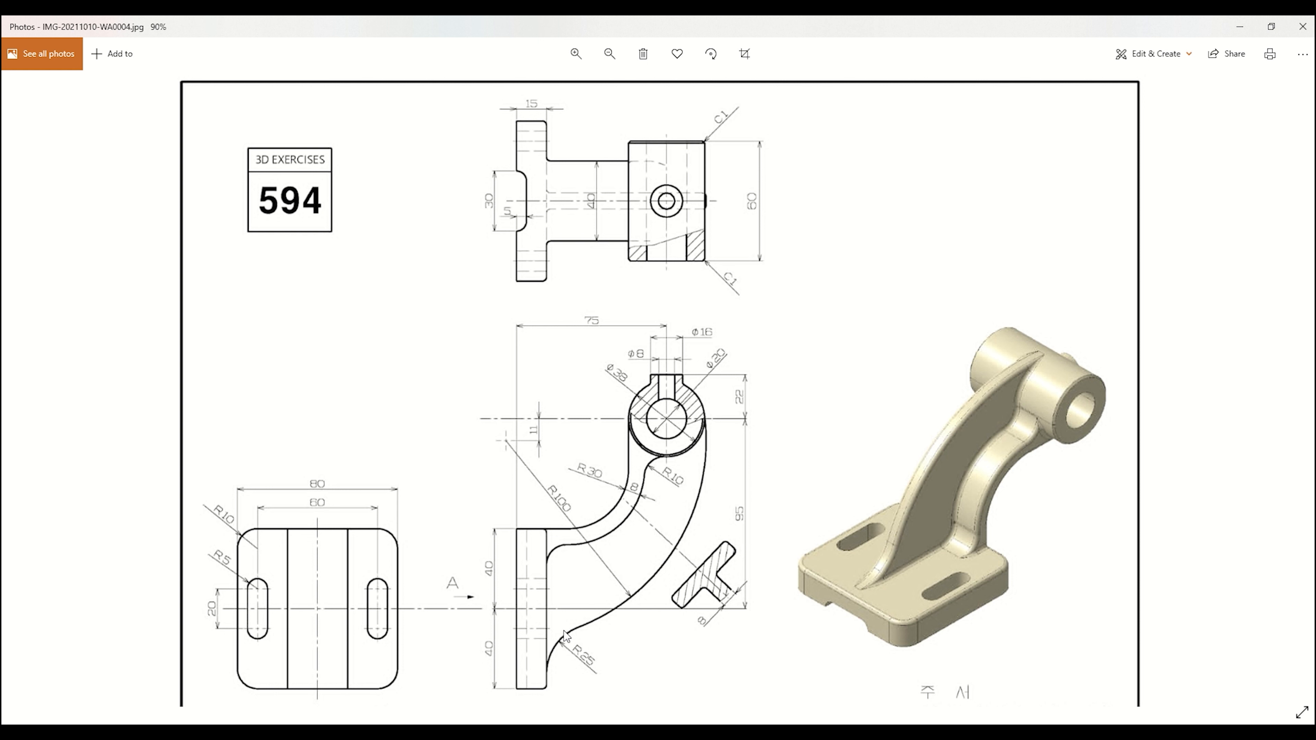
- Switch from the reference drawing to SOLIDWORKS and close the open bracket part
click(561, 731)
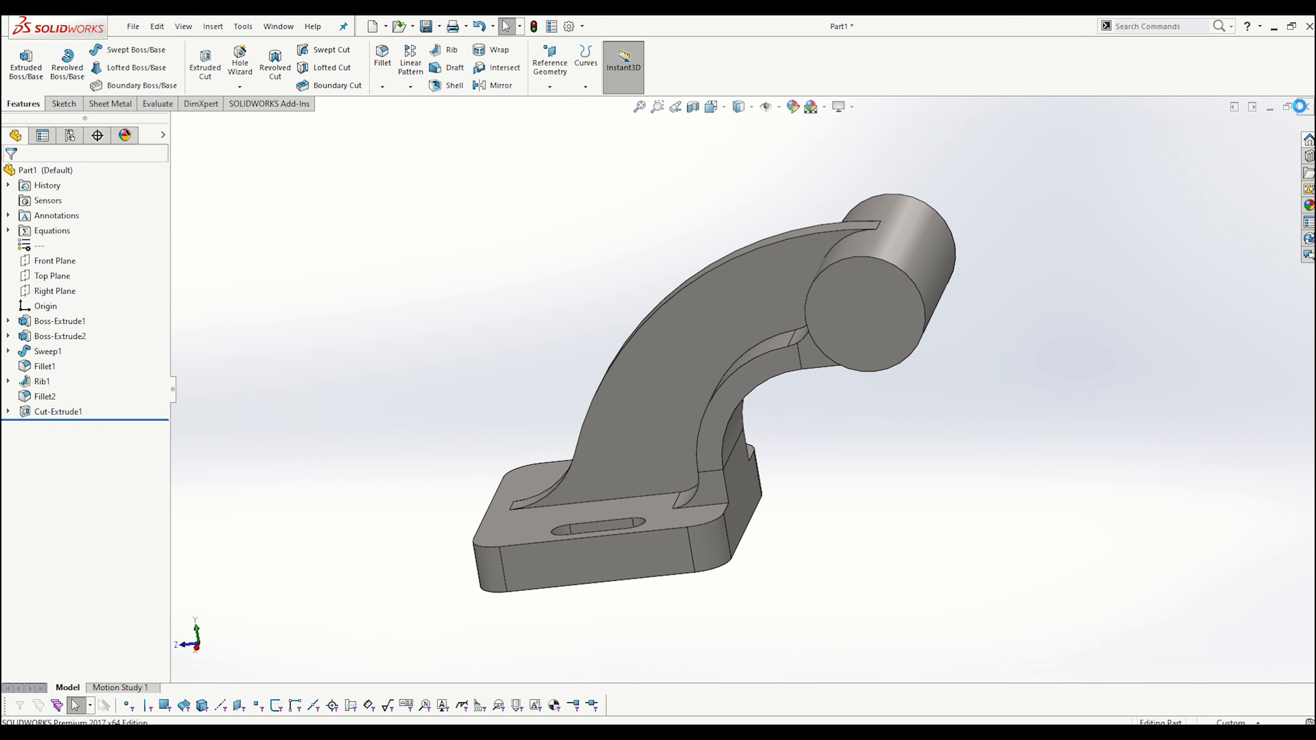
click(1305, 107)
click(565, 386)
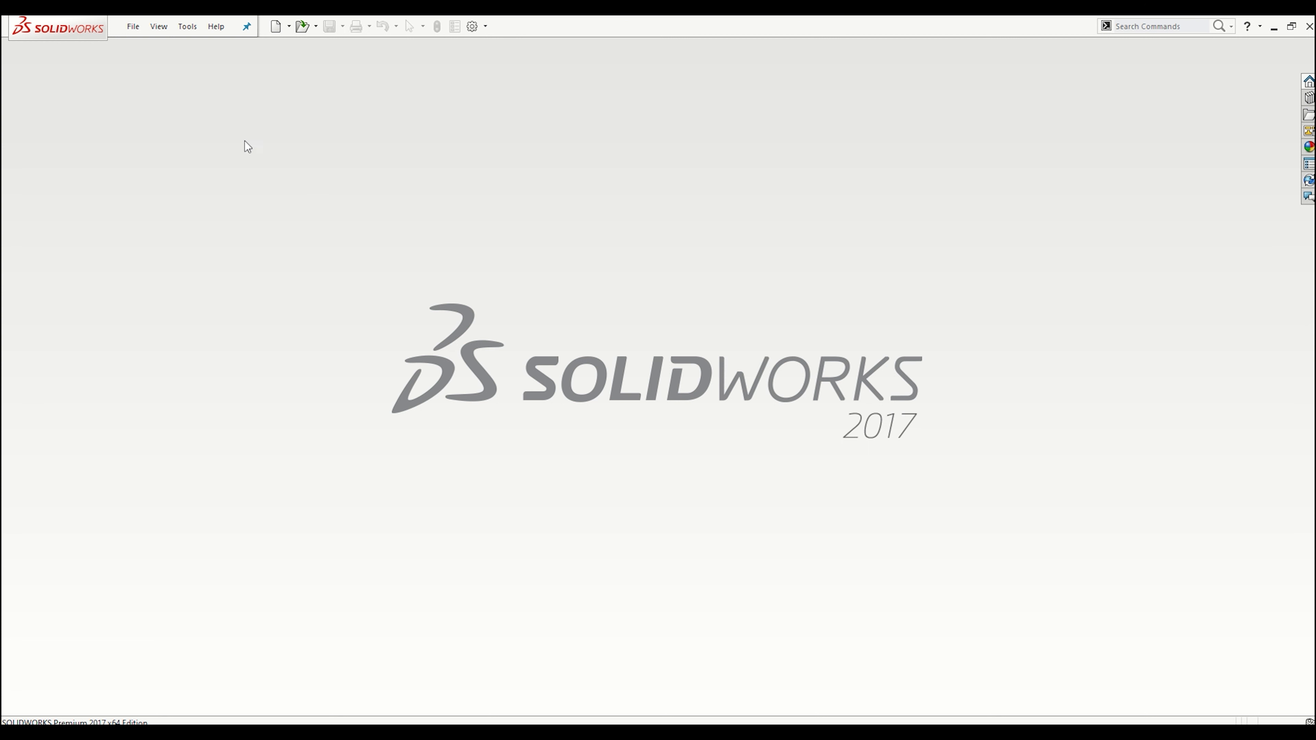
- Create a new part from the PART_MM template and check its document unit system
click(275, 26)
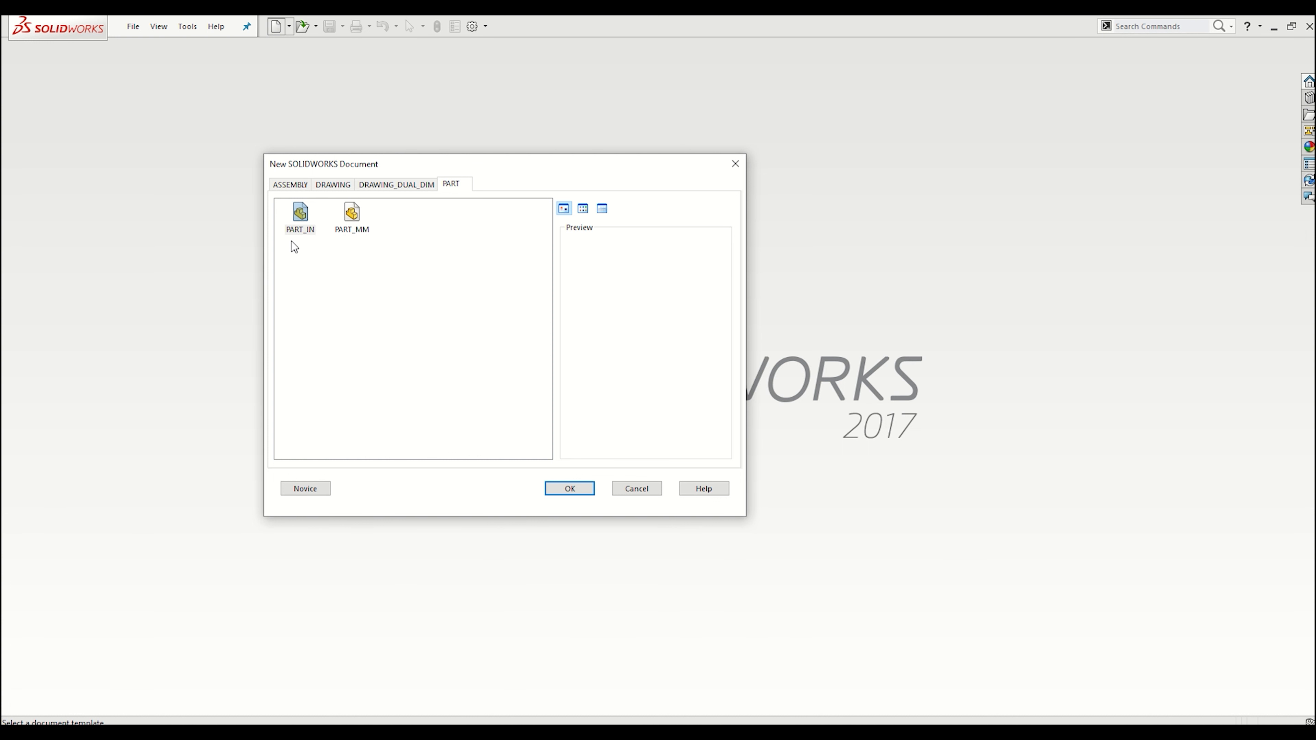
click(363, 228)
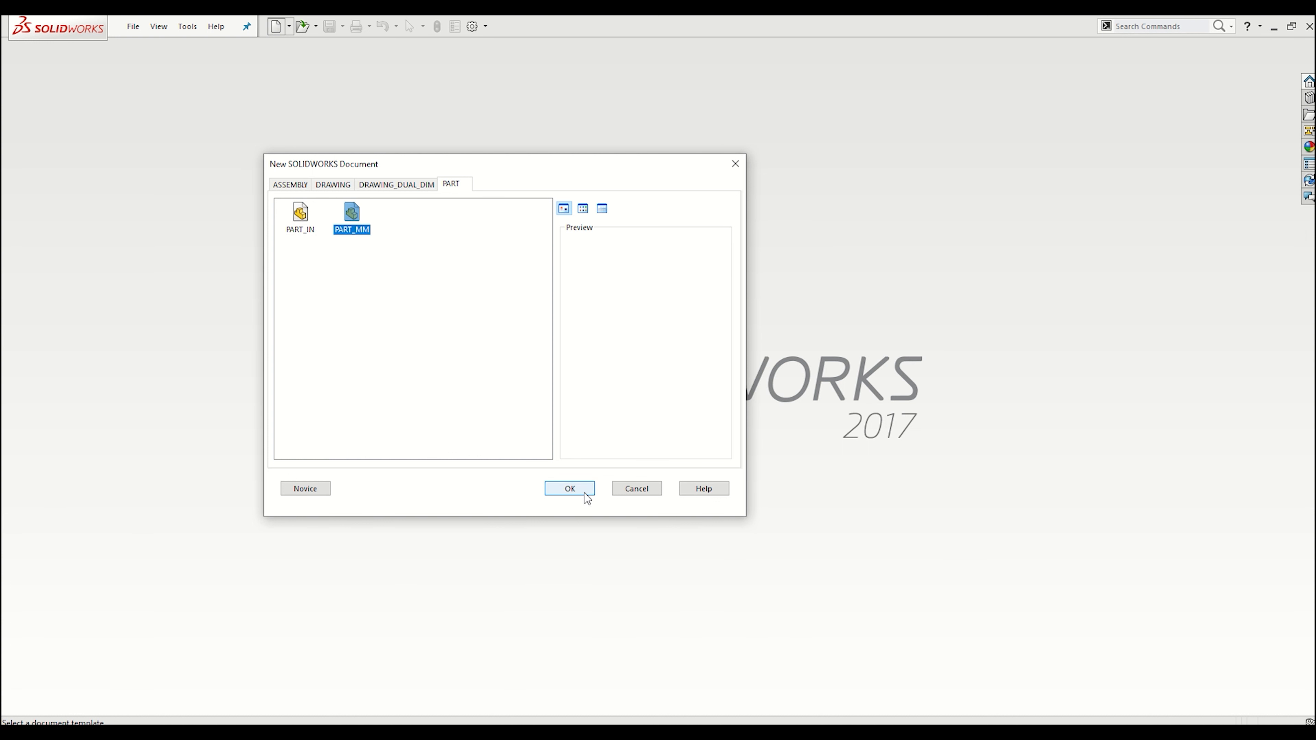
click(569, 488)
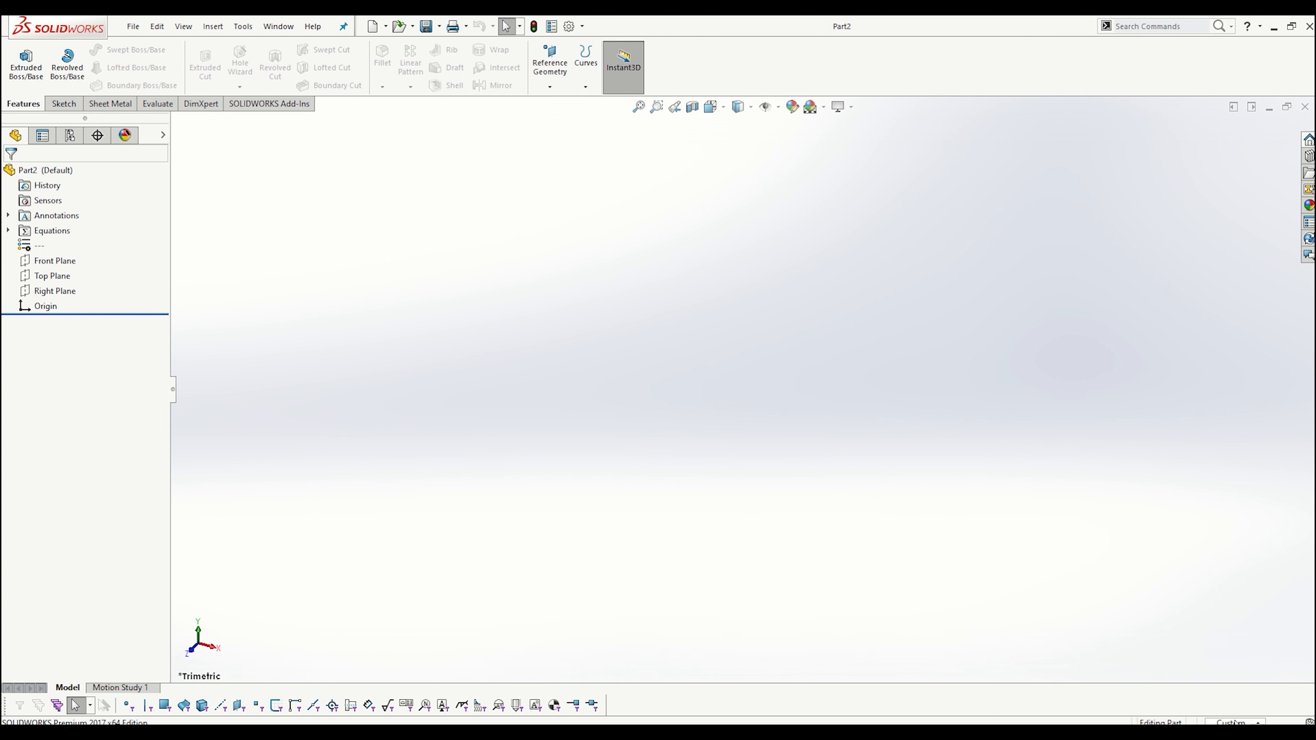
click(1235, 722)
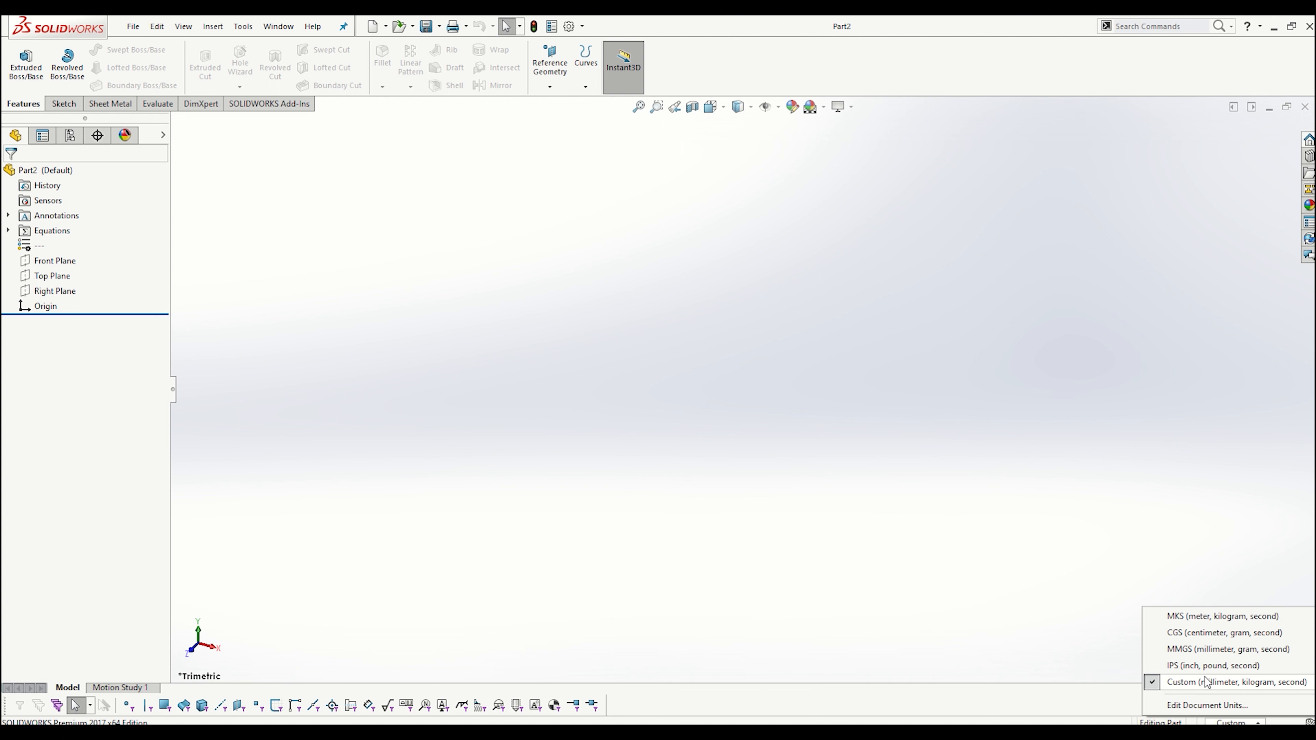
click(685, 402)
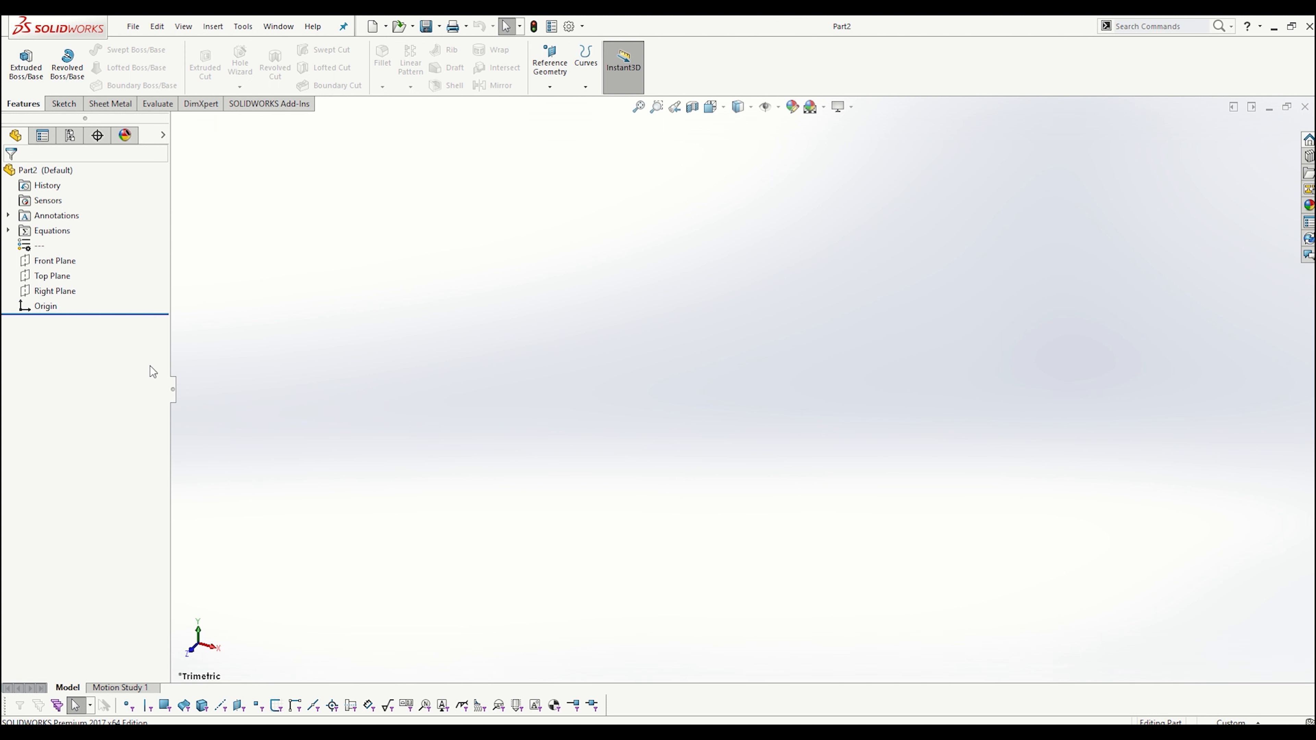
- Open a new sketch on the Top Plane
click(61, 280)
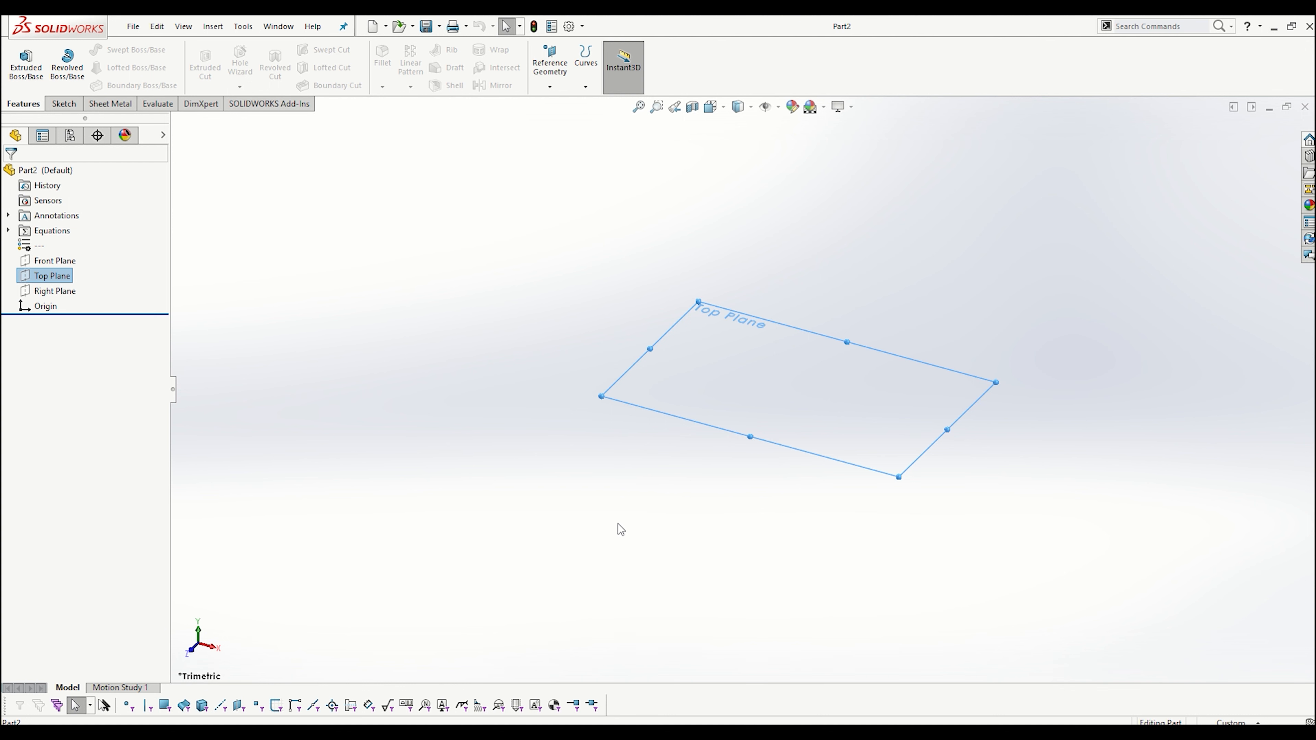
key(ctrl+7)
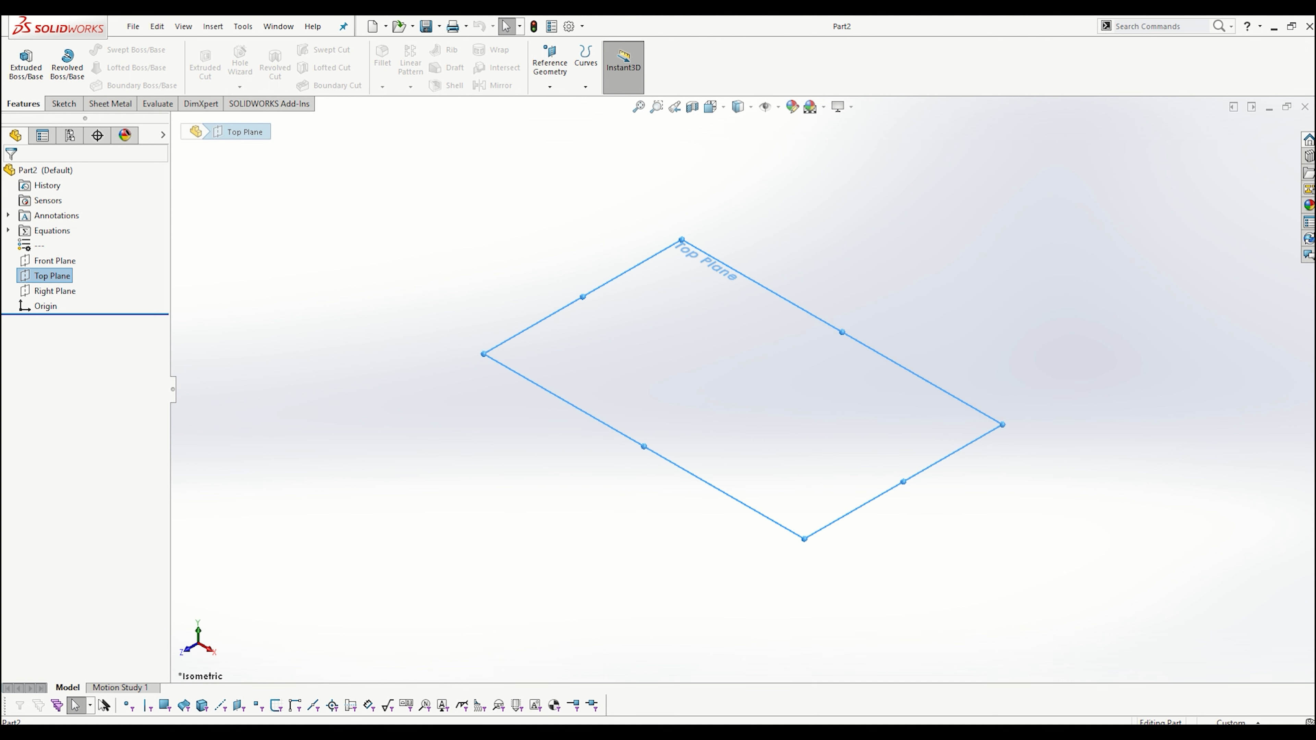
key(alt+Tab)
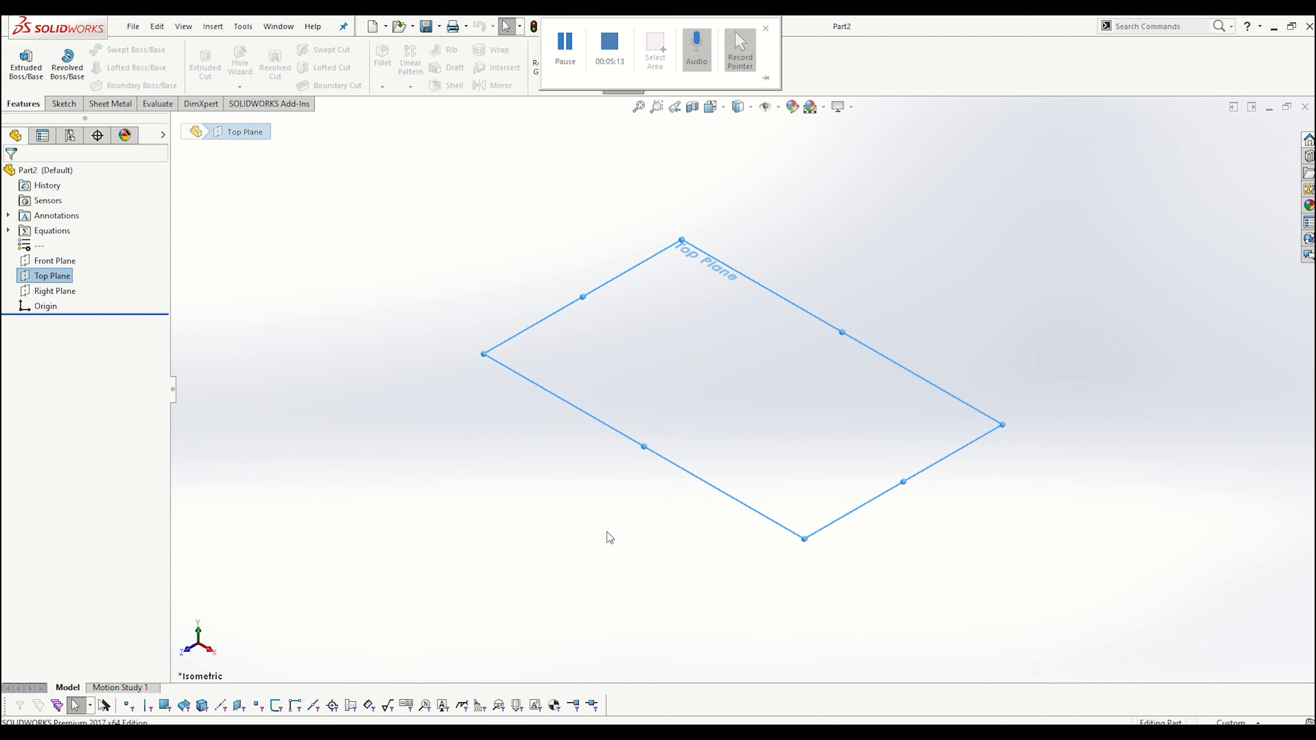
click(63, 104)
click(59, 59)
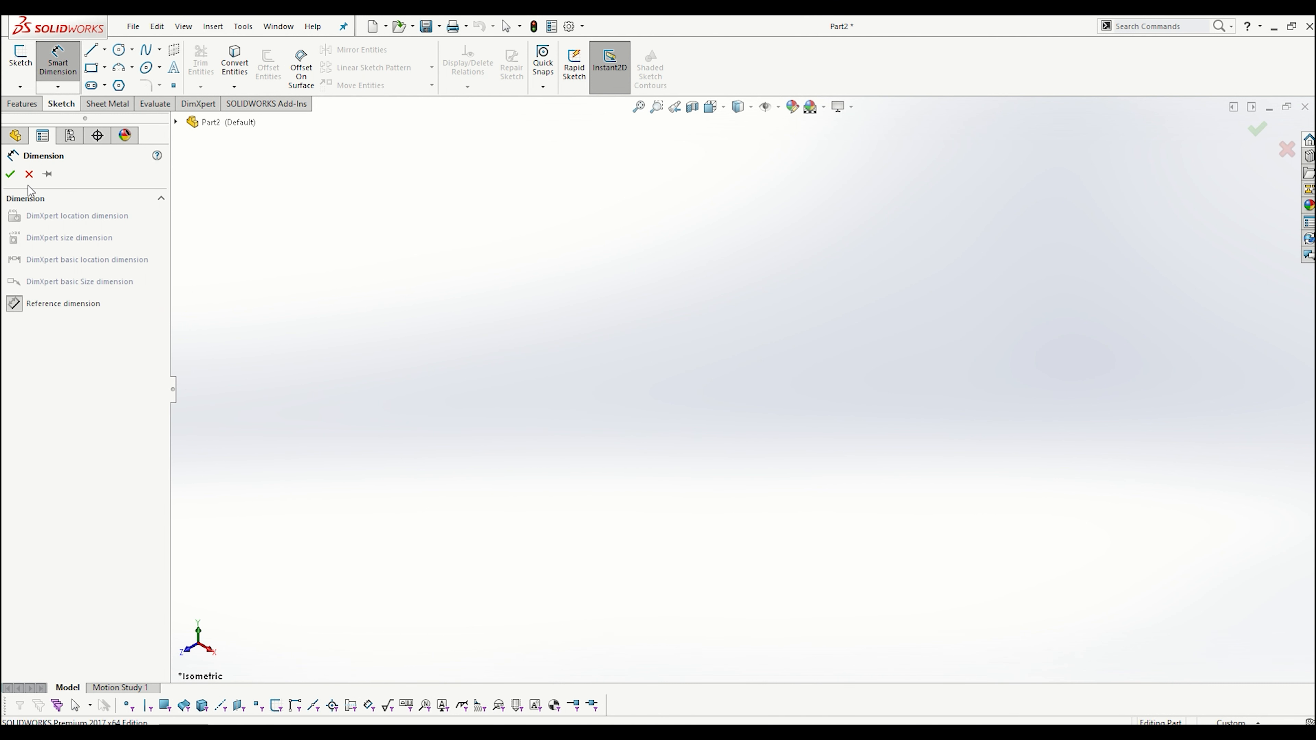
click(29, 173)
click(20, 56)
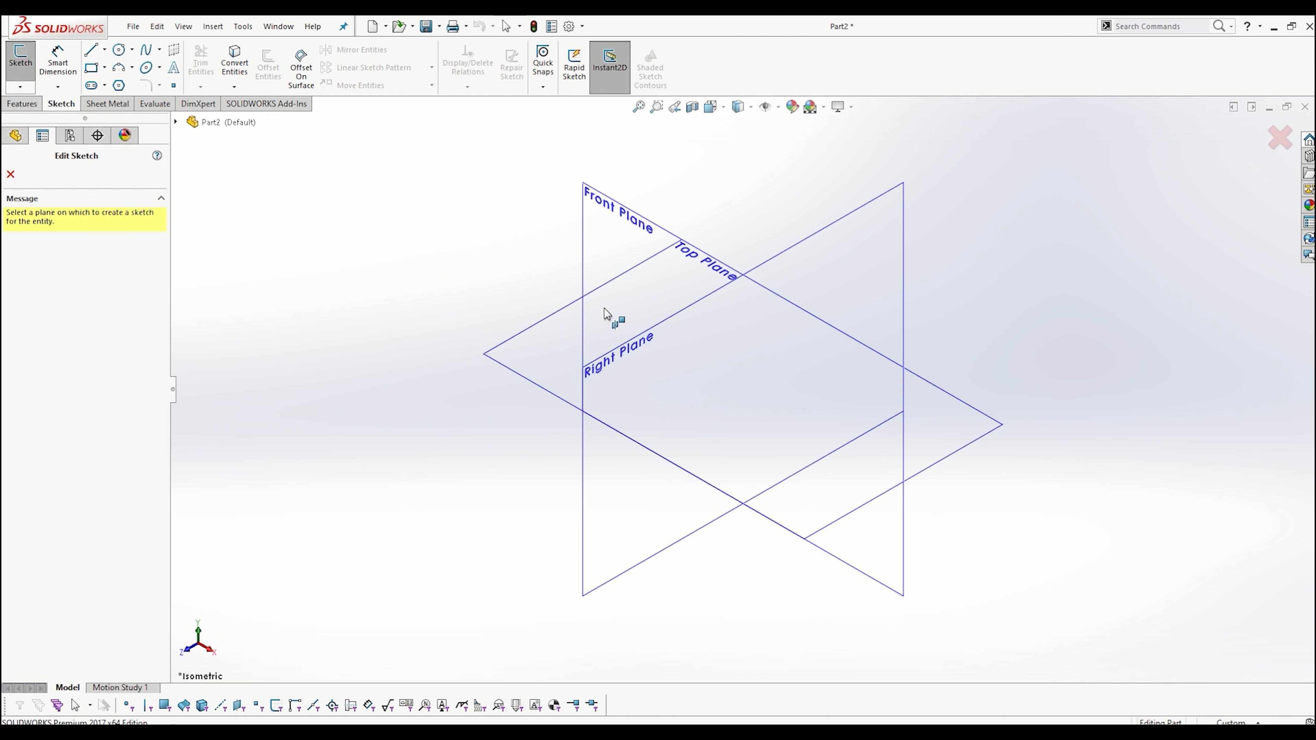
click(520, 374)
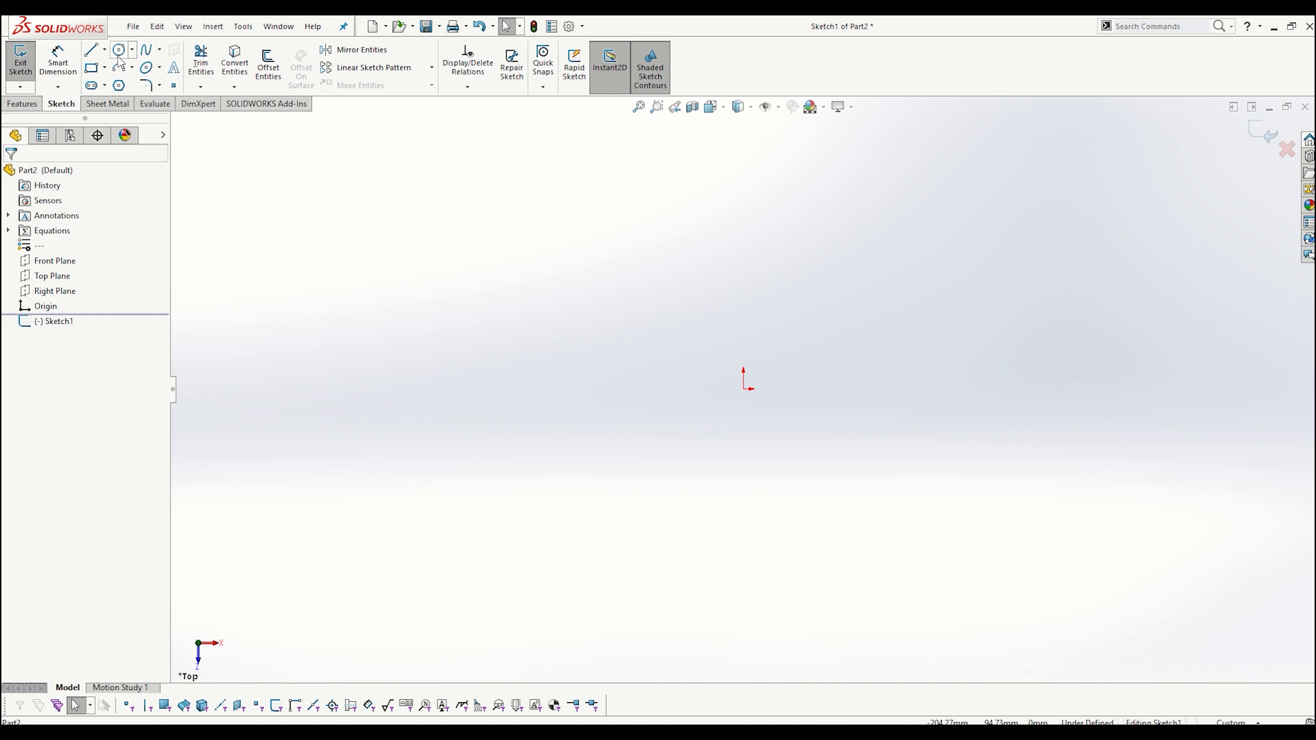
- Draw a center rectangle about 93 mm wide and 80 mm high, centred on the origin
click(104, 67)
click(115, 105)
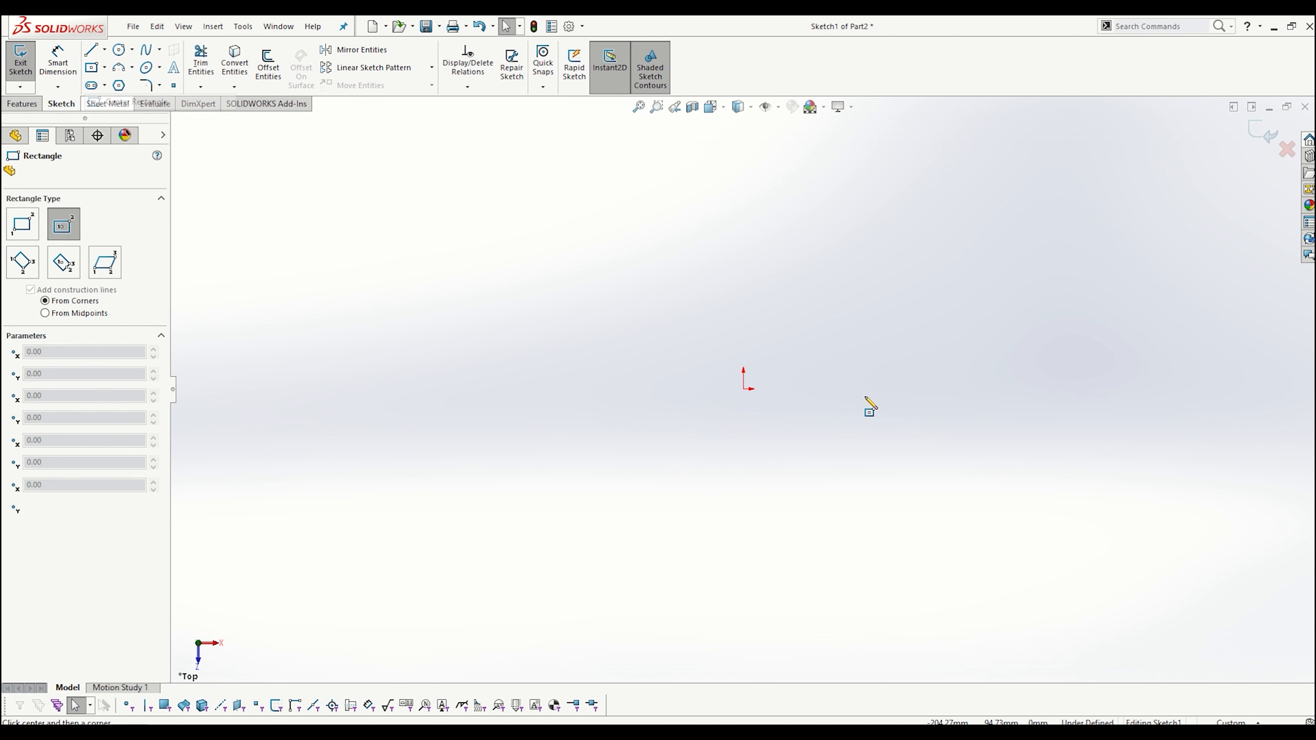
click(744, 388)
click(874, 277)
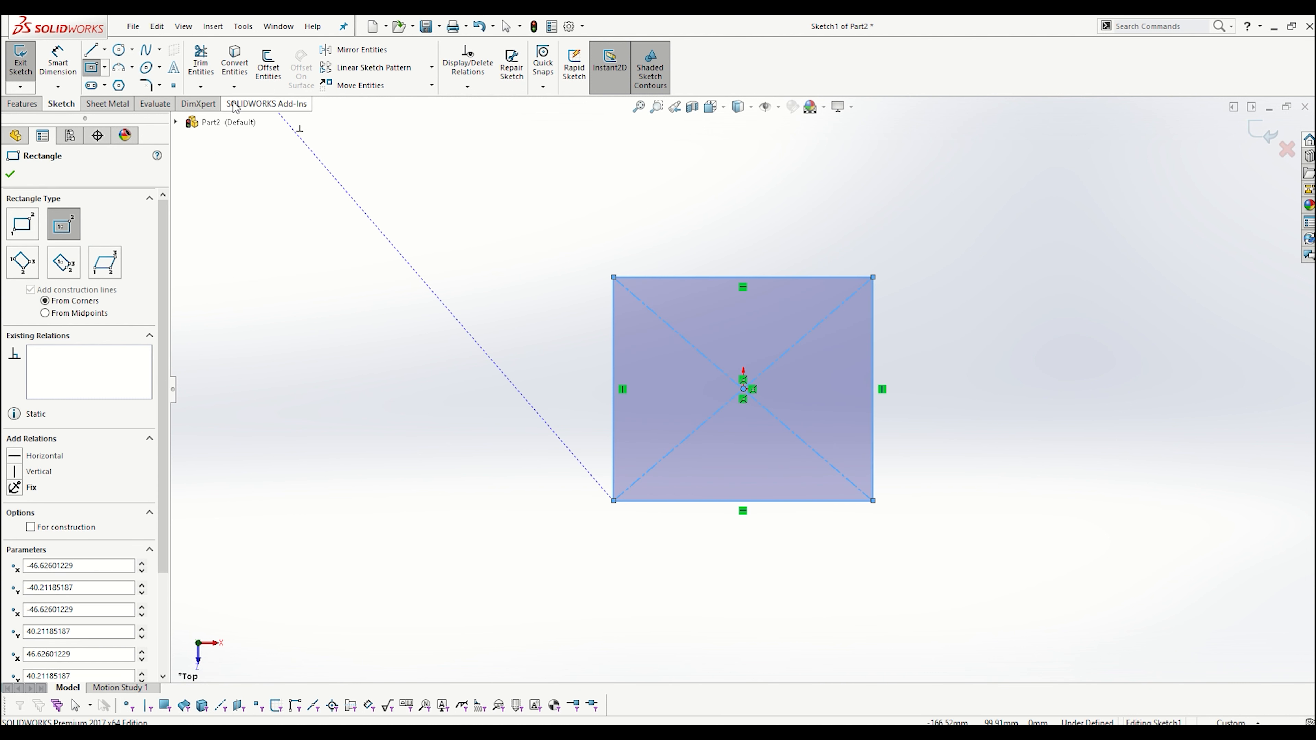
- Dimension the rectangle's top edge to 80 mm and its vertical side to 80 mm
click(57, 62)
click(758, 278)
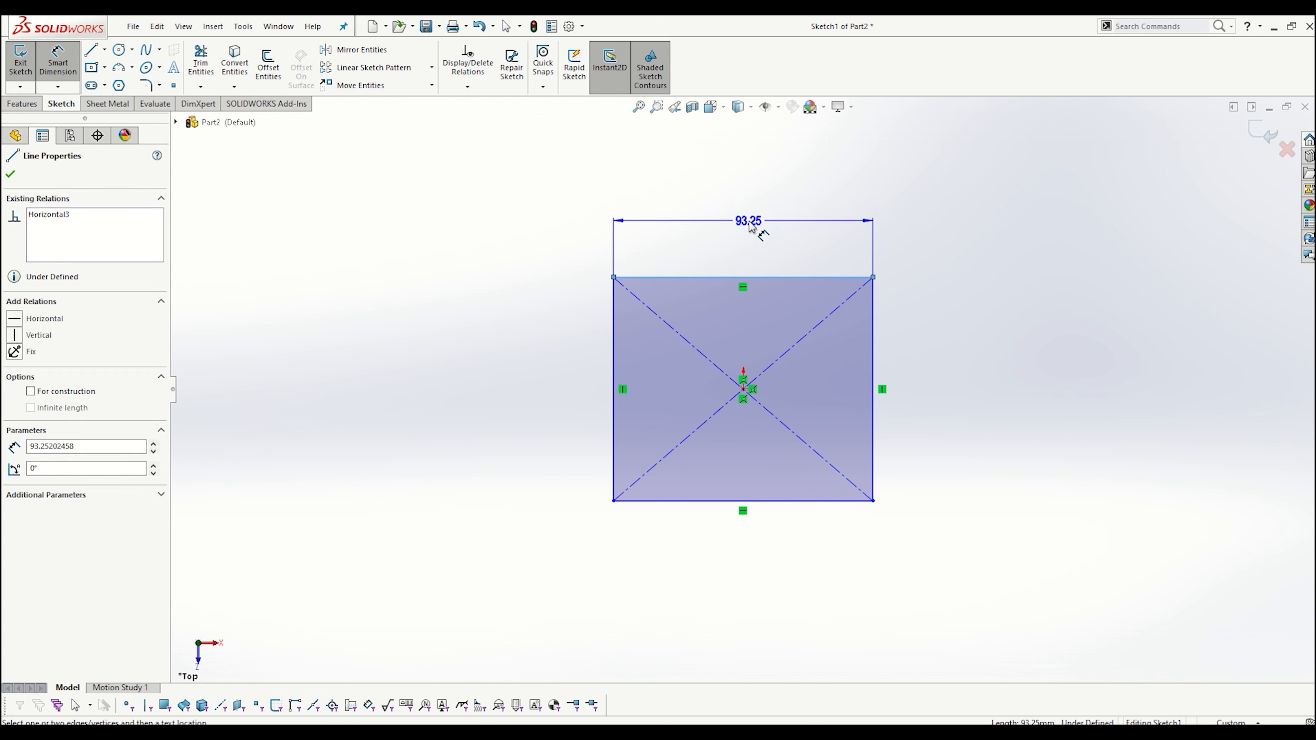
click(752, 231)
text(80)
key(Return)
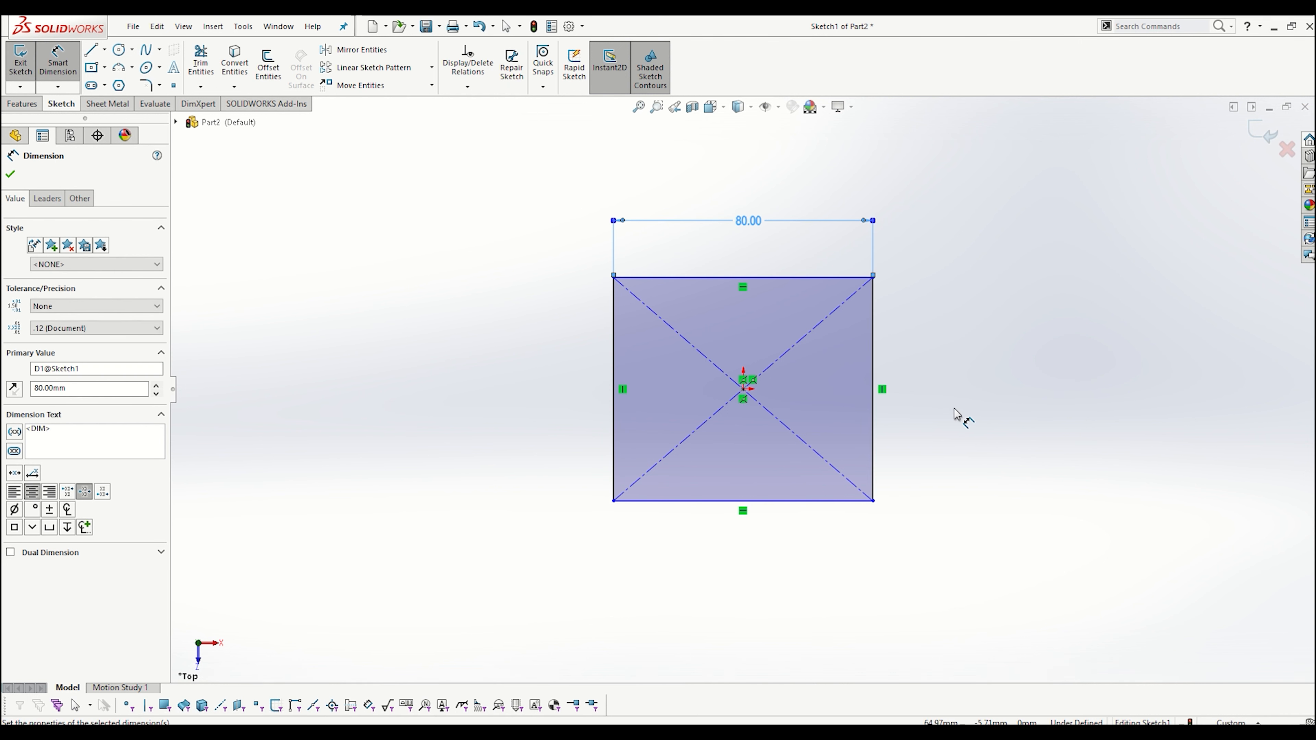
click(874, 365)
click(934, 376)
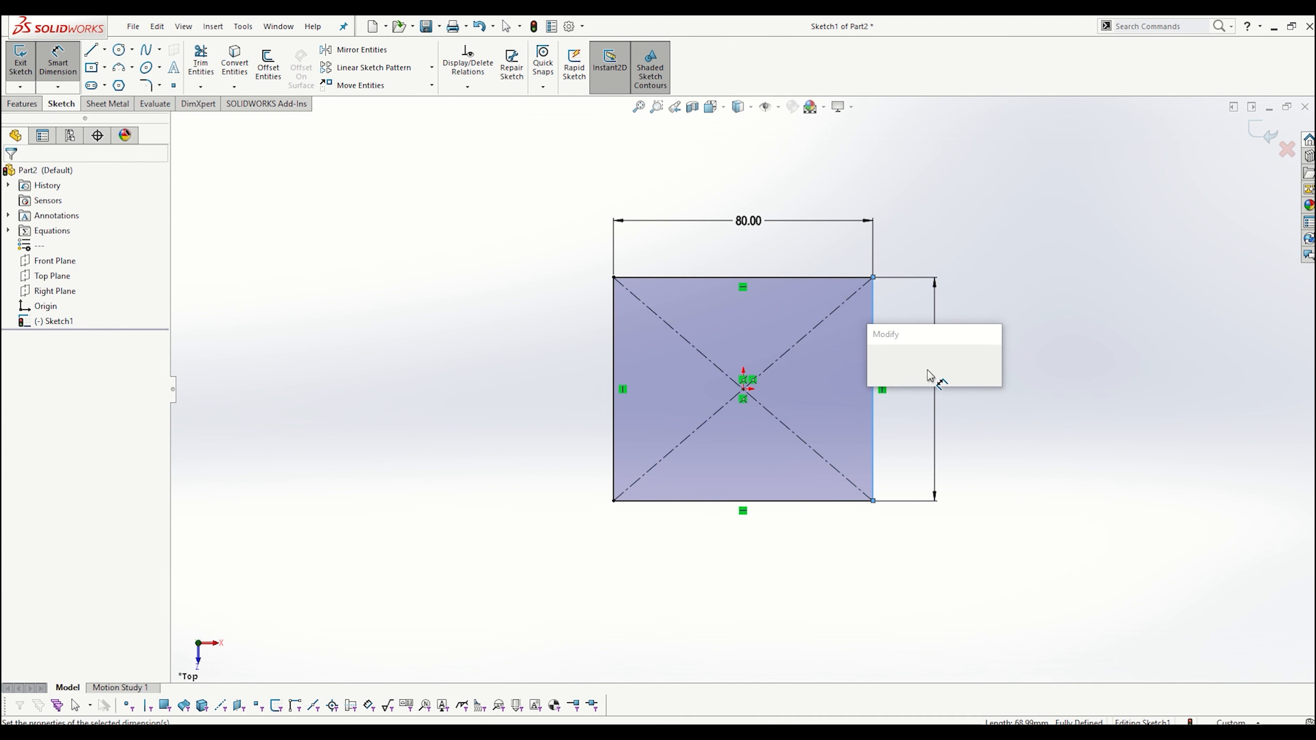
text(80)
key(Return)
key(Escape)
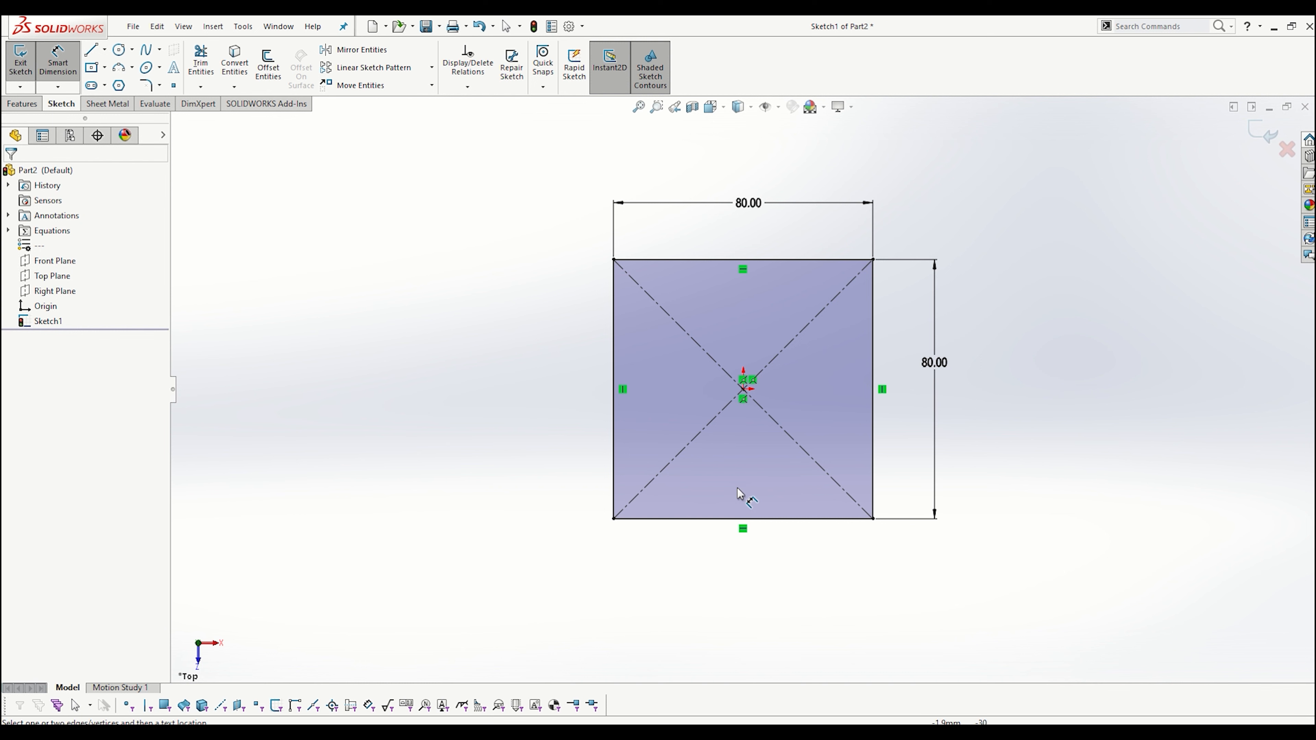
- Extrude the square sketch as a blind boss 15 mm thick, following the base thickness in the reference drawing
key(ctrl+7)
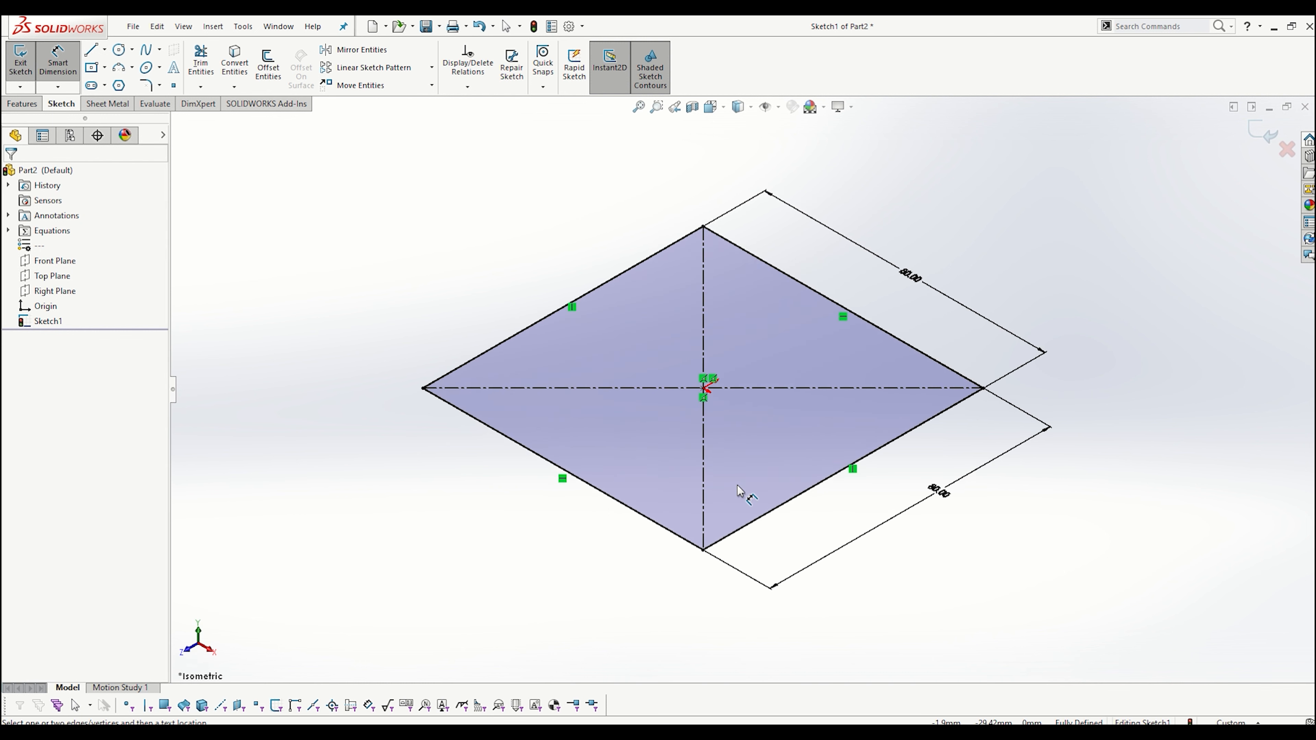
click(20, 105)
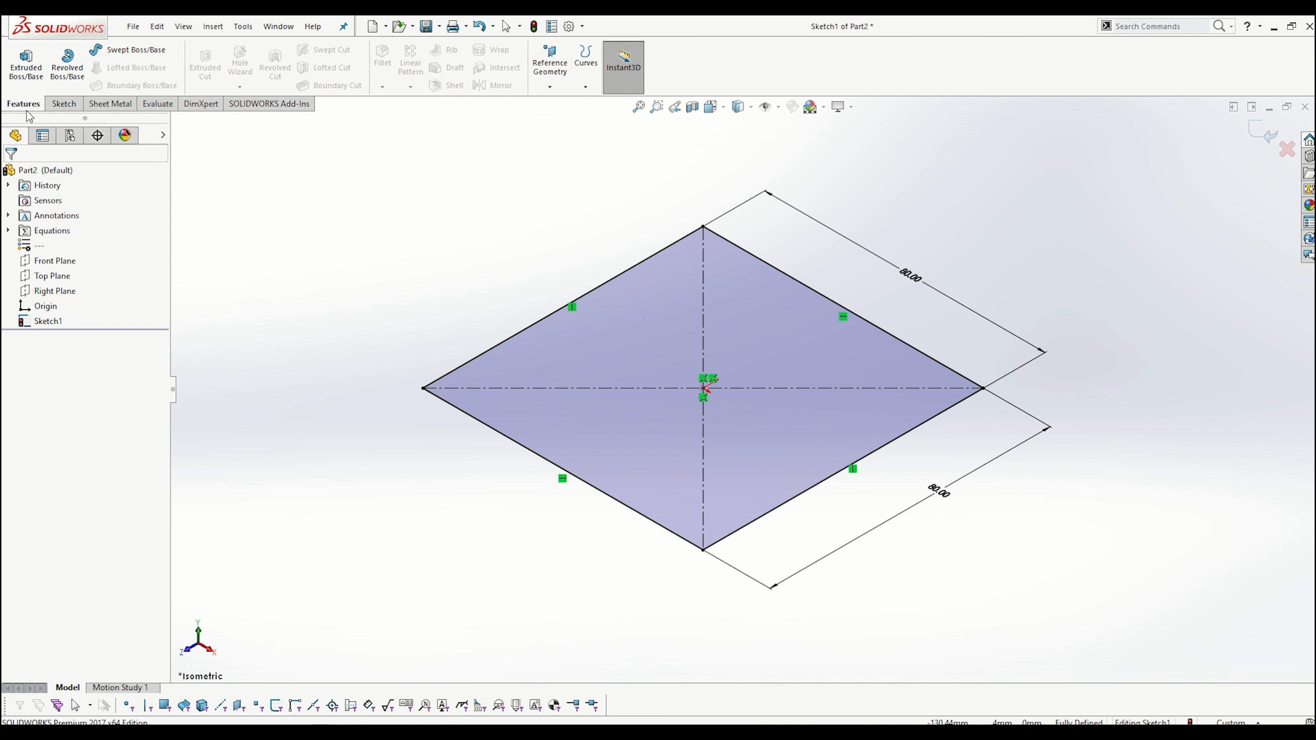
click(27, 68)
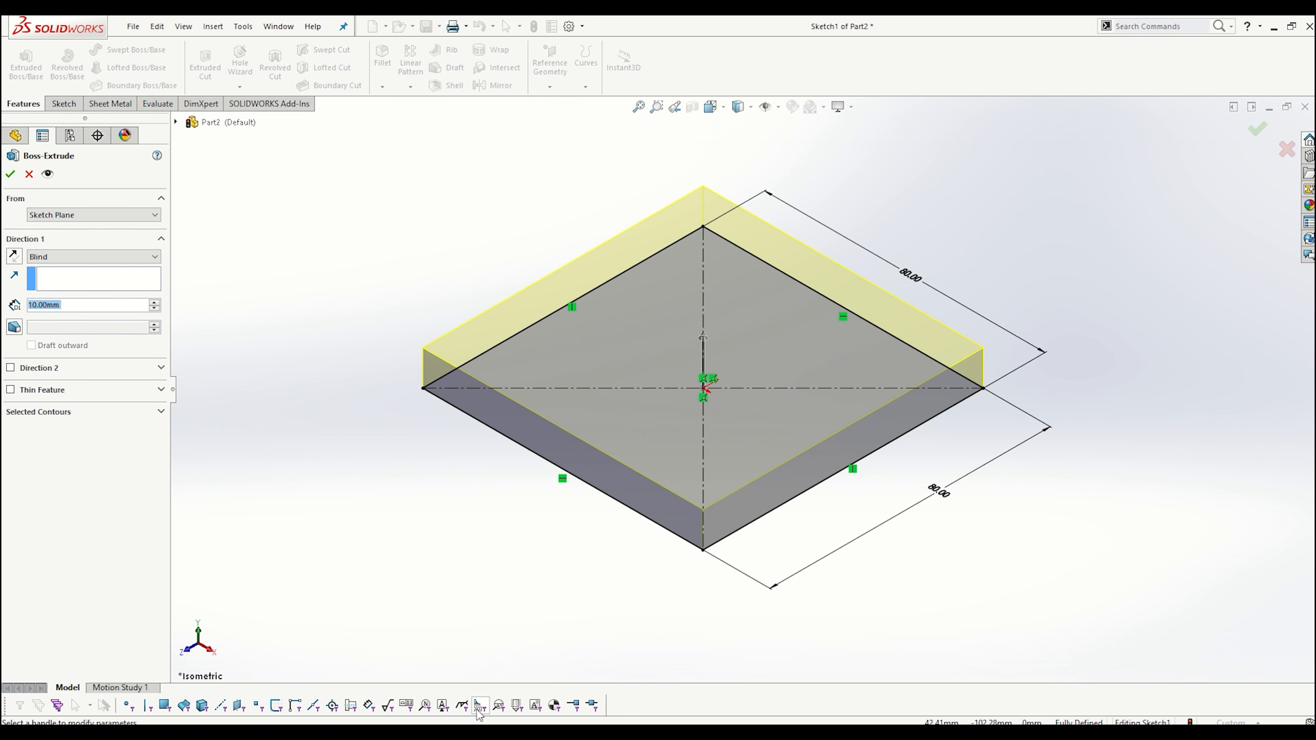
click(419, 645)
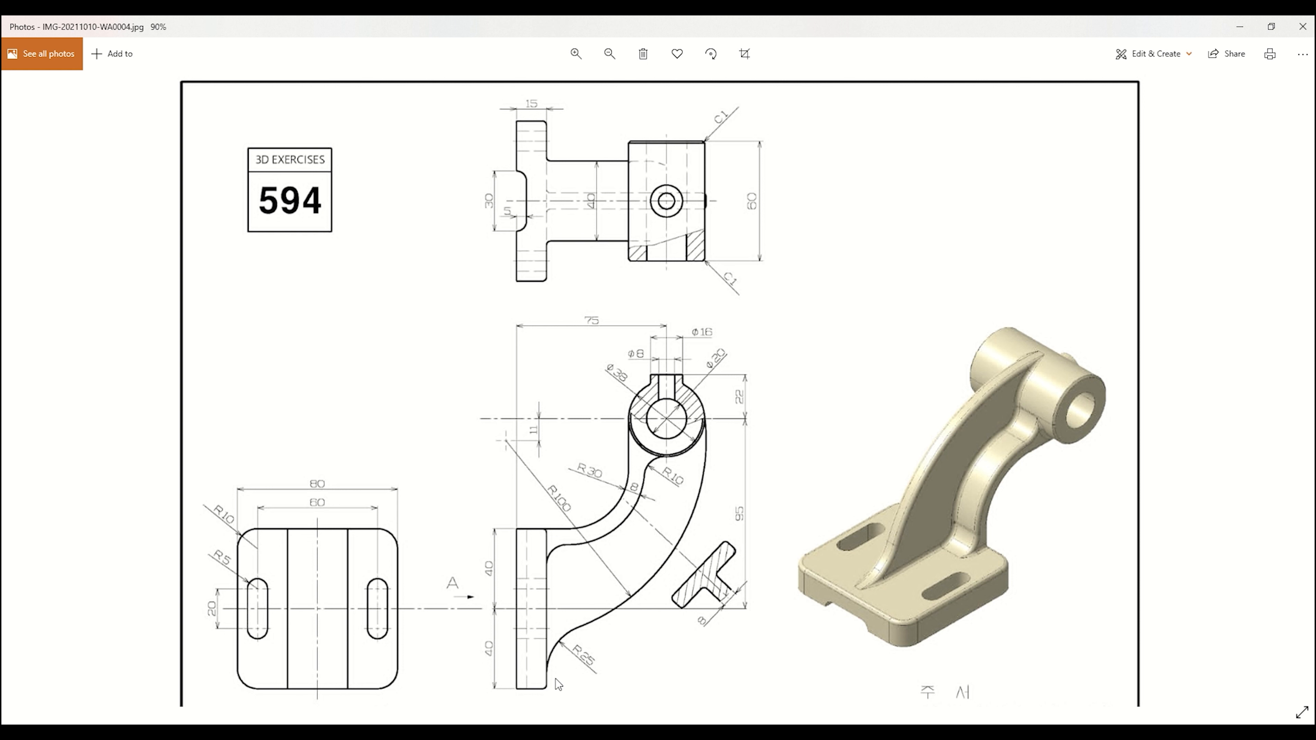
click(1240, 27)
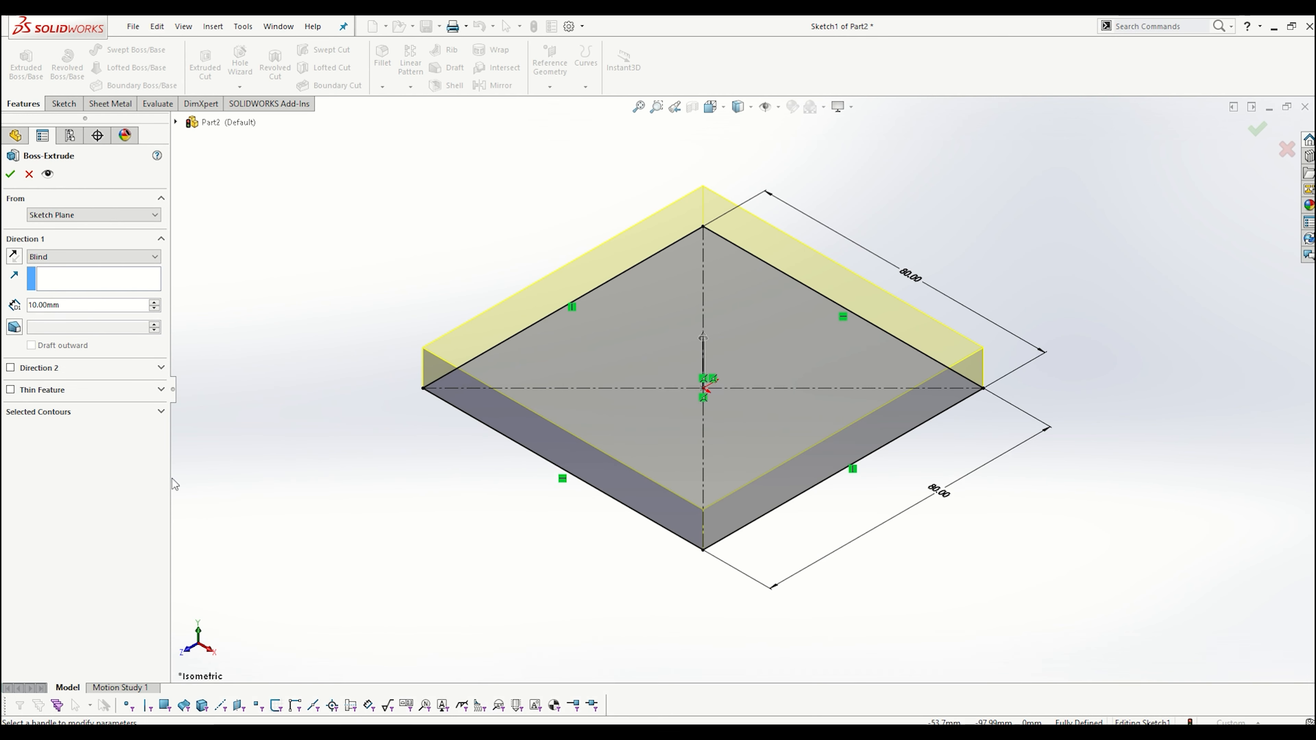
double_click(78, 306)
text(15)
key(Return)
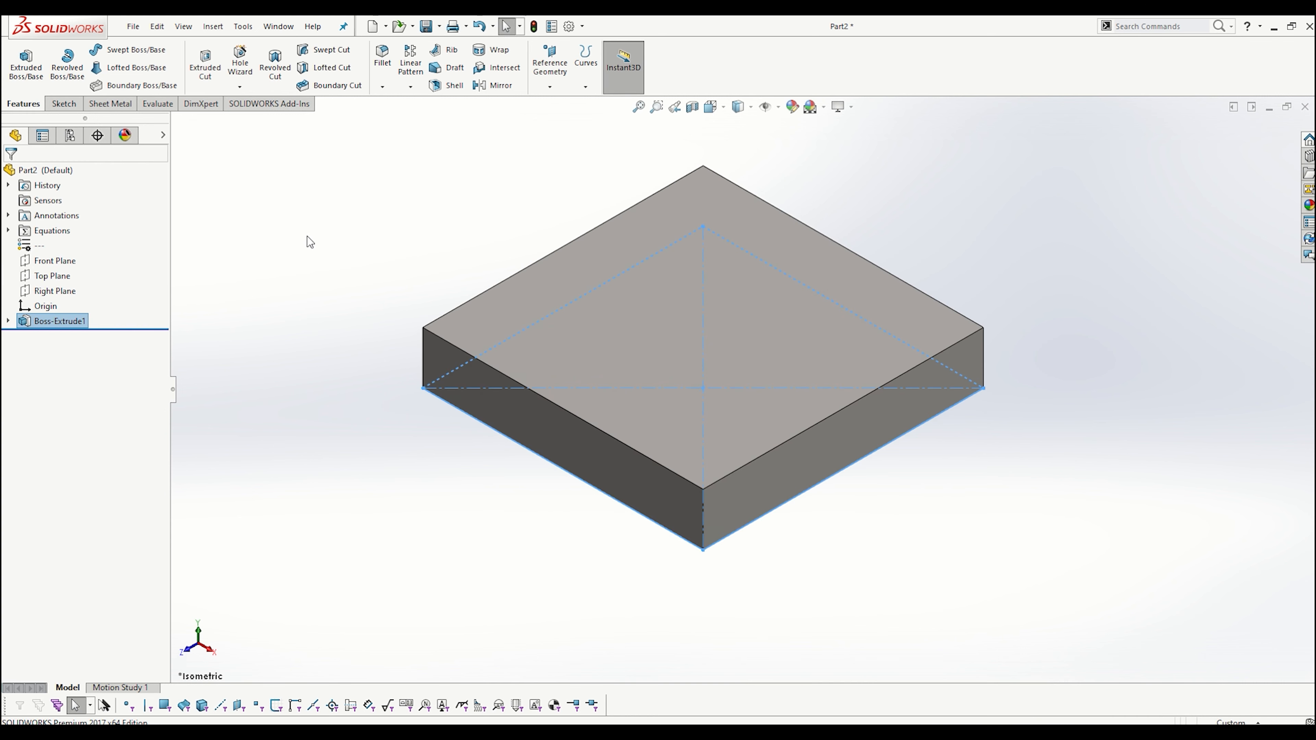
click(308, 236)
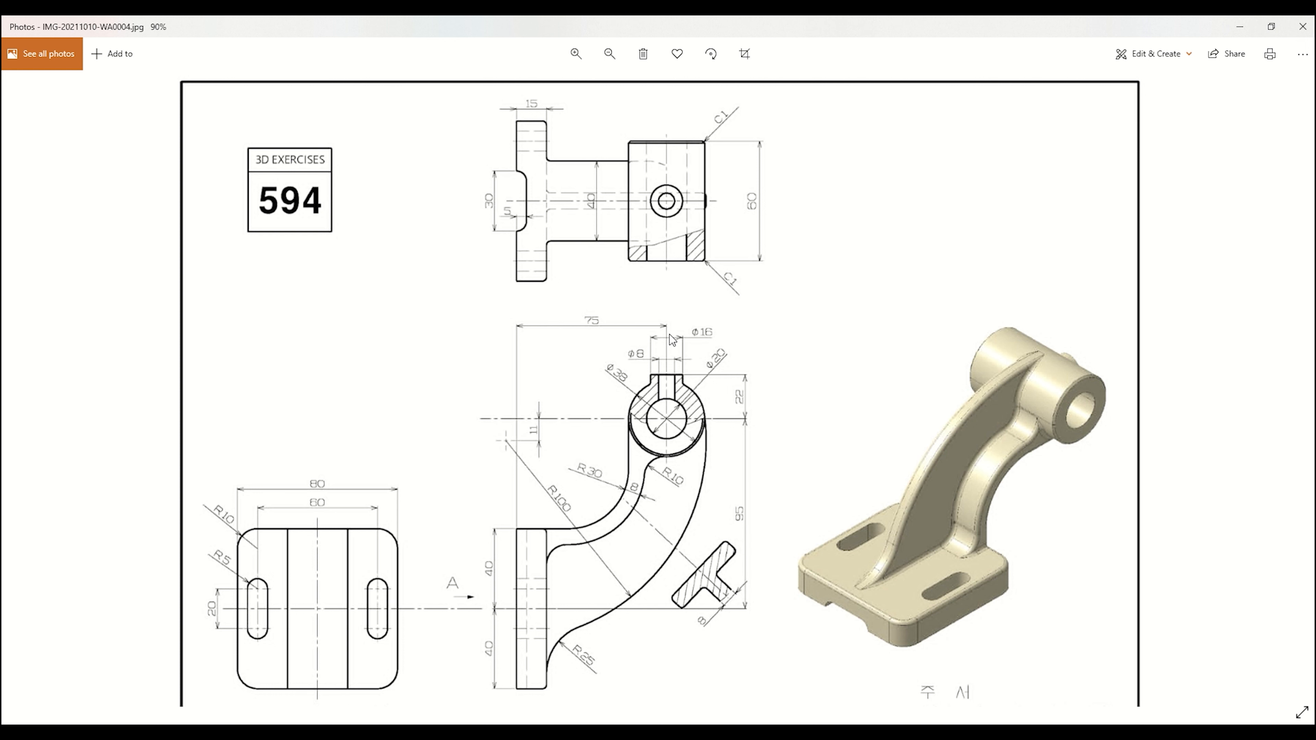
- Return to the model from the reference drawing and open a new sketch on the Right Plane
click(1239, 26)
scroll(741, 435, up, 3)
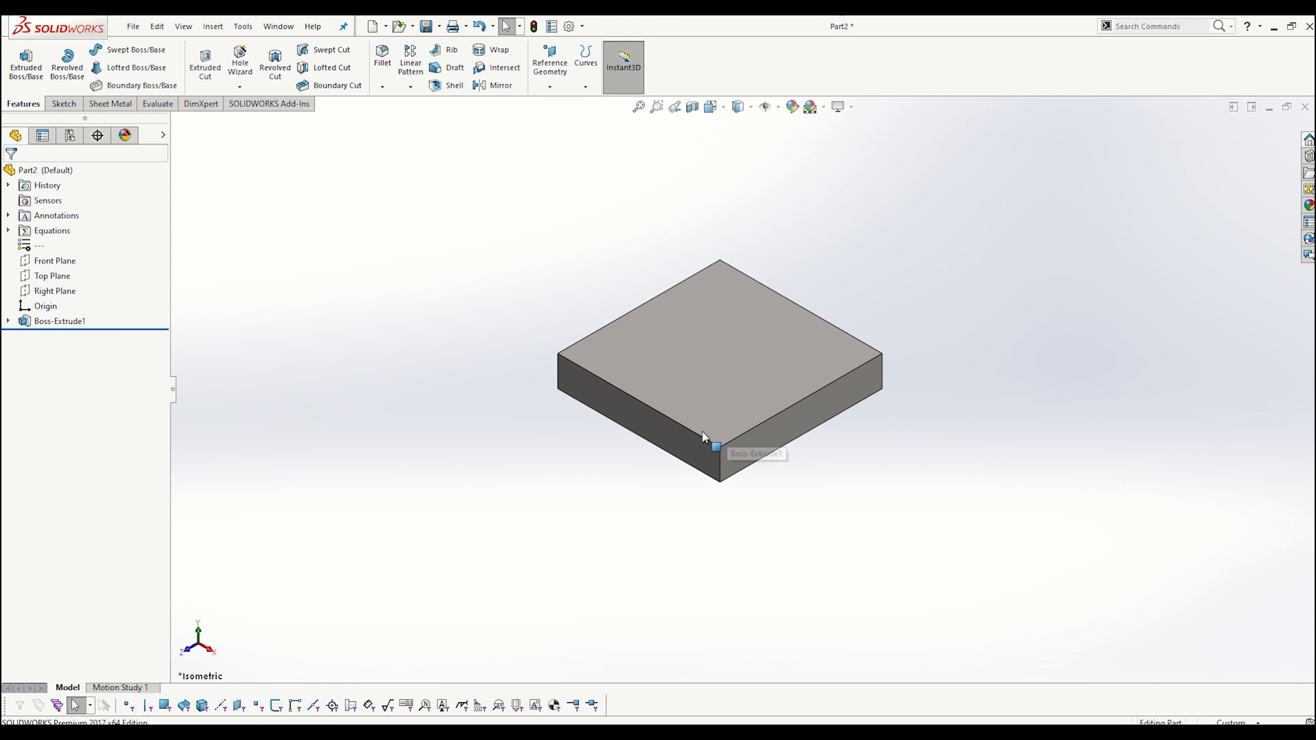
click(53, 292)
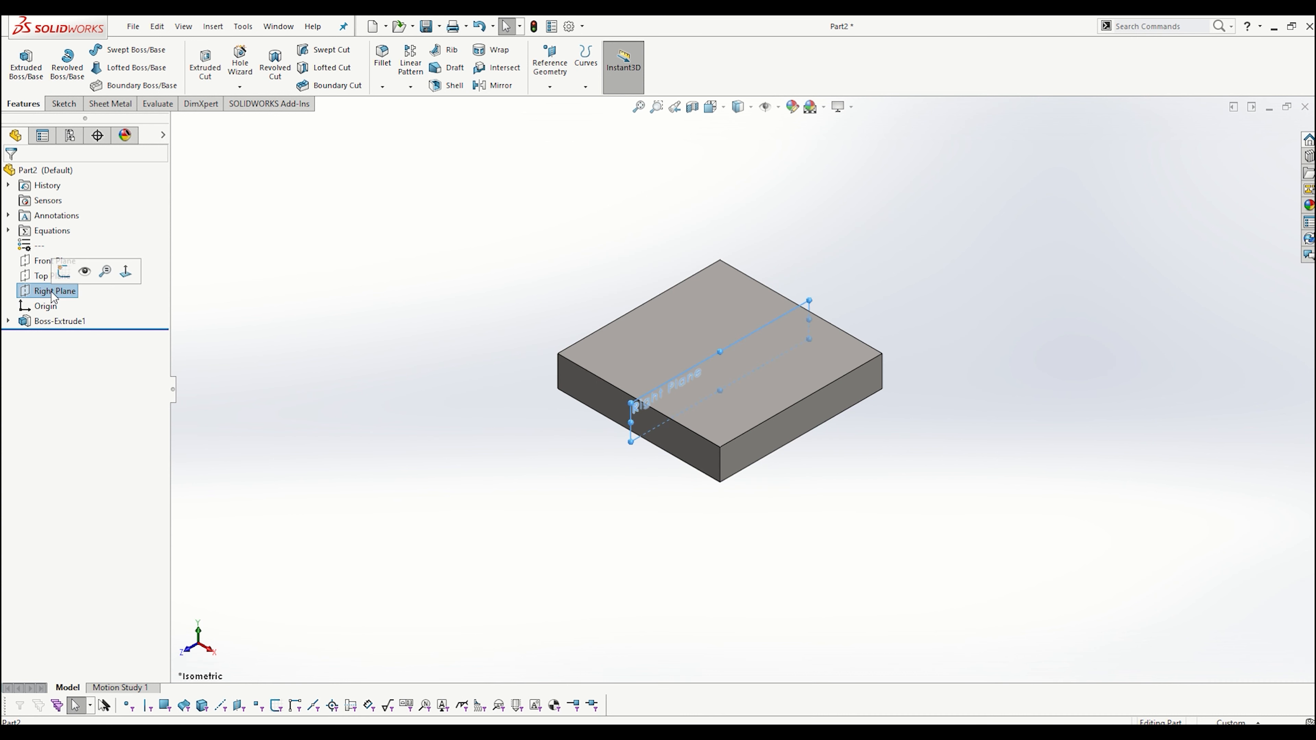
click(64, 271)
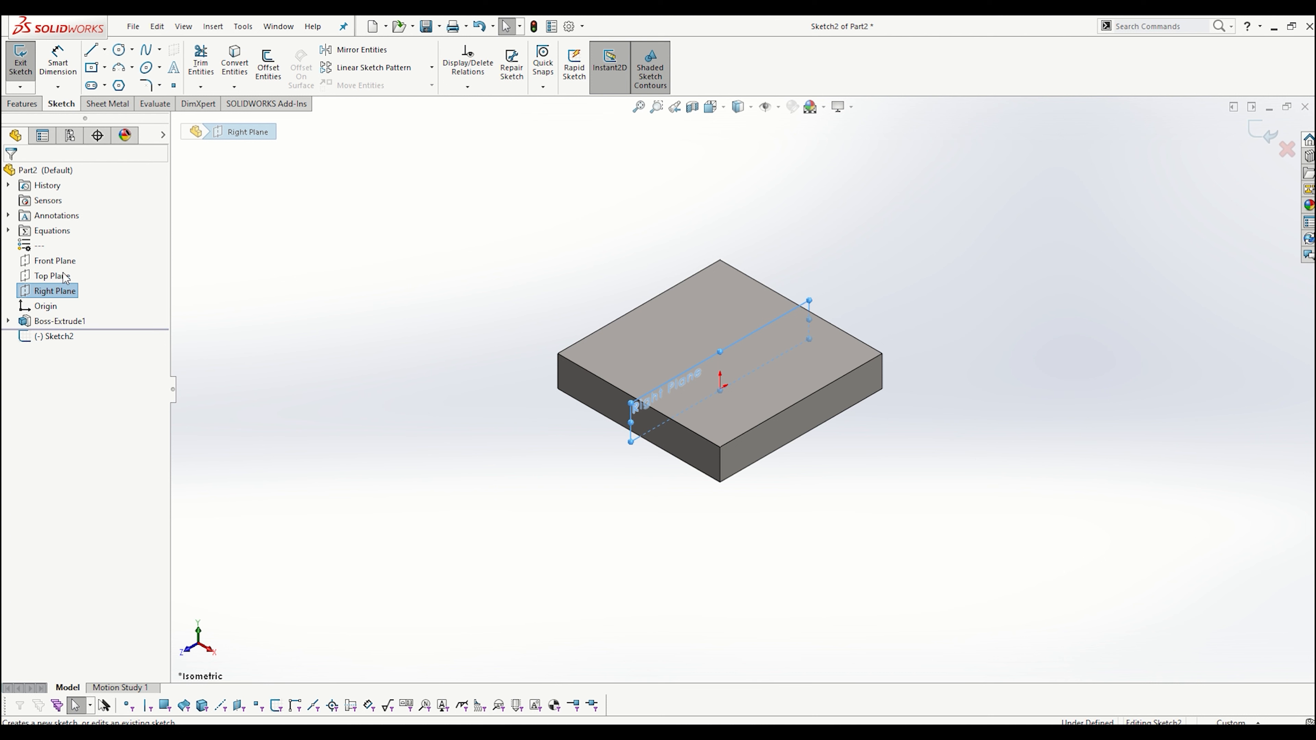
scroll(887, 275, up, 6)
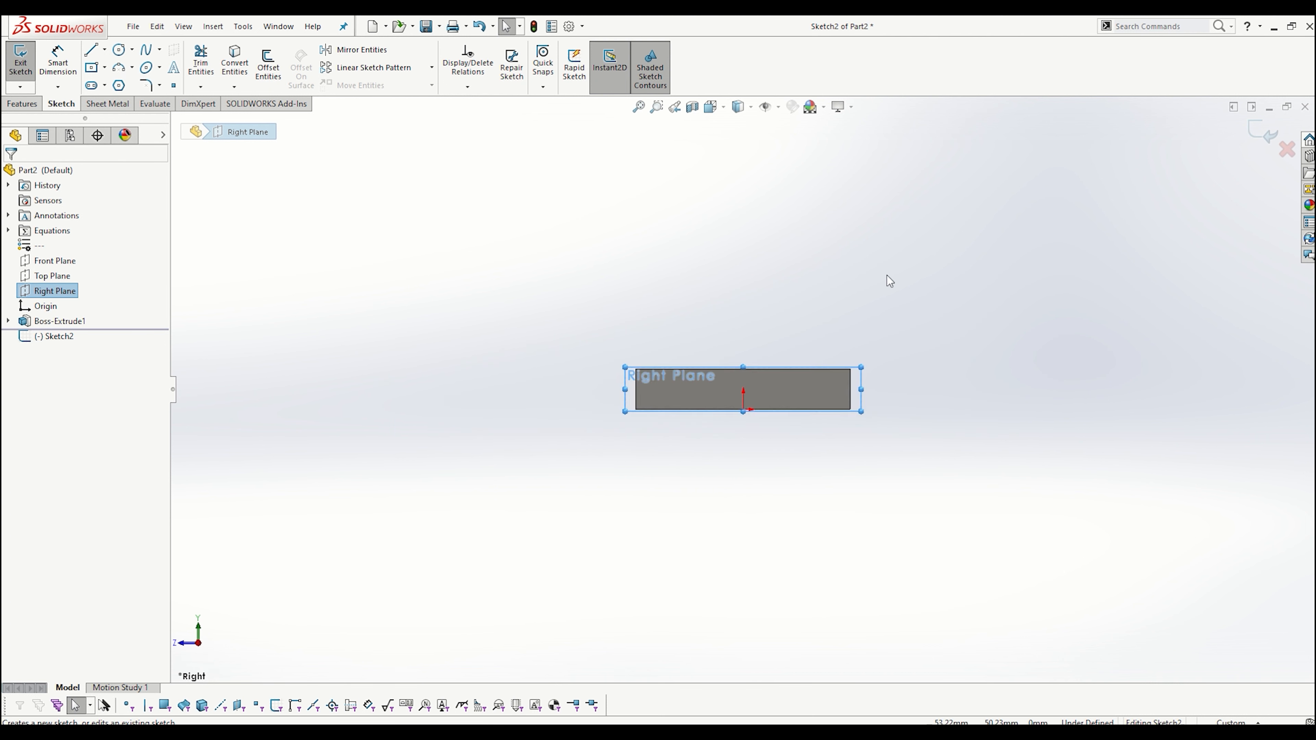
scroll(1067, 260, down, 1)
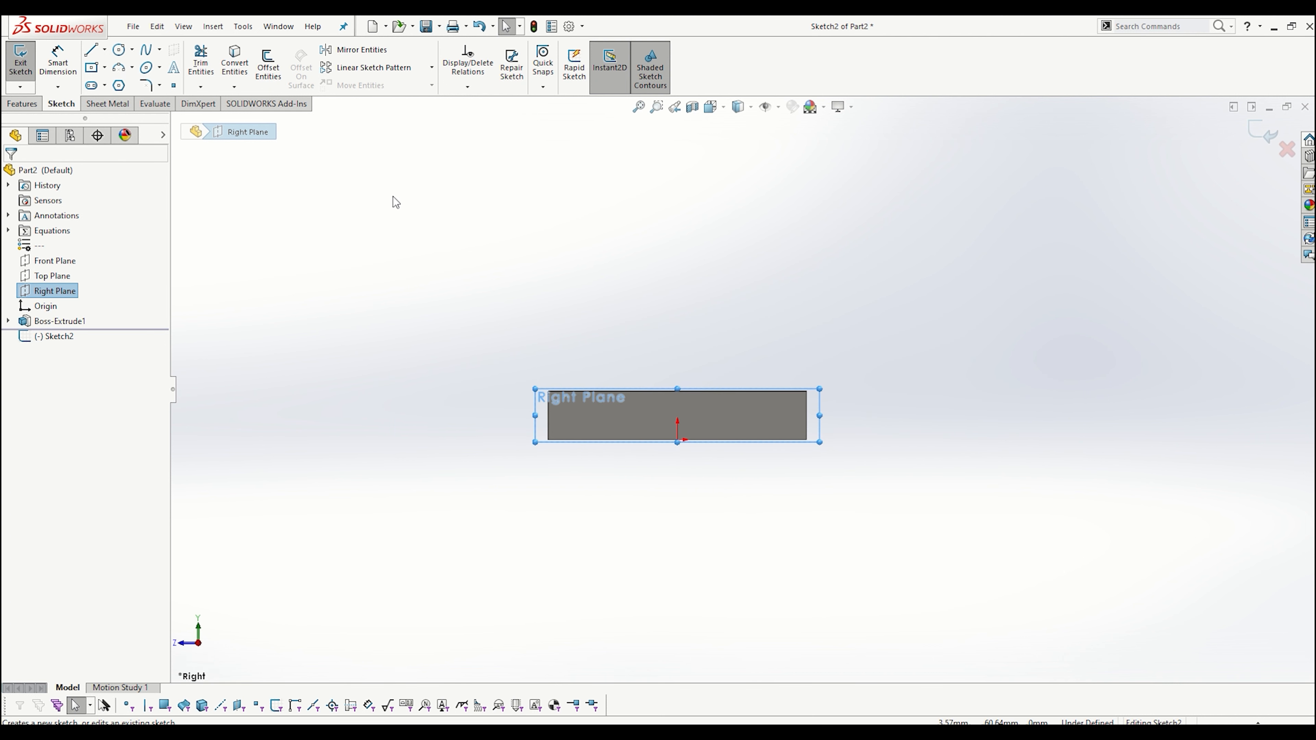
- Draw two centerlines from the origin, one vertical up past the plate and one horizontal about 126 mm long extending beyond the plate
click(104, 50)
click(121, 84)
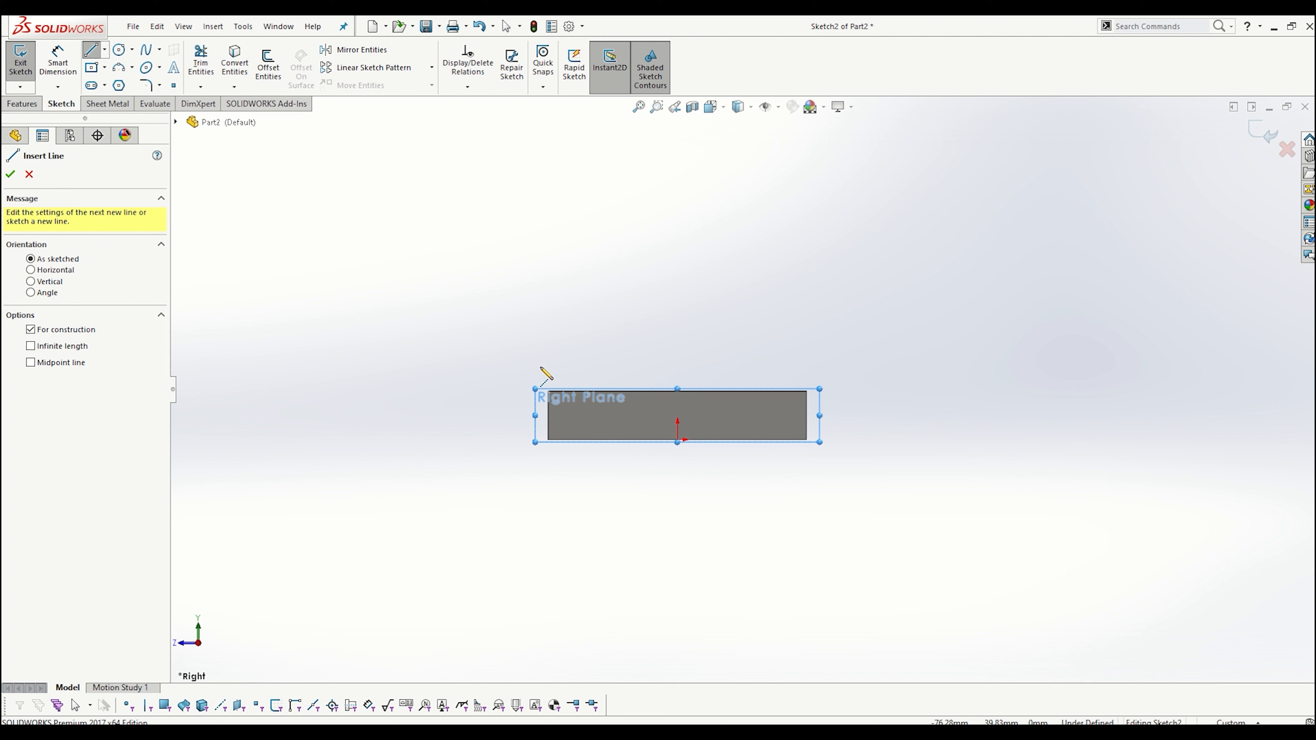
click(678, 441)
click(677, 150)
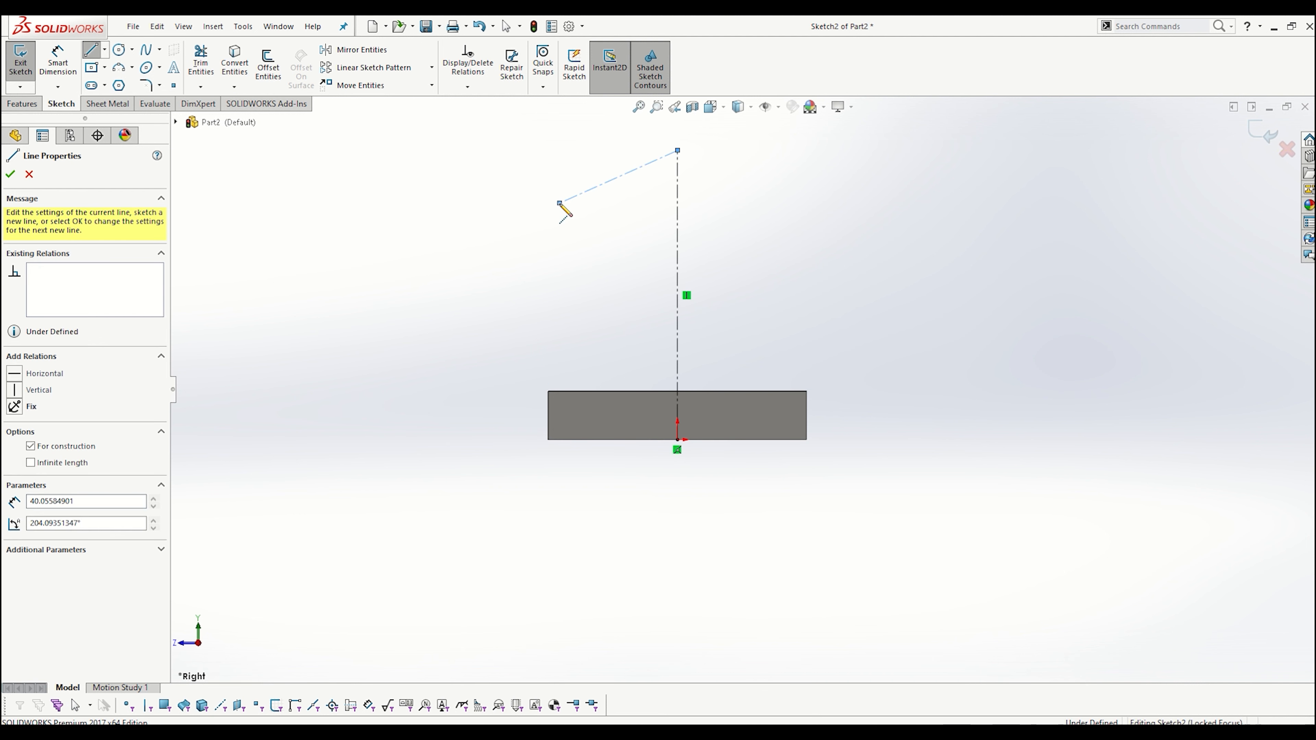
key(Escape)
click(677, 439)
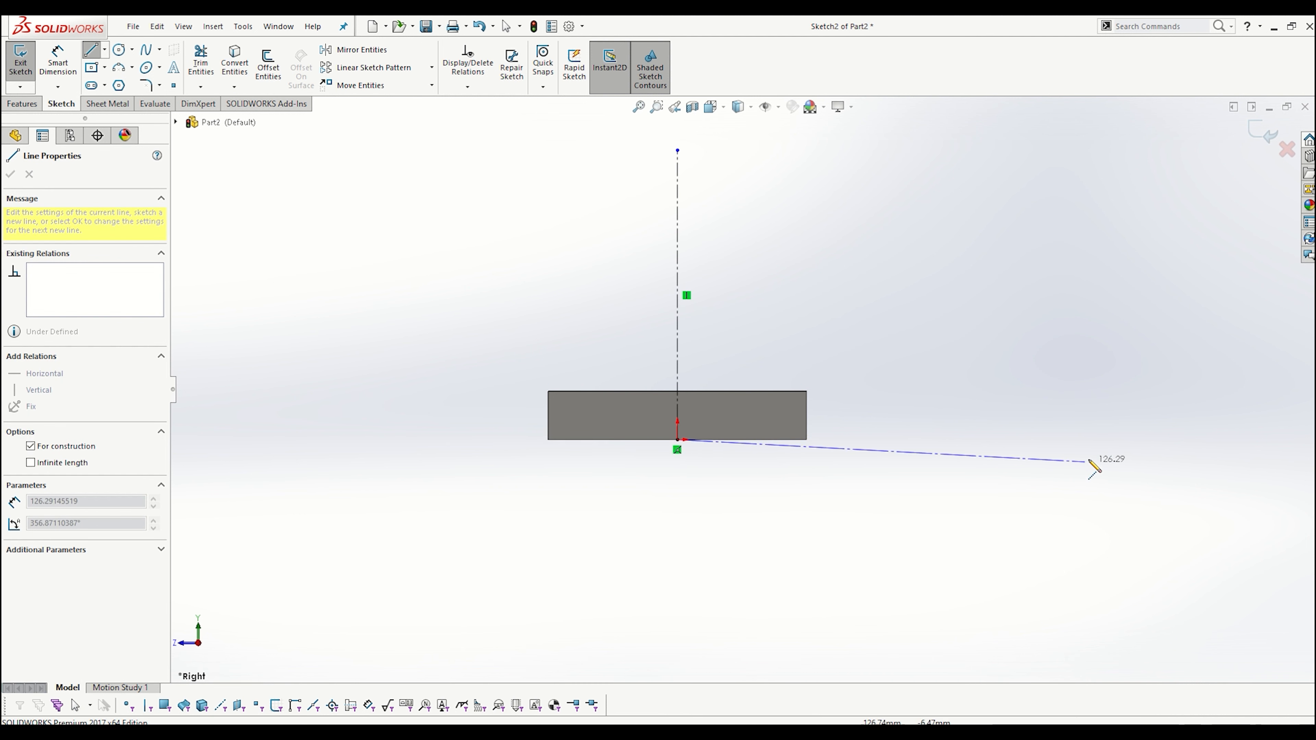
click(1091, 440)
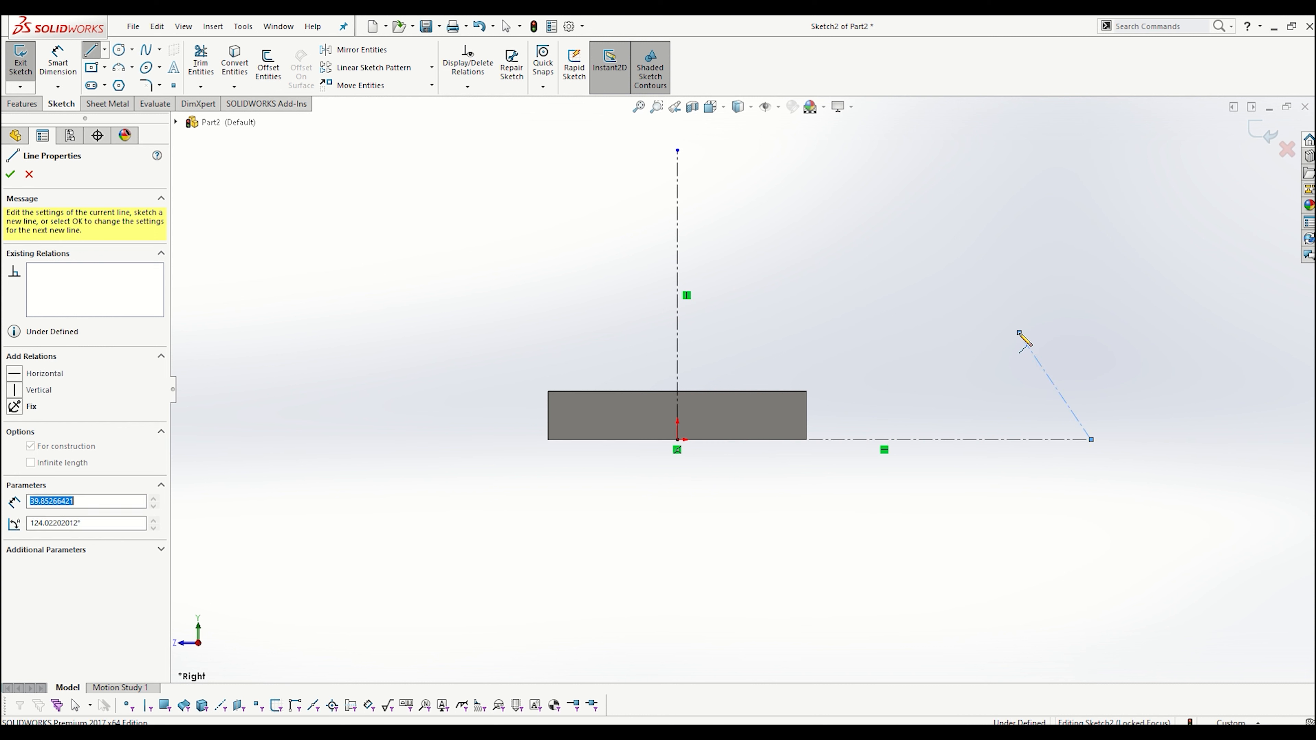
- Draw a circle about 35 mm in diameter, centred about 91 mm across and 80 mm up from the origin
key(Escape)
click(118, 49)
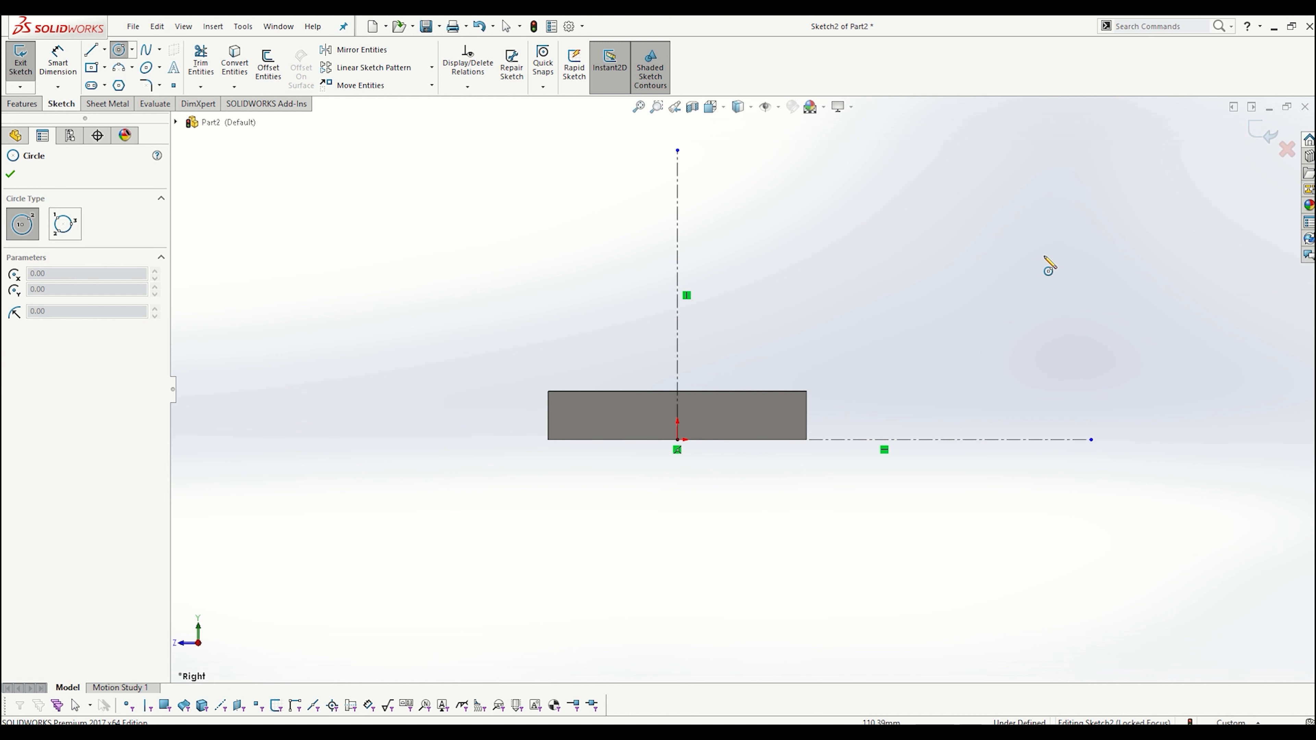
click(972, 179)
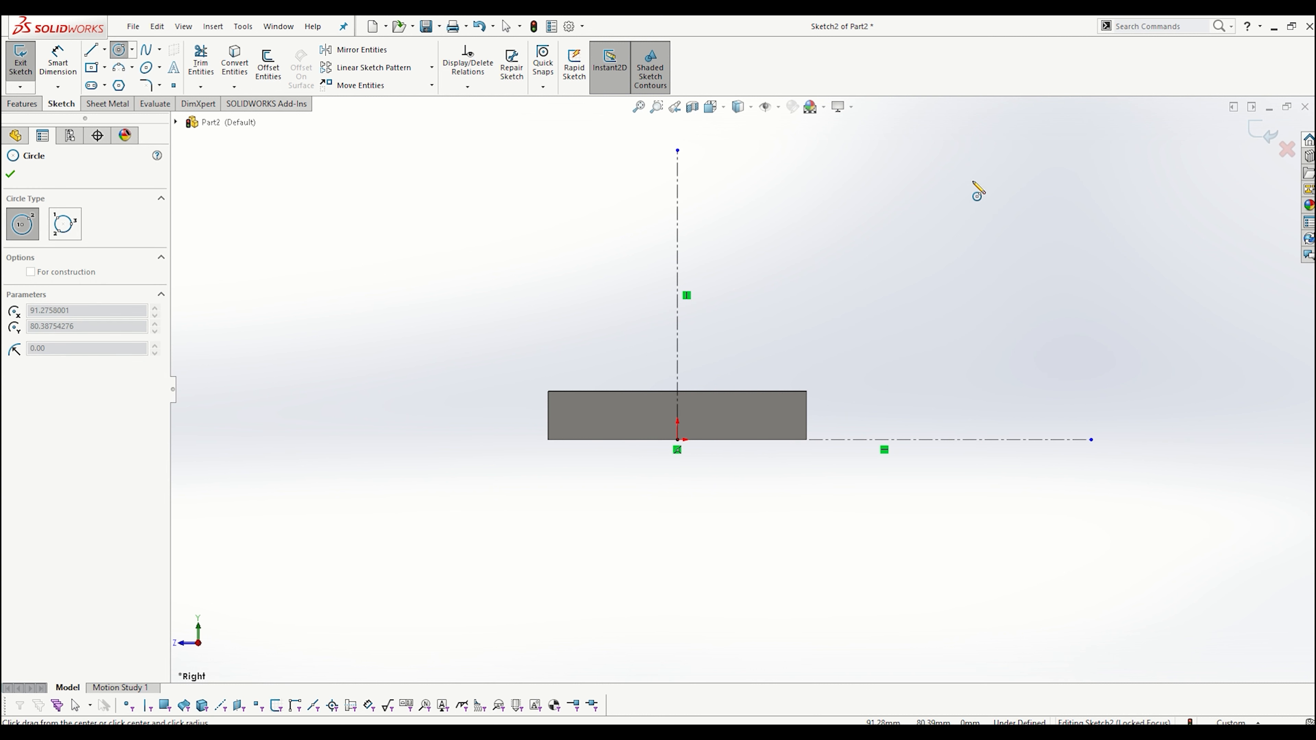
click(1020, 211)
- Dimension the horizontal distance from the vertical centerline to the circle's centre as 95 mm
click(58, 60)
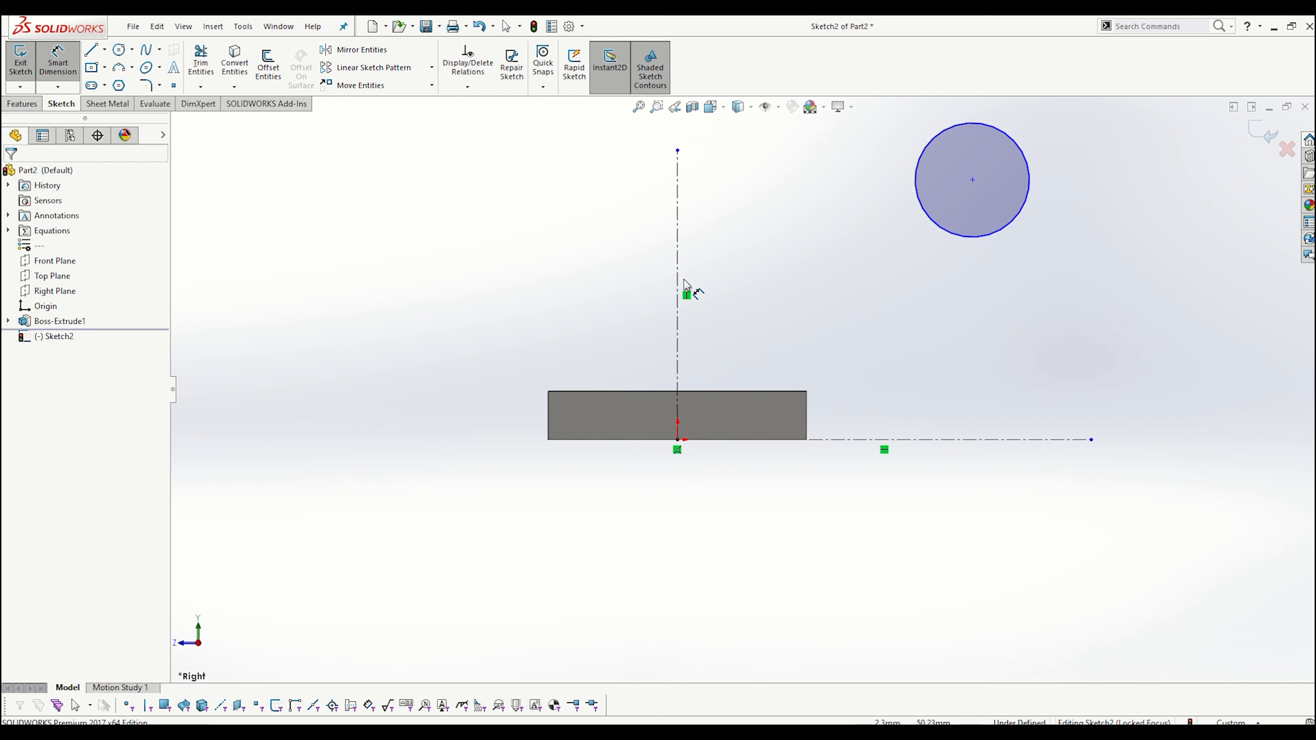
click(678, 285)
click(972, 180)
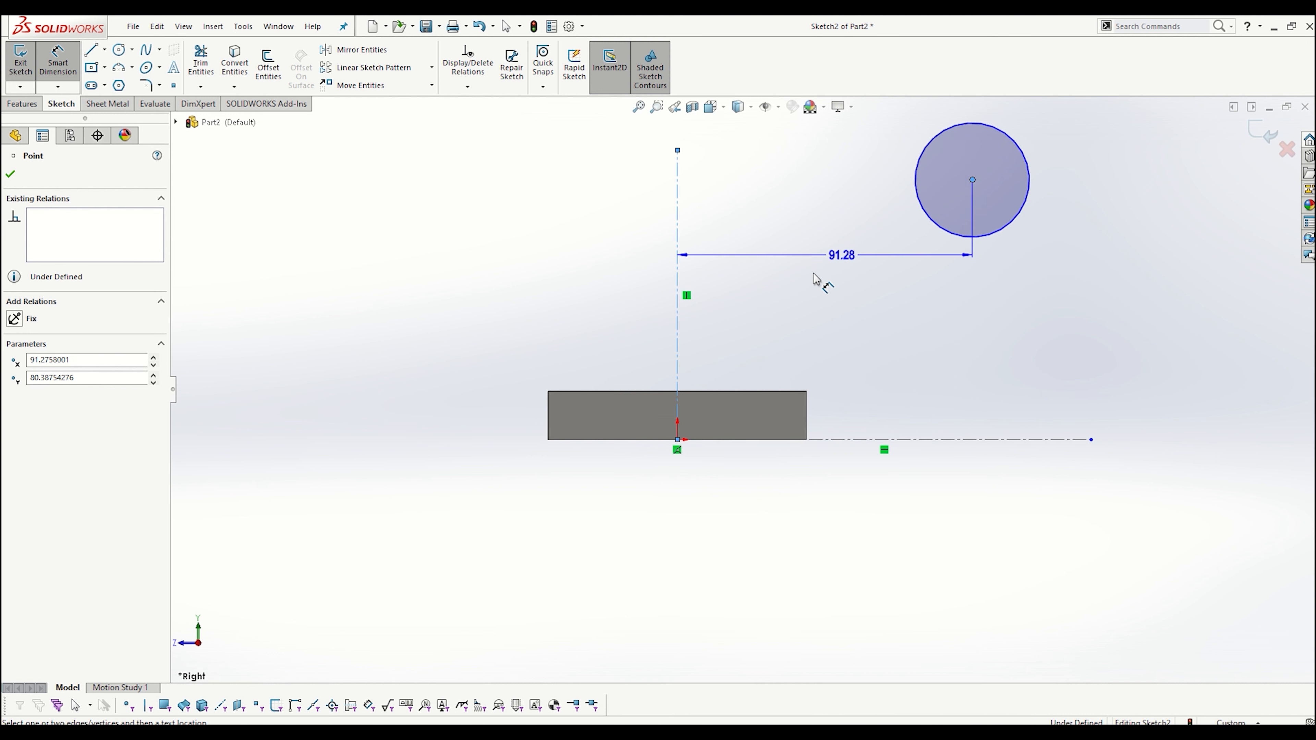
scroll(798, 249, up, 3)
click(782, 235)
text(95)
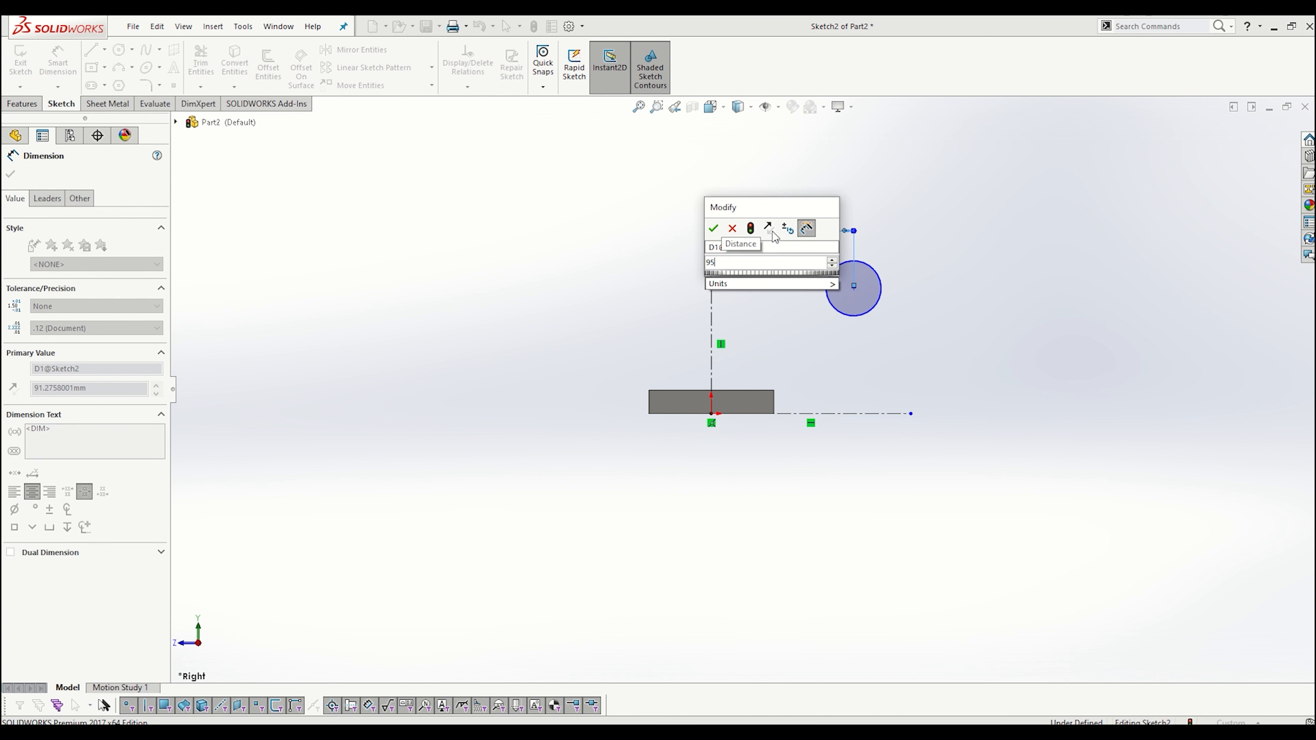
key(Return)
click(653, 264)
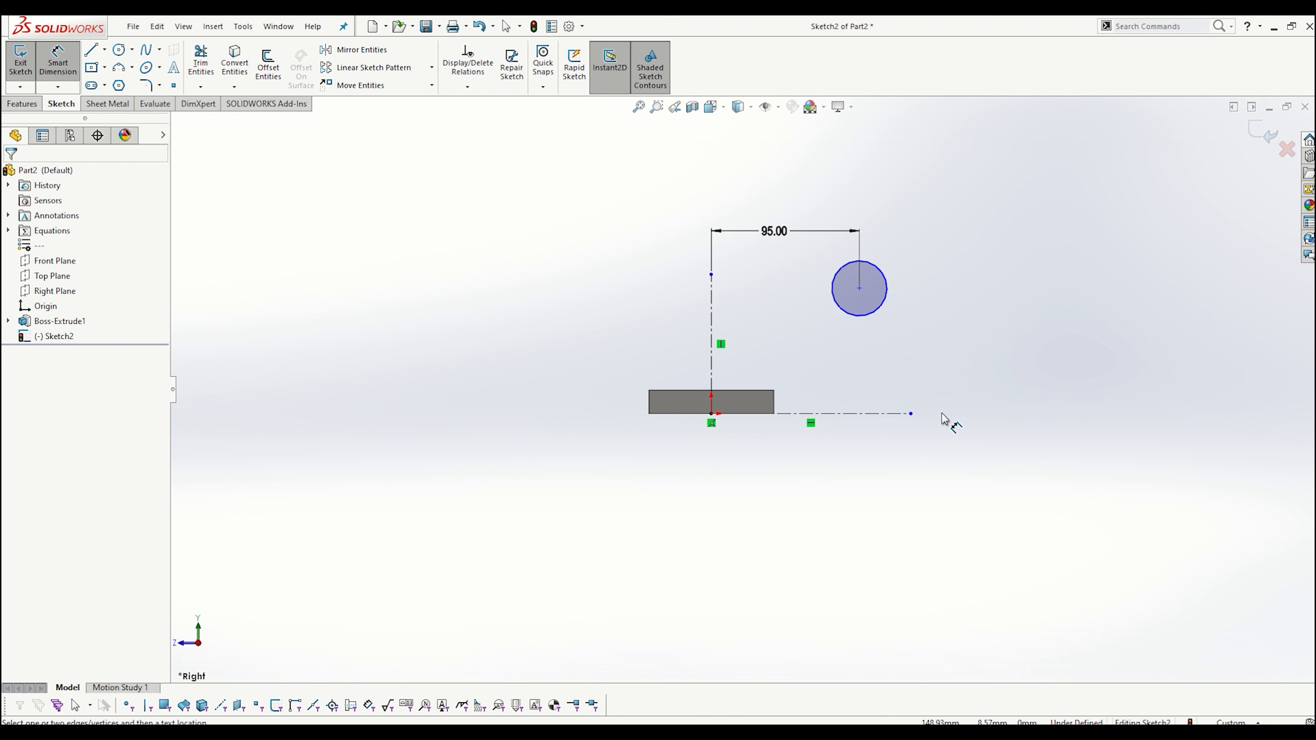
- Dimension the circle's centre 75 mm above the horizontal centerline
click(860, 415)
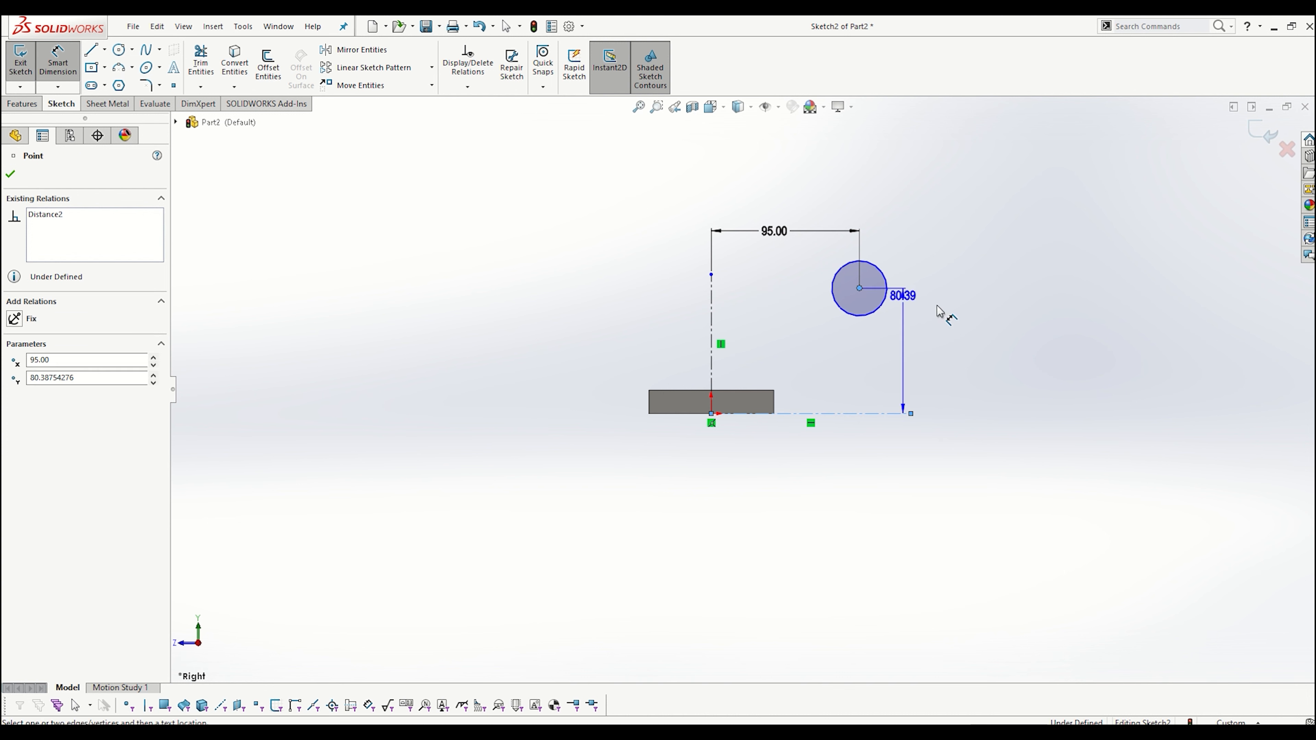
click(963, 327)
text(75)
key(Return)
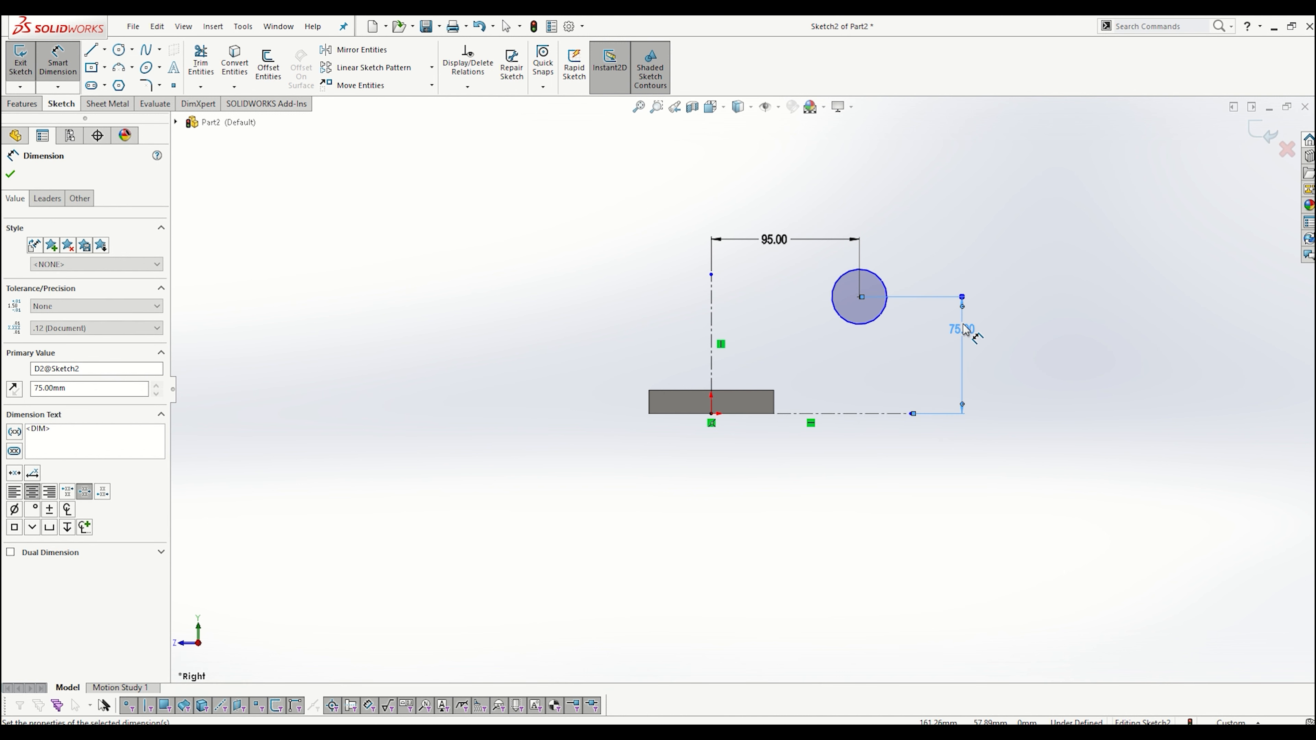
- Check the boss diameter in the reference drawing and set the circle's diameter to 38 mm in the sketch
key(alt+Tab)
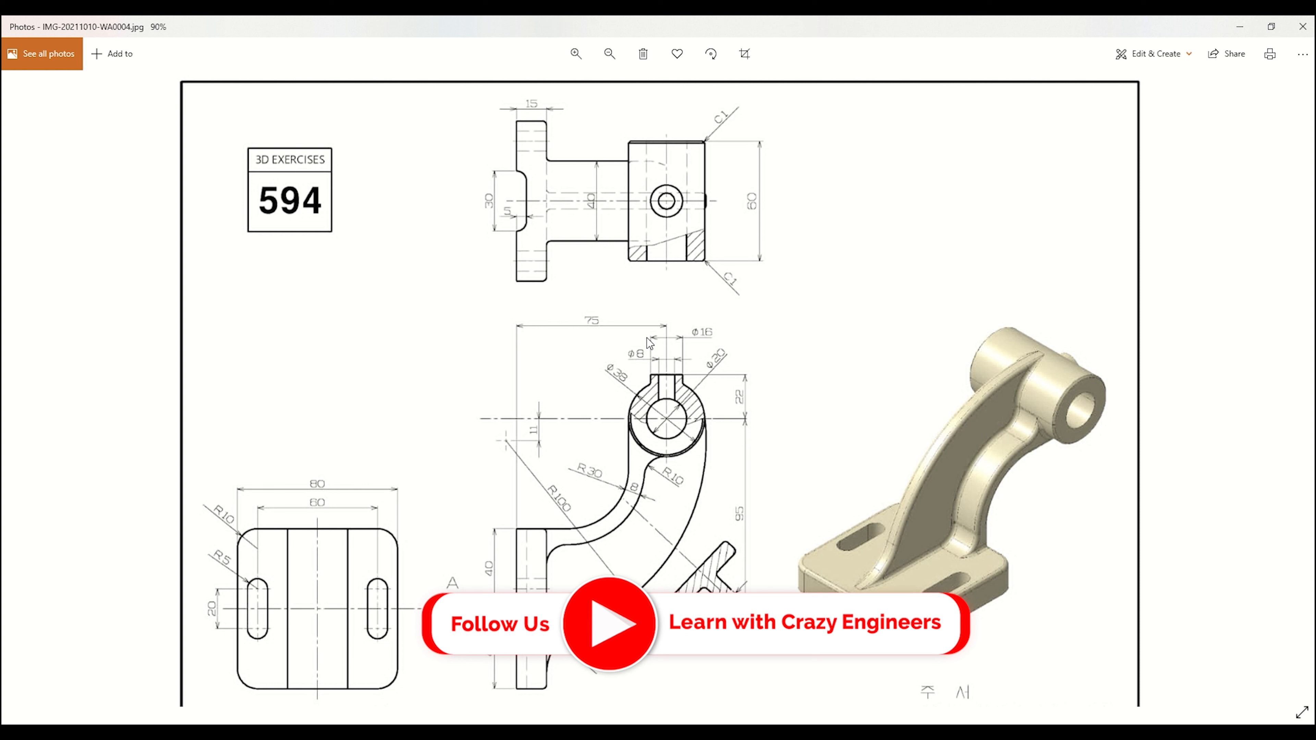
click(1247, 30)
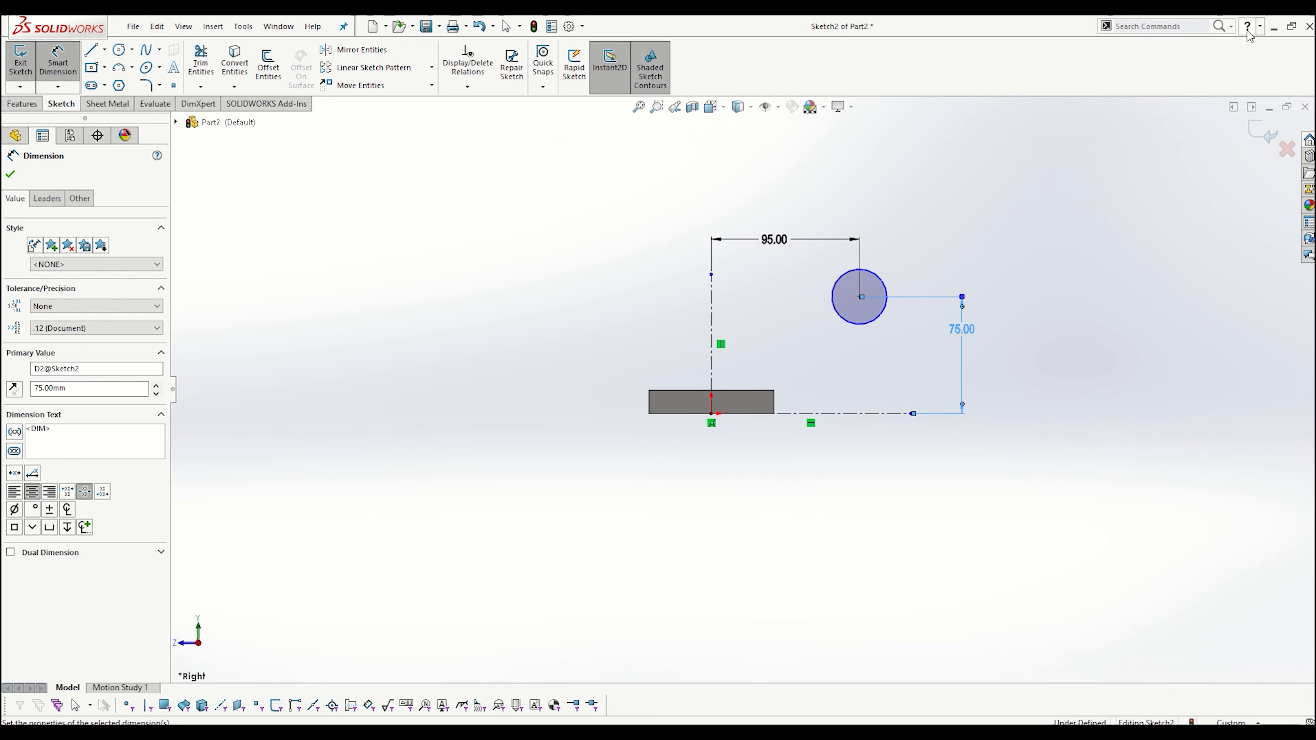
click(881, 281)
click(913, 245)
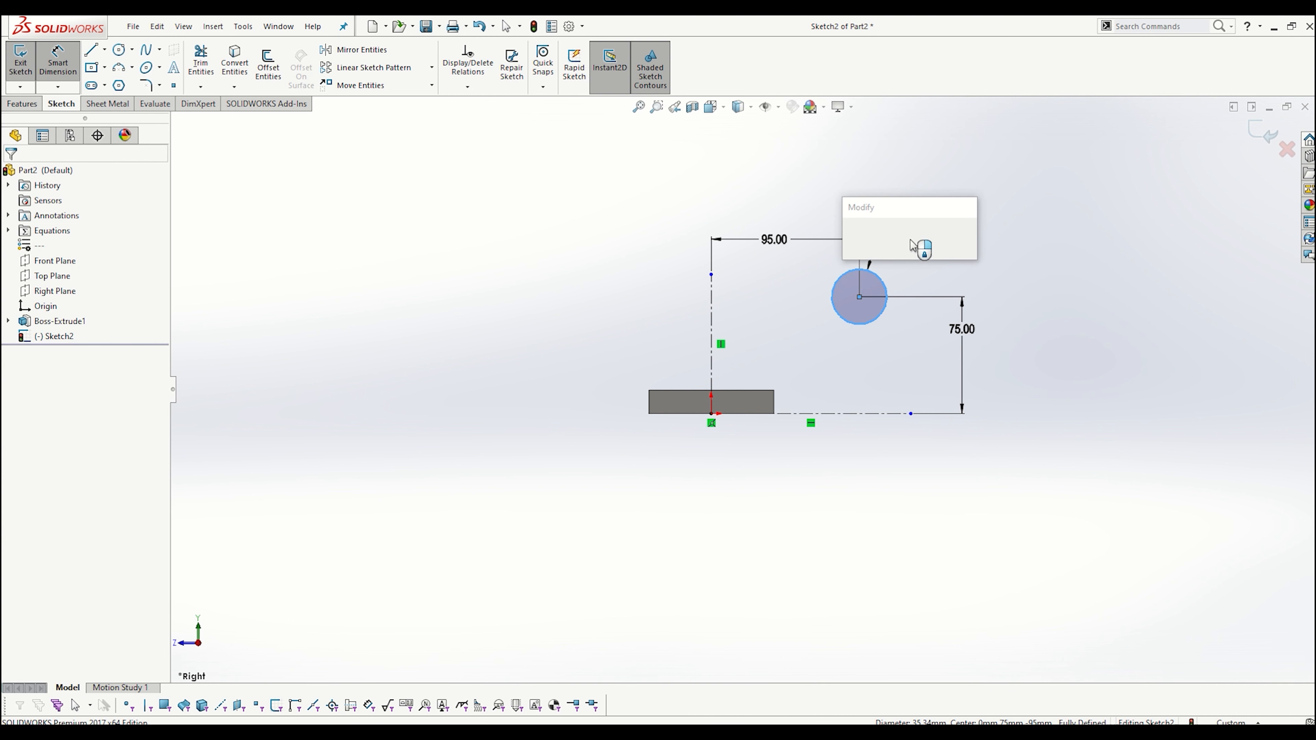
text(38)
key(Return)
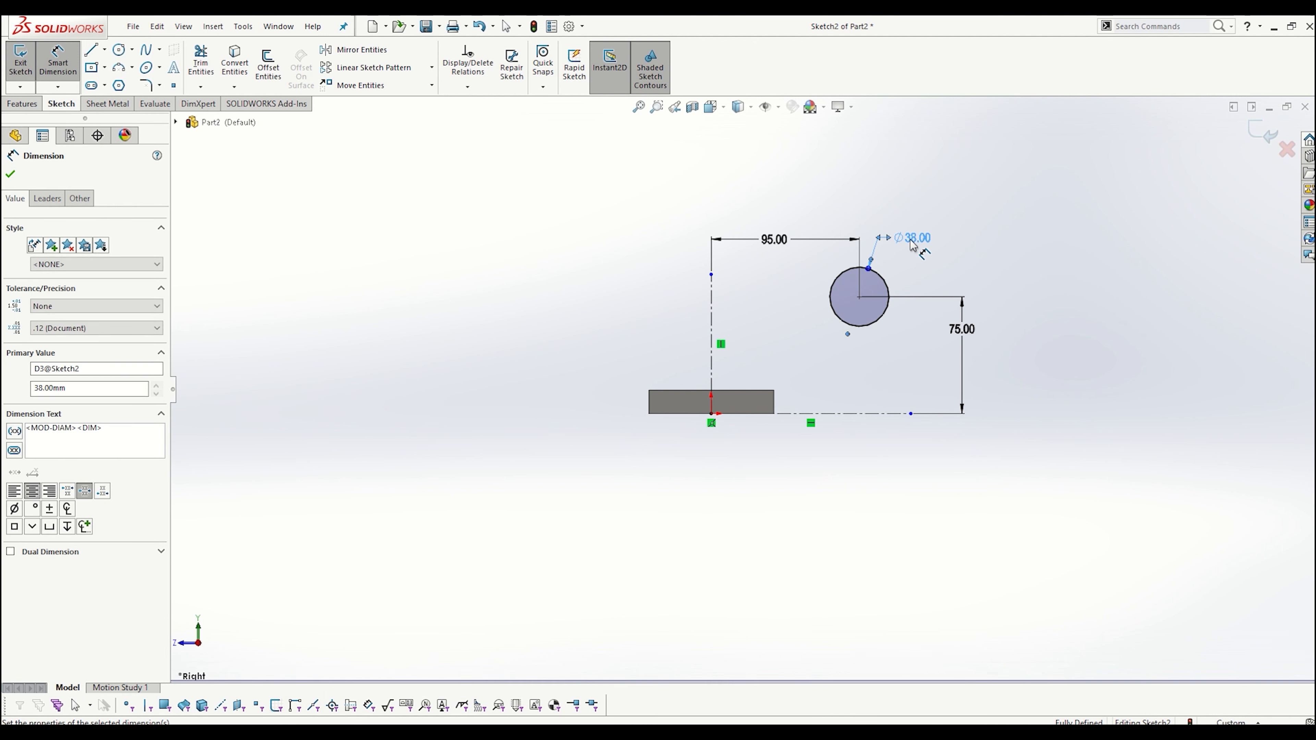
click(802, 301)
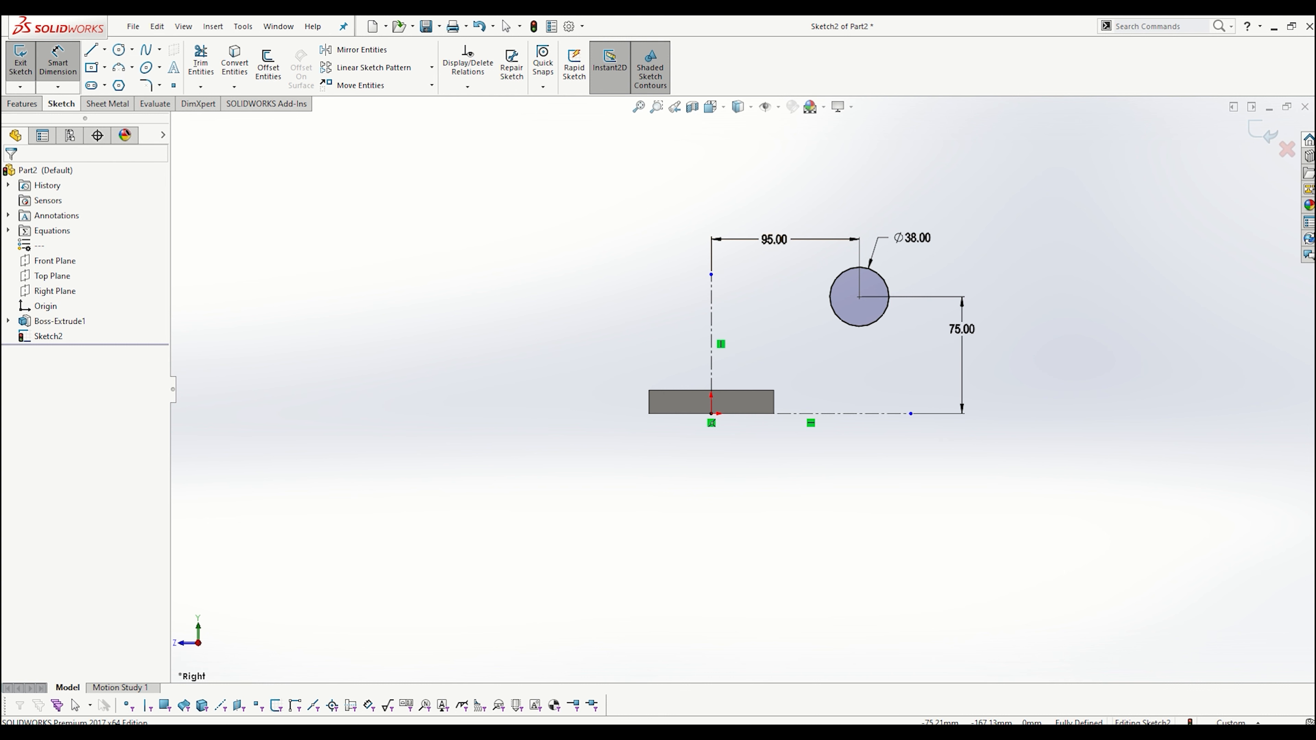
- Check the boss length in the reference drawing and extrude the circle 60 mm with the Mid Plane end condition
mouse_move(459, 731)
click(459, 663)
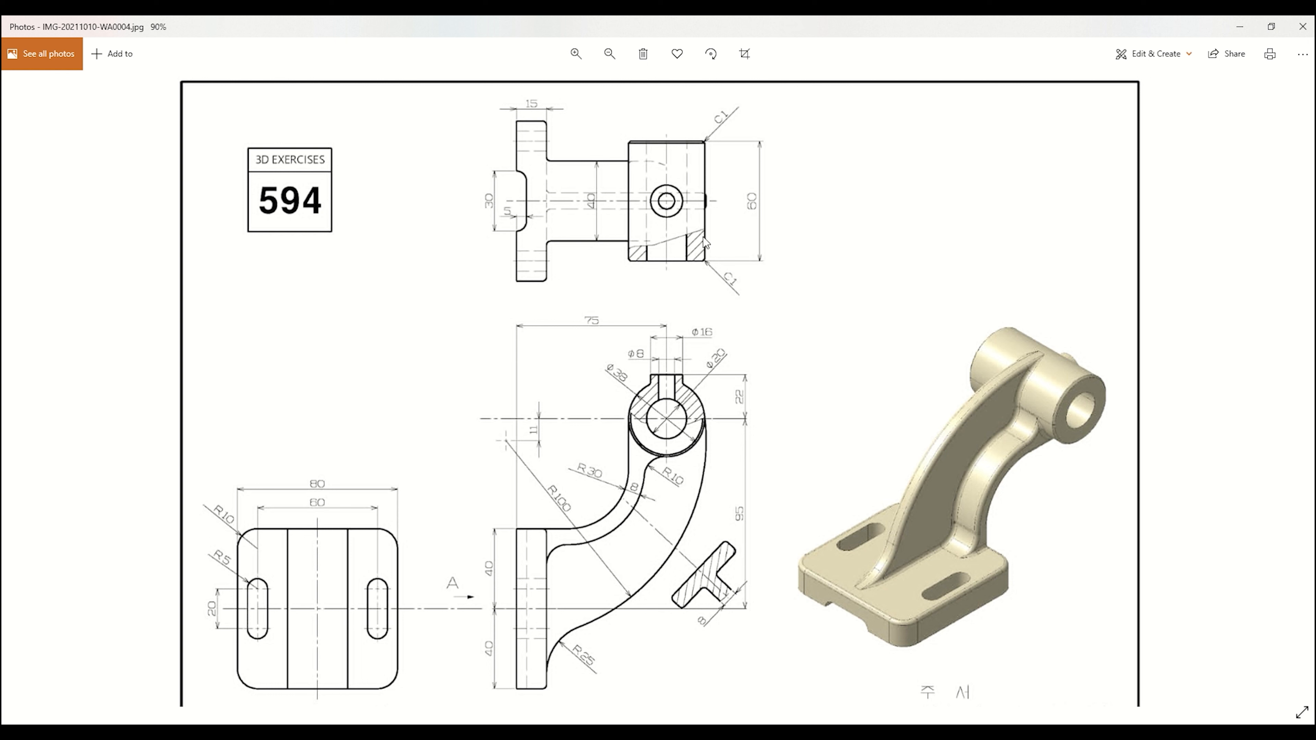
click(1239, 26)
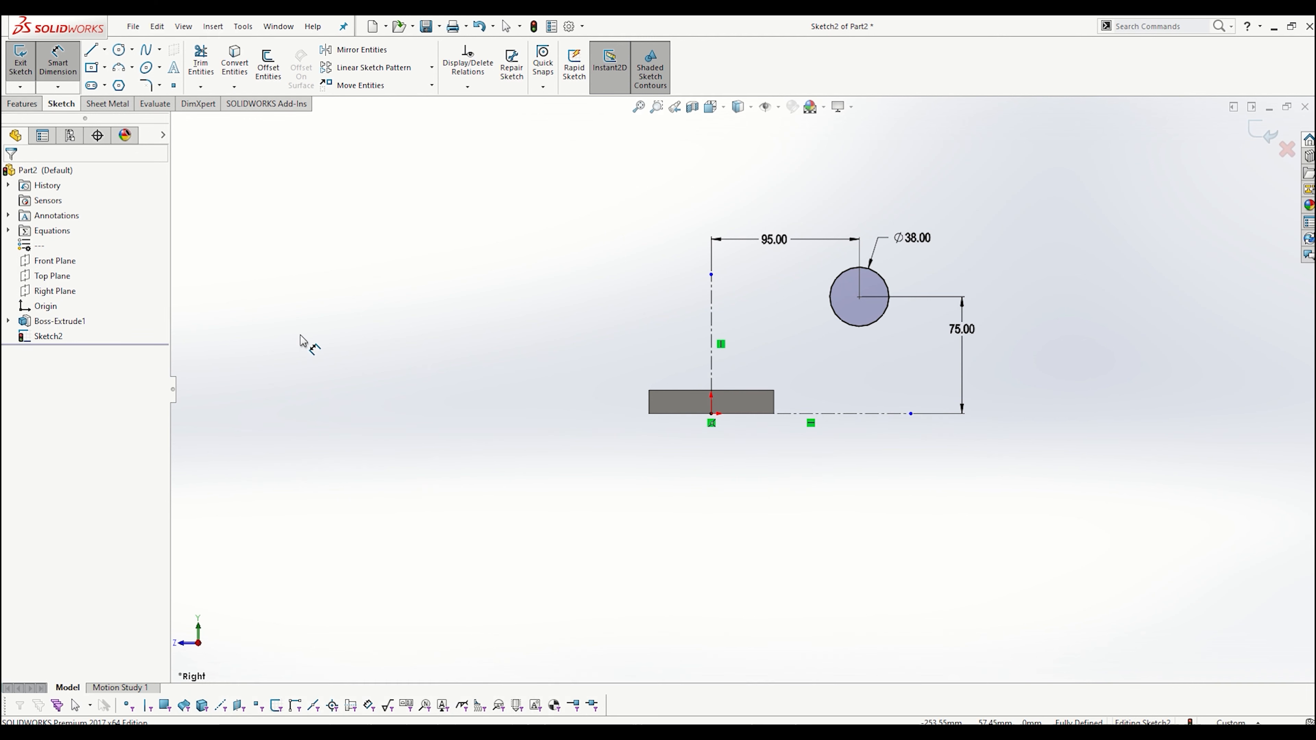
click(23, 103)
click(26, 63)
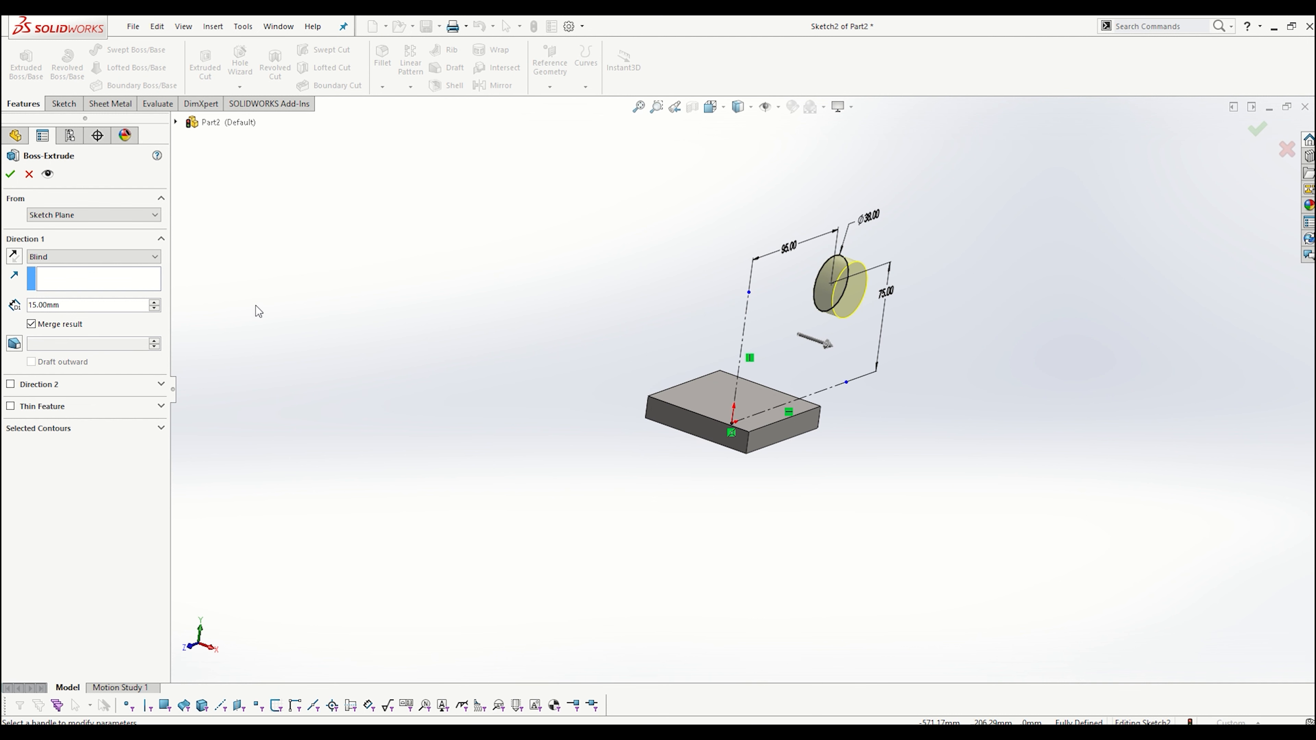
click(68, 258)
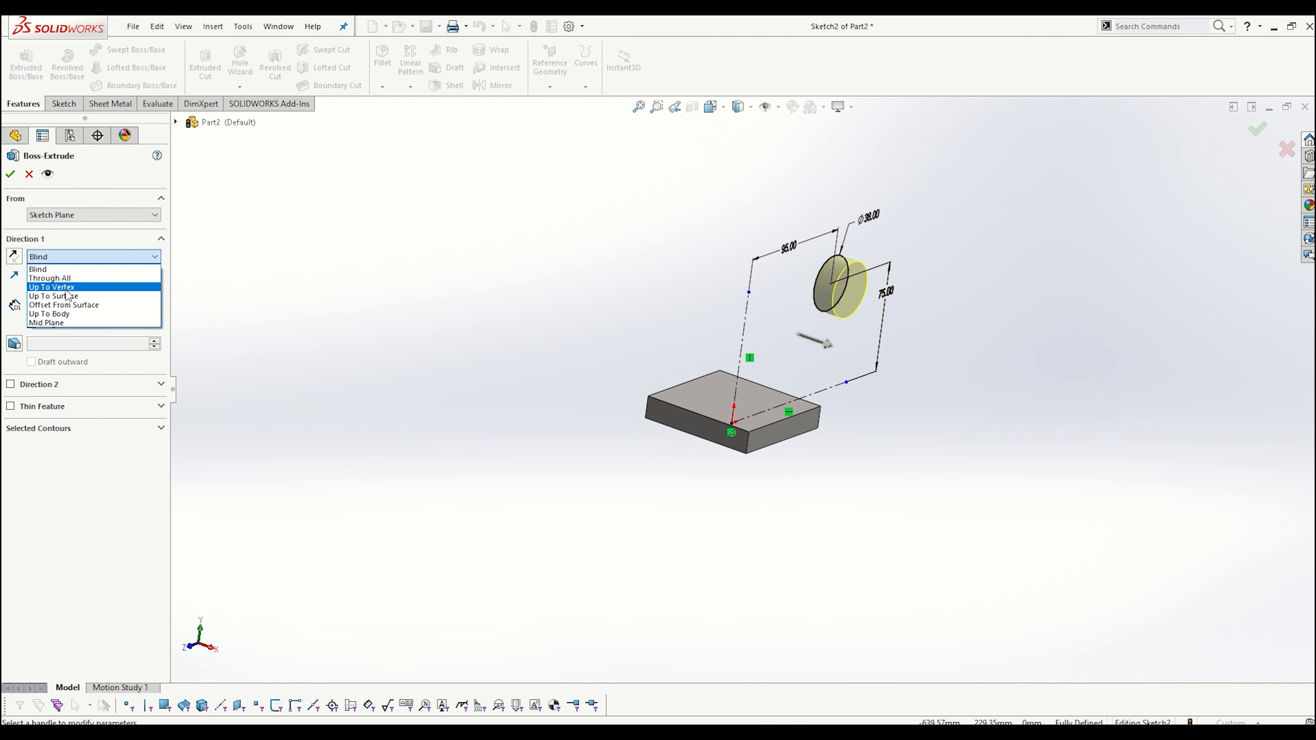
click(75, 324)
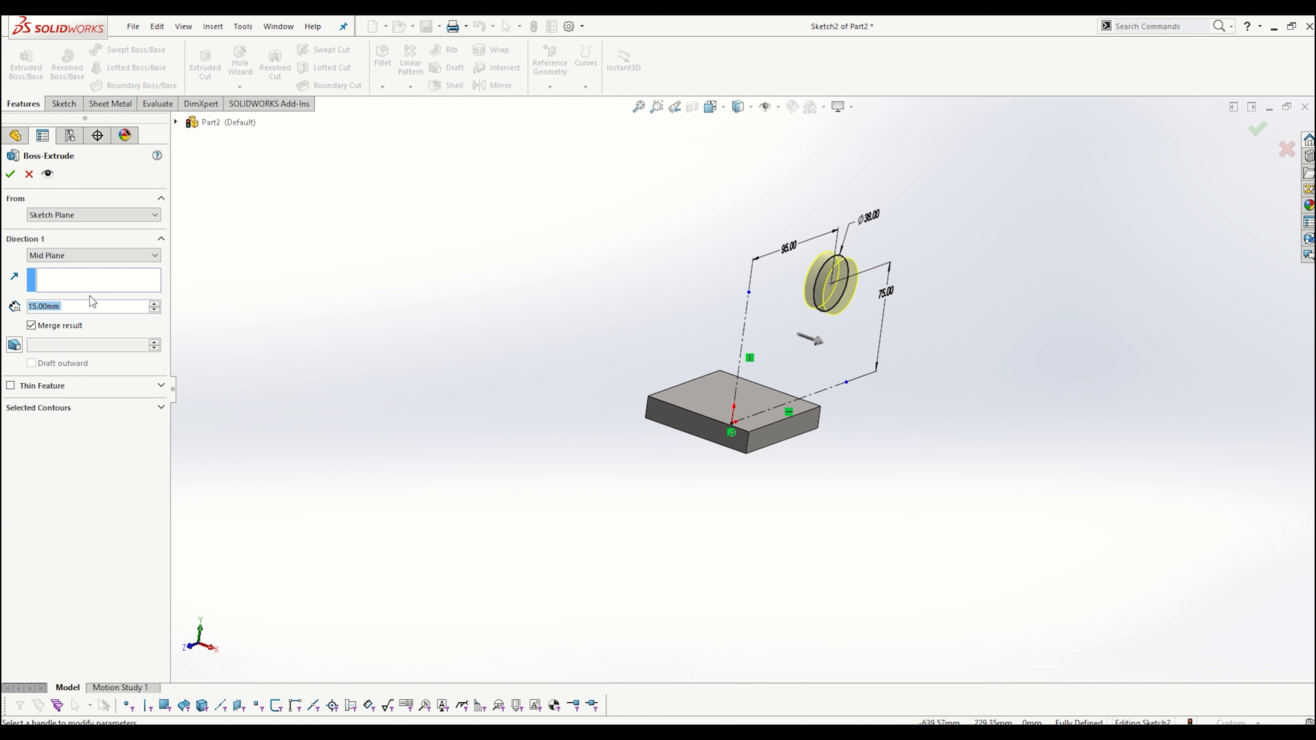
text(60)
key(Return)
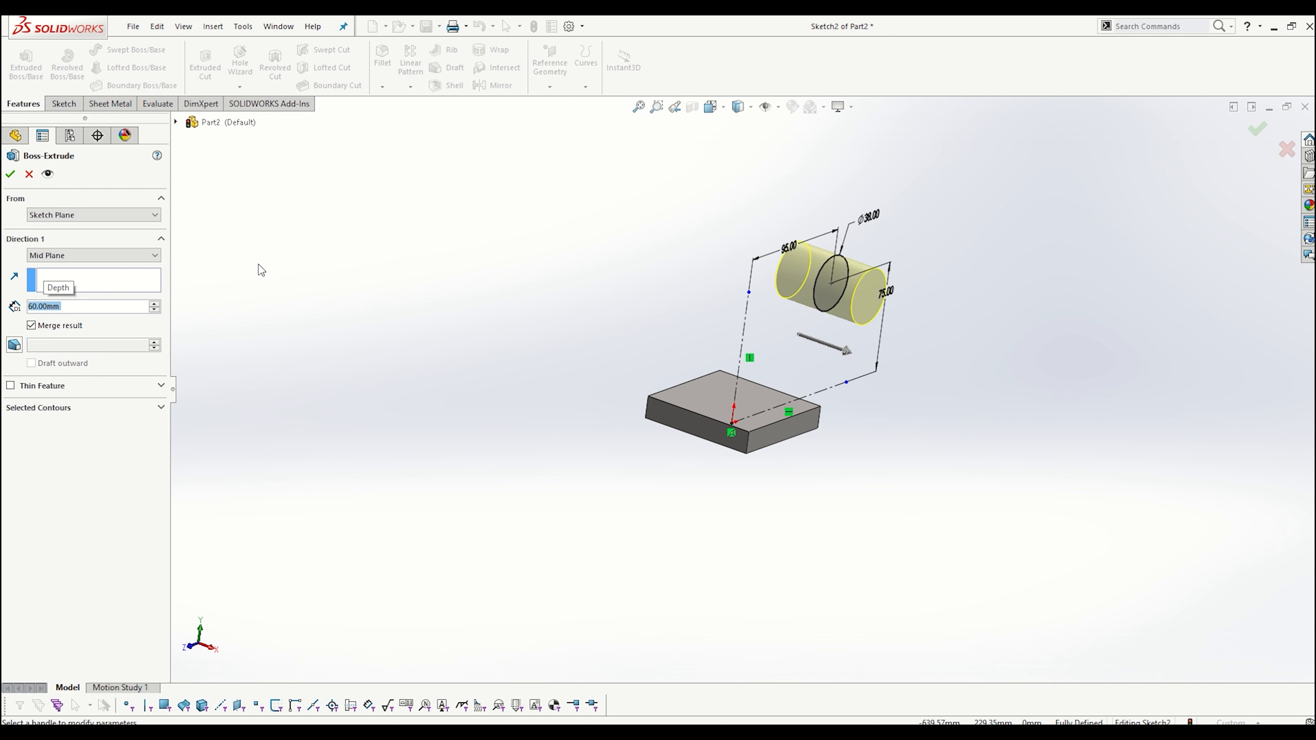
click(10, 174)
- Open a new sketch on the top face of the base plate
middle_drag(672, 394, 730, 431)
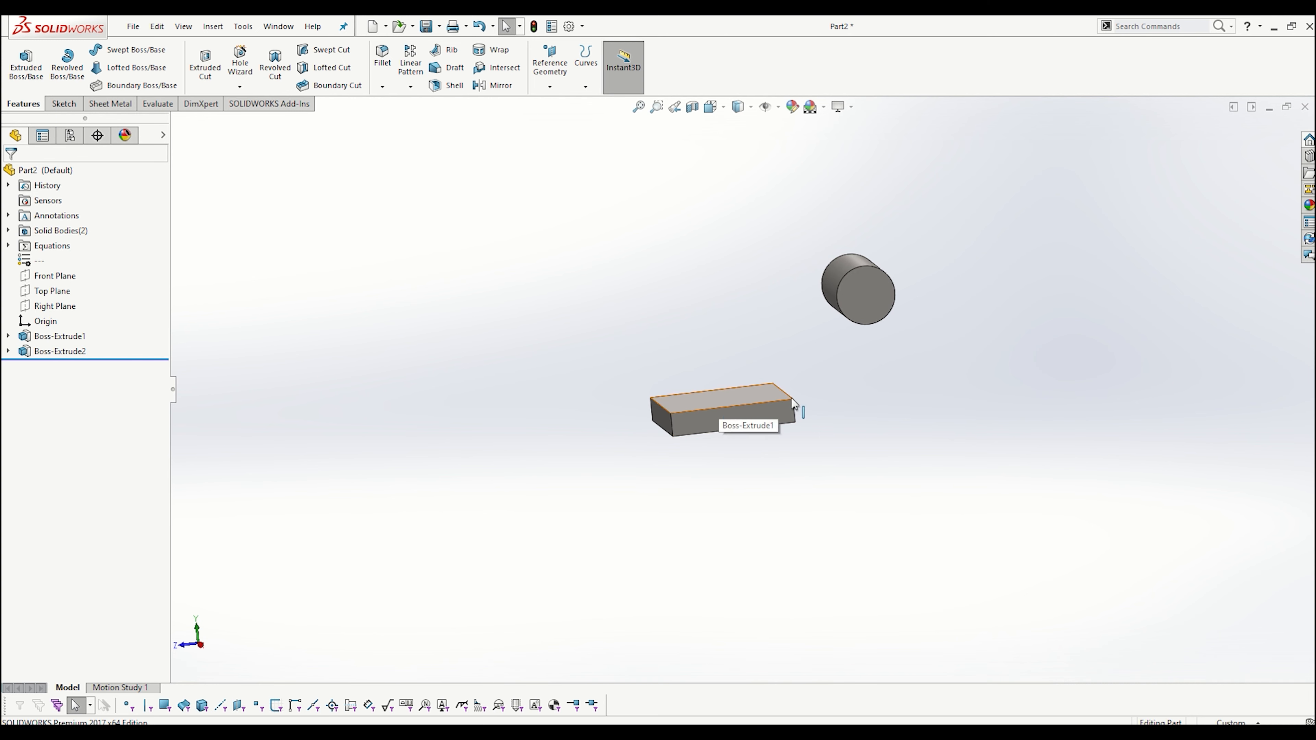
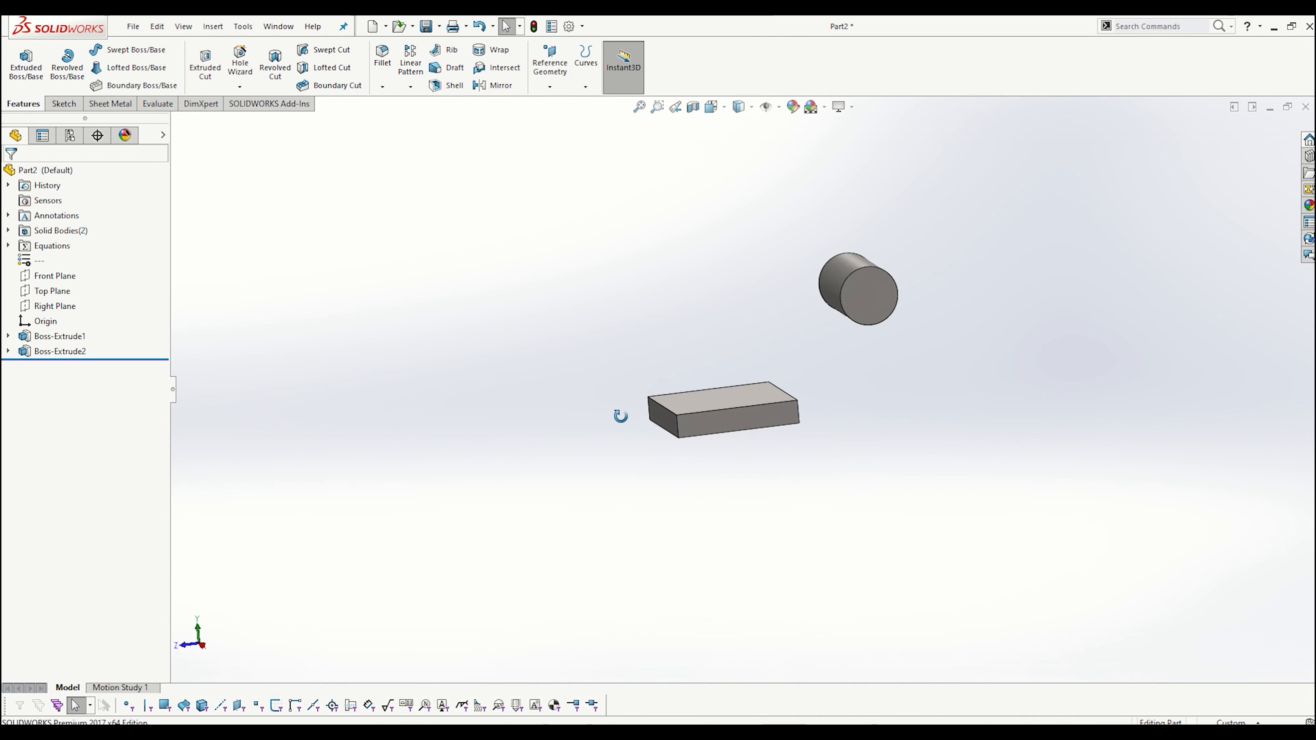
middle_drag(621, 415, 642, 451)
click(744, 413)
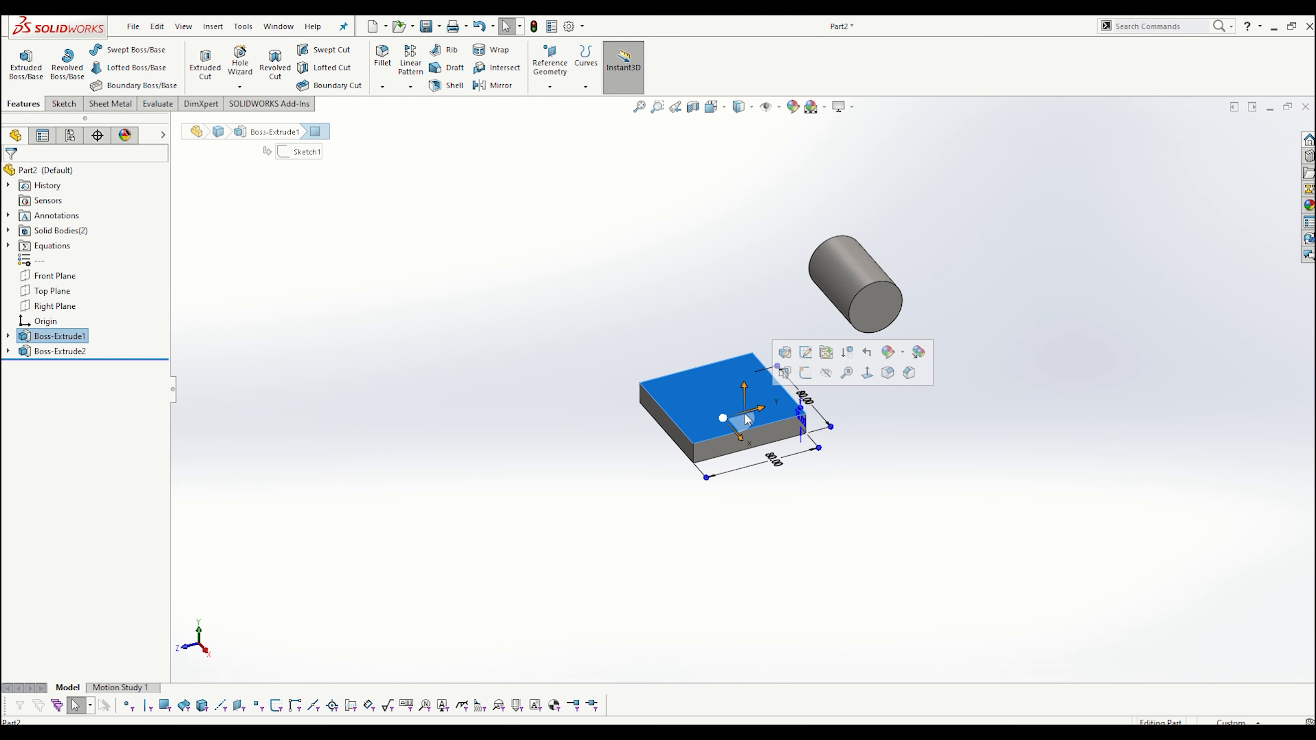
click(805, 374)
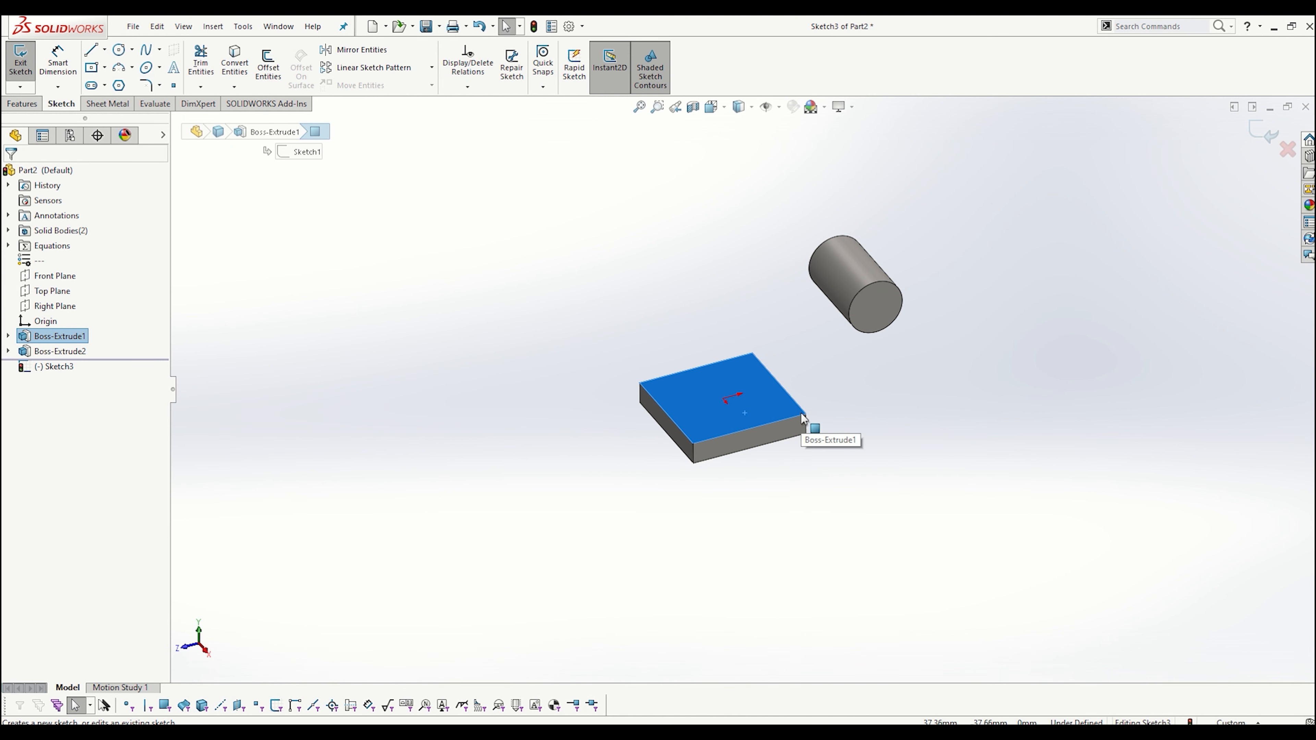
key(ctrl+8)
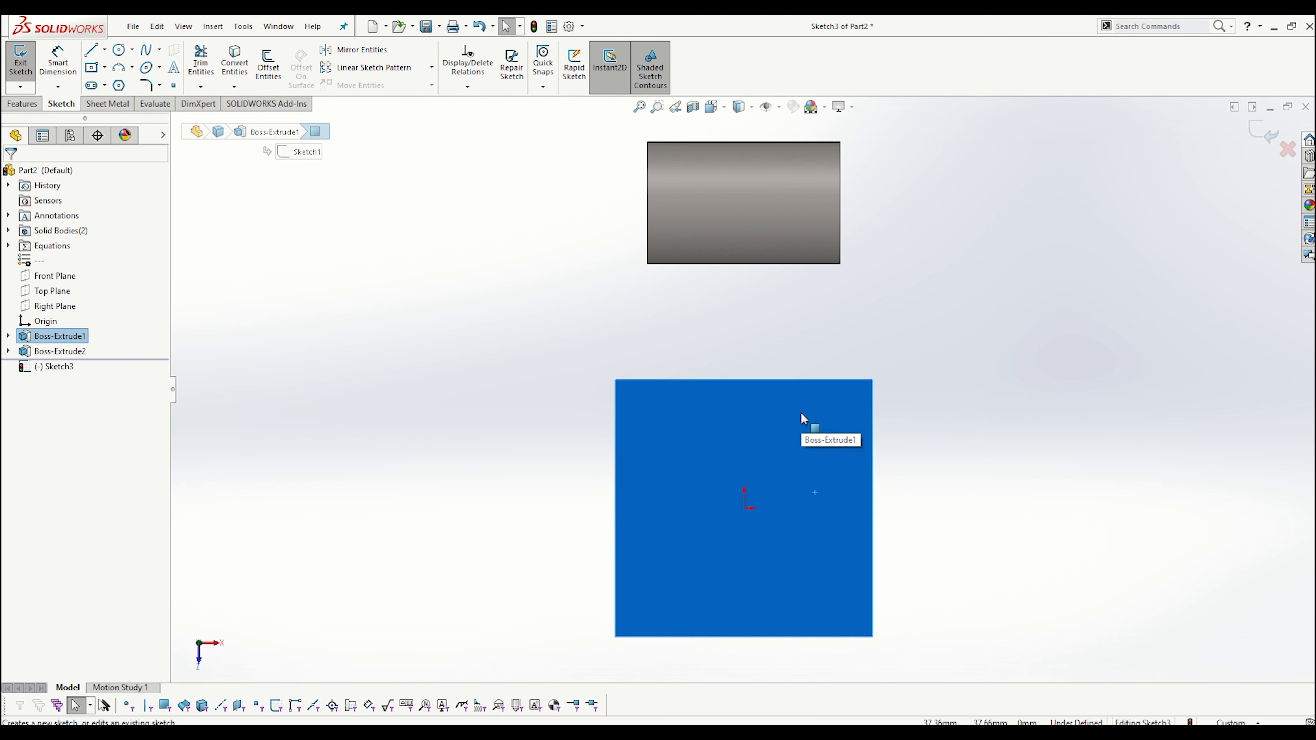
click(275, 191)
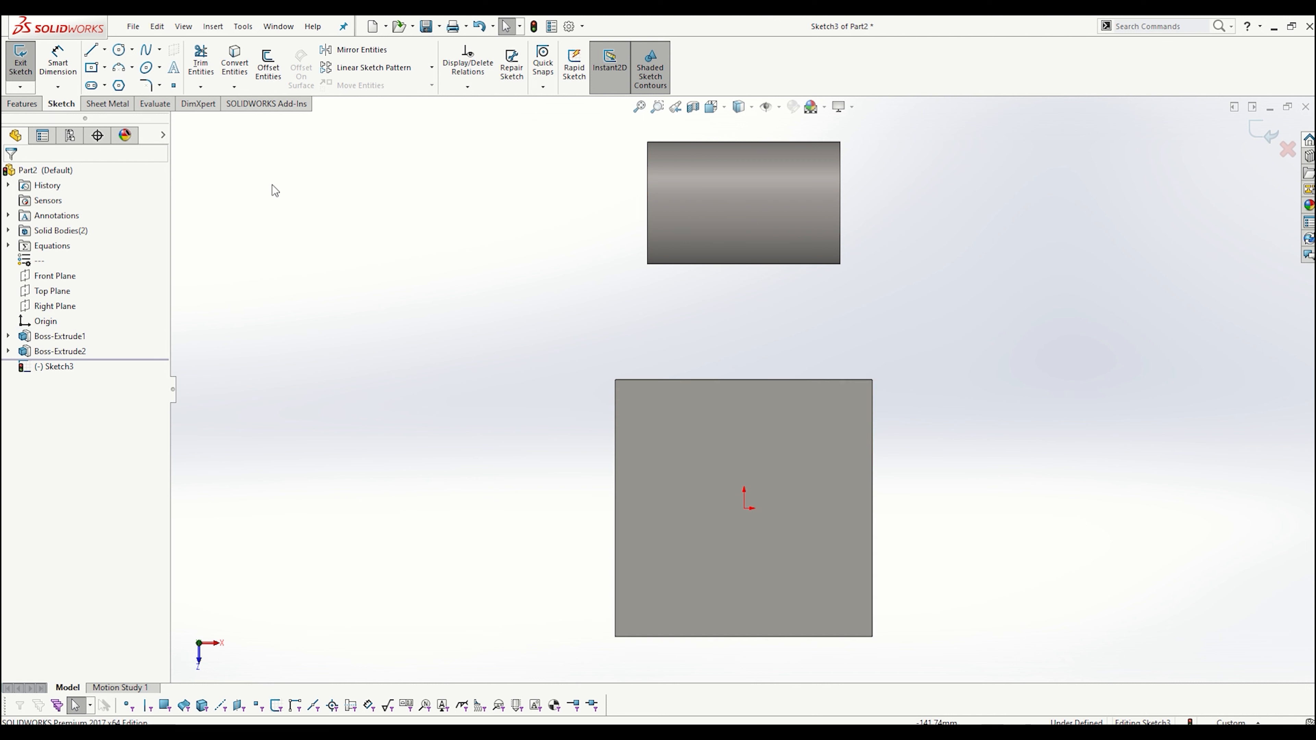
- Draw two centerlines from the origin, one vertical past the plate's edge facing the cylinder and one horizontal past its side edge
click(104, 49)
click(129, 82)
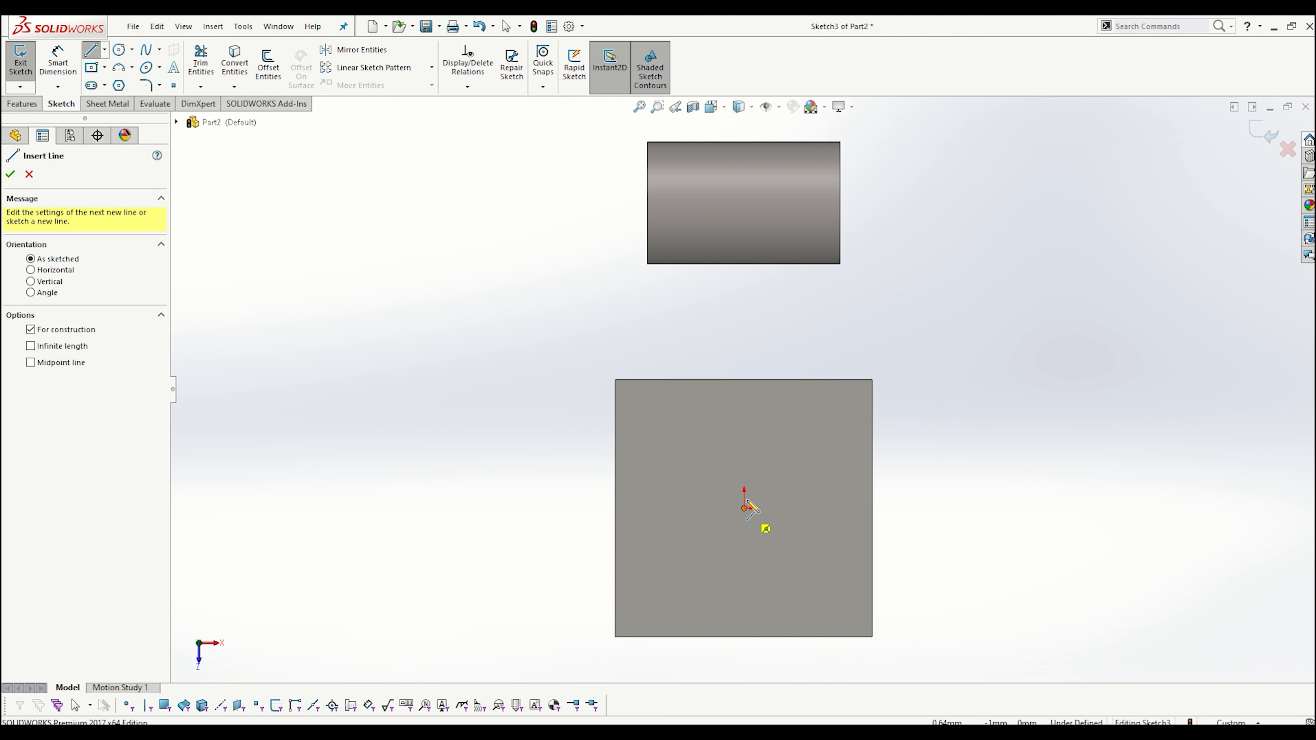
click(744, 509)
click(744, 331)
key(Escape)
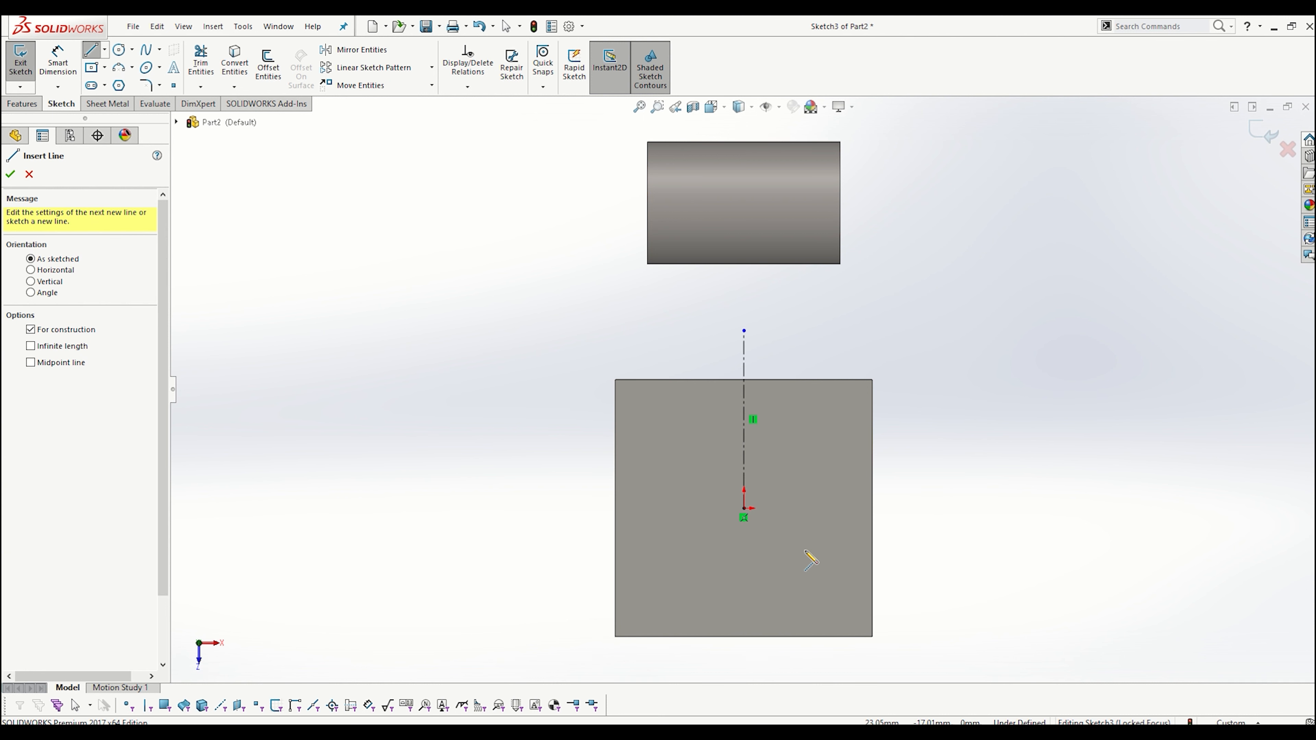
click(744, 509)
click(744, 508)
click(744, 508)
click(978, 508)
key(Escape)
- Draw a corner rectangle about 46 by 9 mm starting on the plate edge nearest the cylinder and spanning the vertical centerline
click(92, 68)
click(23, 224)
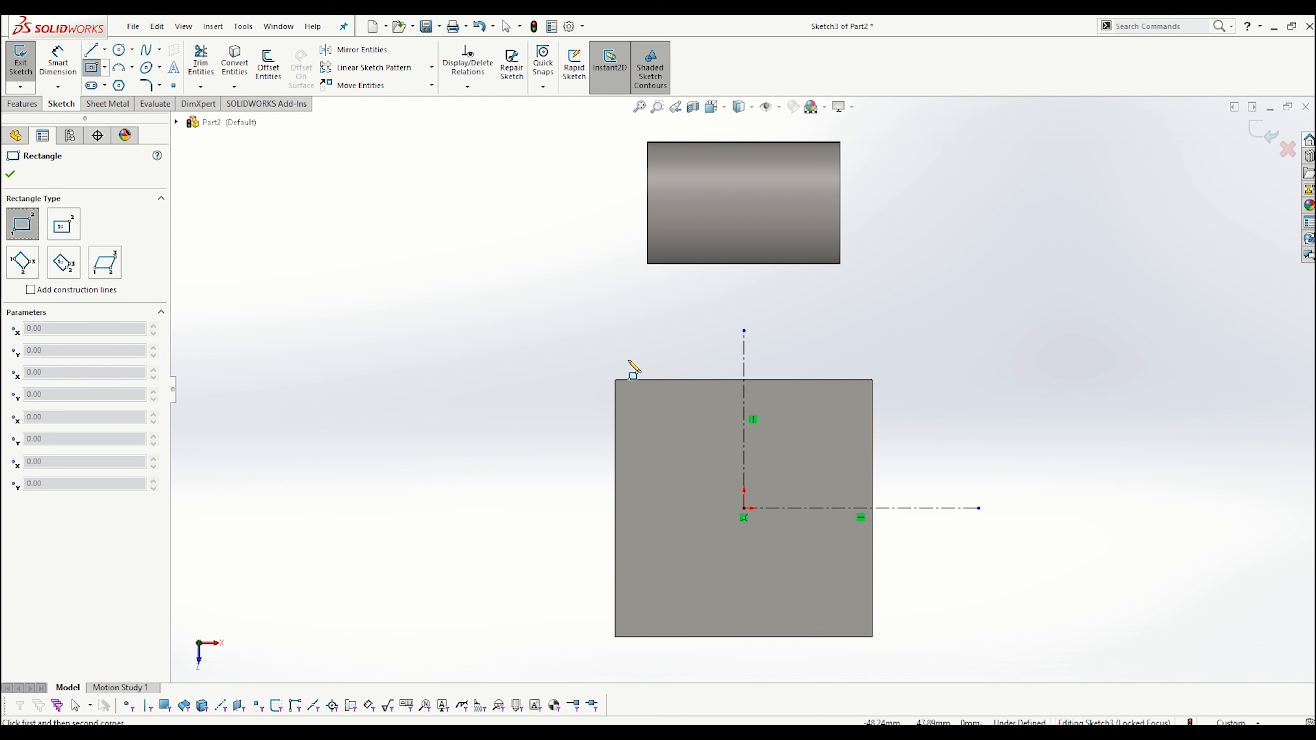
click(667, 379)
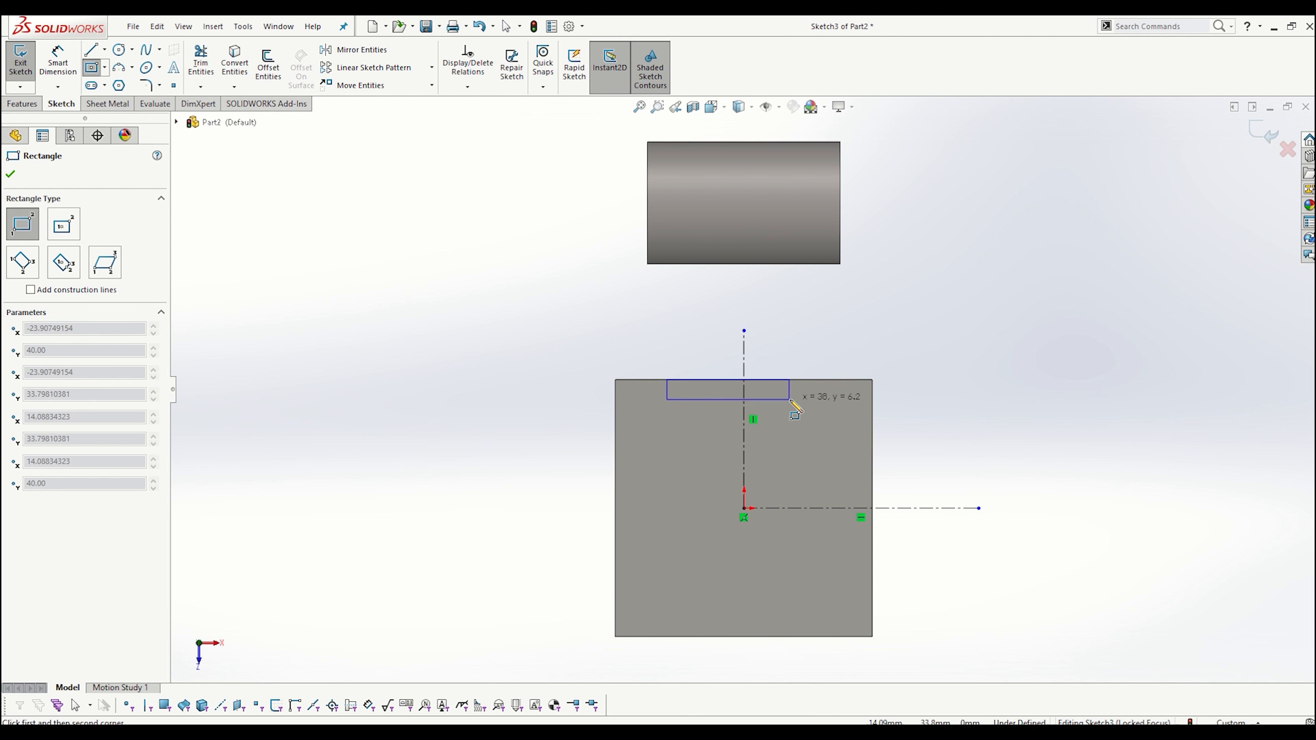
click(816, 410)
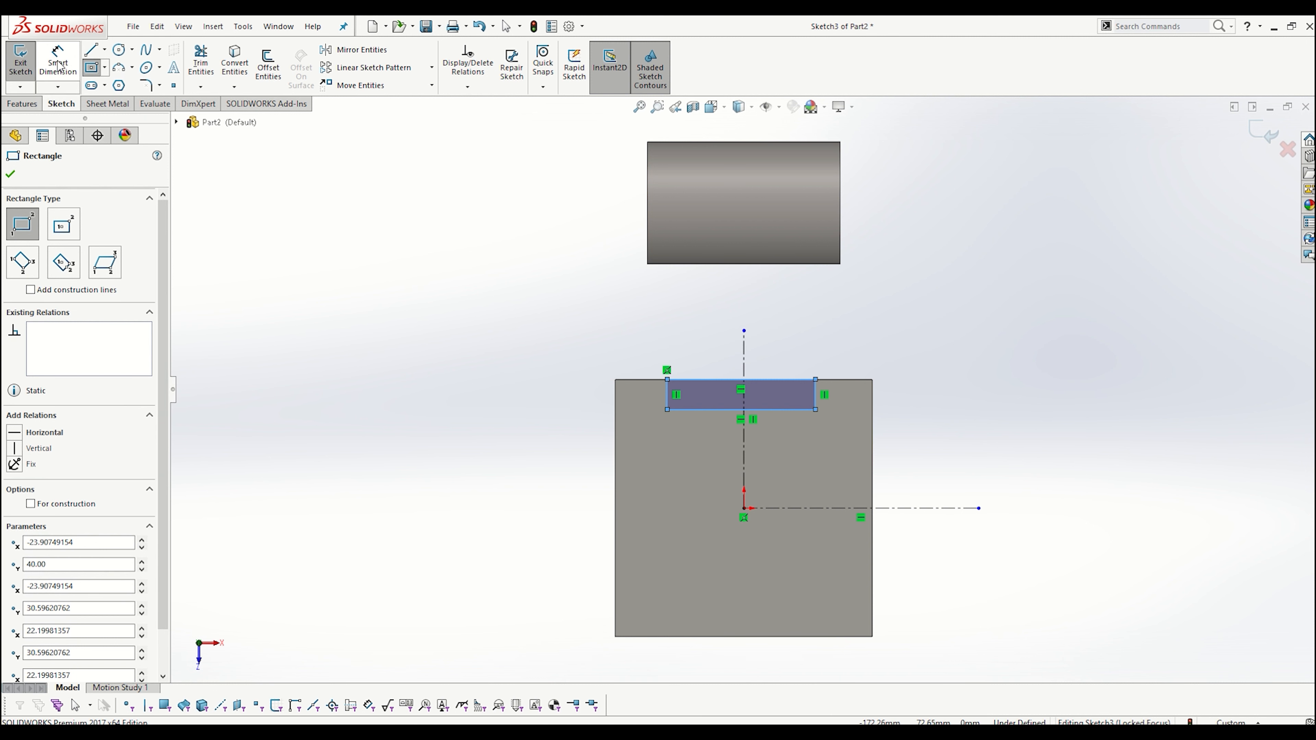
- Dimension the rectangle's long side along the plate edge to 40 mm and its short side to 8 mm
click(50, 70)
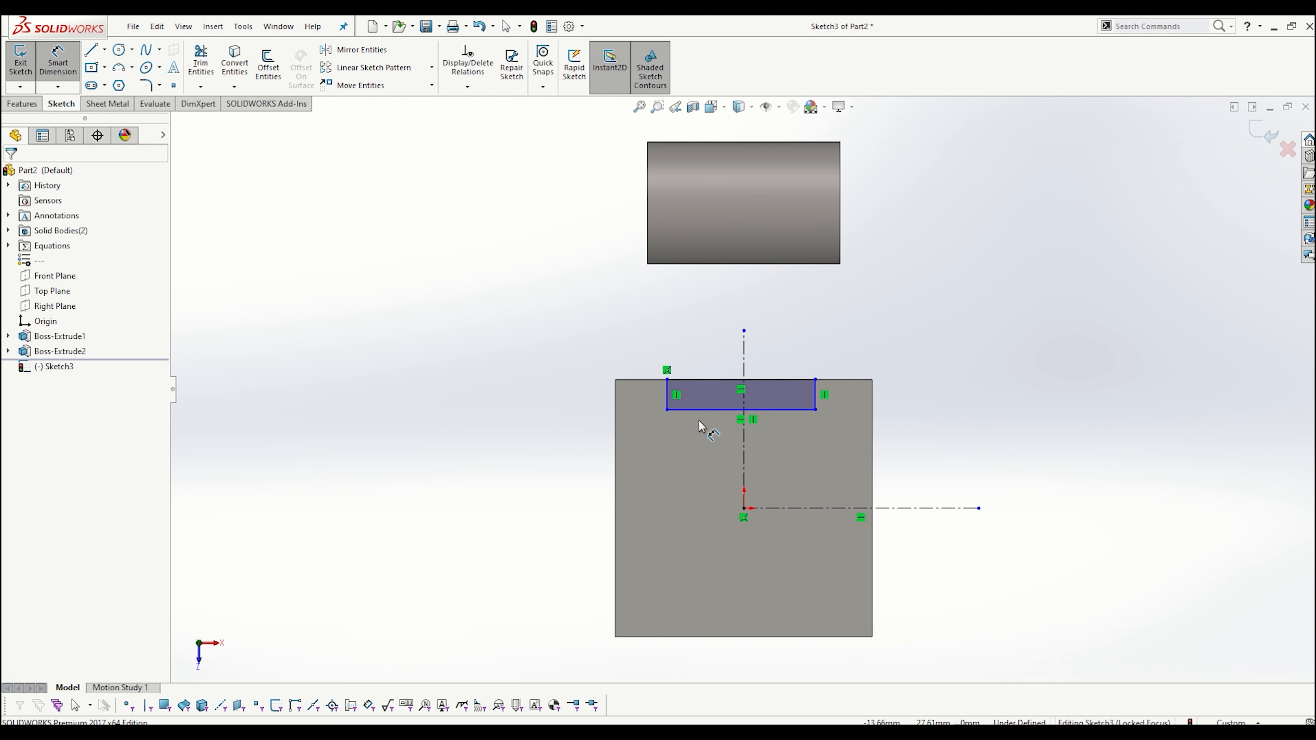
click(695, 381)
click(696, 336)
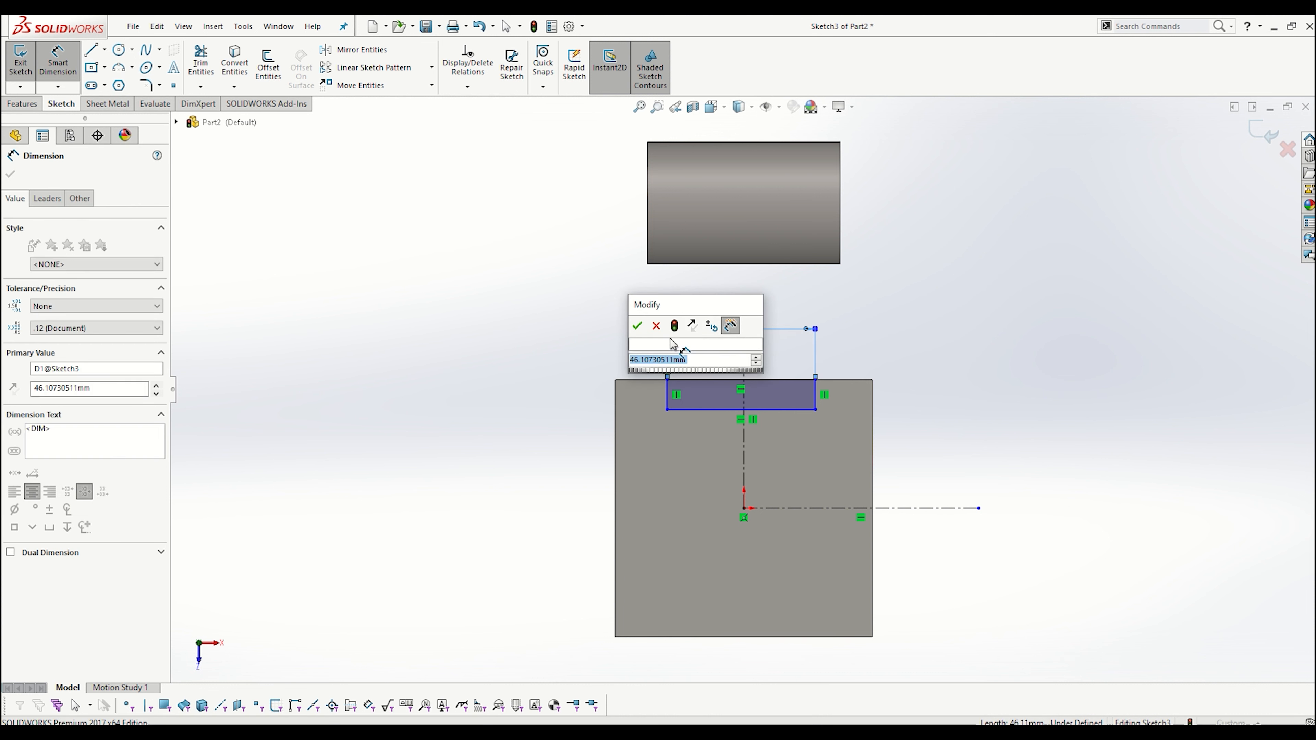
text(40)
key(Return)
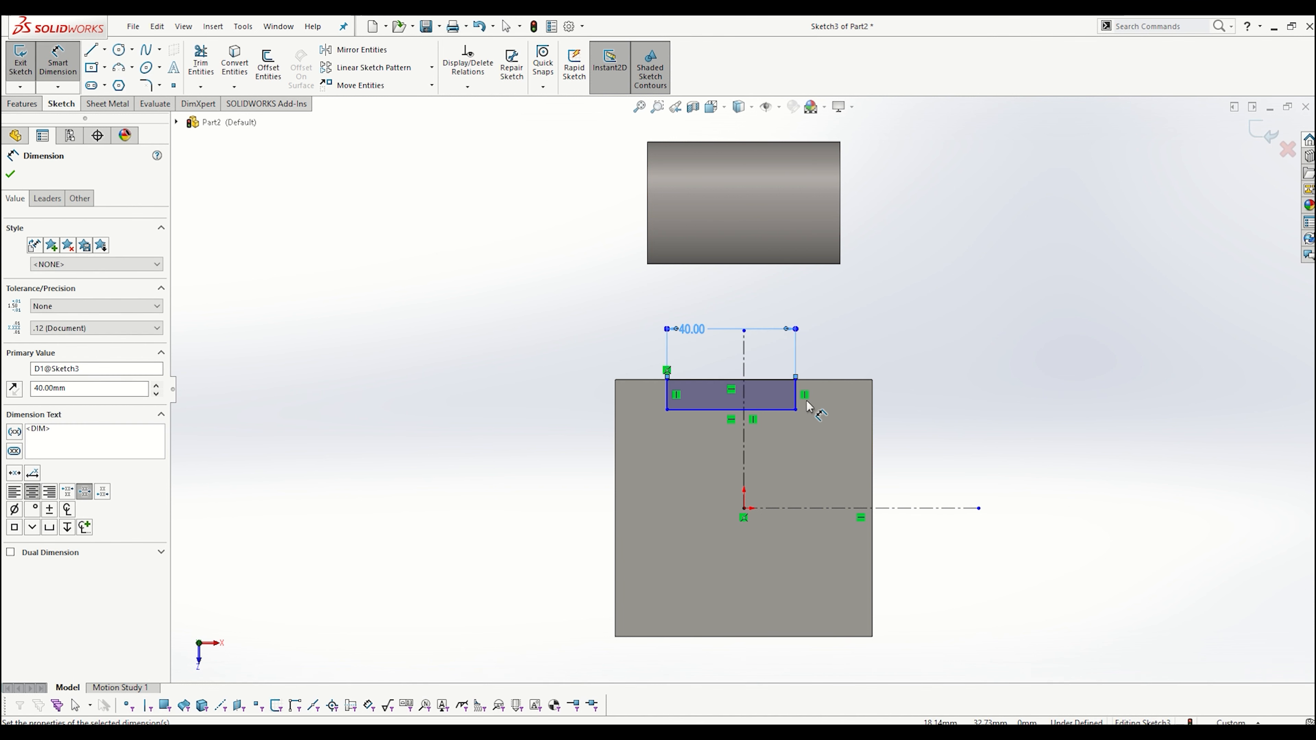
click(796, 395)
click(930, 337)
text(8)
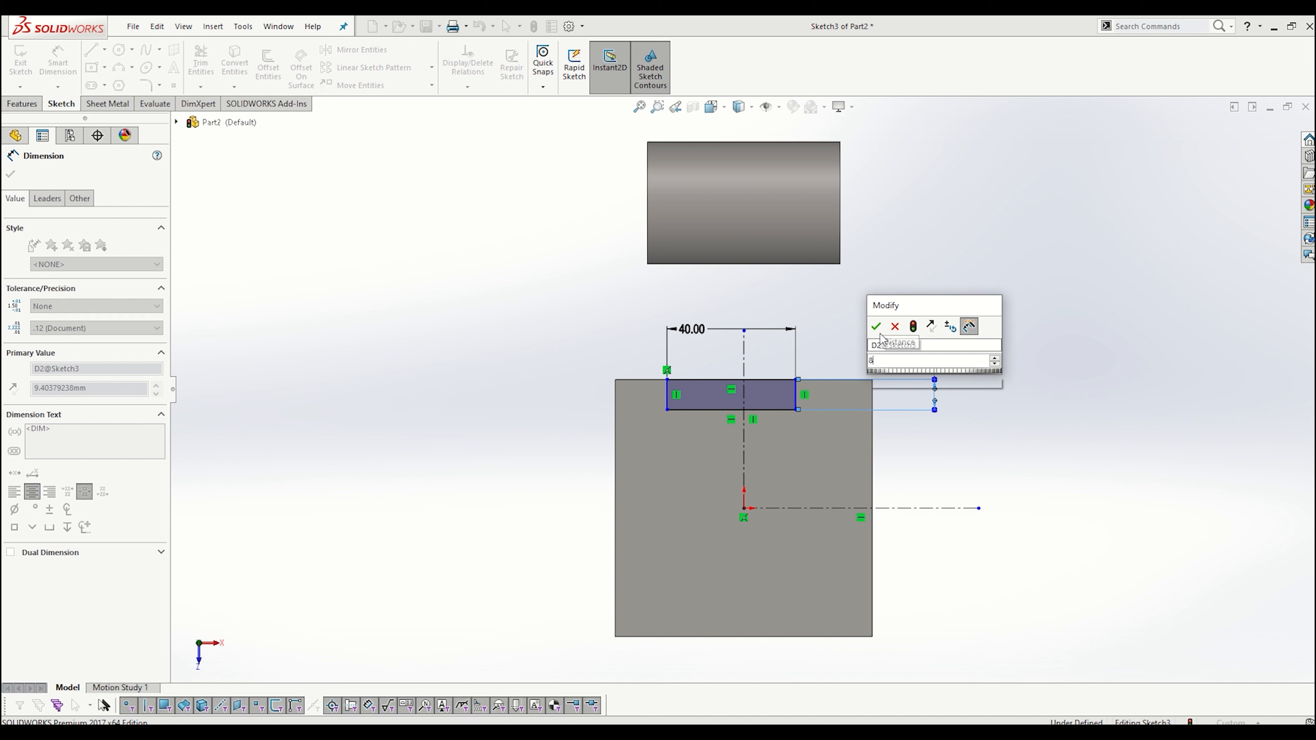
key(Return)
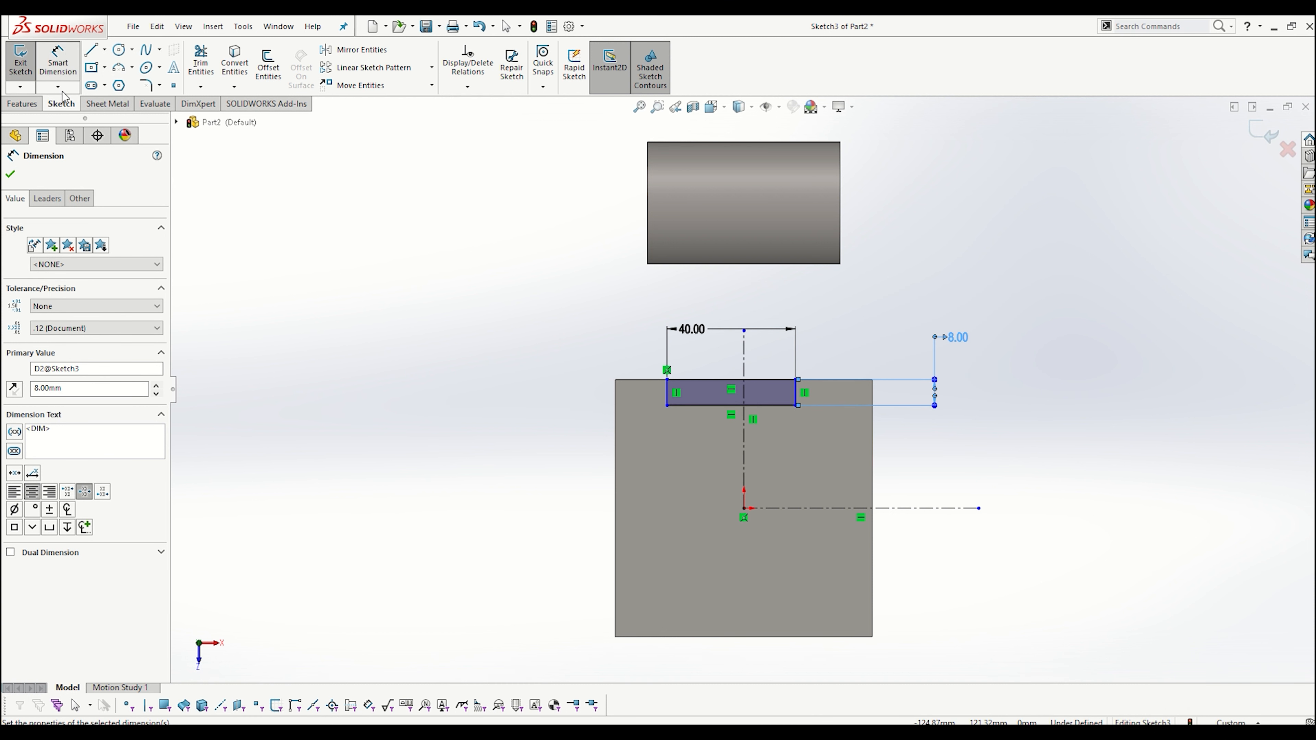
- Shift the rectangle along the plate edge toward the vertical centerline and compare the sketch with the reference drawing
click(61, 69)
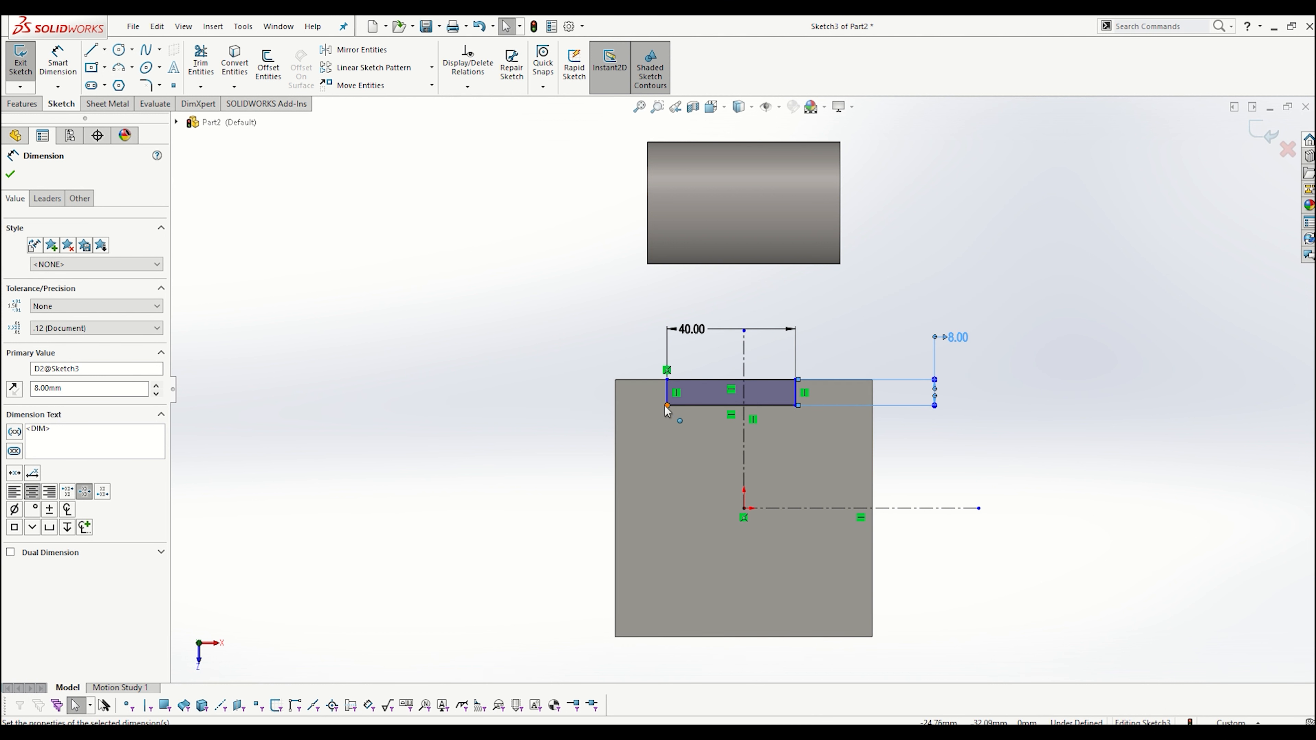
drag(668, 405, 684, 434)
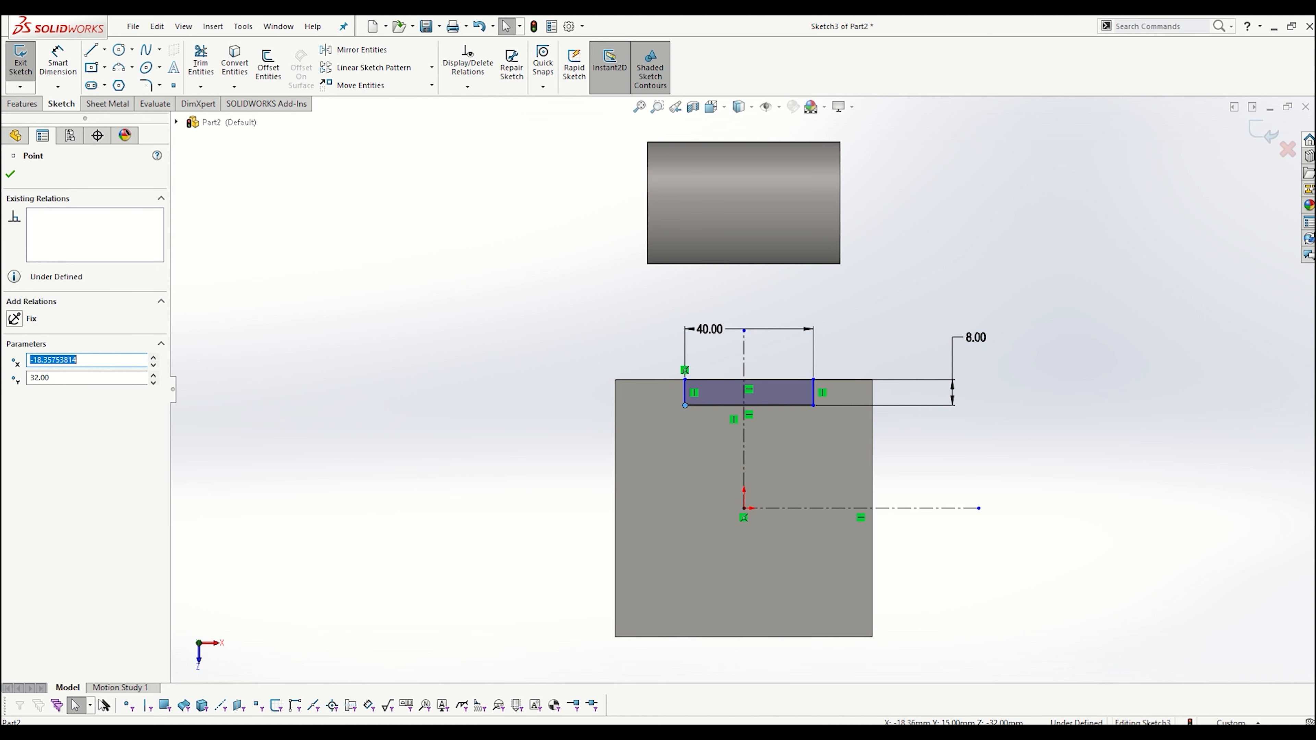
key(alt+Tab)
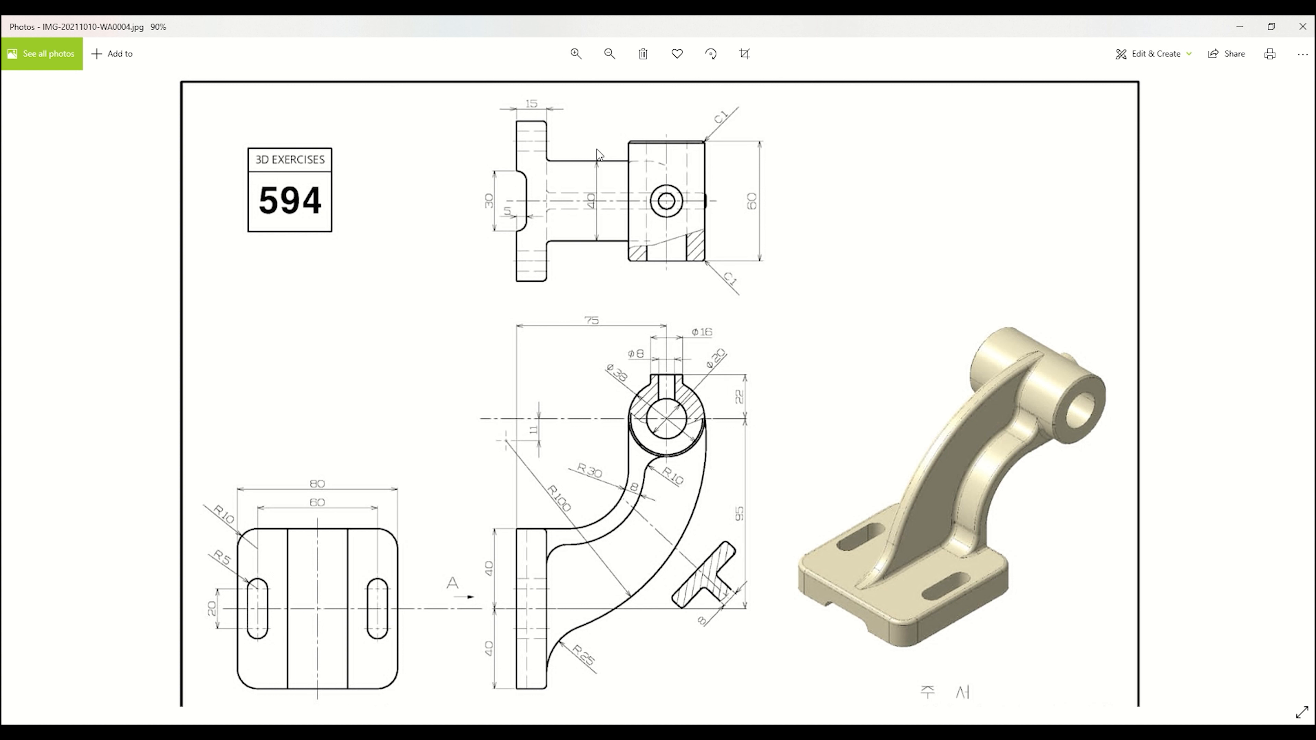
click(1240, 31)
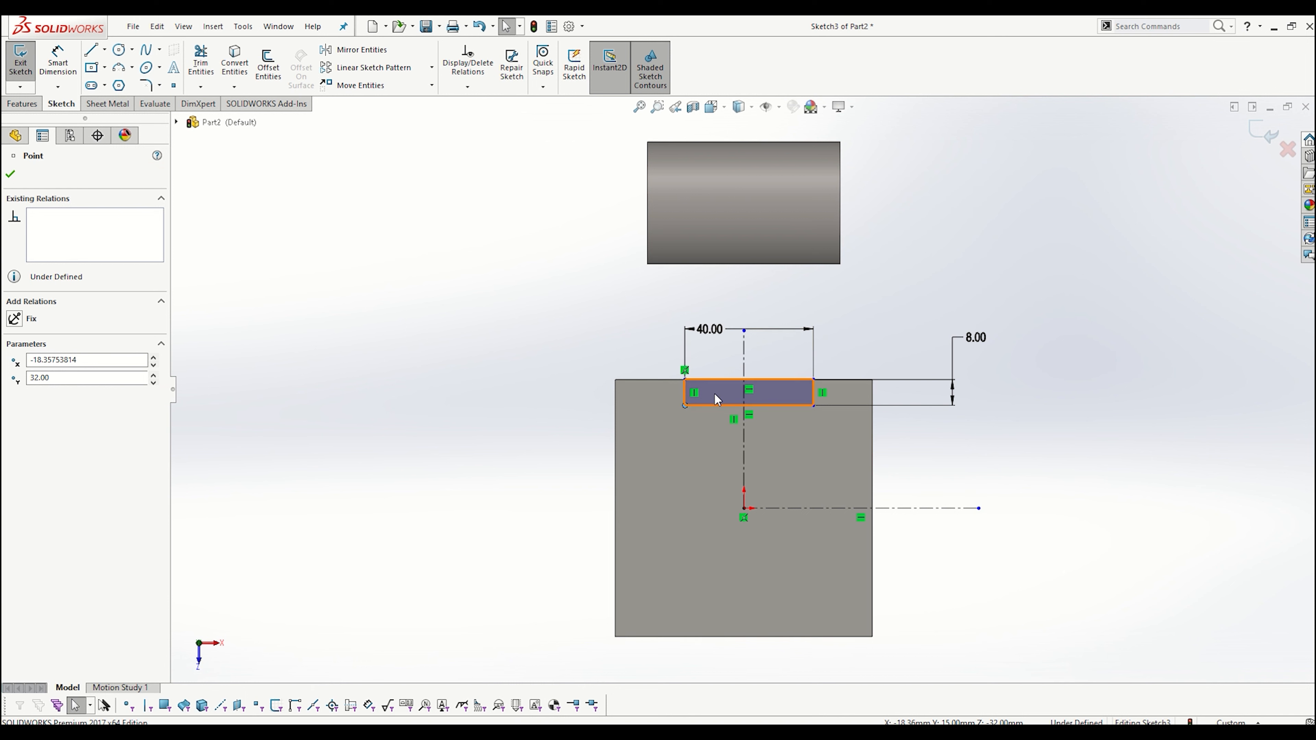
- Dimension the rectangle's left short side 20 mm from the vertical centerline and remove that dimension again
click(58, 62)
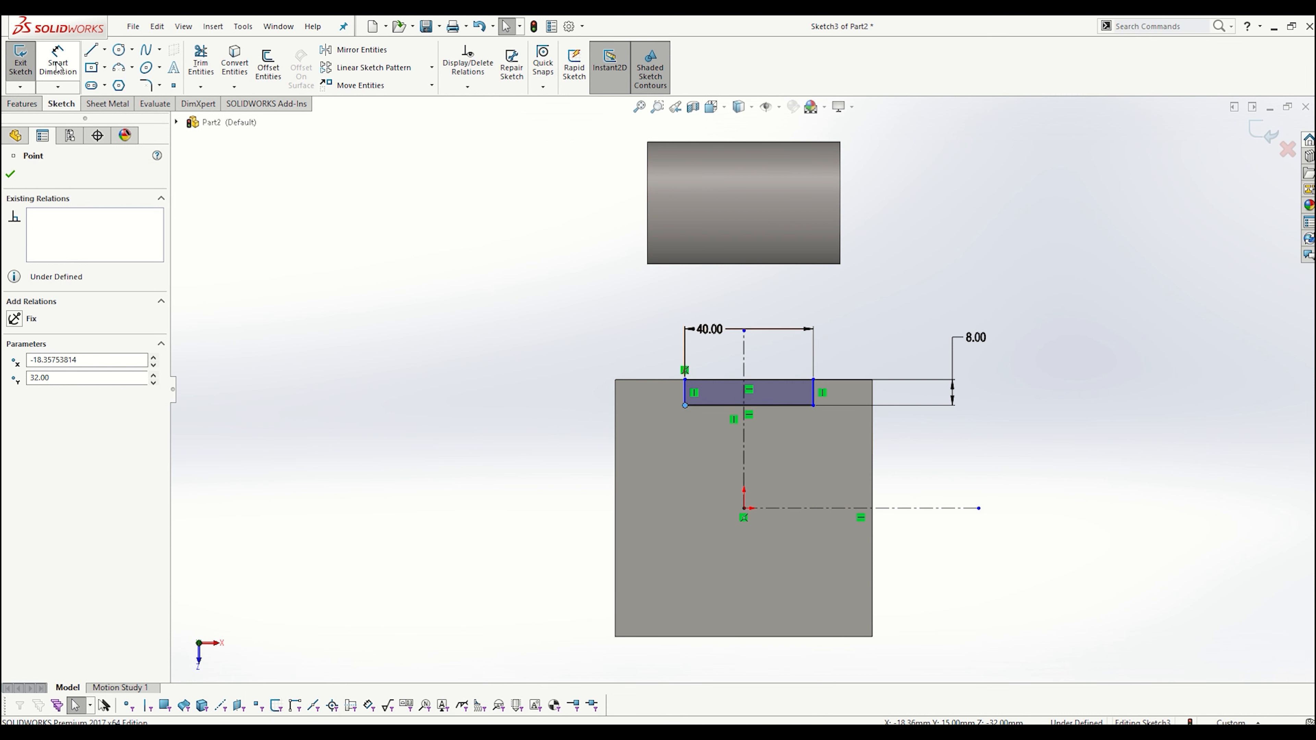
click(744, 363)
click(683, 405)
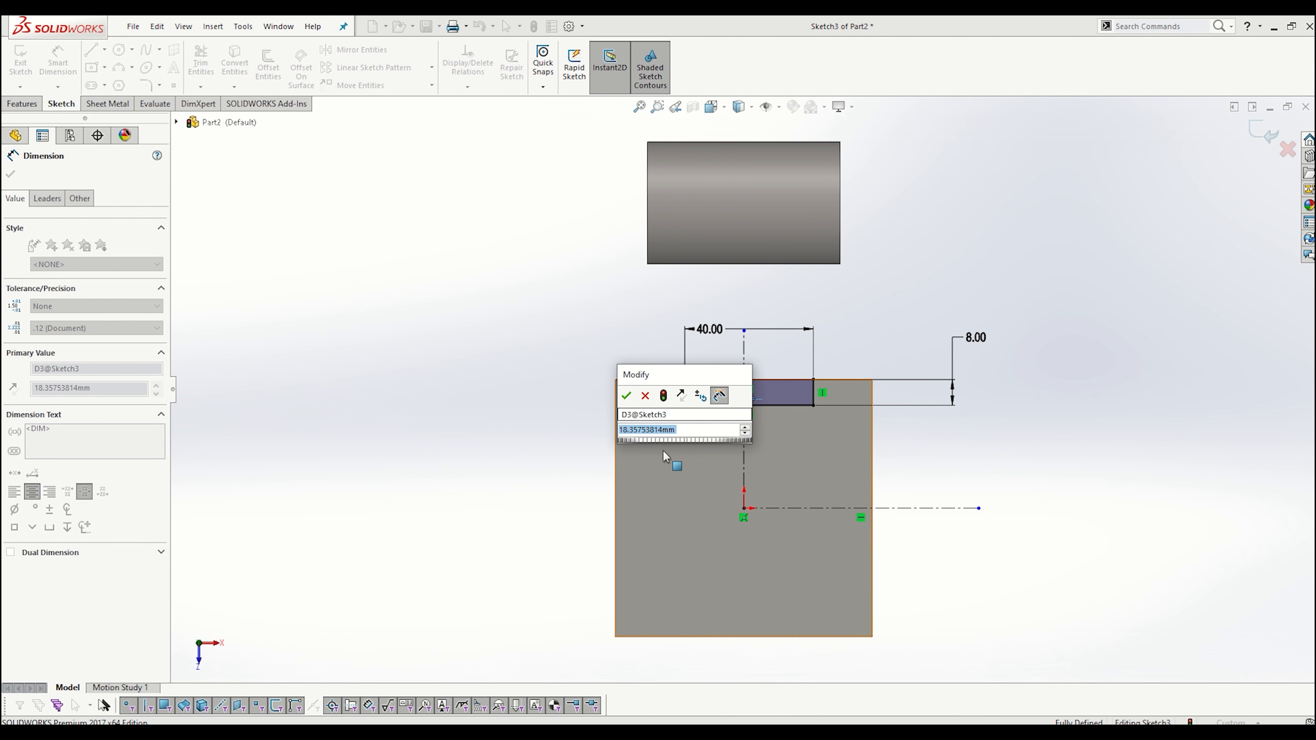
text(20)
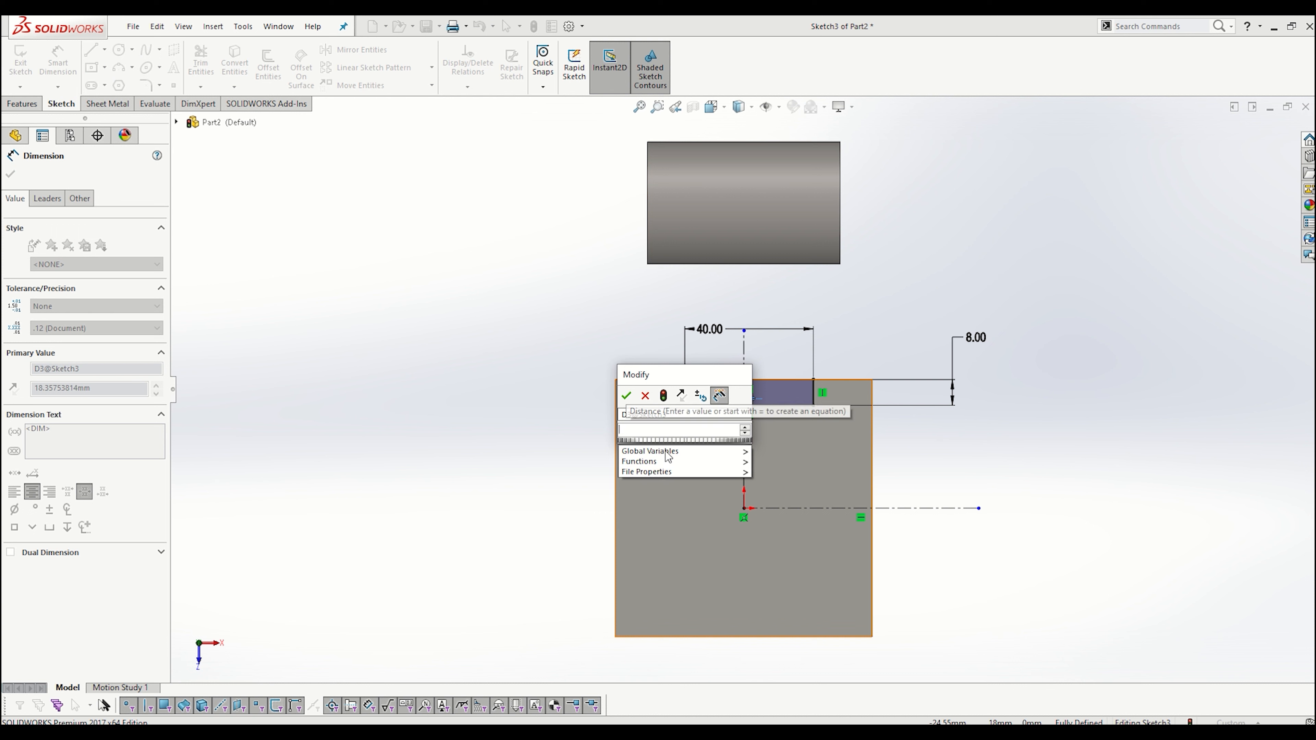
key(Return)
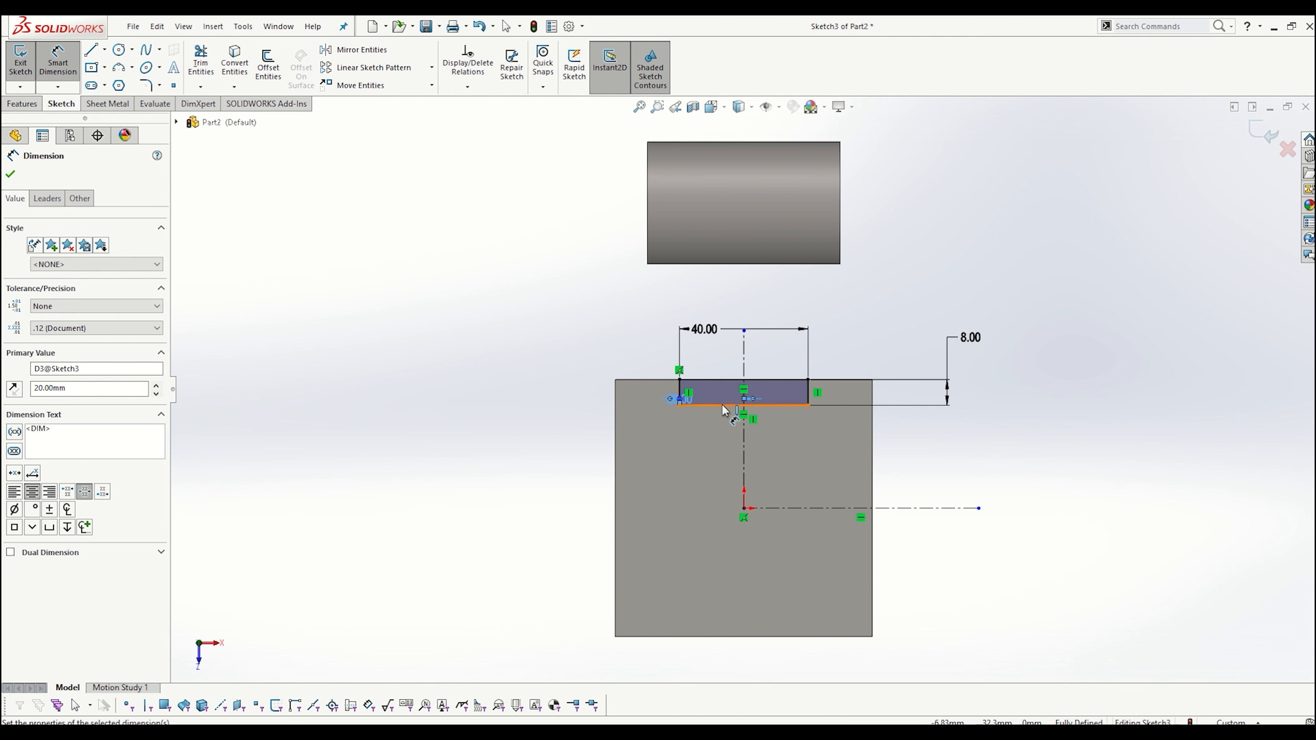
drag(688, 403, 718, 357)
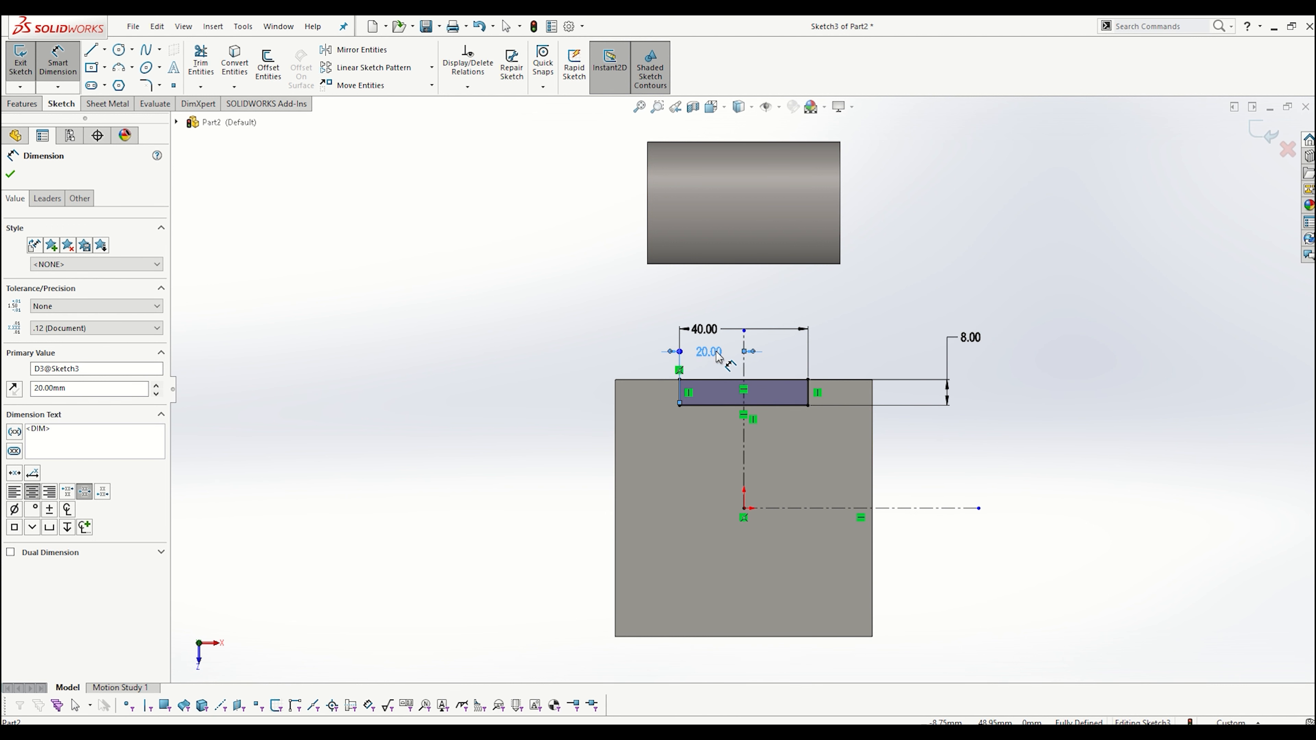
click(633, 445)
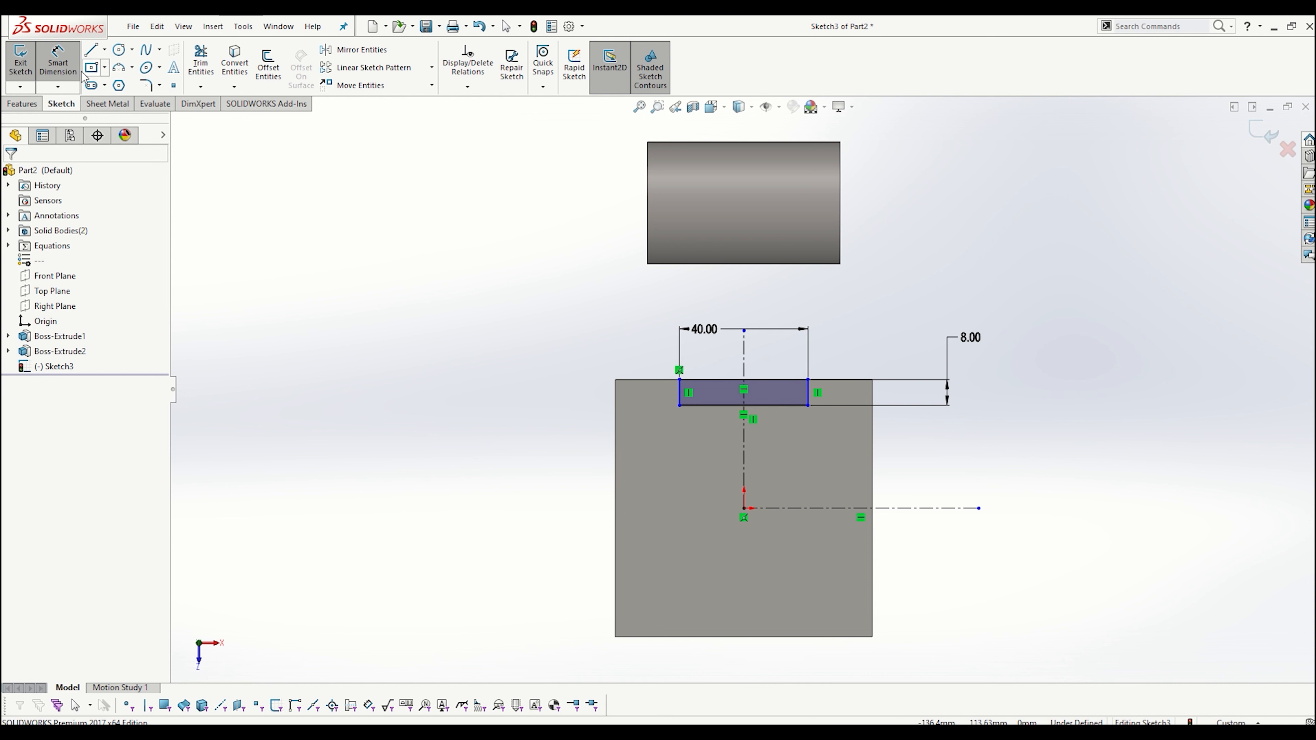
- Add a Symmetric relation between the rectangle's two short sides about the vertical centerline
click(57, 62)
click(468, 87)
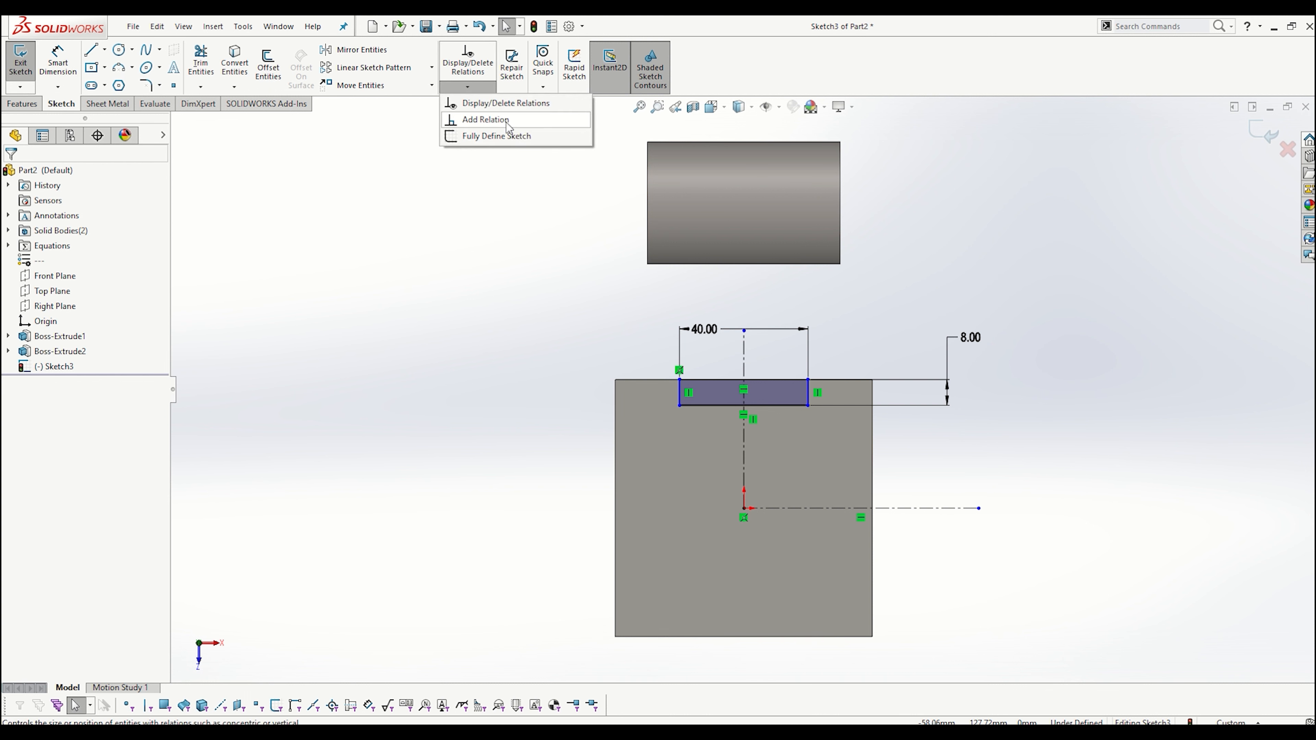
click(484, 119)
click(807, 395)
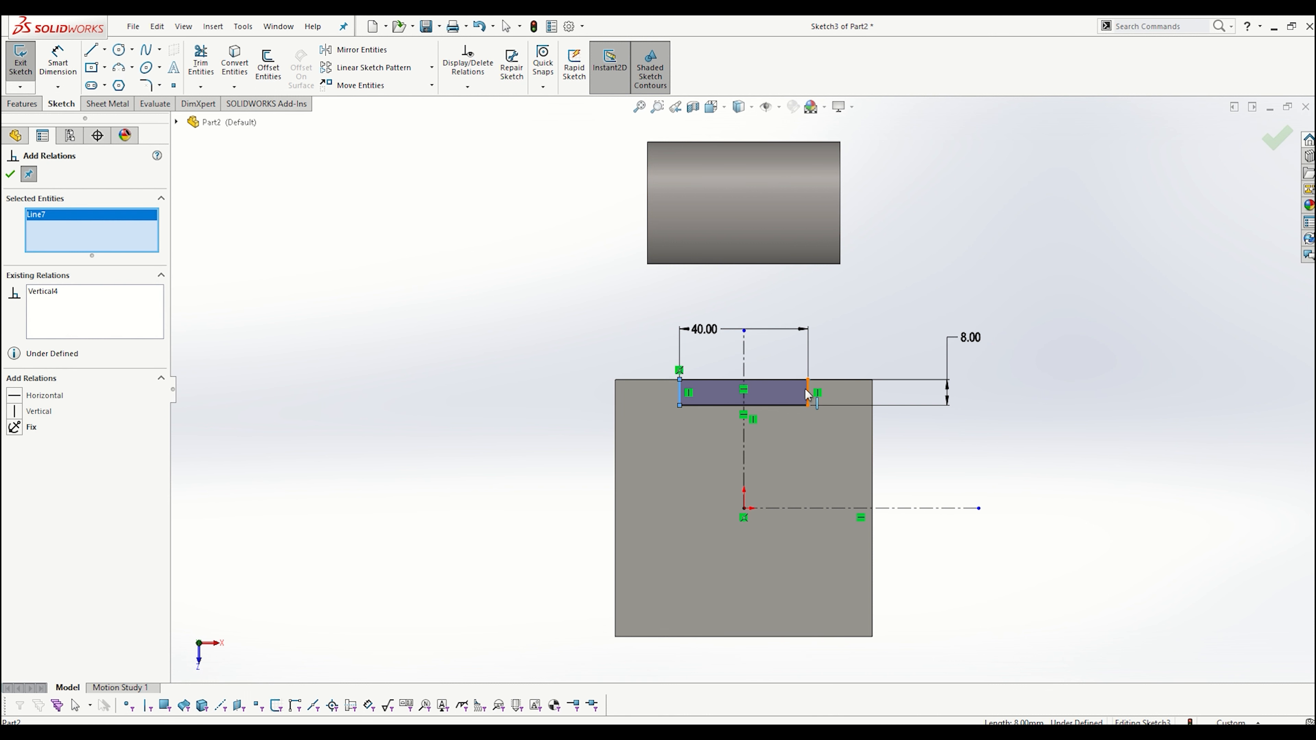
click(680, 396)
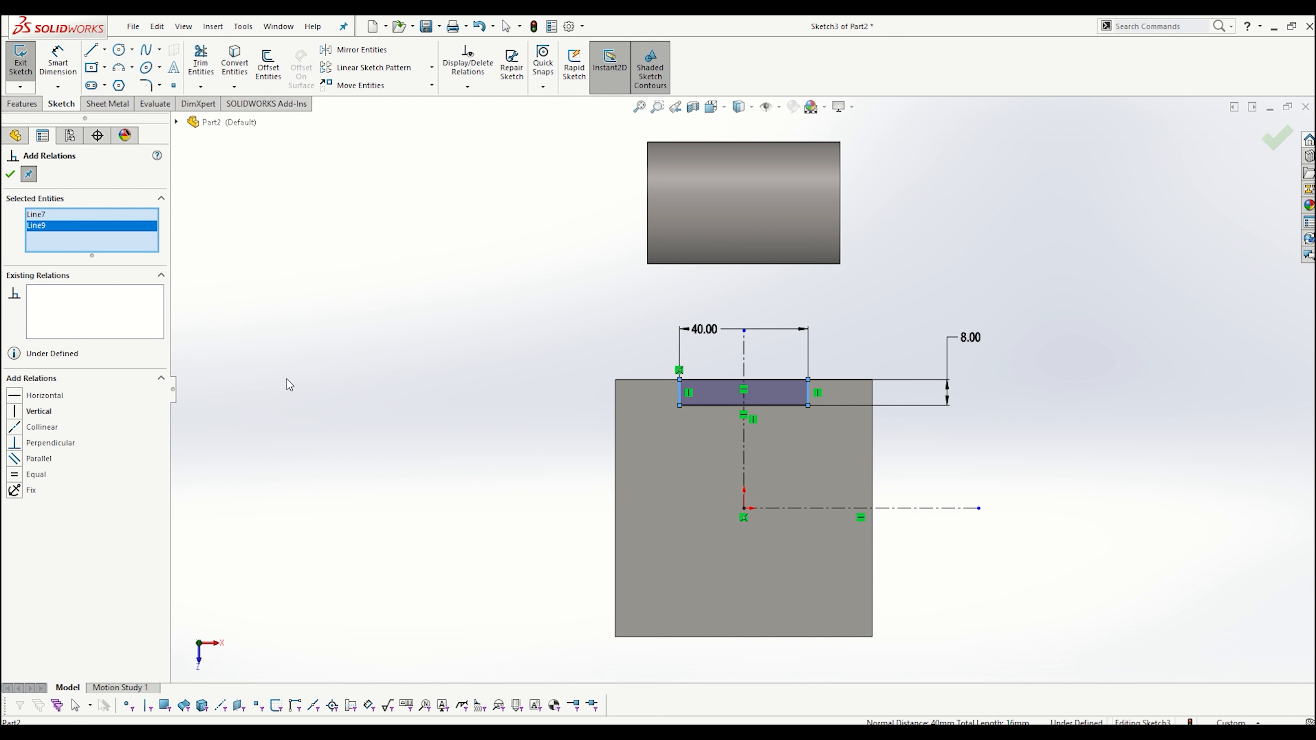
click(743, 445)
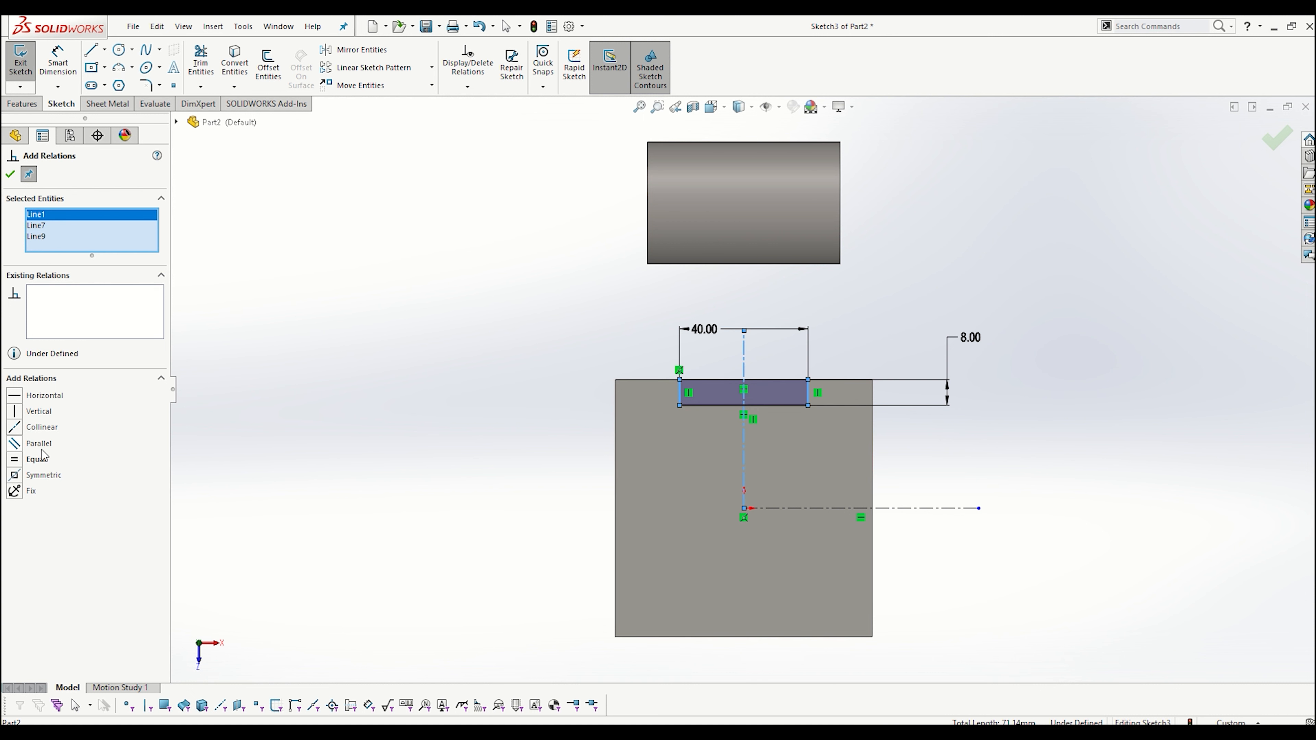
click(15, 476)
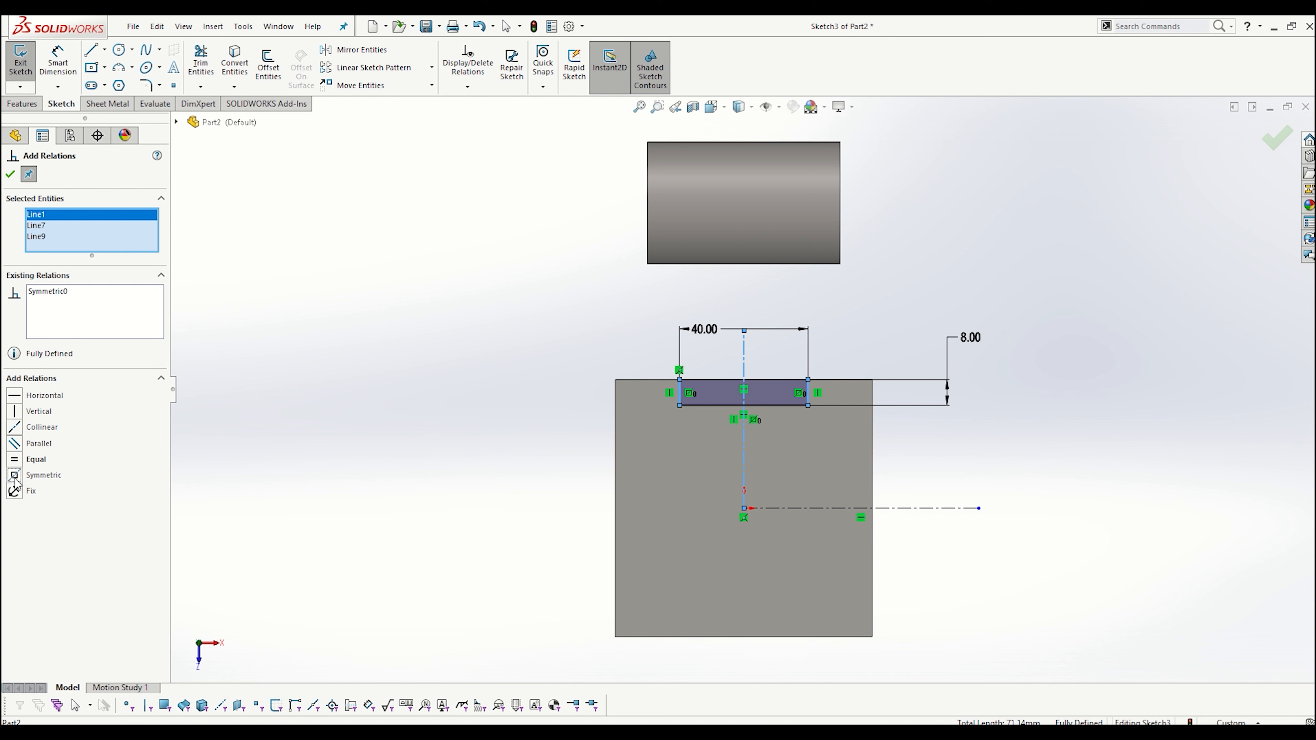
click(10, 176)
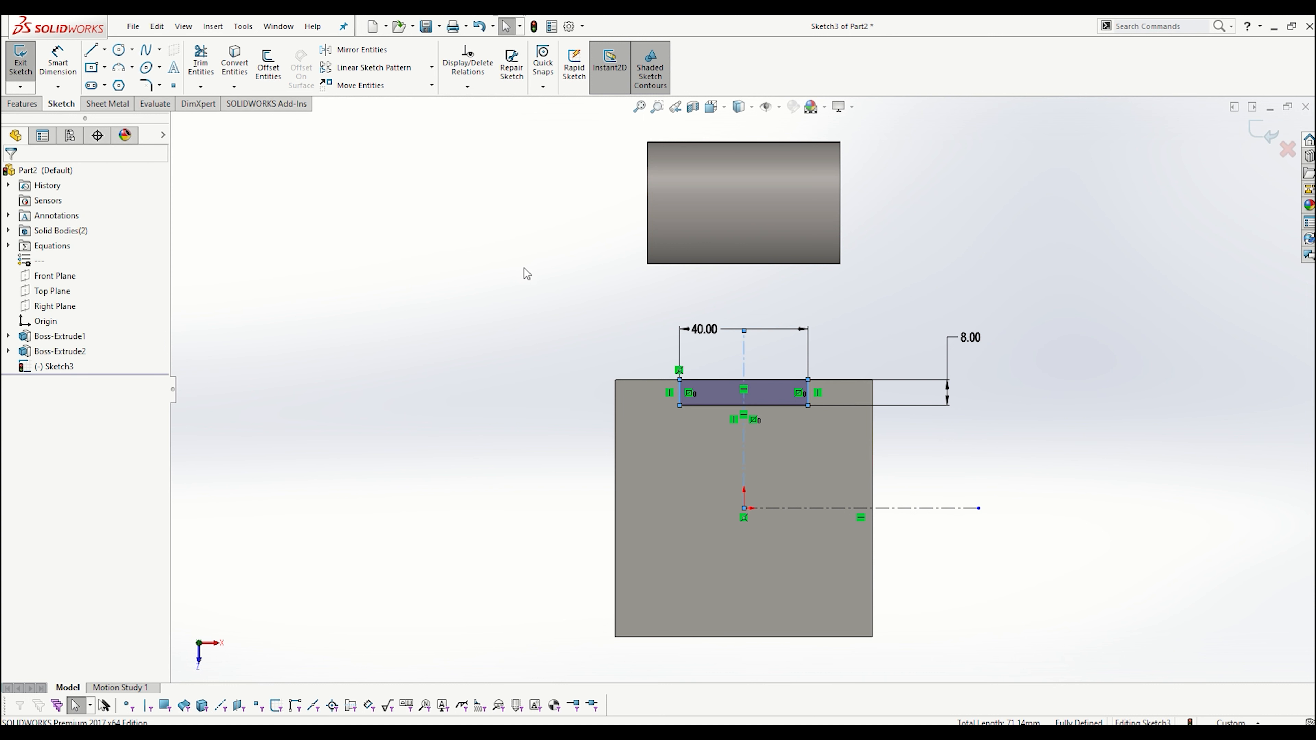
click(58, 62)
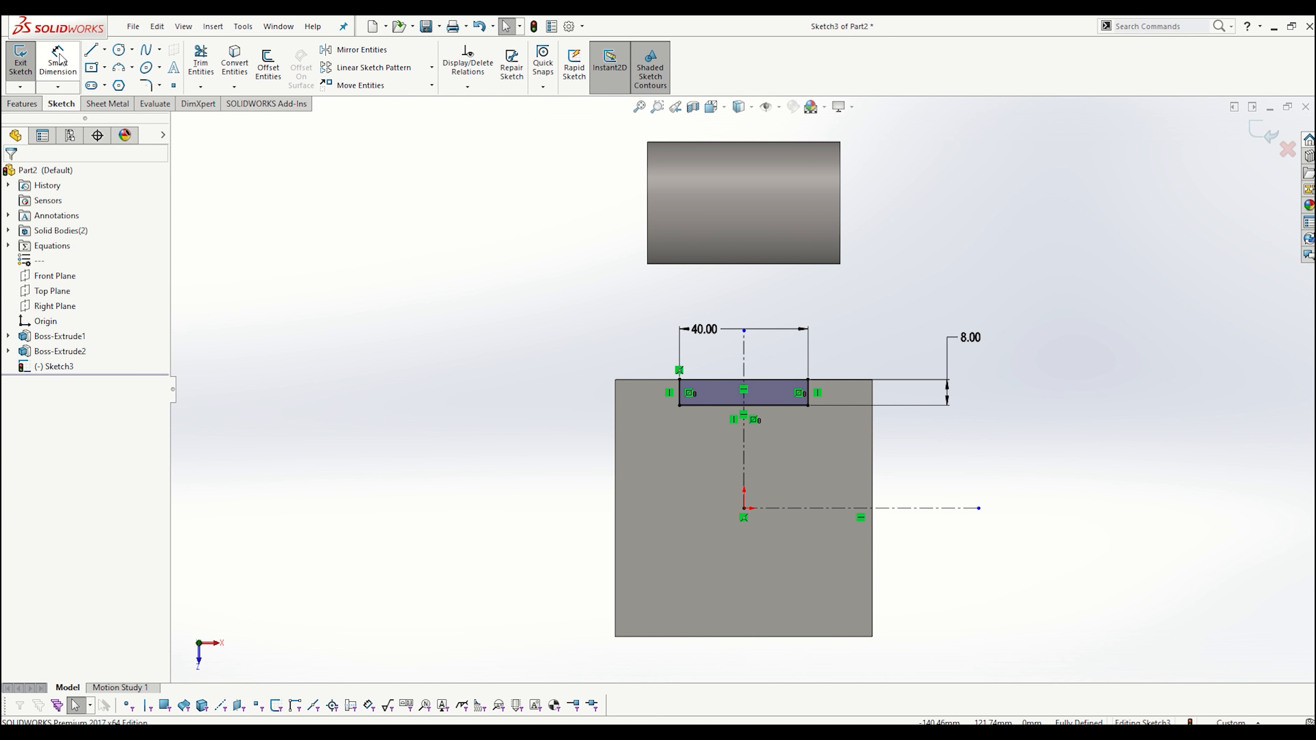
click(745, 358)
click(679, 394)
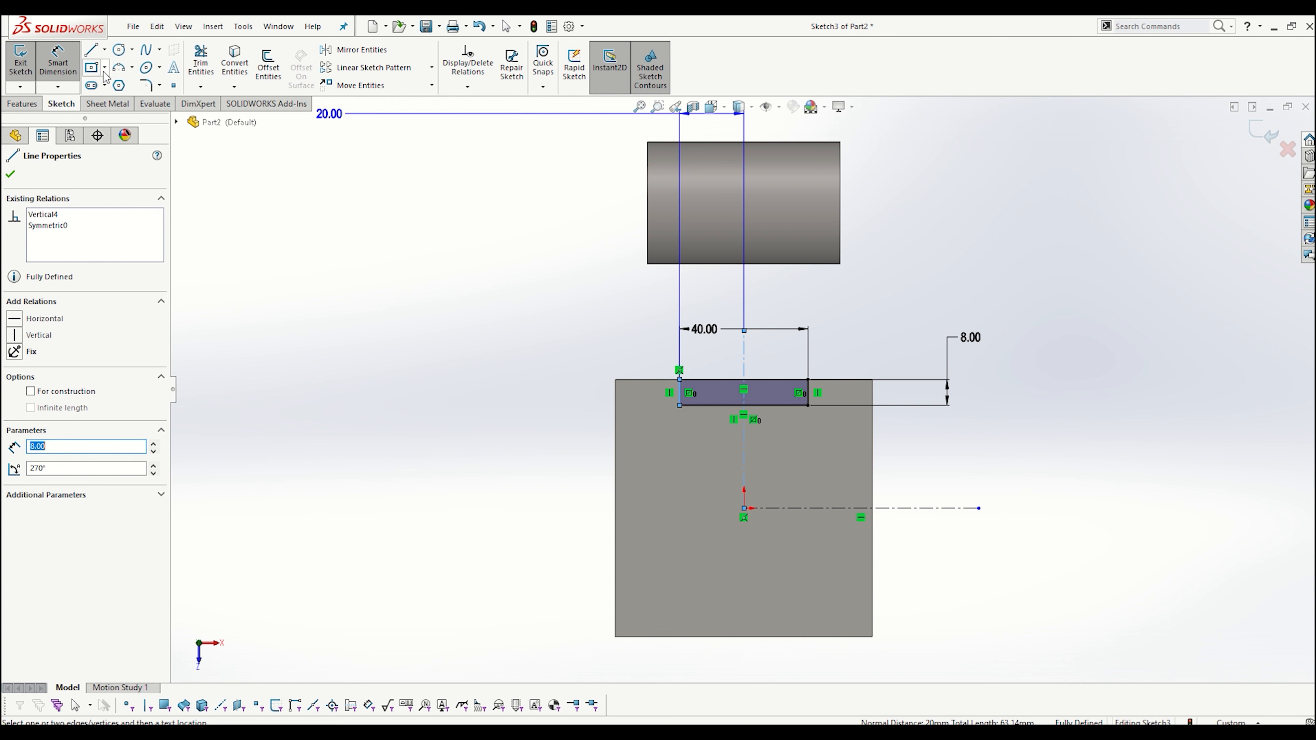
click(57, 62)
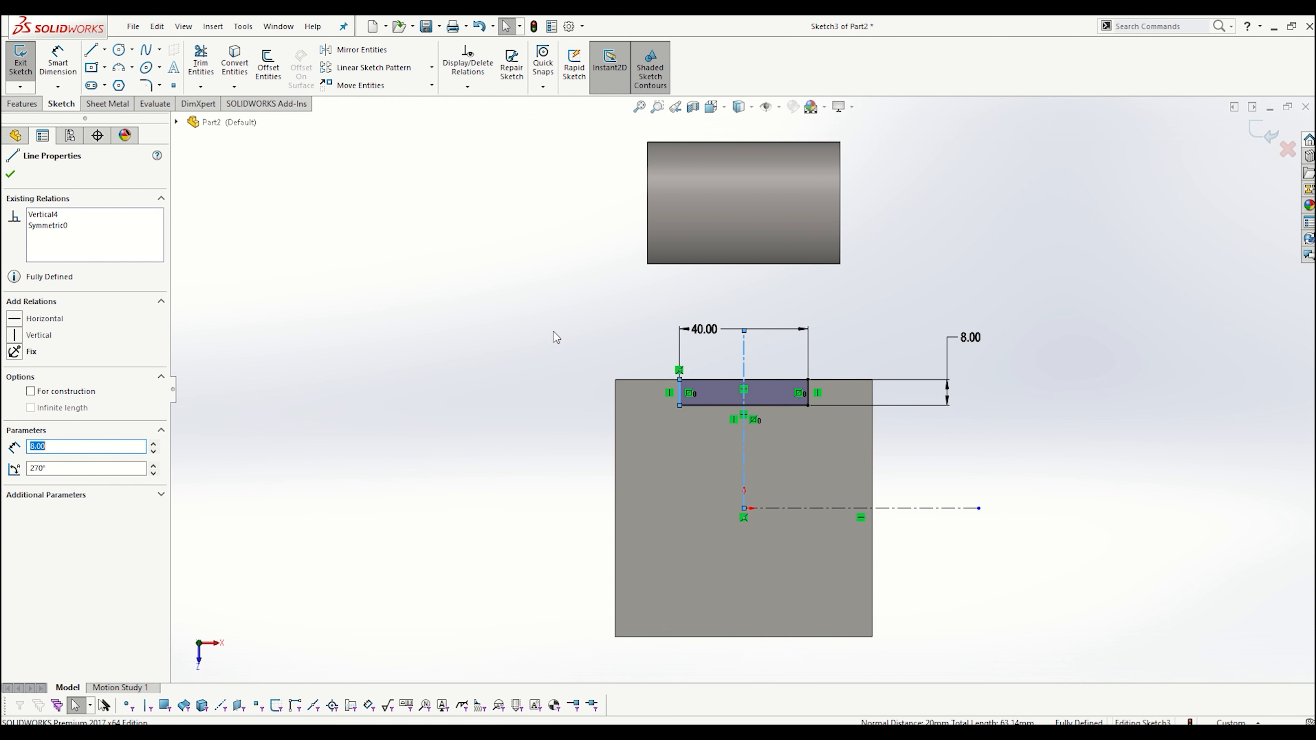
click(546, 345)
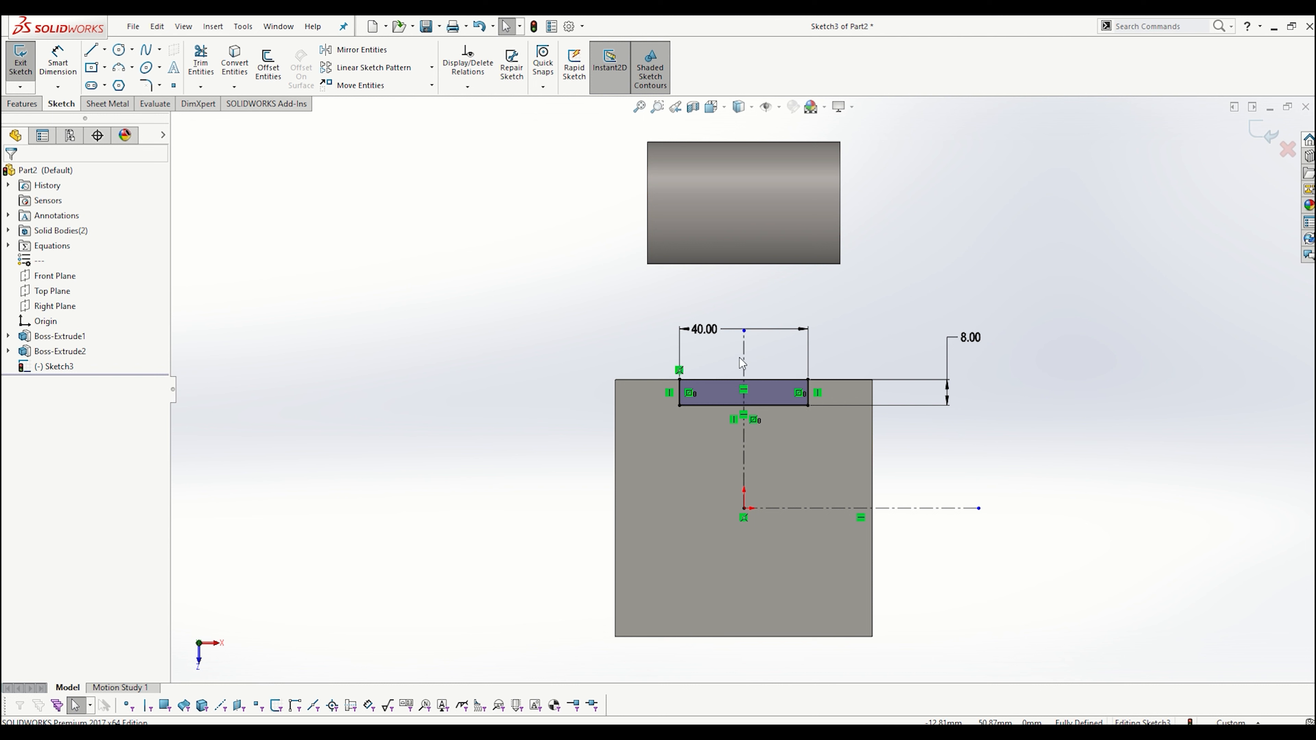
- Exit the rectangle sketch on the base plate and clear its selection
click(1263, 132)
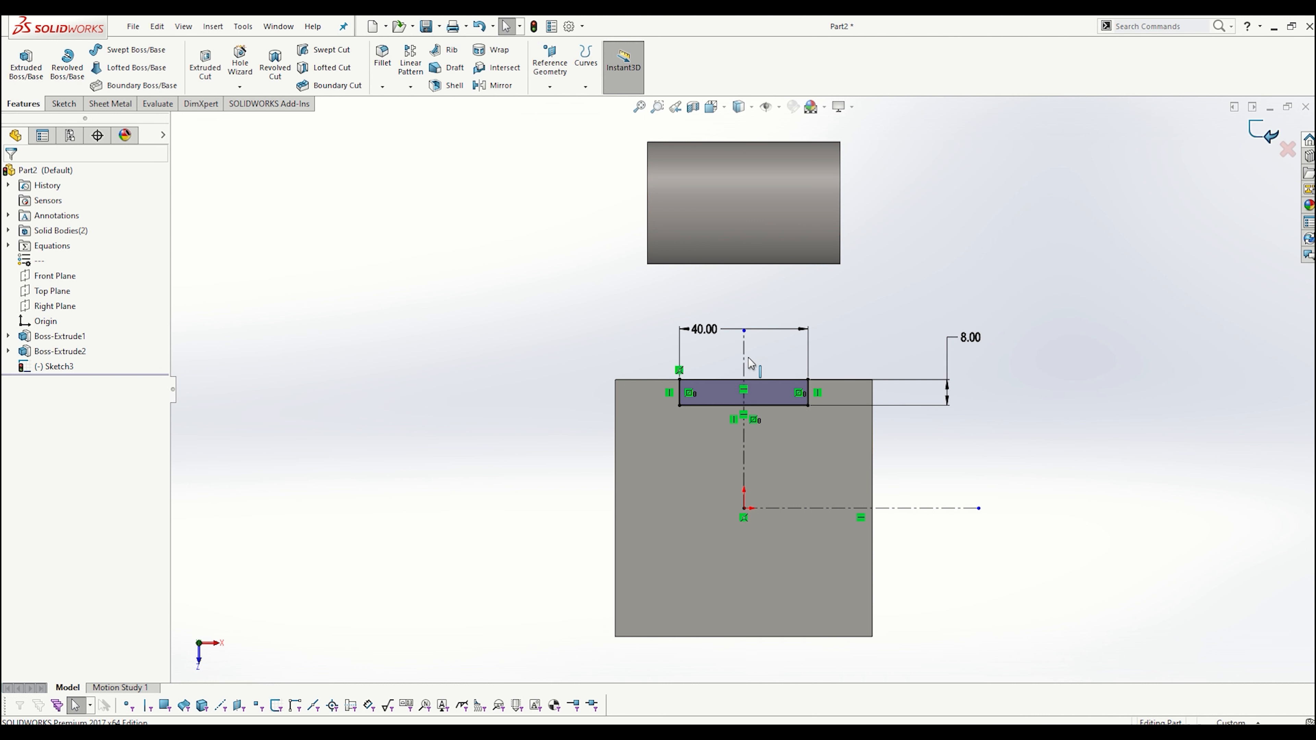
mouse_move(706, 429)
middle_down()
mouse_move(721, 366)
mouse_move(611, 346)
mouse_move(903, 424)
middle_up()
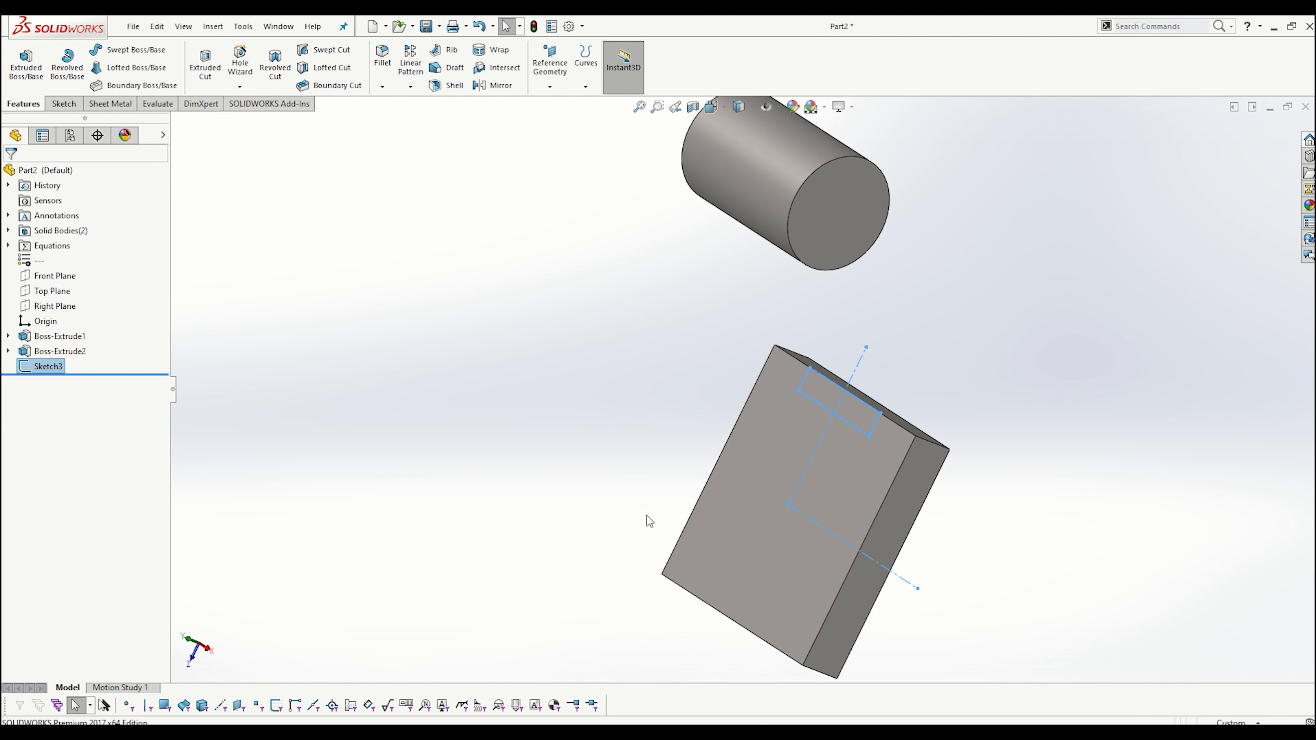
middle_drag(332, 291, 565, 435)
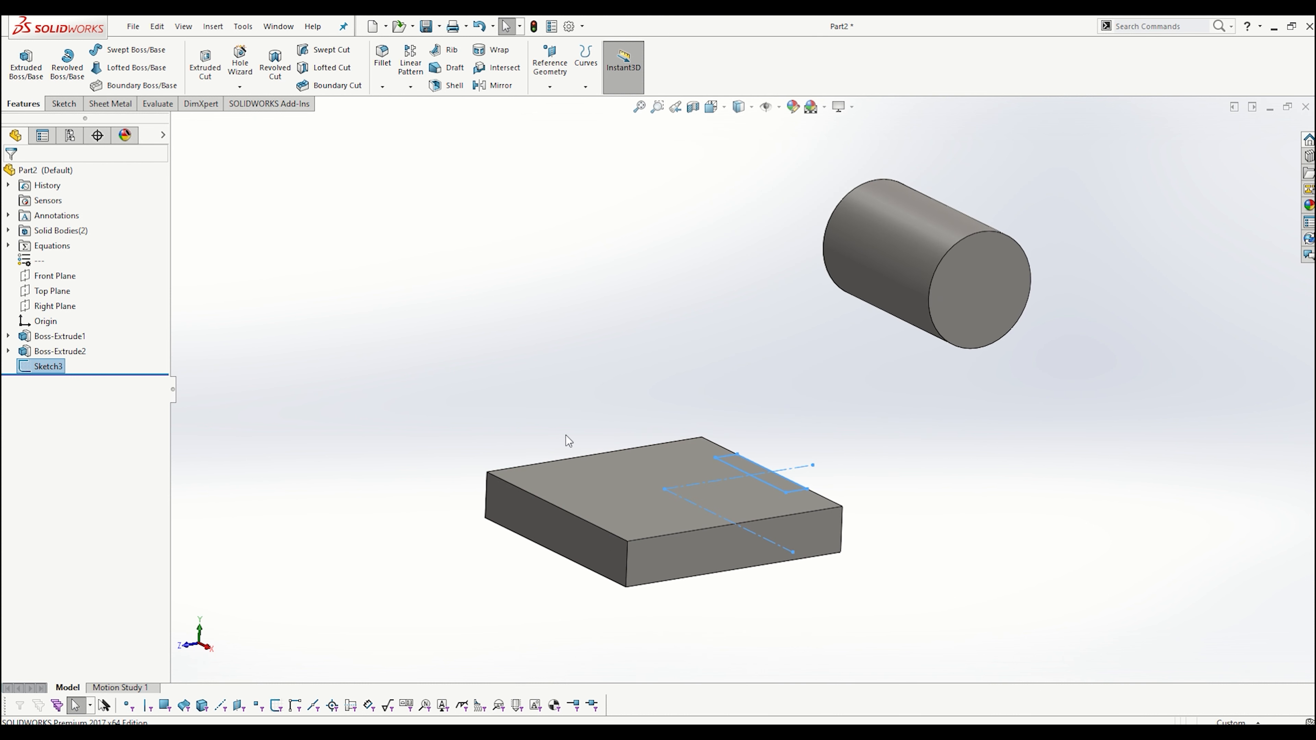
middle_drag(723, 460, 707, 443)
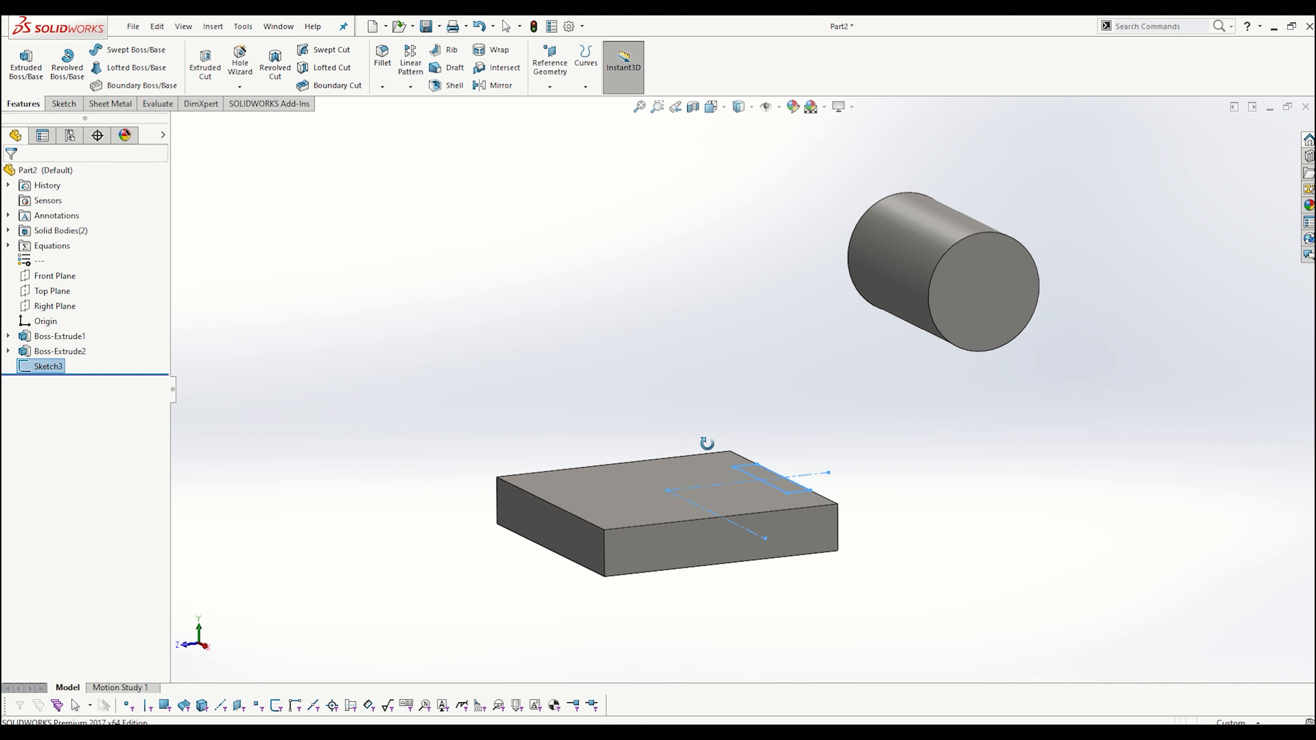
key(Escape)
- Open a new sketch on the Right Plane, check the arm's path in the reference drawing and face the sketch plane straight on
click(58, 306)
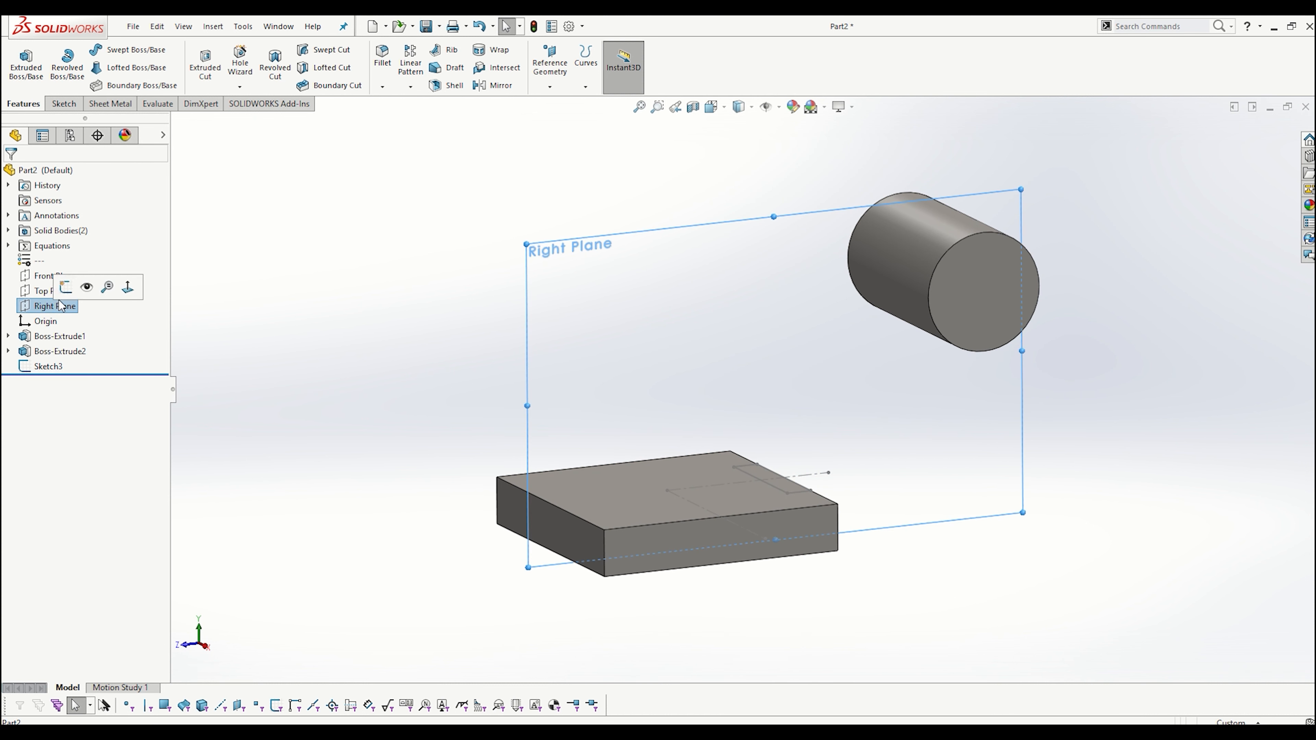
click(66, 287)
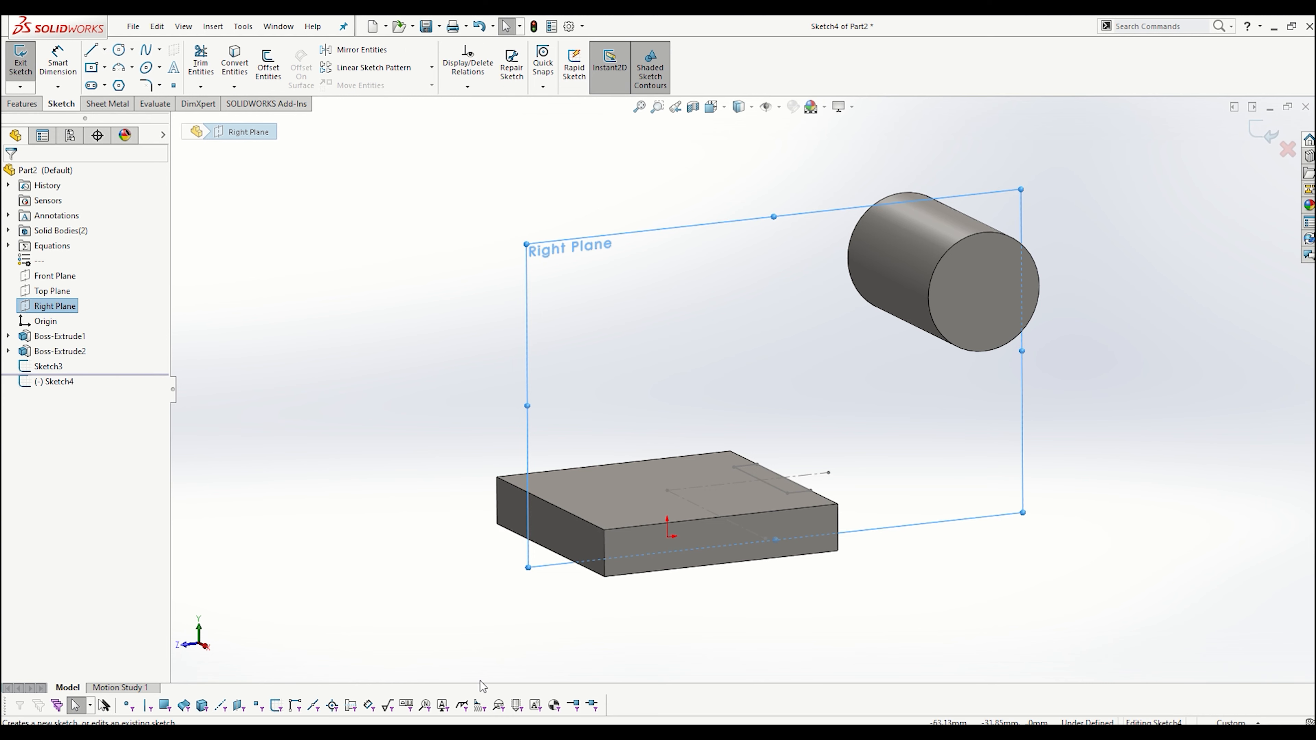
key(alt+Tab)
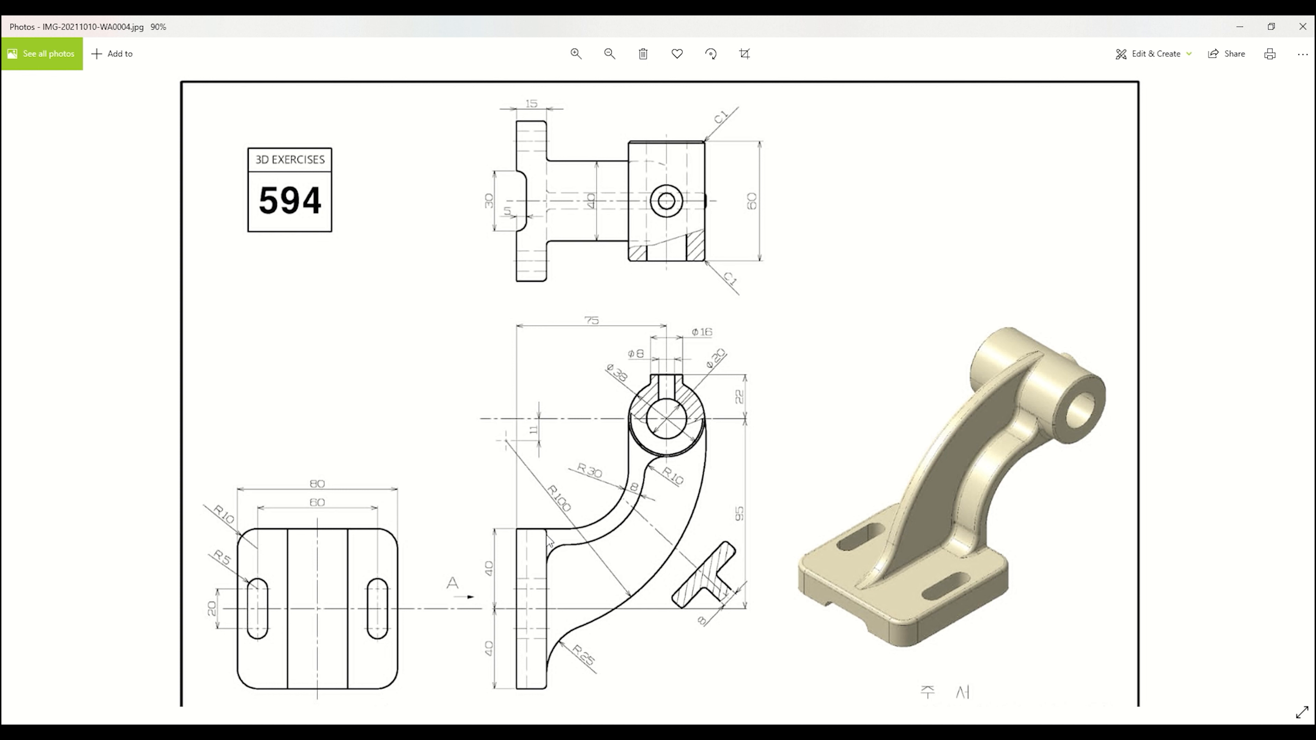
click(1245, 25)
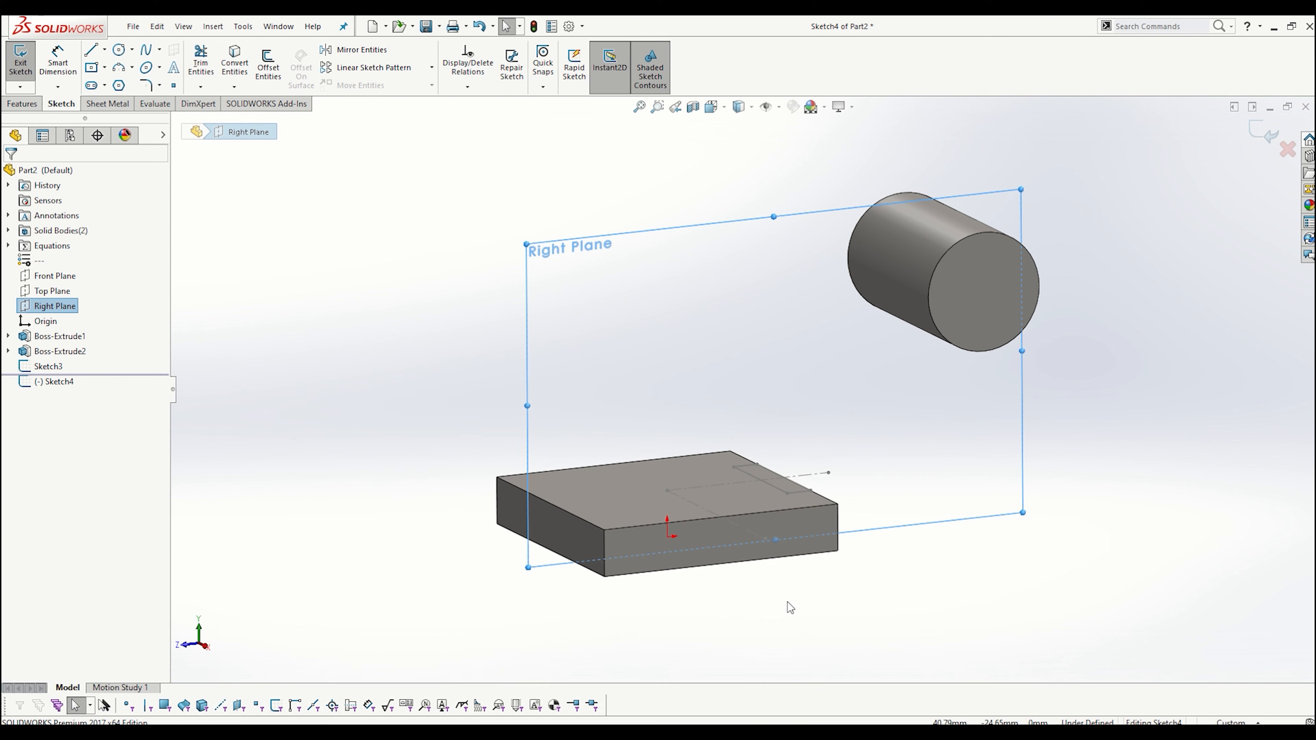
key(ctrl+7)
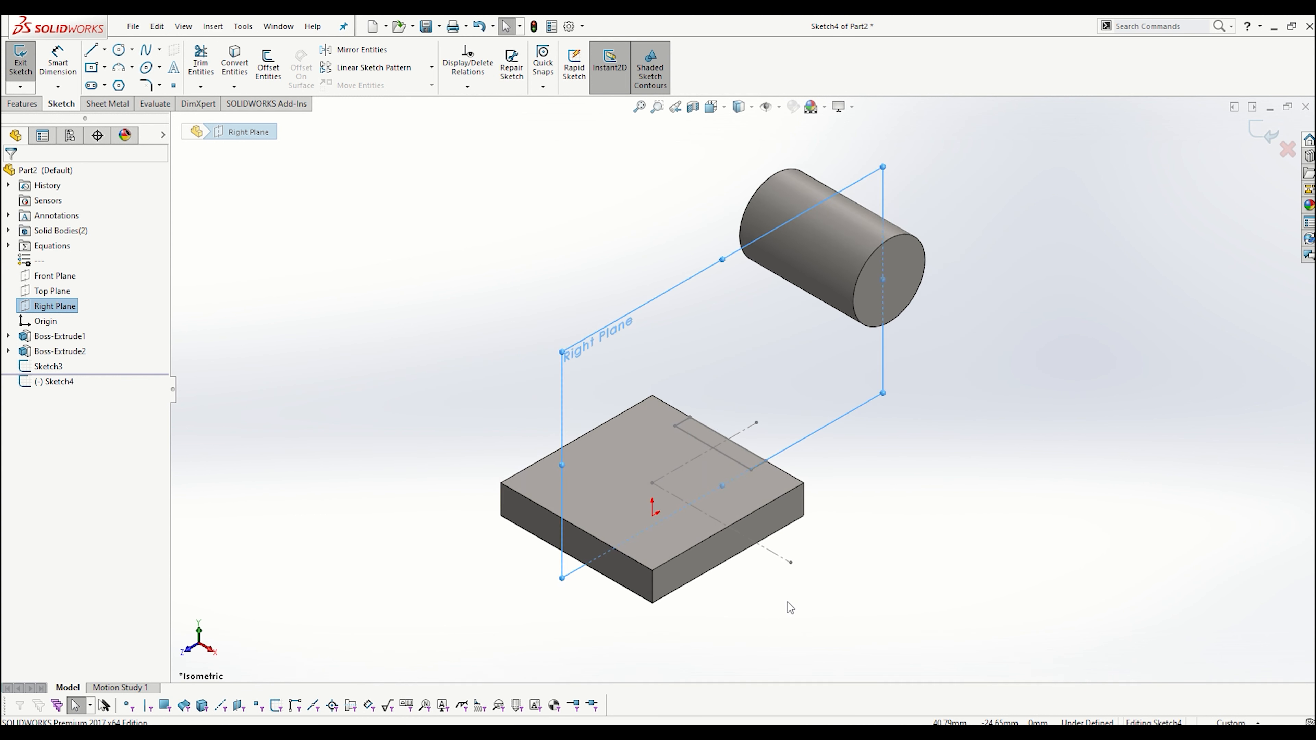
key(ctrl+8)
click(266, 370)
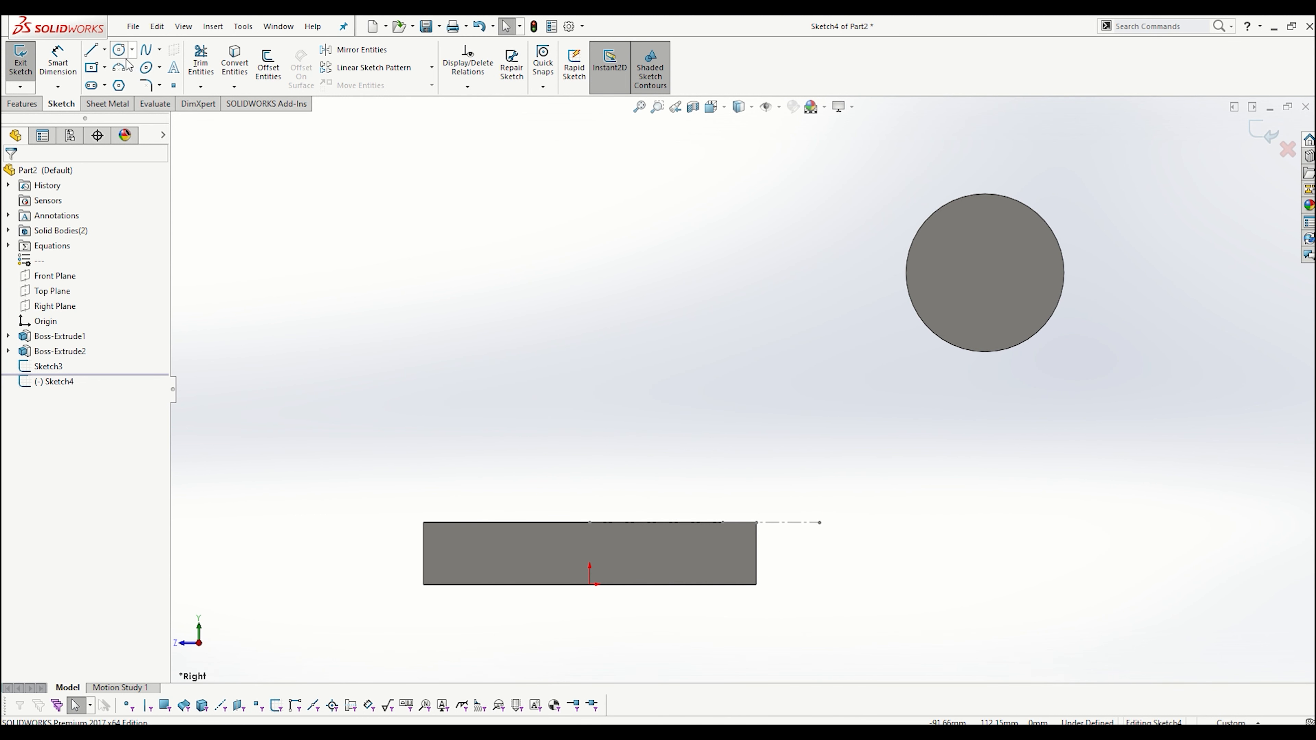
- Draw a vertical line about 20 mm up from the plate's top corner nearest the cylinder, a tangent arc, and a line about 40 mm long ending on the cylinder's edge
click(92, 50)
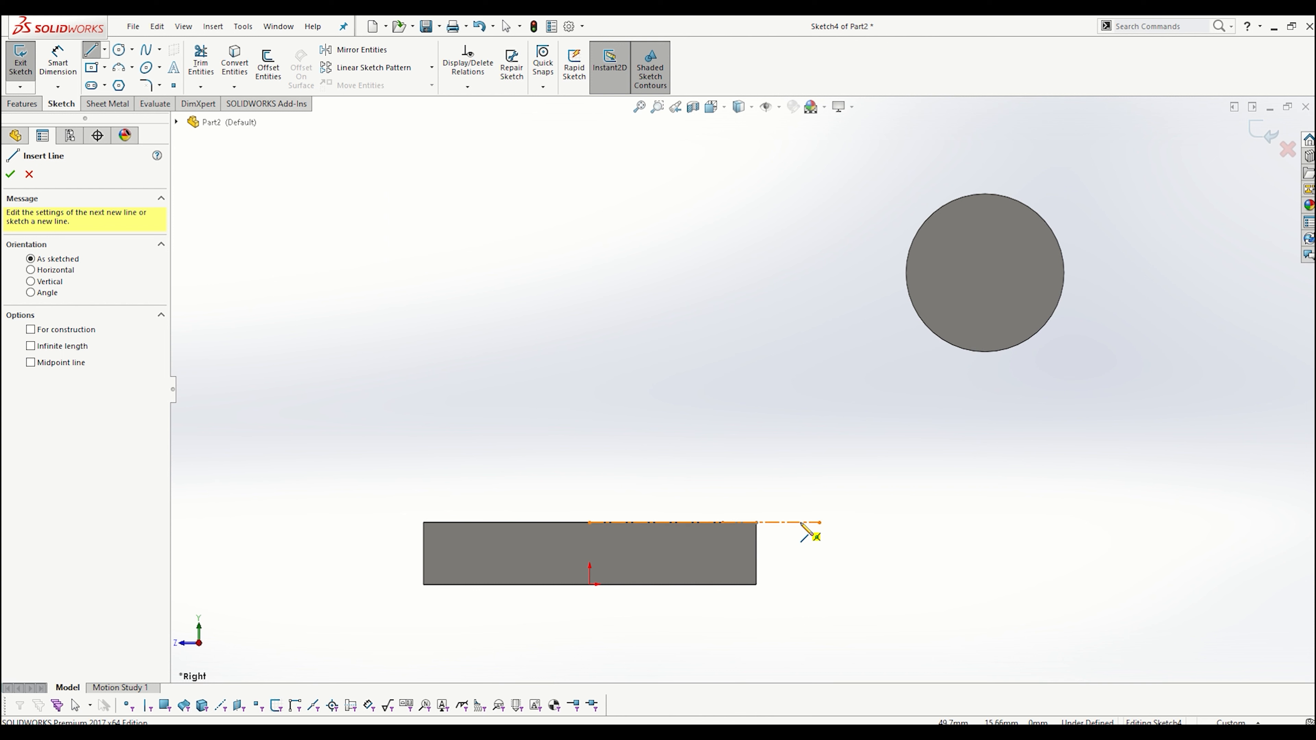
click(756, 523)
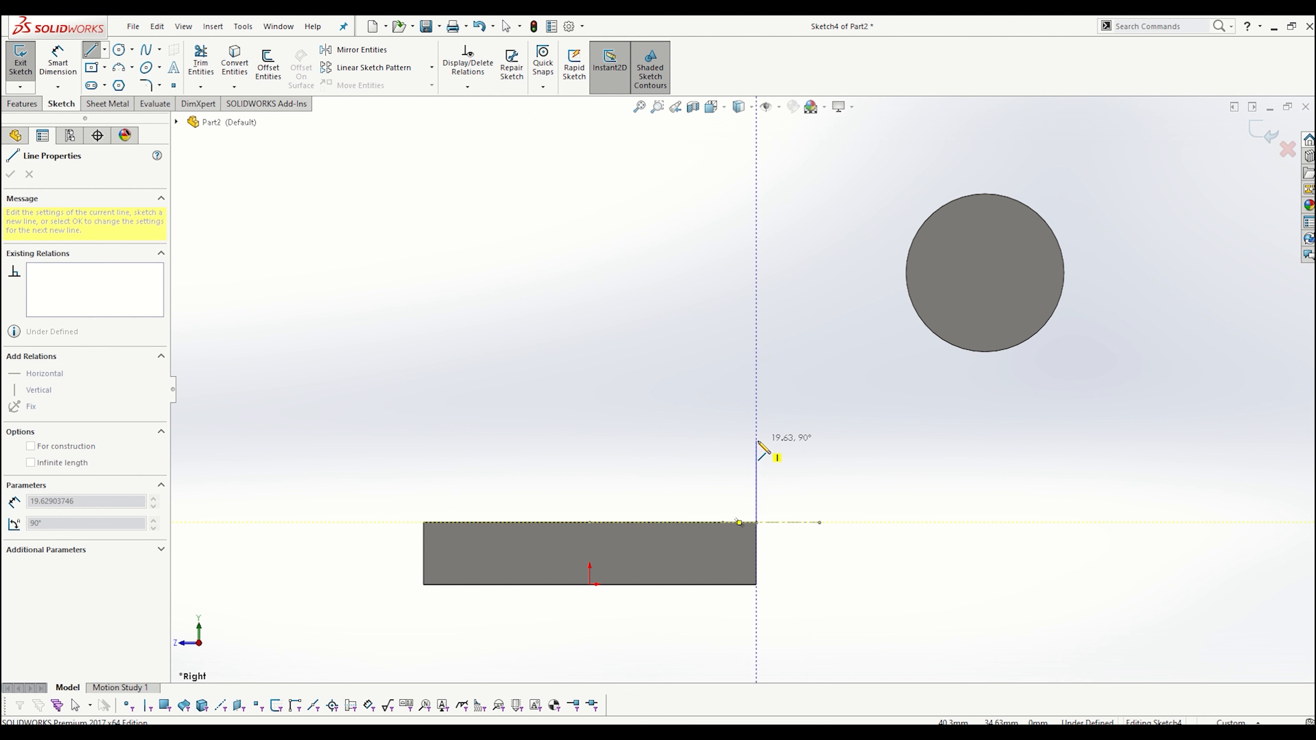
click(757, 441)
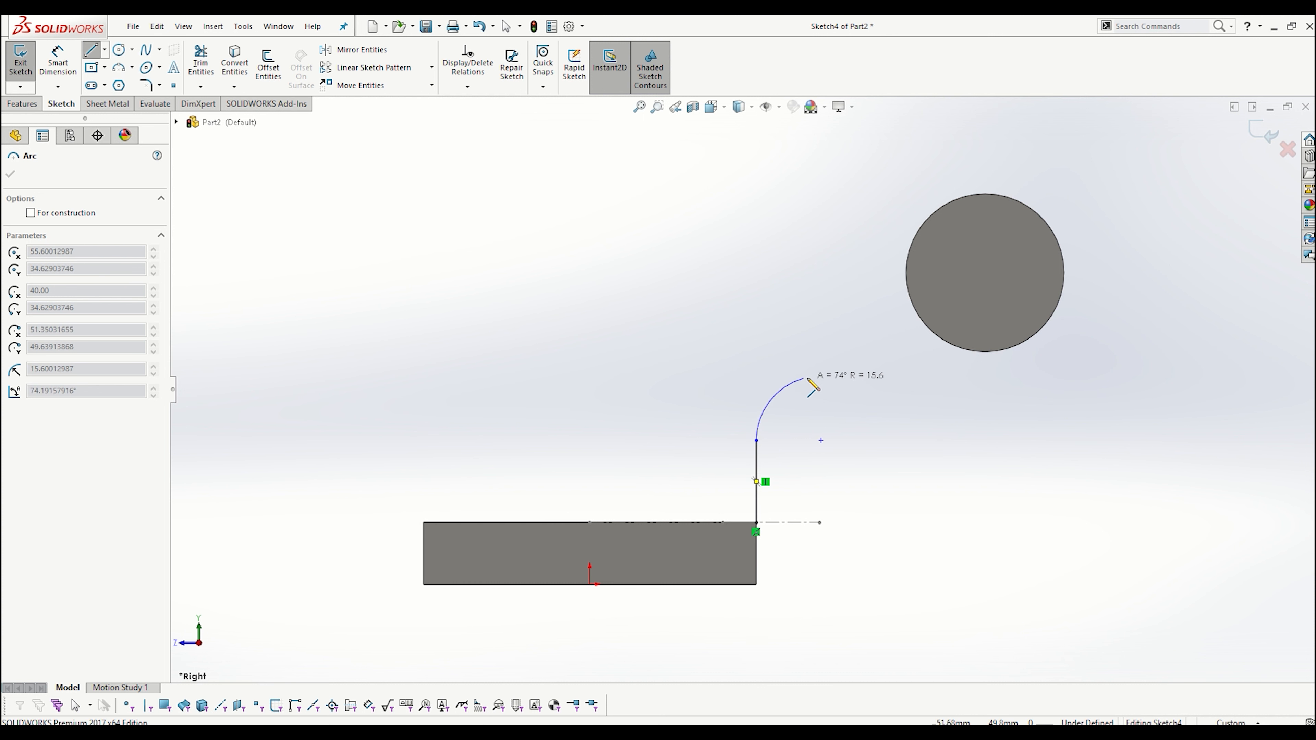
click(850, 352)
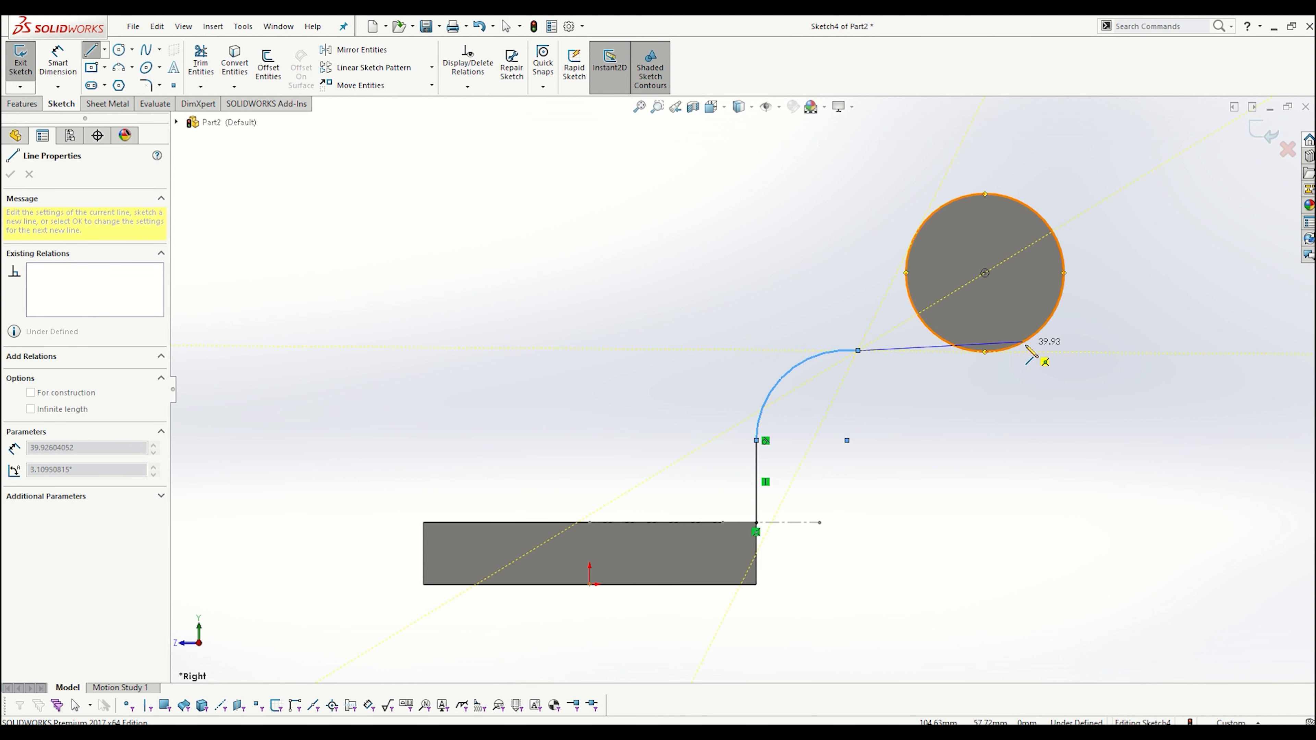
click(1025, 344)
click(93, 51)
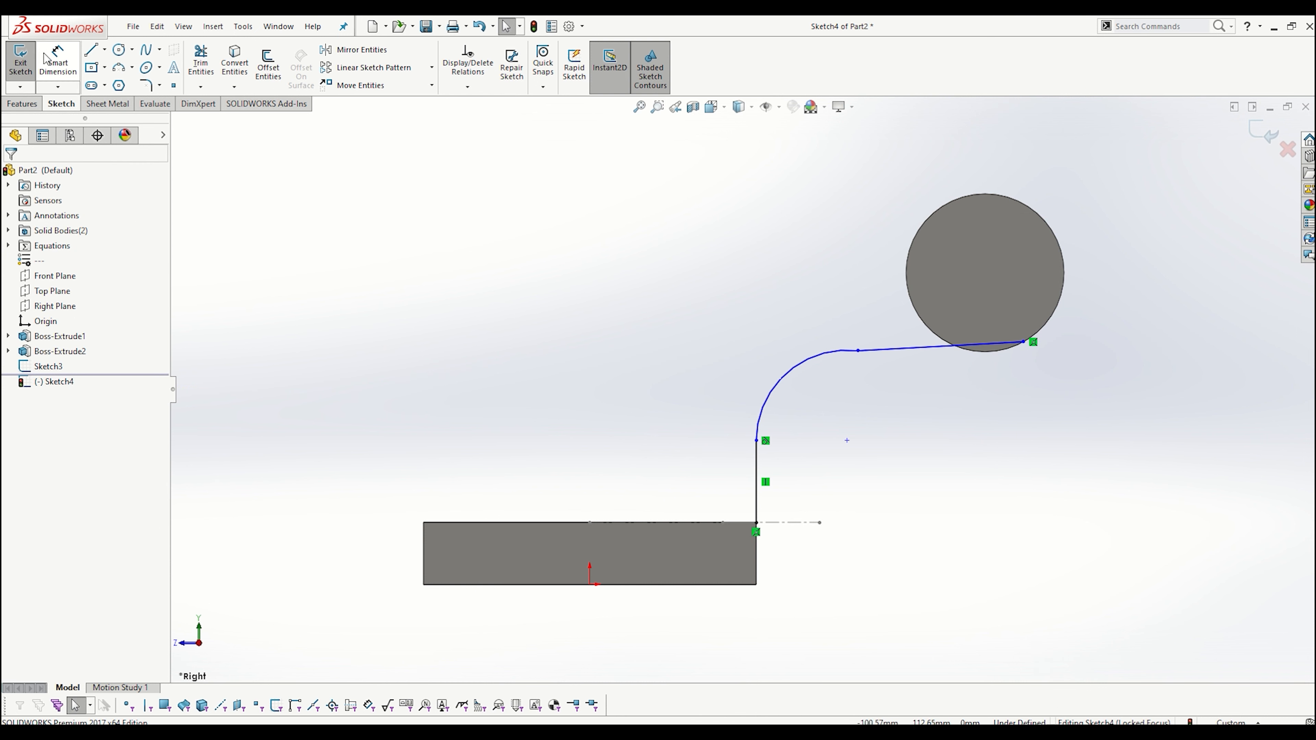
- Dimension the path's arc with a 30 mm radius
click(57, 59)
click(779, 382)
click(644, 324)
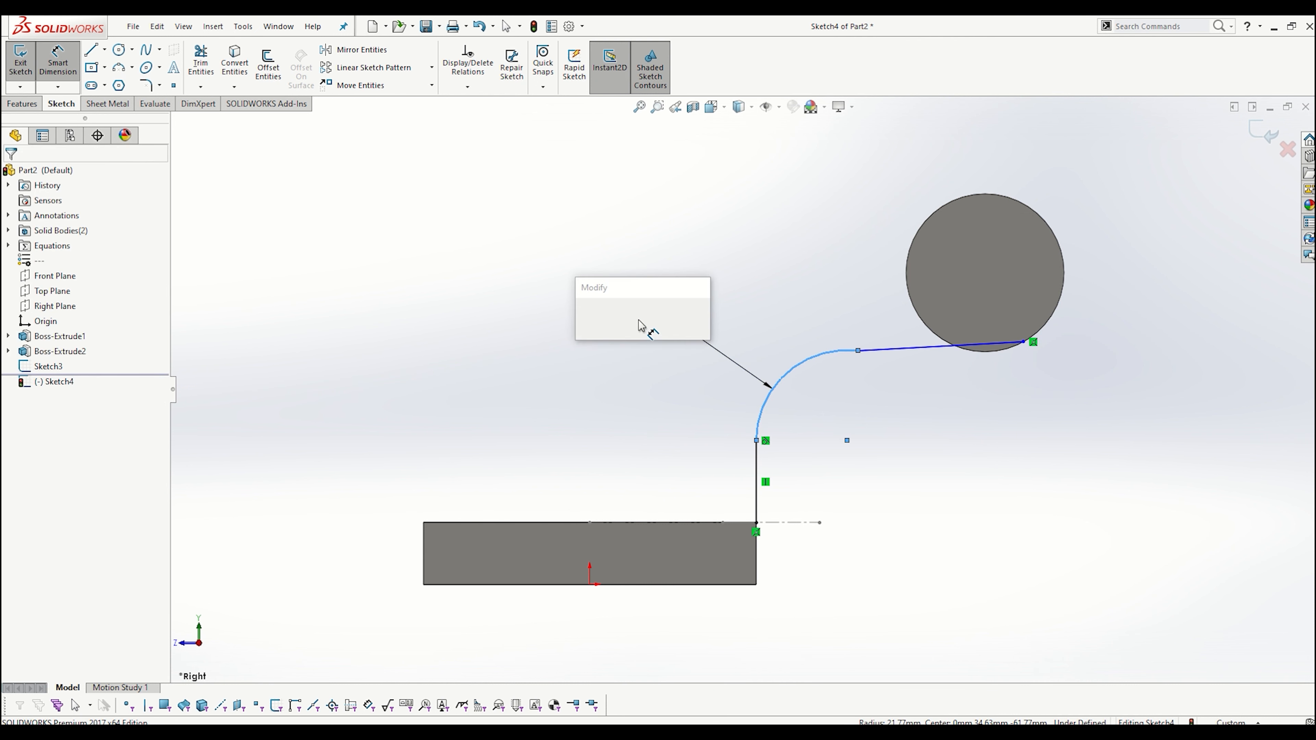
text(300)
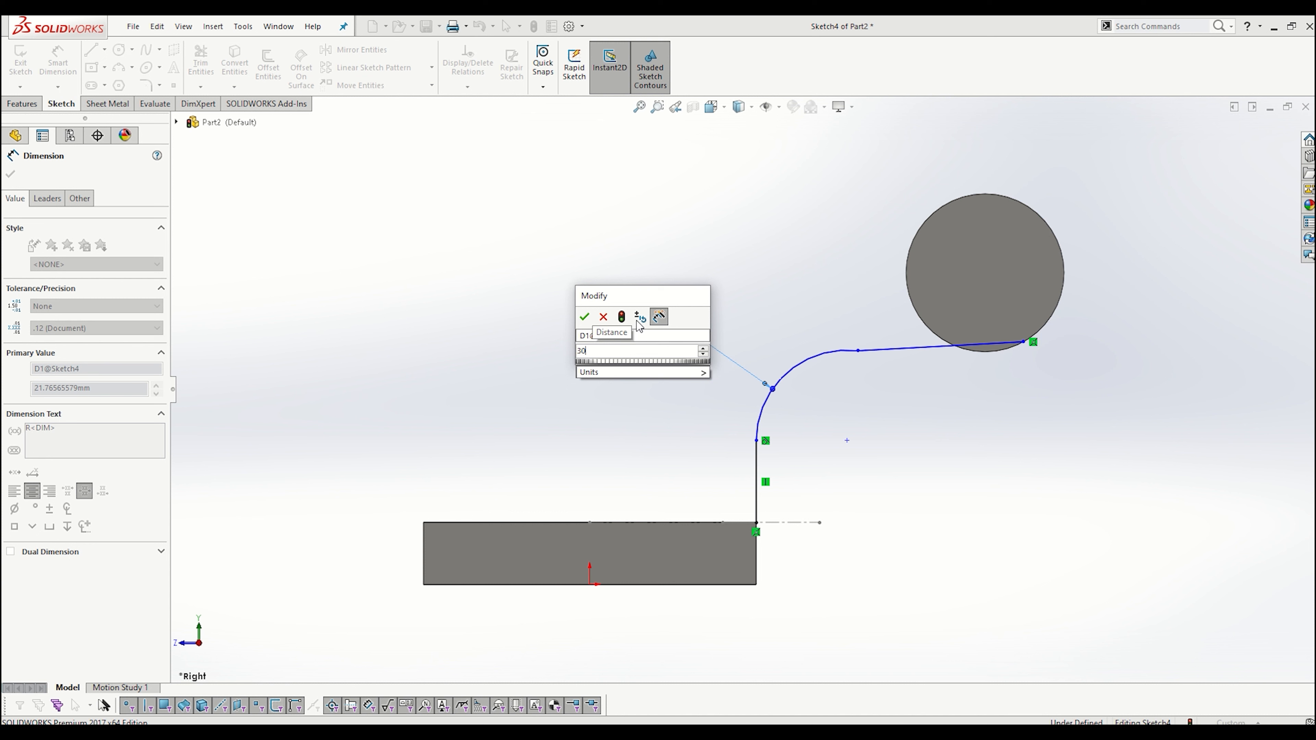
key(Return)
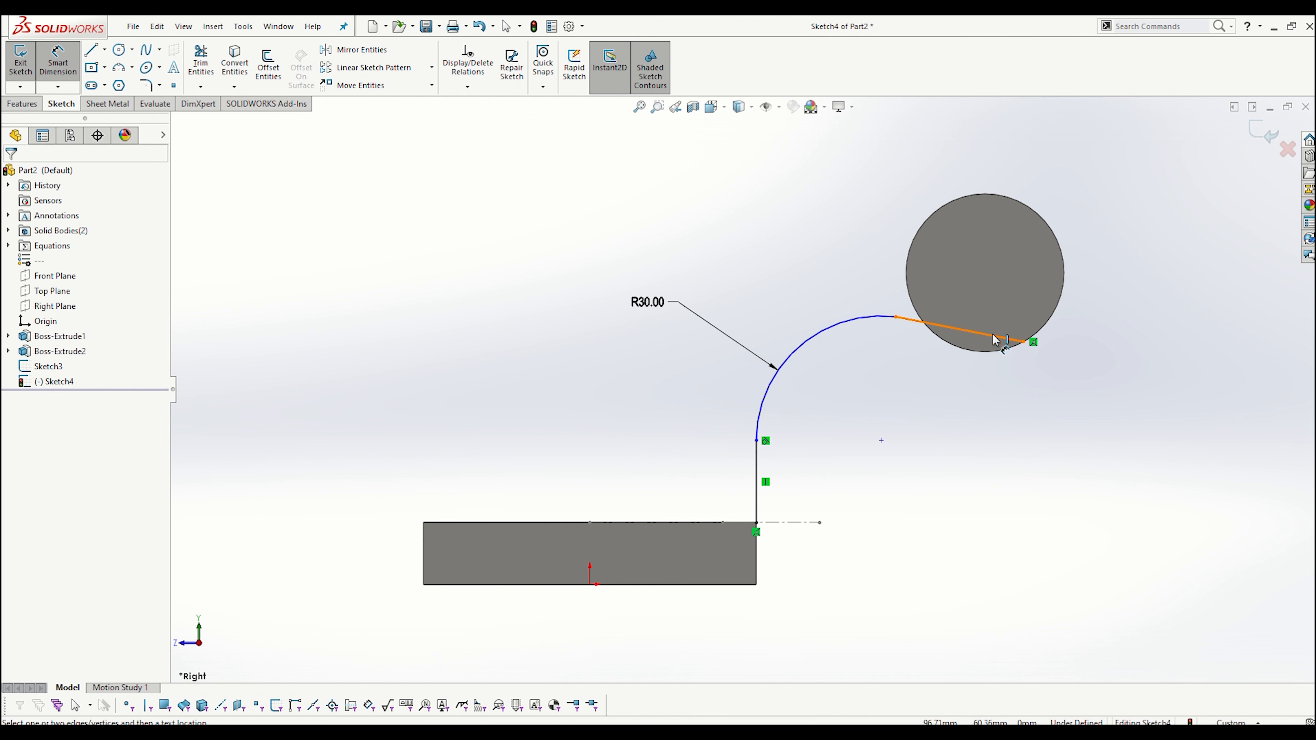
click(40, 57)
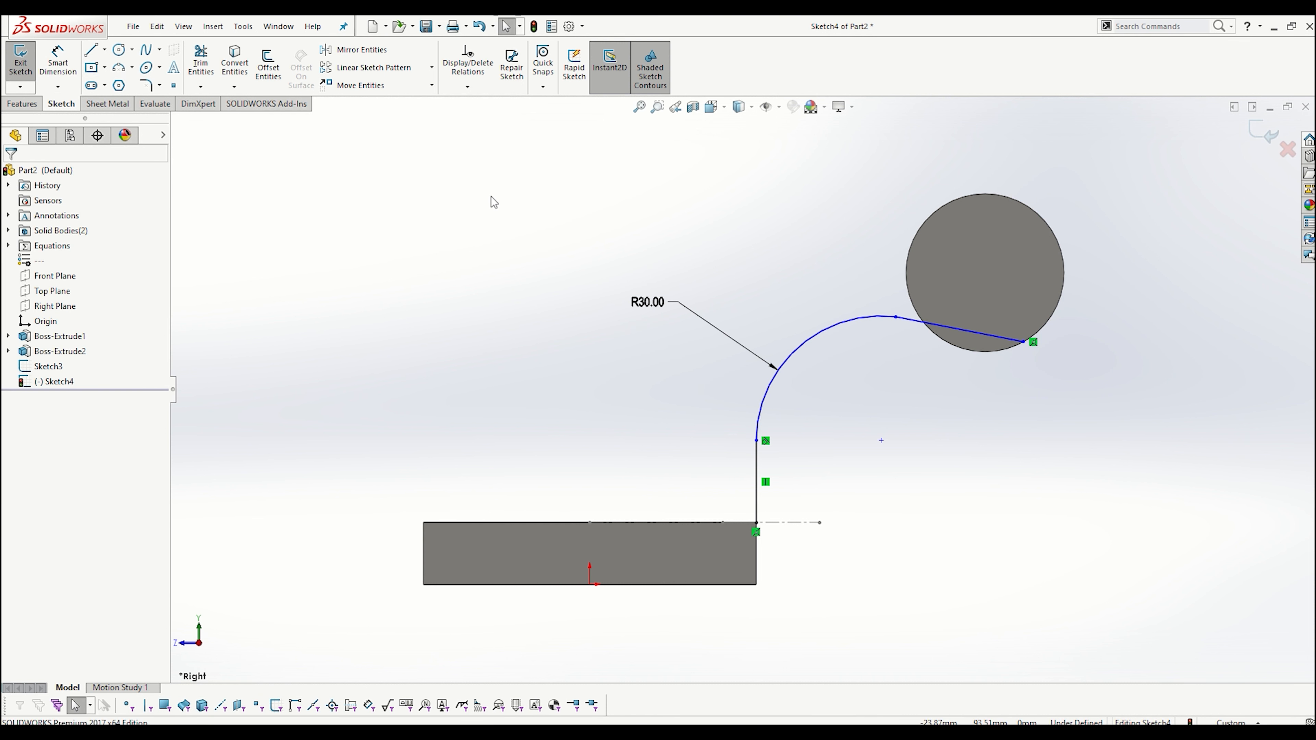
- Make the path's upper line horizontal and move its end point lower along the cylinder's edge
click(934, 324)
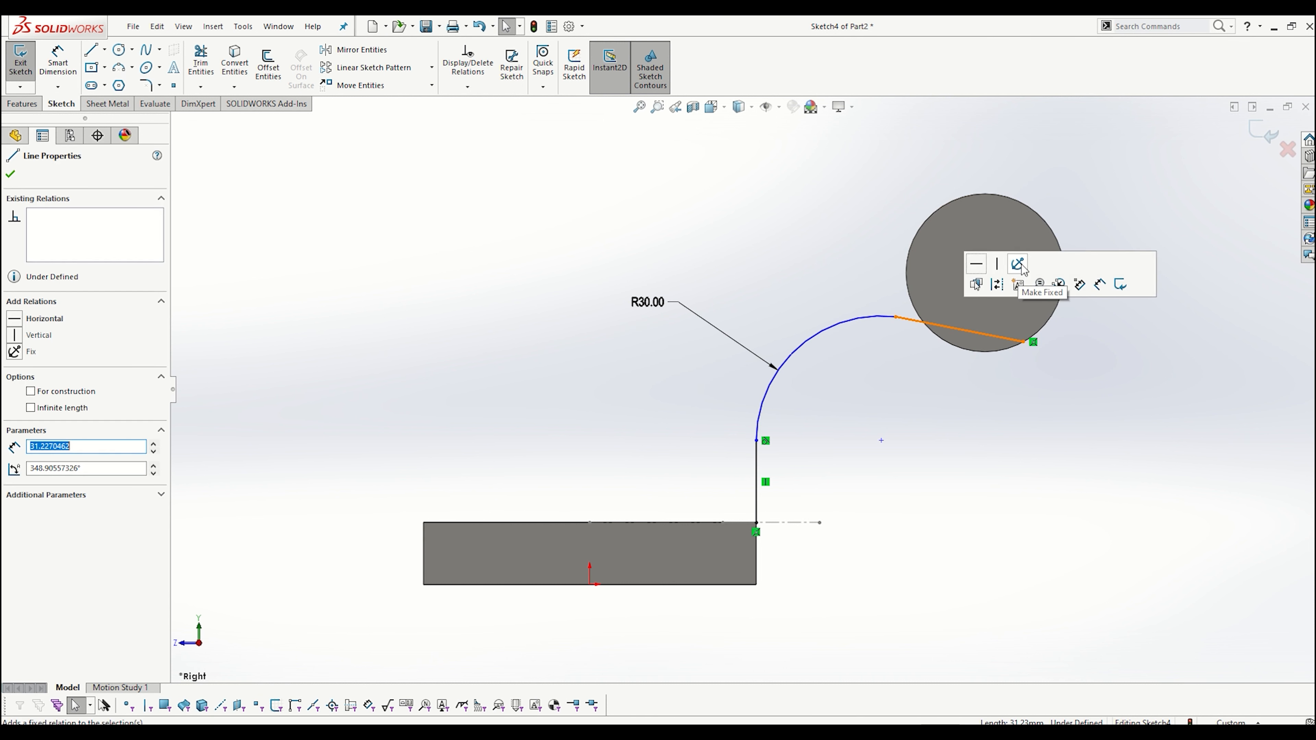
click(976, 264)
key(Escape)
drag(1025, 341, 1029, 385)
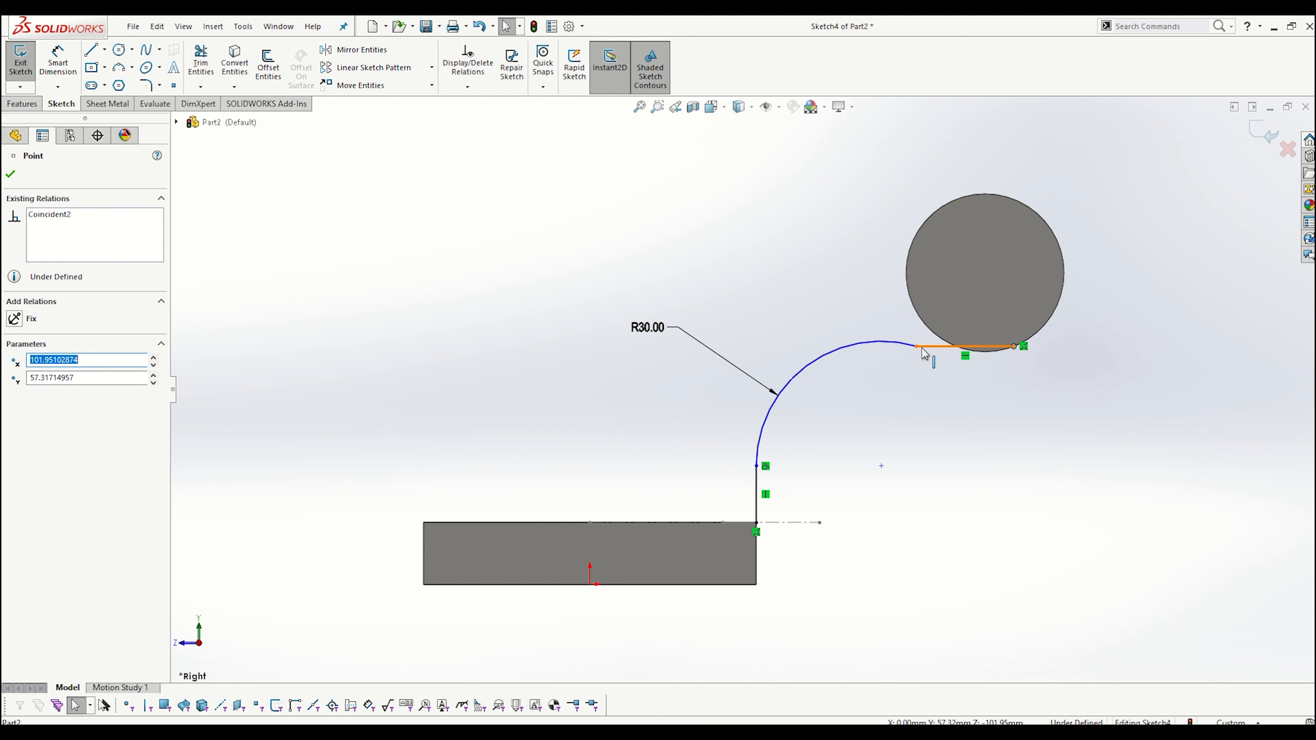
click(718, 300)
- Add a Tangent relation between the path's arc and its horizontal line
click(467, 86)
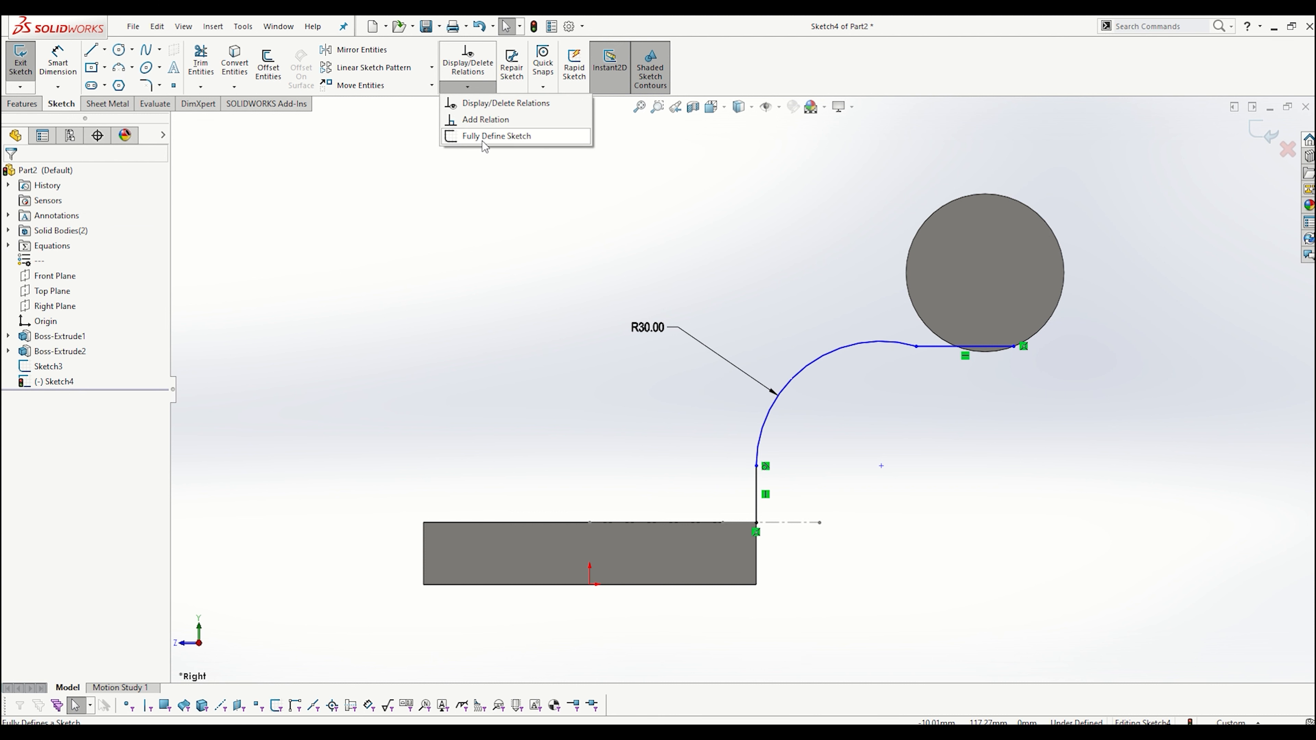
click(485, 119)
click(880, 341)
click(933, 355)
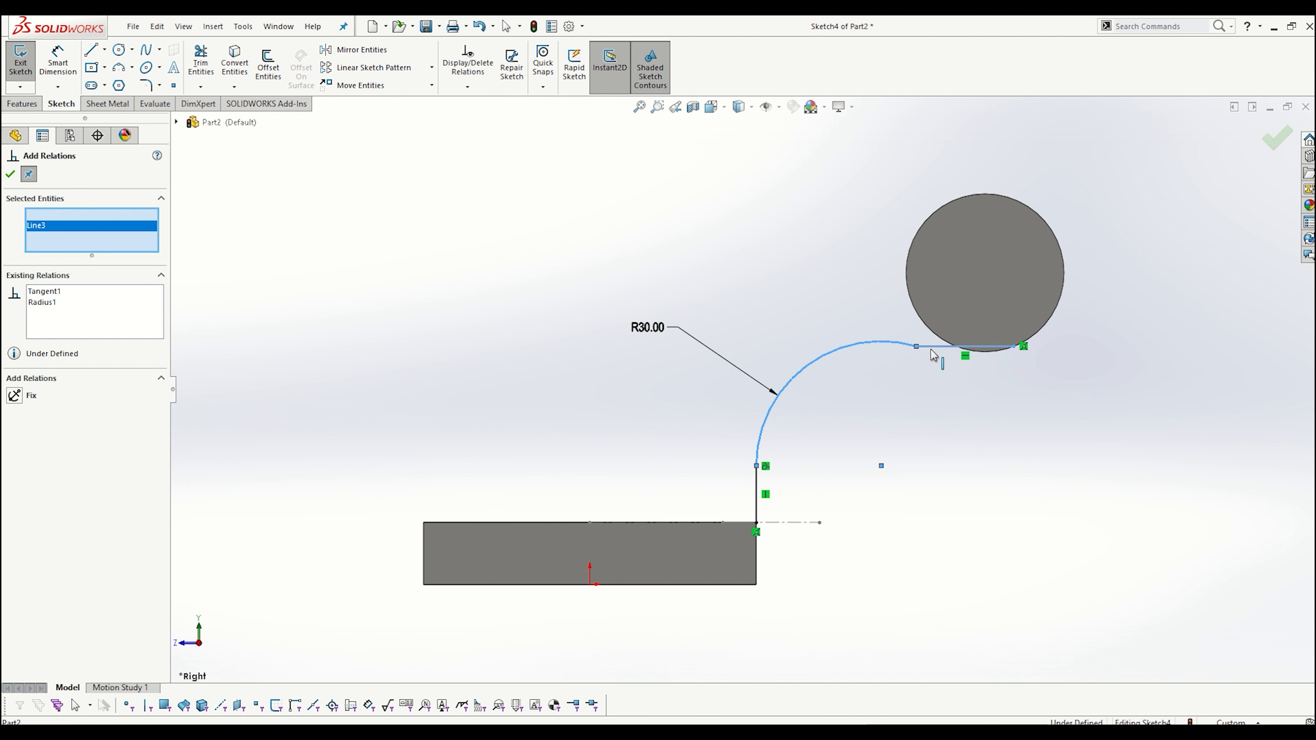
click(144, 395)
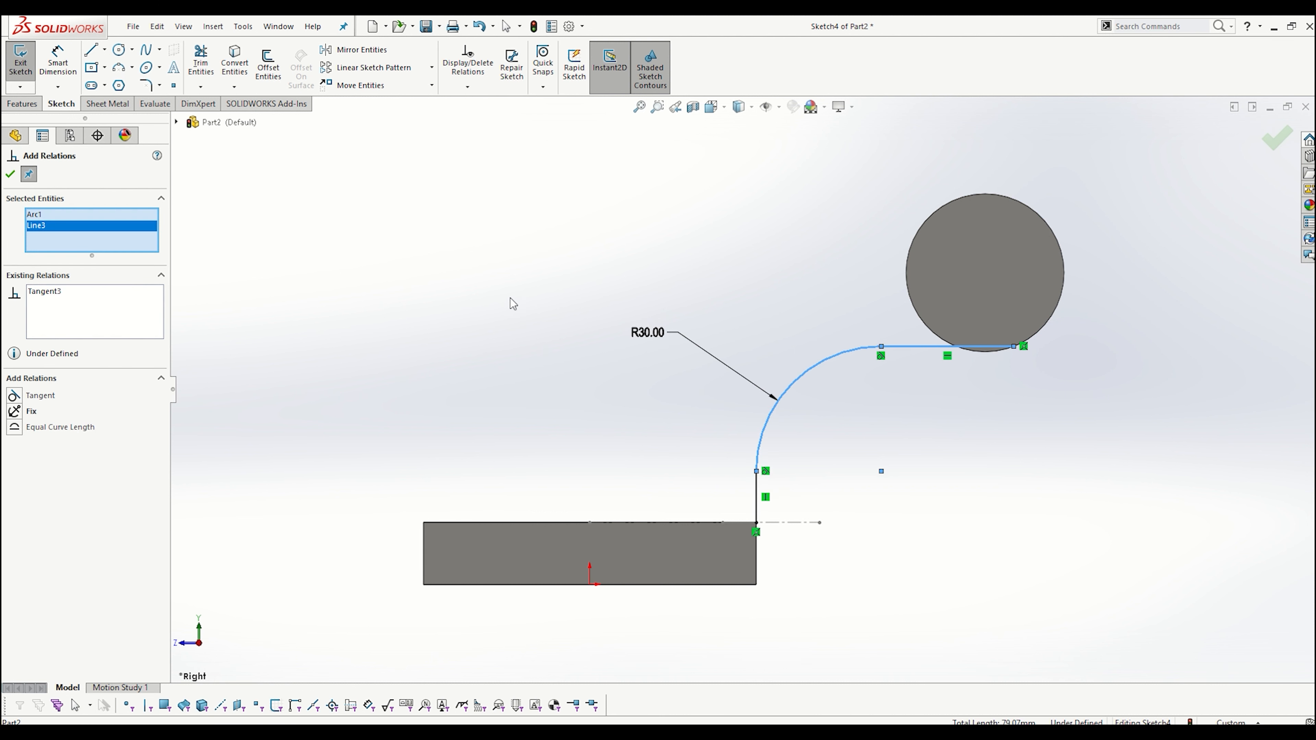
click(10, 174)
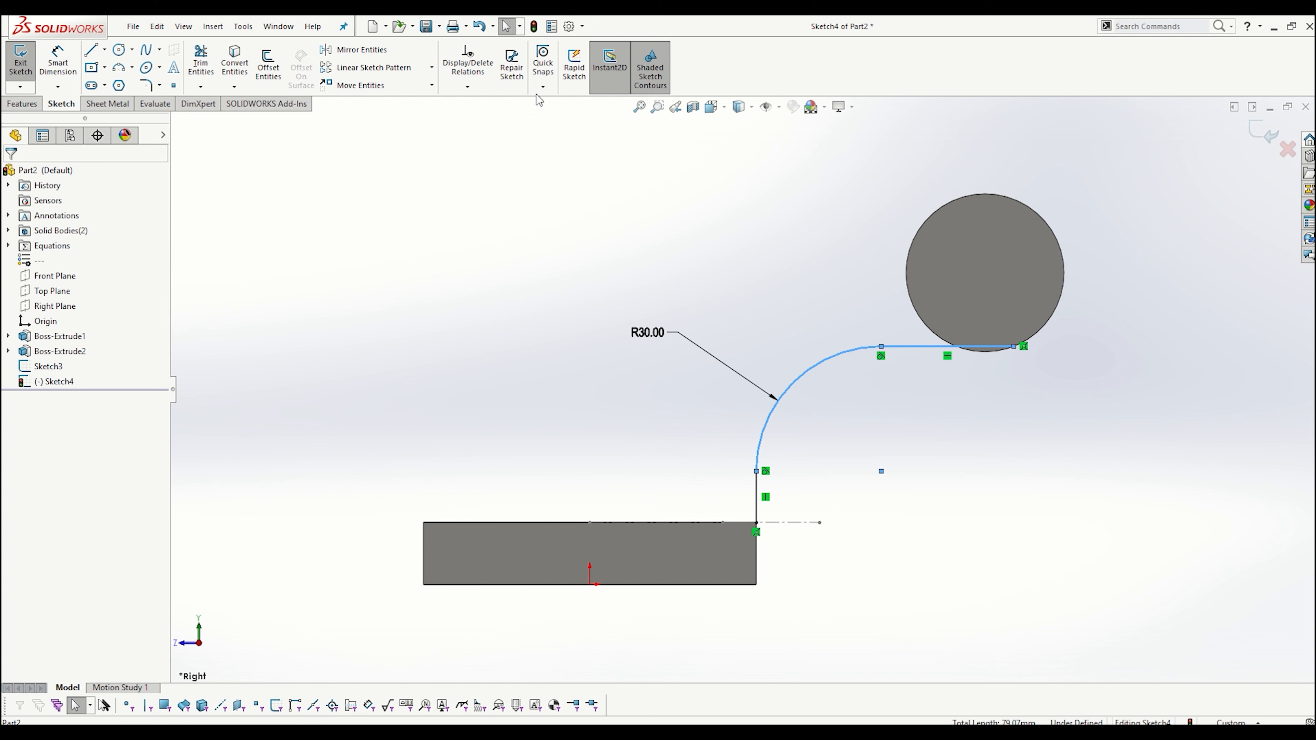
- Add a Tangent relation between the path's horizontal line and the cylinder's circular edge, leaving the arc out of the selection
click(467, 87)
click(485, 120)
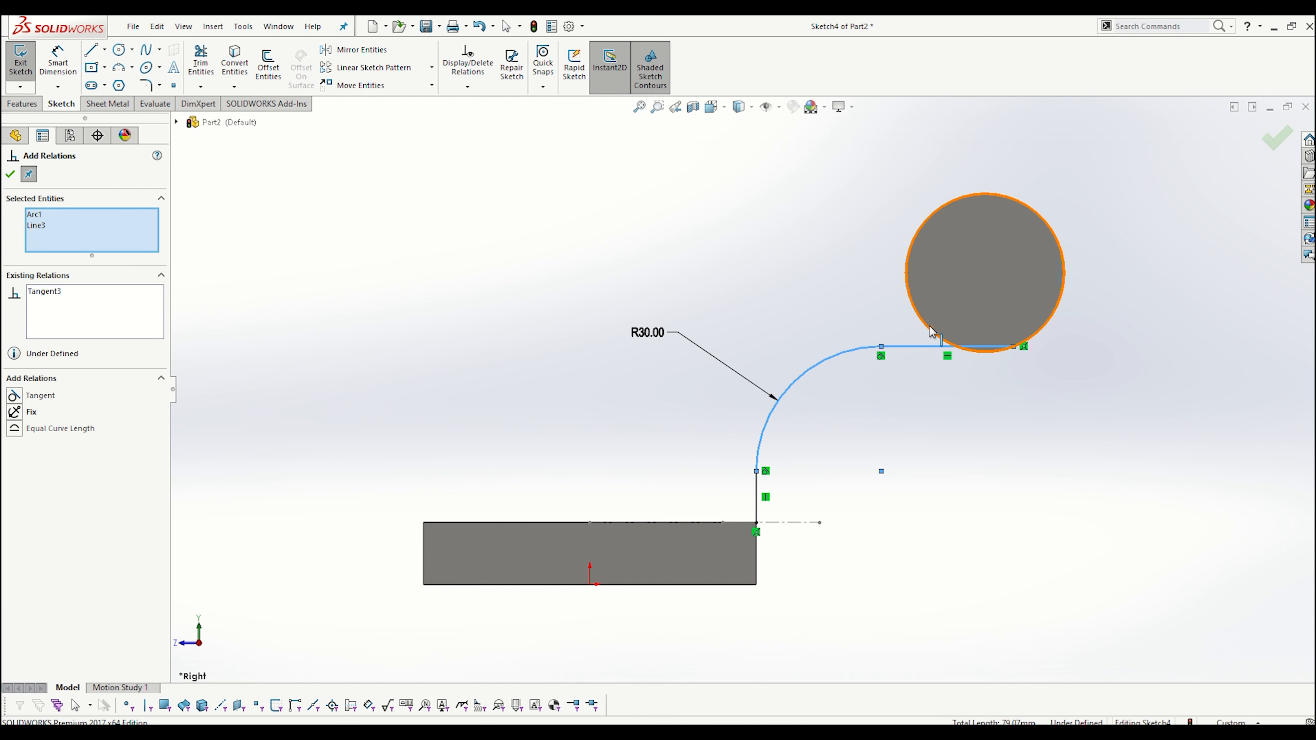
click(935, 336)
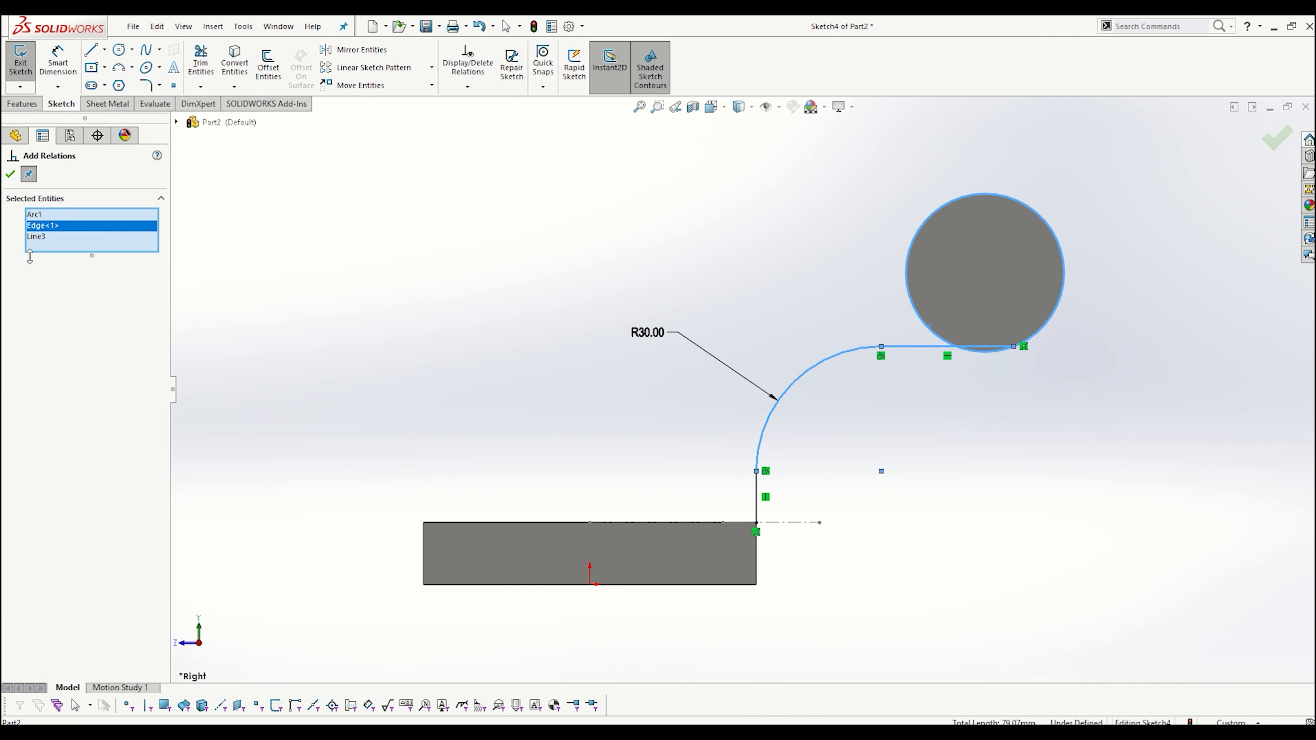
right_click(52, 225)
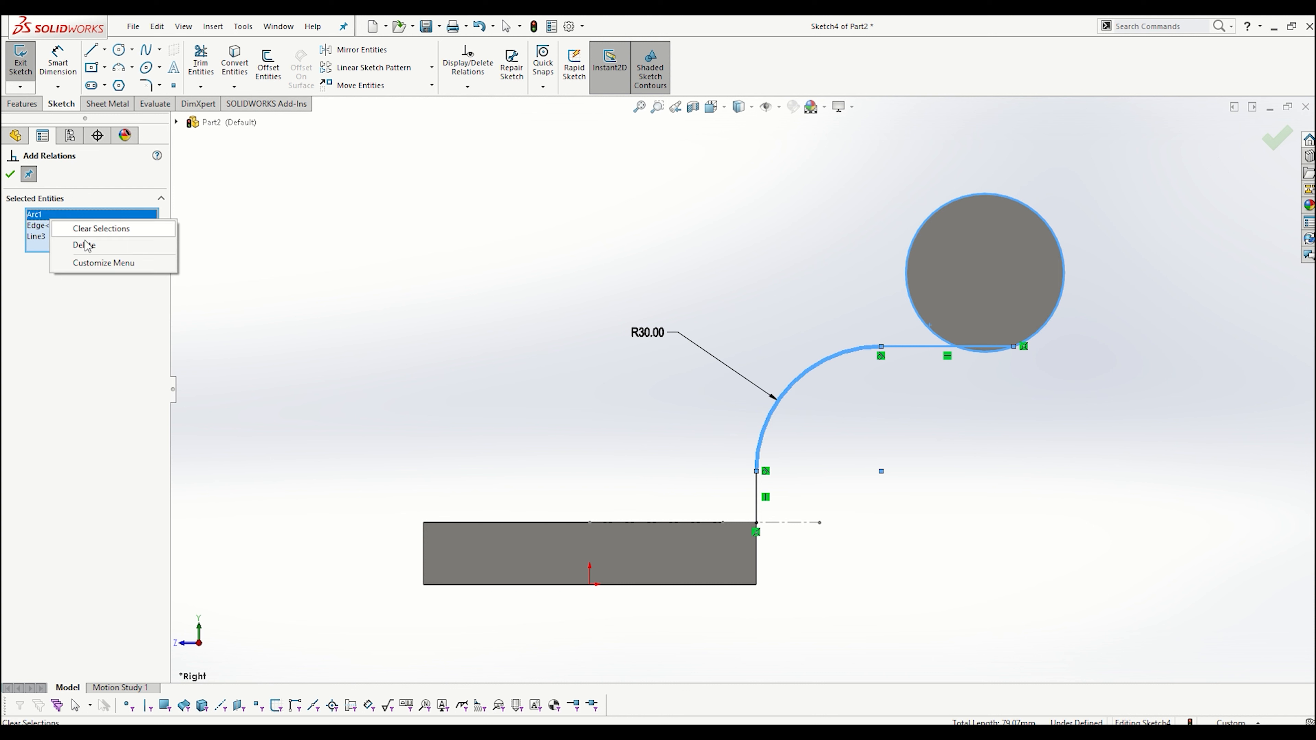
click(78, 243)
click(41, 394)
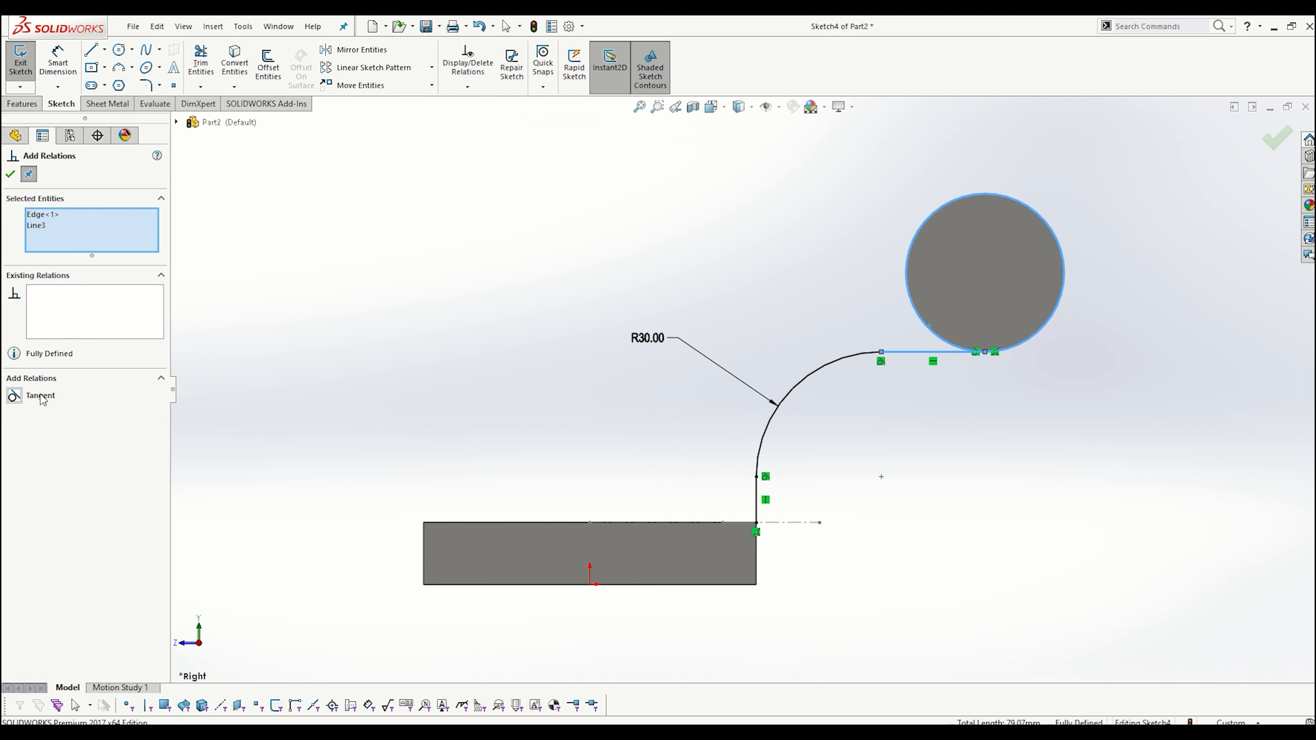
click(10, 174)
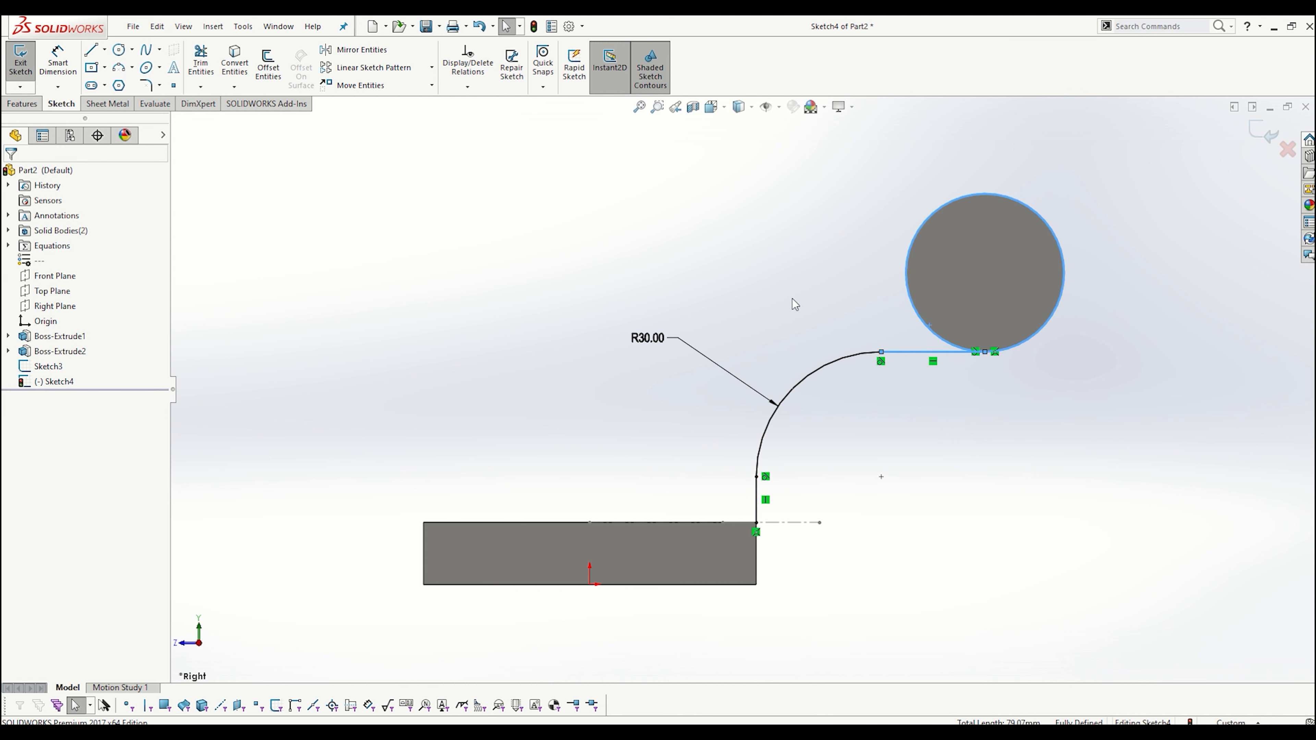
click(824, 310)
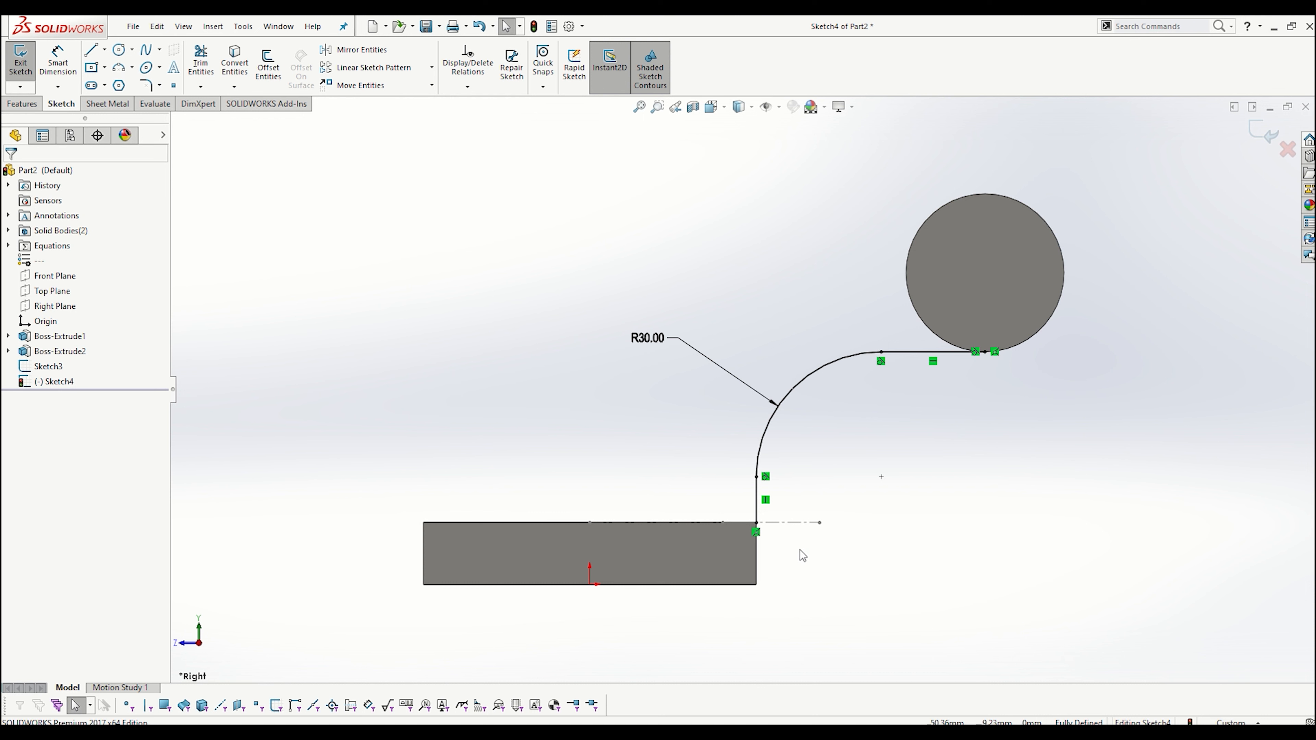
- Exit the arm's path sketch and clear its selection
click(1264, 130)
middle_drag(427, 343, 448, 375)
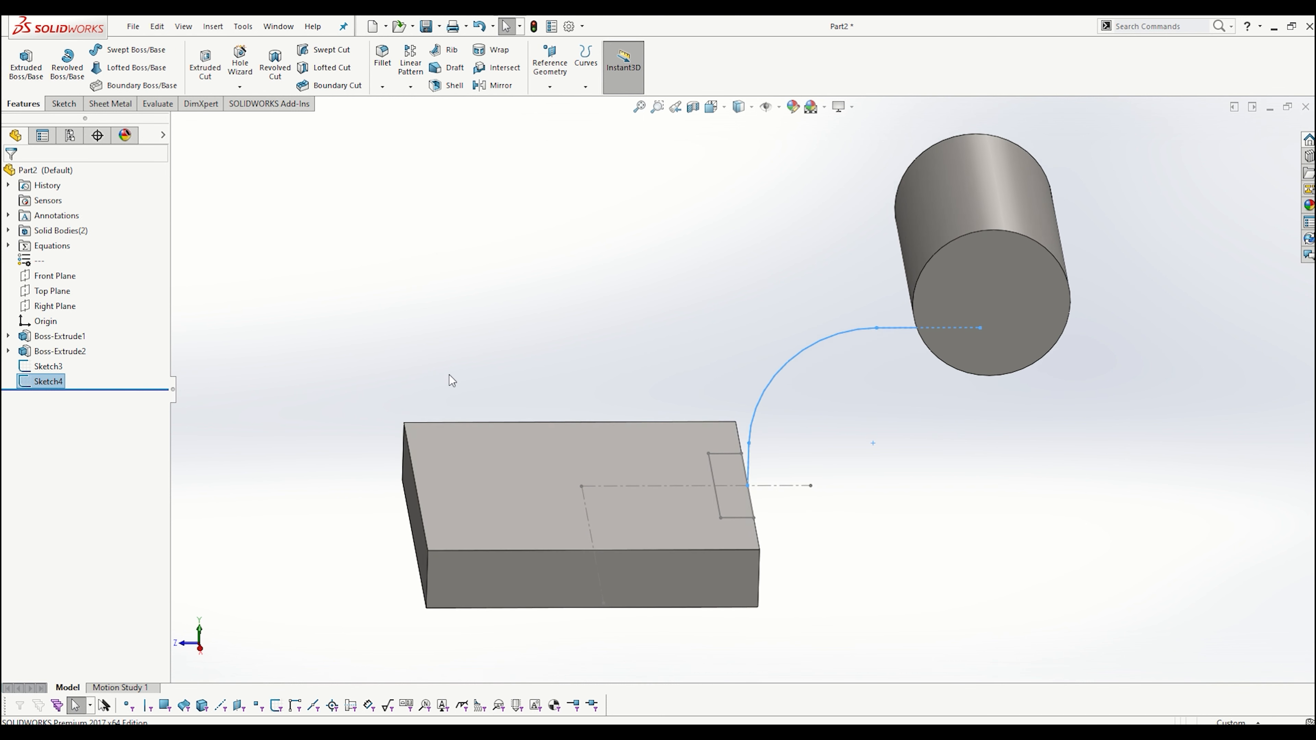
click(461, 309)
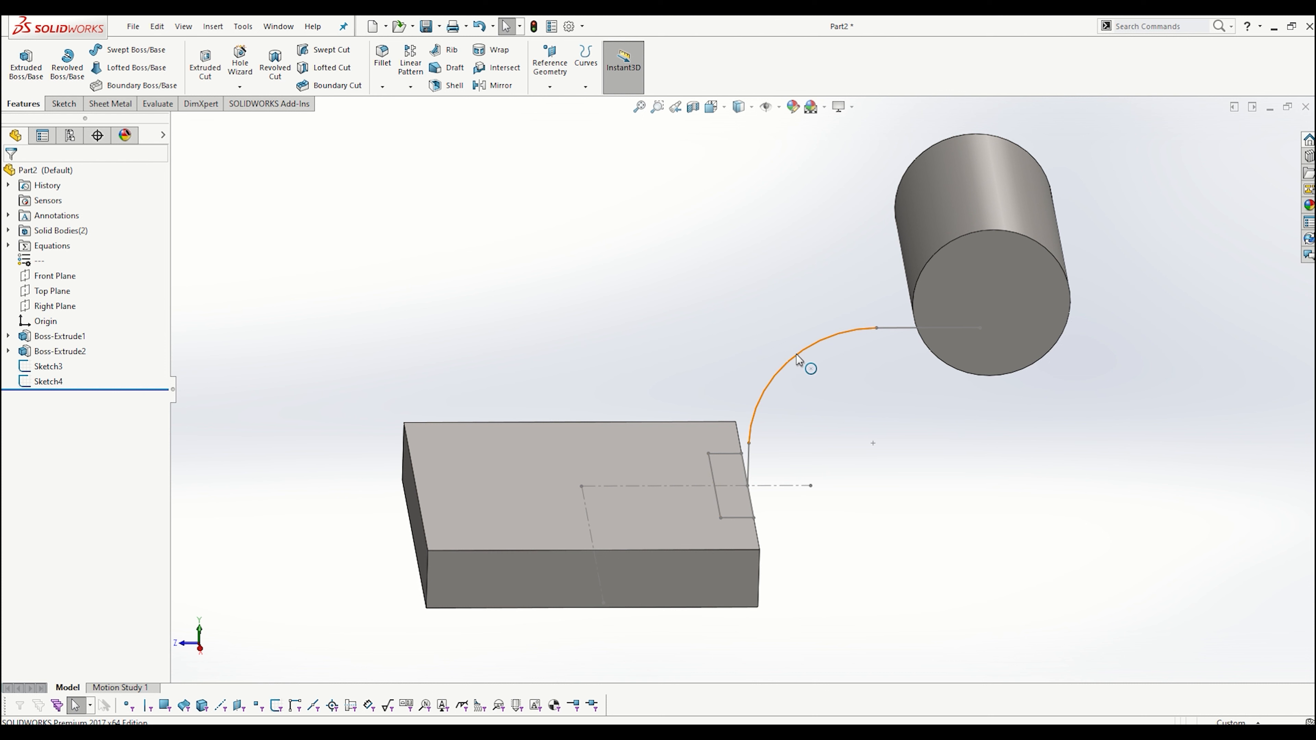
- Sweep the rectangular profile Sketch3 along the path Sketch4 to form the arm between the plate and the cylinder
click(121, 55)
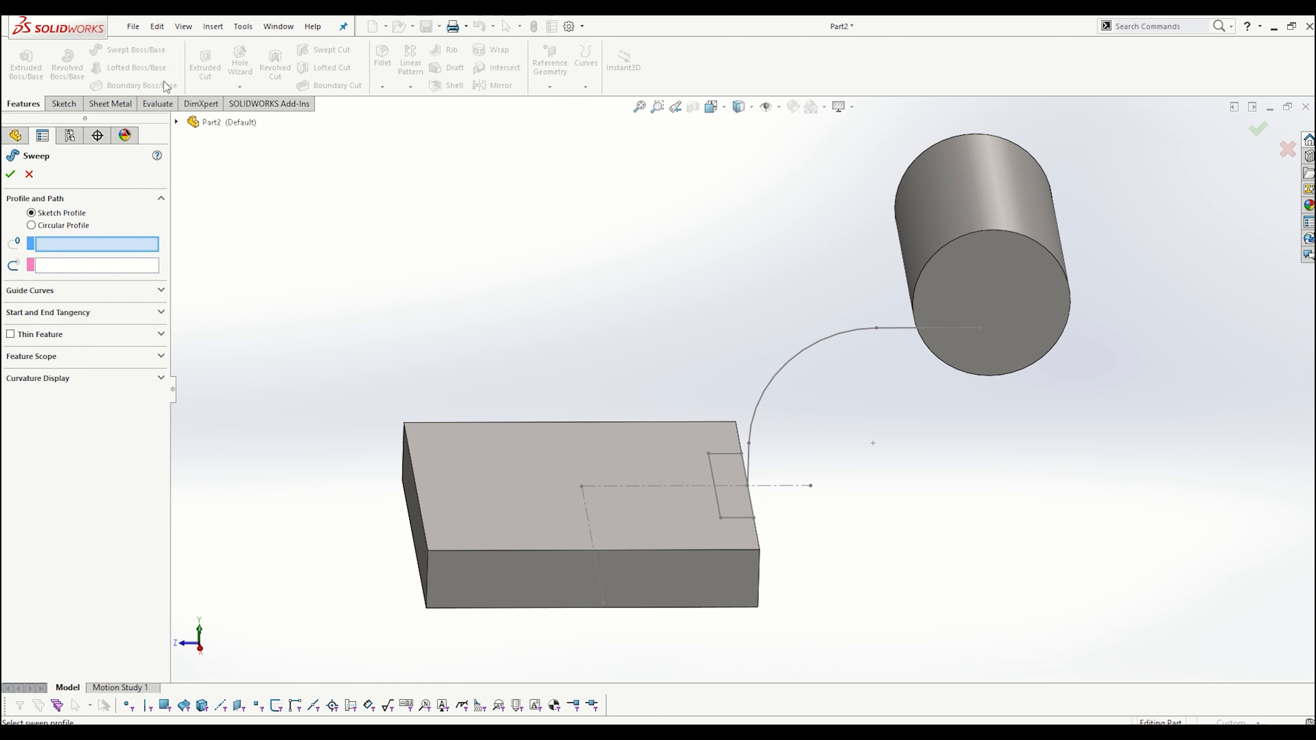
click(177, 122)
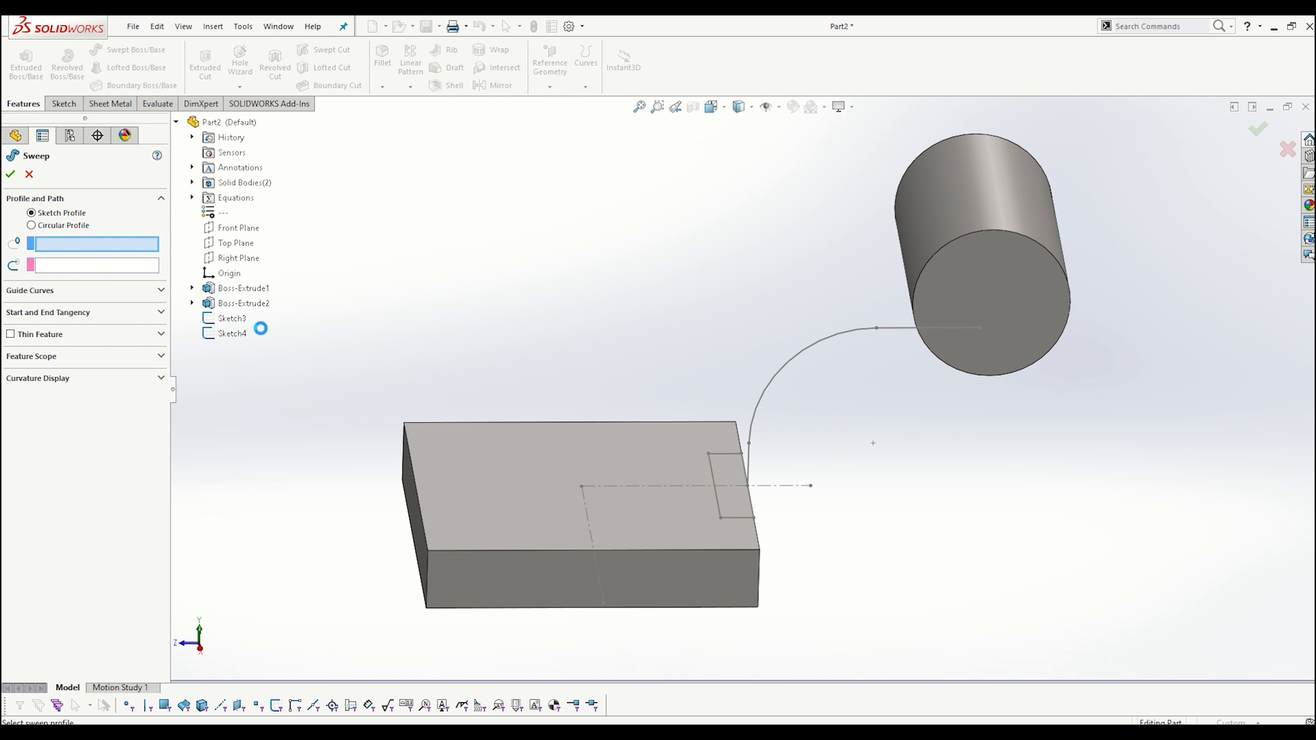
click(231, 318)
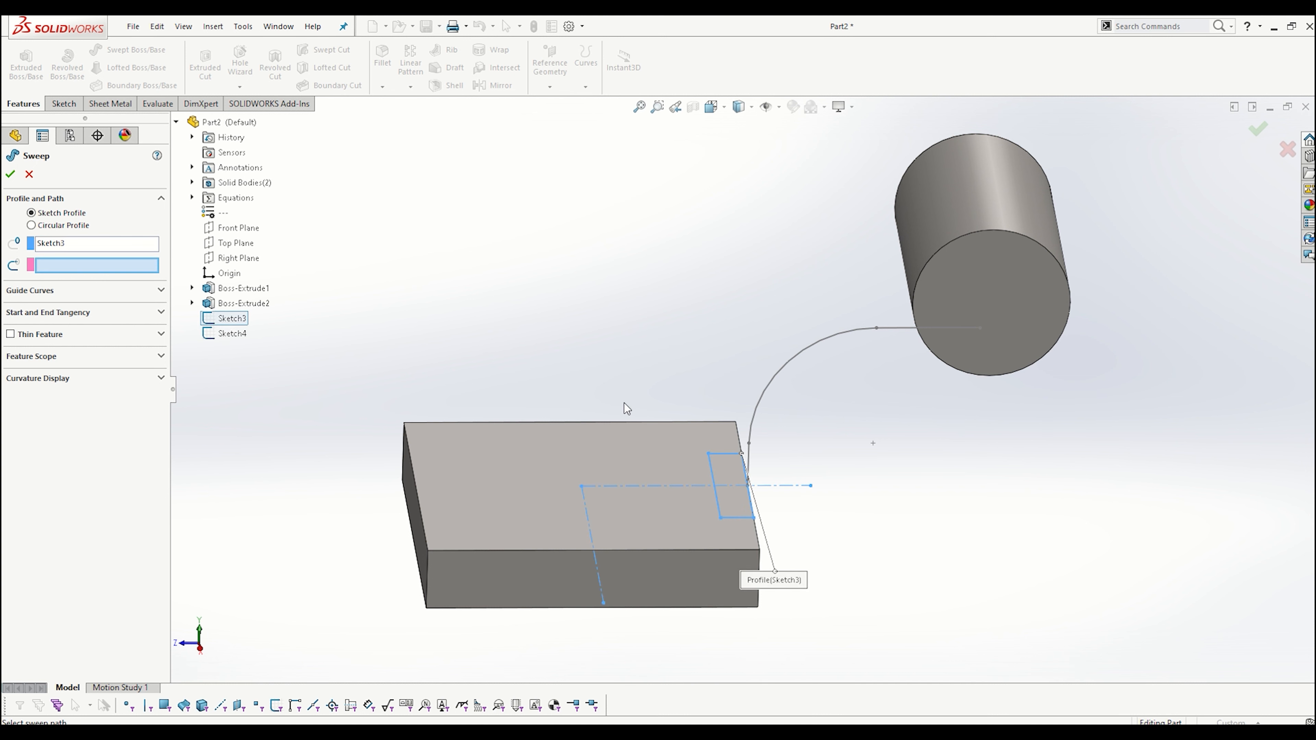
click(762, 391)
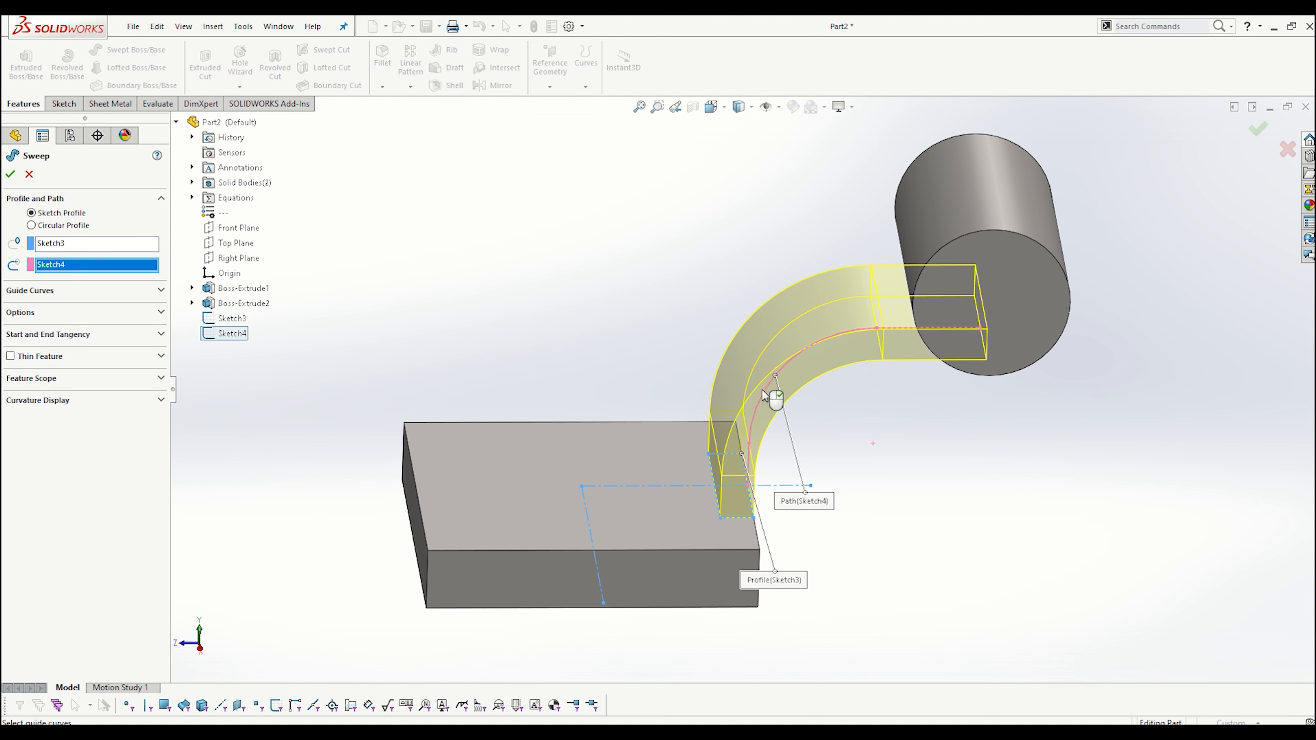
click(10, 174)
middle_drag(876, 332, 930, 283)
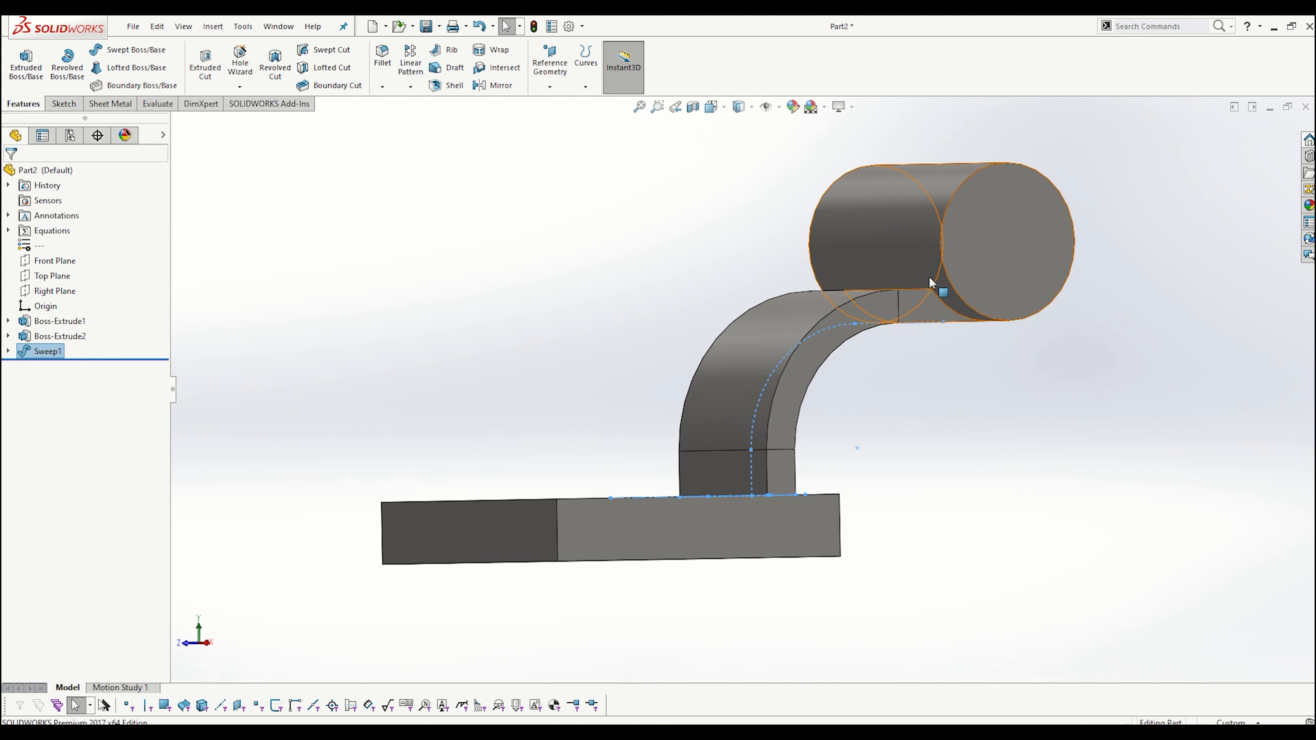
middle_drag(752, 539, 729, 572)
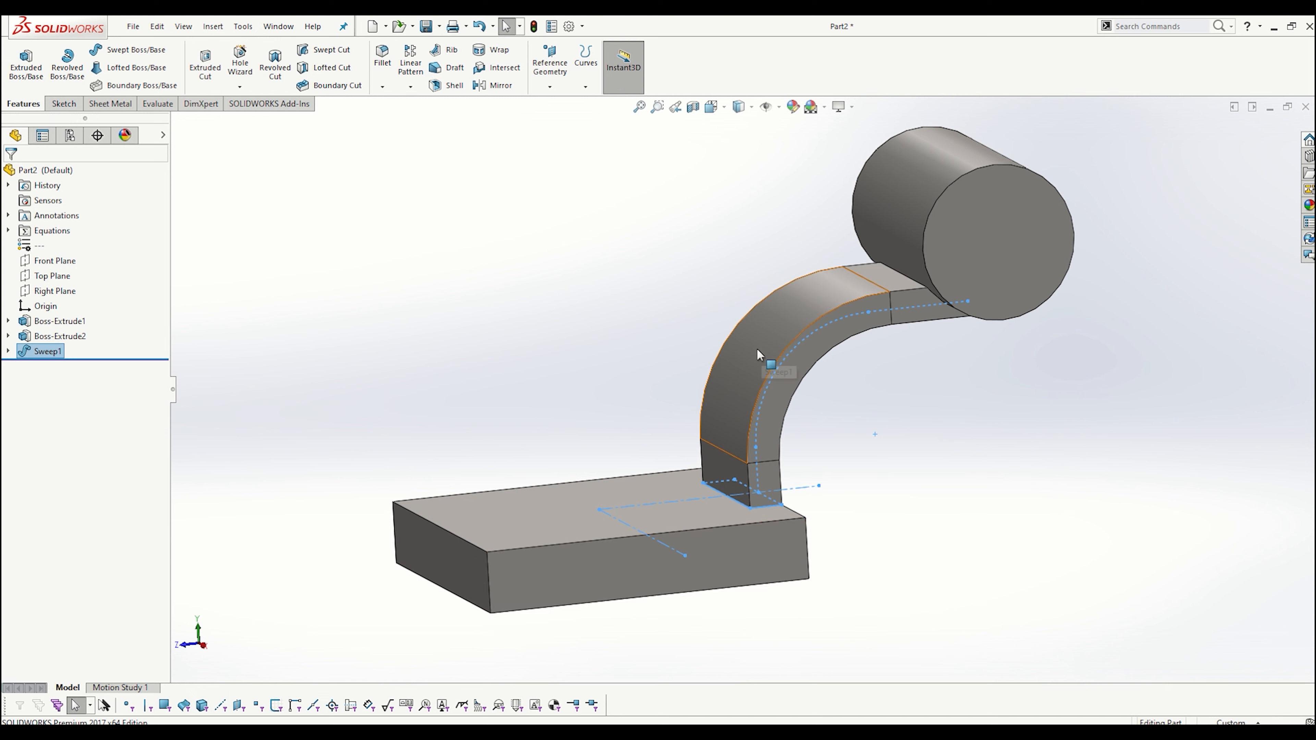
mouse_move(661, 341)
middle_down()
mouse_move(660, 362)
mouse_move(670, 353)
middle_up()
click(670, 354)
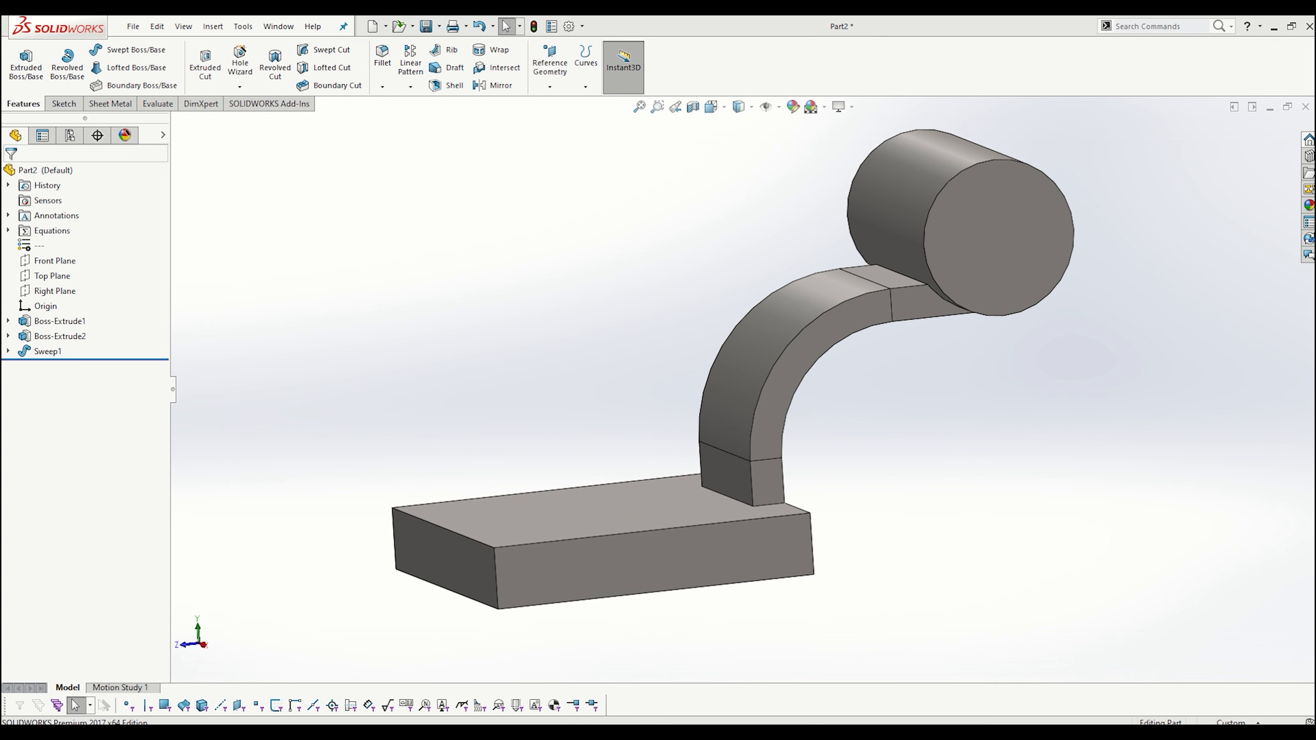
- Check the reference drawing and fillet the arm's outer edges where it meets the base plate and the cylinder with a 10 mm radius
key(alt+Tab)
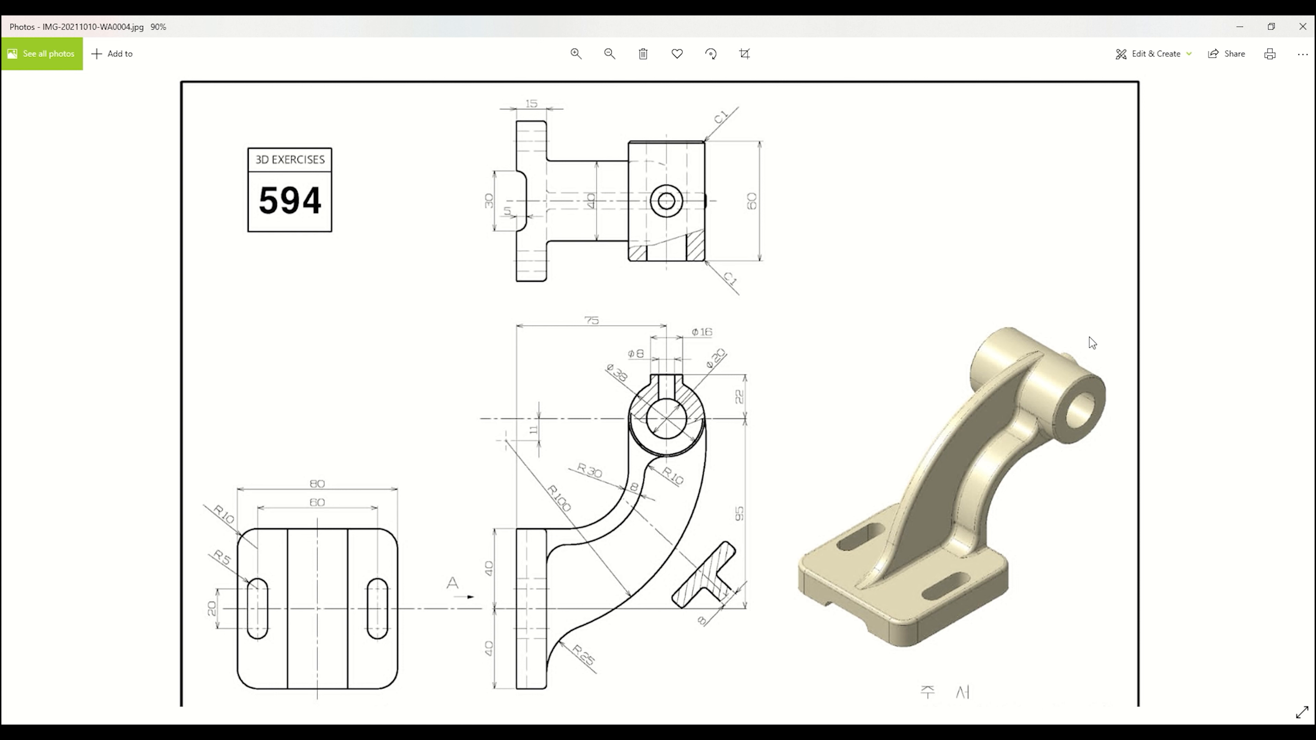
click(1239, 26)
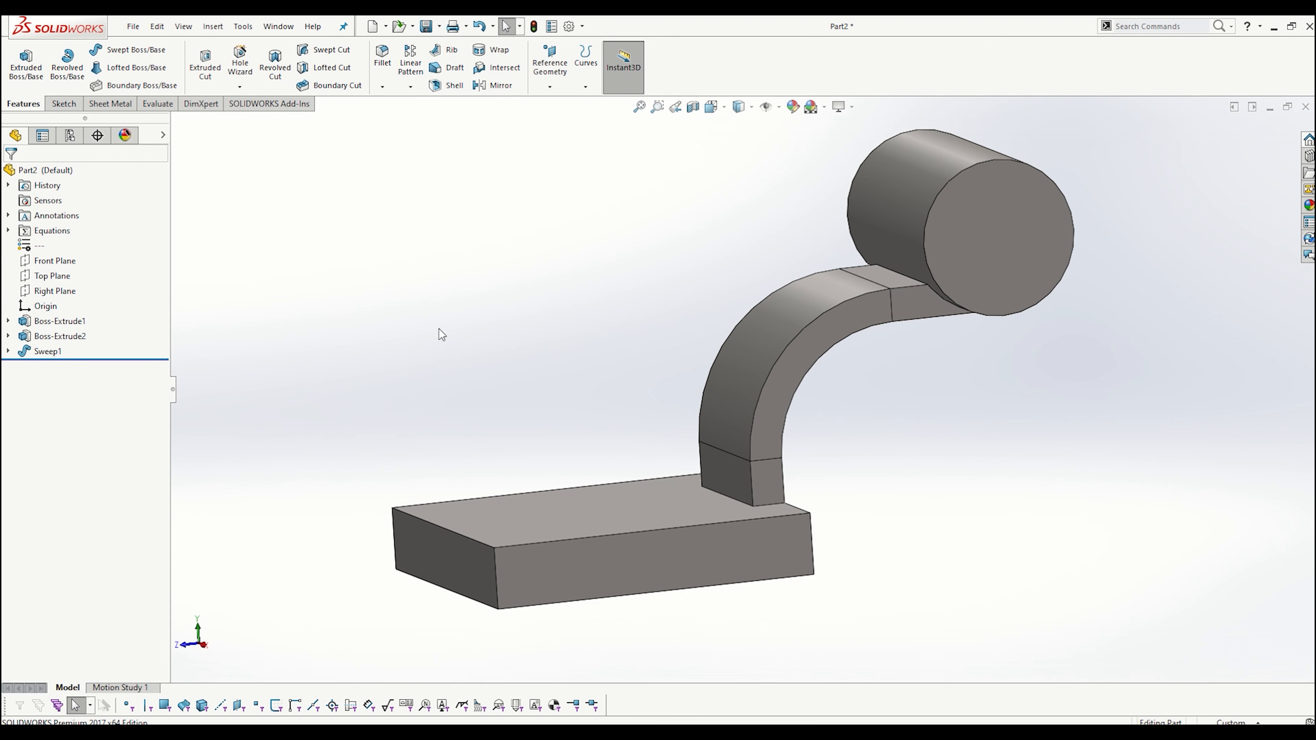
click(383, 58)
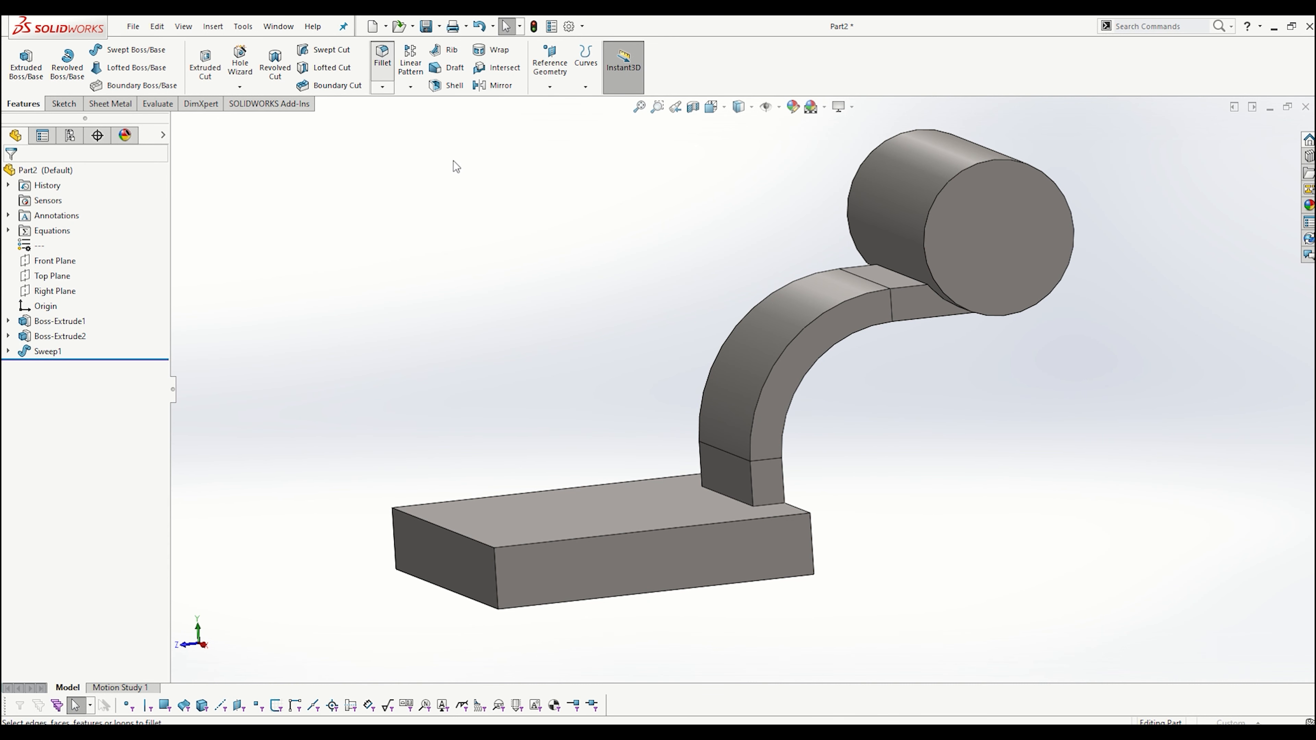
middle_drag(537, 324, 707, 480)
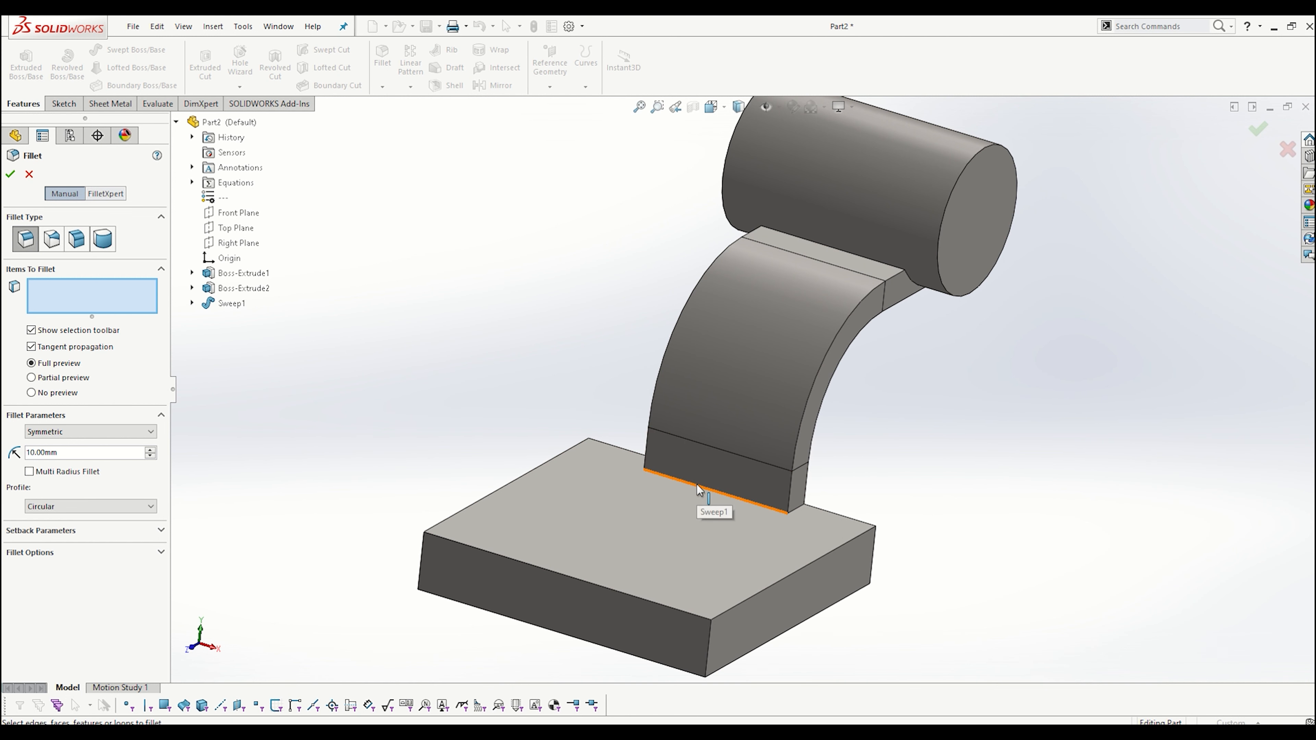
click(707, 482)
middle_drag(566, 408, 642, 405)
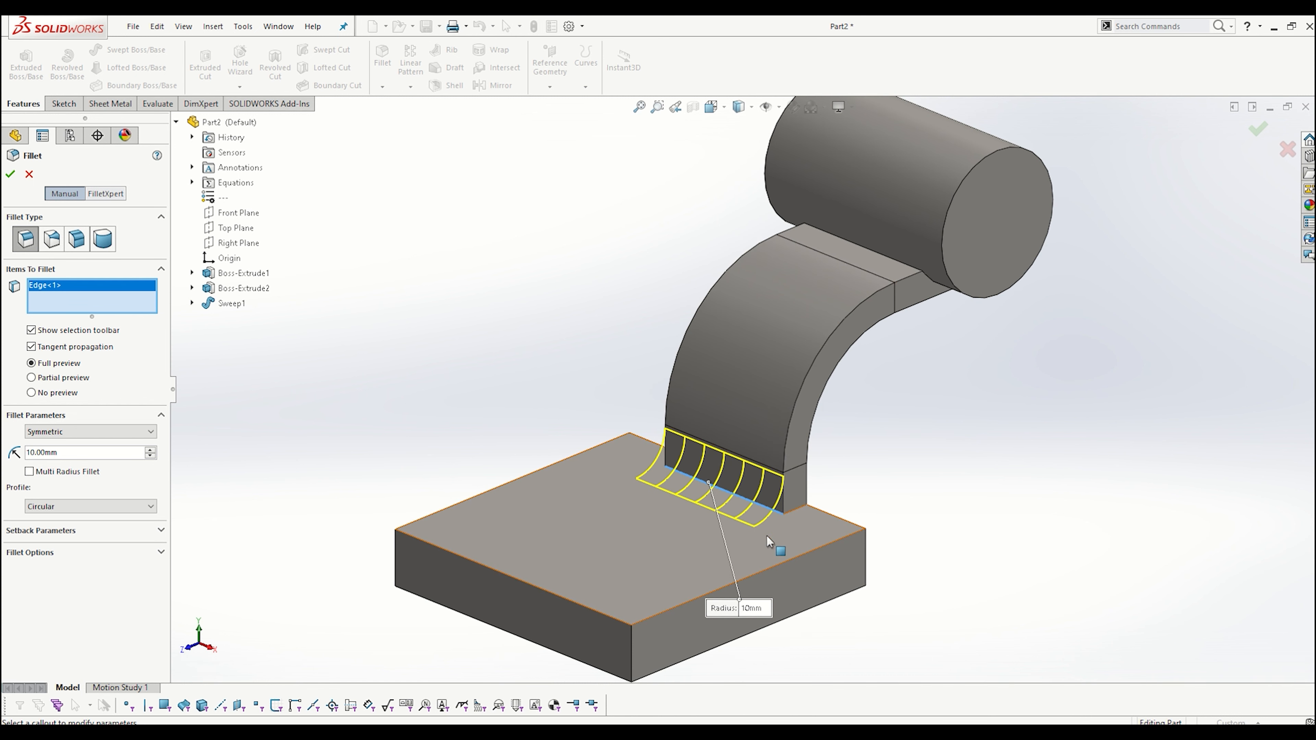
middle_drag(766, 536, 736, 535)
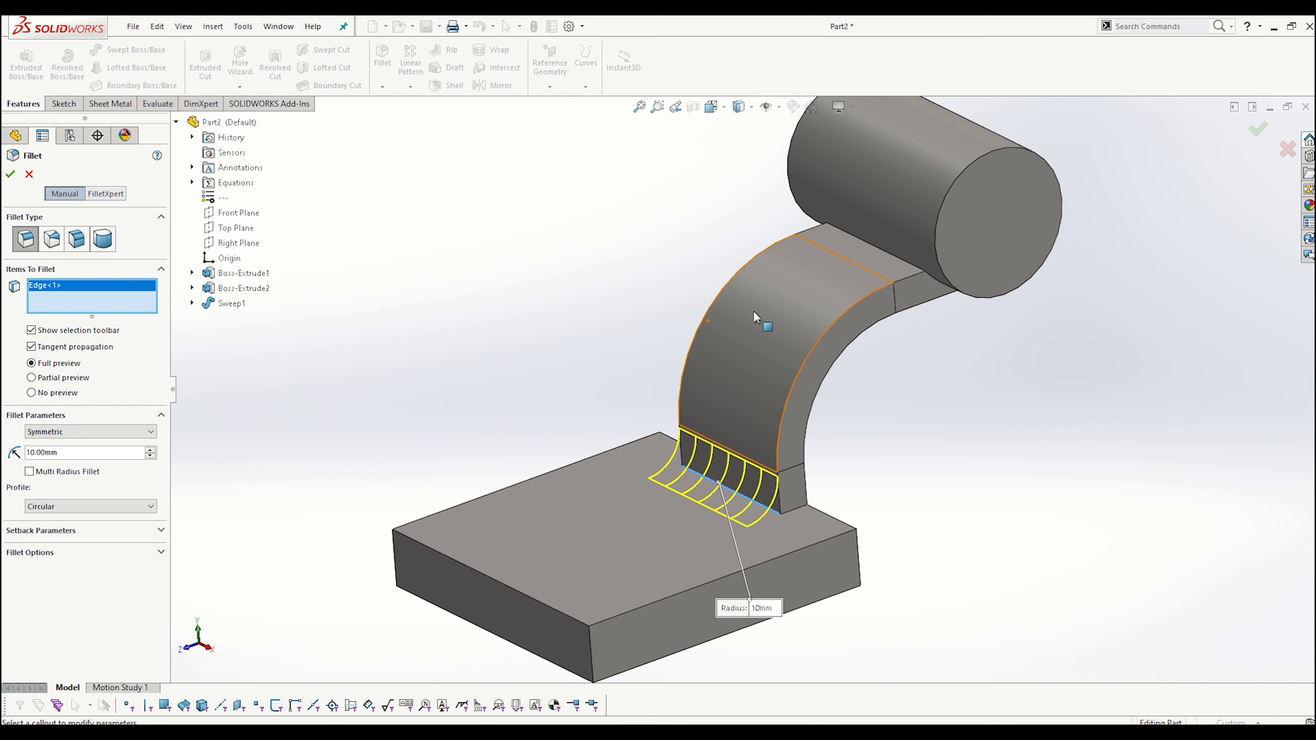
click(870, 246)
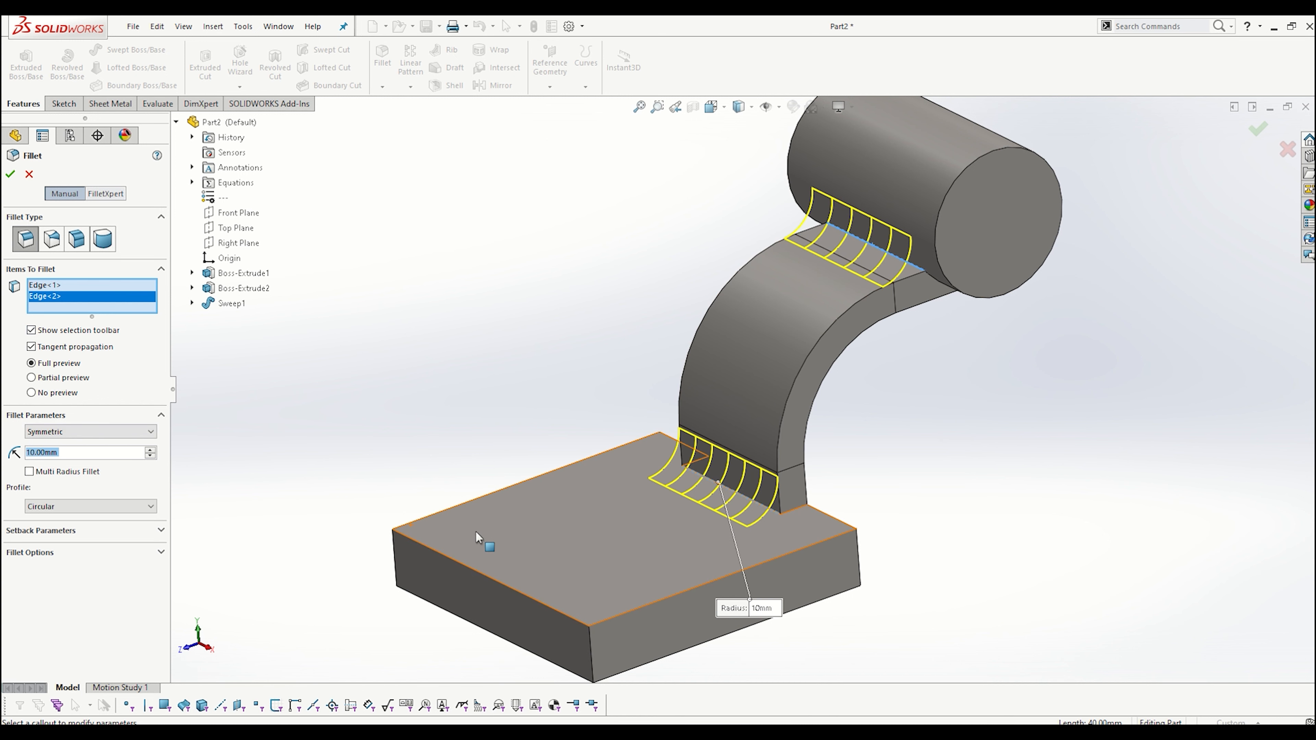
click(10, 174)
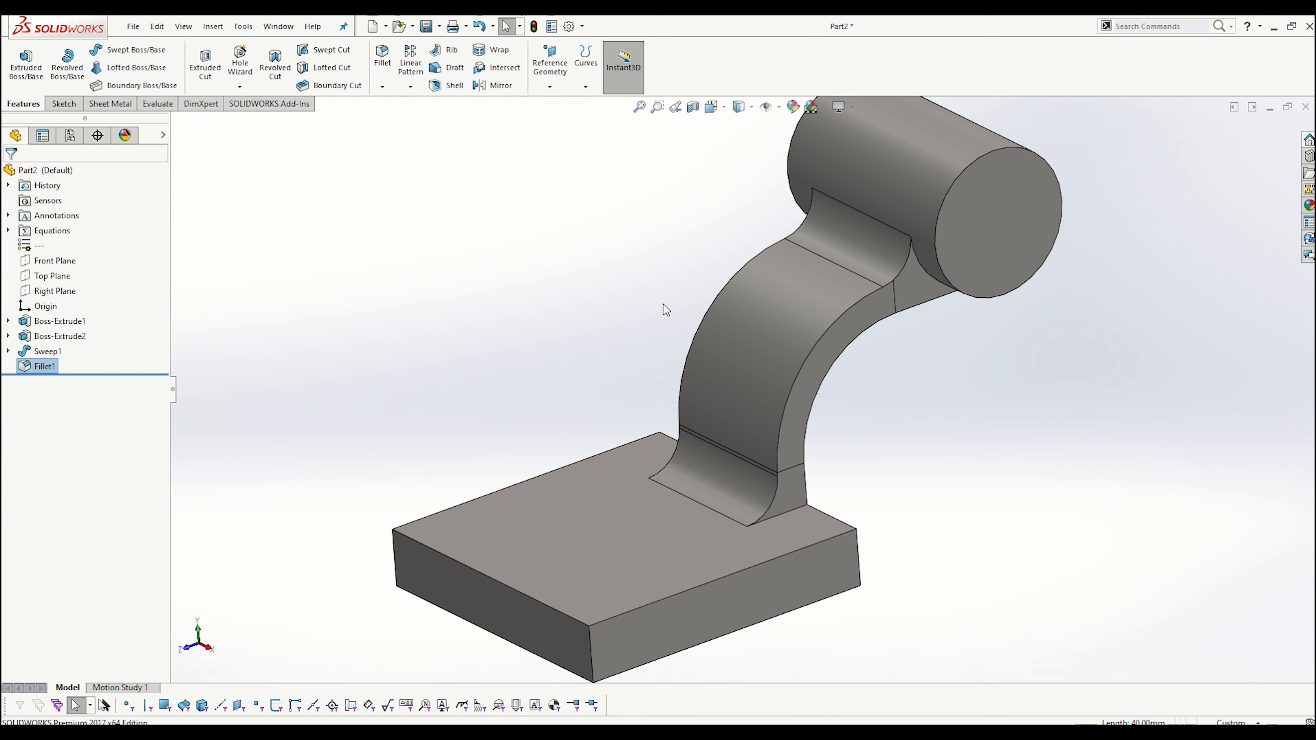
- Show the whole bracket in the isometric view
scroll(633, 559, up, 5)
middle_drag(633, 559, 668, 487)
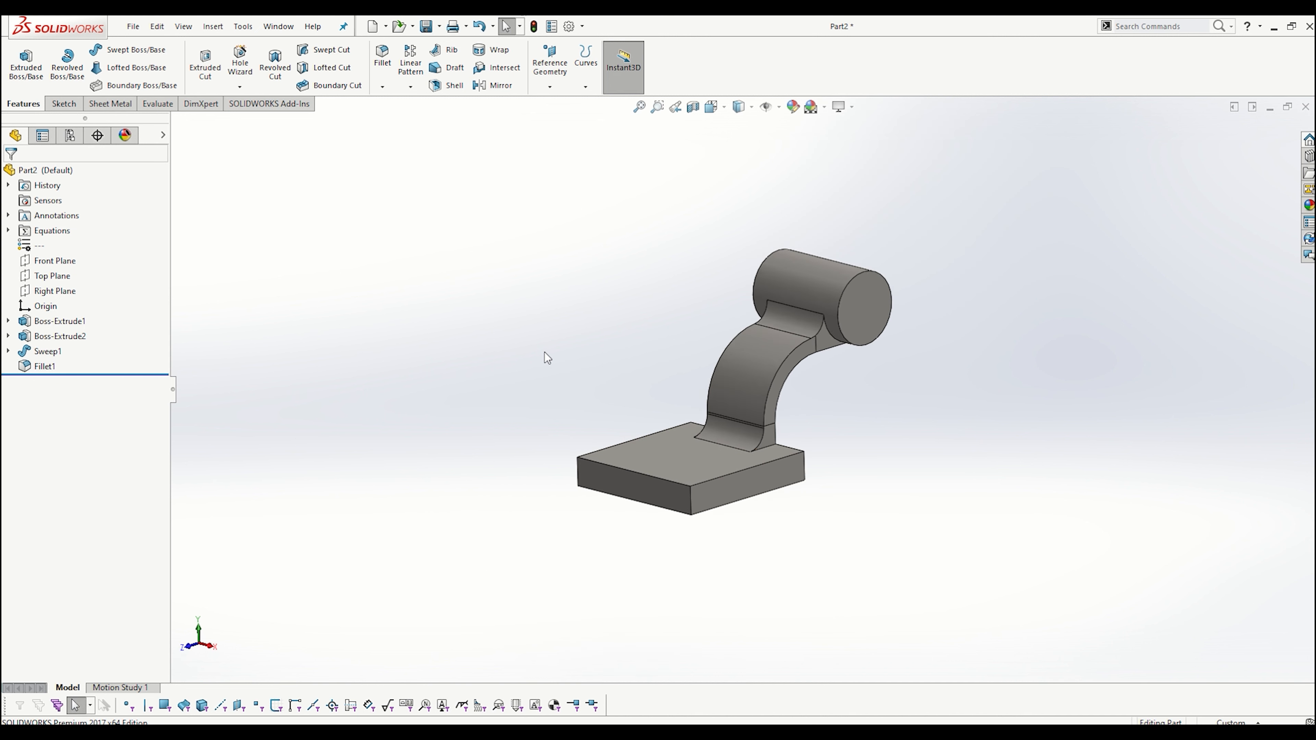
key(ctrl+7)
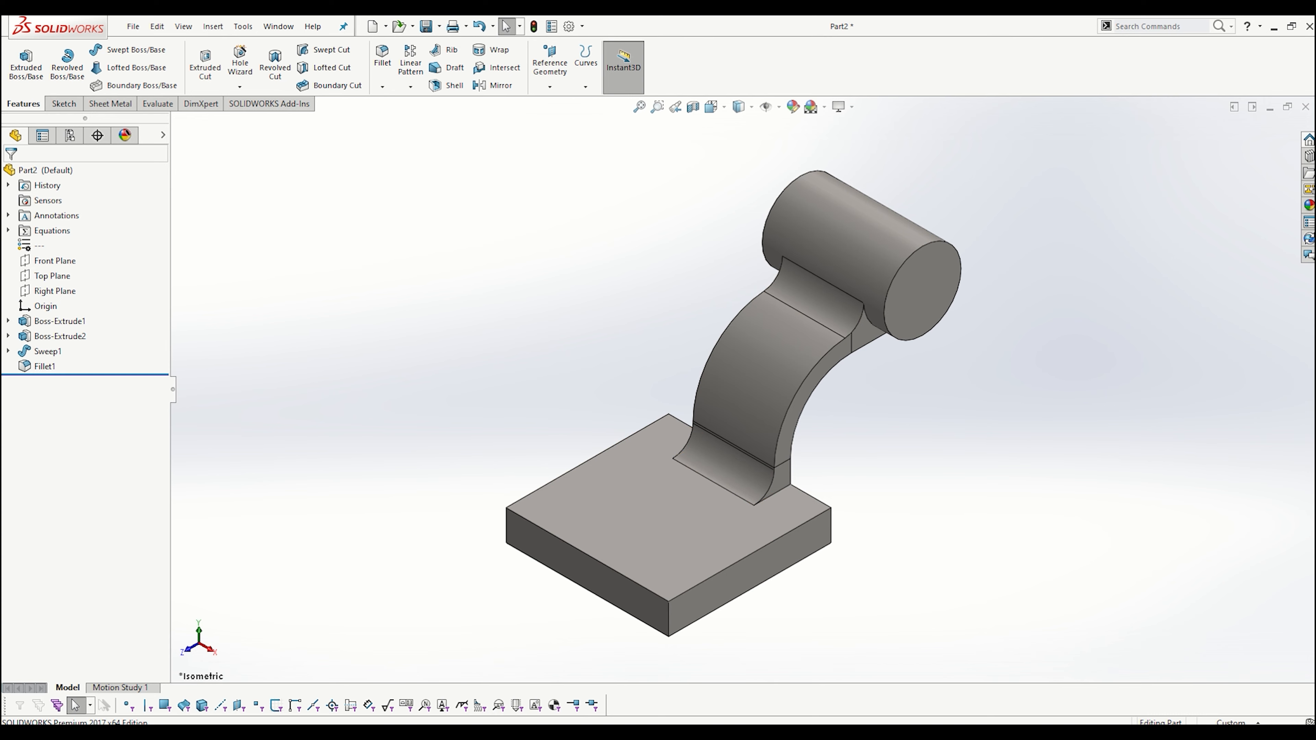
- Consult the reference drawing and start a new sketch on the Right Plane, viewed face-on
mouse_move(458, 731)
click(458, 669)
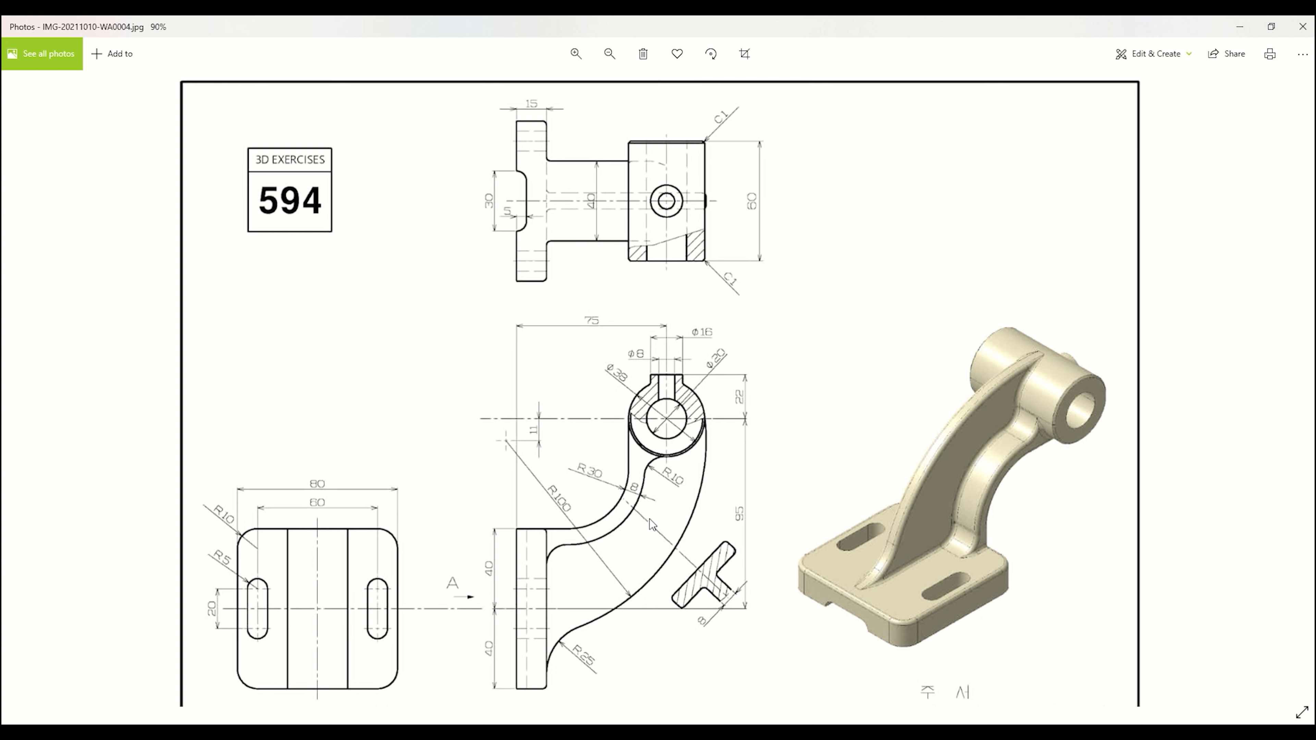
click(1246, 26)
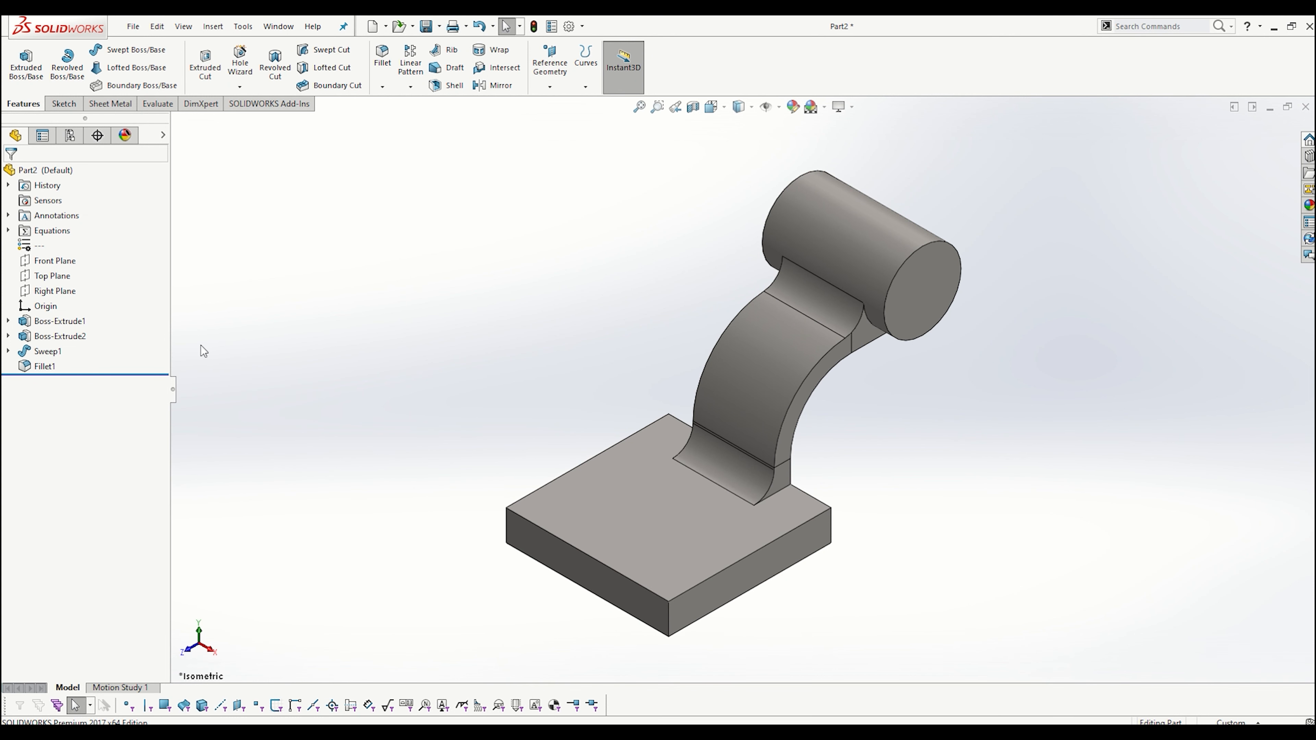
middle_drag(549, 341, 487, 283)
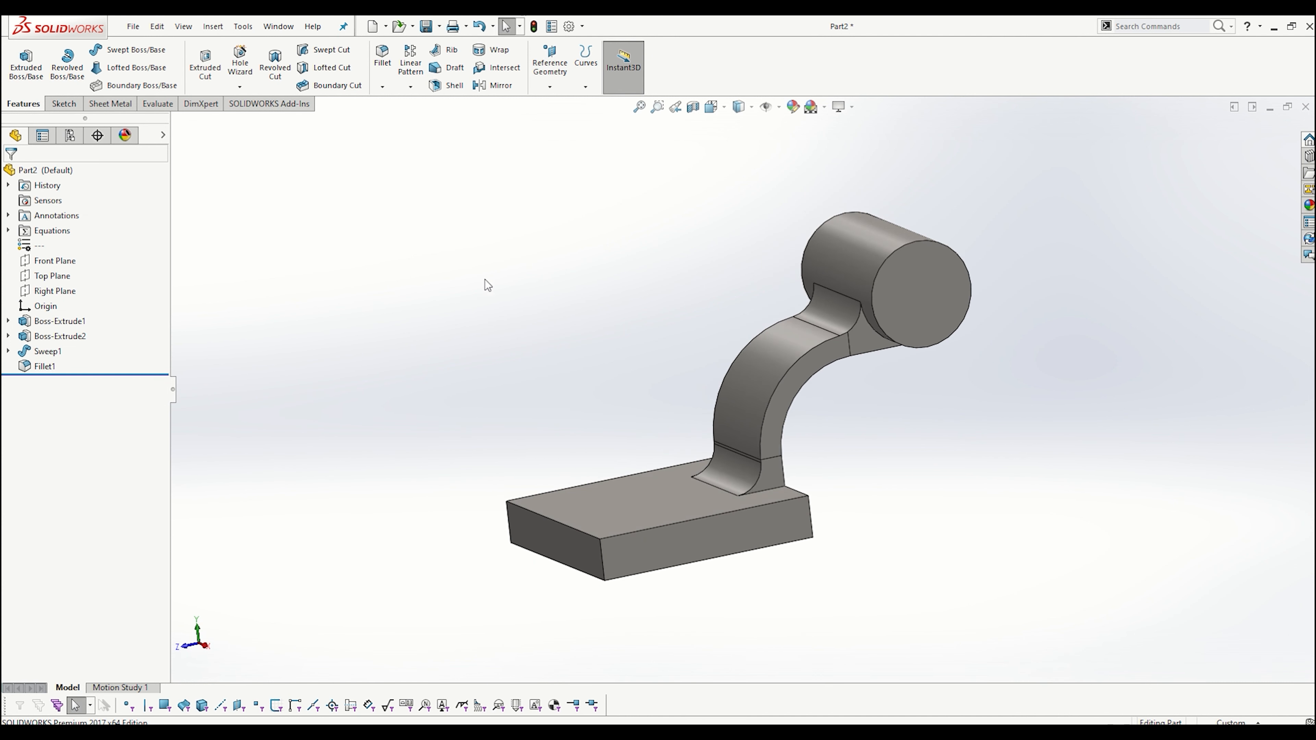
click(62, 293)
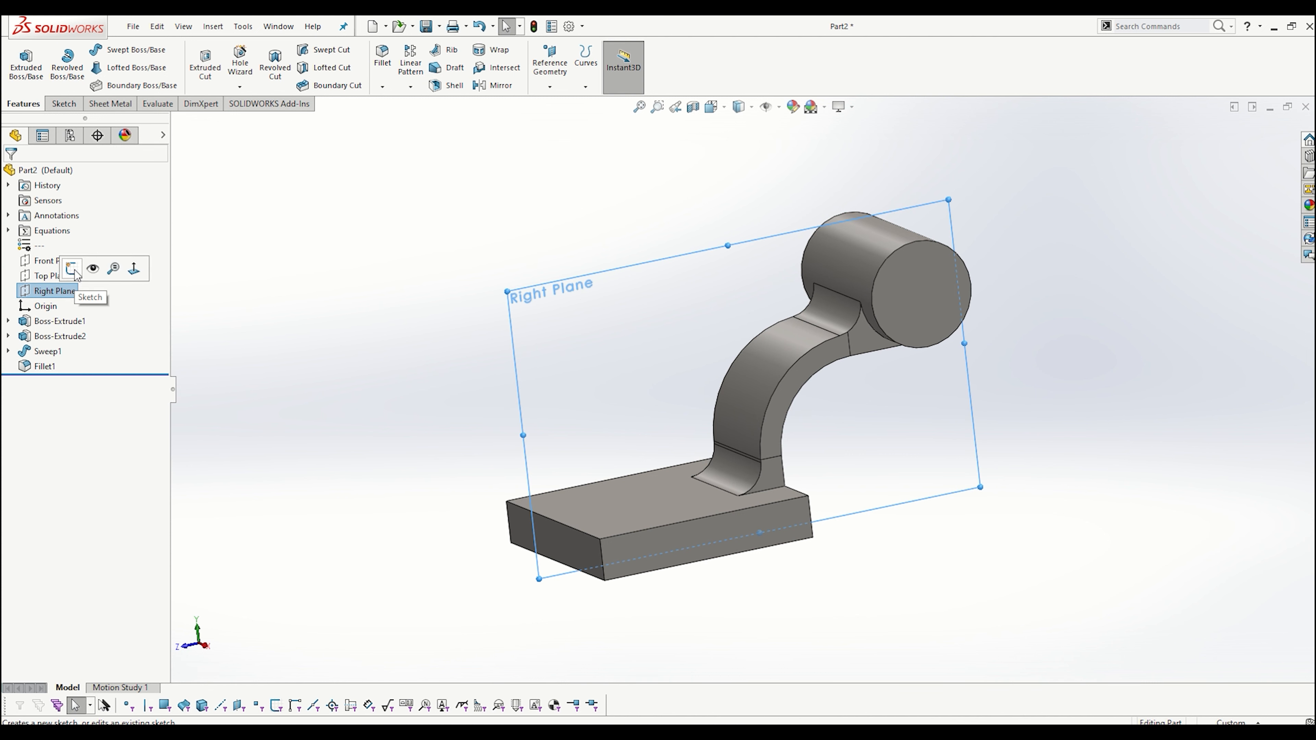
click(77, 272)
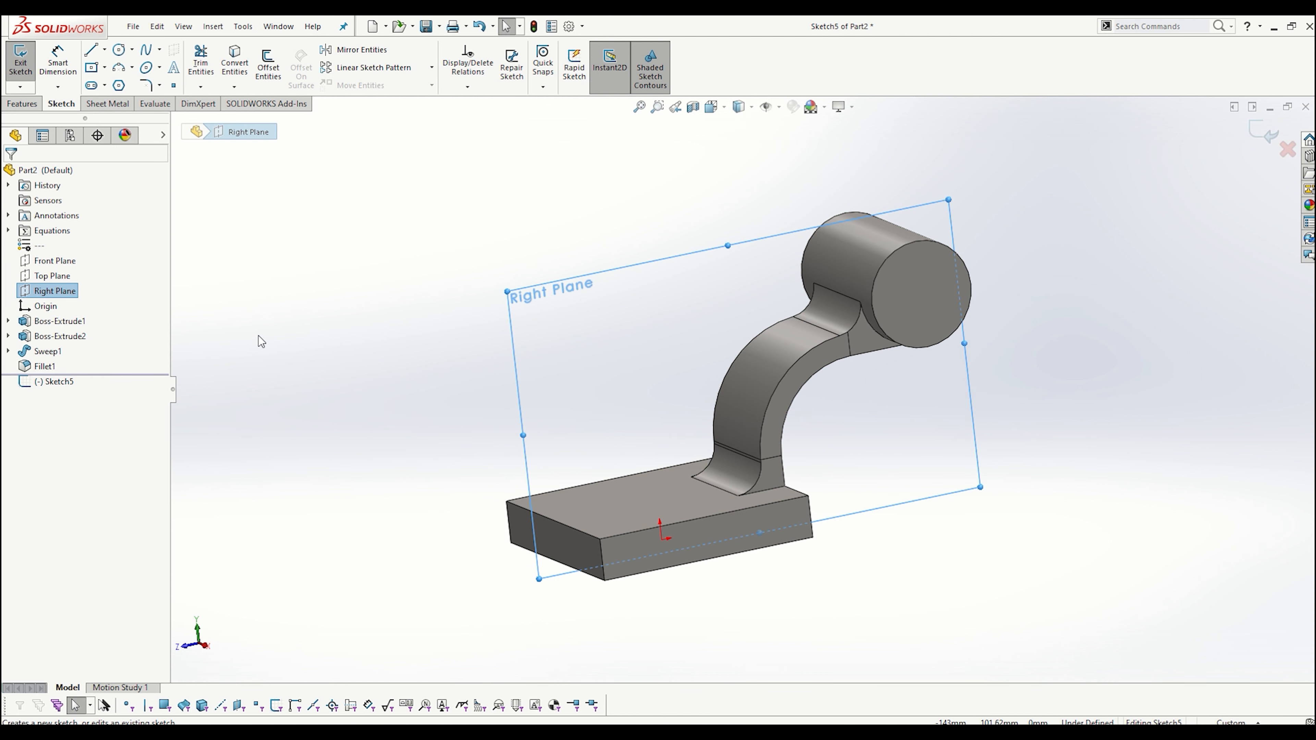
key(ctrl+8)
click(257, 357)
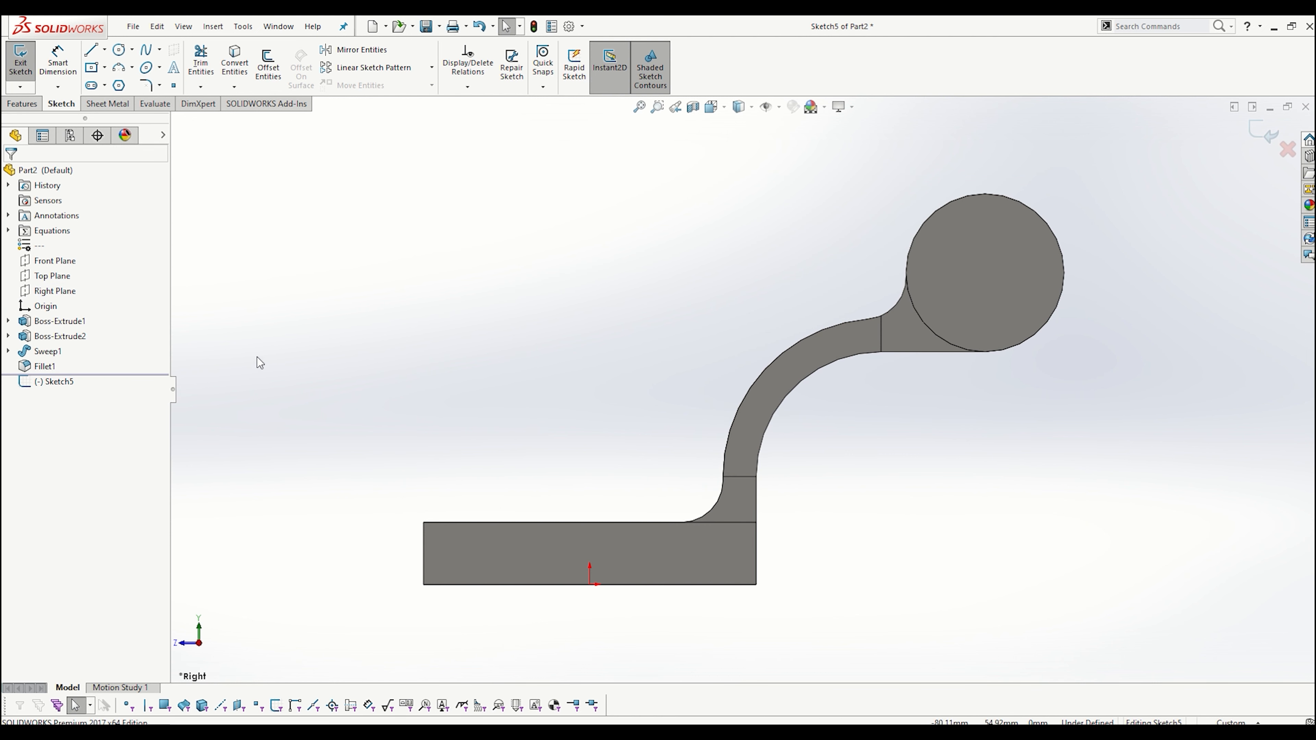
- Sketch a three-point arc of about 90 mm radius from the base plate's top edge to the top of the cylinder's outline
click(118, 67)
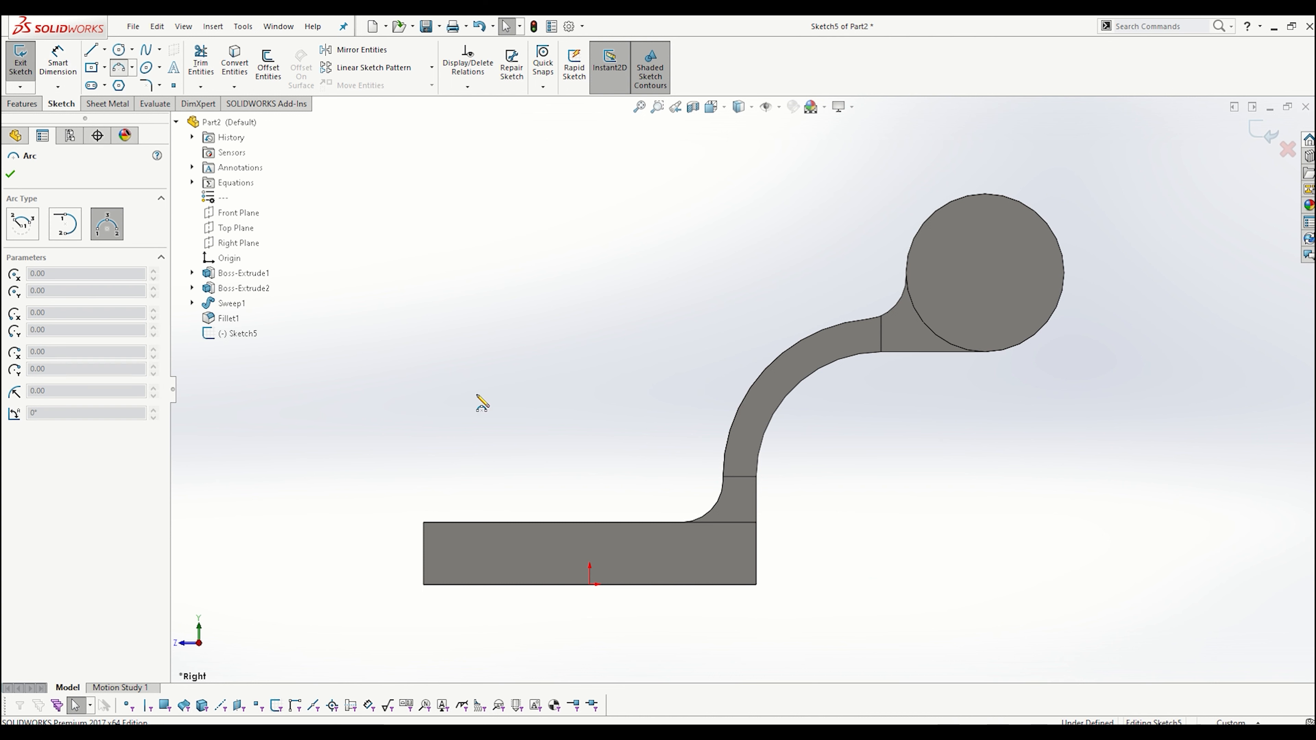
click(517, 522)
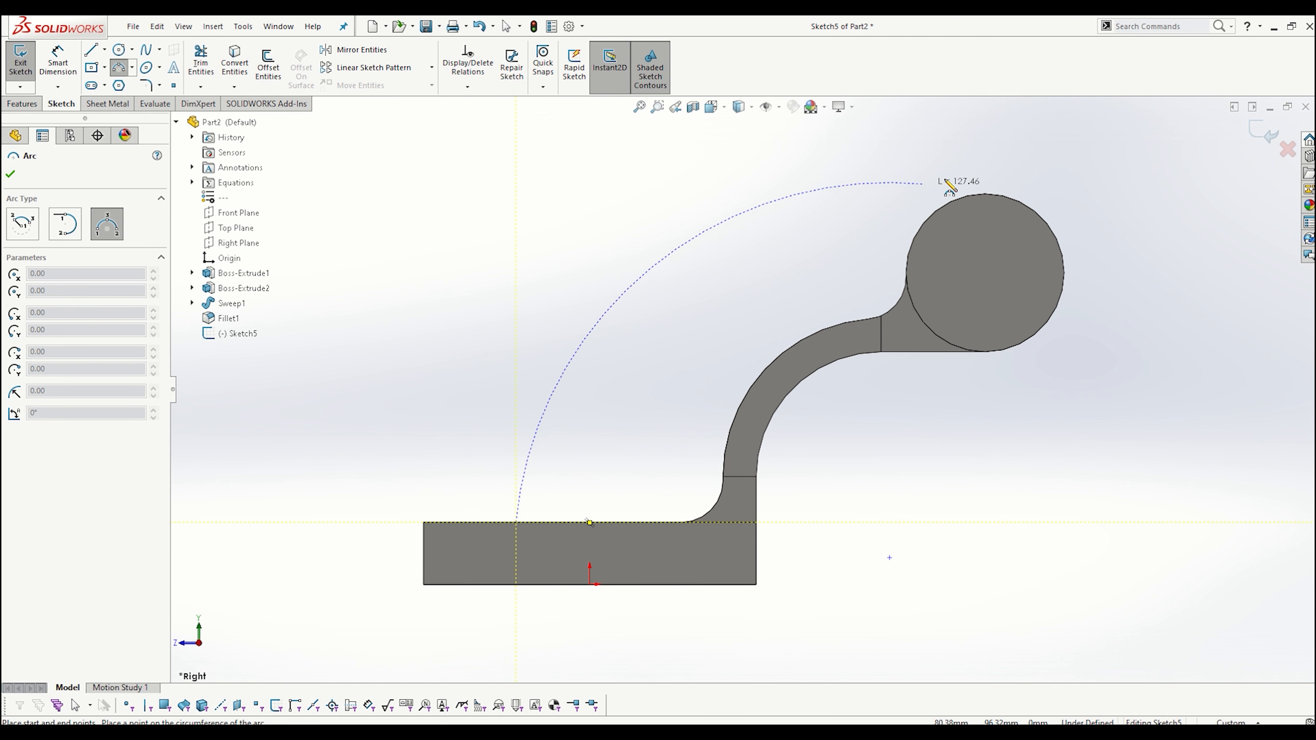
click(970, 195)
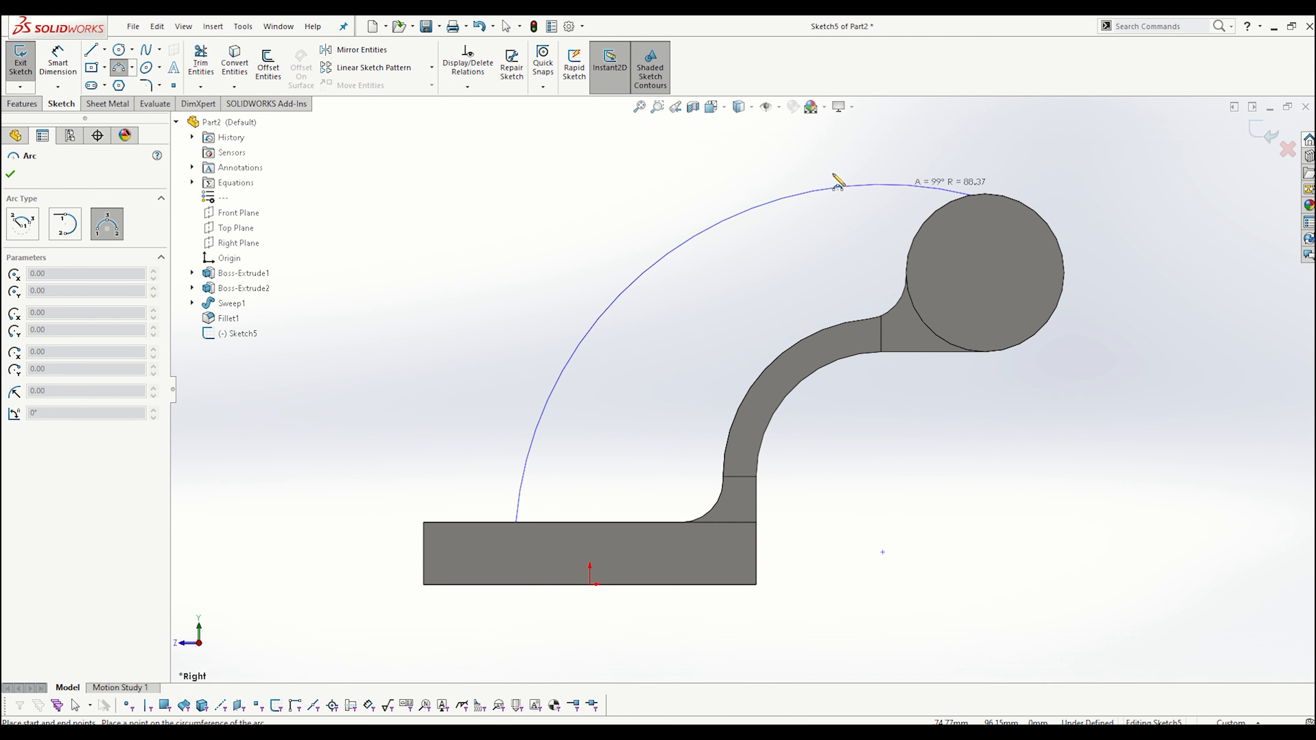
click(669, 257)
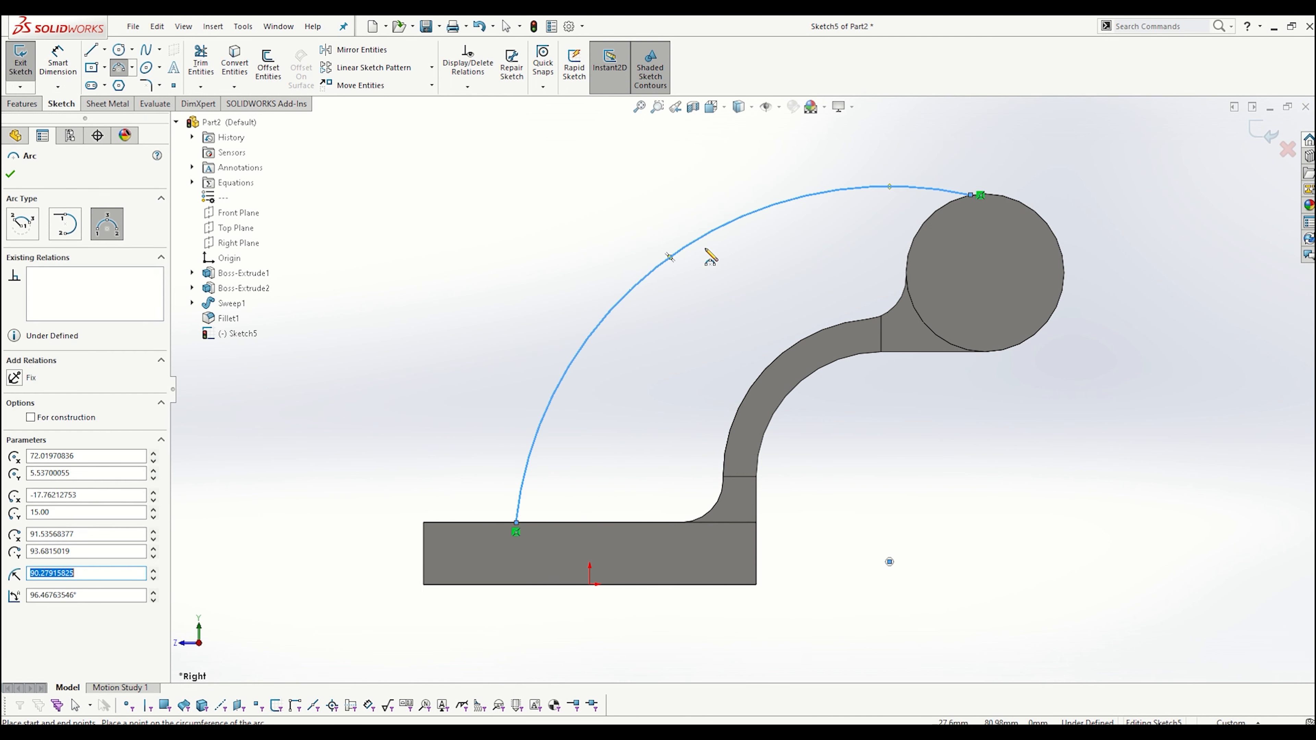
- Dimension the arc's radius and set it to 100 mm
click(58, 65)
click(627, 294)
click(534, 236)
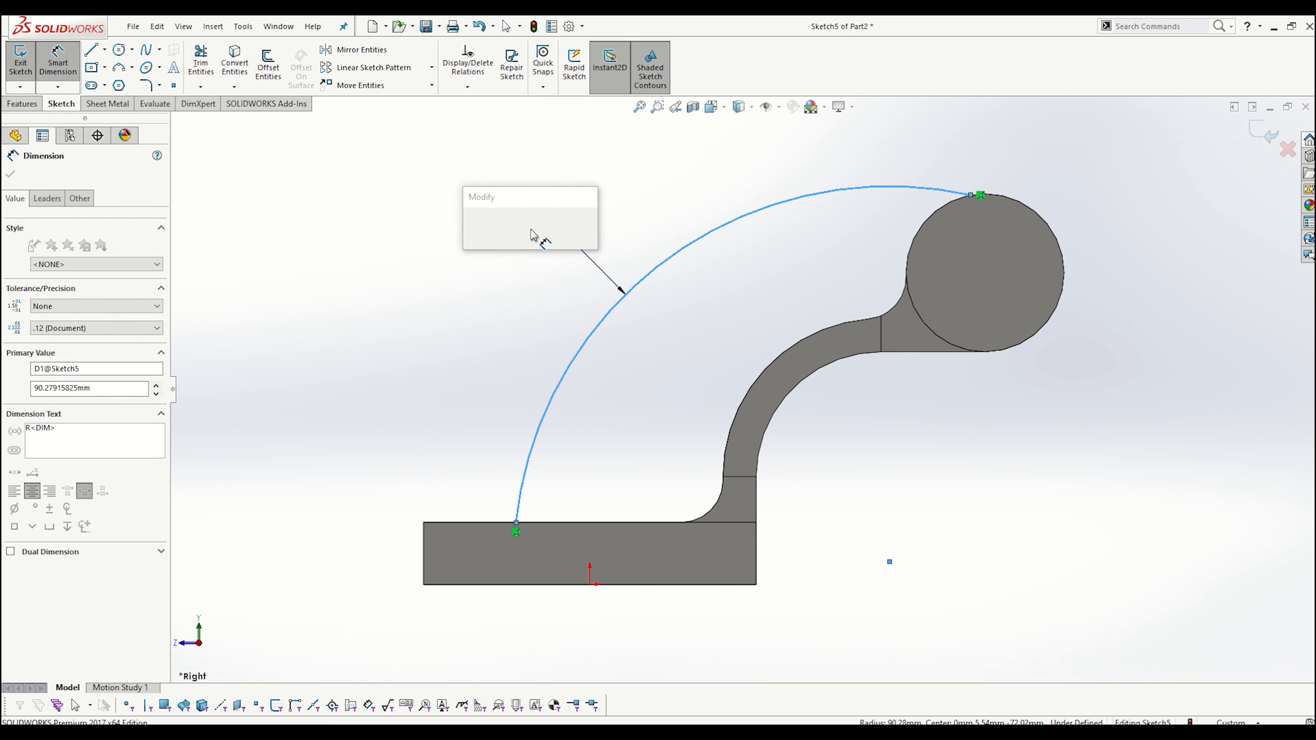
text(100)
key(Return)
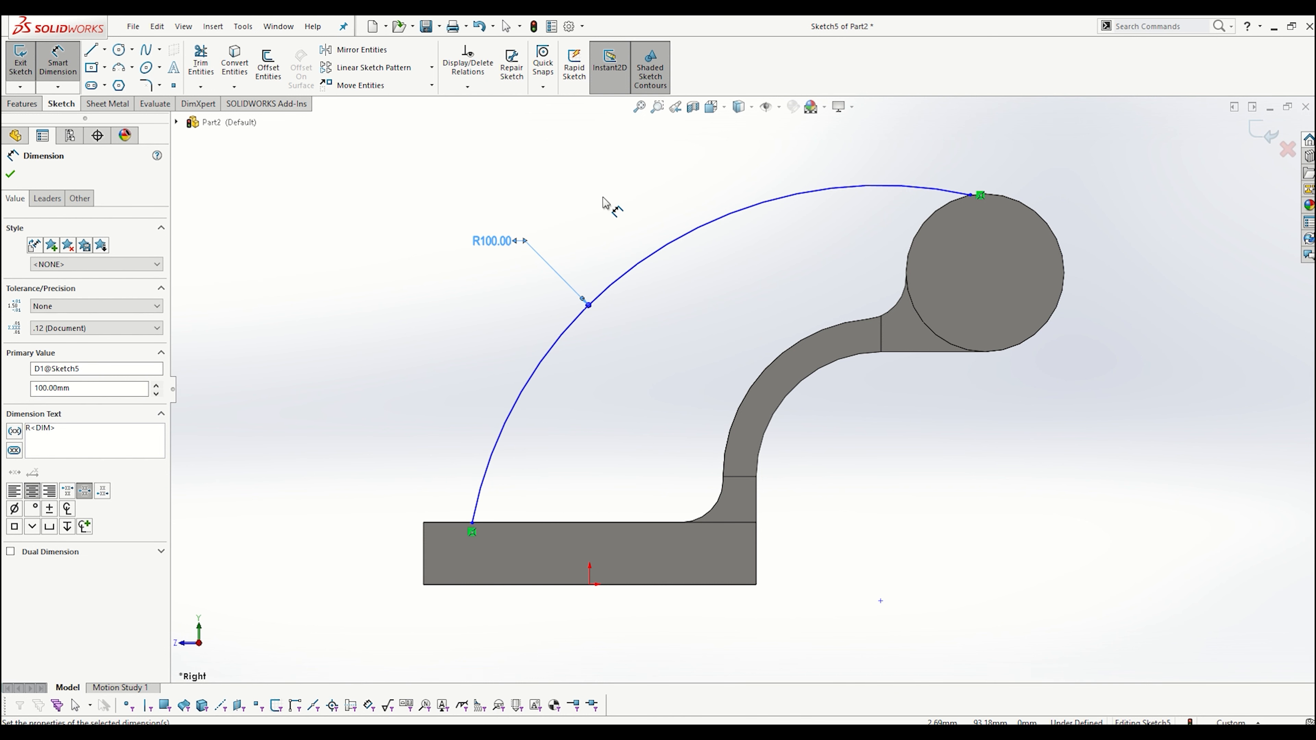
- Check the reference drawing and add a horizontal centerline from the origin past the cylinder and a vertical one down from the cylinder's centre
click(881, 732)
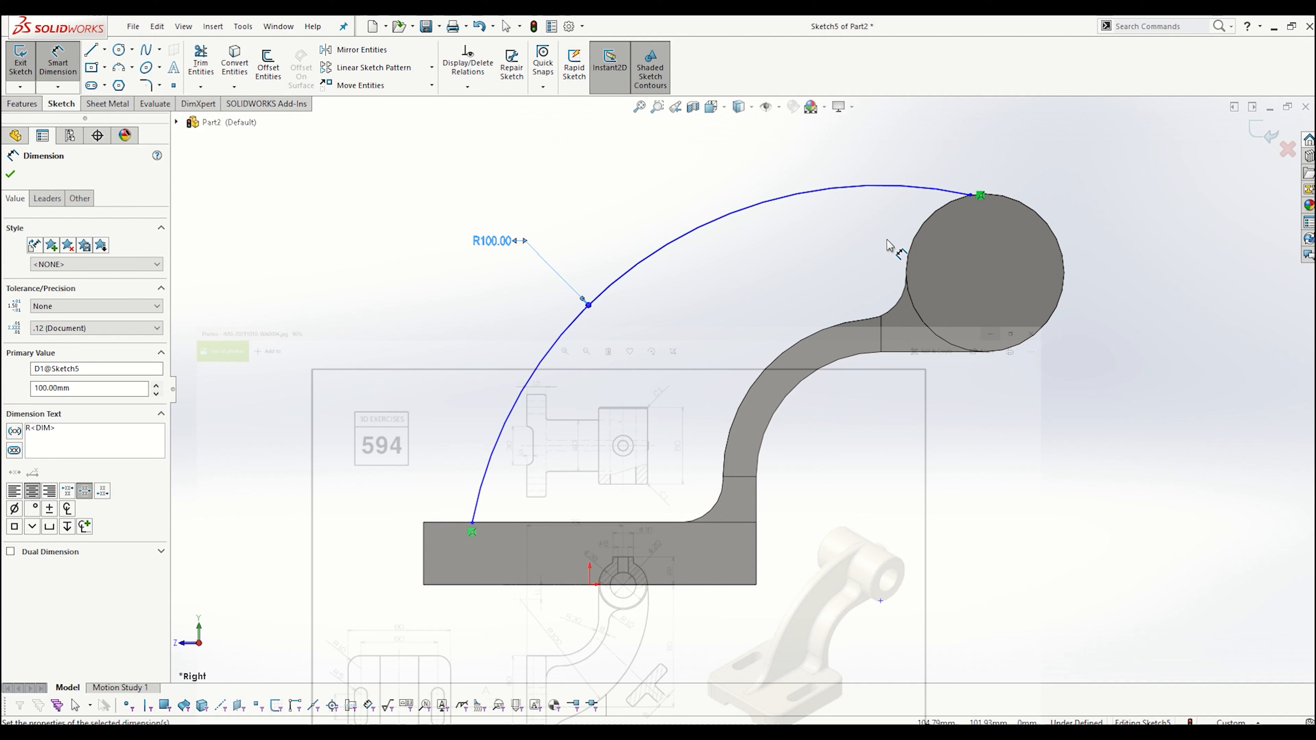
click(104, 50)
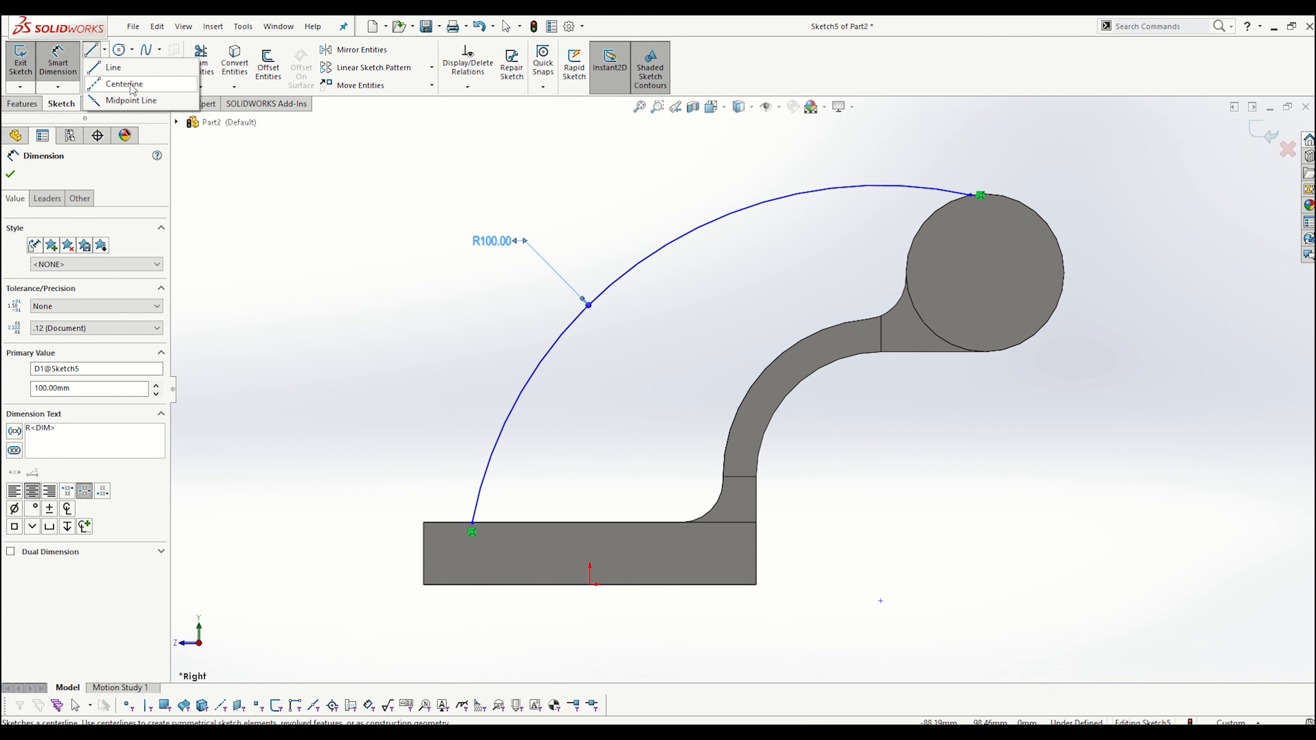
click(124, 80)
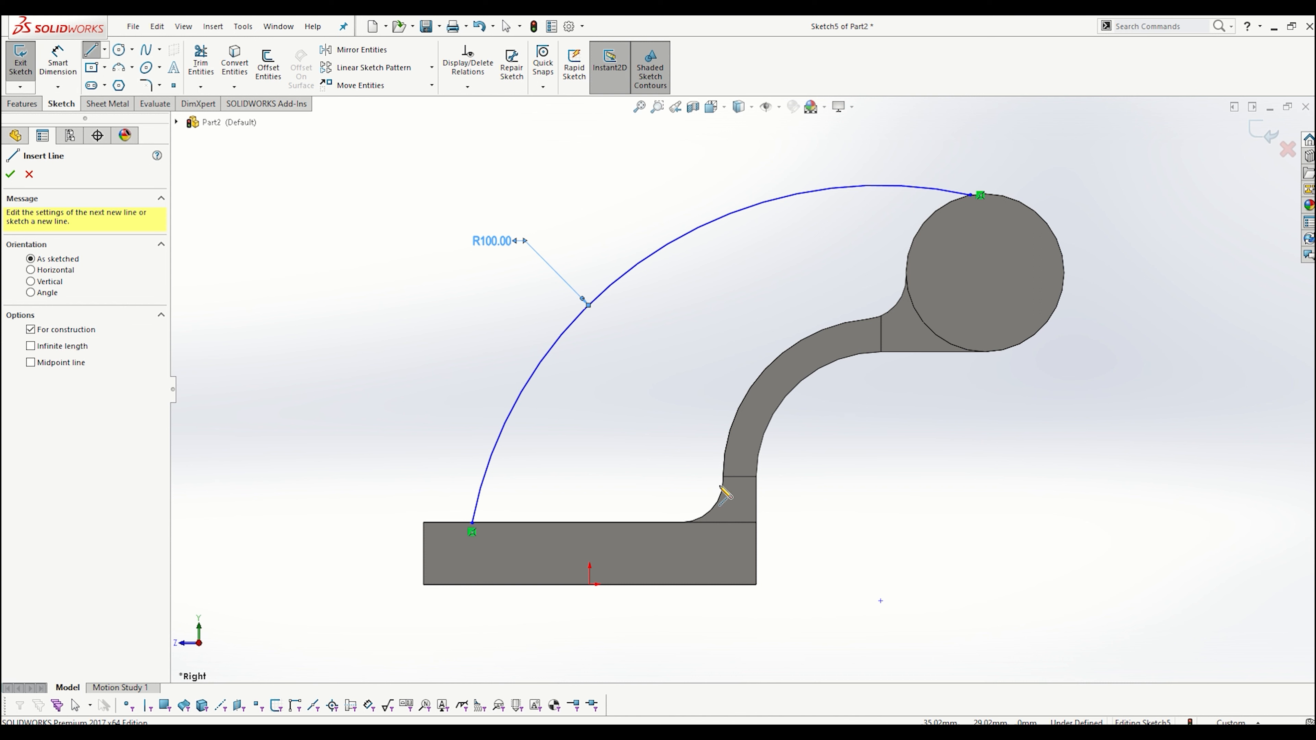
click(596, 585)
double_click(1166, 585)
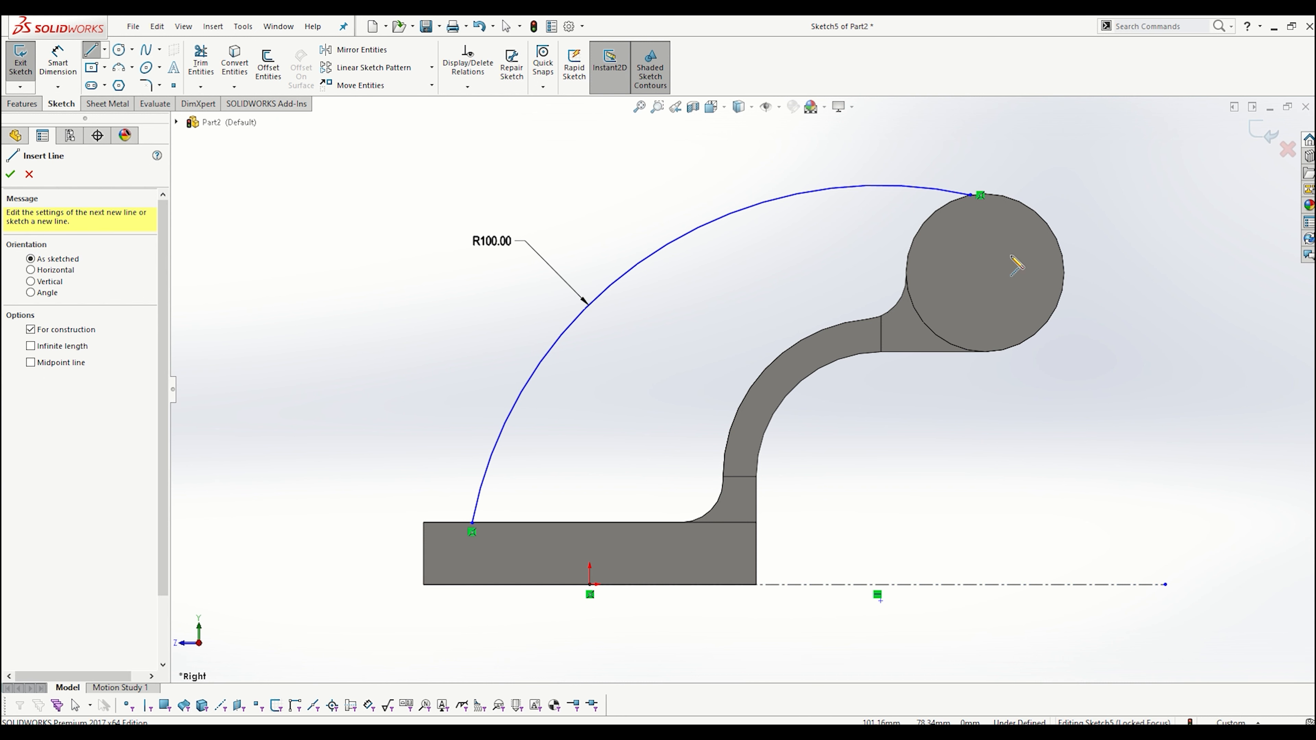
click(985, 273)
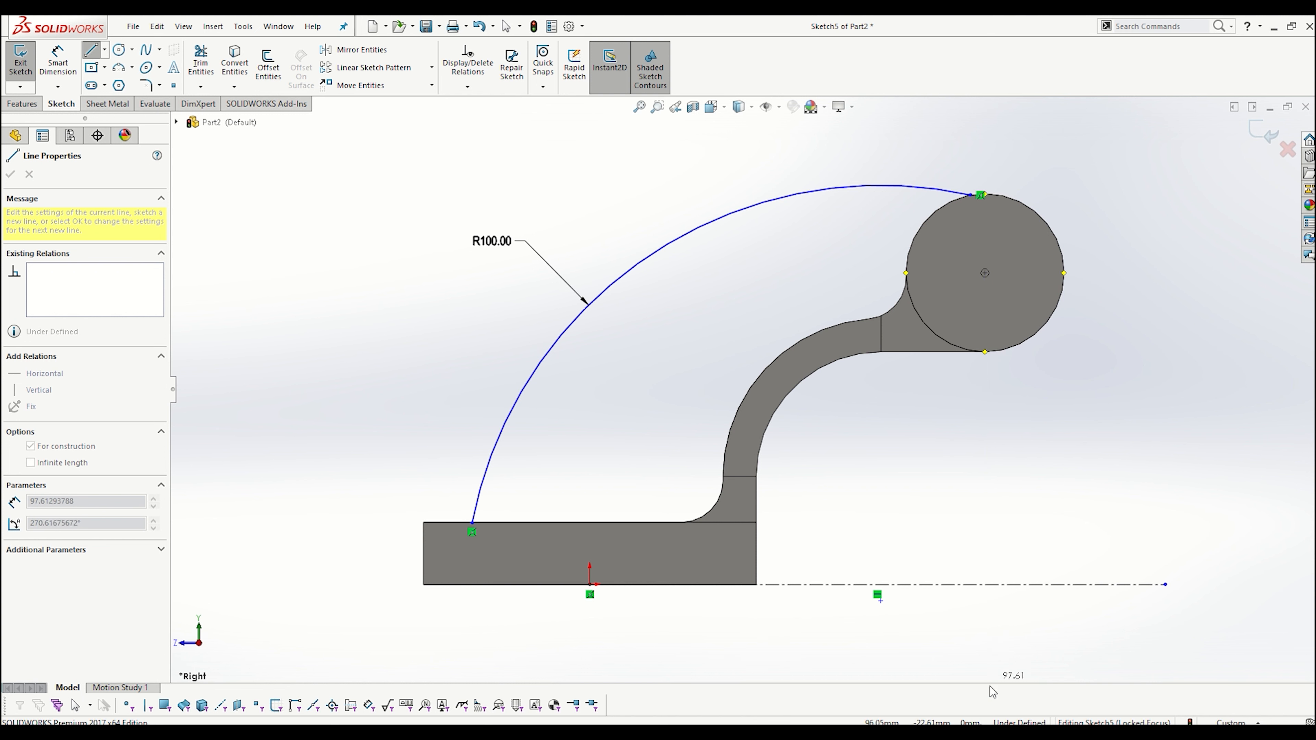
click(985, 661)
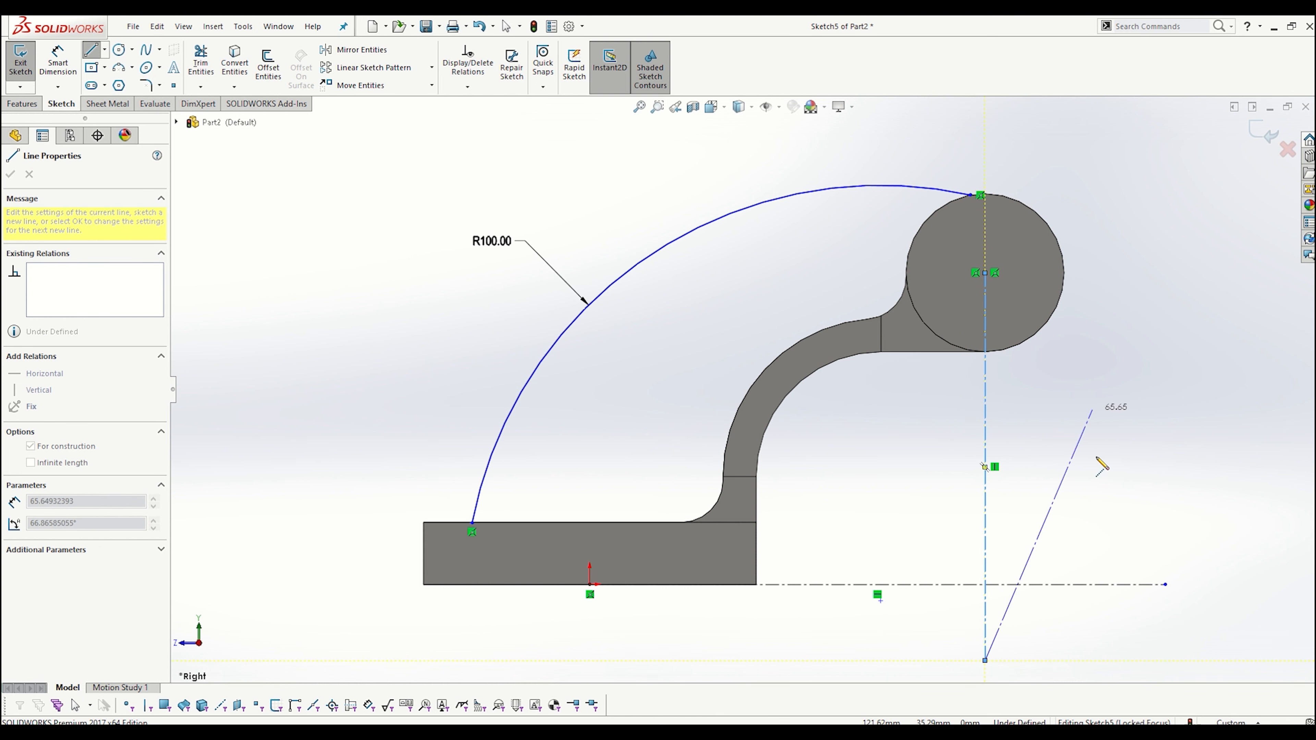
key(Escape)
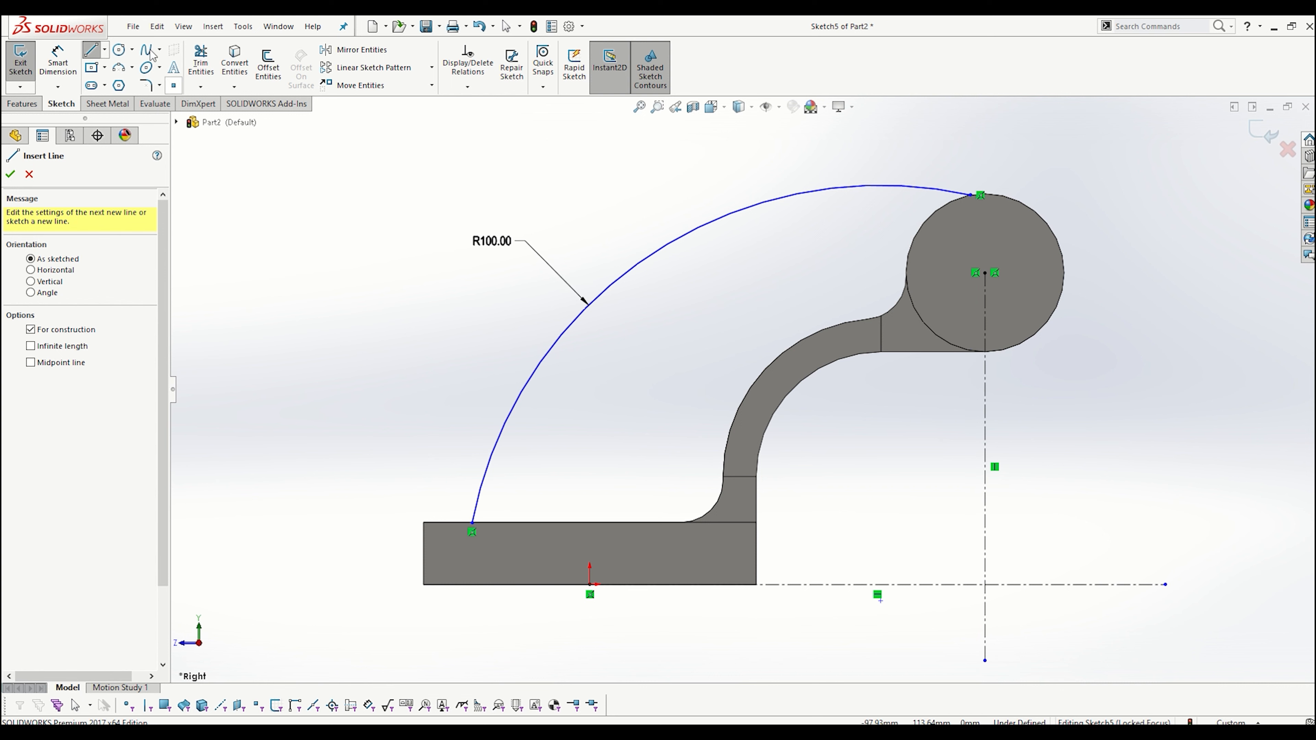
- Dimension the arc's centre point 11 mm from the vertical centerline
click(58, 62)
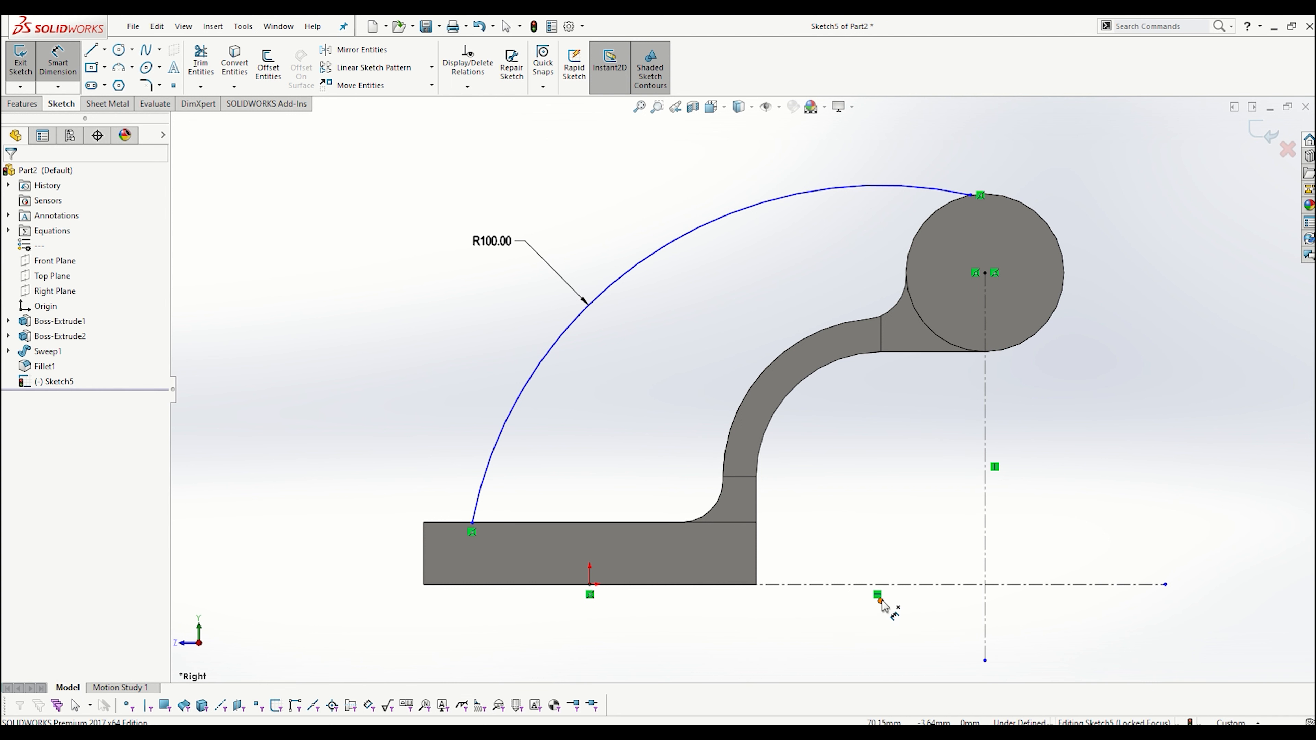
click(880, 601)
click(985, 630)
click(926, 657)
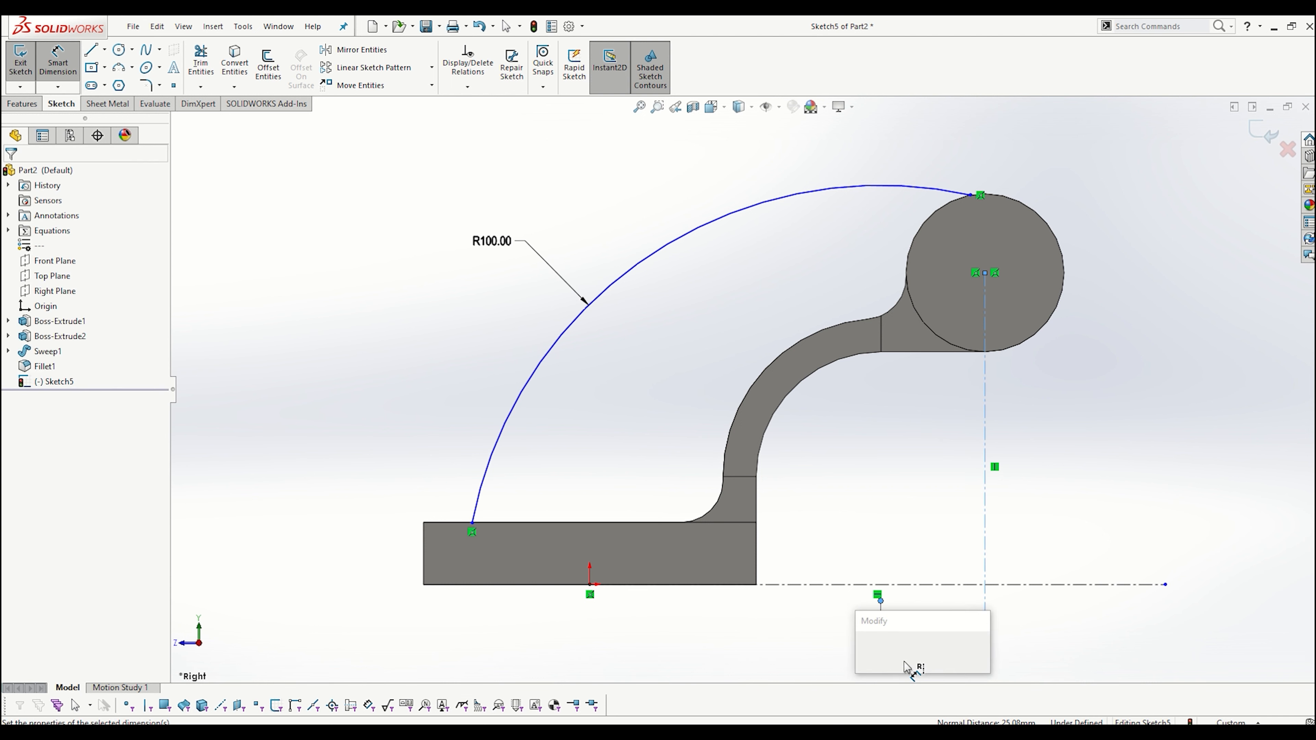
text(11)
key(Return)
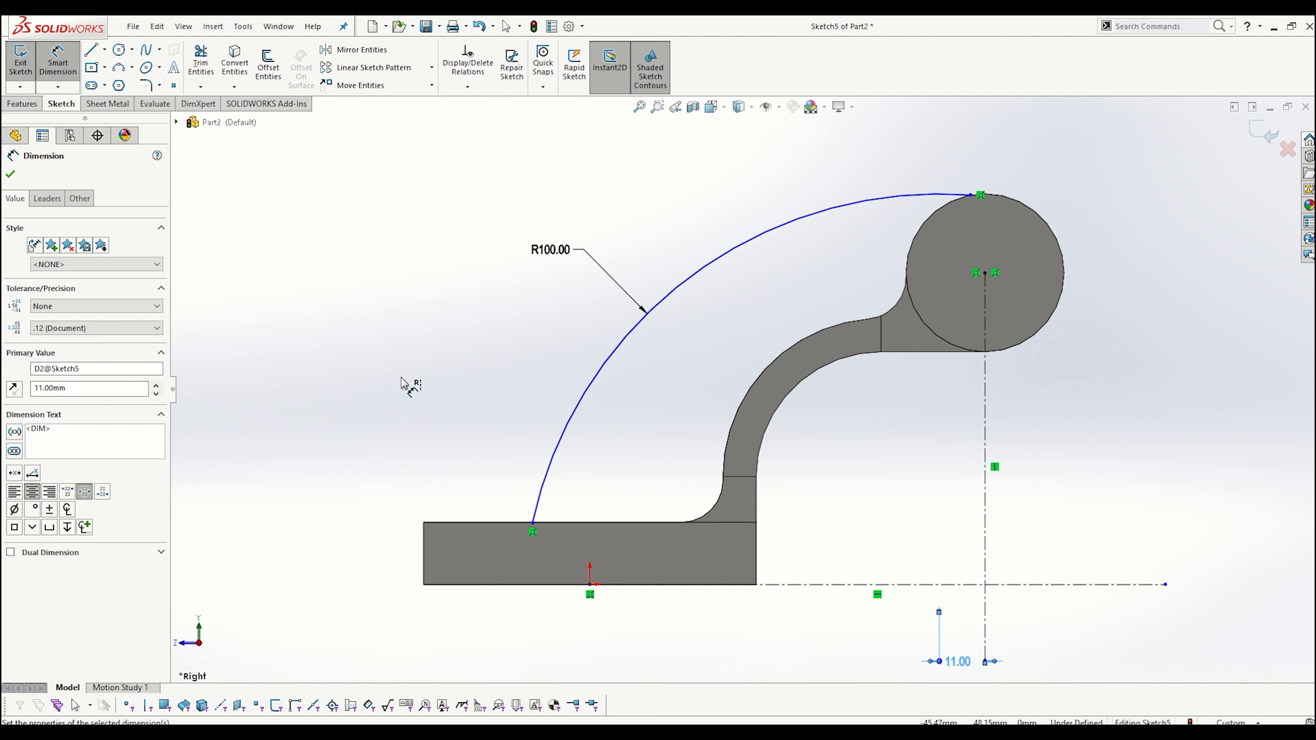
key(Escape)
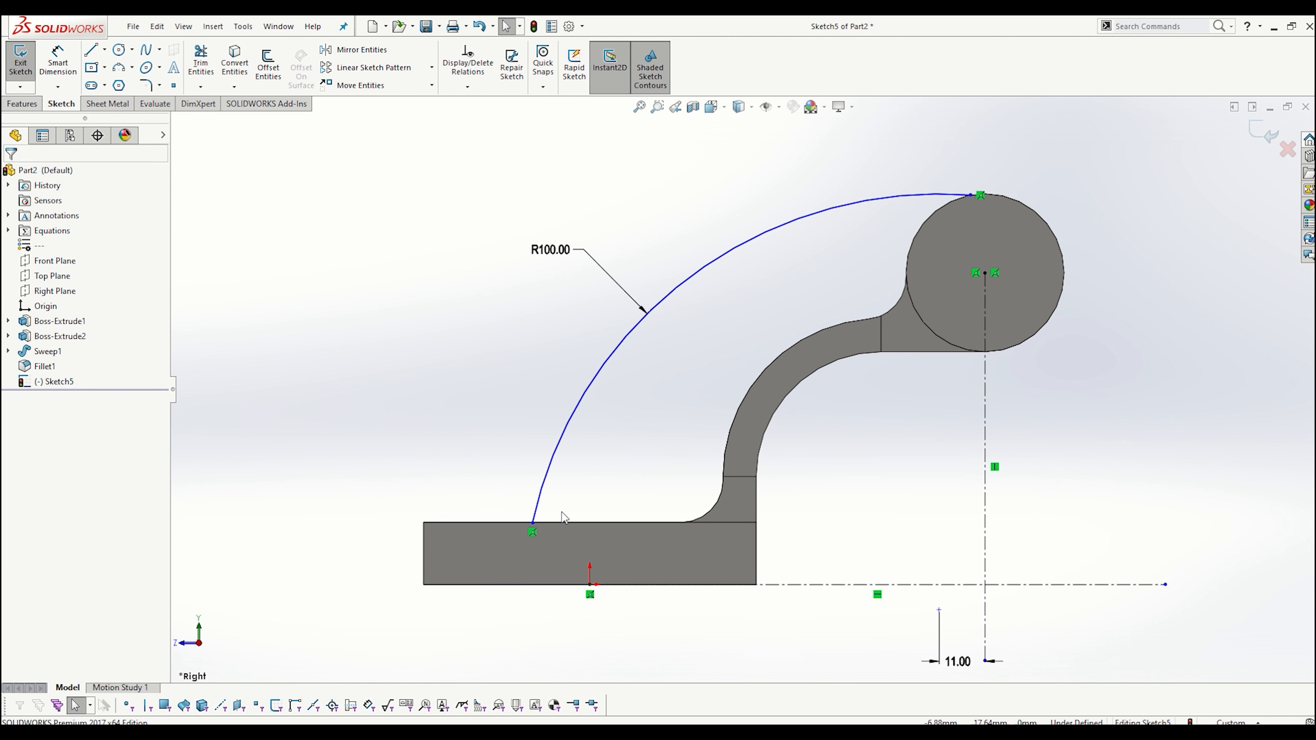
- Exit and reopen the arc's sketch, and move the arc's upper endpoint along the cylinder's outline toward the arm
click(533, 523)
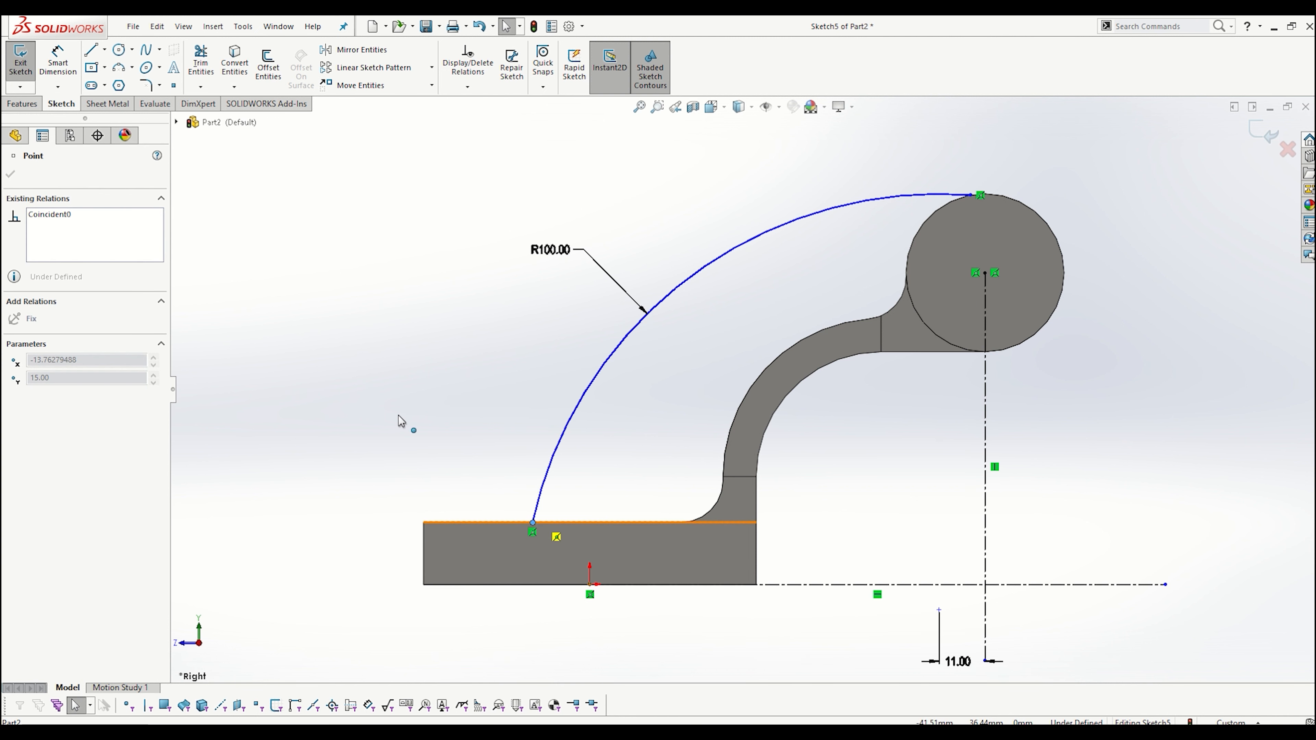
click(20, 61)
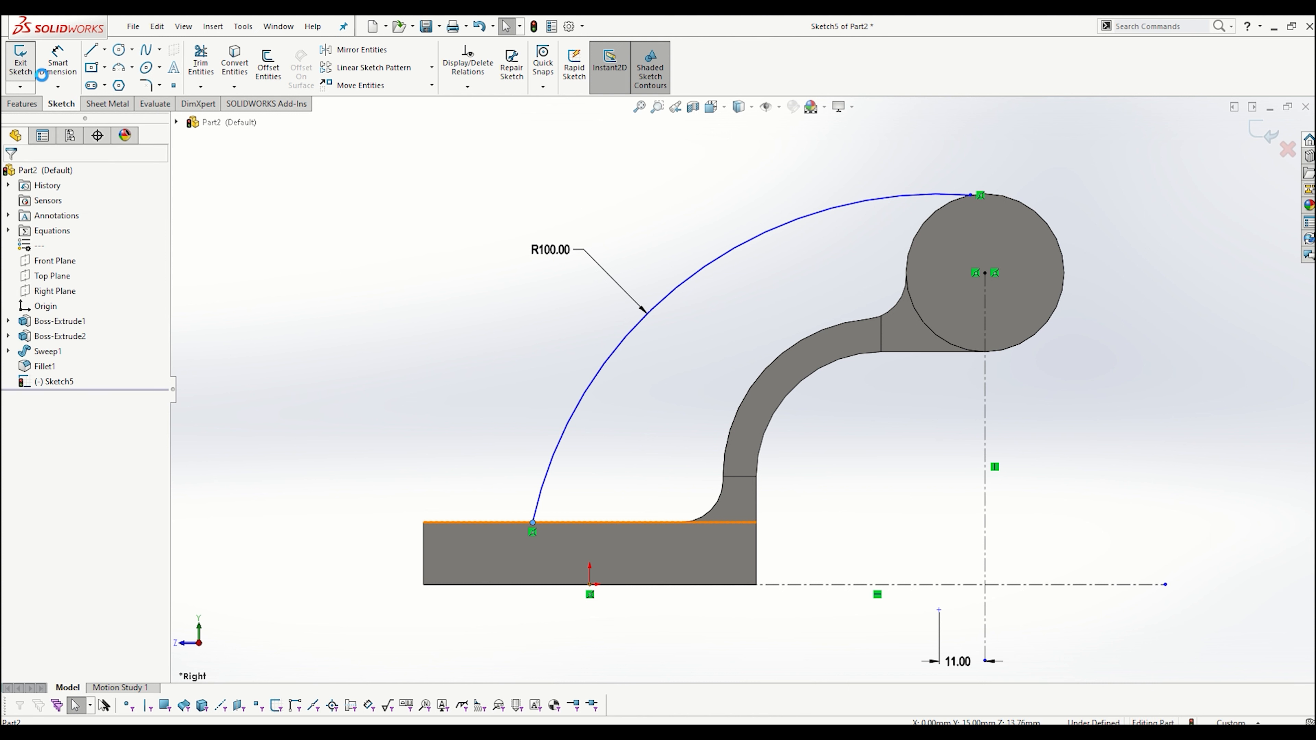
double_click(669, 293)
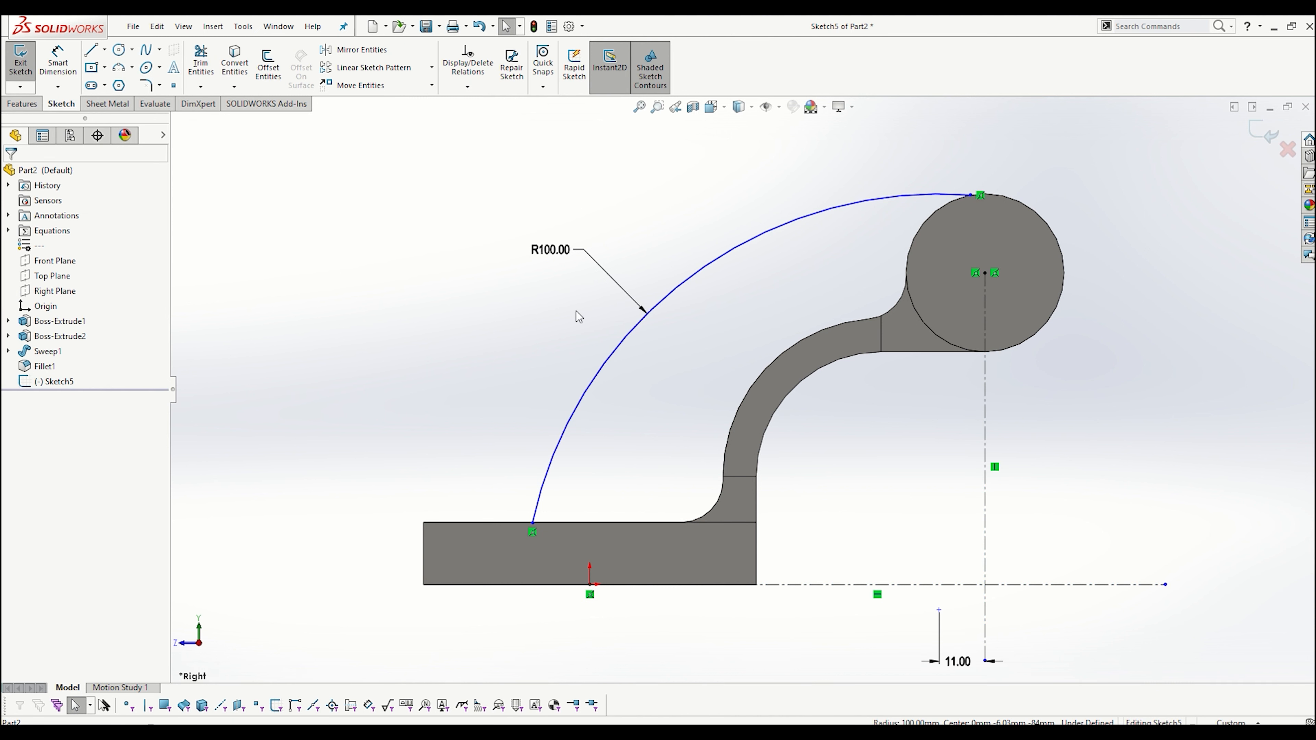
drag(979, 197, 927, 208)
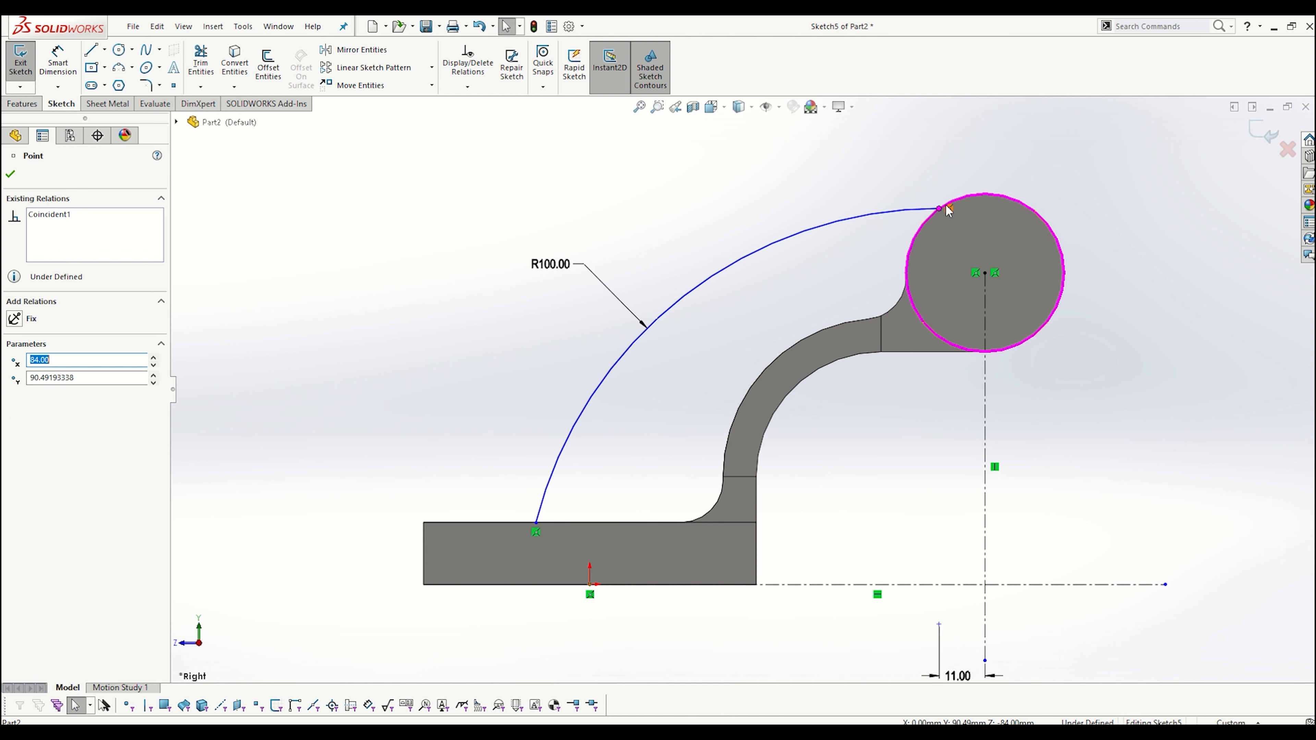
click(844, 178)
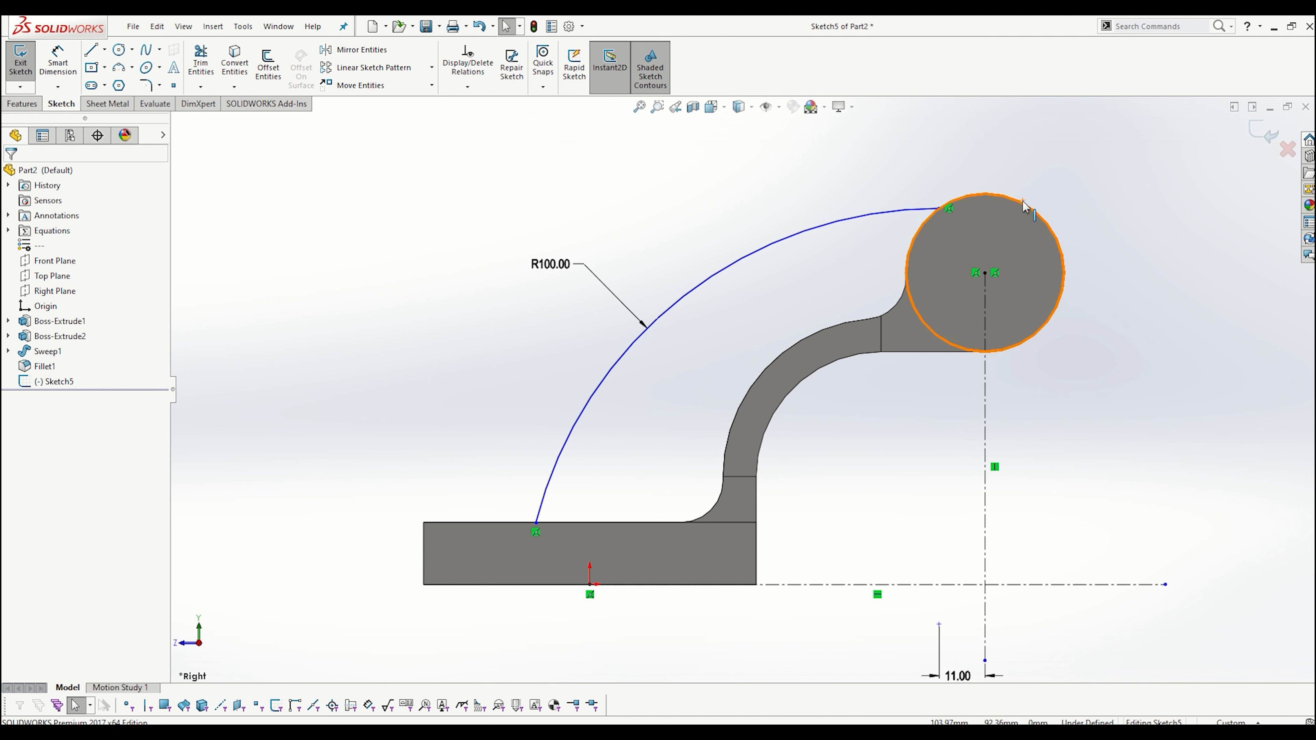
- Add a tangent relation between the 100 mm arc and the cylinder's circular edge, and clear the selection
click(933, 213)
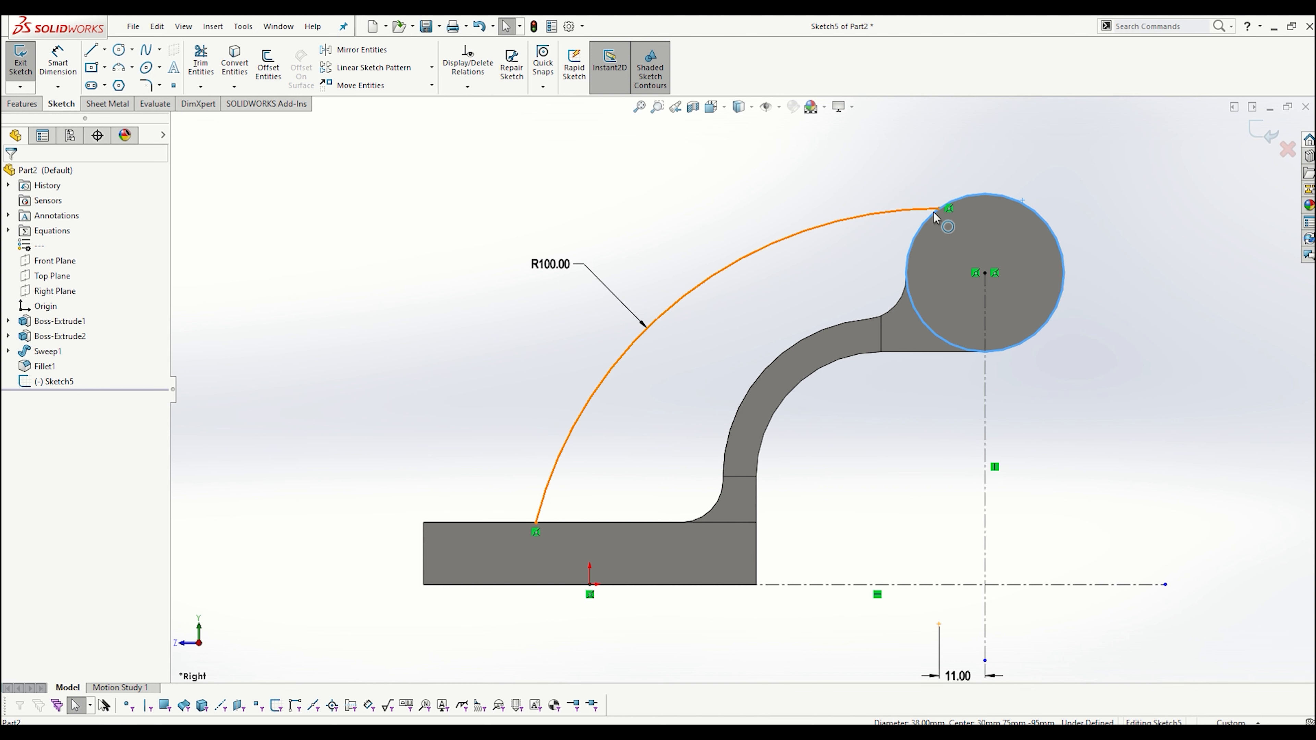
click(865, 214)
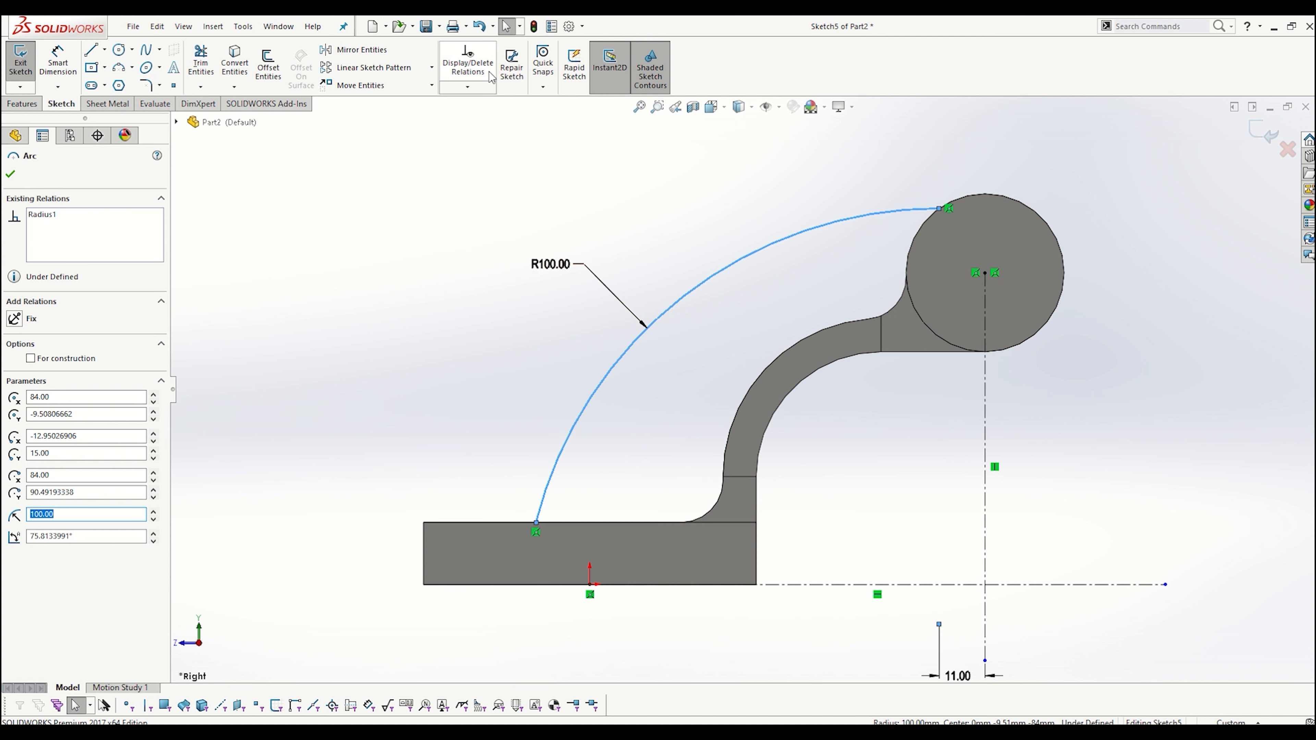
click(467, 86)
click(485, 119)
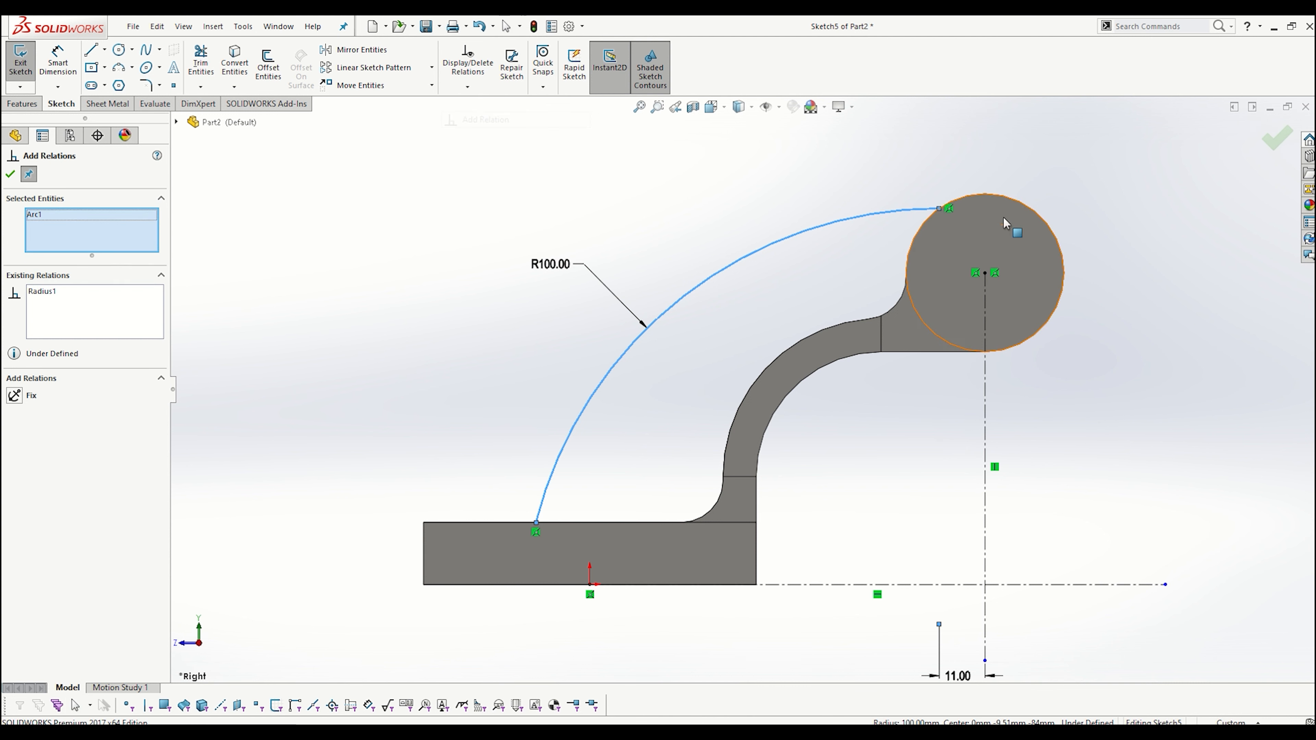
click(998, 195)
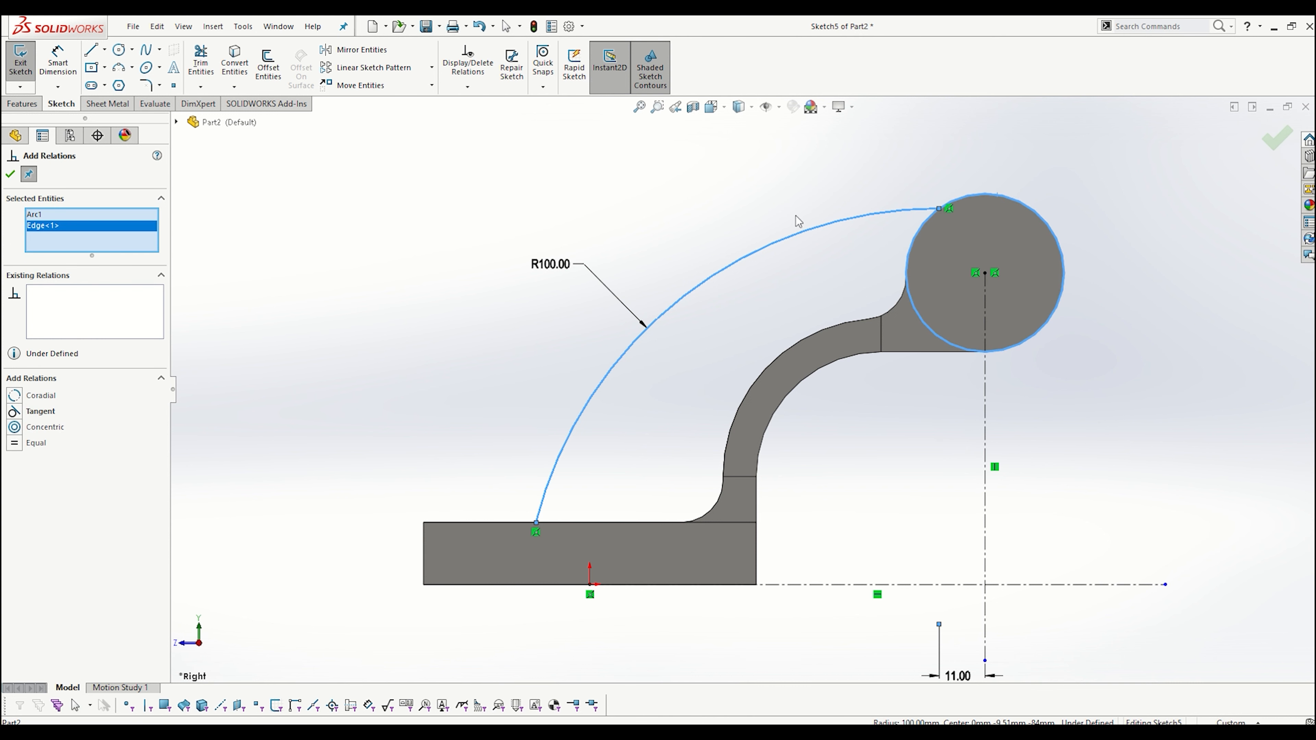
click(21, 411)
click(13, 174)
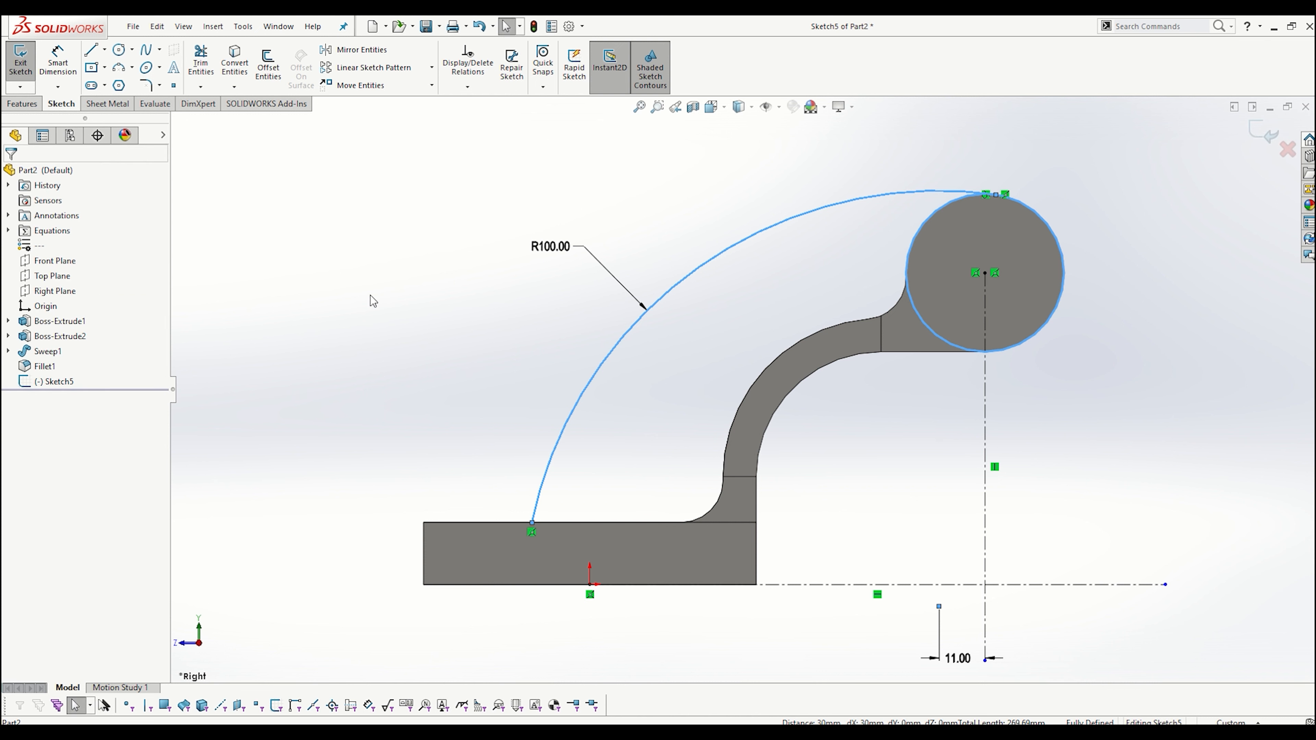
click(1145, 188)
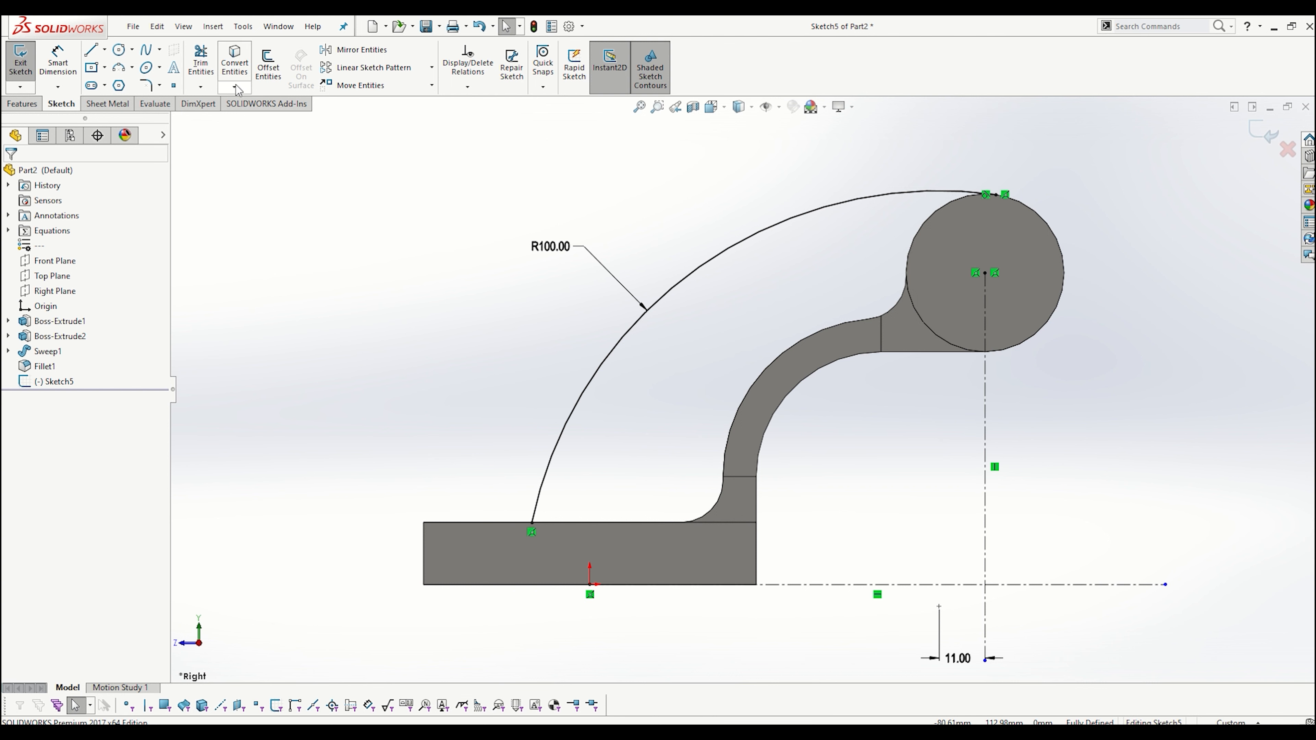
- Convert the base plate's top edge, both fillet arcs, the arm's outer edges and the cylinder's circle into sketch entities
click(234, 61)
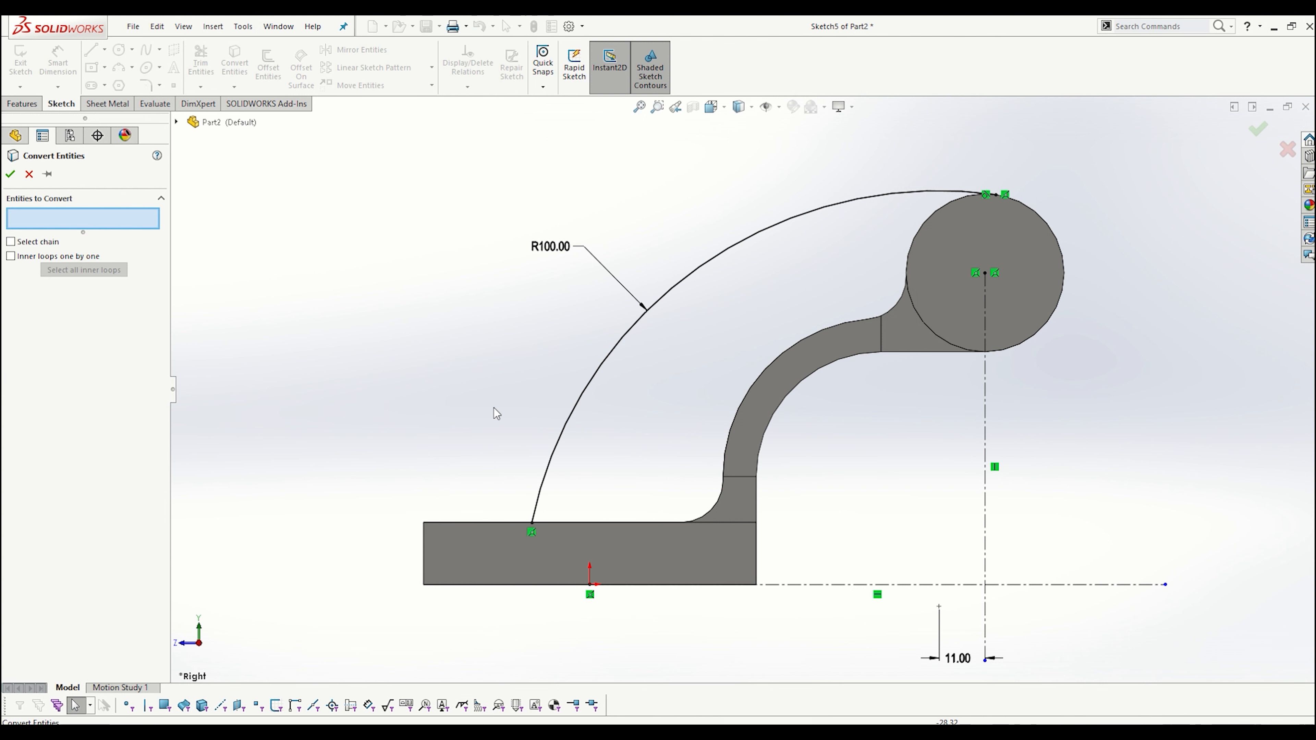
click(583, 521)
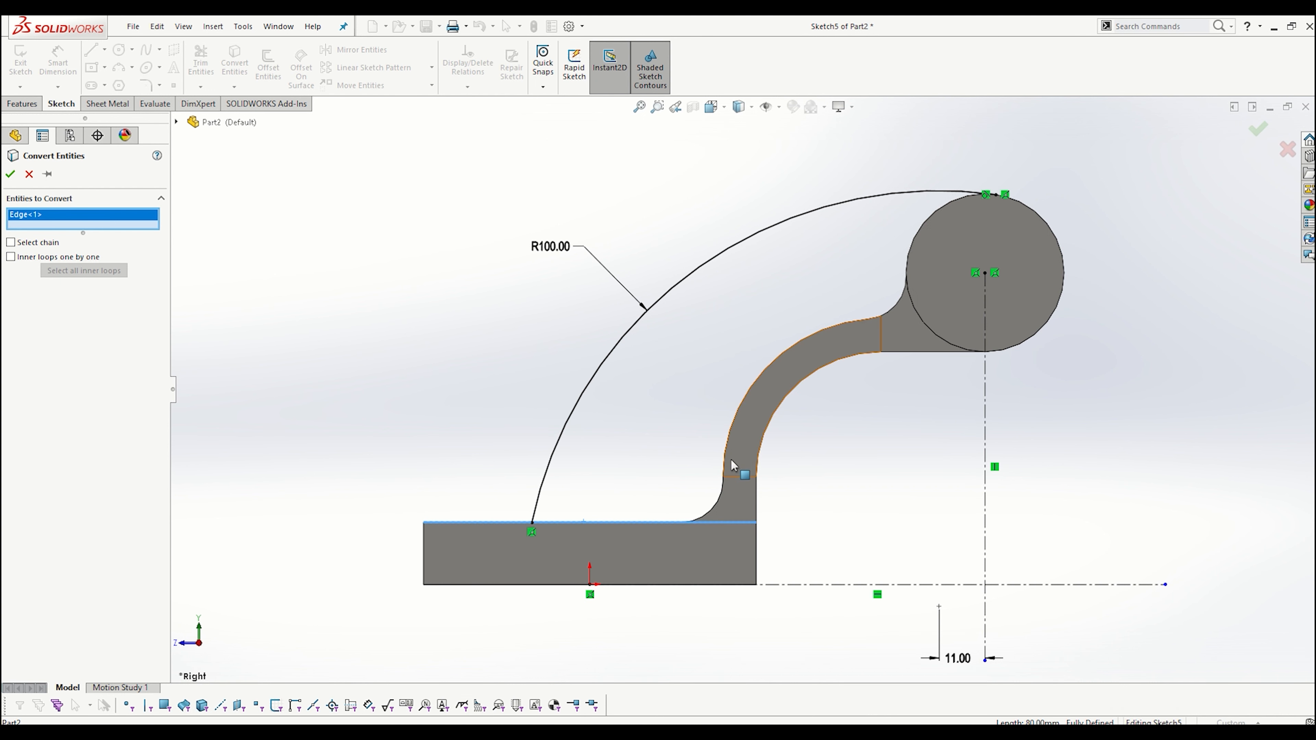
click(721, 505)
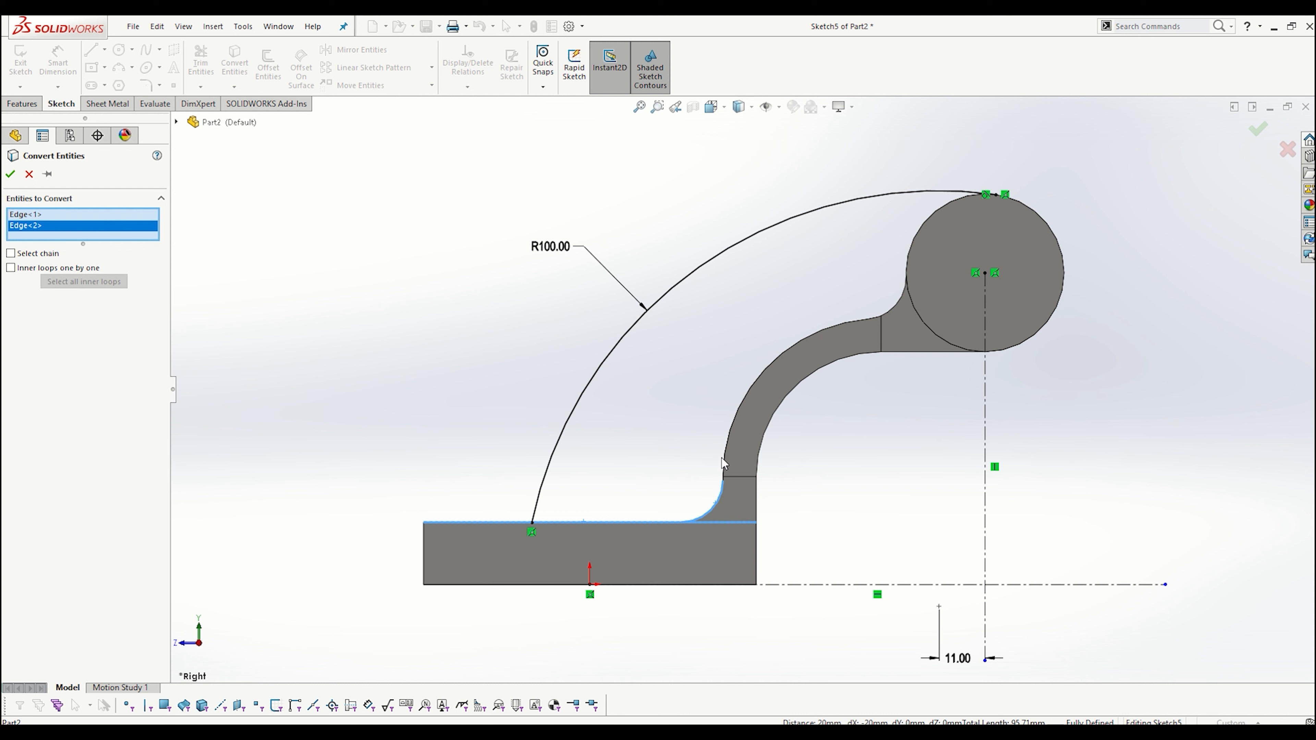
click(725, 459)
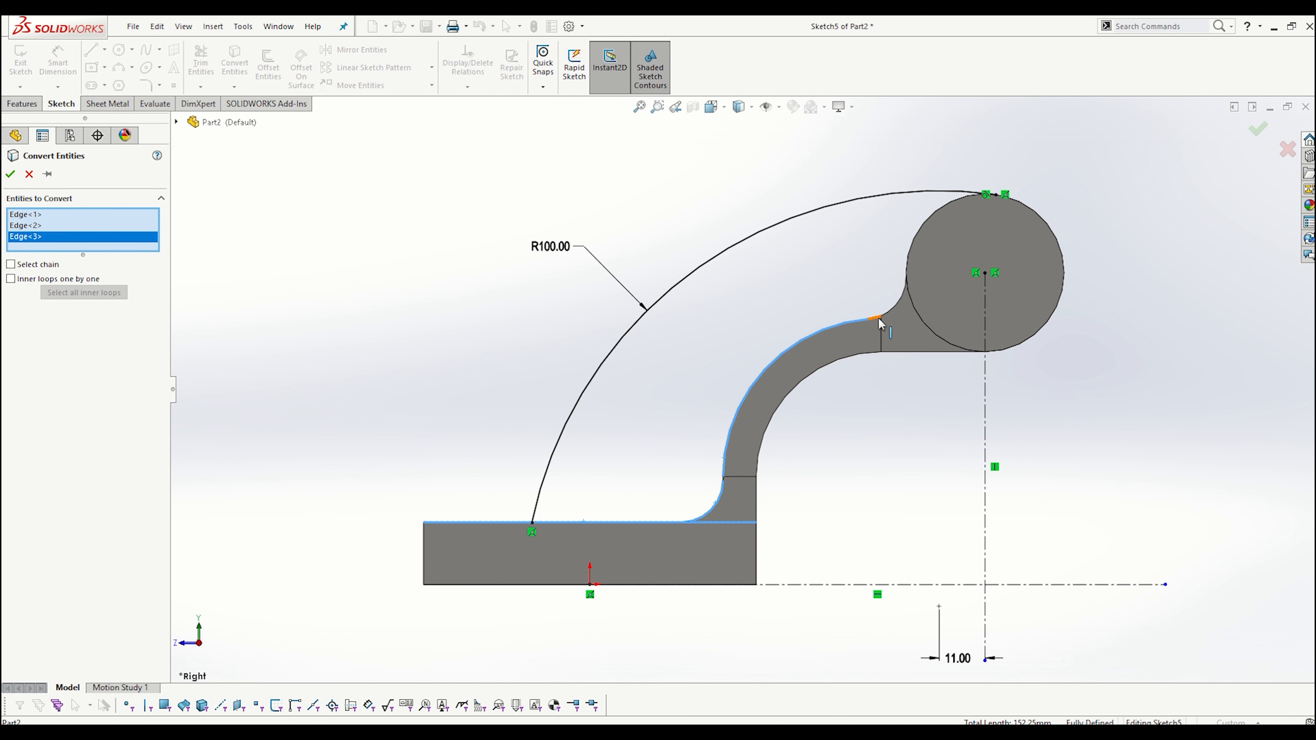
click(900, 301)
click(905, 276)
click(908, 262)
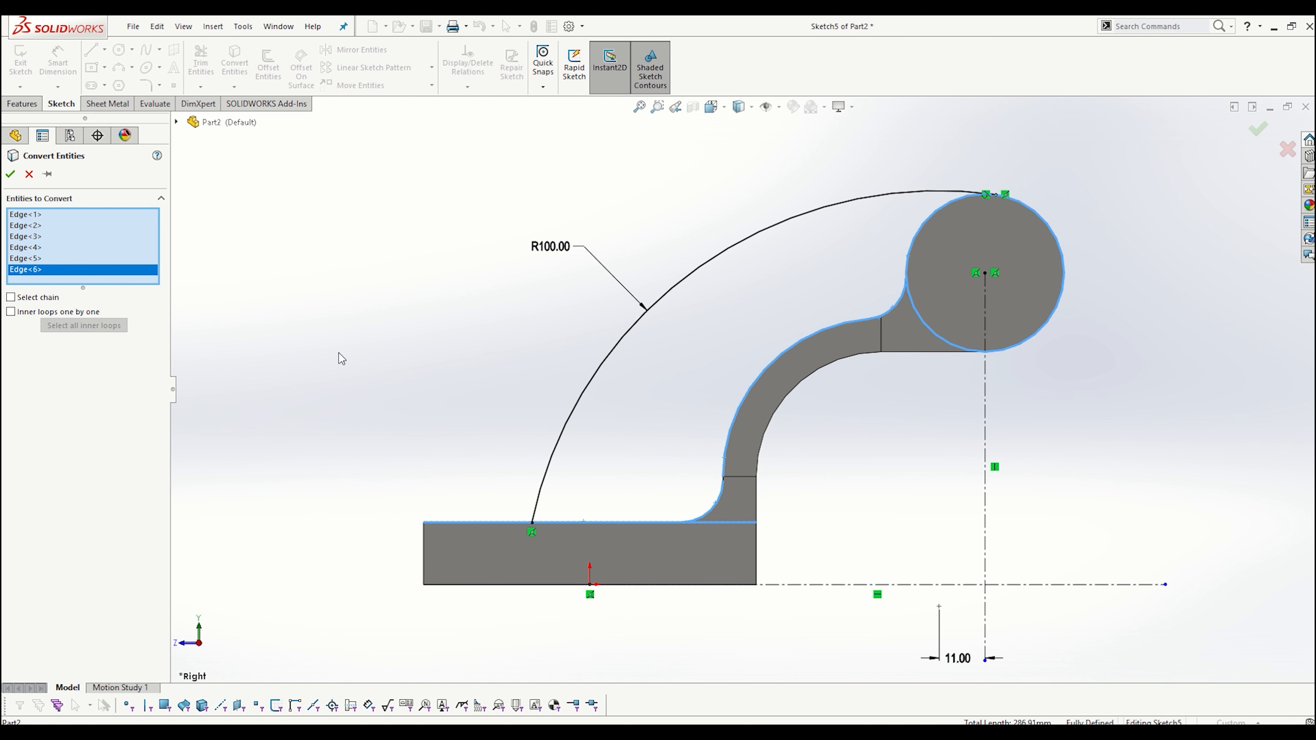
key(Return)
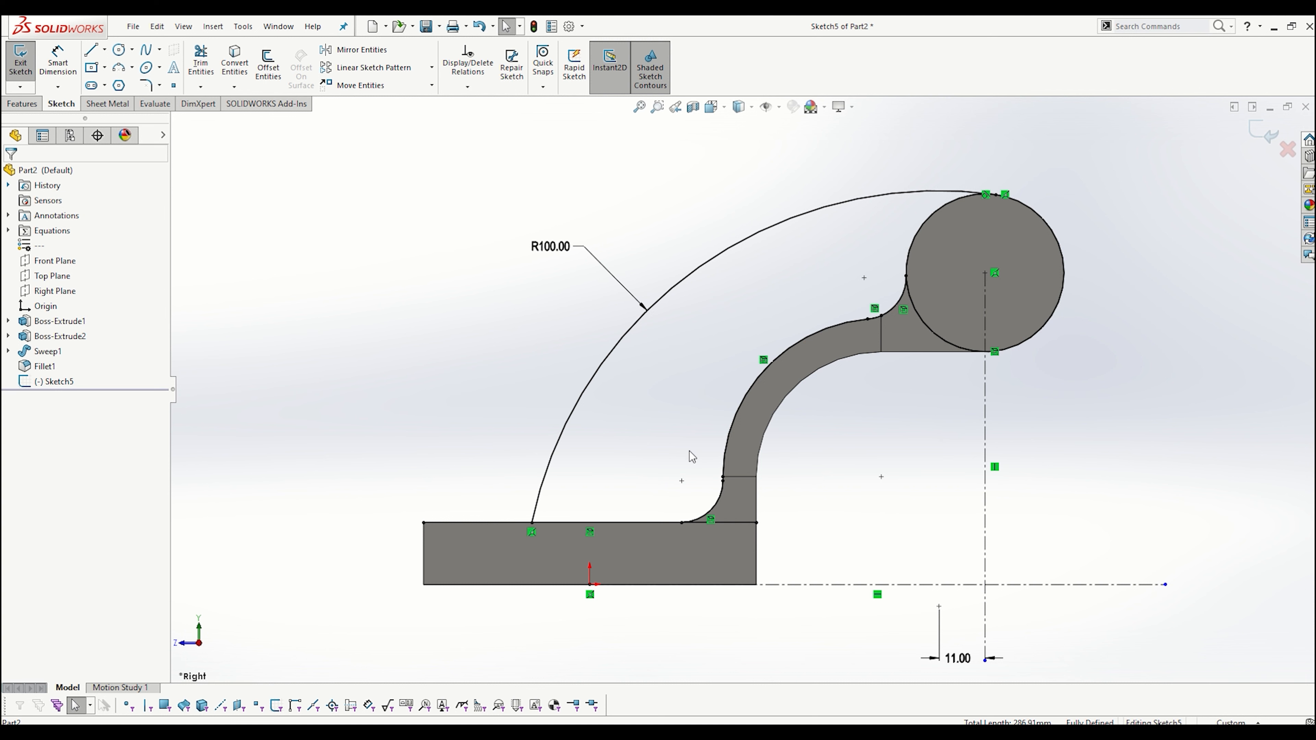
- Trim the converted plate edge and cylinder circle down to a closed rib profile under the 100 mm arc
scroll(731, 483, down, 10)
click(724, 376)
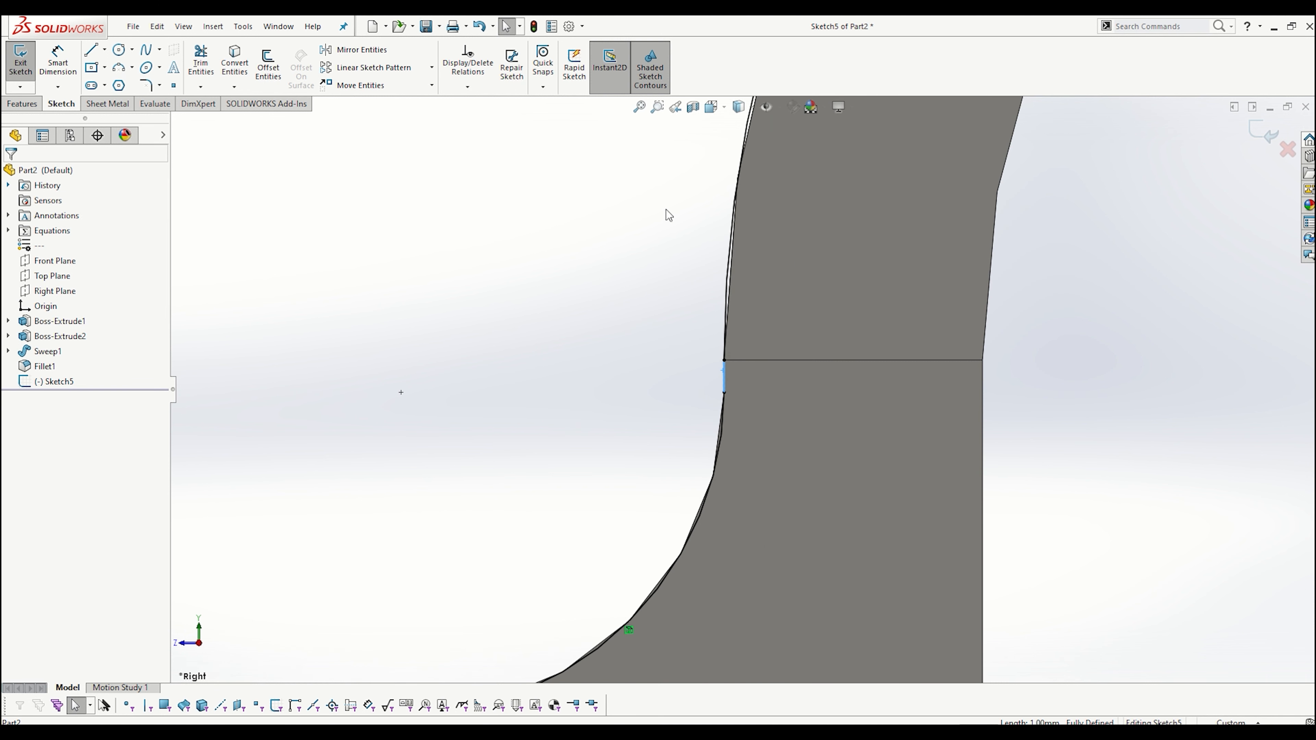
scroll(679, 466, up, 10)
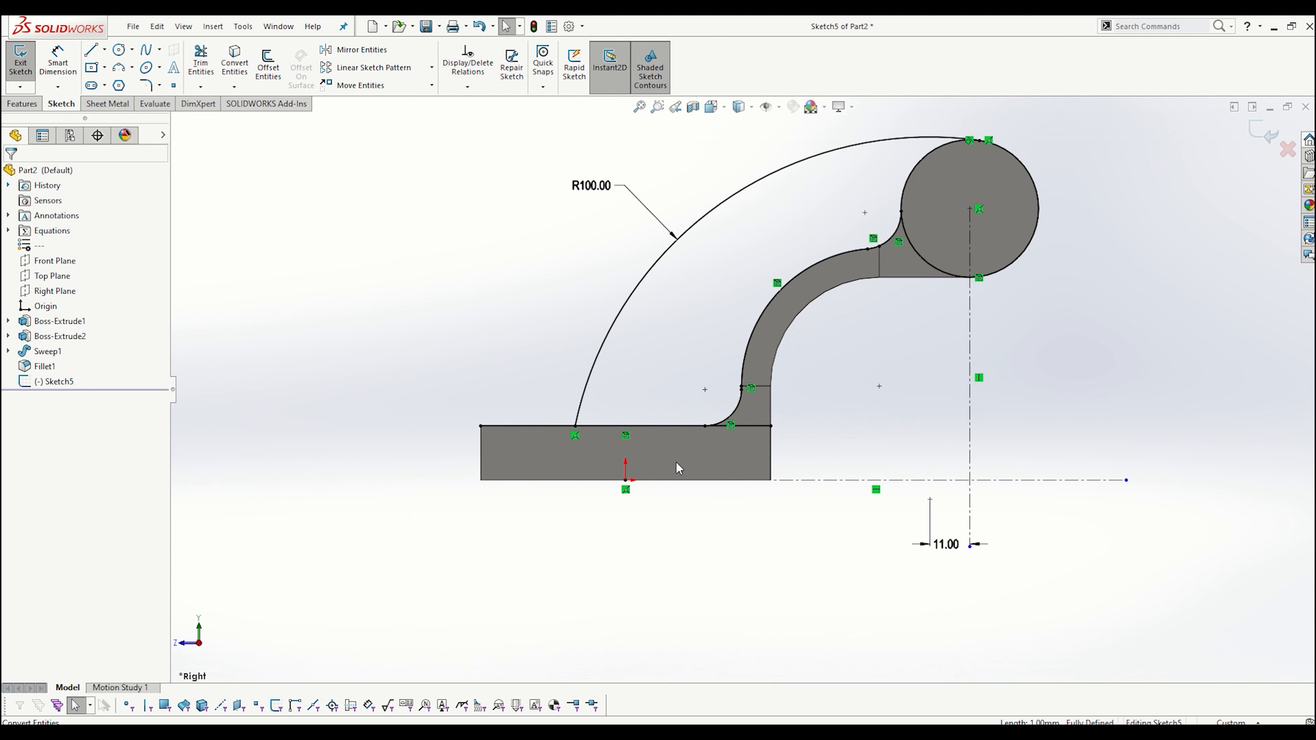
click(202, 59)
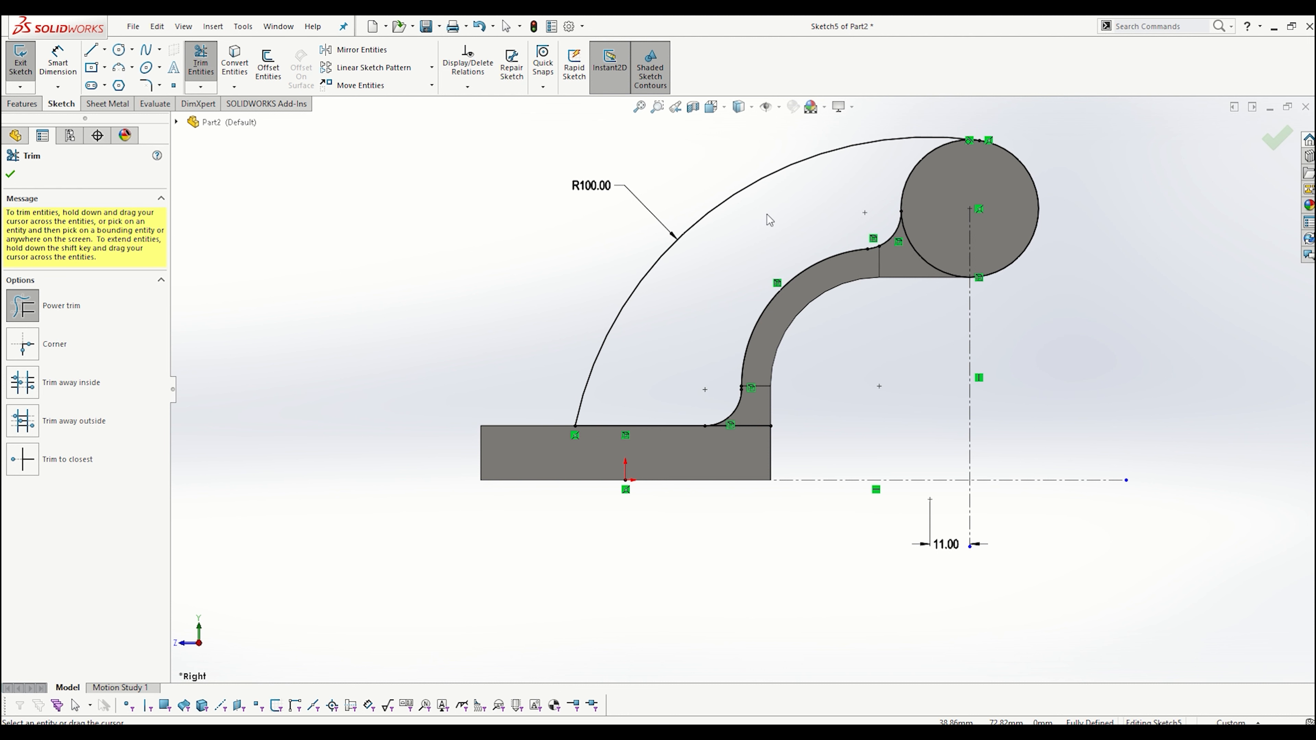
drag(746, 469, 758, 423)
drag(927, 293, 931, 267)
drag(1033, 254, 1016, 247)
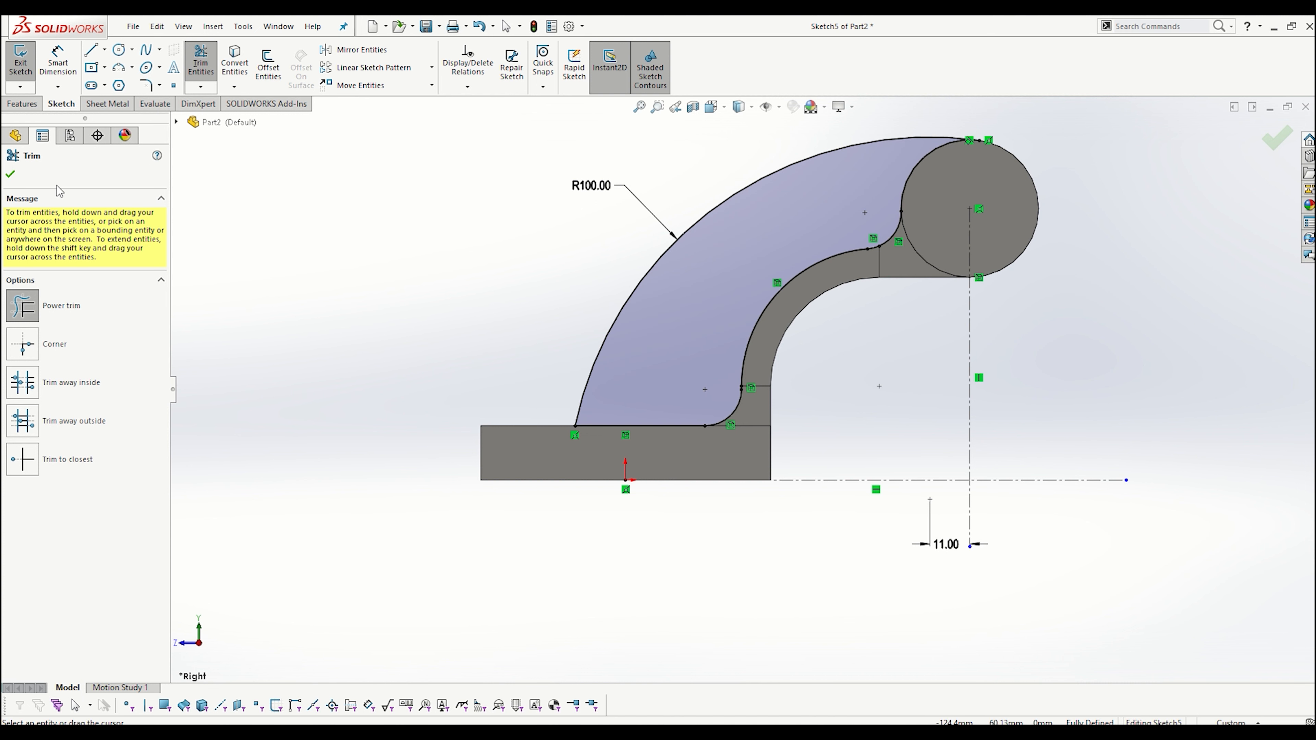
click(10, 174)
- Check the rib thickness in the reference drawing and extrude the closed profile 8 mm as a mid-plane boss
click(21, 104)
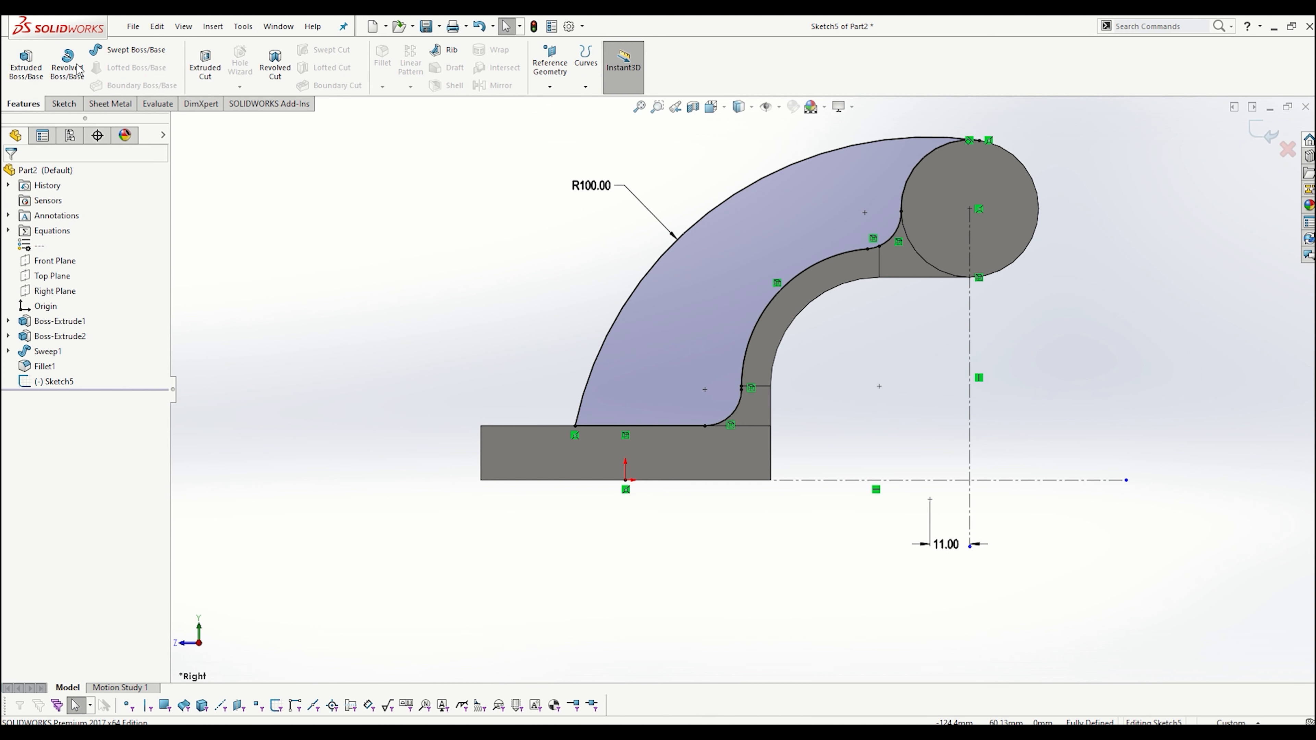
click(26, 65)
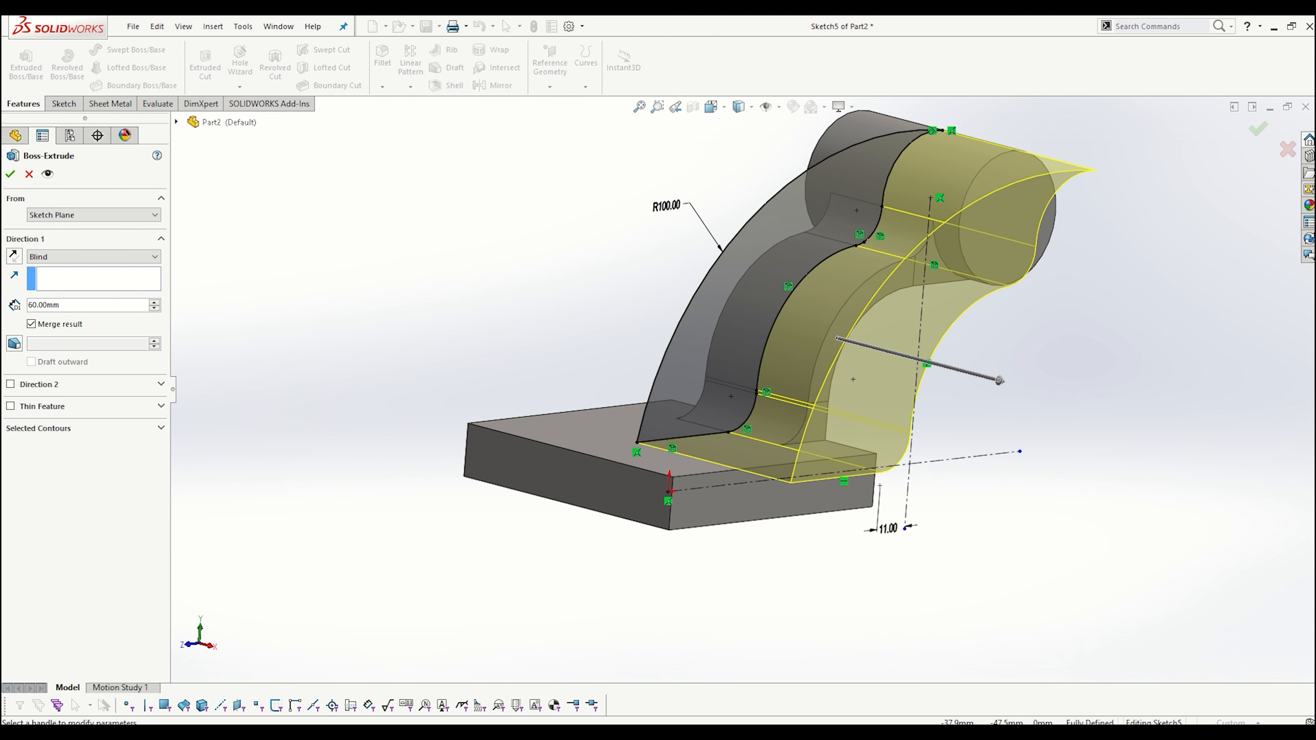
key(alt+Tab)
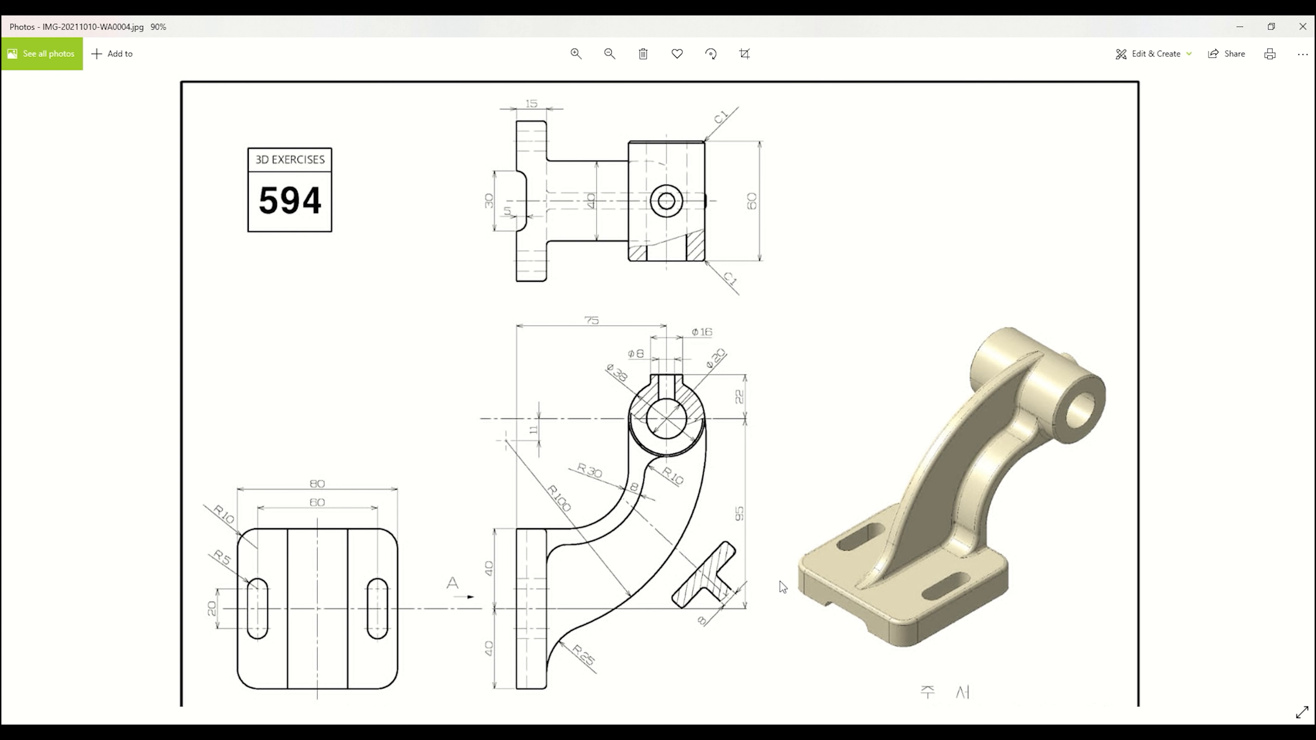
click(1239, 26)
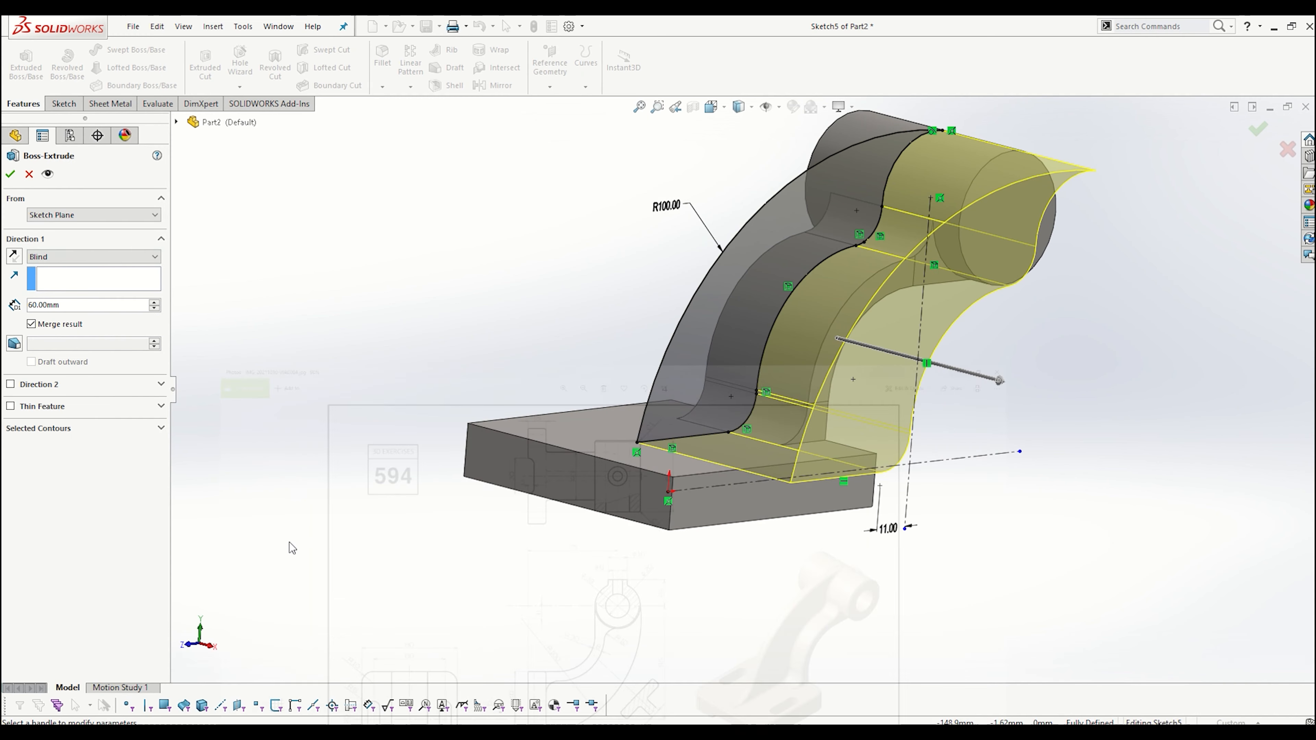
click(81, 259)
click(104, 318)
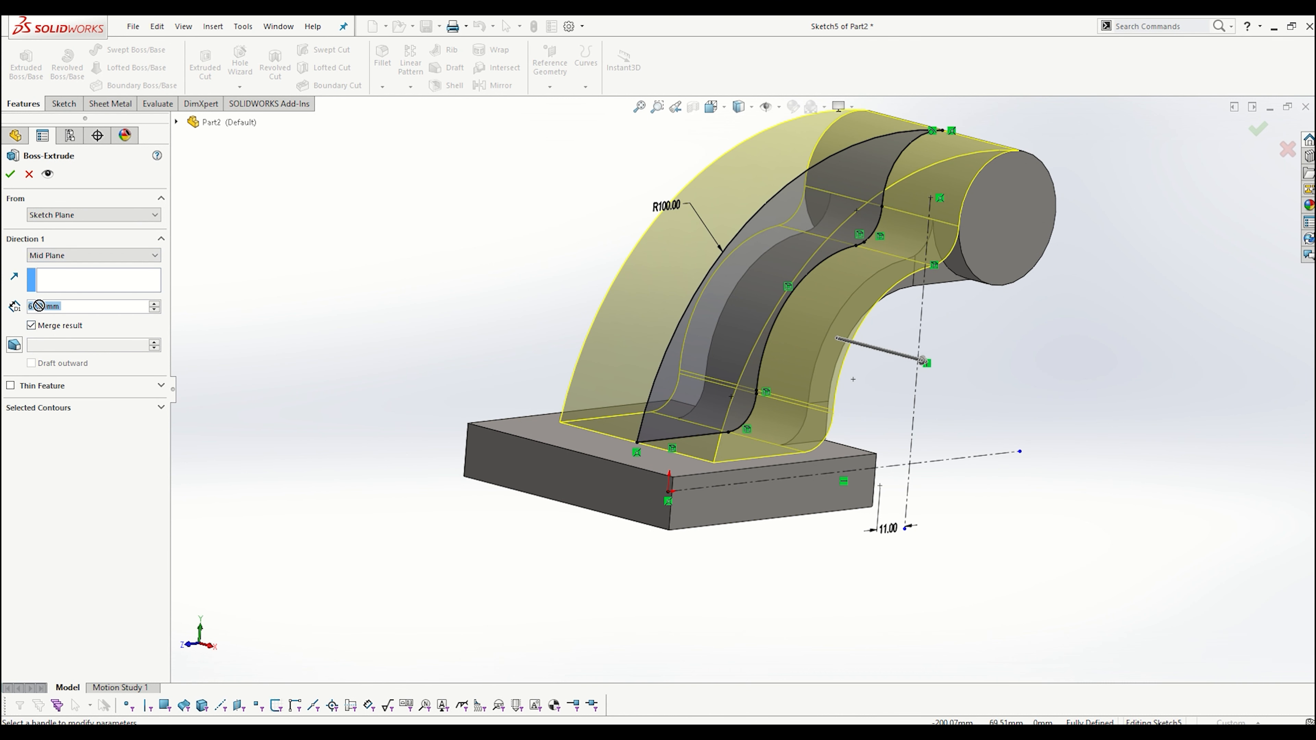
text(8)
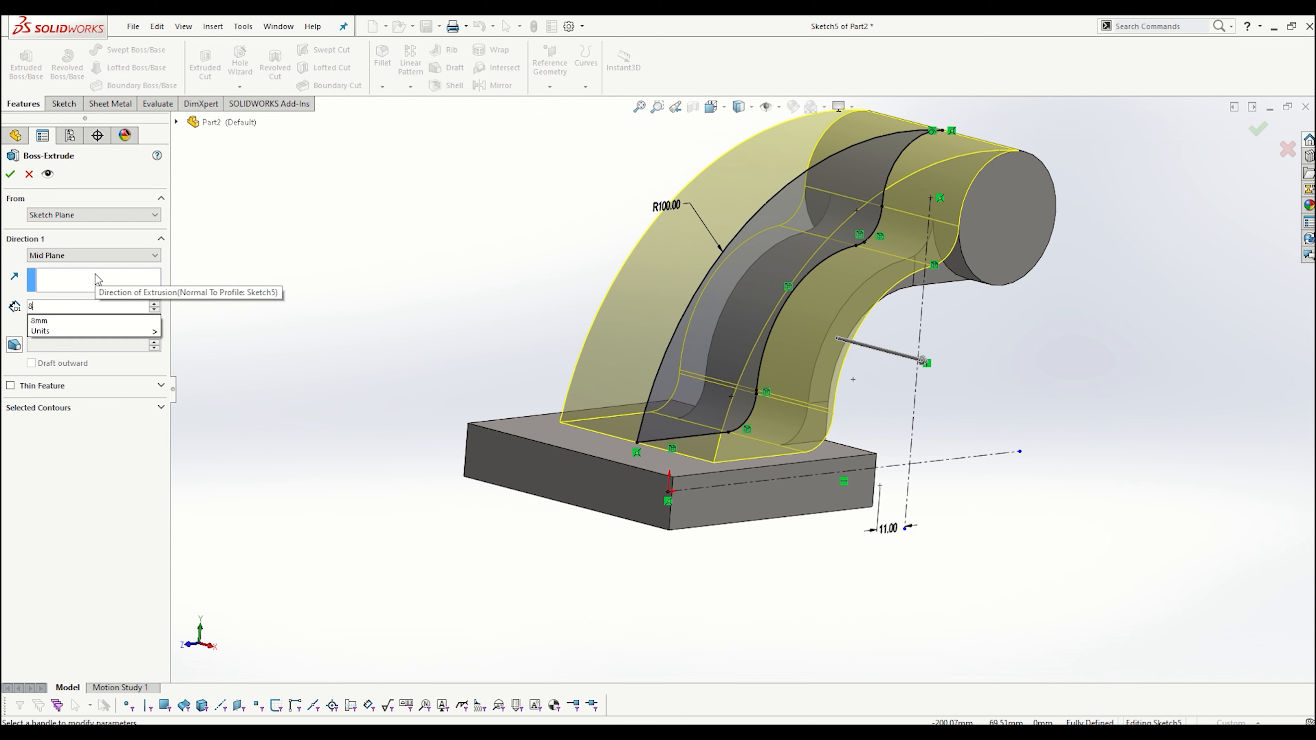
key(Return)
click(11, 174)
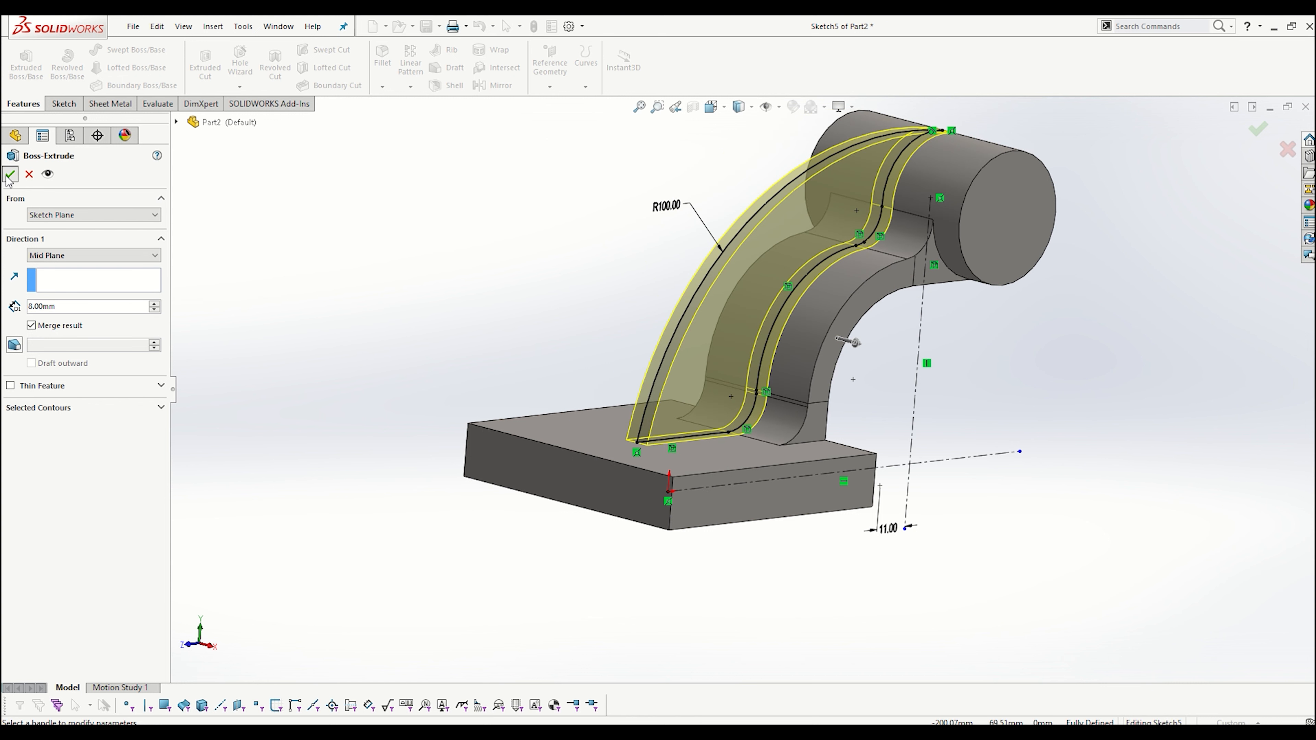
- Compare the extruded rib with the reference drawing and delete the extrusion while keeping its sketch
mouse_move(840, 347)
middle_down()
mouse_move(890, 365)
mouse_move(696, 394)
middle_up()
click(531, 311)
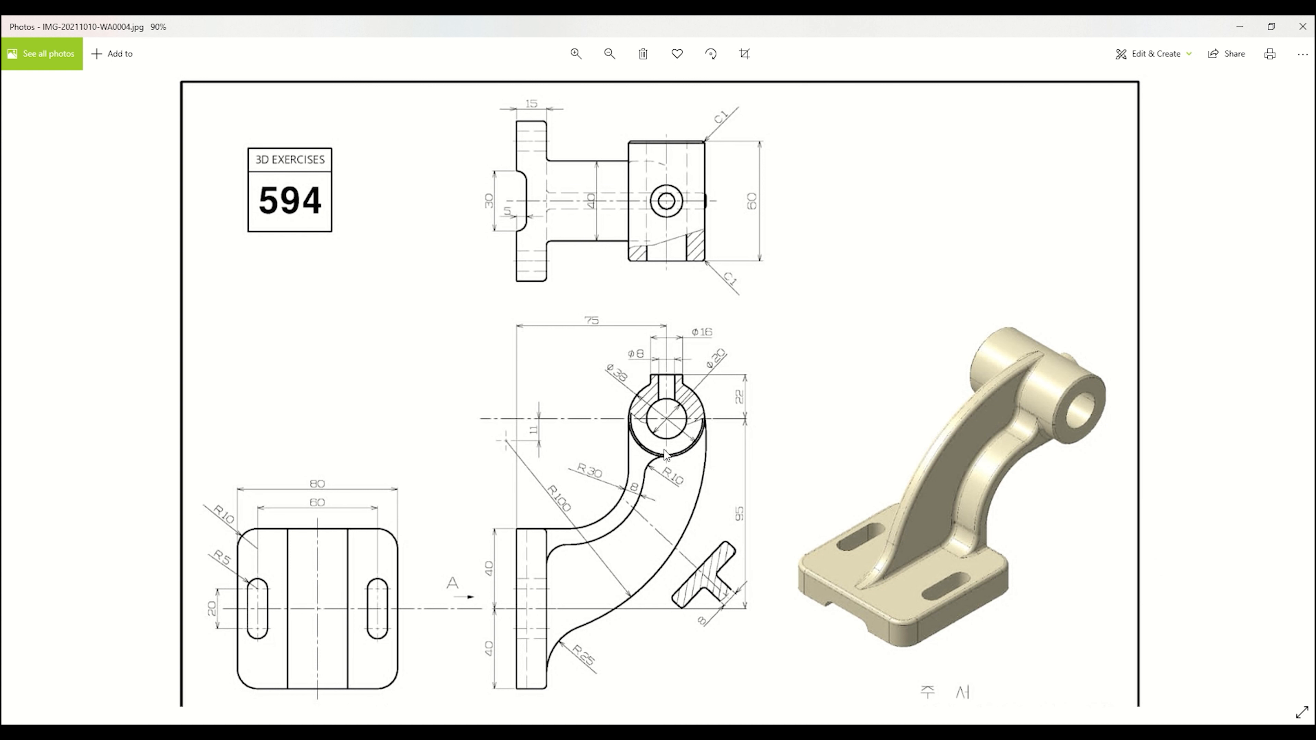
click(1240, 32)
right_click(64, 383)
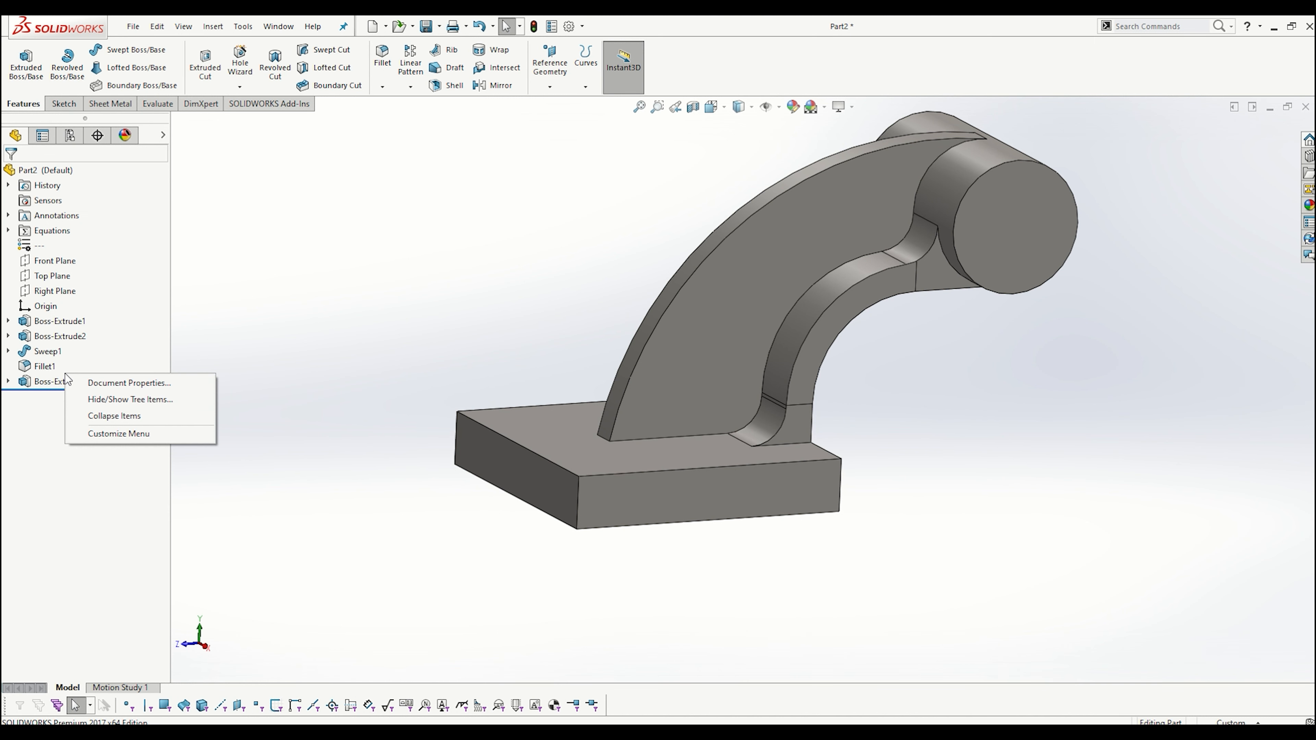
click(46, 383)
right_click(47, 383)
click(84, 460)
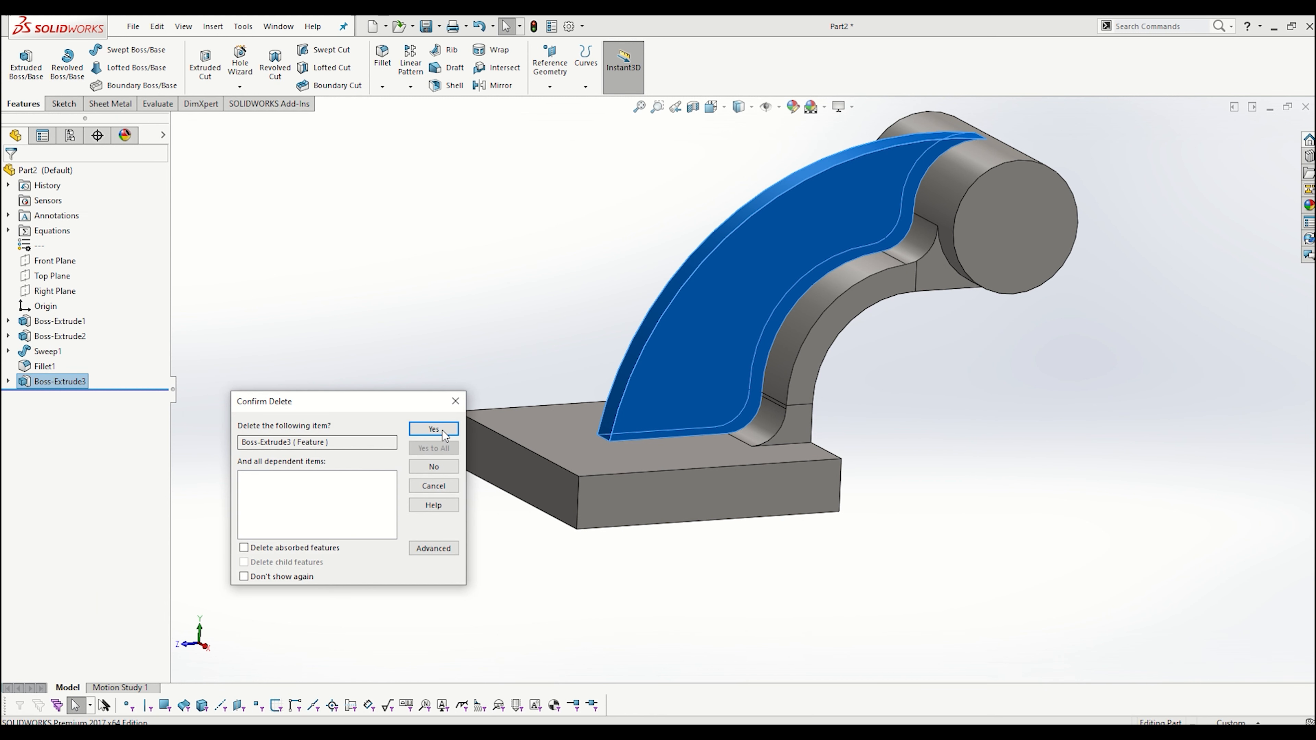
click(434, 432)
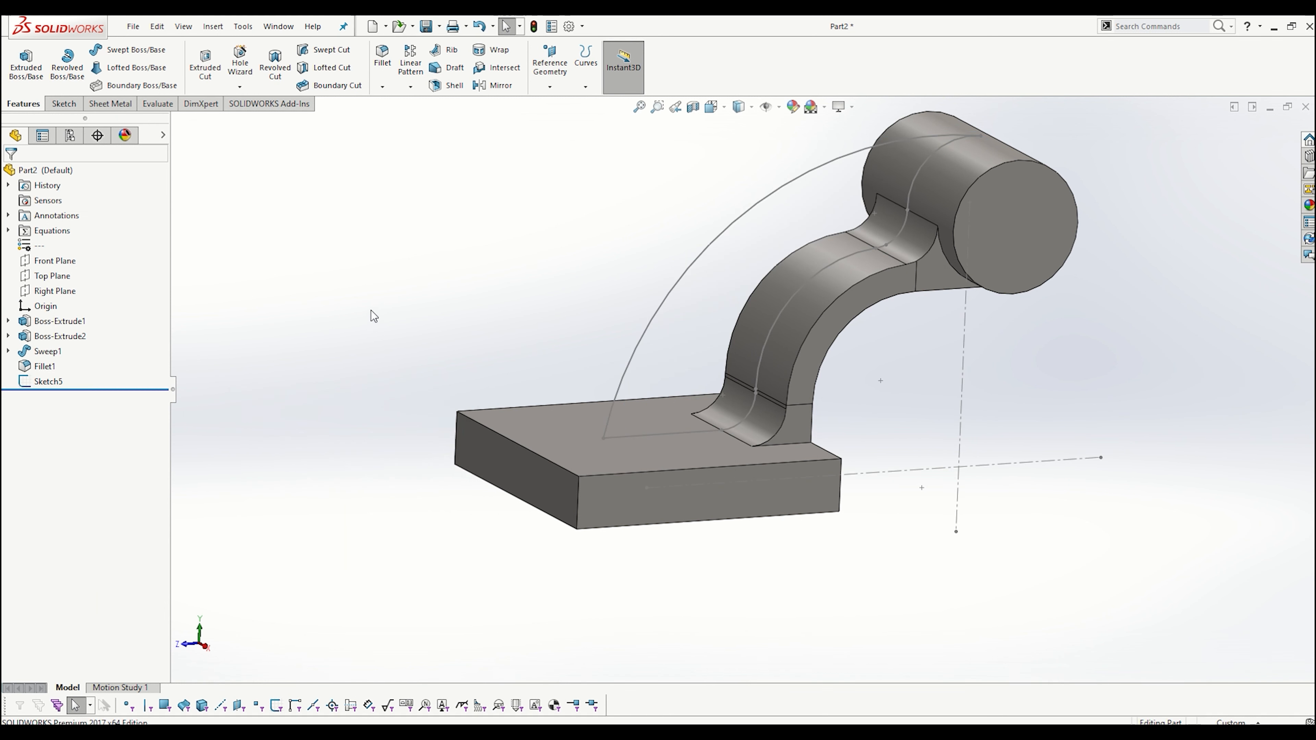
- Reopen the rib profile sketch for editing and inspect its outline from several angles
click(32, 384)
click(56, 370)
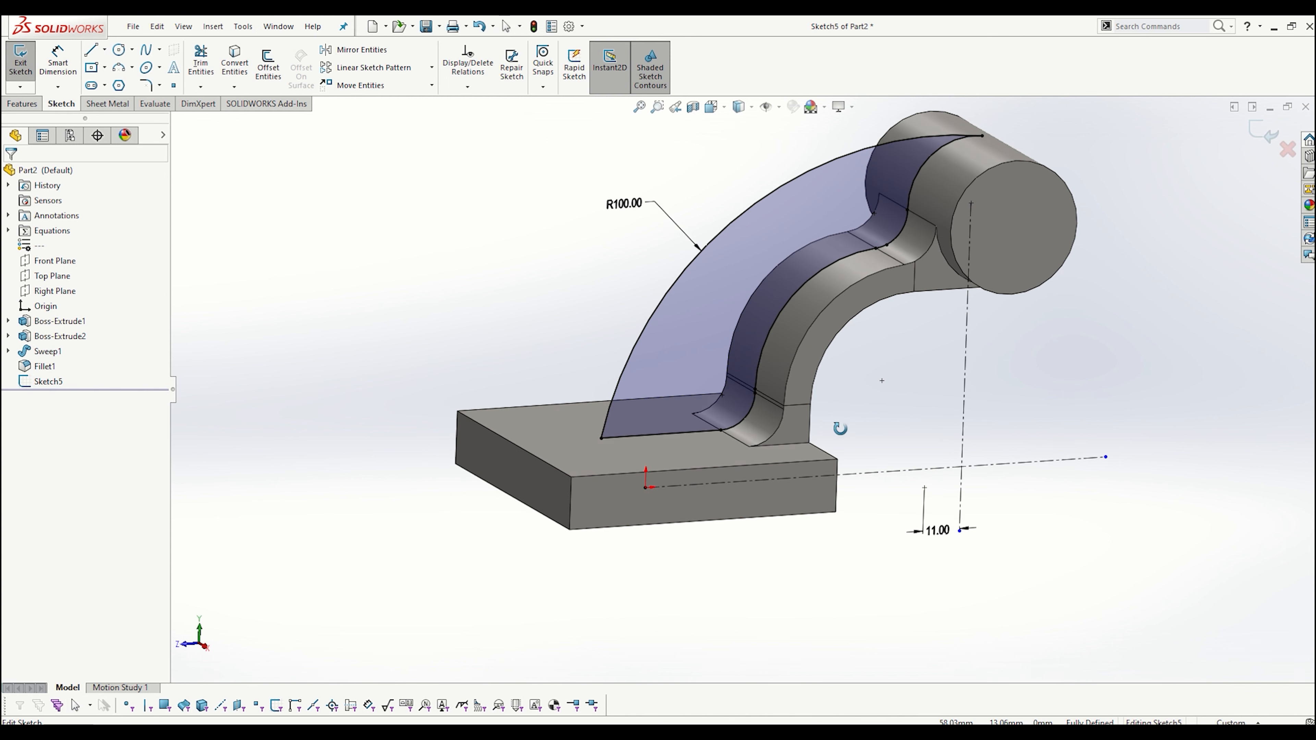
middle_drag(840, 429, 800, 379)
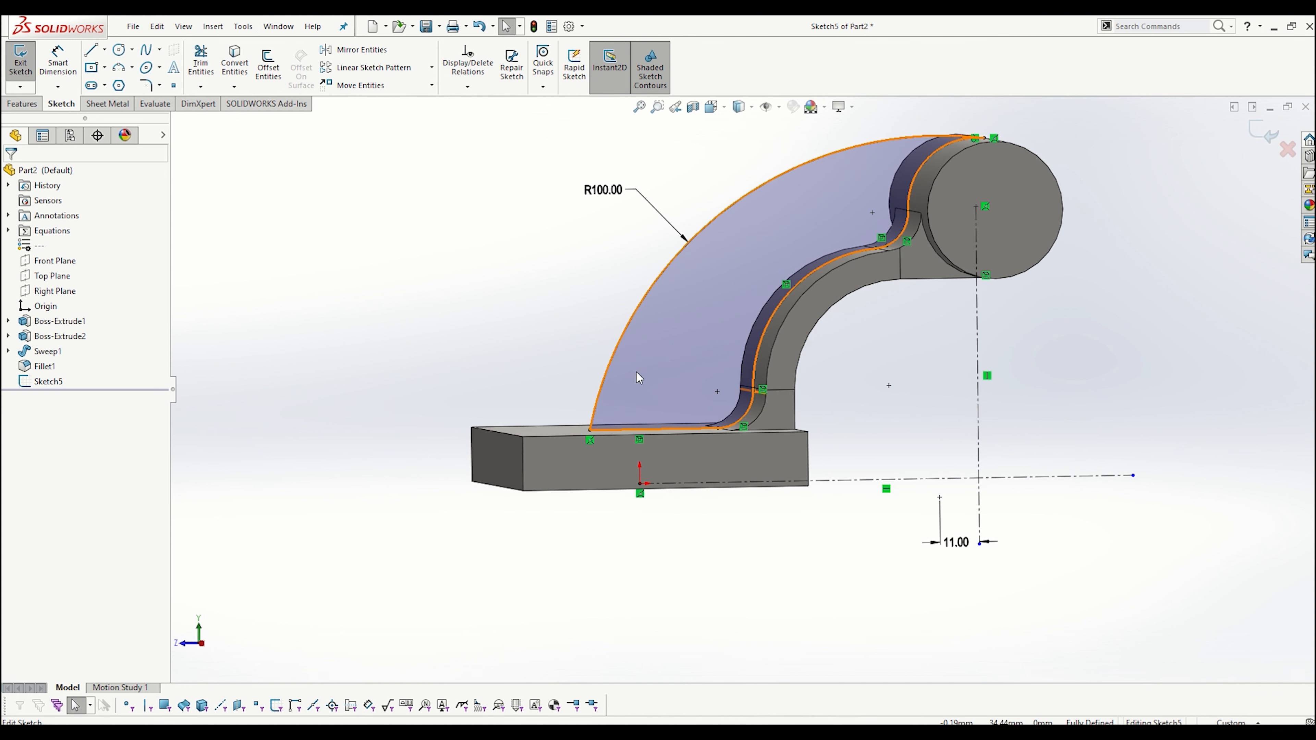
middle_drag(636, 372, 626, 401)
middle_drag(731, 256, 745, 259)
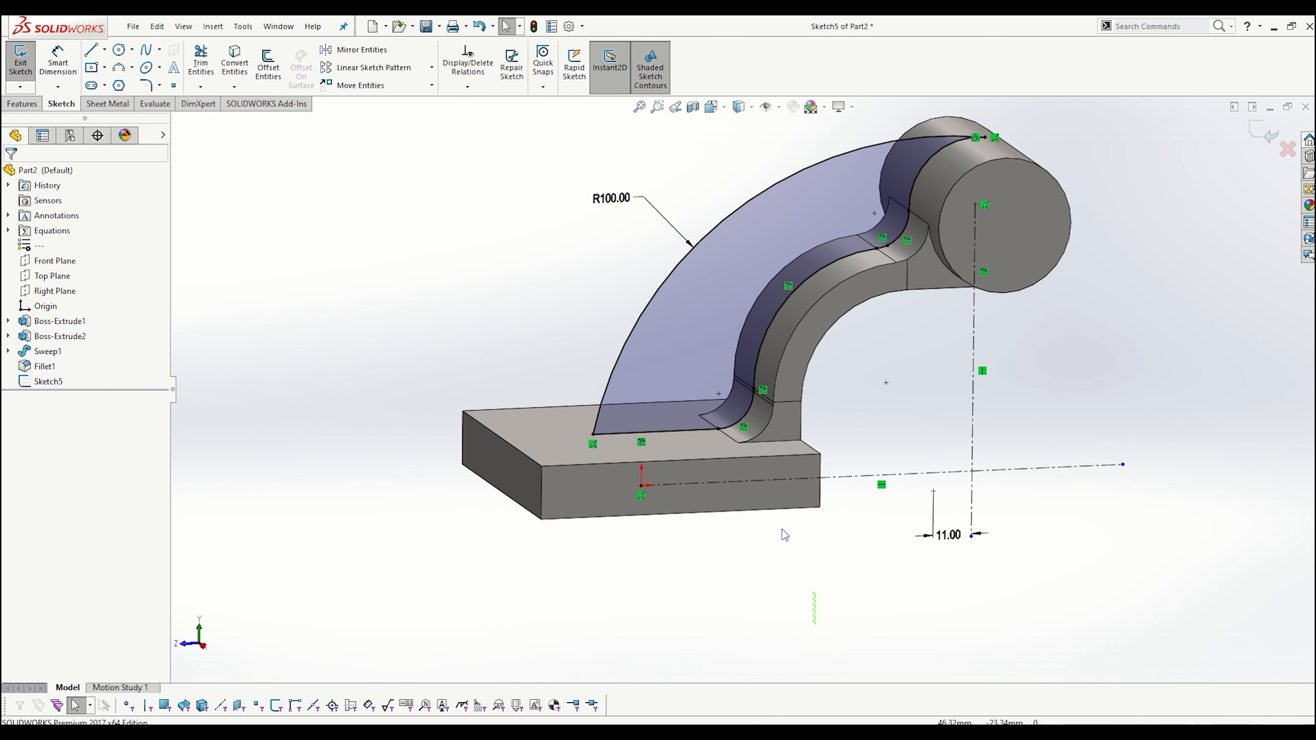
- Delete the converted lines and arcs from the sketch, keeping only the 100 mm arc and the centerlines
drag(817, 625, 755, 539)
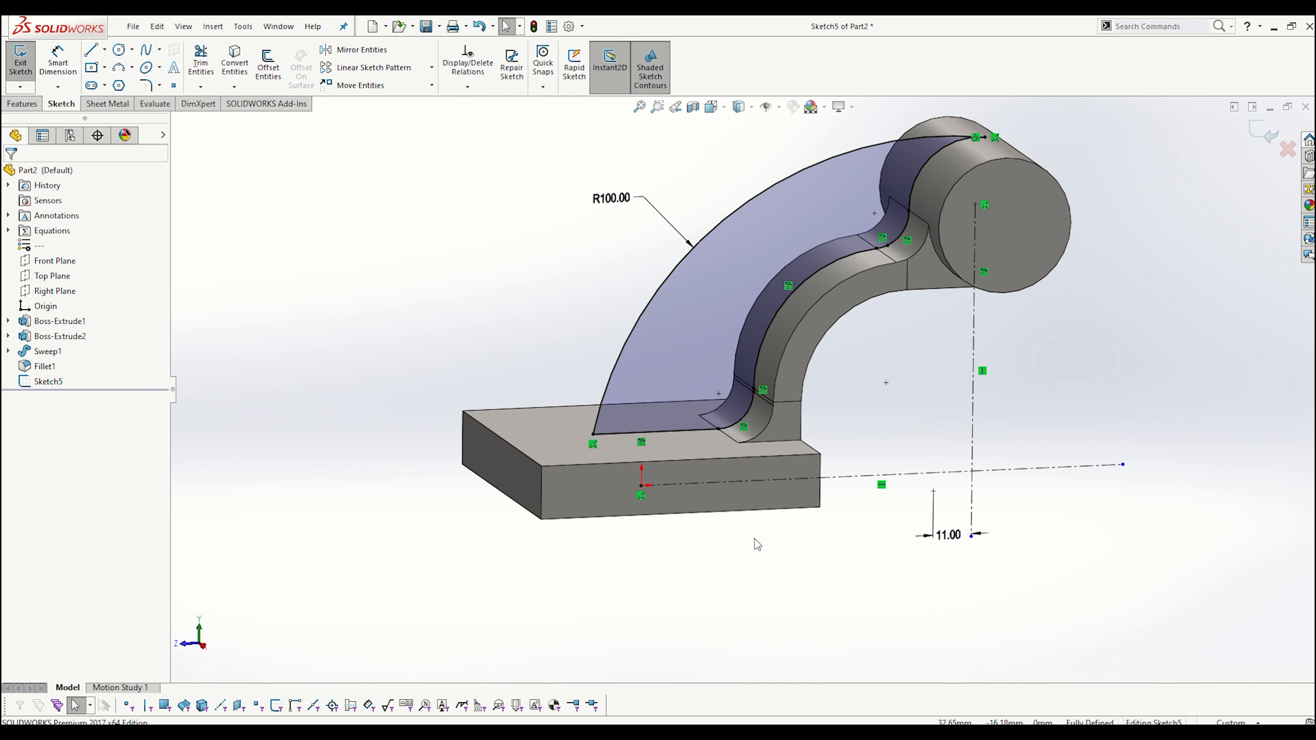
key(ctrl+4)
mouse_move(766, 460)
mouse_down()
mouse_move(681, 307)
mouse_move(654, 341)
mouse_up()
key(Delete)
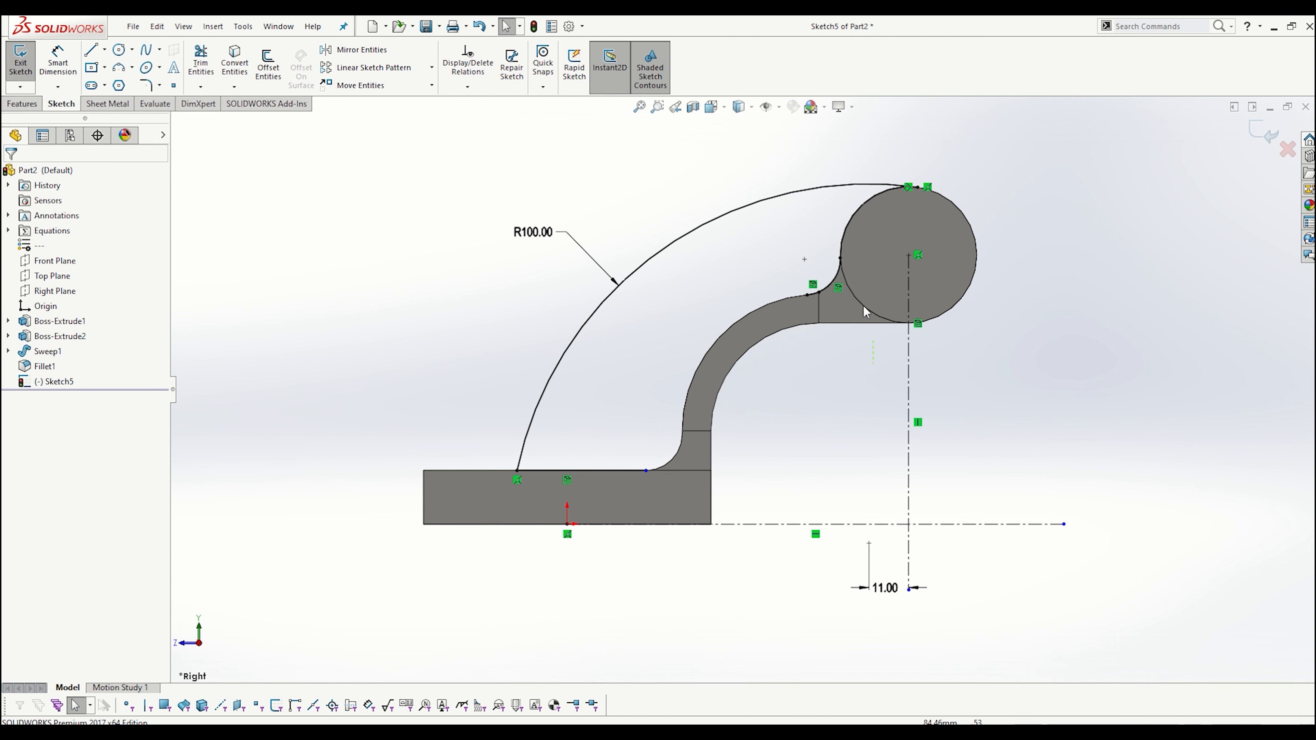
drag(876, 365, 793, 241)
key(Delete)
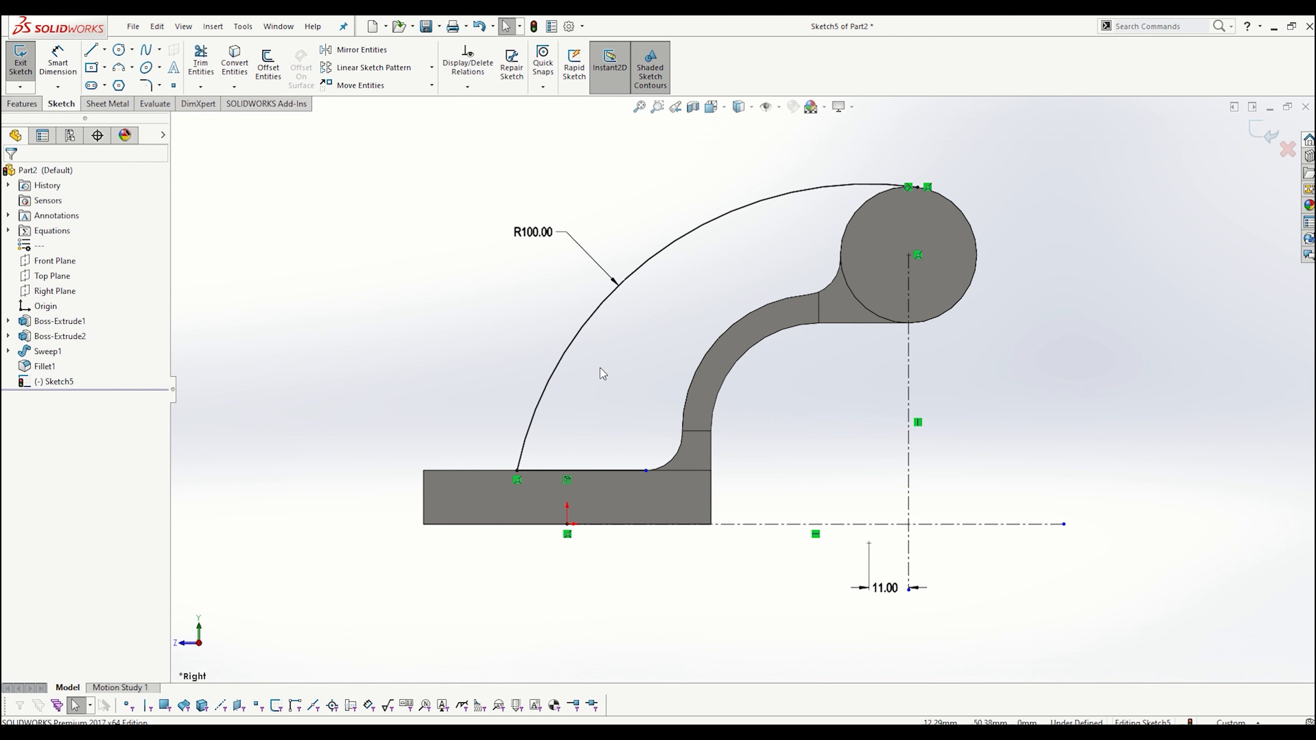
drag(760, 487, 564, 438)
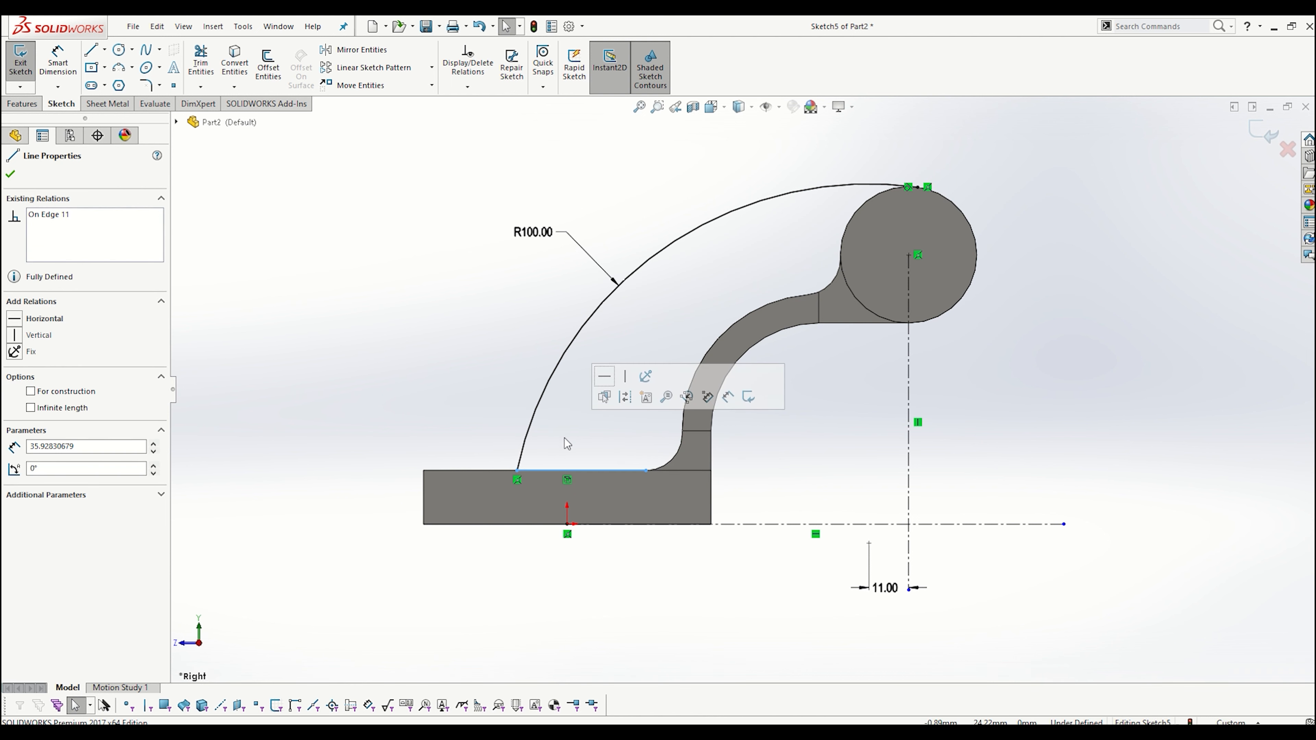
key(Delete)
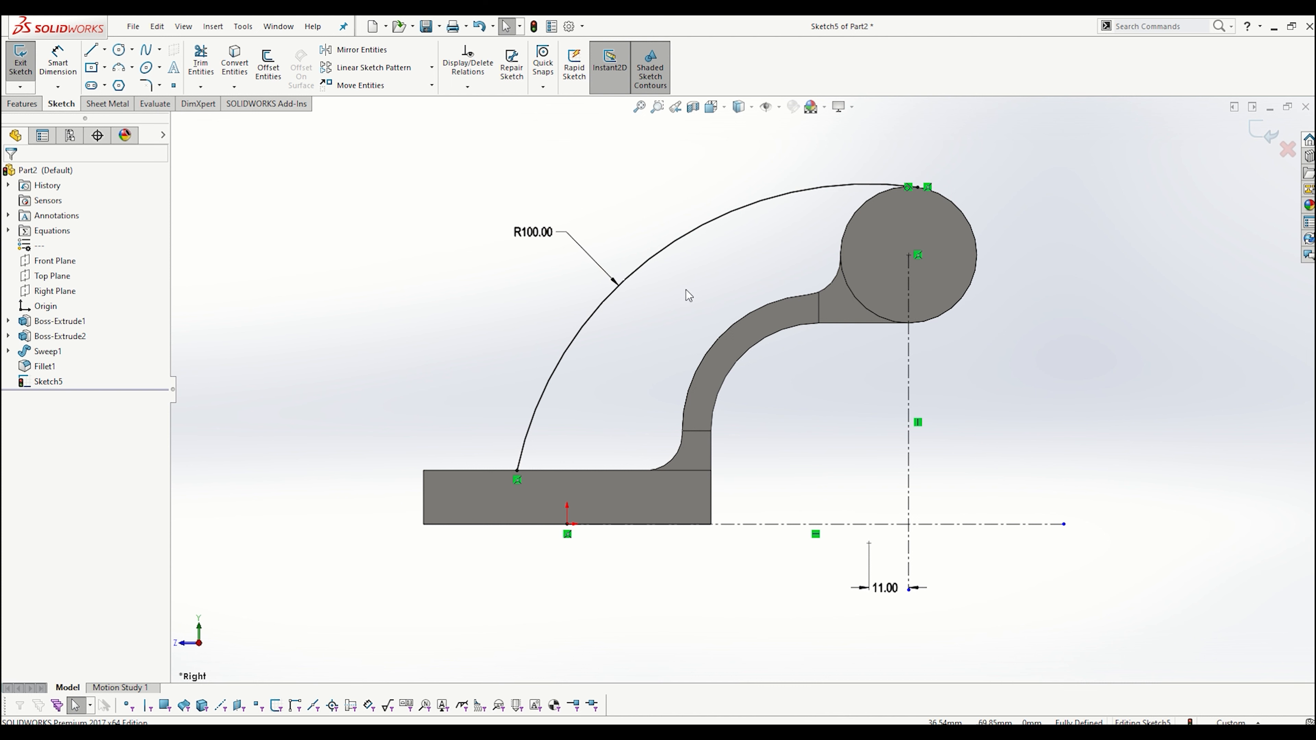
- Start a Rib feature from the R100 arc sketch, preview each thickness side, and choose thickness on both sides of the sketch
middle_drag(686, 289, 547, 424)
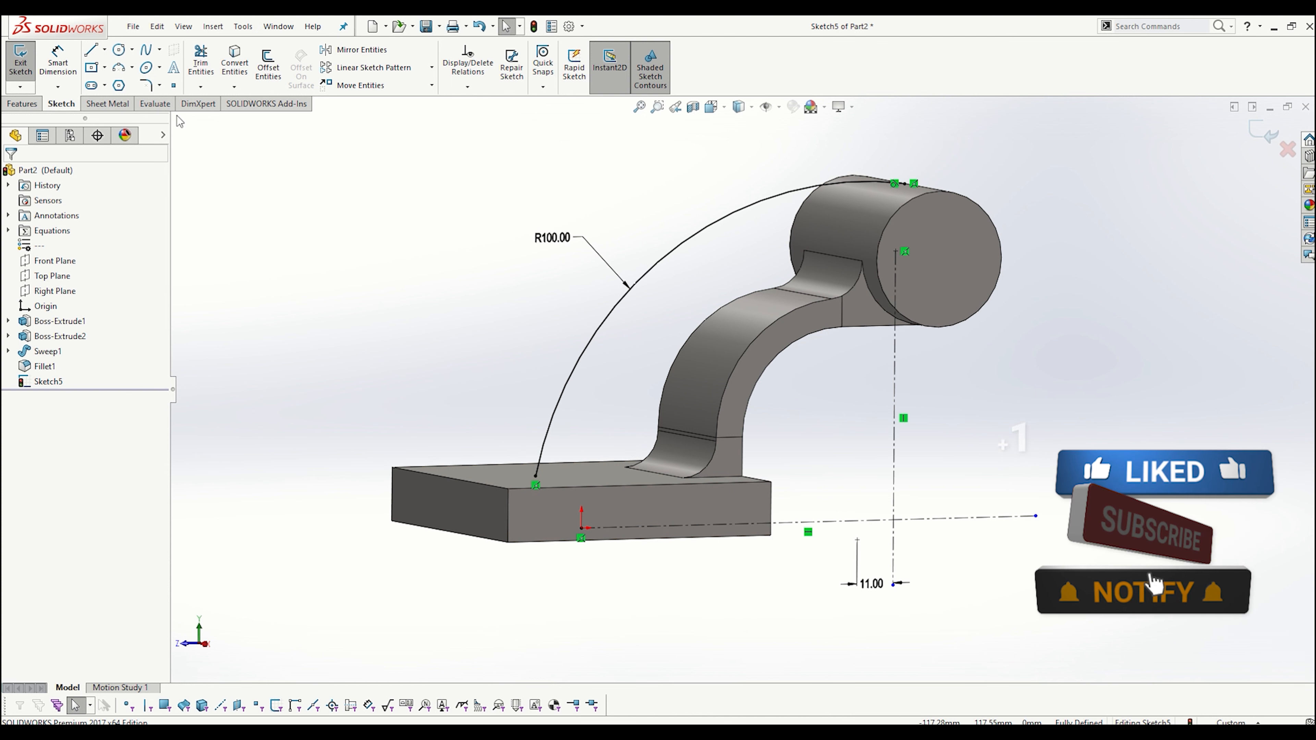
click(22, 103)
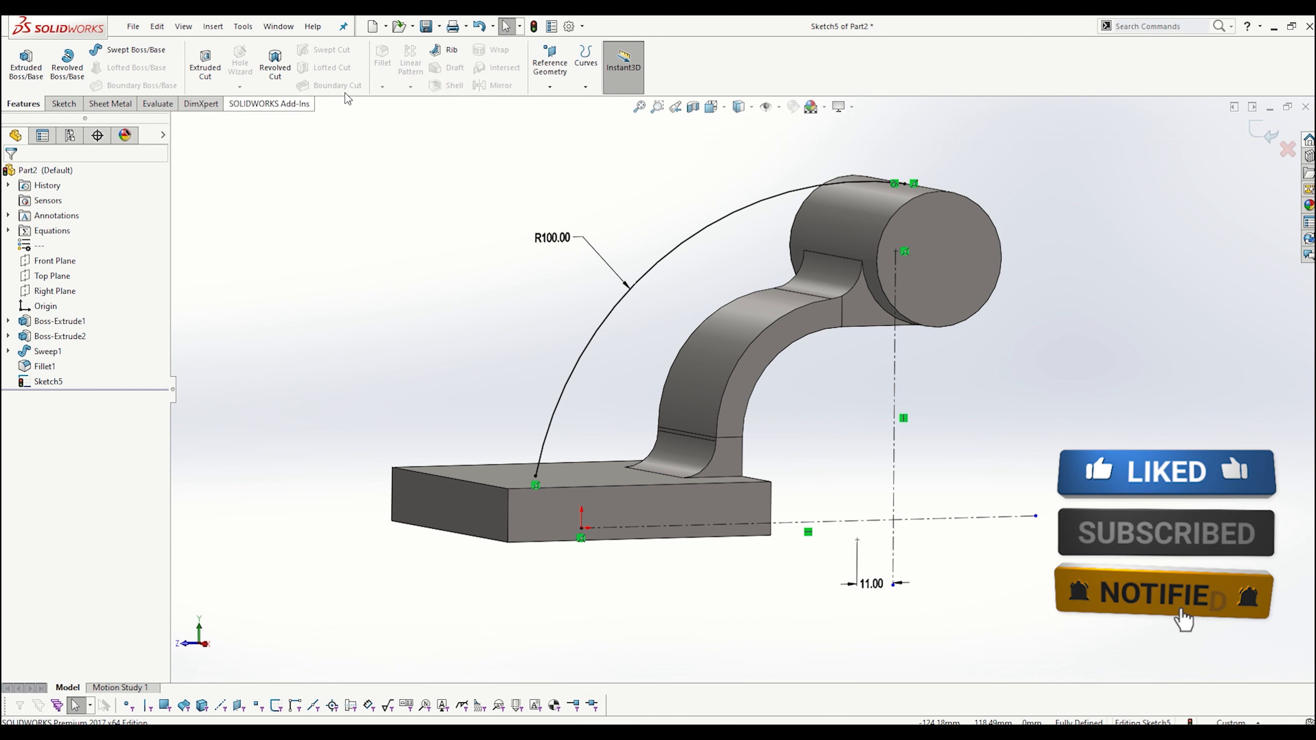
click(452, 51)
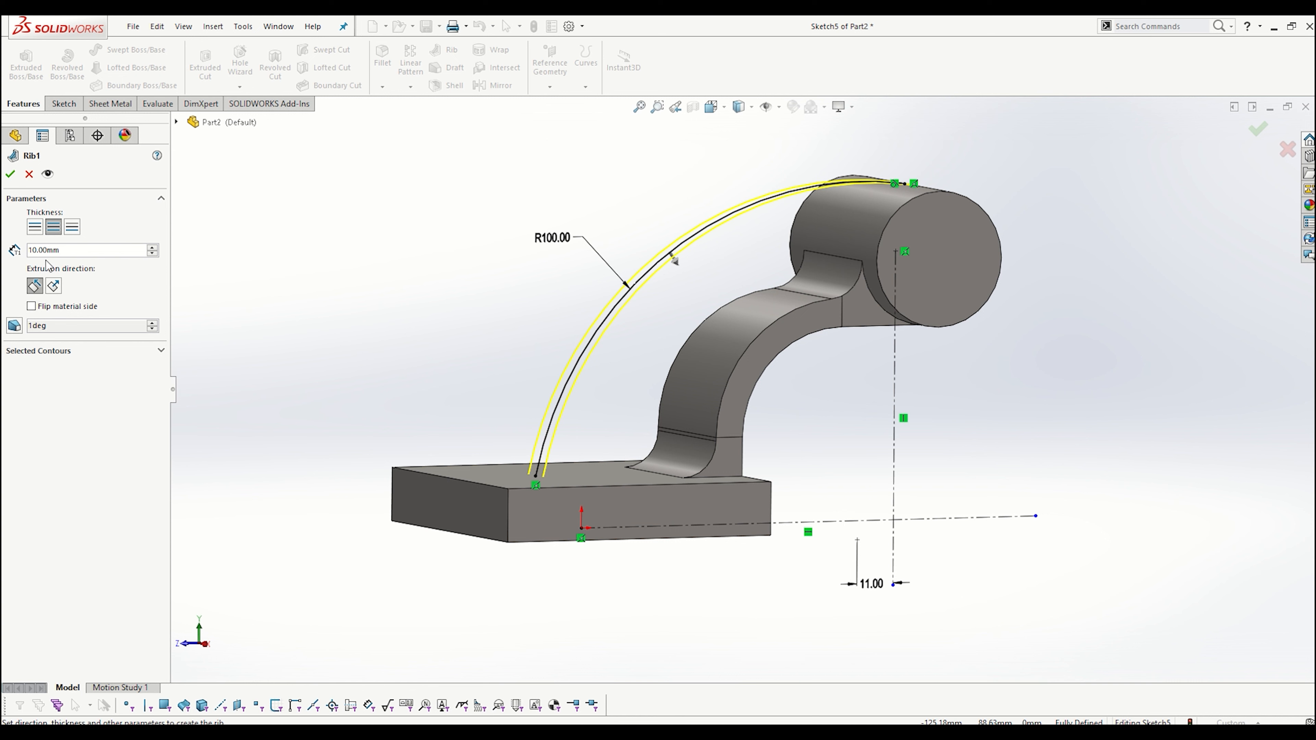
mouse_move(489, 310)
middle_down()
mouse_move(434, 300)
mouse_move(409, 313)
middle_up()
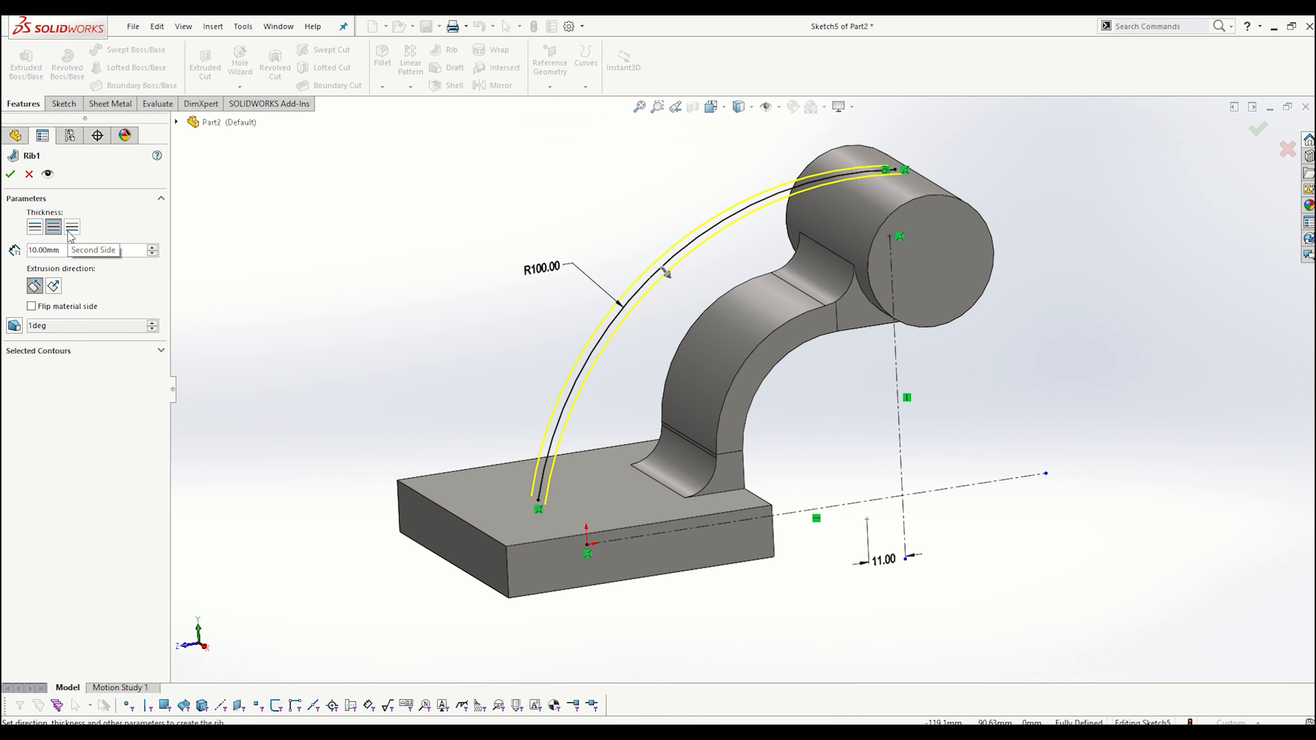
click(34, 227)
middle_drag(464, 326, 507, 342)
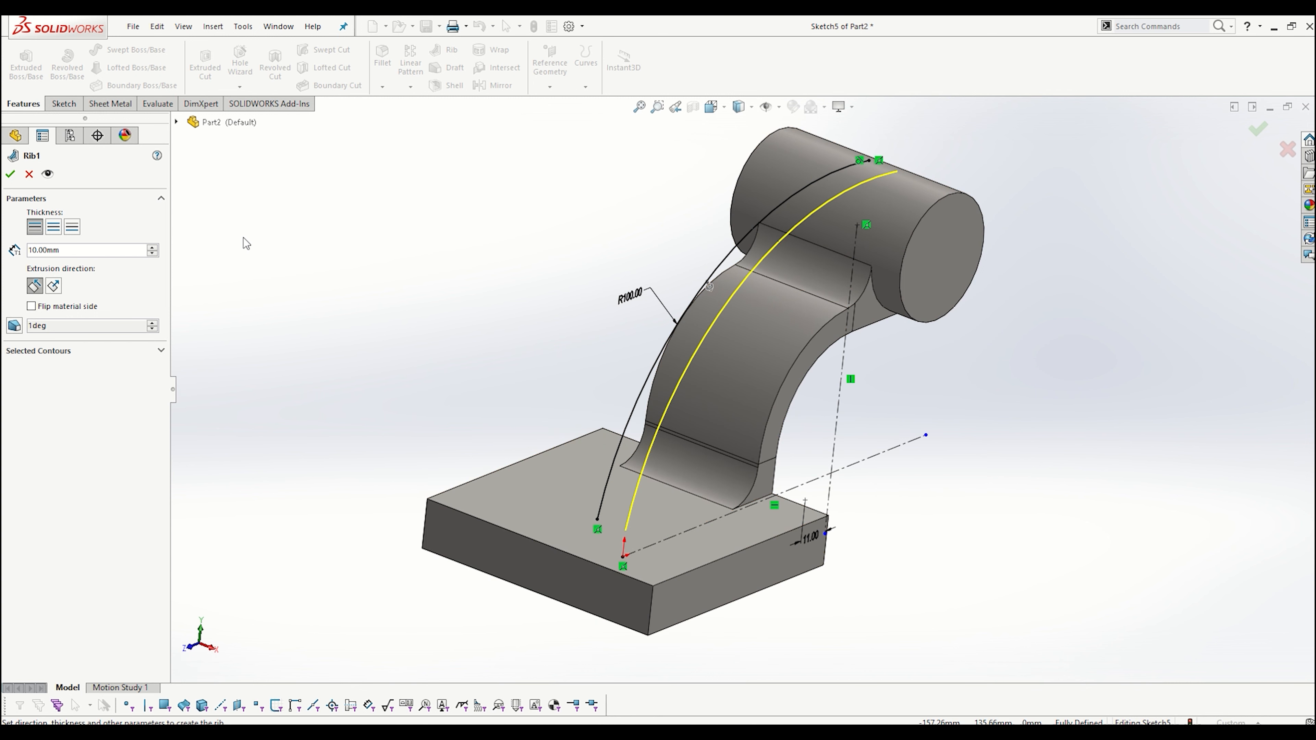
click(53, 226)
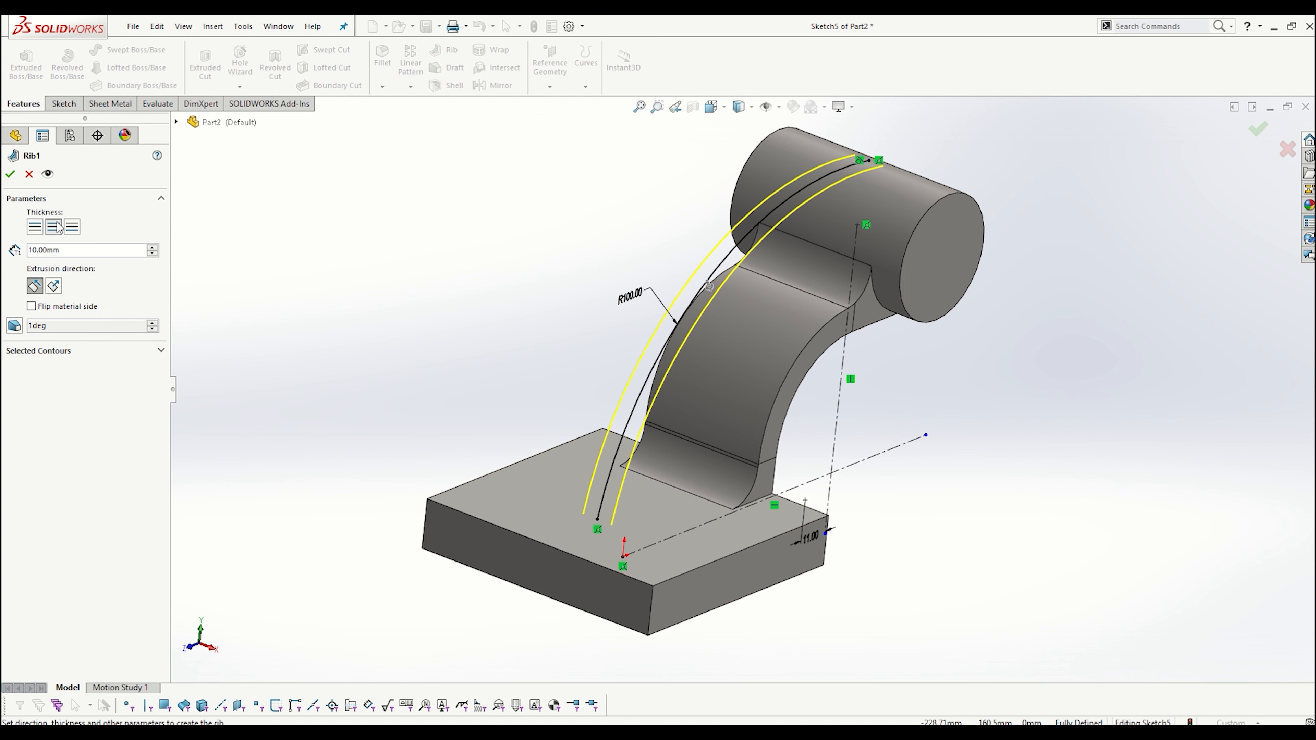
click(77, 230)
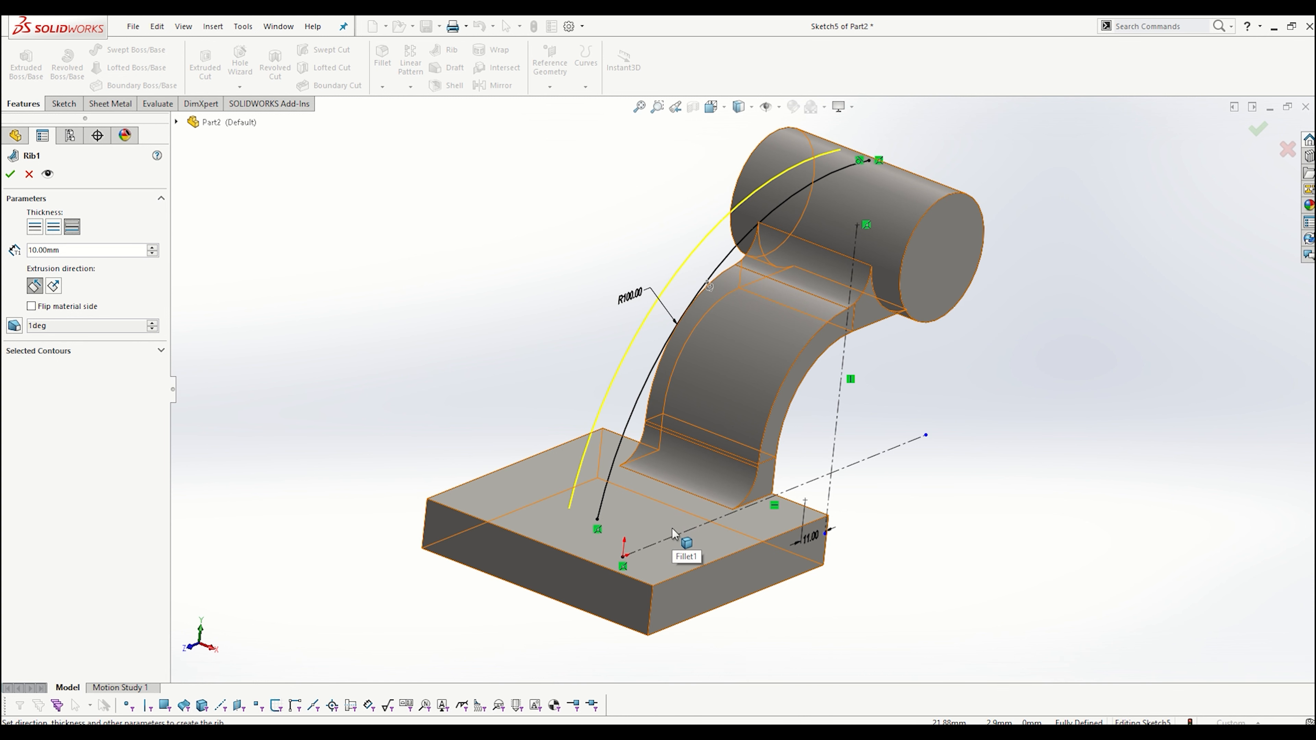
click(53, 227)
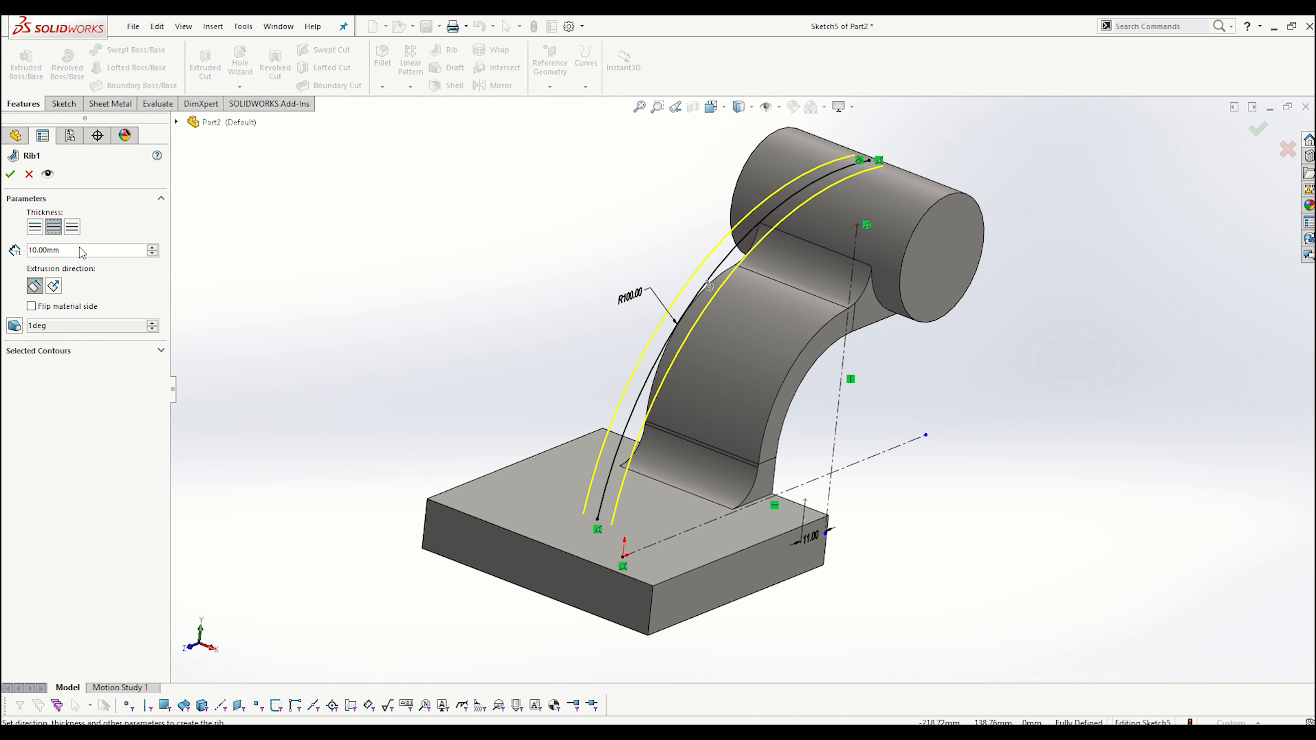
- Set the rib thickness to 8 mm
click(82, 253)
key(BackSpace)
key(BackSpace)
key(BackSpace)
key(BackSpace)
key(BackSpace)
key(BackSpace)
key(BackSpace)
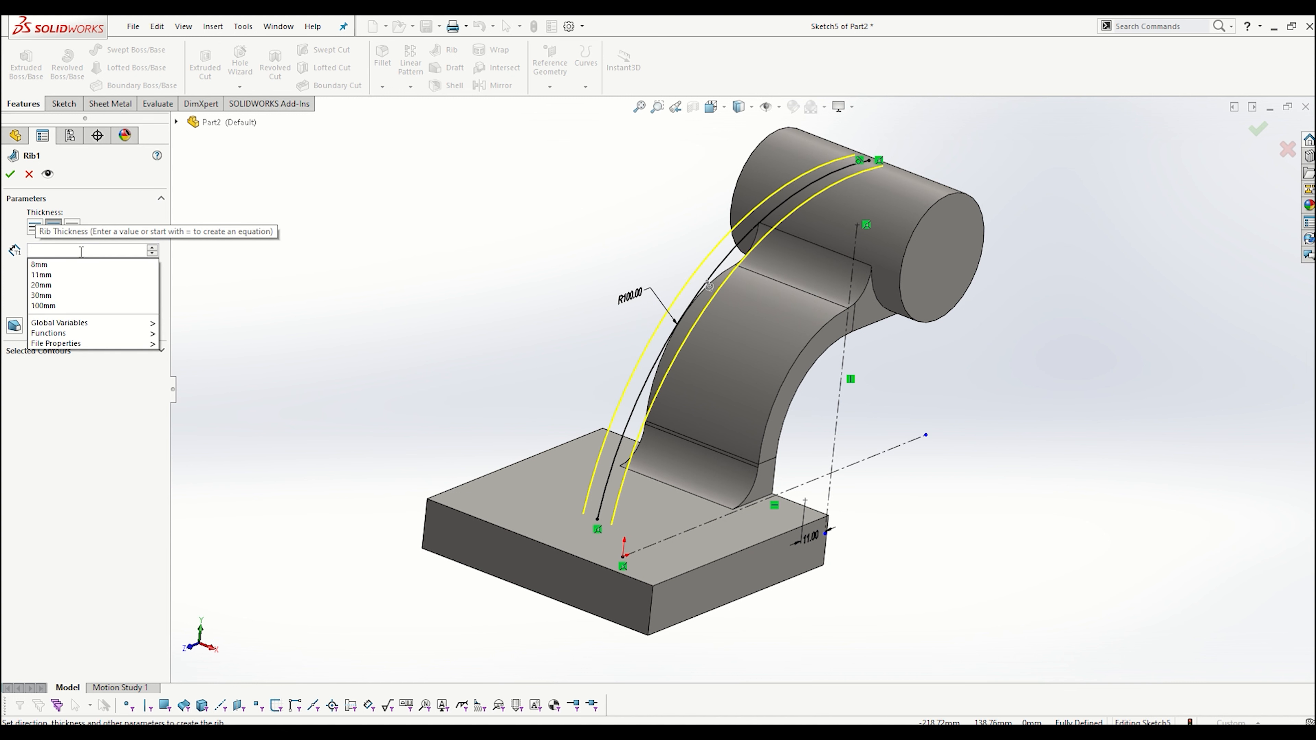
text(8)
key(Return)
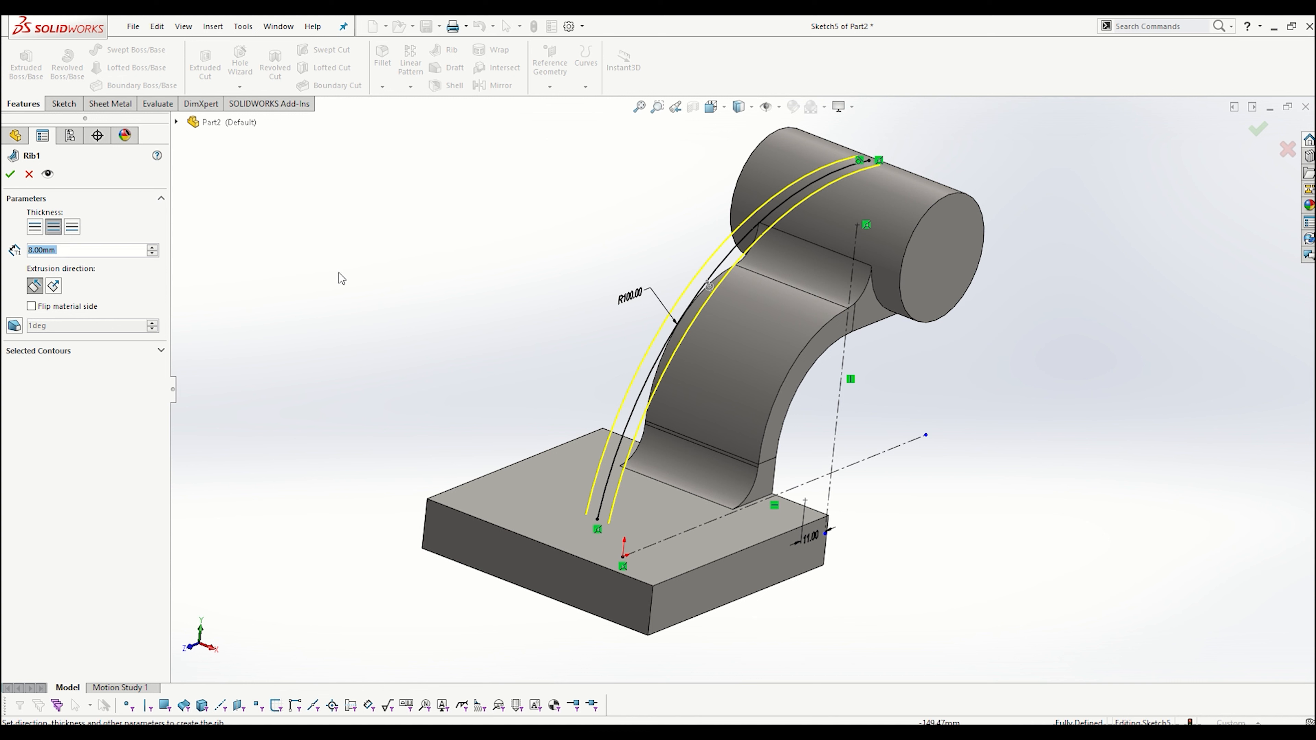
- Examine the rib preview and its material direction from several angles, keeping the extrusion direction parallel to the sketch
middle_drag(457, 273, 365, 228)
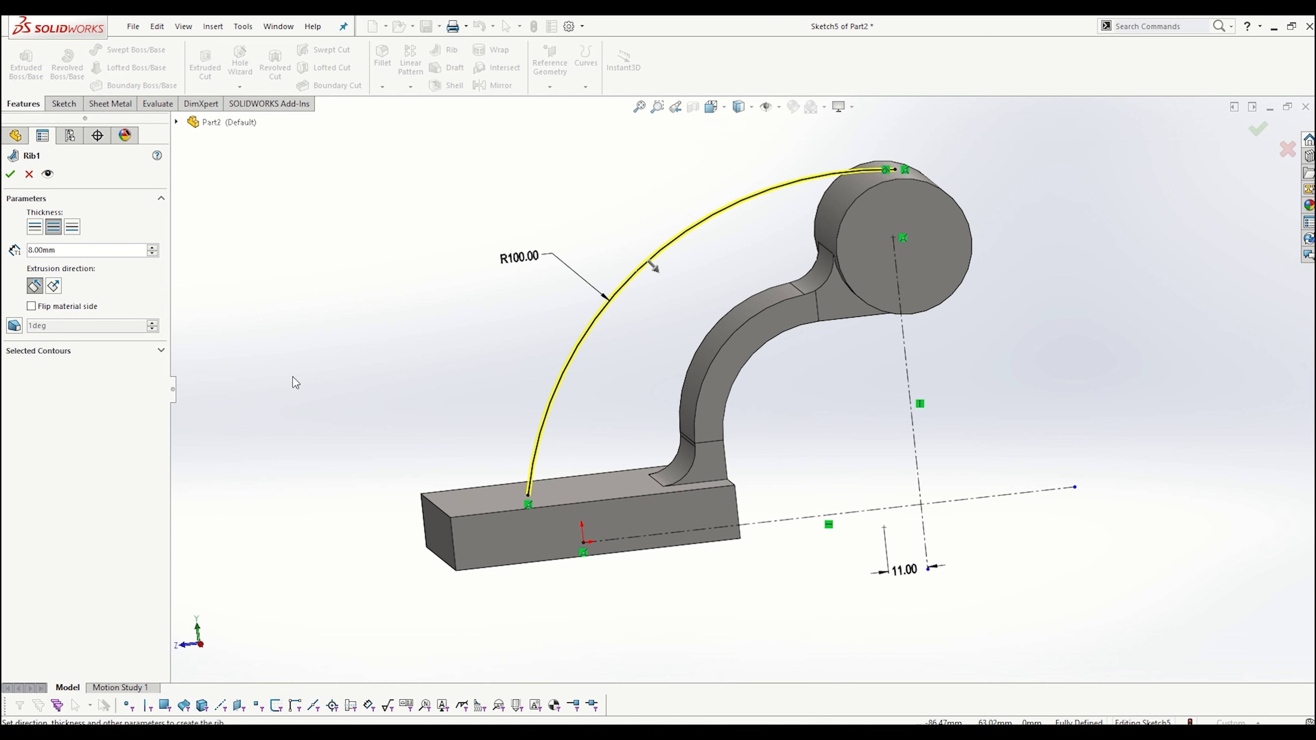
mouse_move(621, 386)
middle_down()
mouse_move(661, 282)
mouse_move(677, 295)
mouse_move(664, 271)
middle_up()
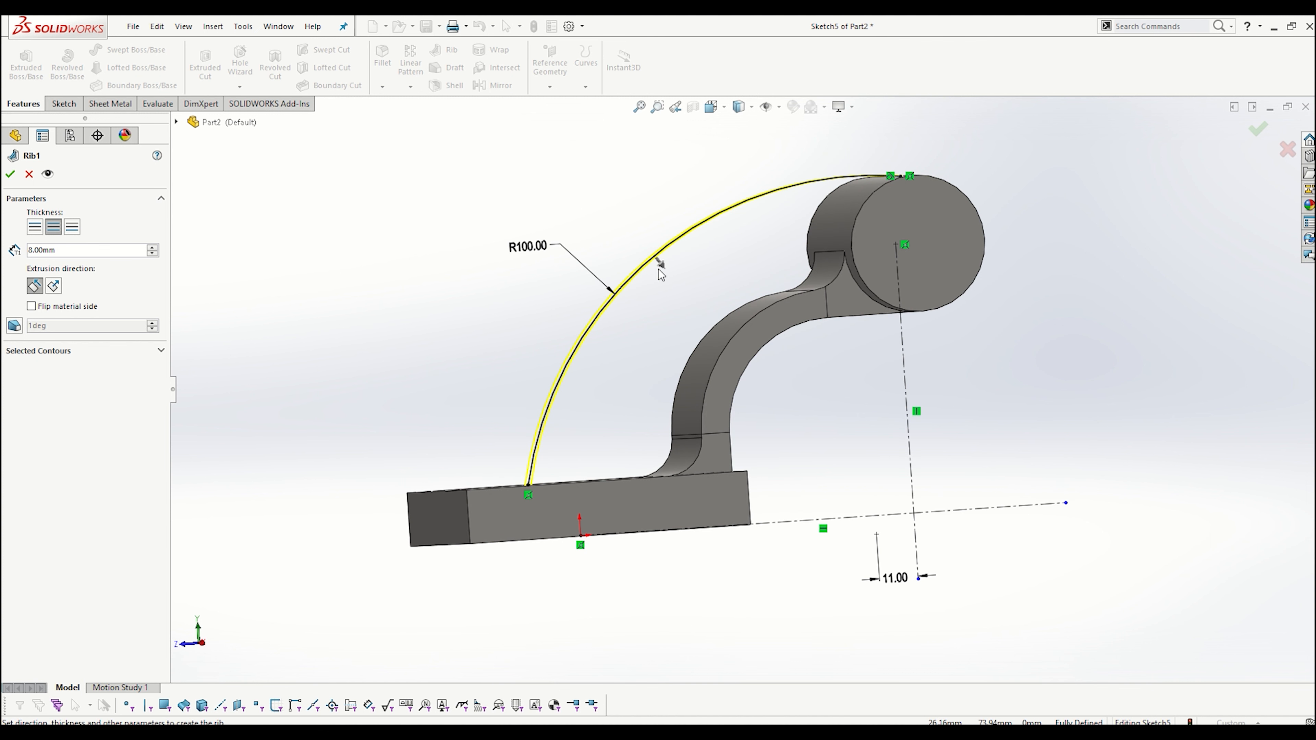
middle_drag(661, 275, 668, 306)
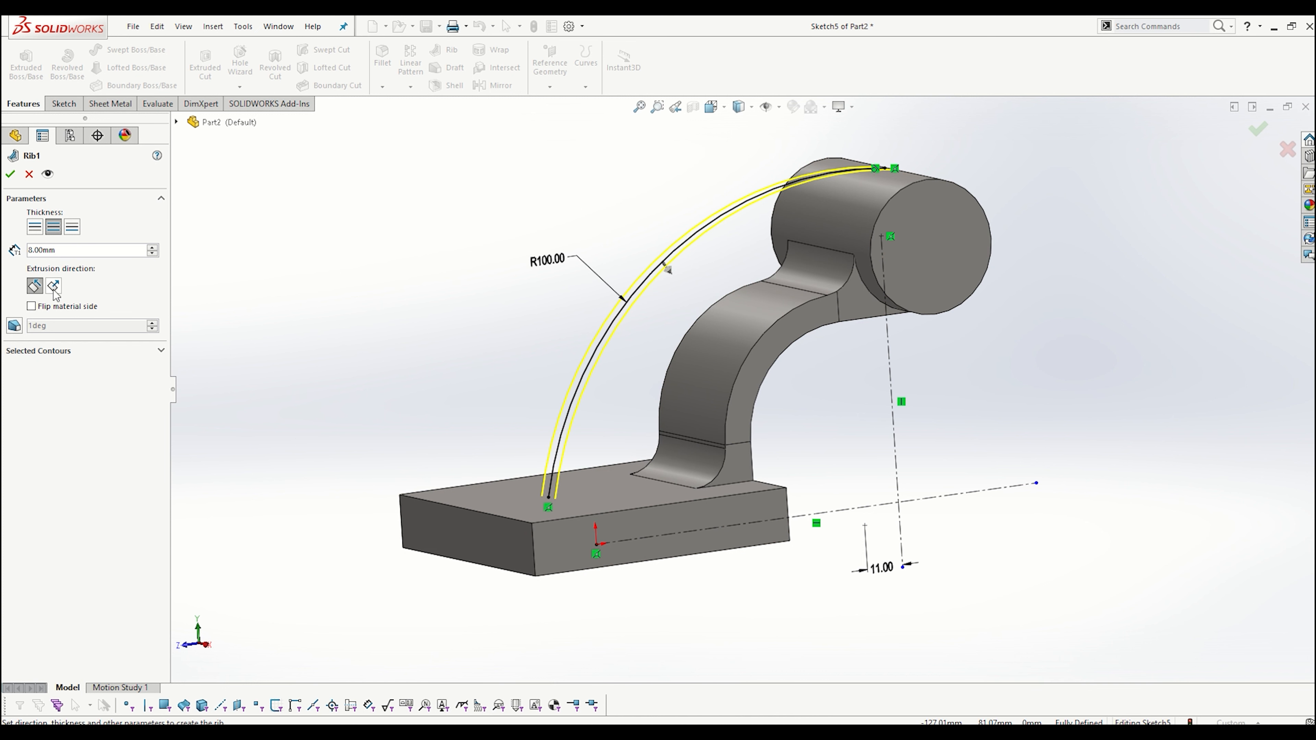
mouse_move(353, 322)
middle_down()
mouse_move(316, 294)
mouse_move(310, 303)
middle_up()
middle_drag(327, 382, 139, 322)
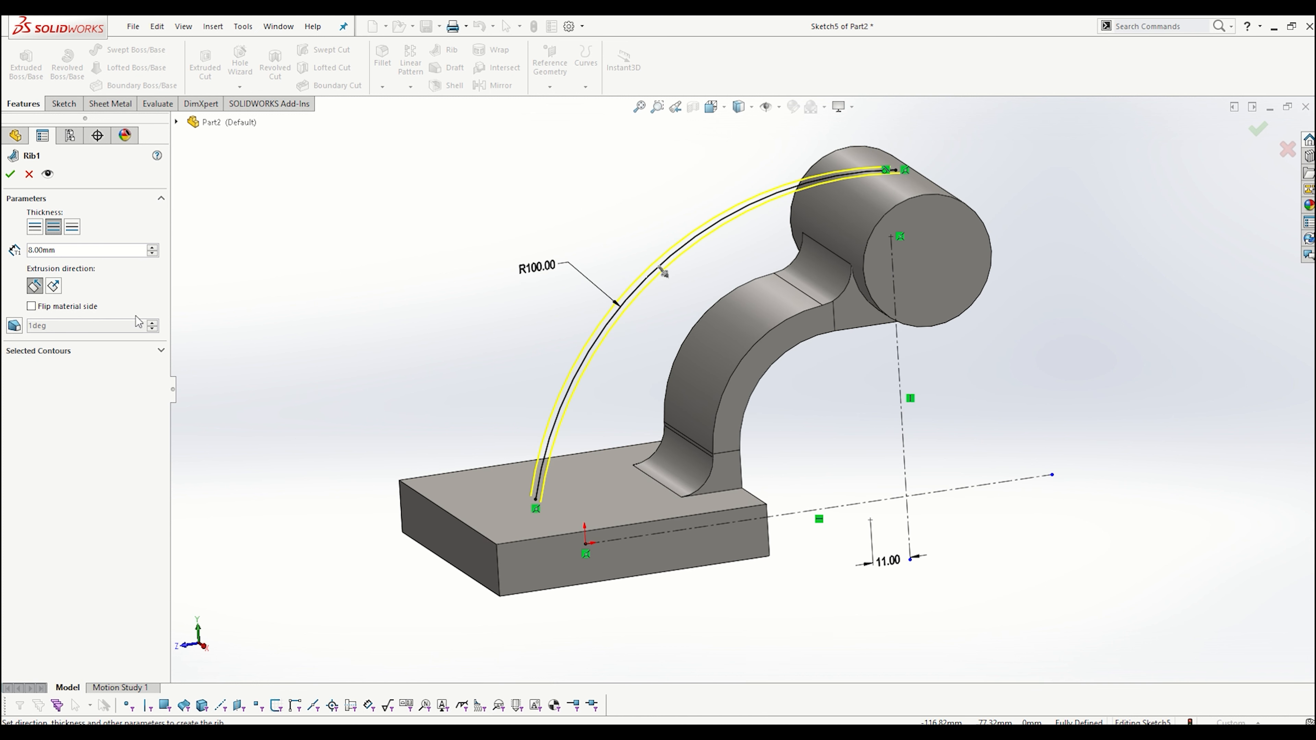
click(35, 285)
mouse_move(358, 537)
middle_down()
mouse_move(315, 432)
mouse_move(388, 490)
middle_up()
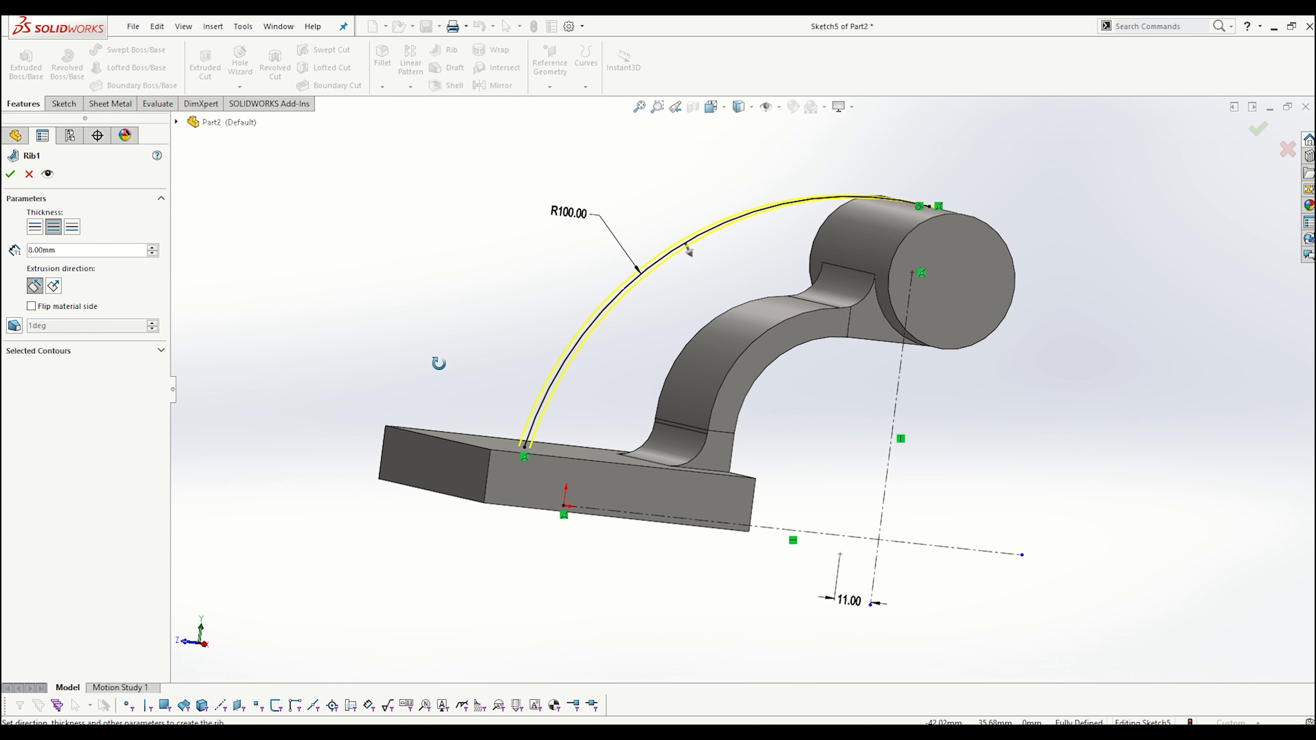
mouse_move(439, 362)
middle_down()
mouse_move(426, 397)
mouse_move(479, 405)
mouse_move(440, 393)
mouse_move(435, 427)
middle_up()
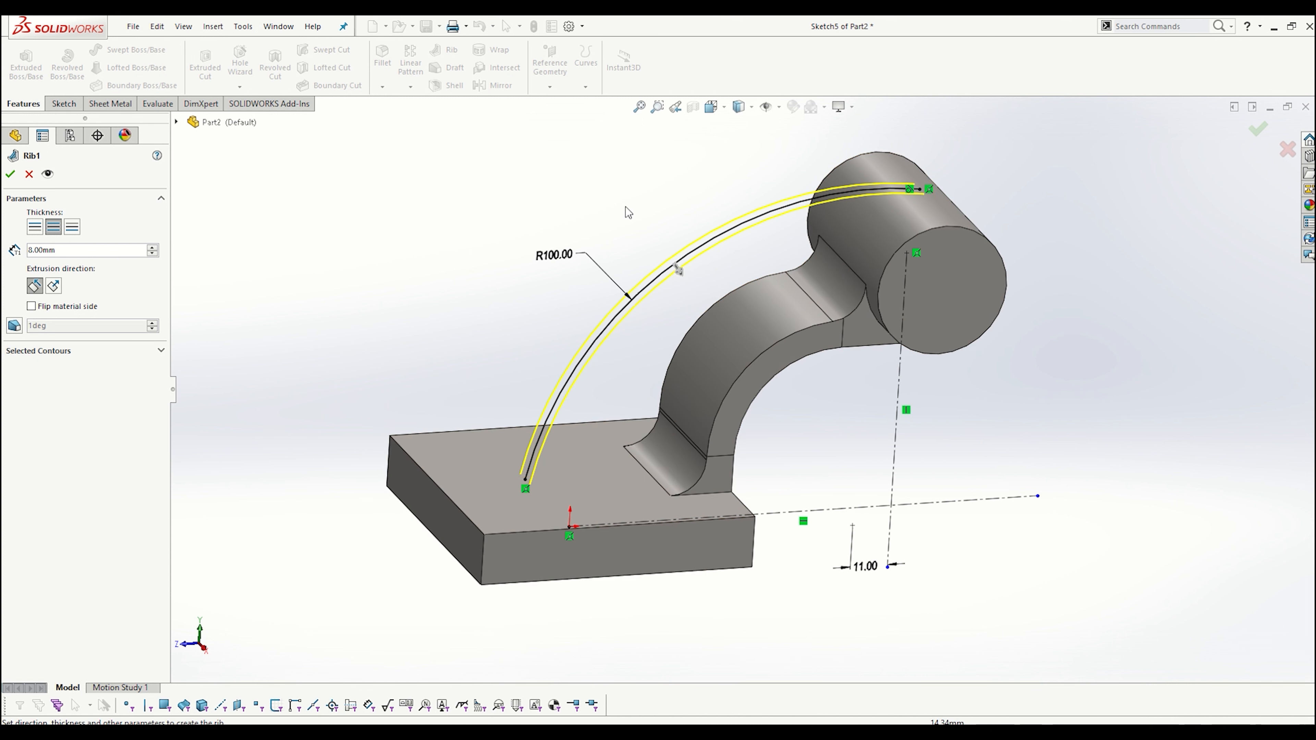
click(33, 287)
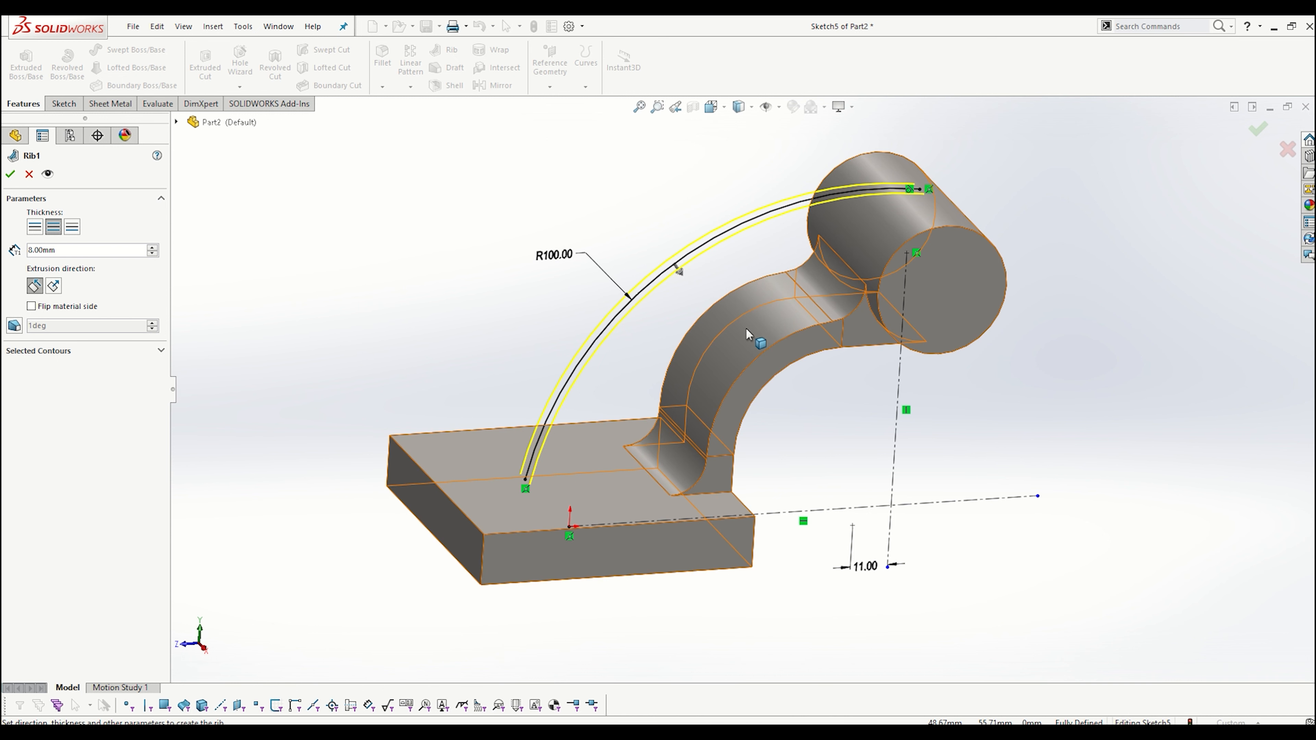
- Create an 8 mm thick rib on both sides of the R100 arc sketch between the base plate and cylinder
middle_drag(746, 327, 552, 305)
key(space)
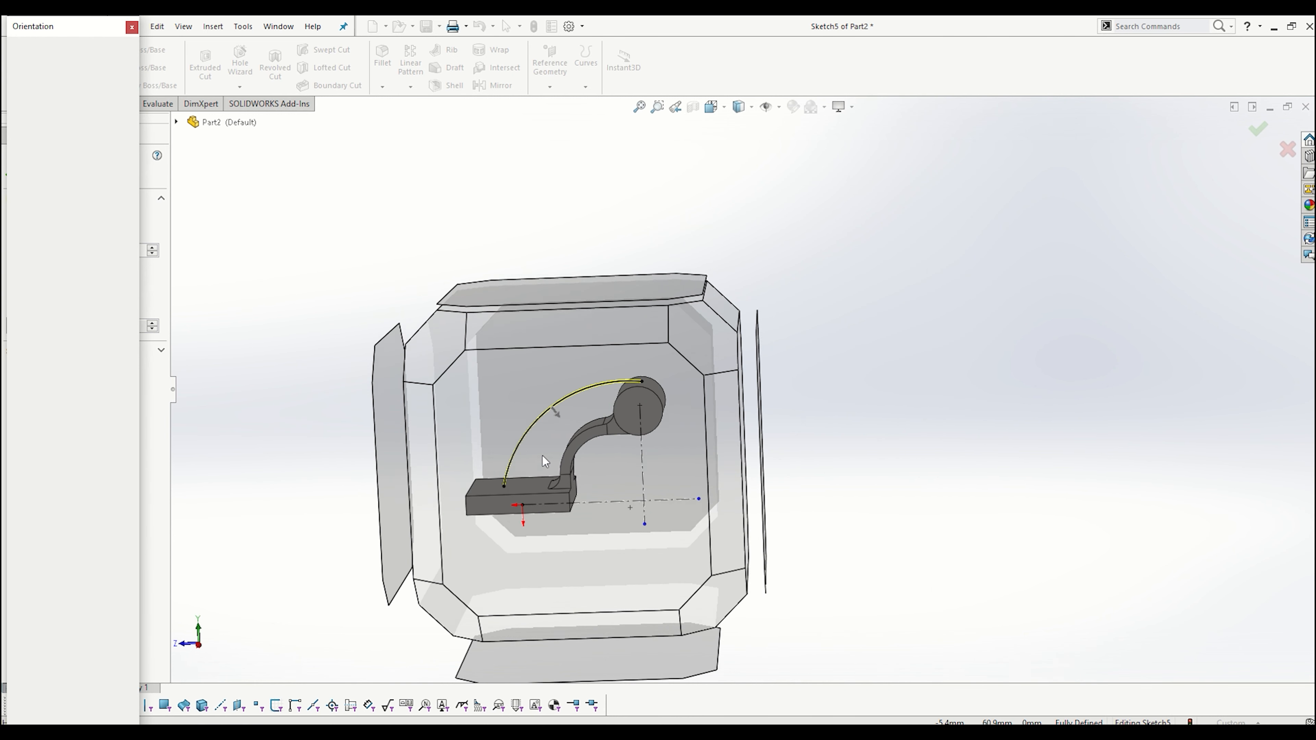
click(543, 456)
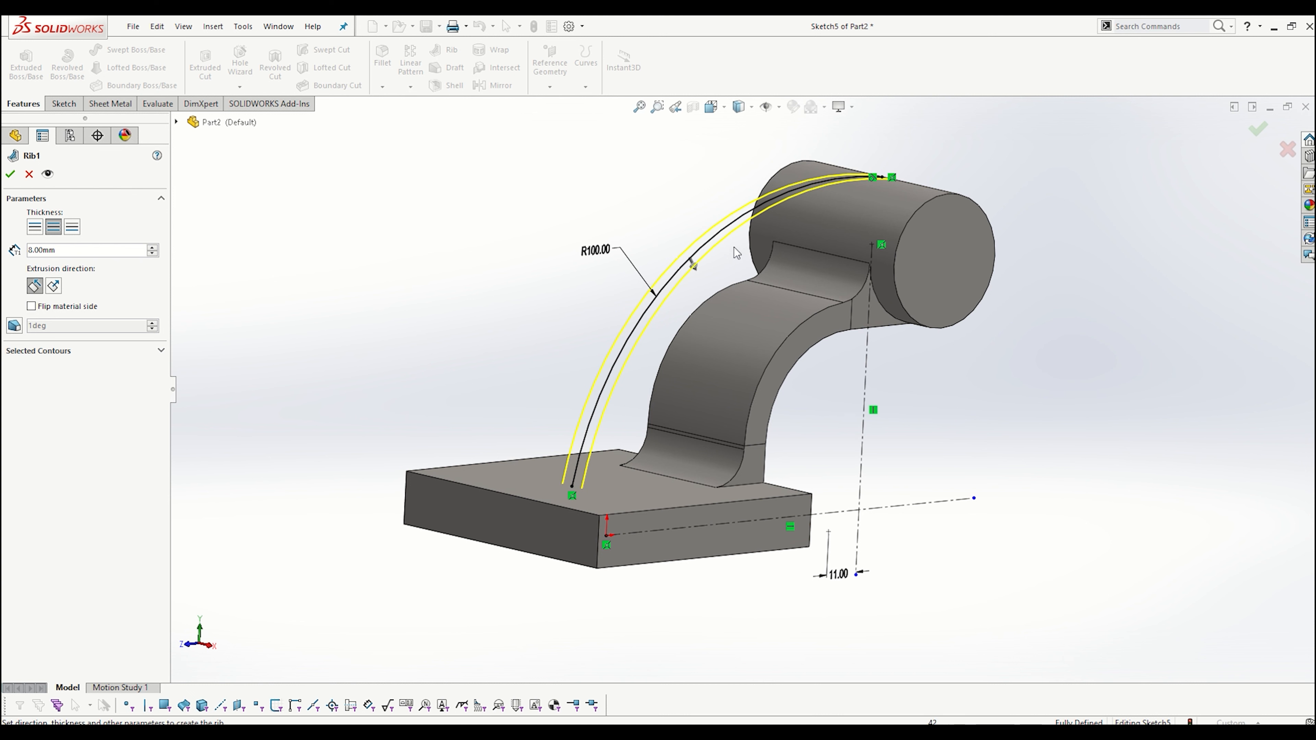
middle_drag(734, 246, 665, 271)
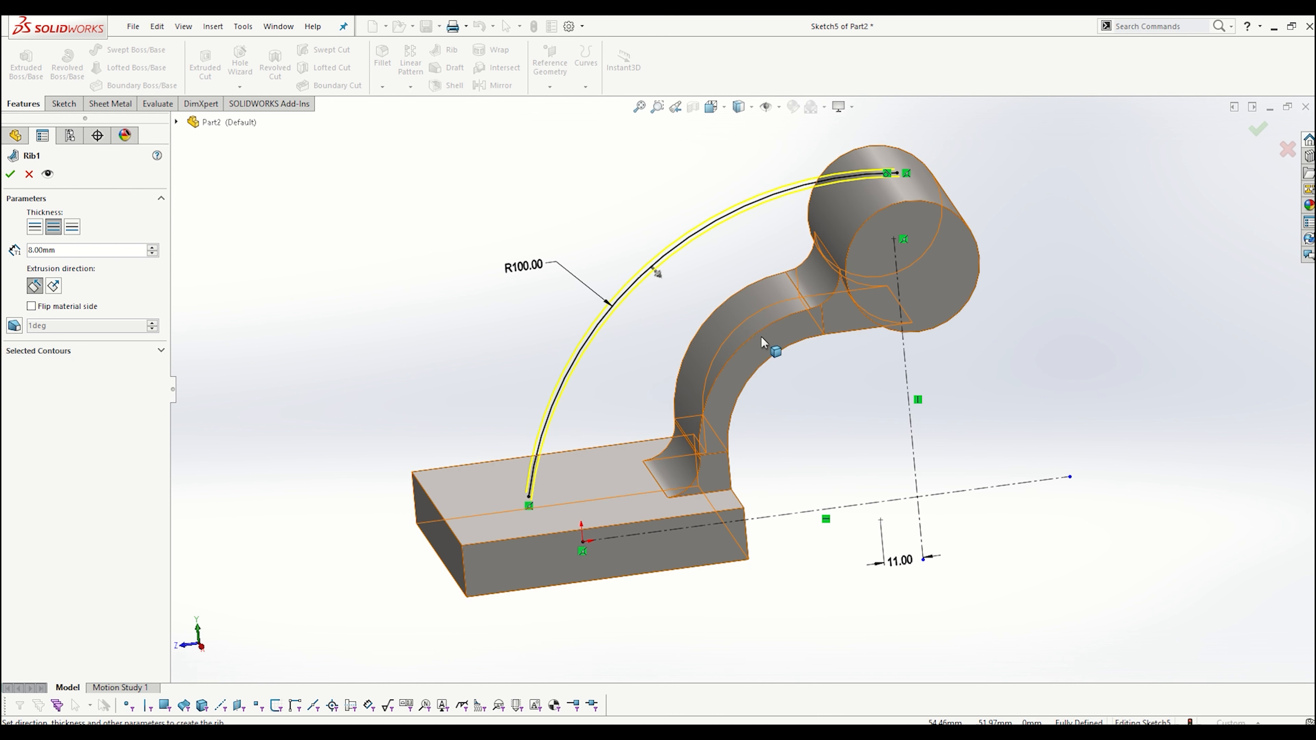
middle_drag(760, 336, 701, 303)
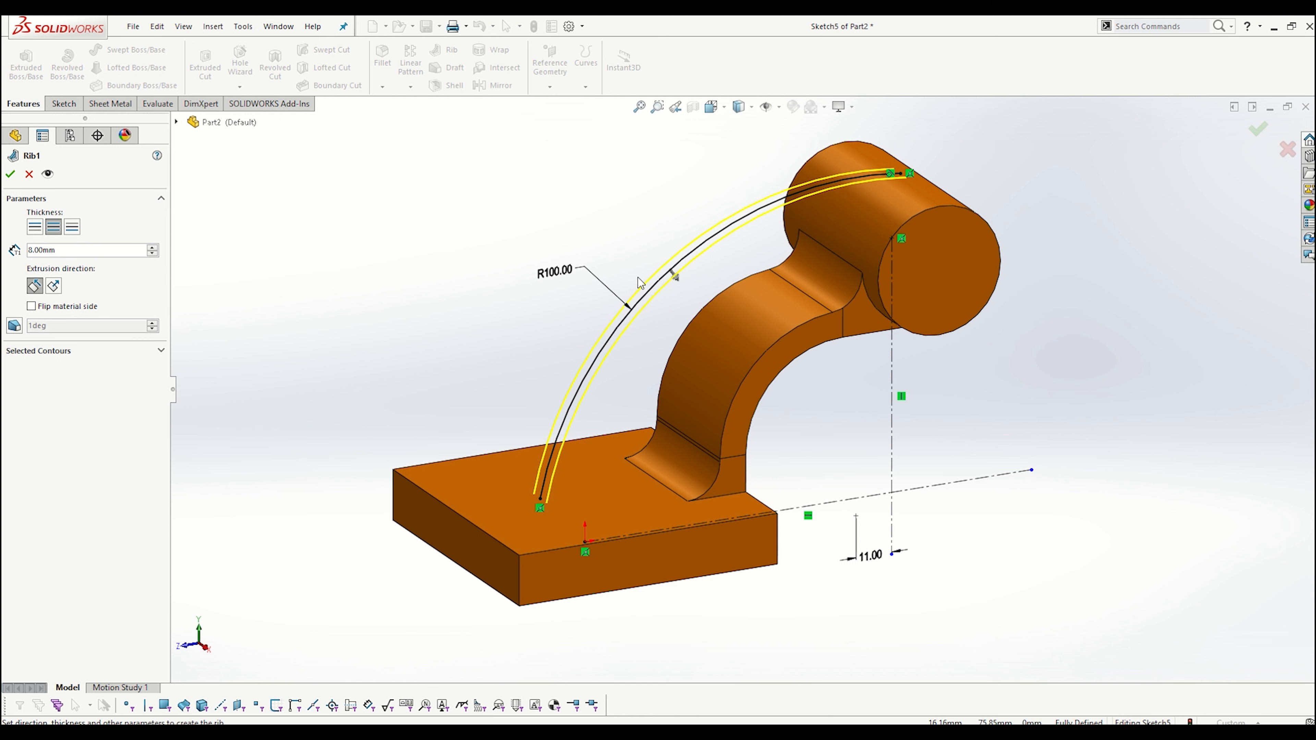
middle_drag(549, 501, 519, 479)
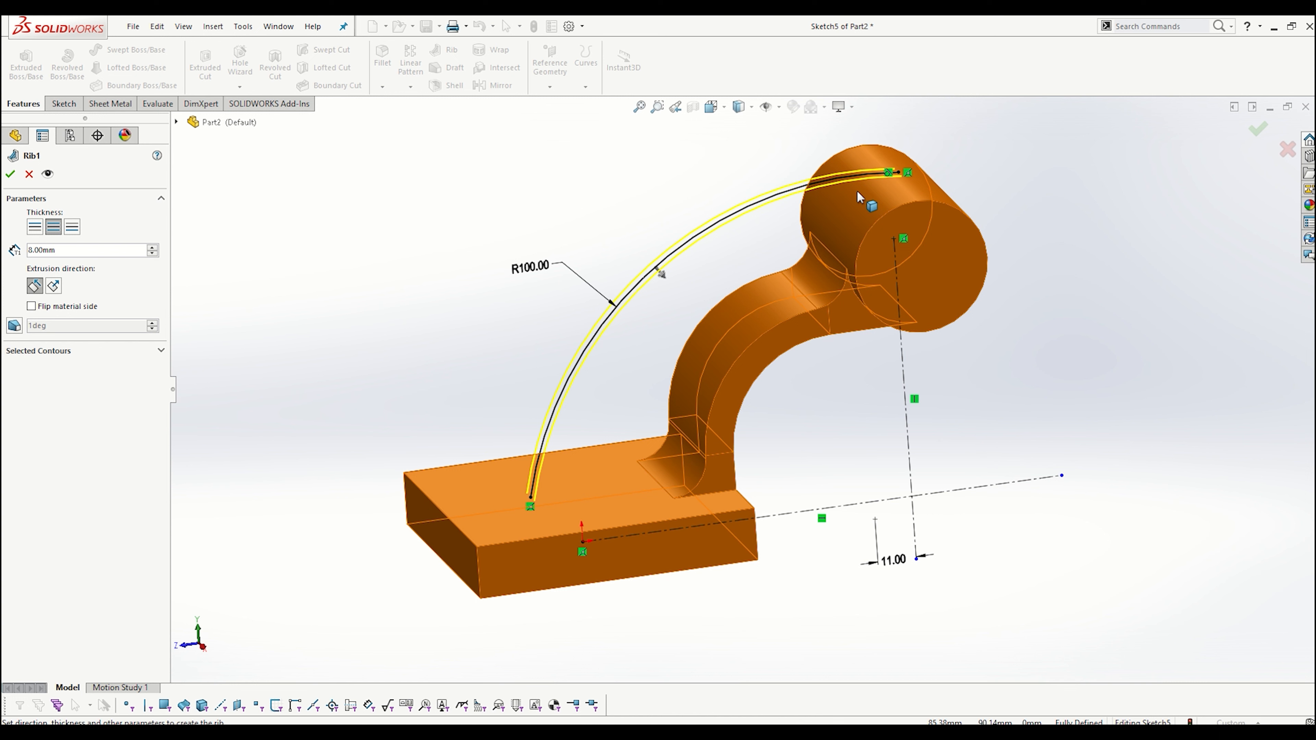
click(10, 174)
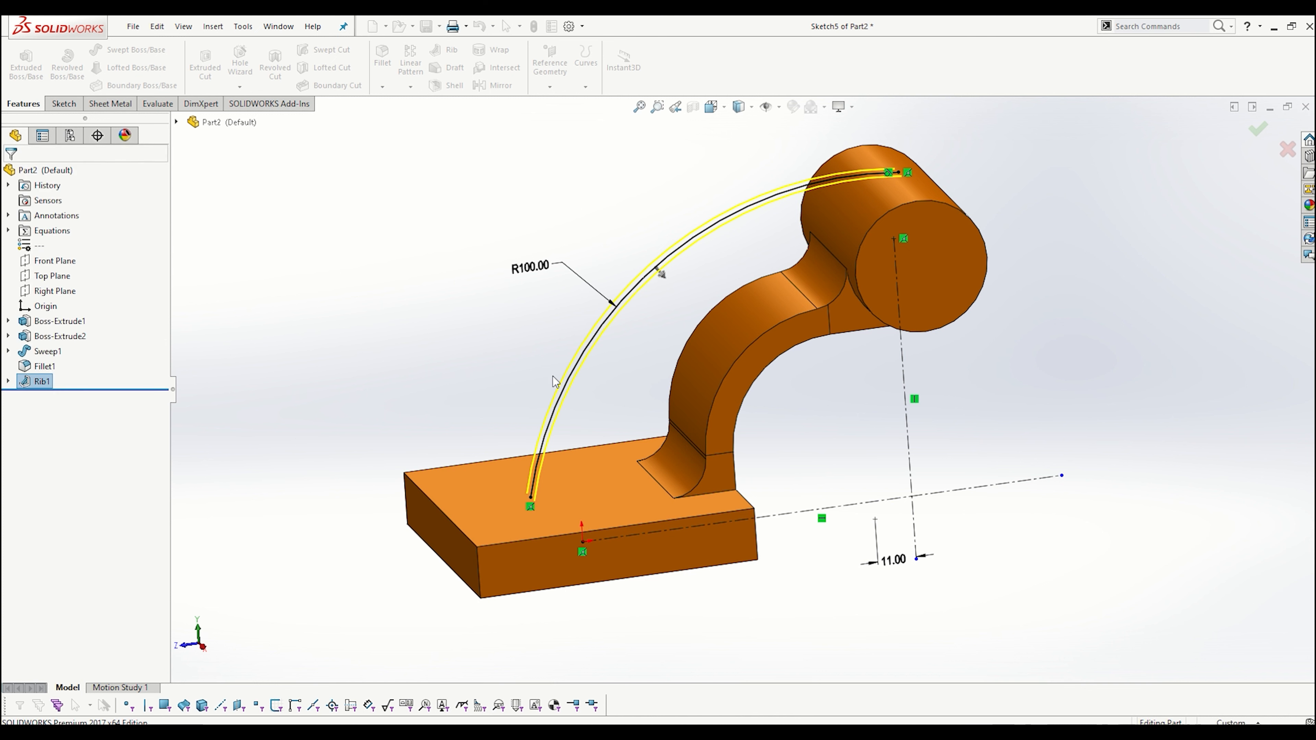
middle_drag(691, 358, 737, 367)
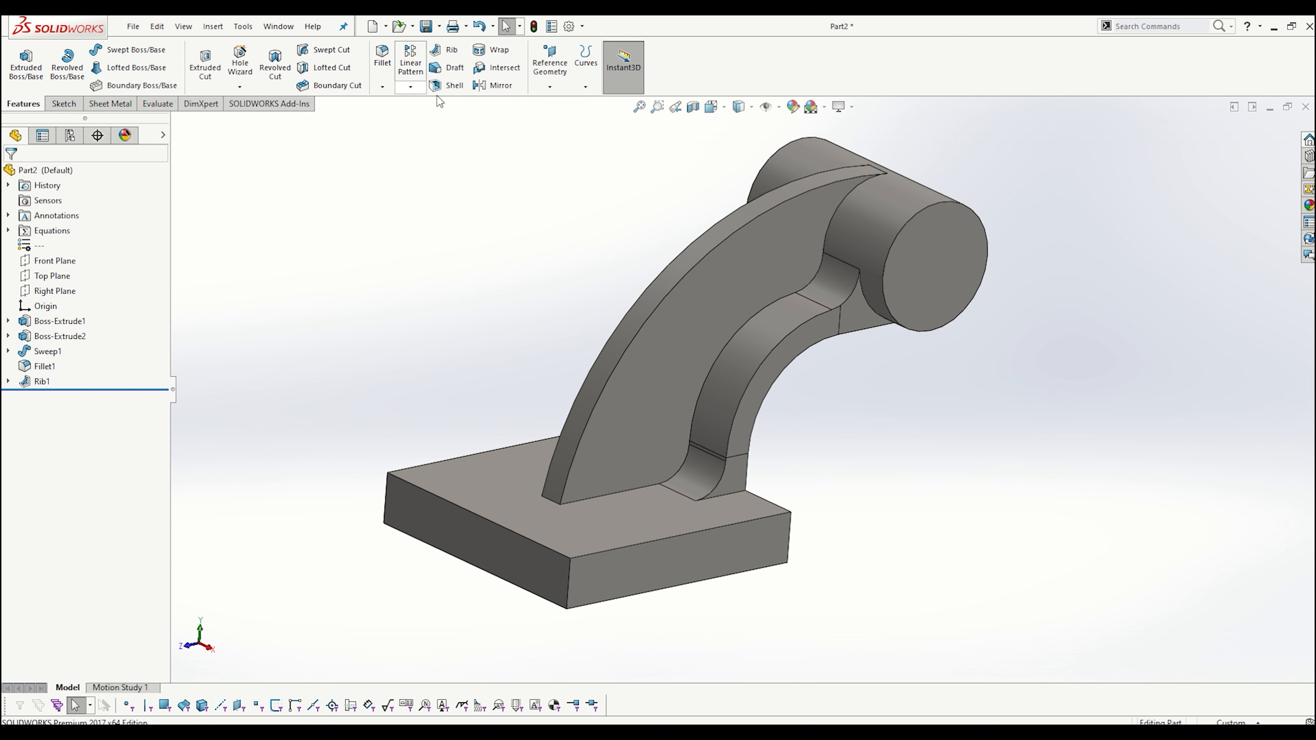
- Start a fillet of 10 mm radius on the base plate's four vertical corner edges, checking the exercise drawing for the radii
click(382, 57)
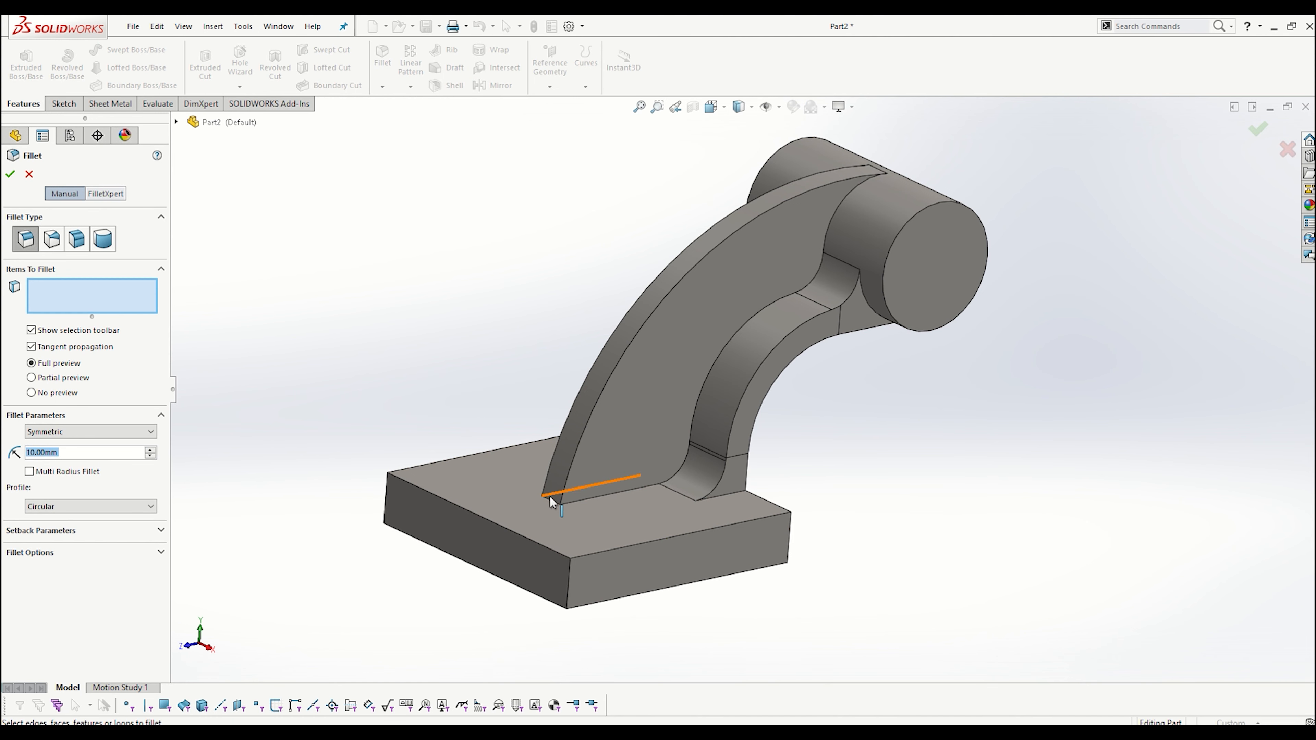
click(469, 732)
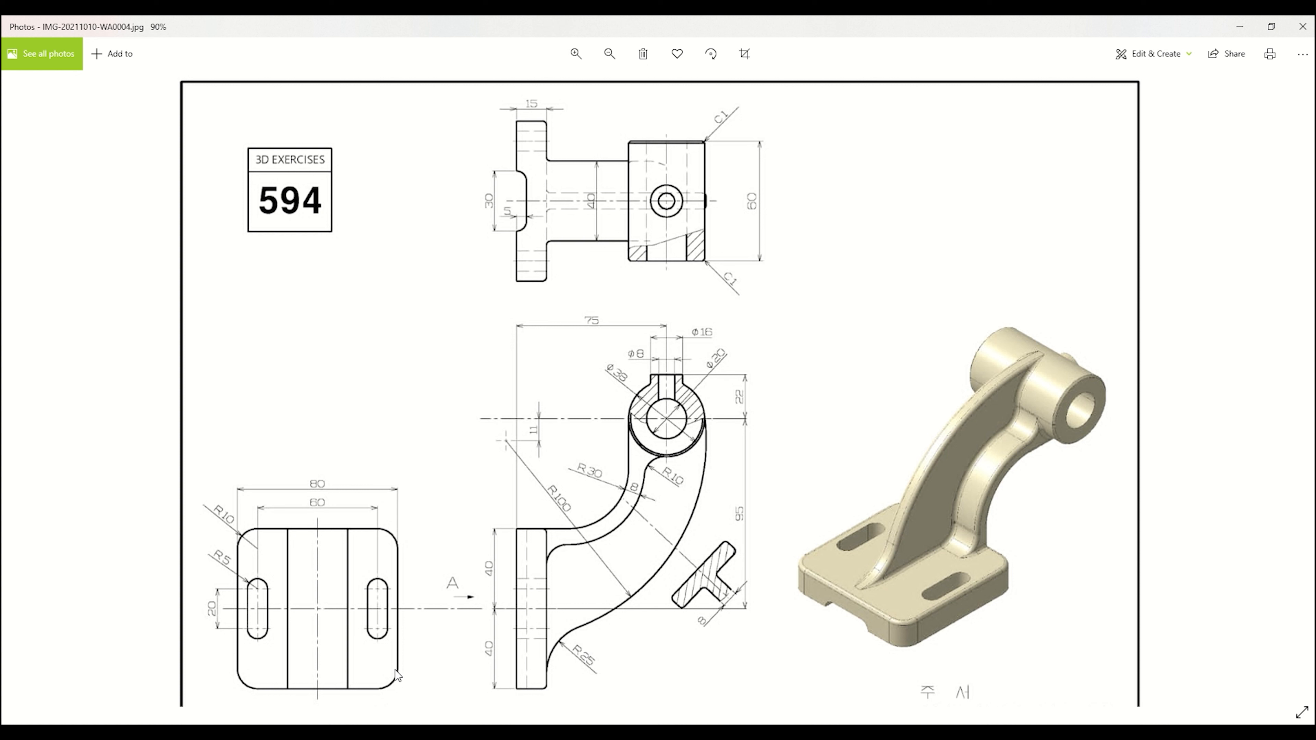
click(1239, 26)
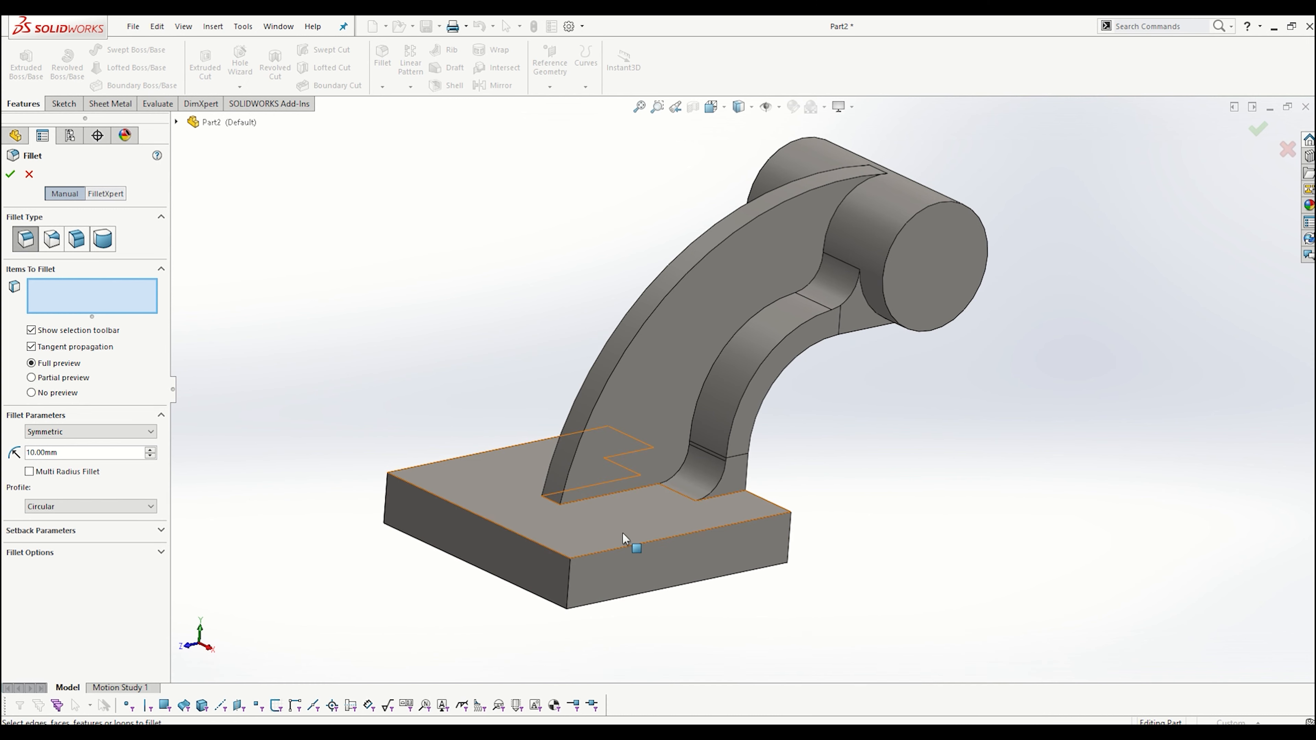
click(565, 591)
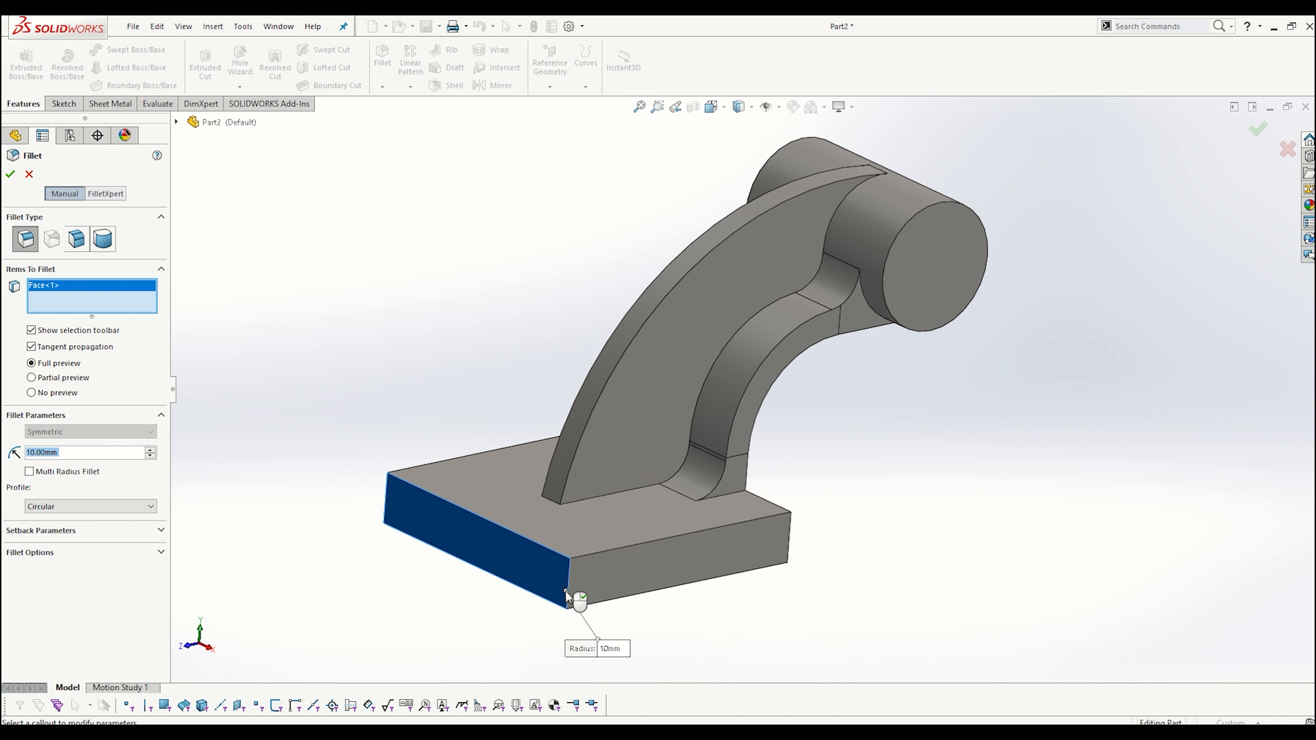
click(564, 582)
click(567, 582)
middle_drag(567, 581, 858, 487)
click(659, 538)
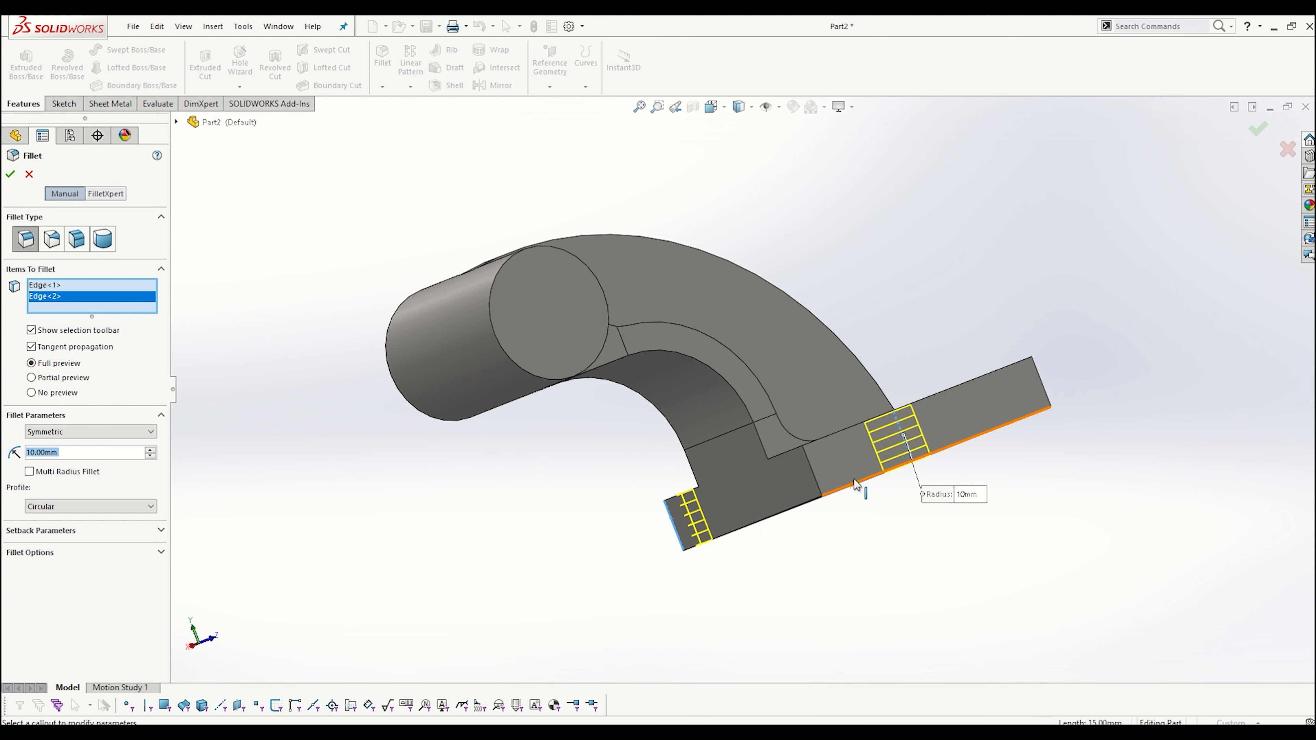
click(810, 466)
middle_drag(1008, 399, 921, 567)
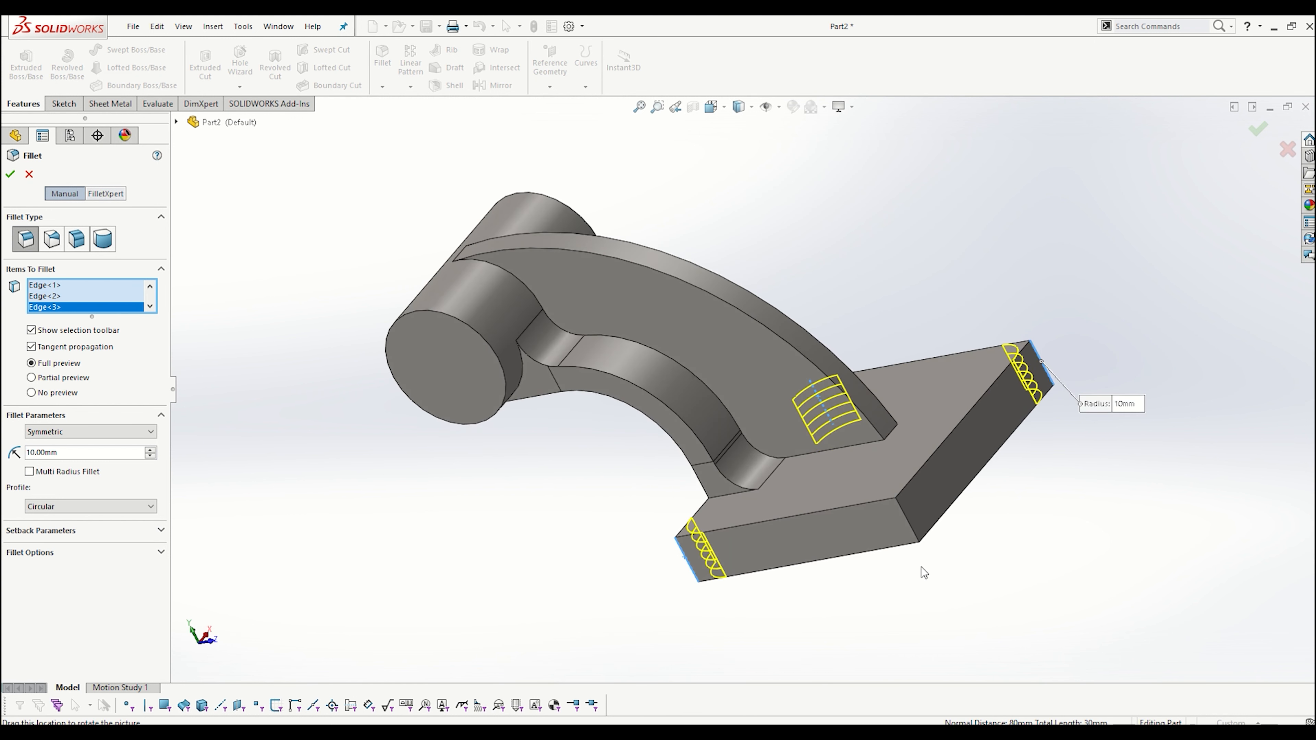
click(906, 524)
click(906, 524)
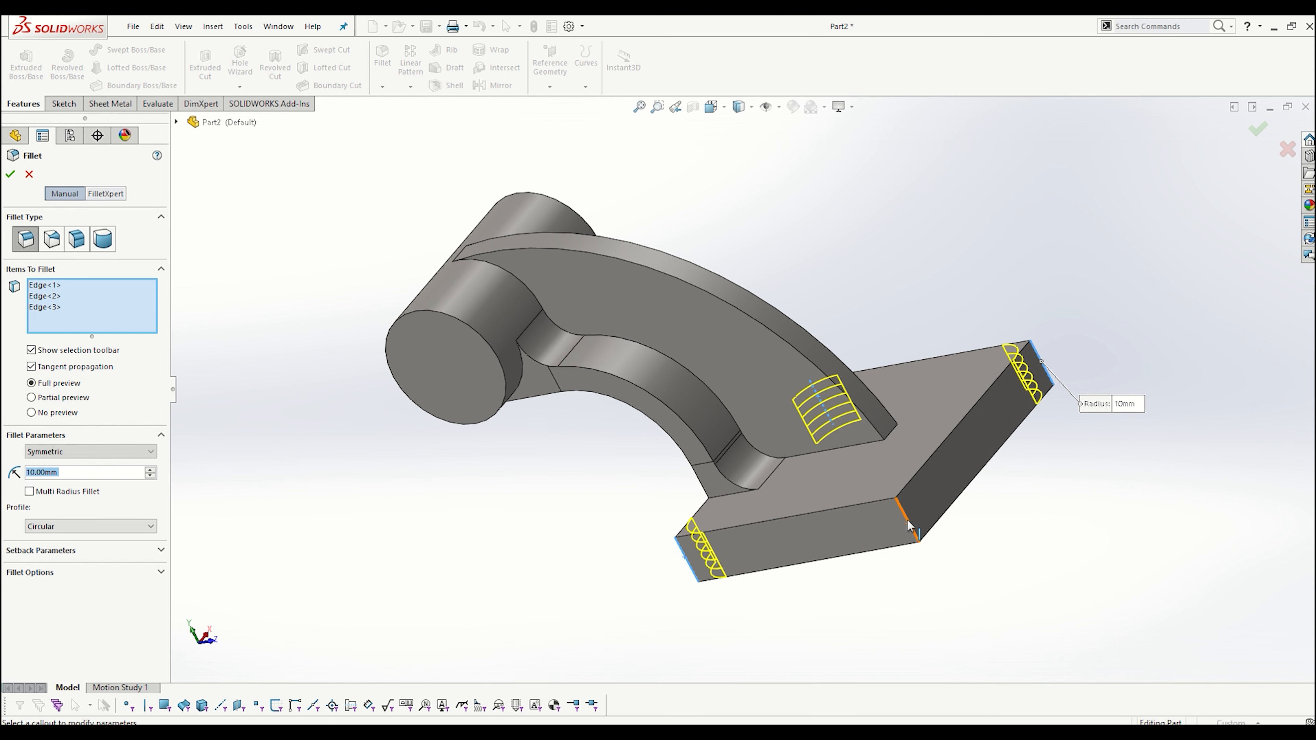
click(907, 519)
middle_drag(901, 521, 765, 630)
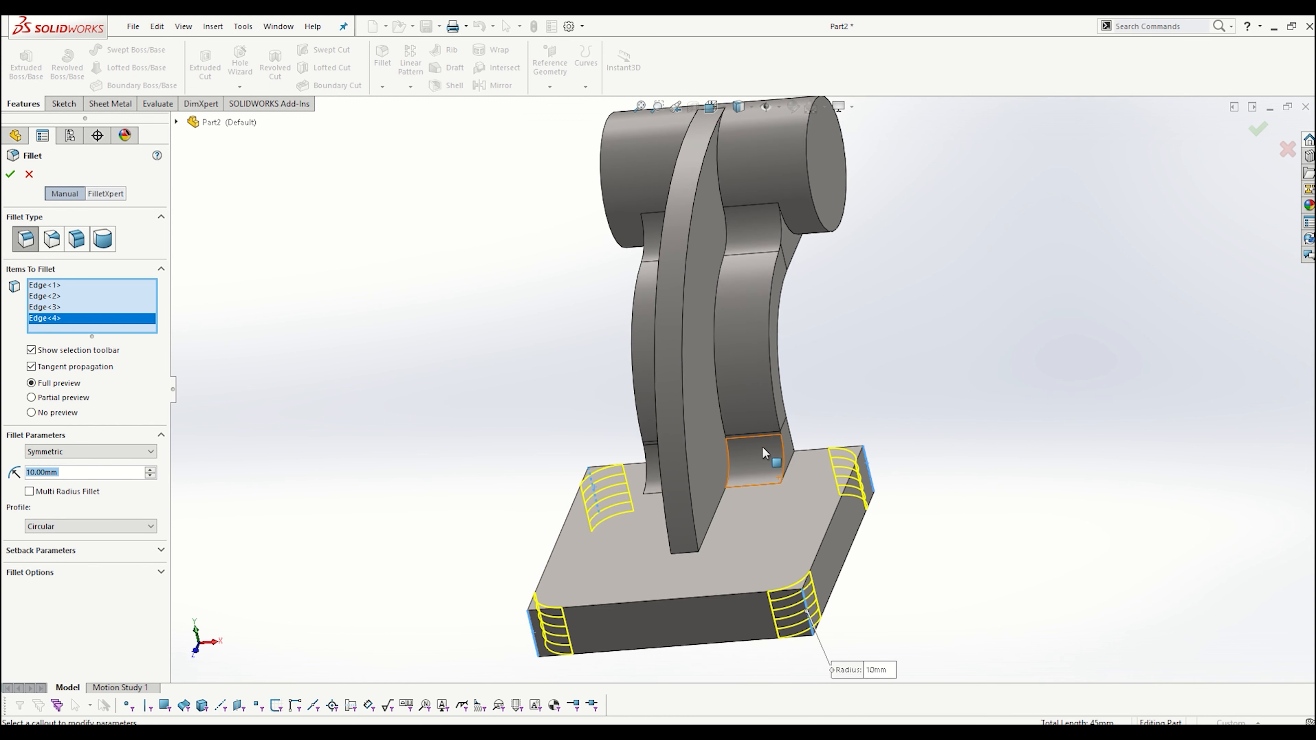
- Add the rib's lower outer edge to the fillet with its own 25 mm radius using Multi Radius Fillet, and create the fillet
scroll(746, 390, up, 3)
middle_drag(811, 469, 603, 472)
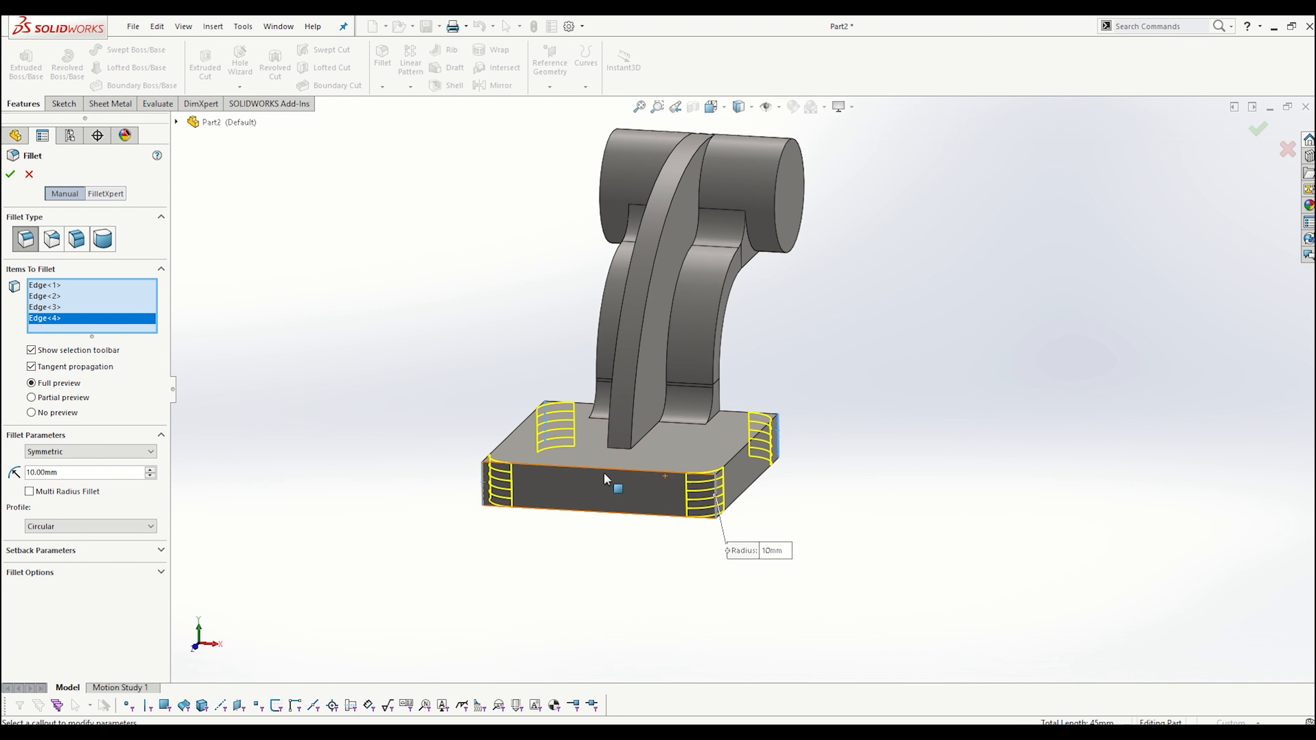
click(614, 447)
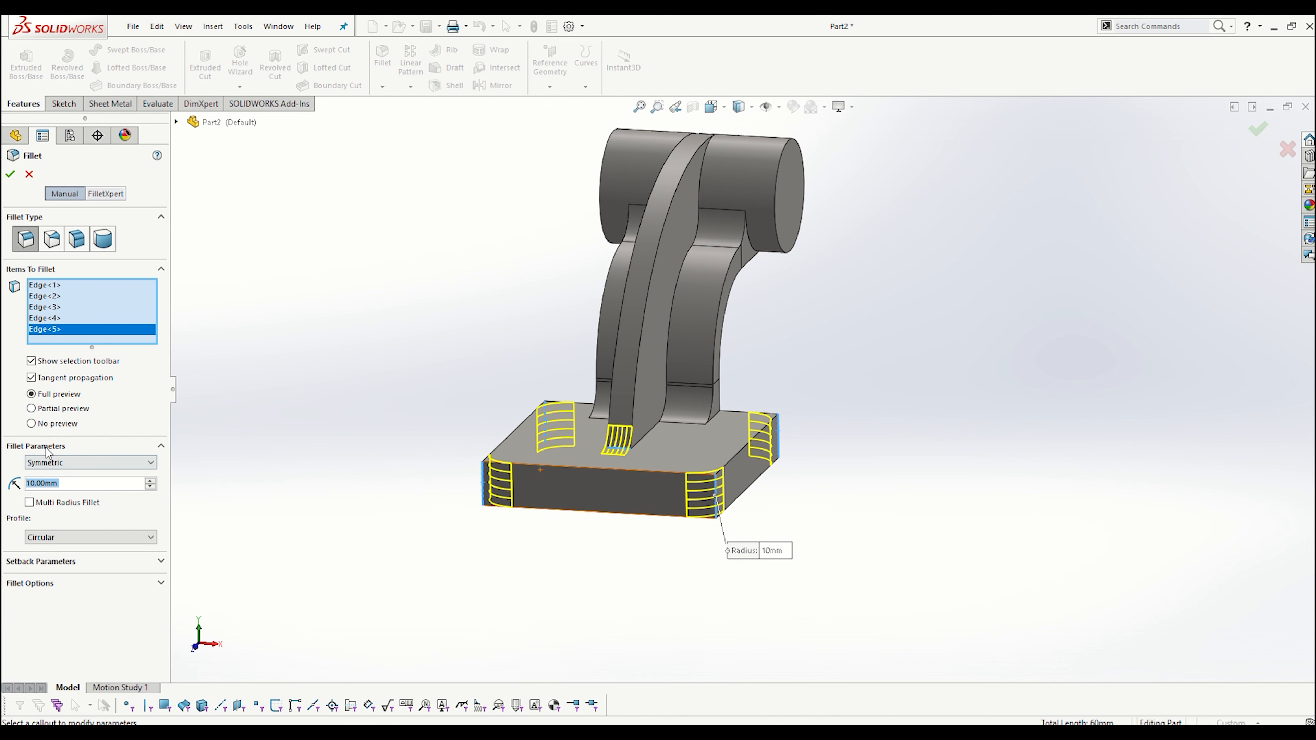
click(29, 502)
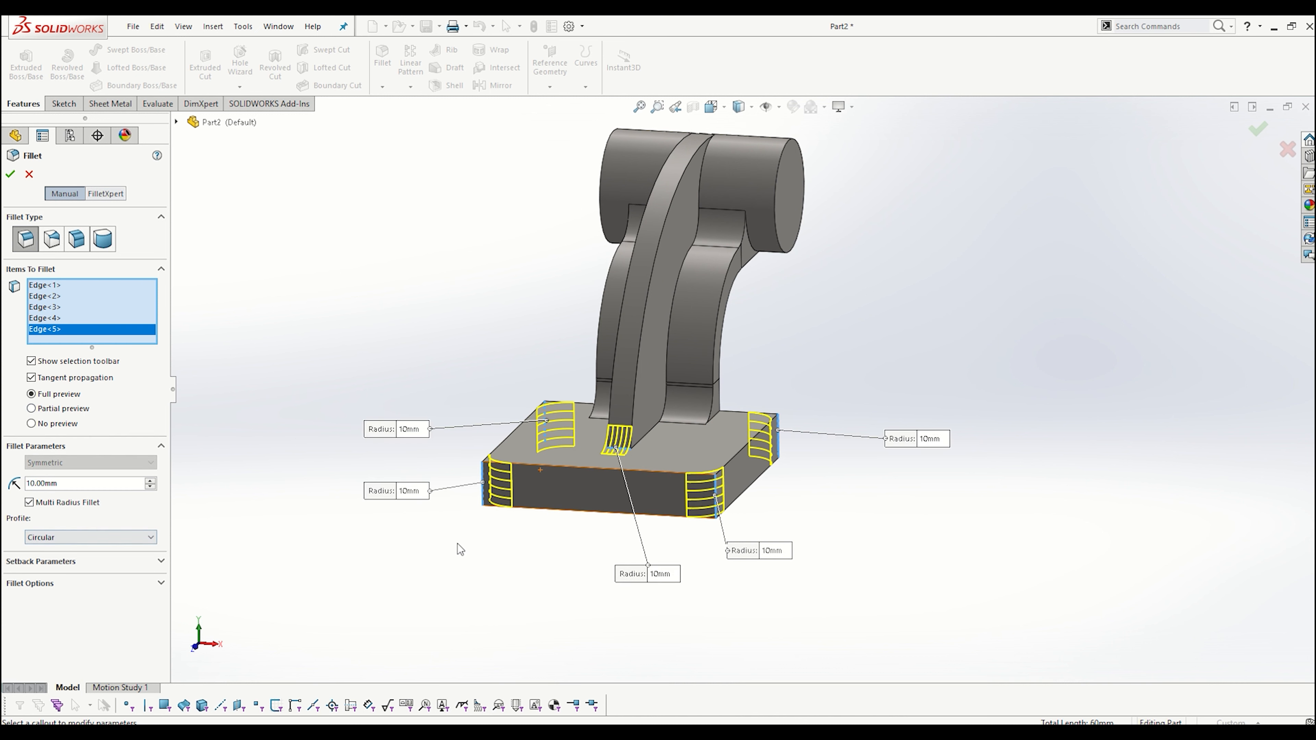
middle_drag(724, 475, 643, 593)
click(641, 594)
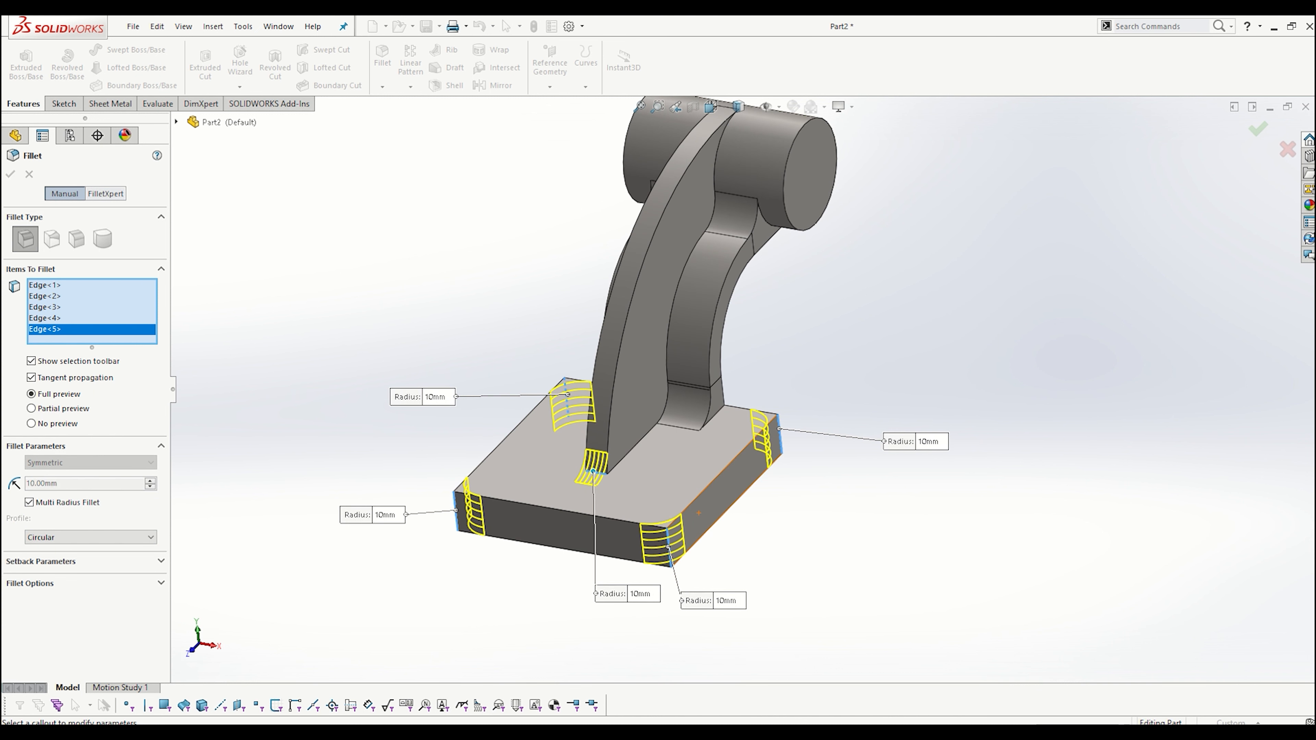
text(25)
key(Return)
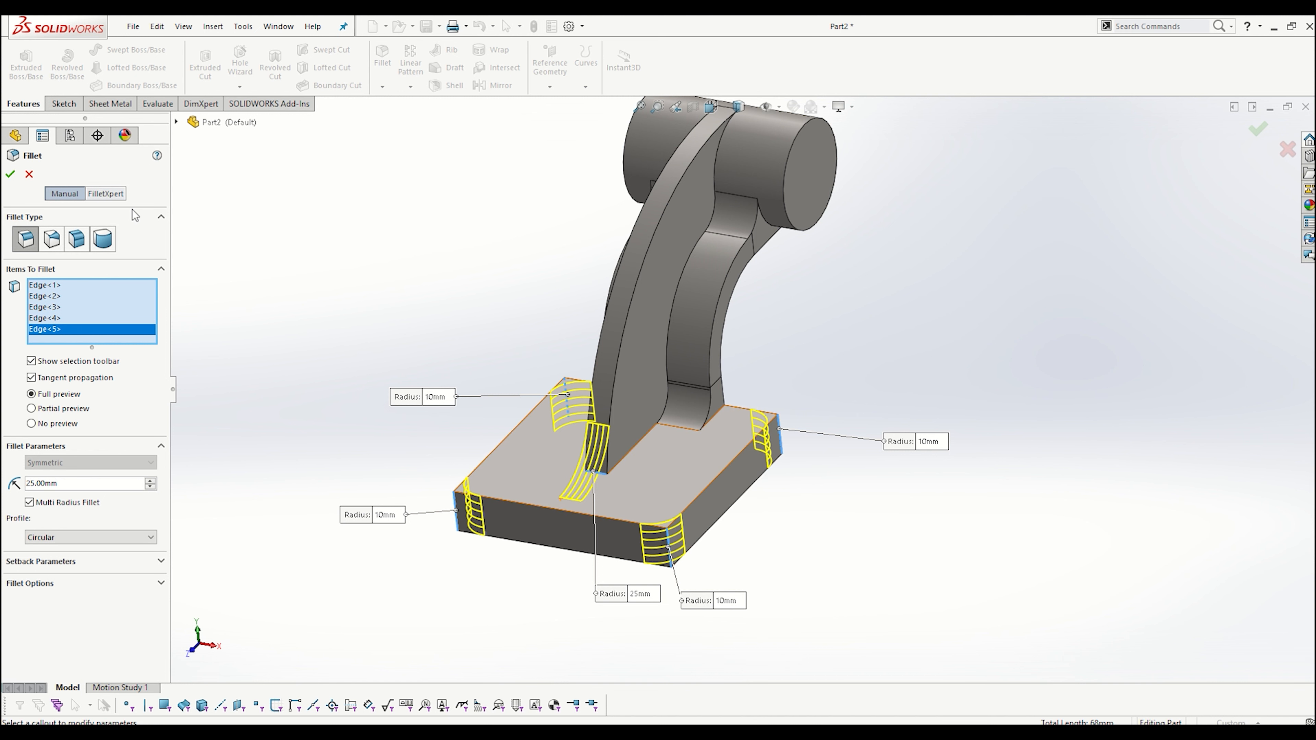
click(11, 176)
- Consult the 594 exercise drawing for the bracket's remaining features
middle_drag(440, 361, 509, 364)
click(335, 317)
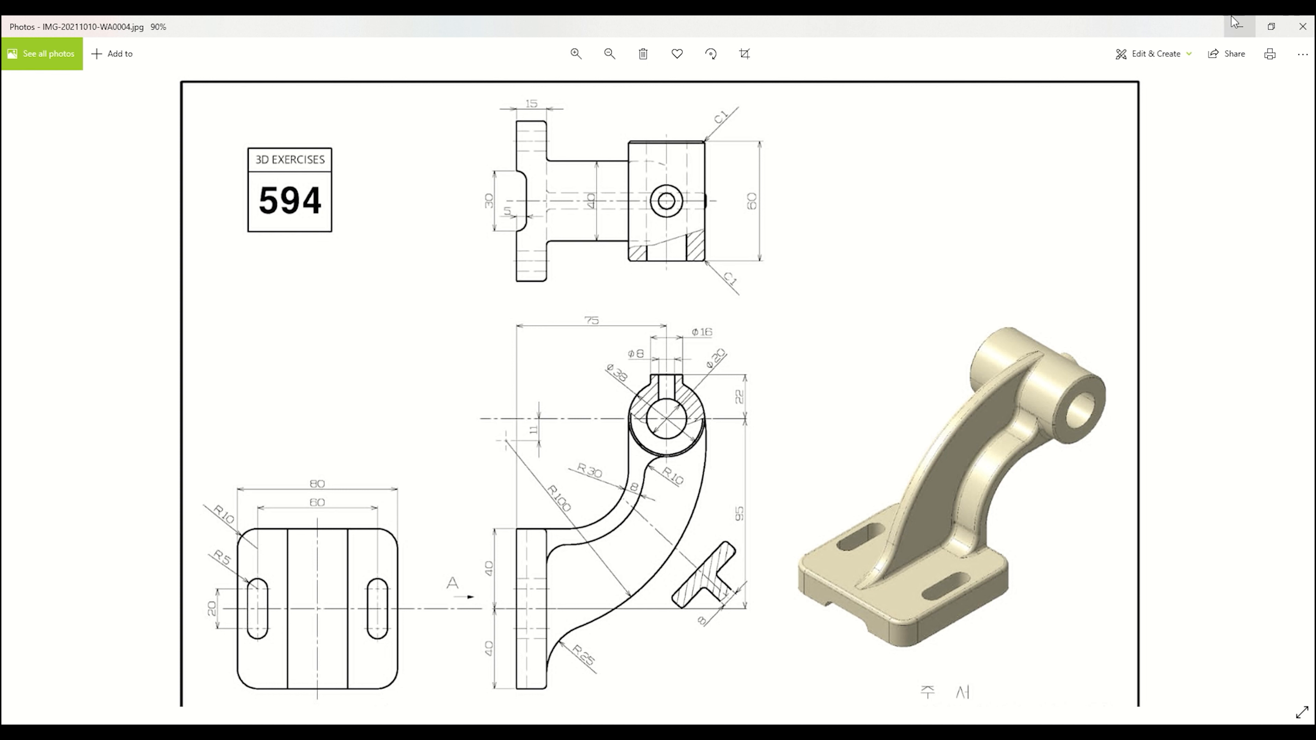
click(1240, 26)
- Examine how the Top, Front and Right planes lie relative to the bracket's cylinder, rib and base plate
middle_drag(857, 197, 866, 290)
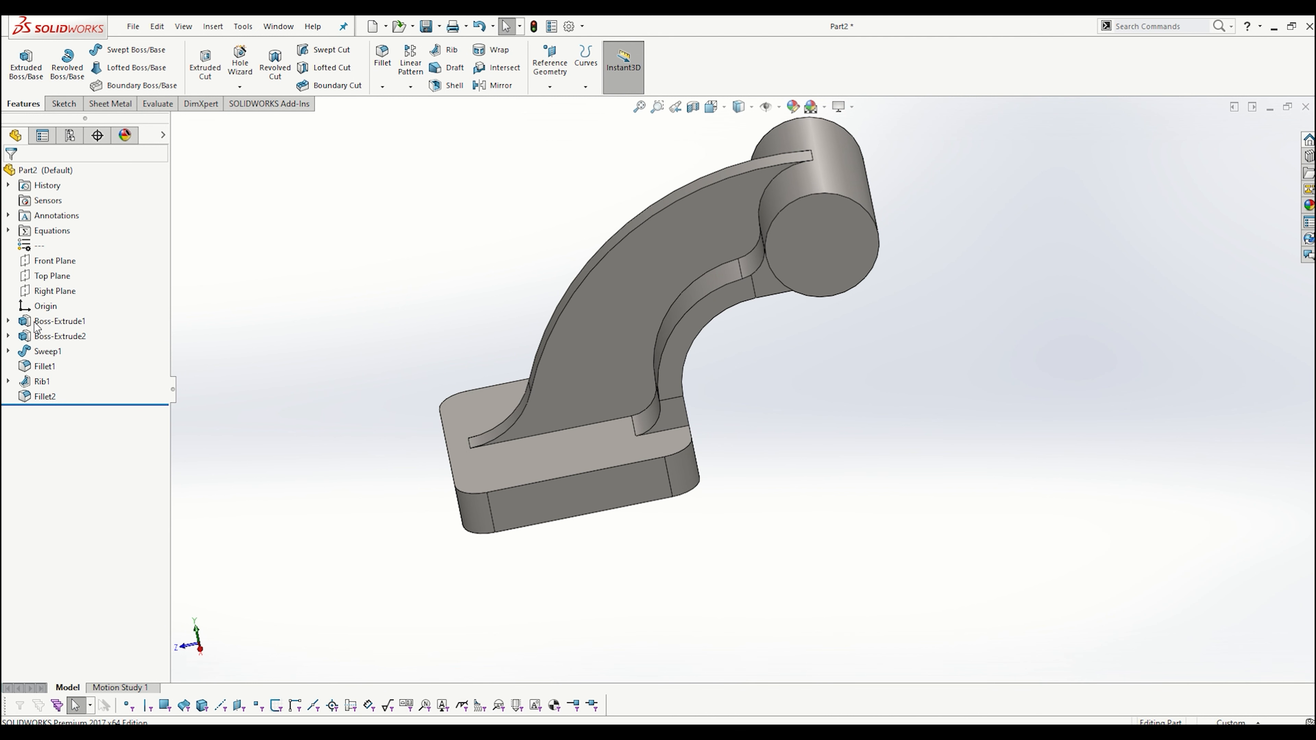
click(50, 276)
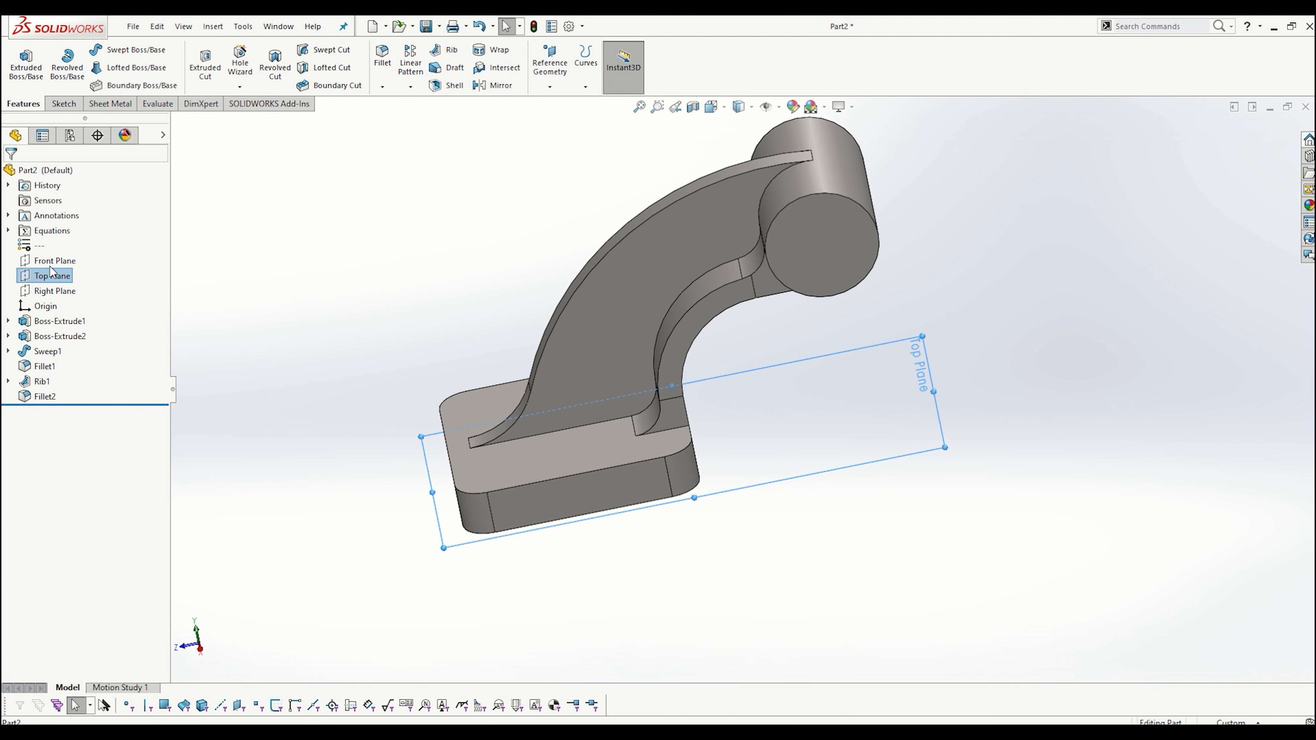
click(51, 261)
middle_drag(610, 361, 613, 351)
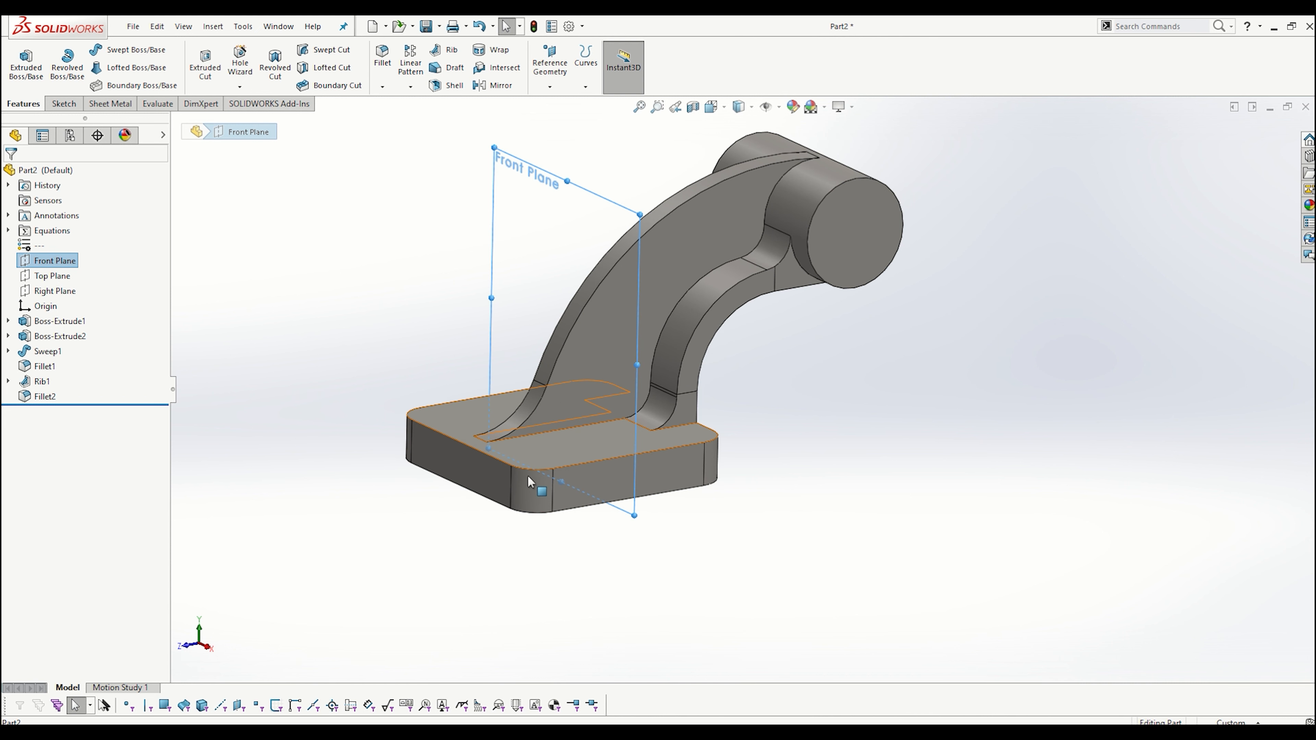
click(55, 291)
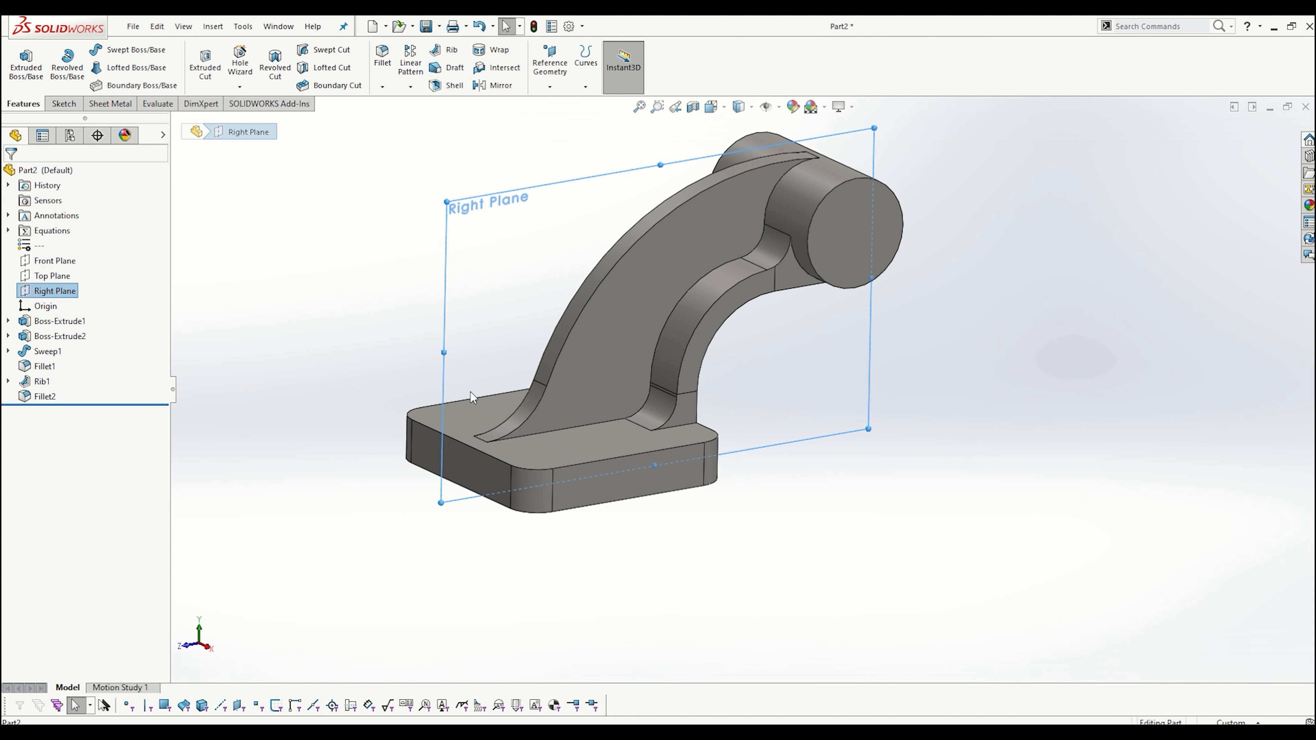
click(50, 262)
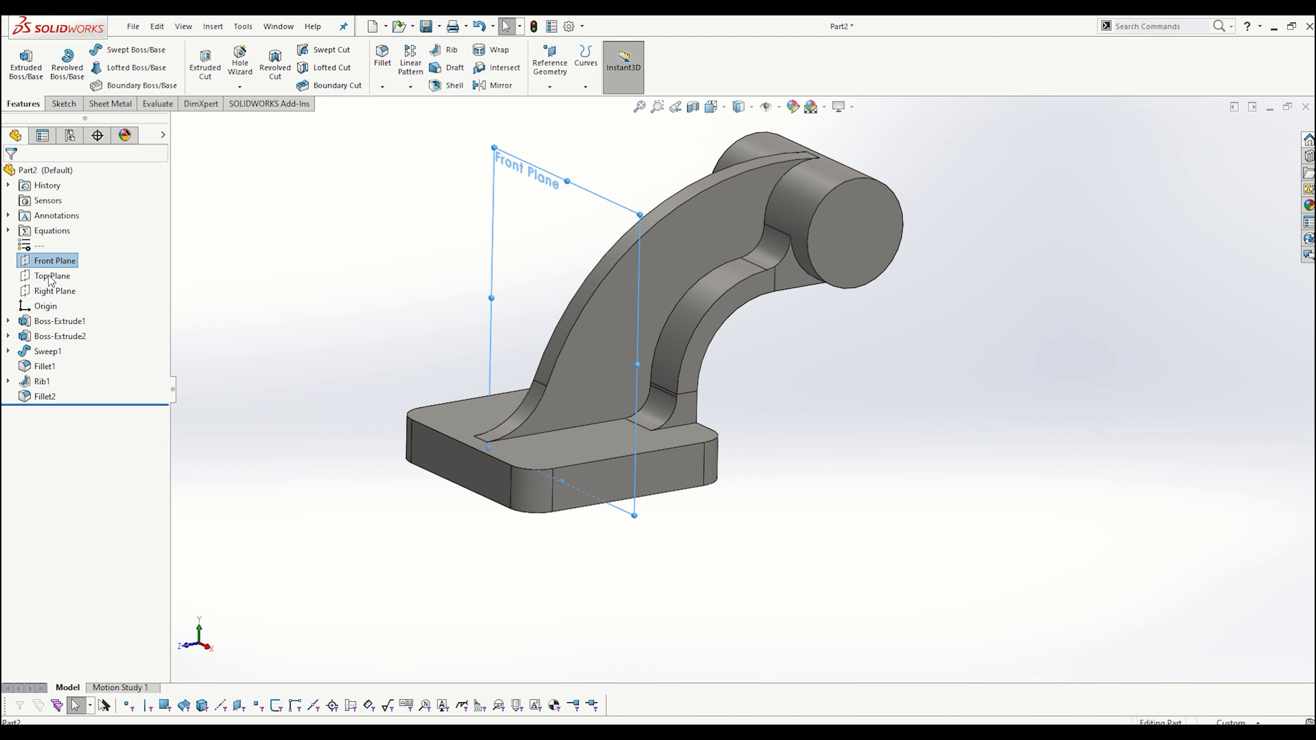
click(273, 257)
middle_drag(847, 244, 798, 287)
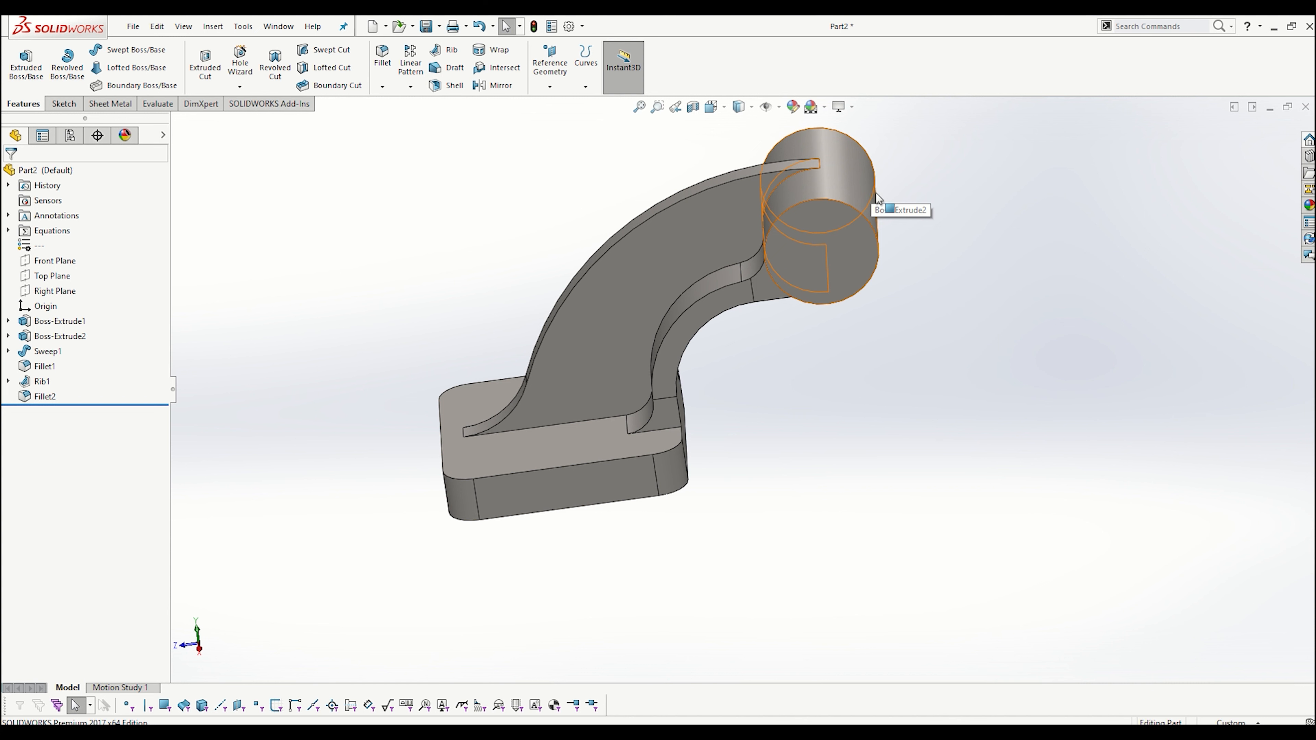
middle_drag(876, 197, 824, 212)
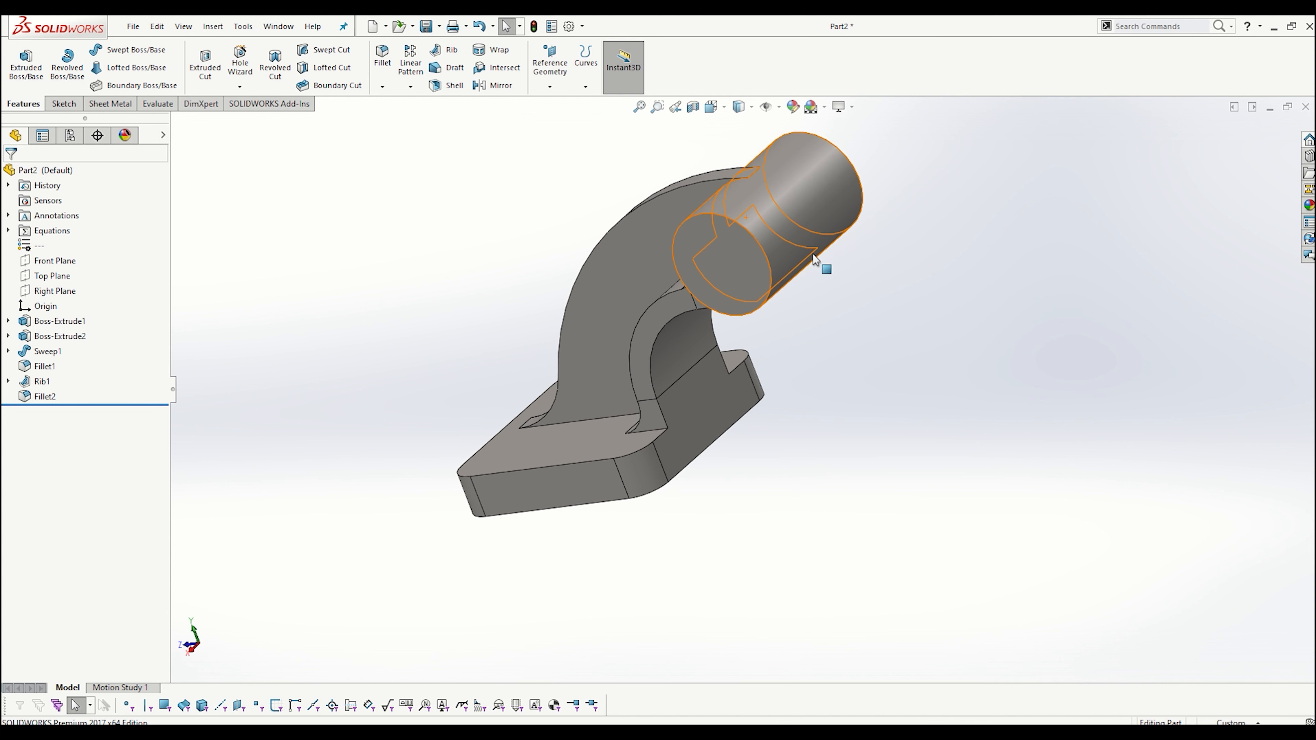
middle_drag(815, 258, 860, 210)
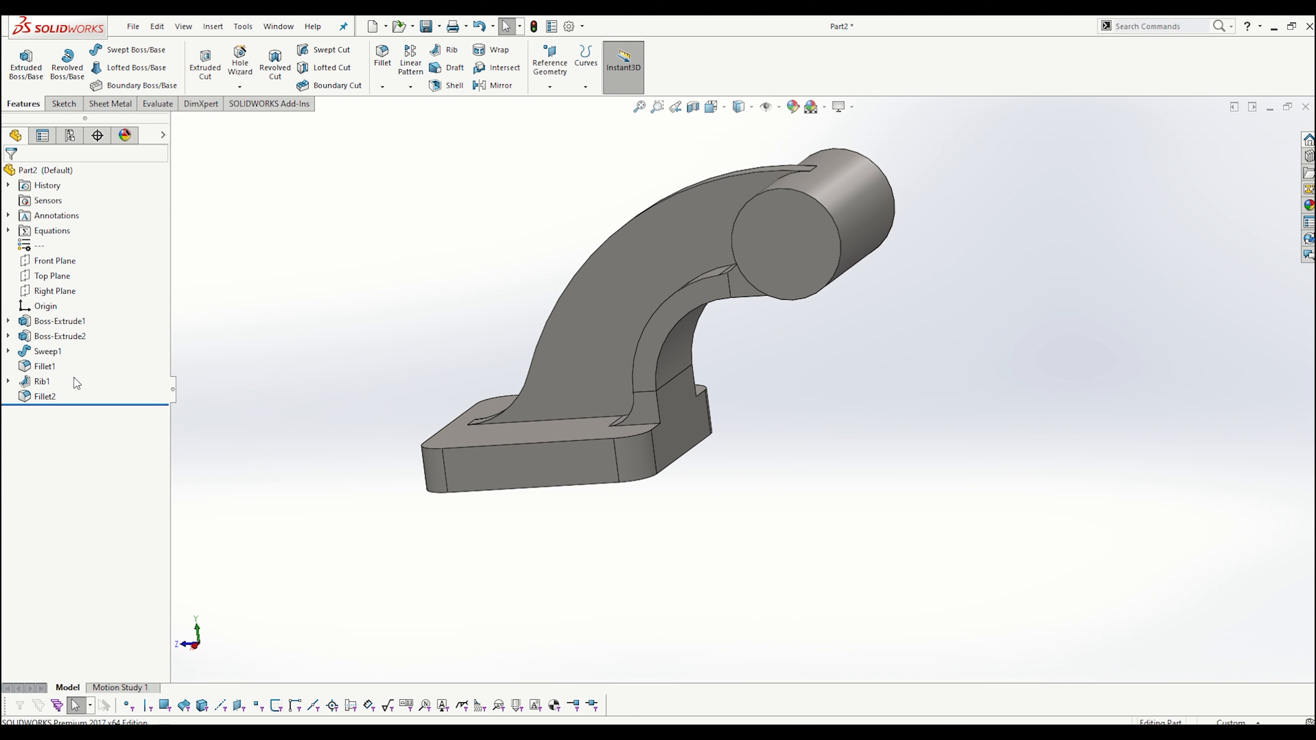
click(59, 288)
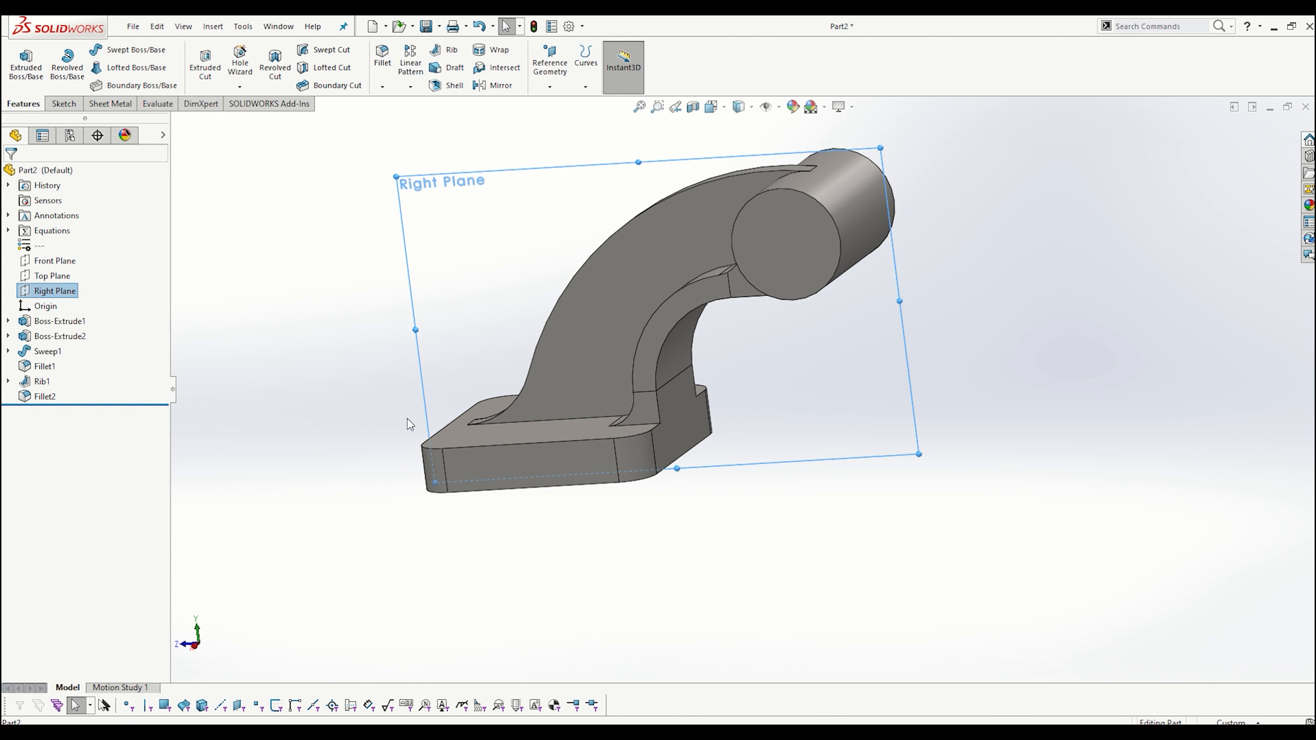
middle_drag(407, 419, 520, 426)
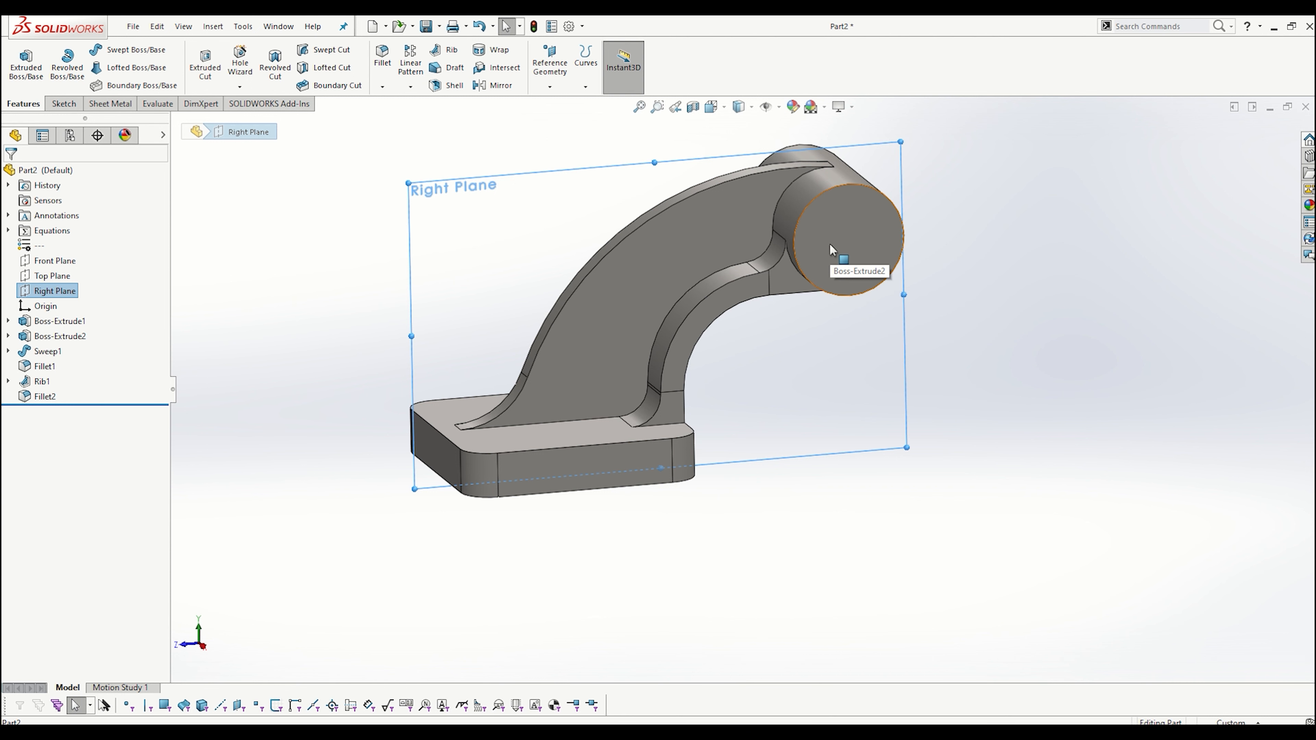
key(Left)
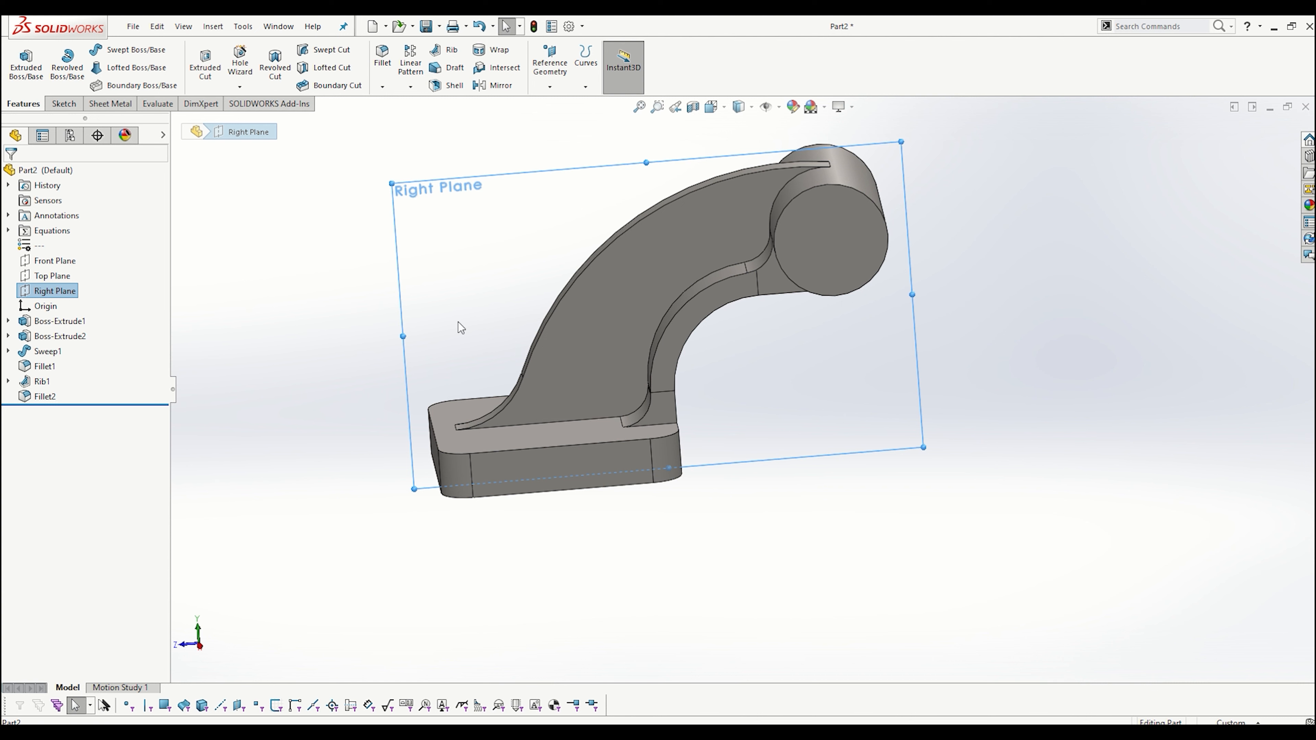
click(46, 263)
middle_drag(549, 273, 613, 241)
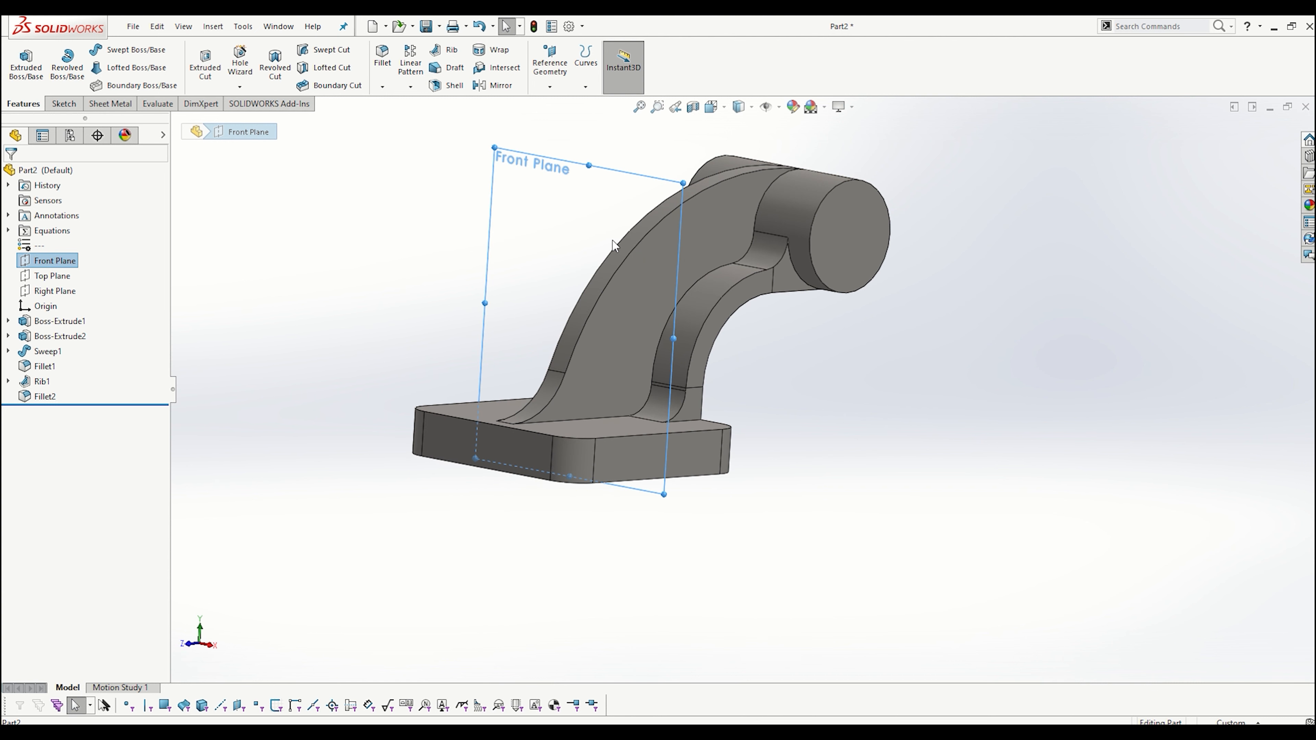
middle_drag(597, 176, 910, 193)
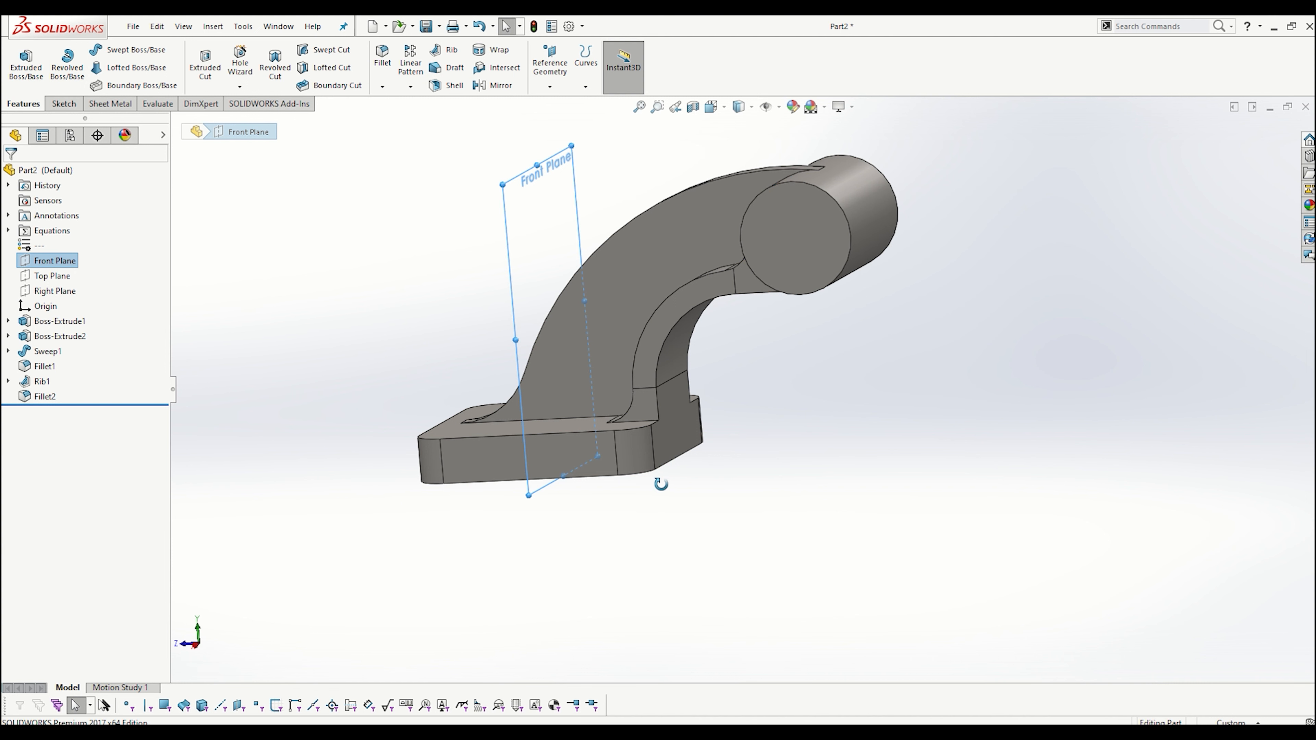
middle_drag(661, 476, 714, 500)
click(881, 494)
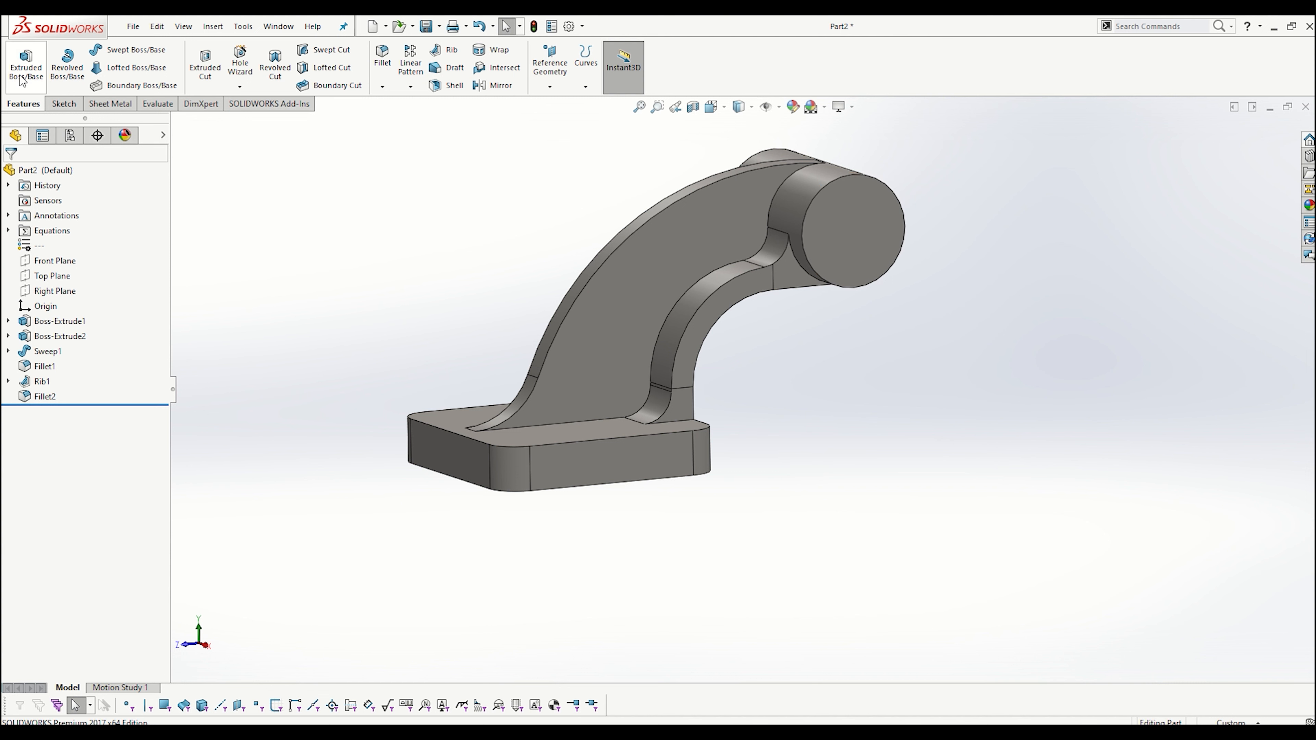
- Start a sketch on the Front Plane, viewed square on, and check the 594 exercise drawing for the small boss's dimensions
click(53, 260)
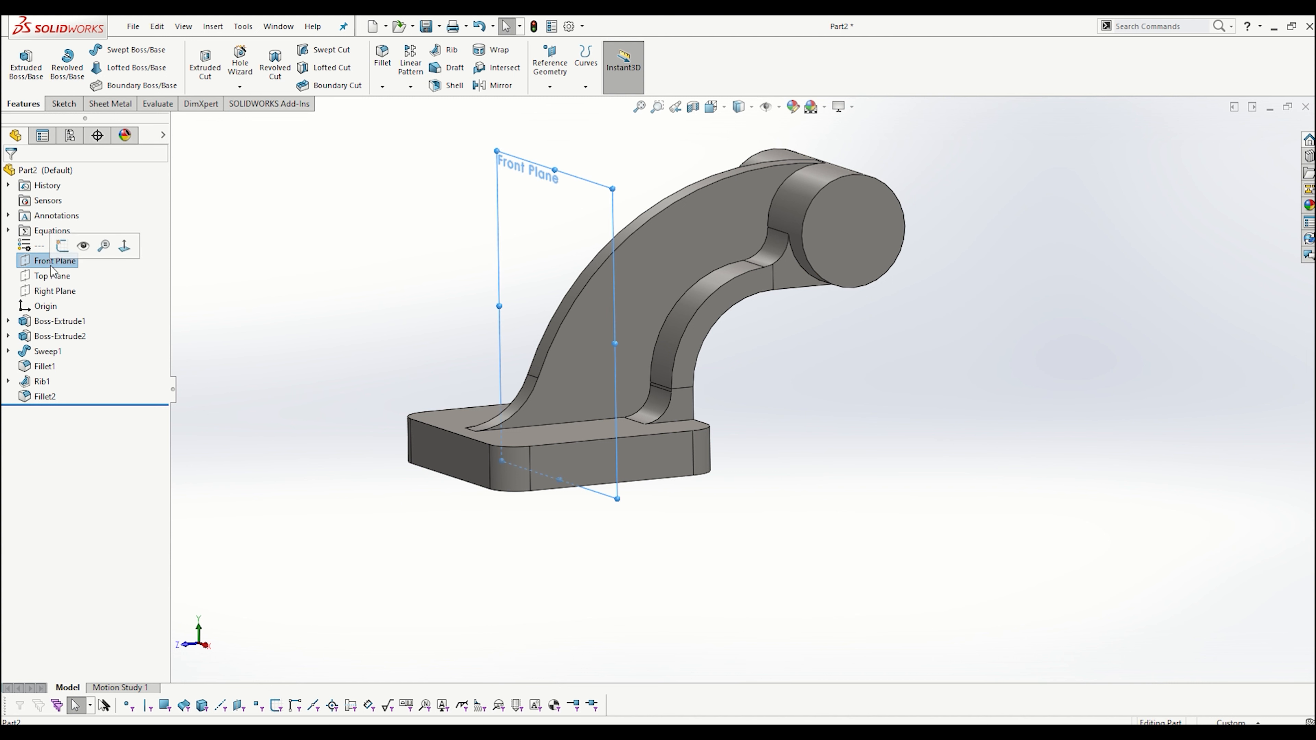
click(103, 246)
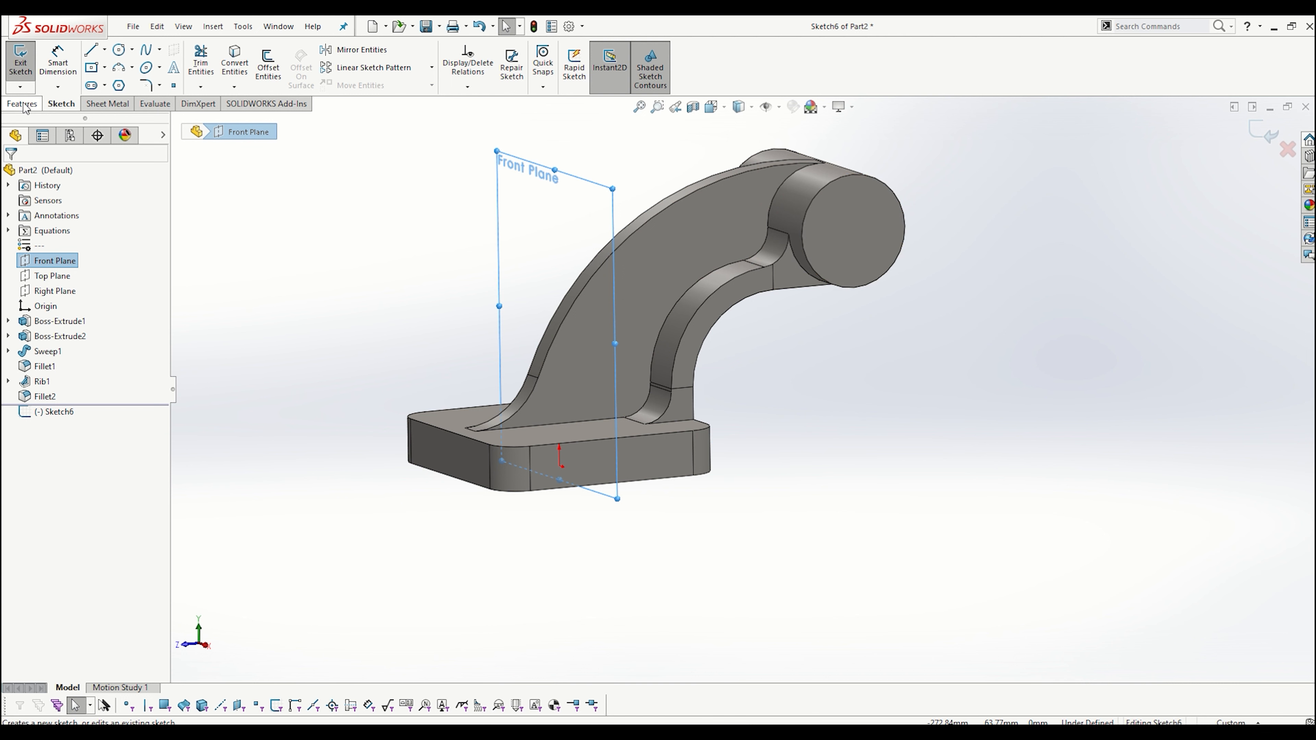
click(240, 146)
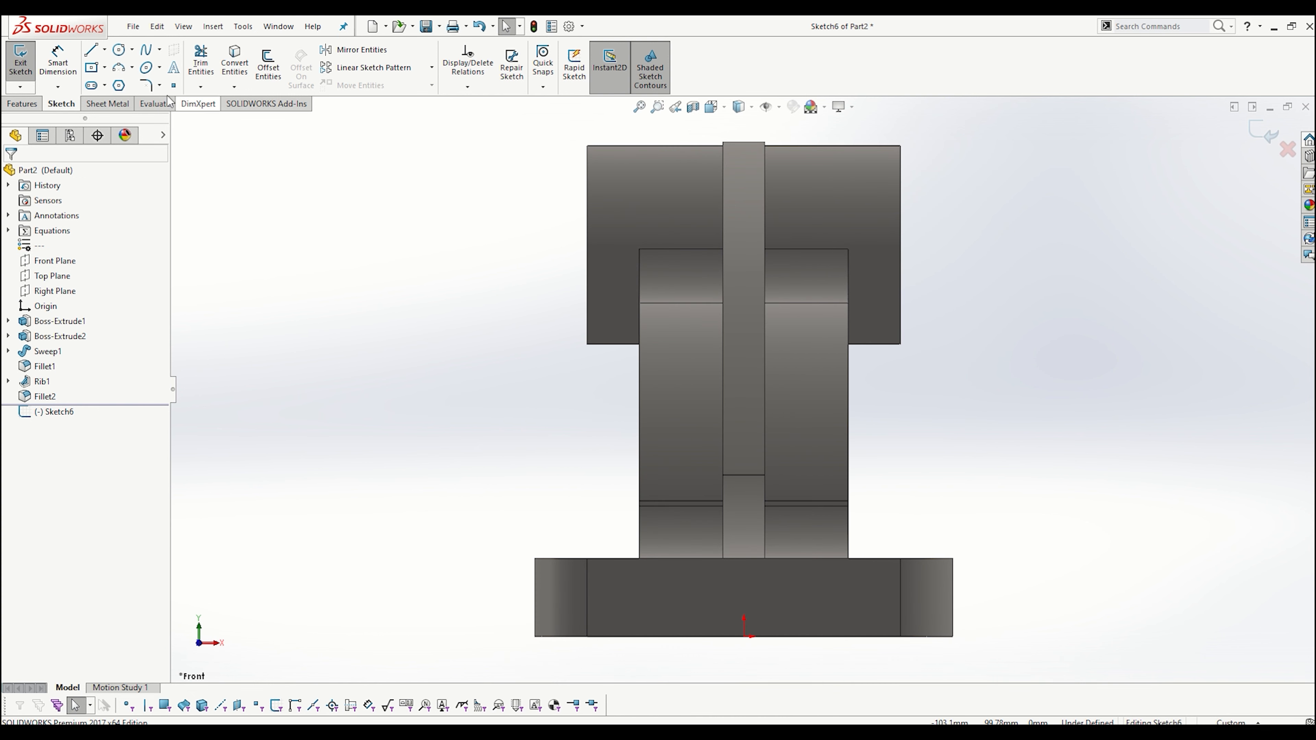
click(120, 50)
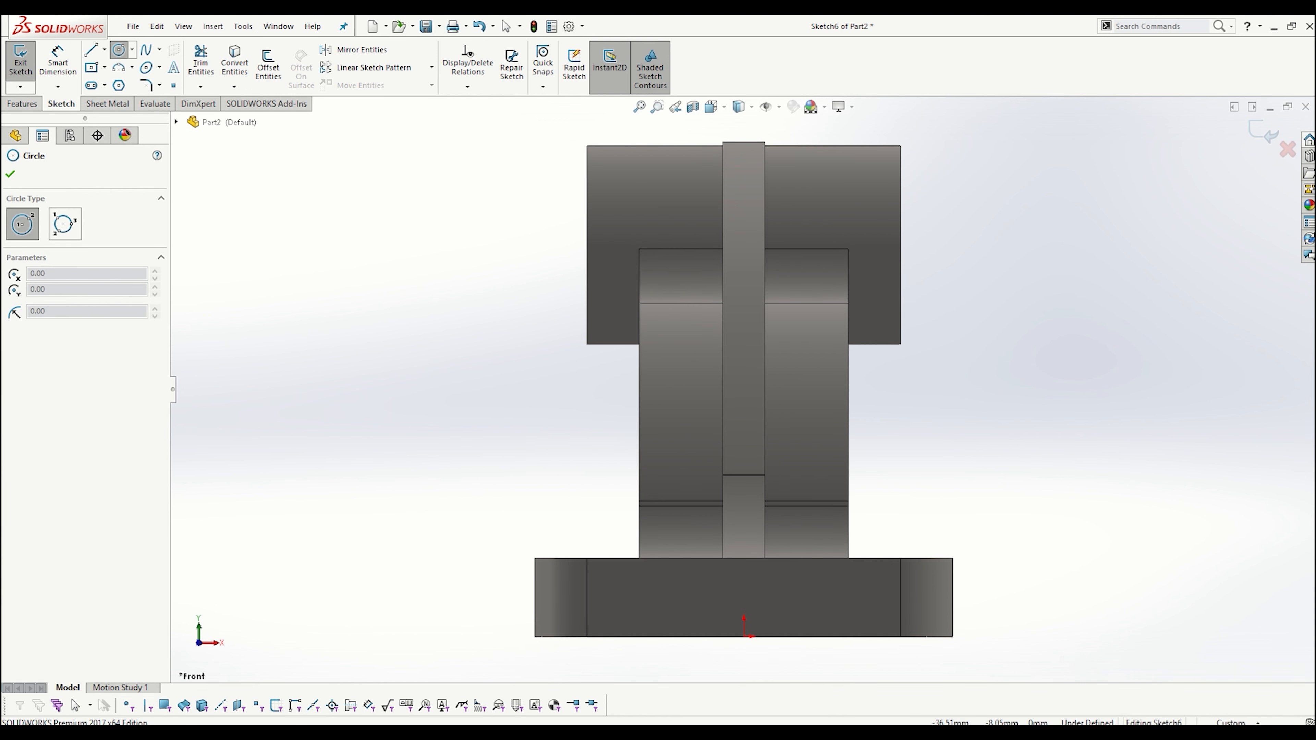
key(alt+Tab)
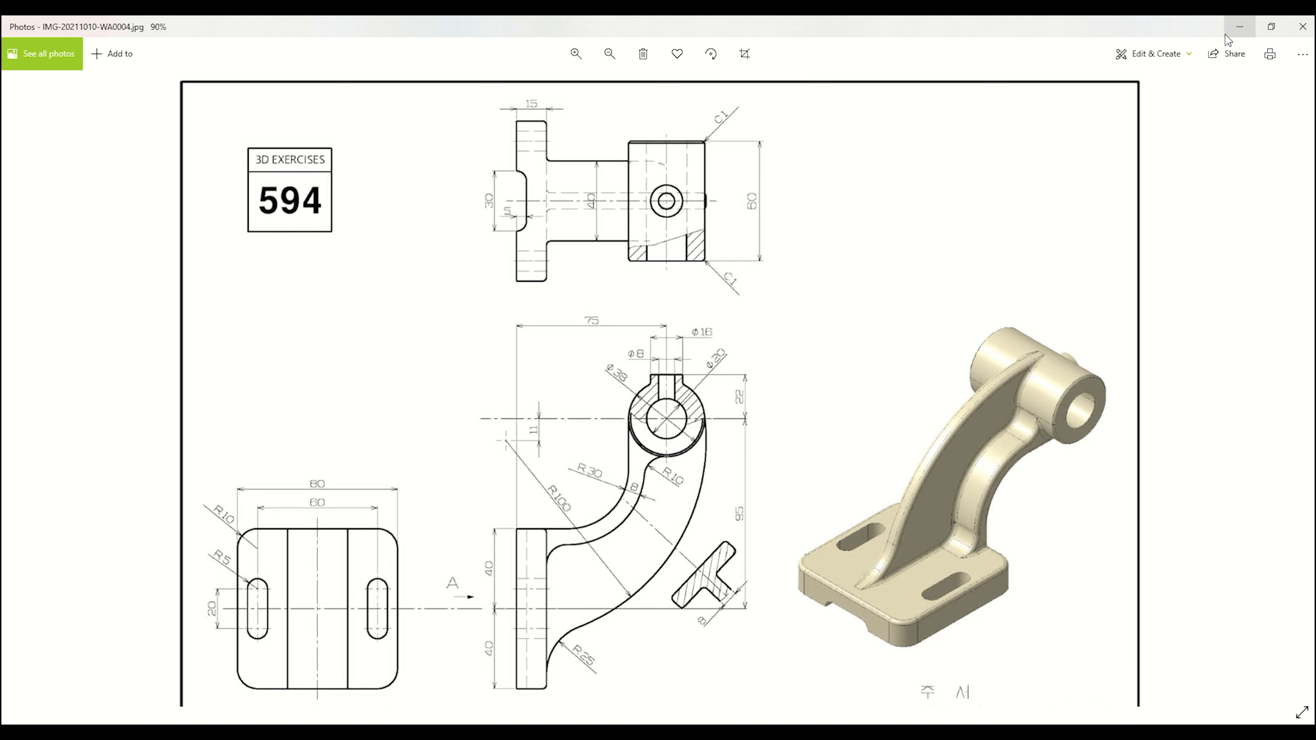
click(1239, 26)
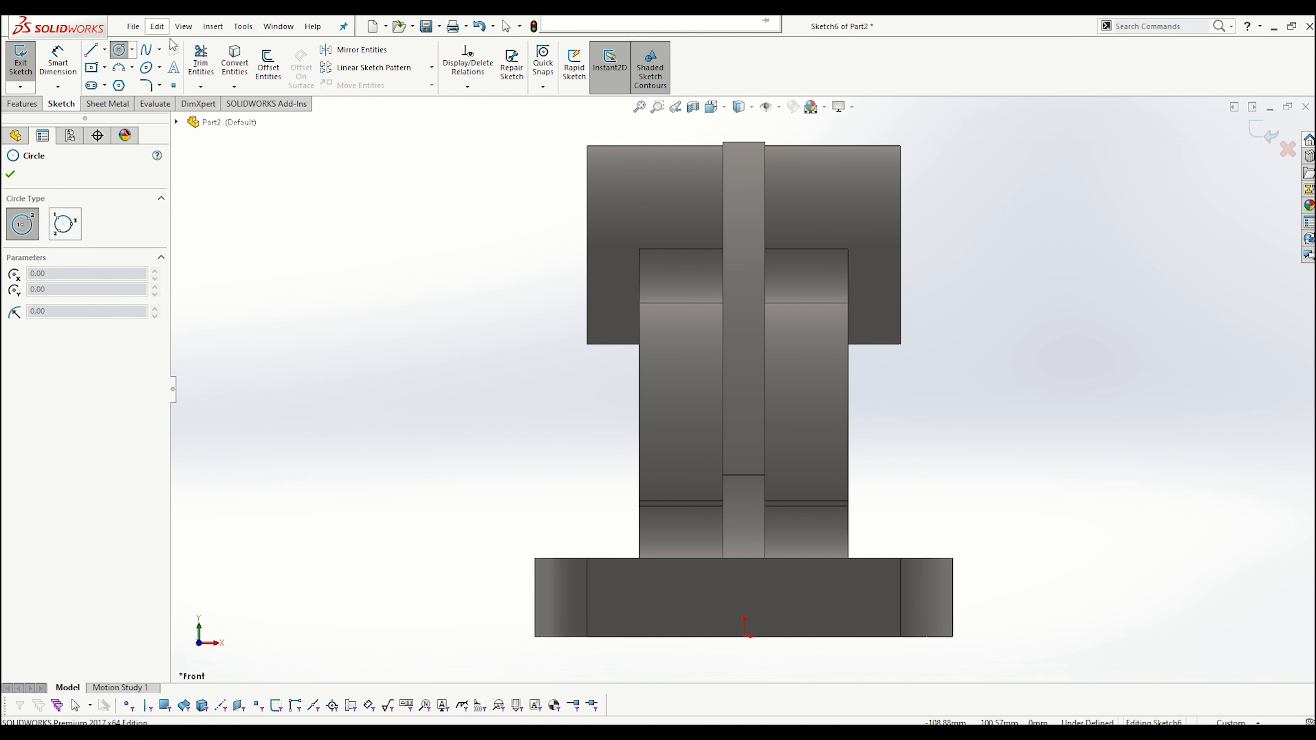
- Draw a vertical centerline from the origin past the cylinder's top and a horizontal one about 108 mm long from the cylinder end edge's midpoint
click(104, 50)
click(124, 89)
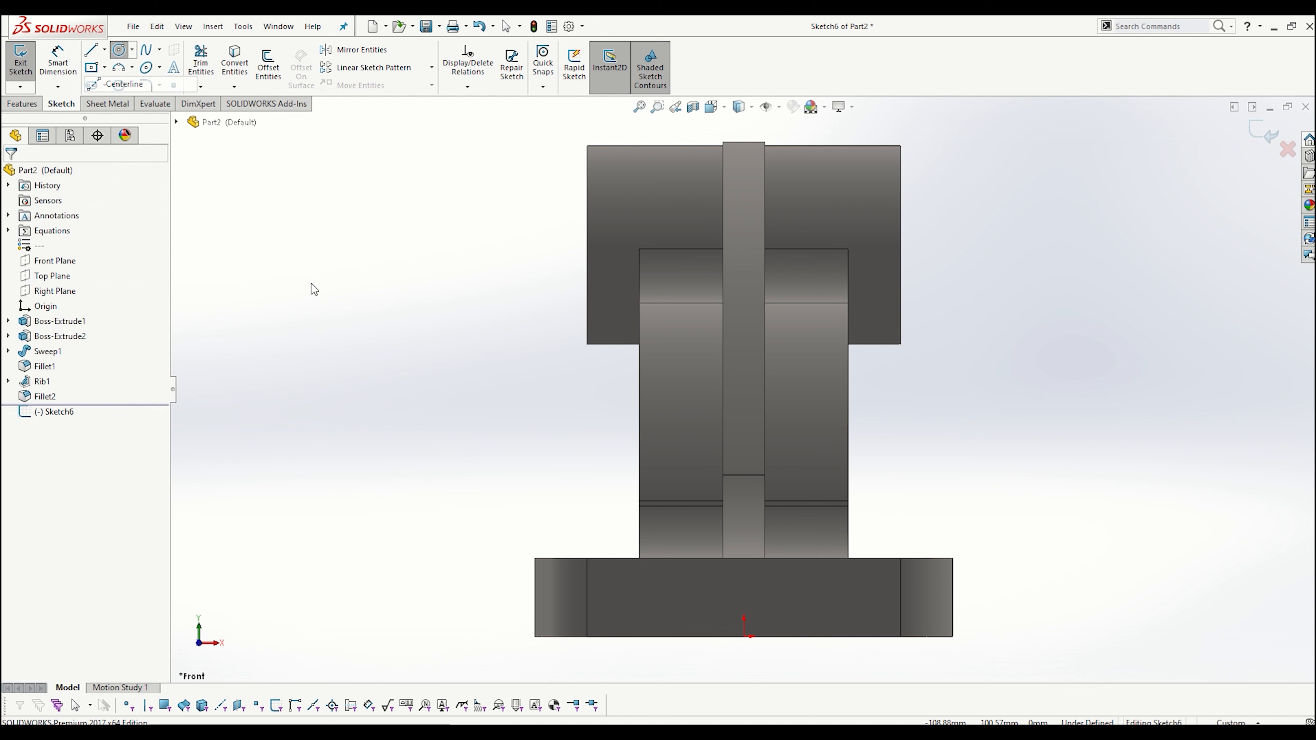
click(744, 635)
scroll(744, 222, up, 3)
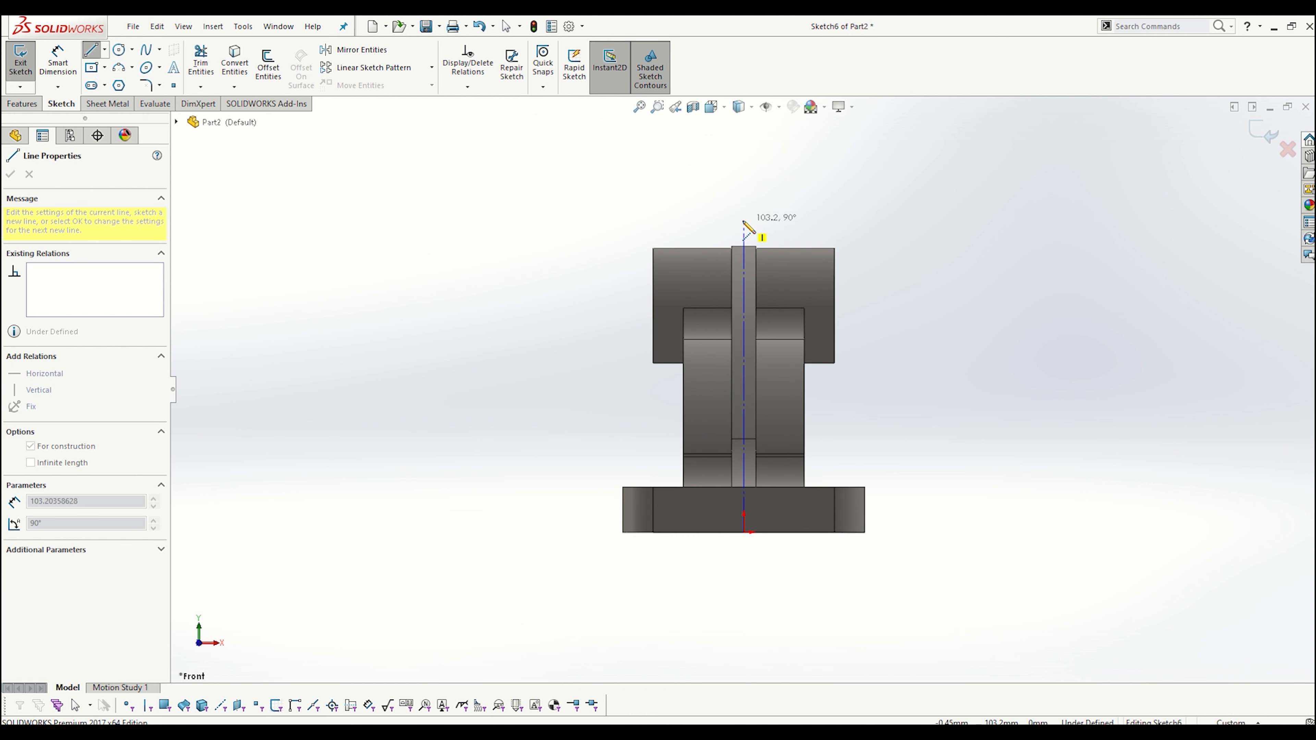
click(744, 212)
click(744, 213)
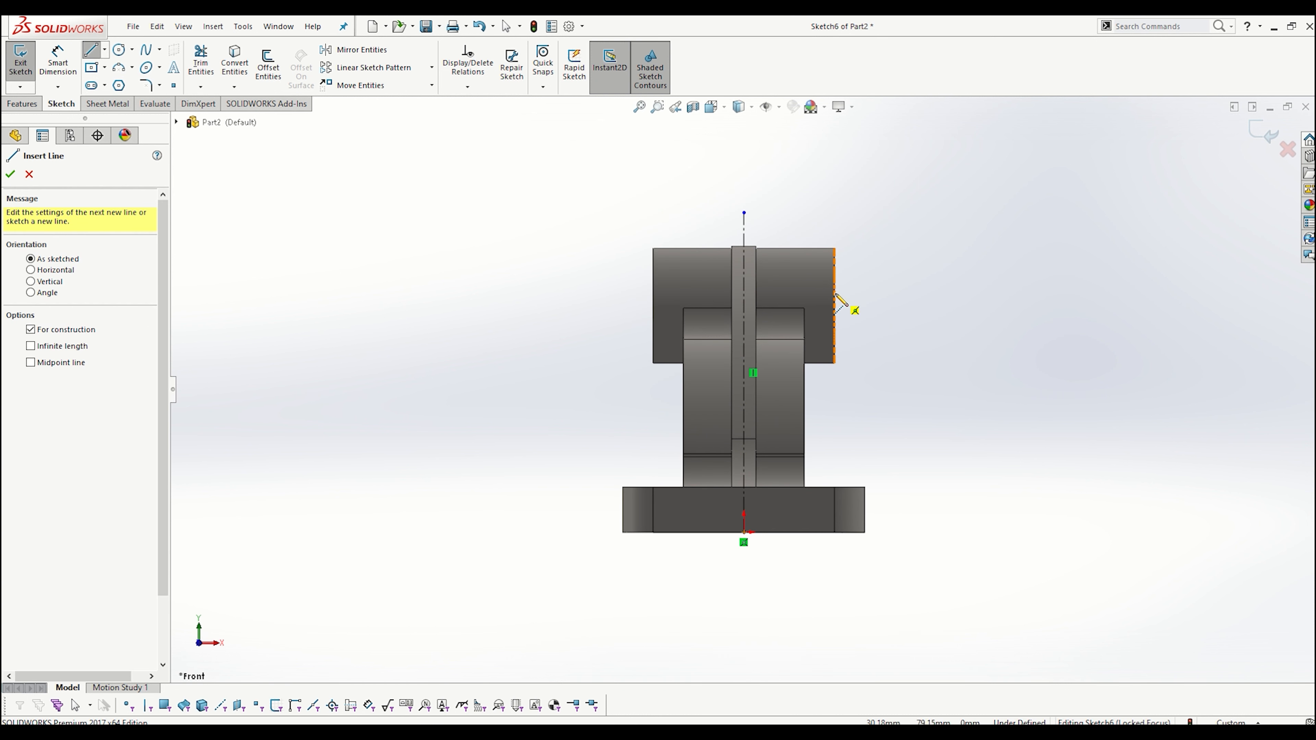
click(834, 305)
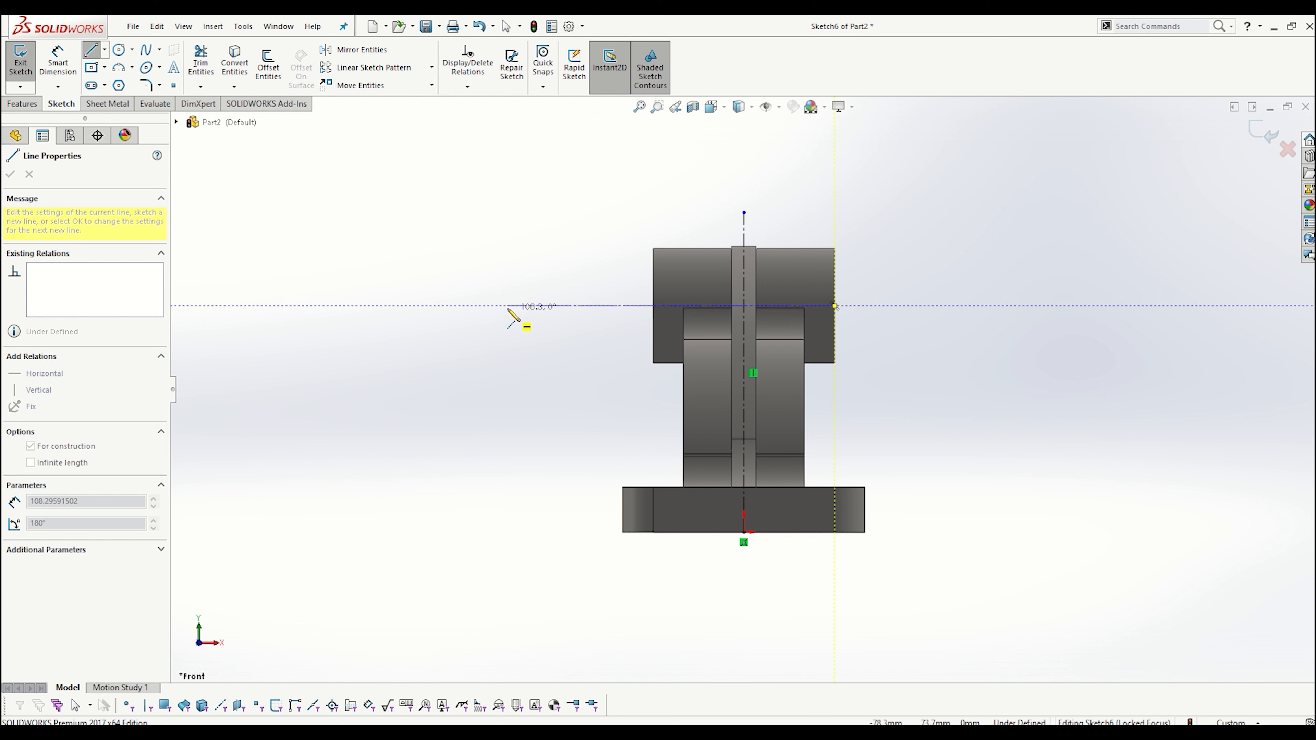
double_click(521, 295)
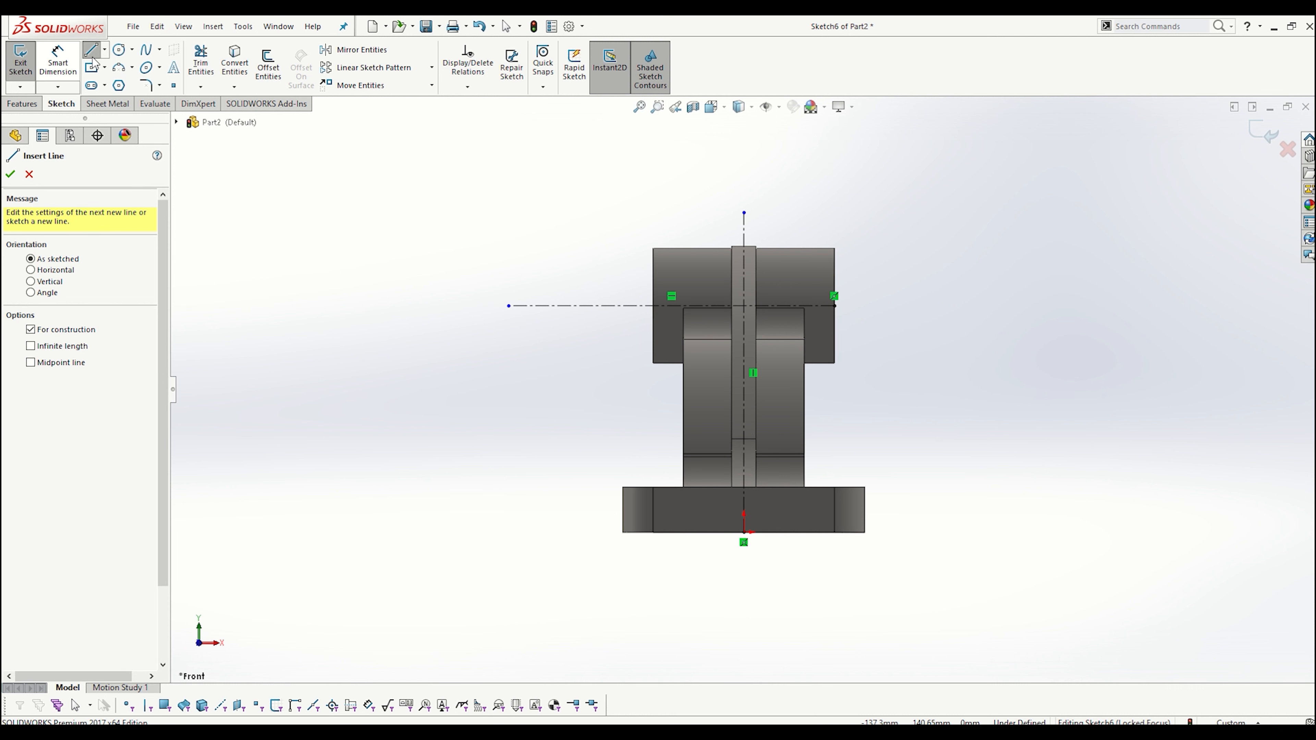
- Sketch a circle centred on the vertical centerline over the cylinder and set its diameter to 16 mm
click(120, 50)
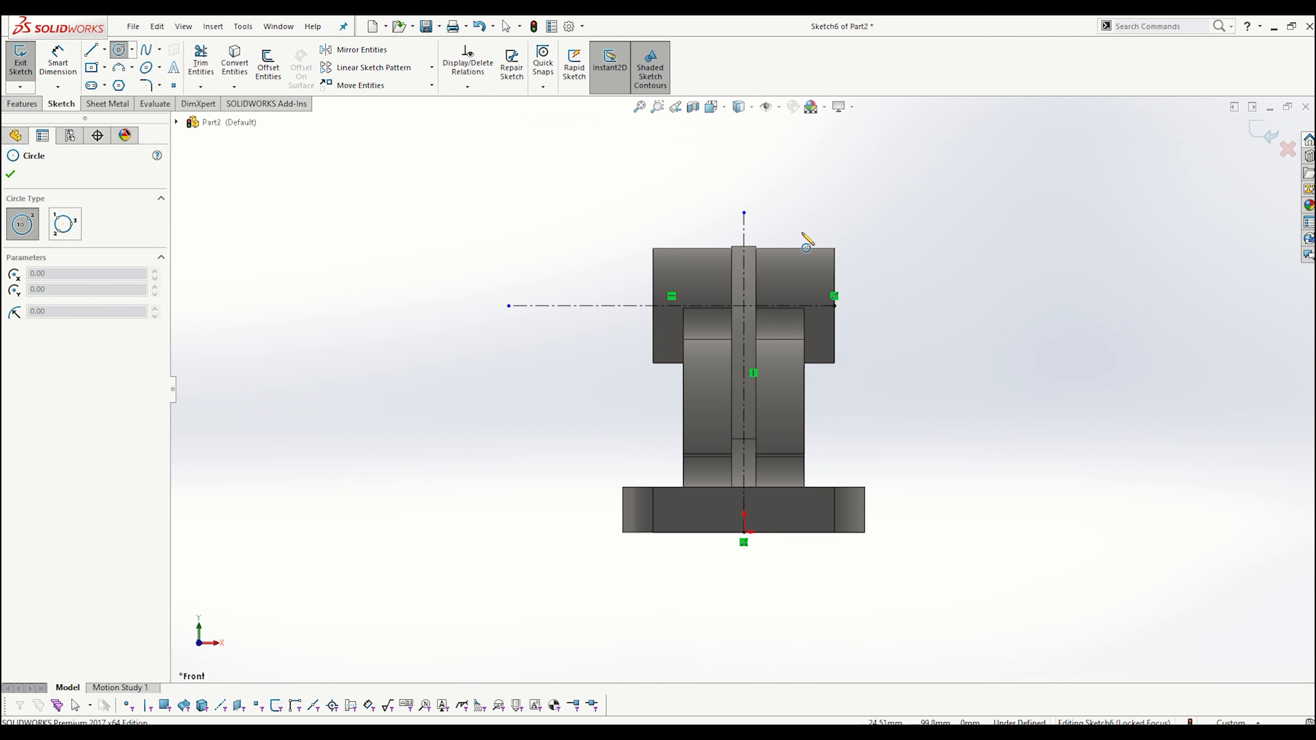
click(744, 289)
click(771, 267)
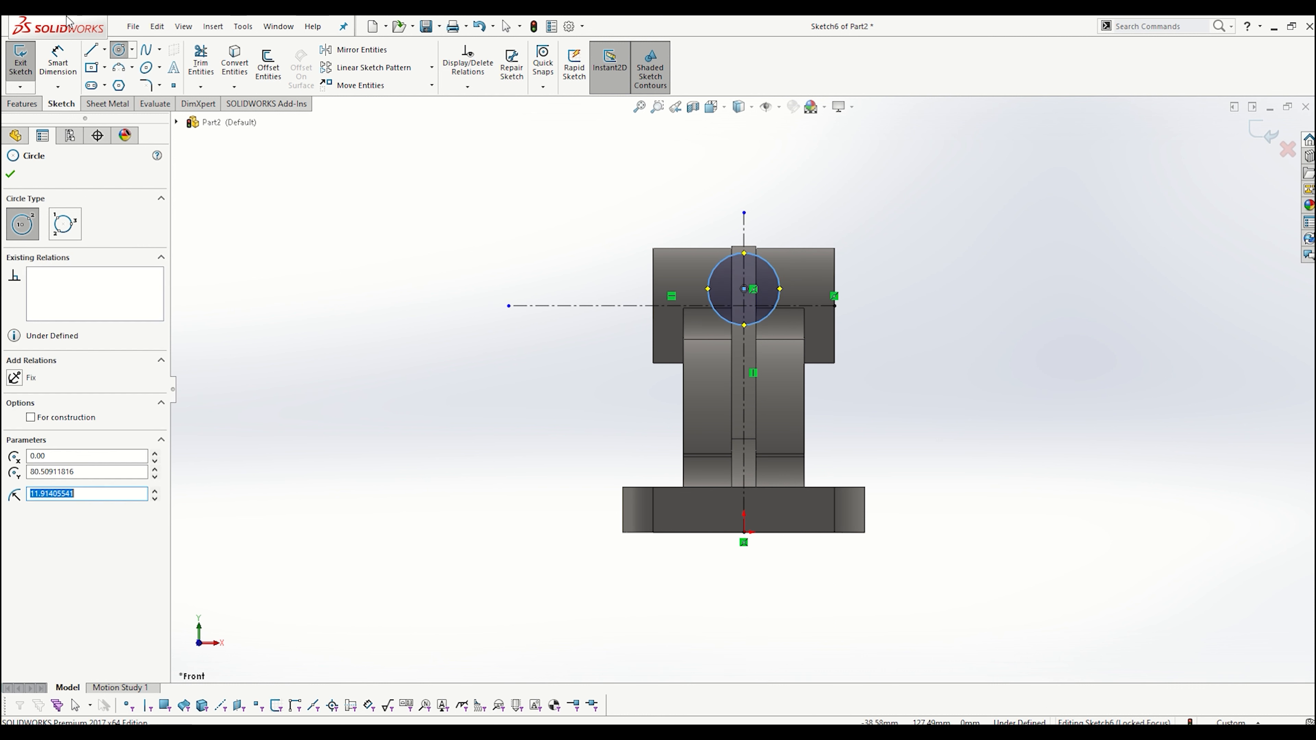
click(61, 60)
click(764, 259)
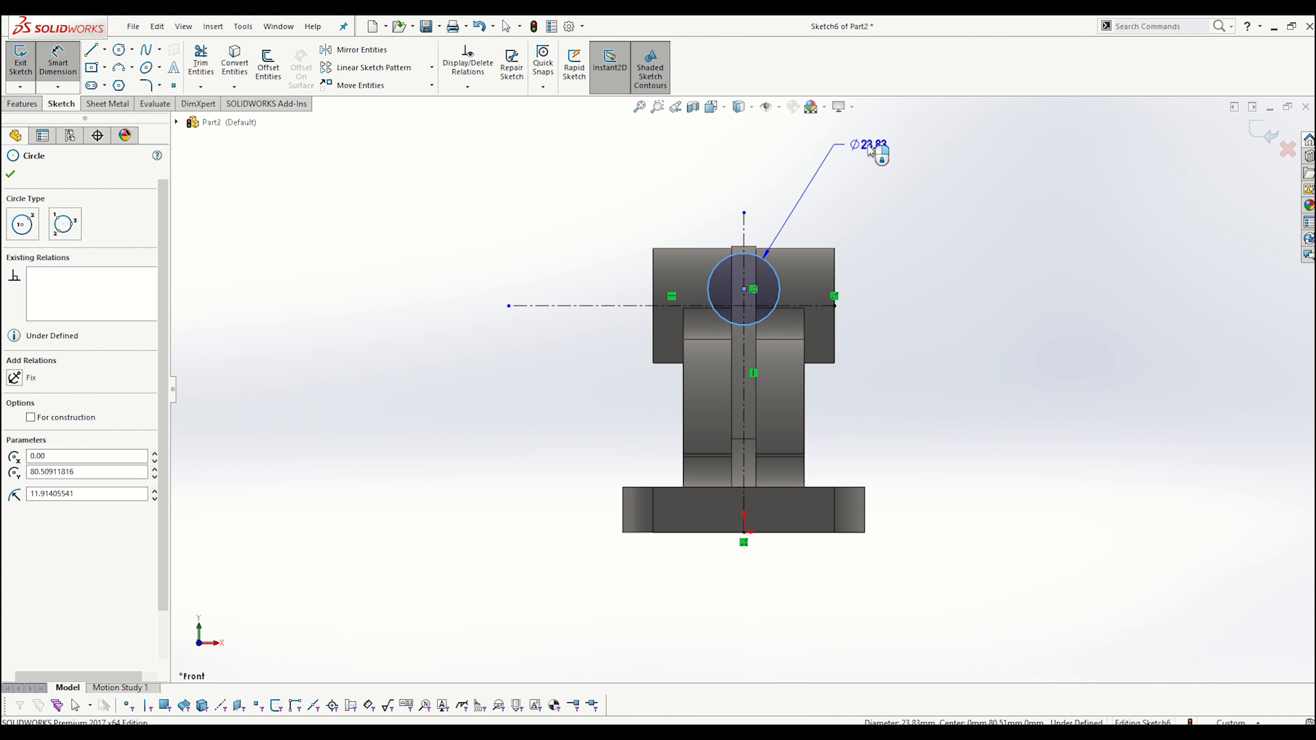
click(820, 157)
text(16)
key(Return)
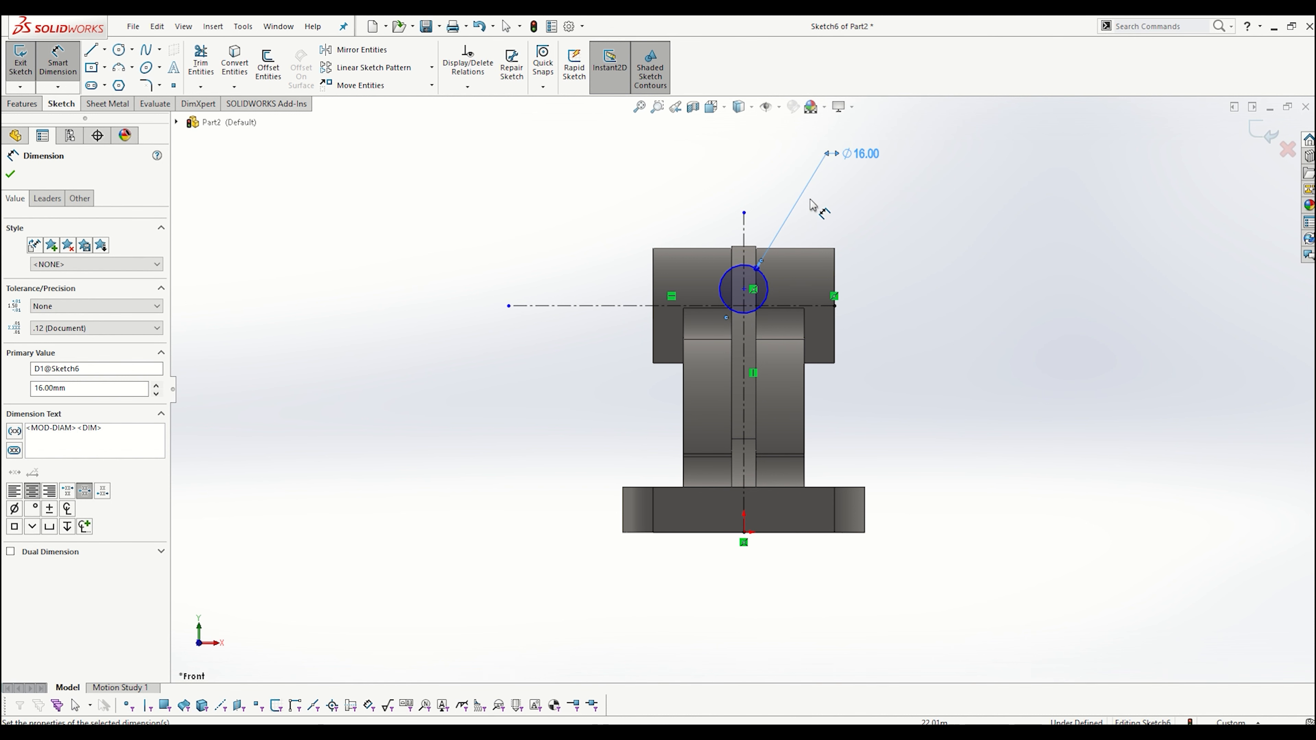
- Dimension the circle's centre 75 mm above the base plate's bottom edge
click(779, 532)
click(744, 289)
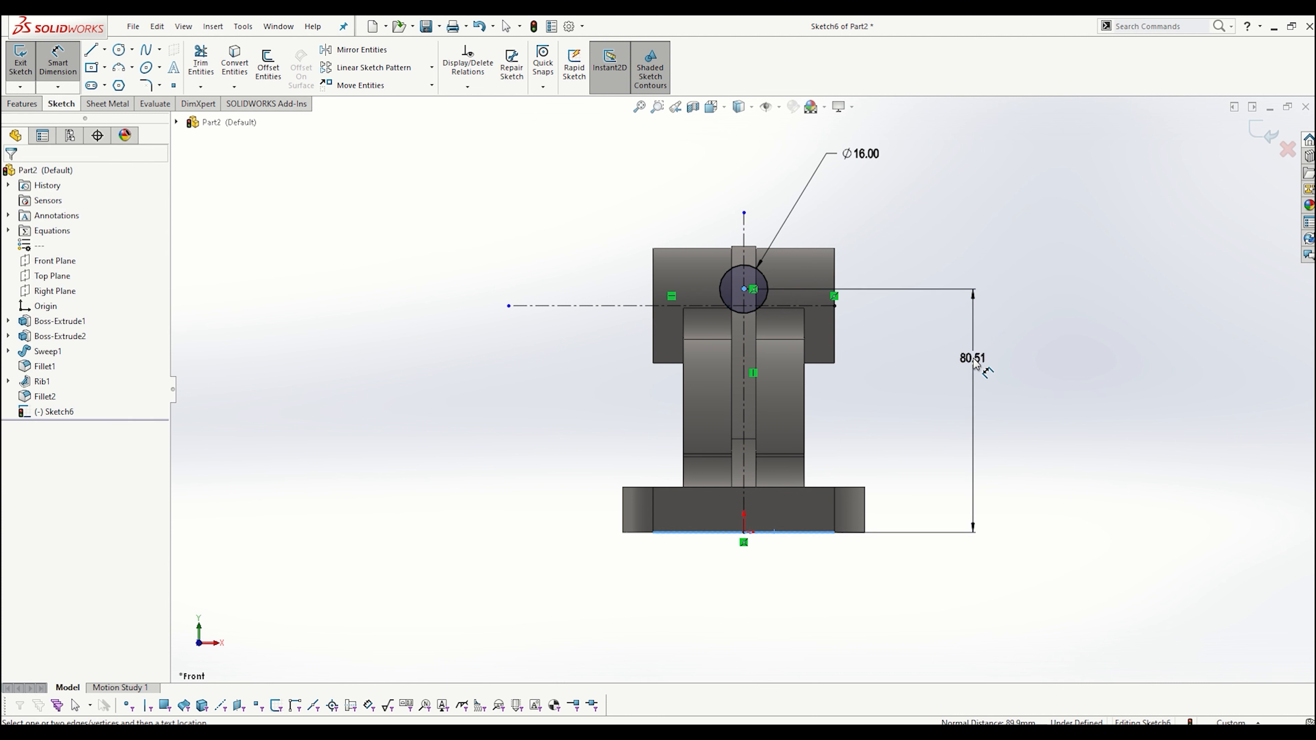
click(973, 365)
text(75)
key(Return)
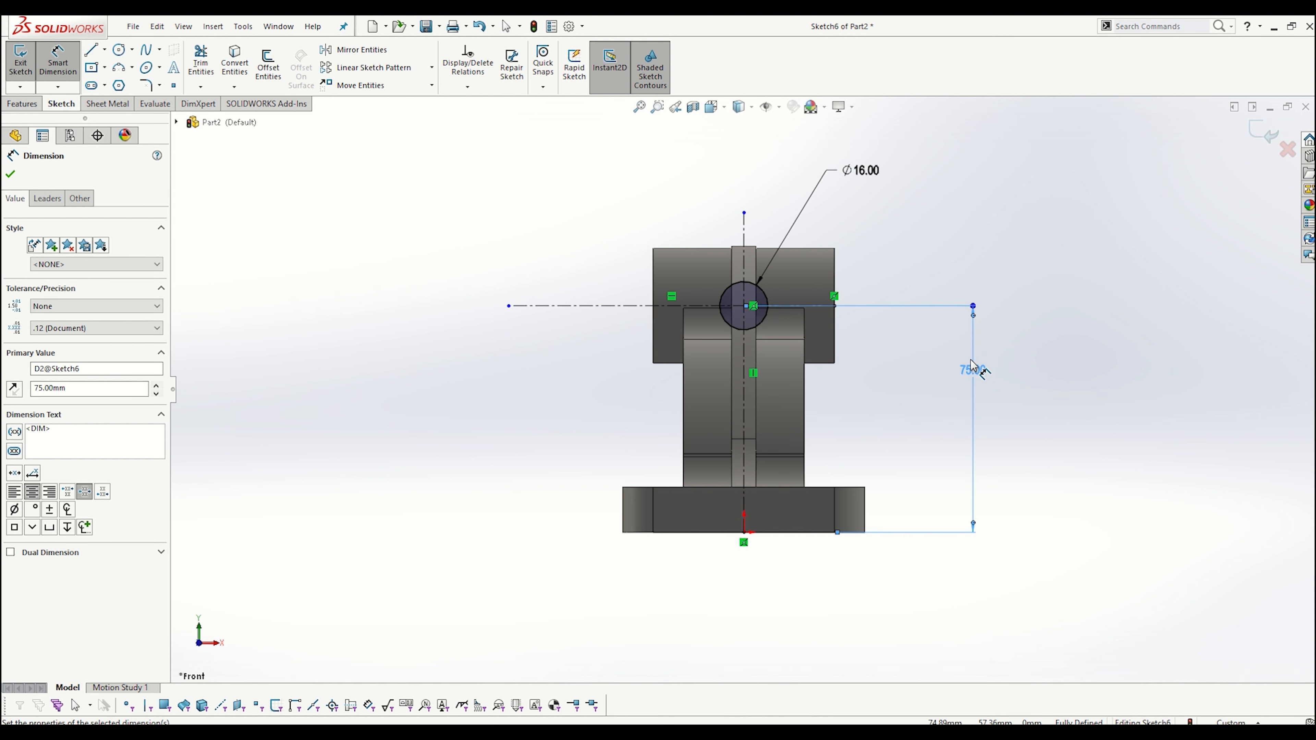
click(998, 234)
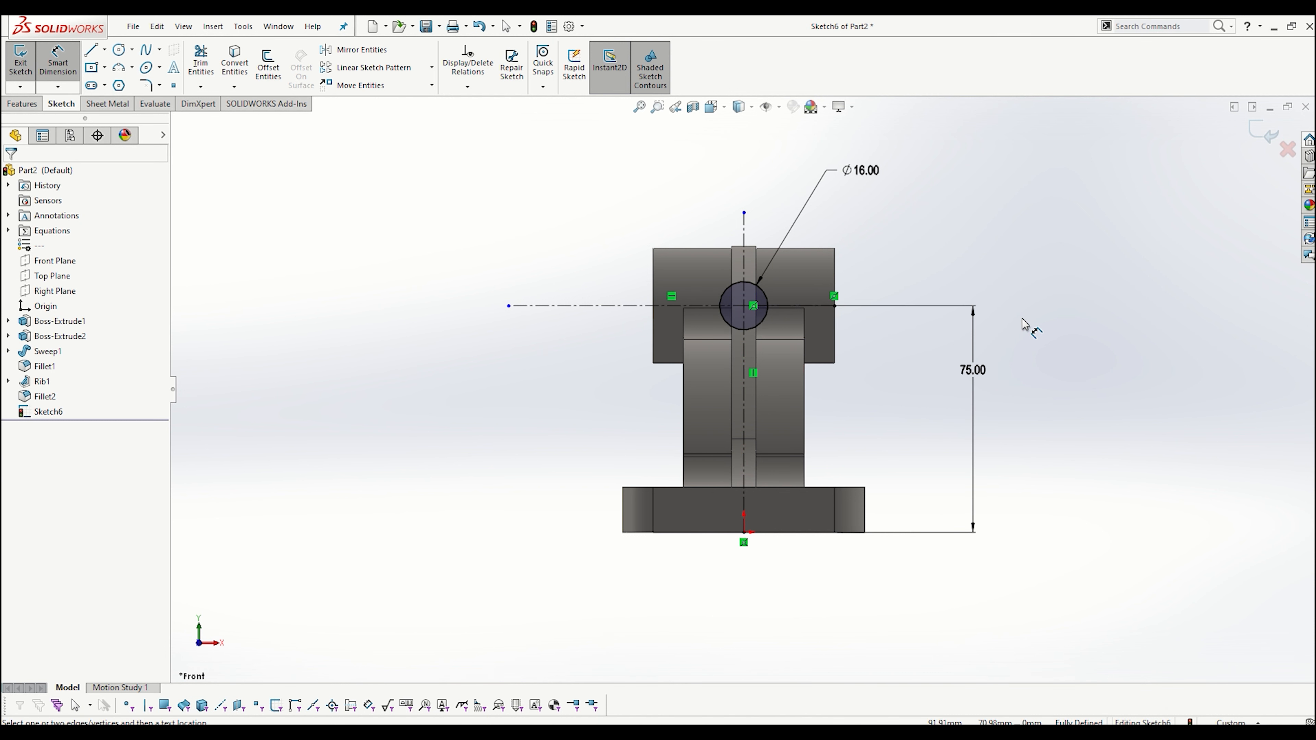
scroll(728, 333, down, 4)
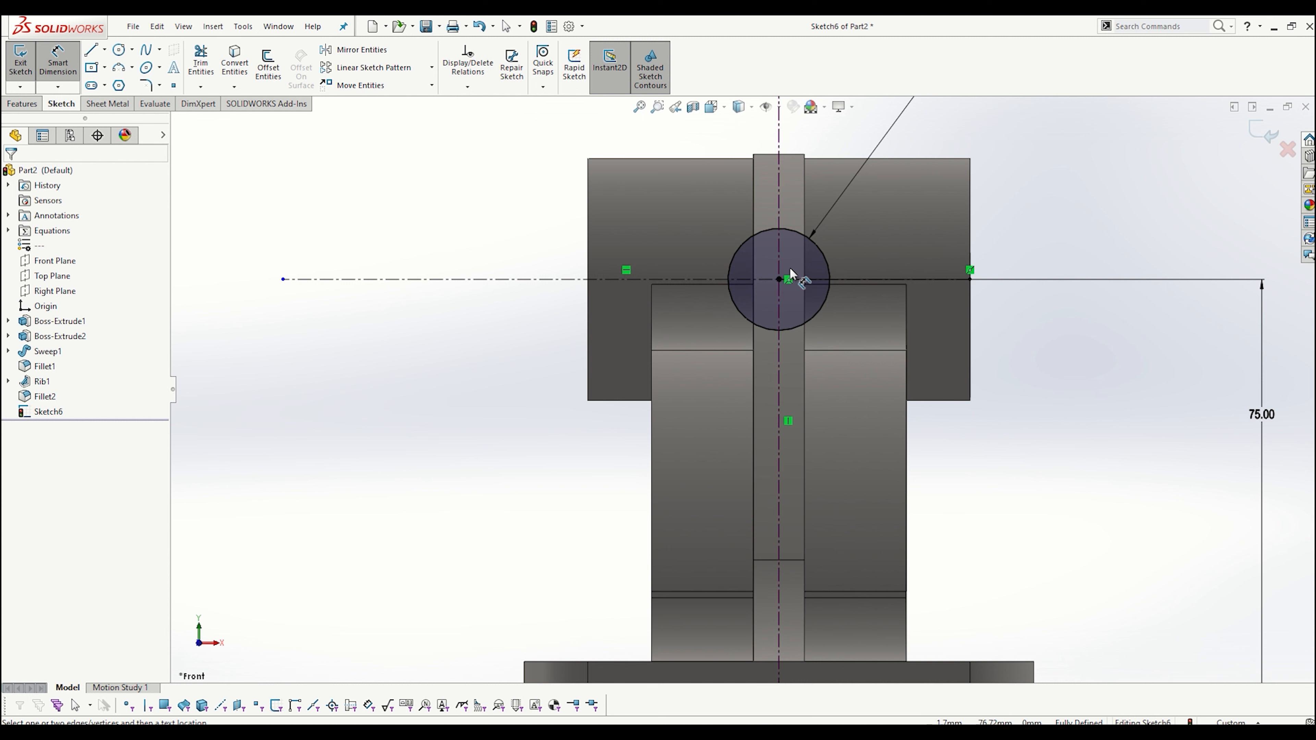
key(f)
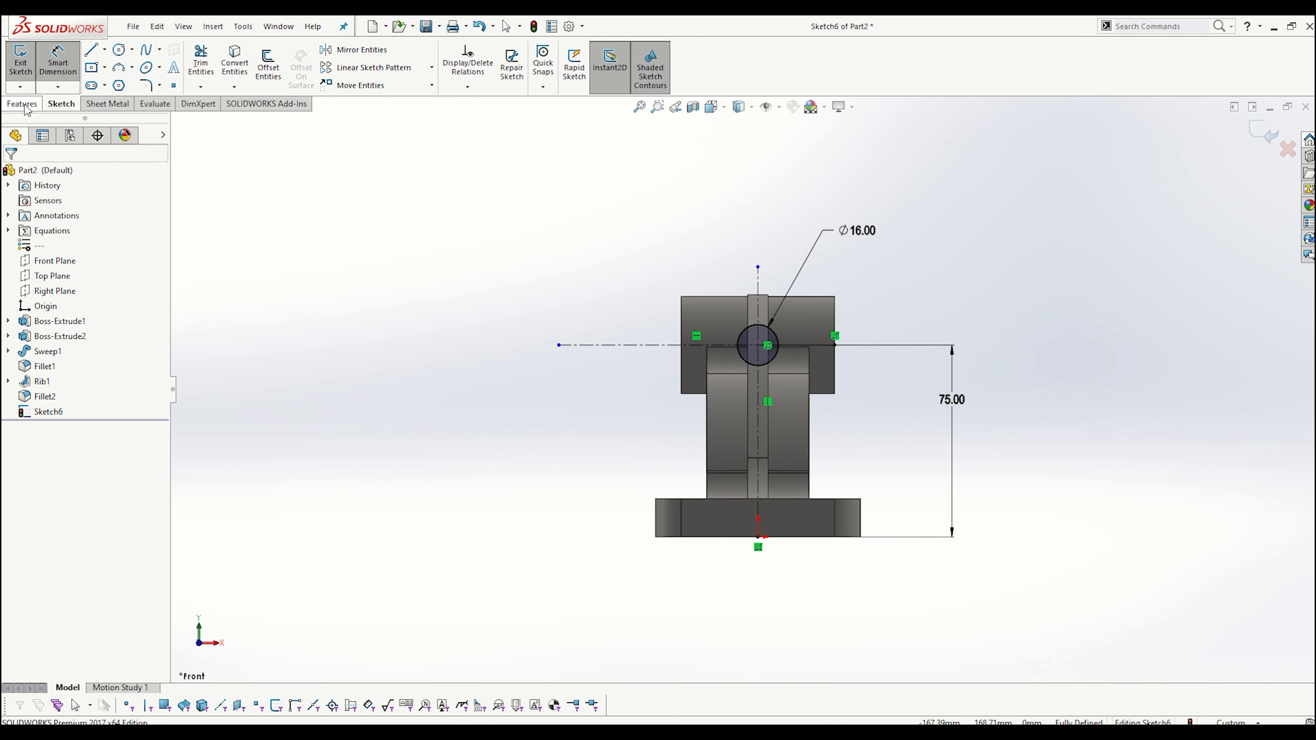
- Start a boss extrusion of the circle from a 95+22 mm offset, reversed towards the cylinder, checking the exercise drawing for the distances
middle_drag(755, 270, 632, 288)
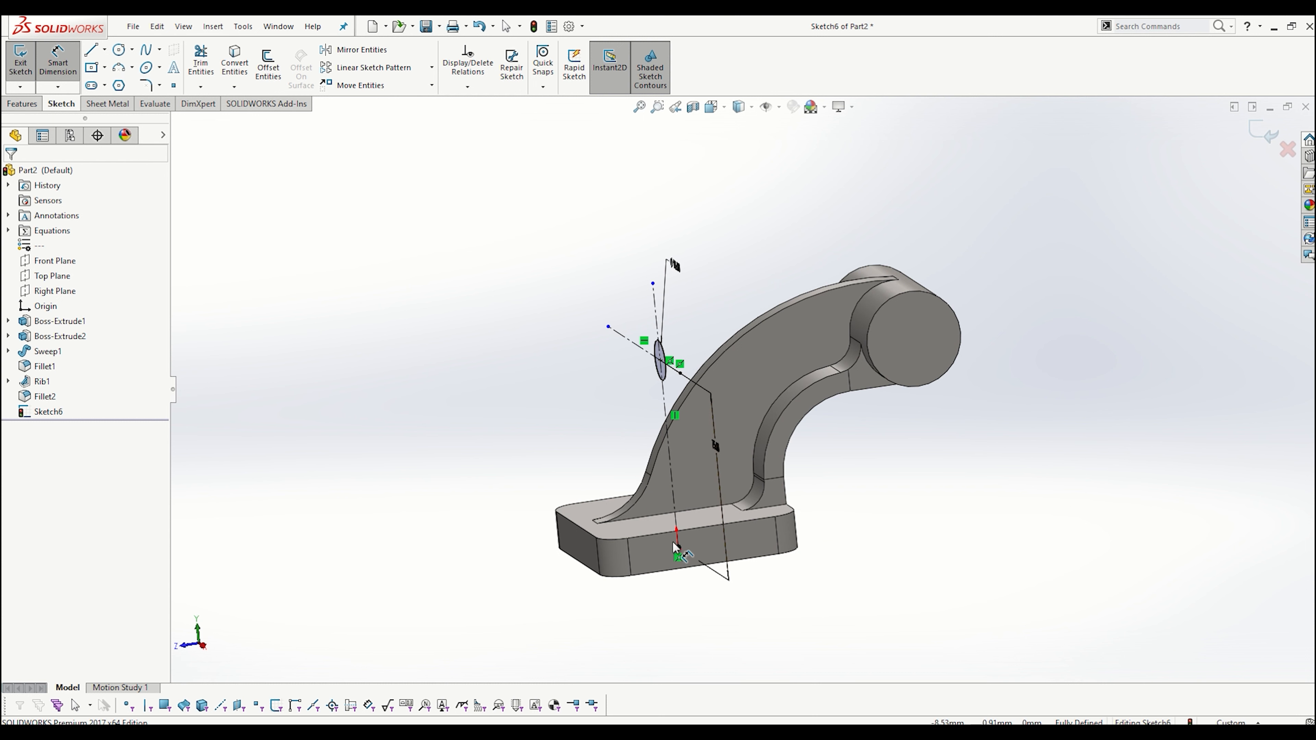
mouse_move(990, 364)
middle_down()
mouse_move(946, 355)
mouse_move(960, 291)
middle_up()
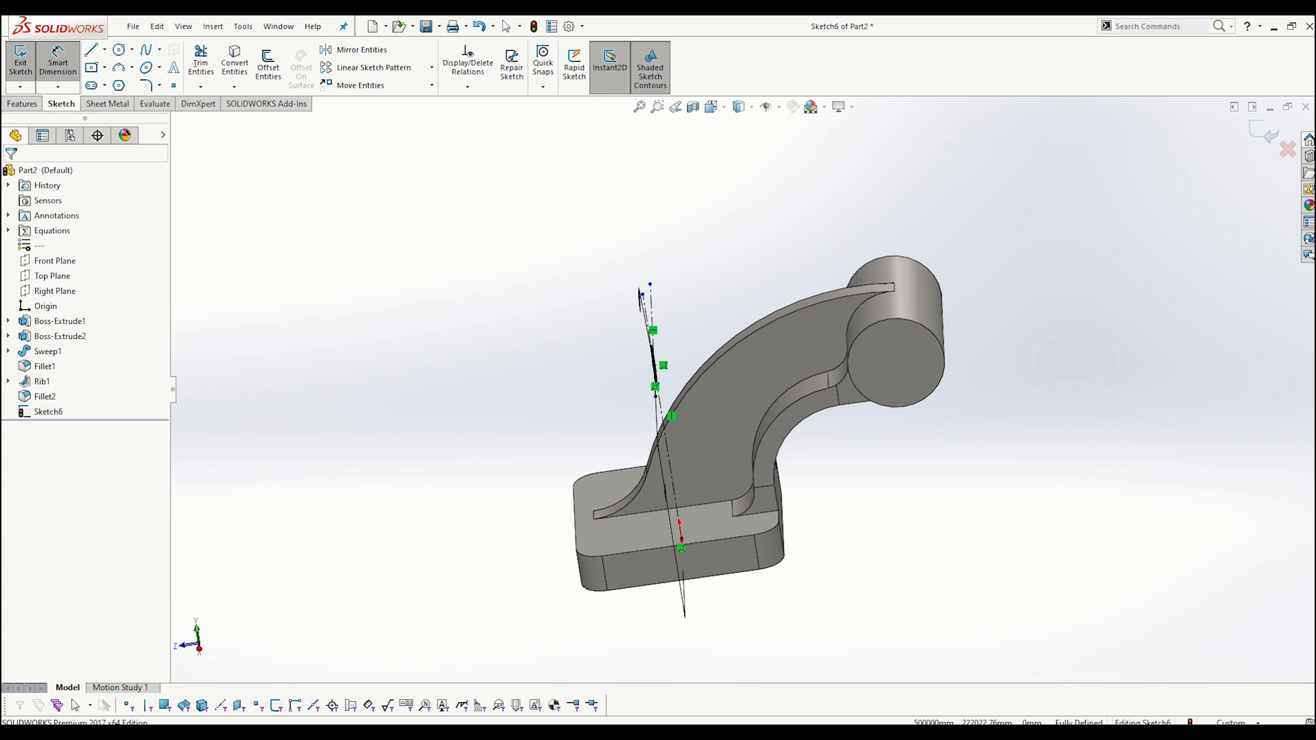
mouse_move(456, 732)
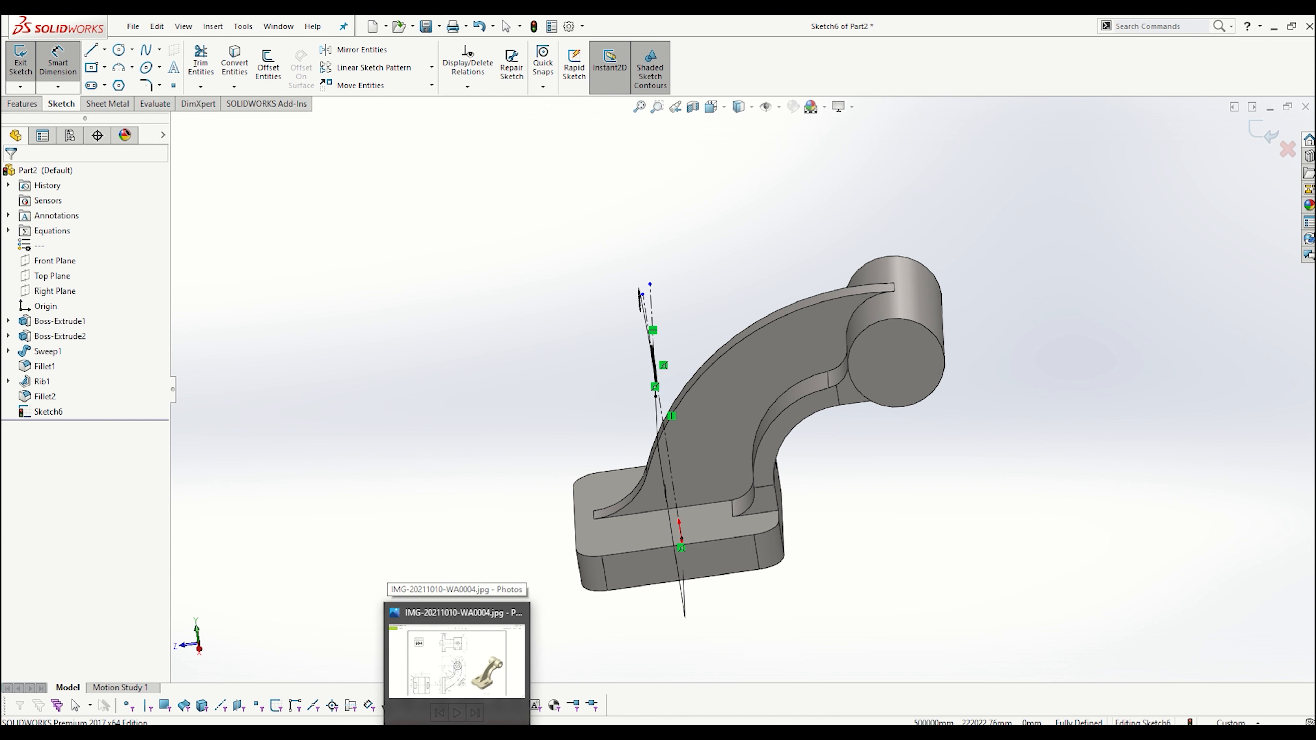
click(457, 661)
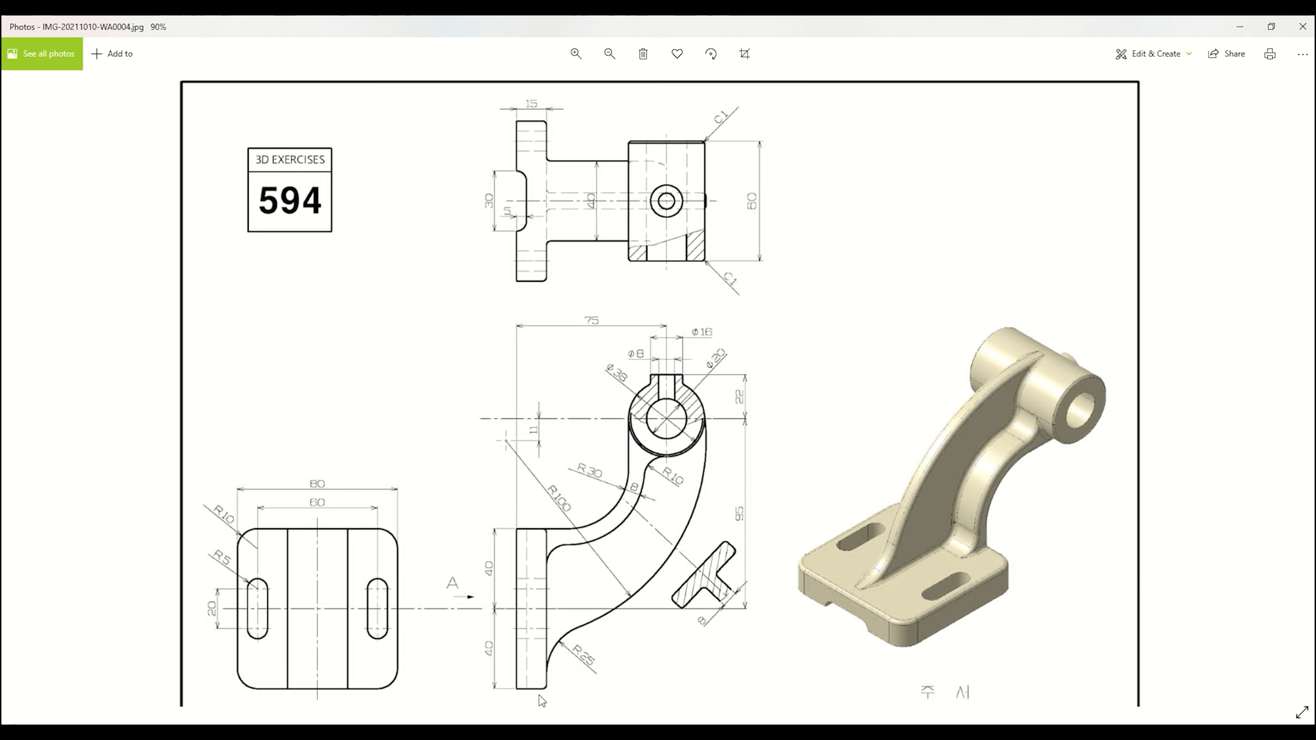
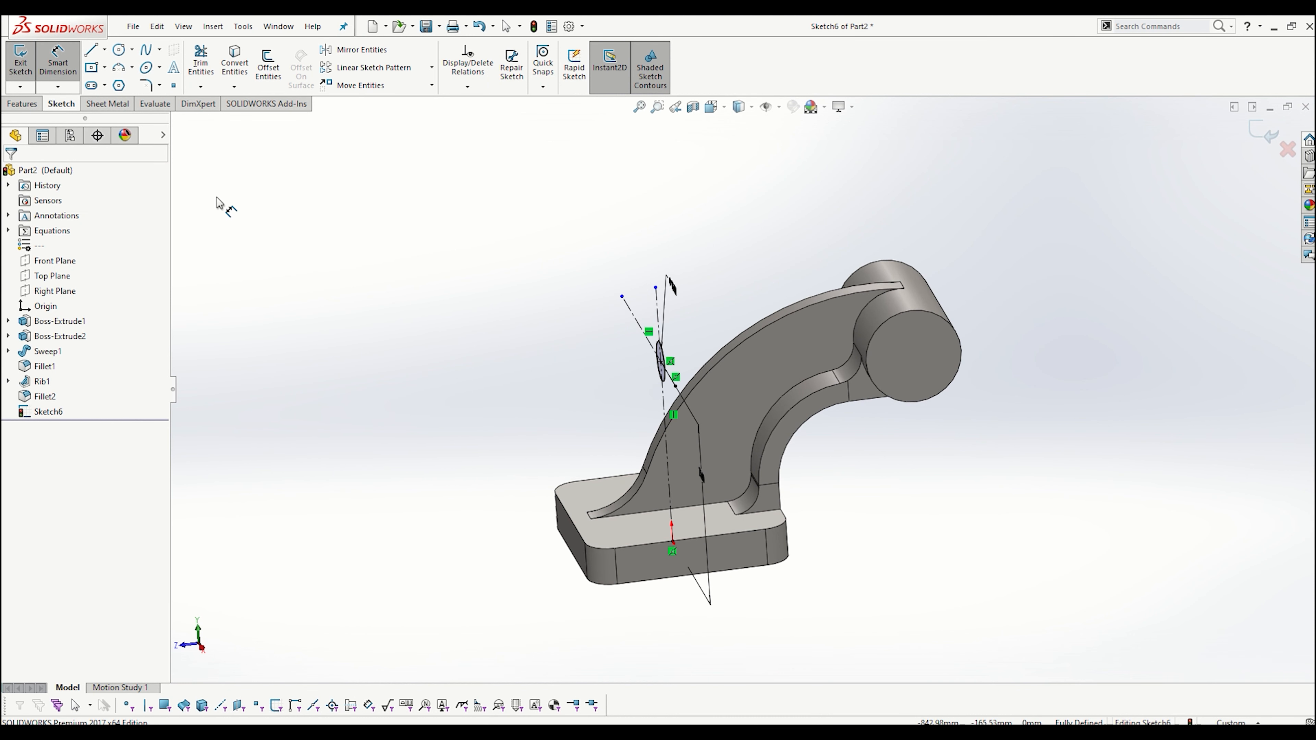
click(21, 103)
click(26, 63)
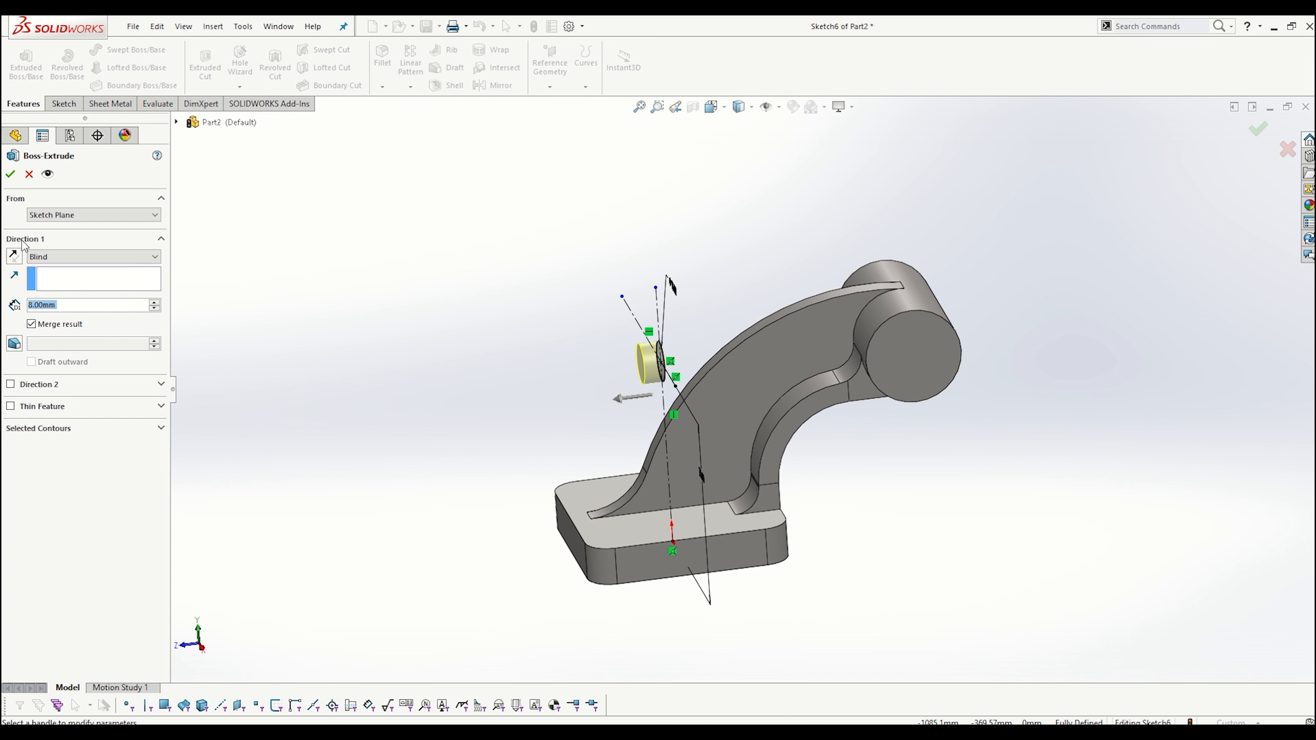
click(93, 215)
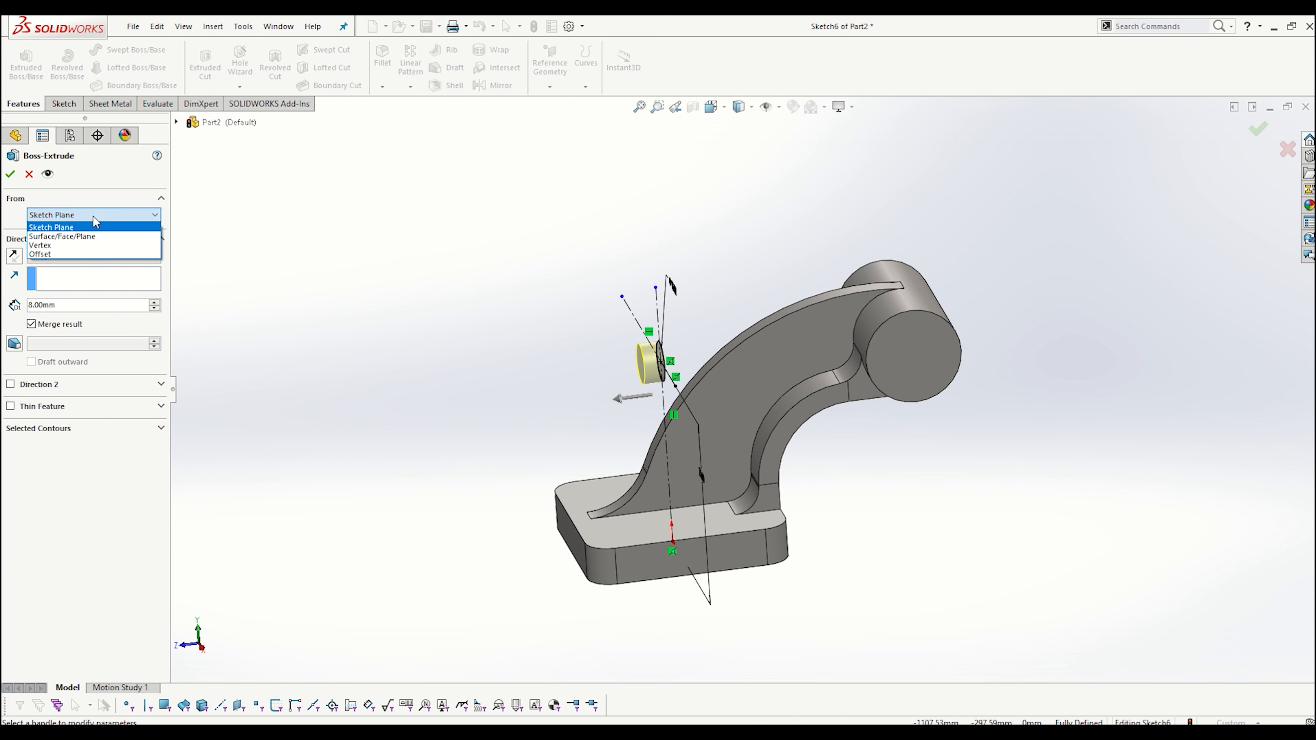
click(57, 254)
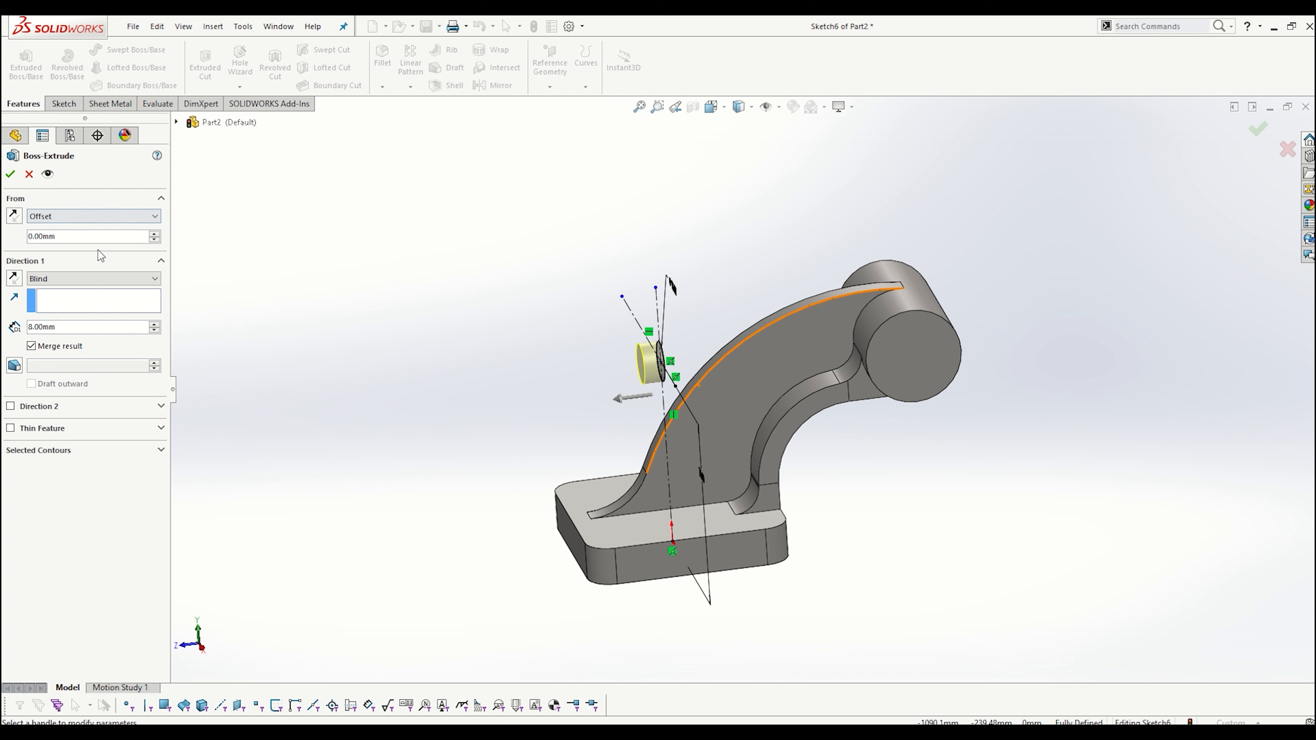
drag(83, 237, 3, 237)
text(95+22)
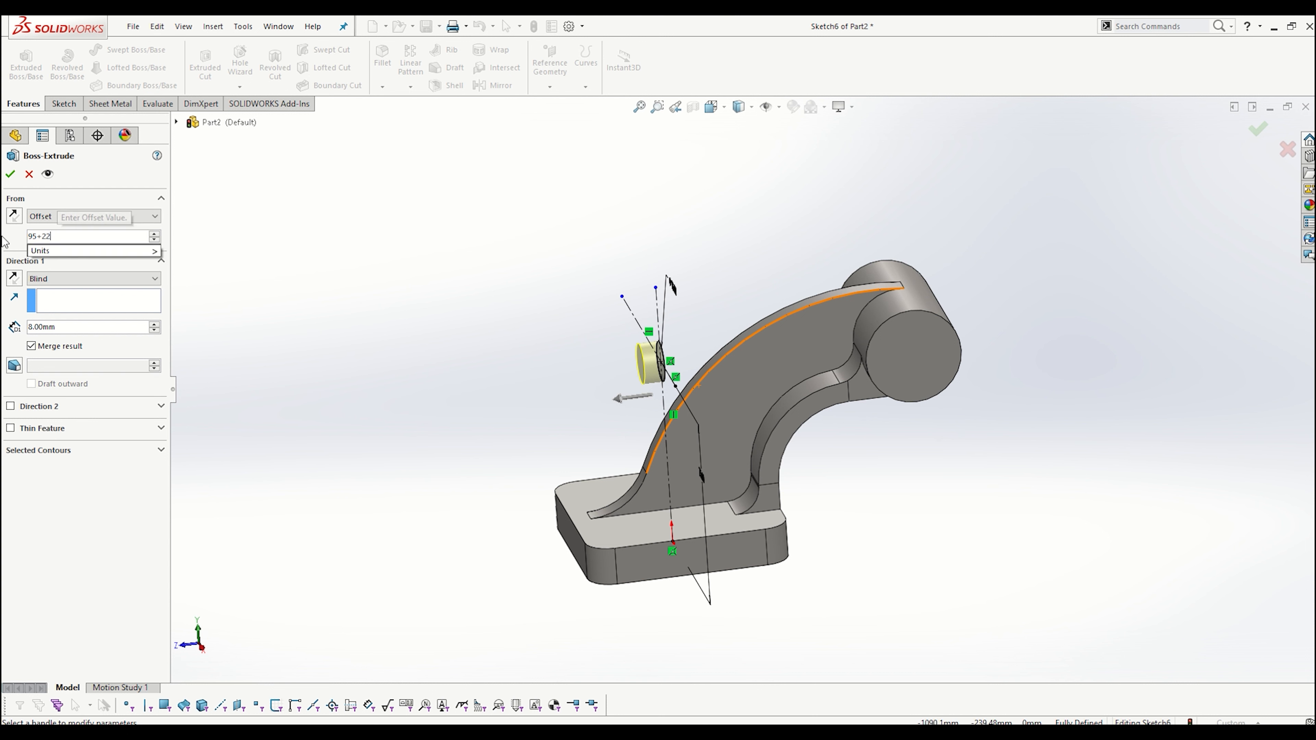
key(Return)
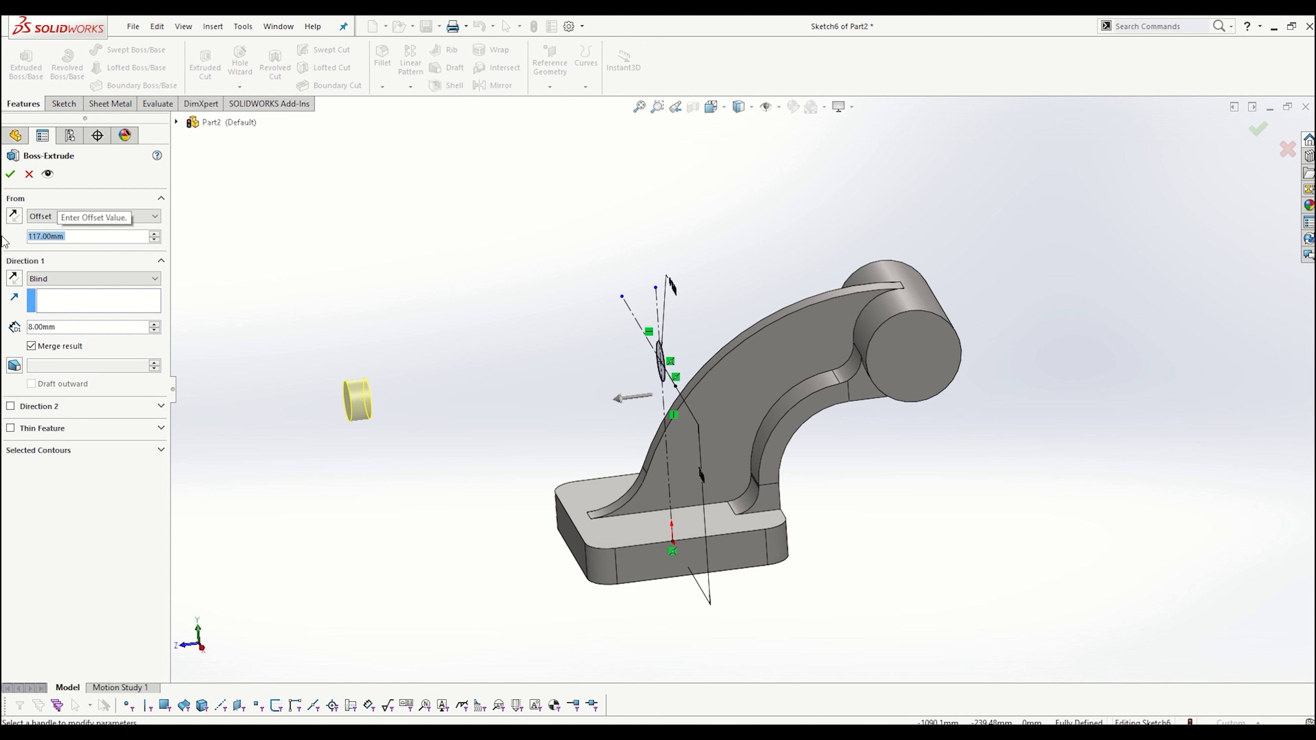
click(14, 216)
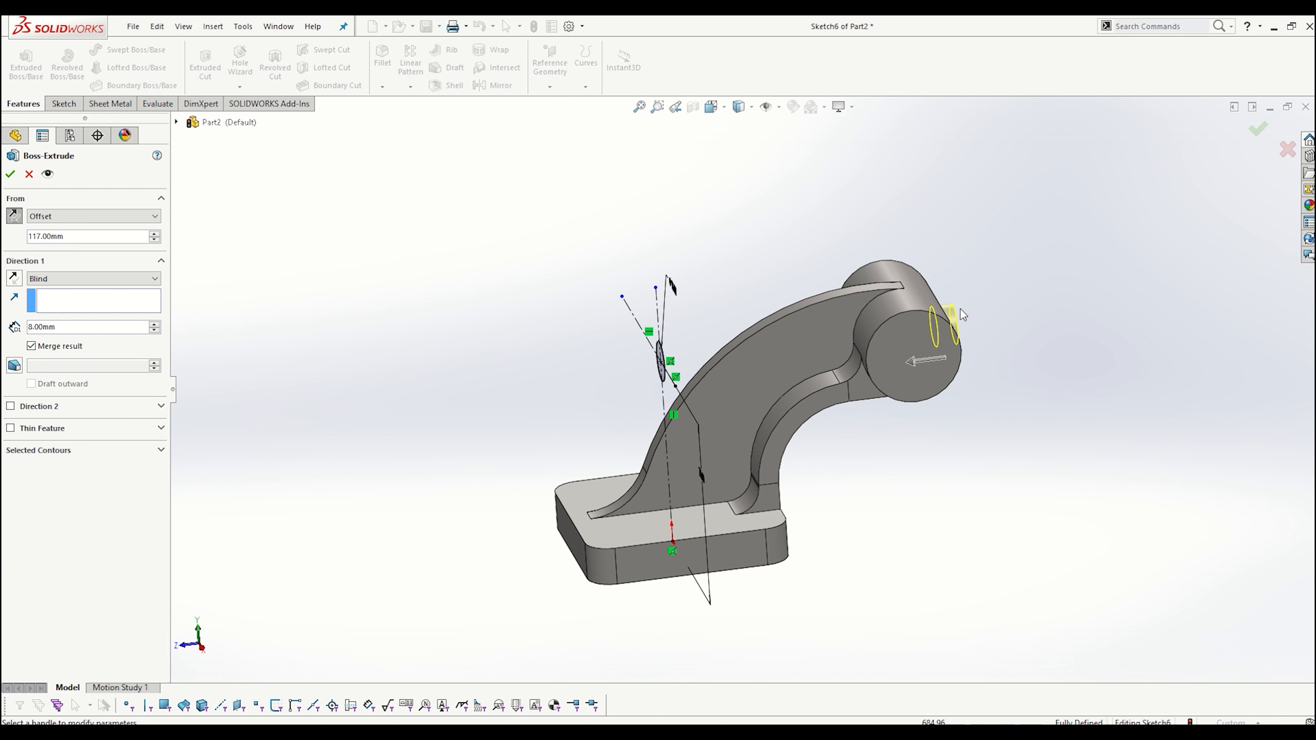
- Finish the boss extrusion from the 117 mm offset with an Up To Surface end condition on the cylinder's outer face
scroll(959, 317, down, 3)
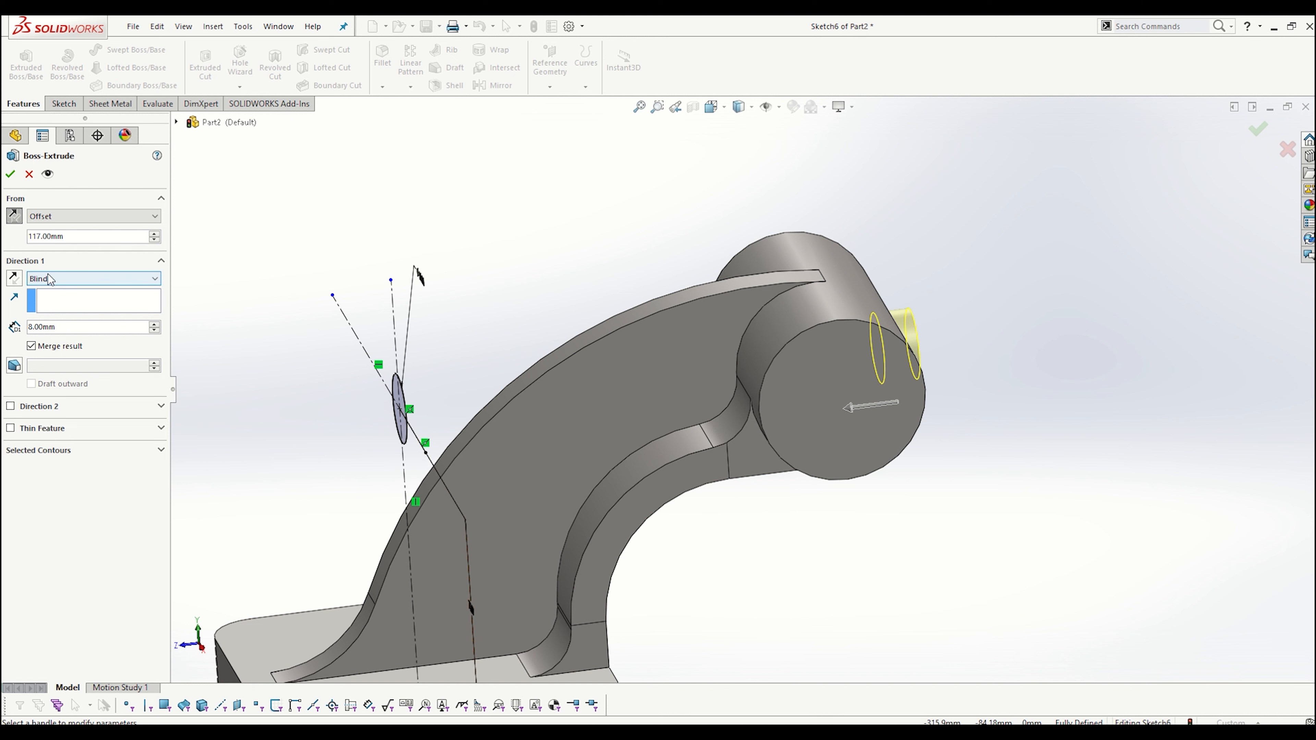
click(58, 280)
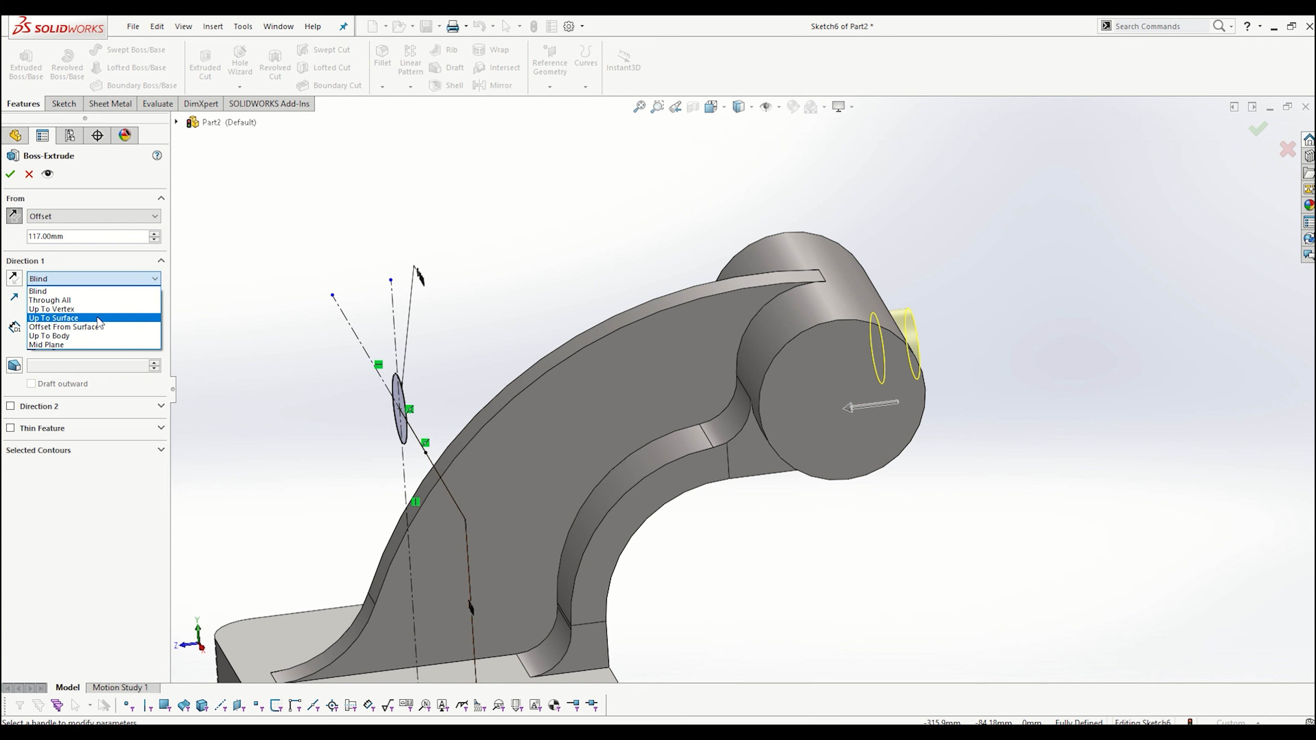
click(99, 319)
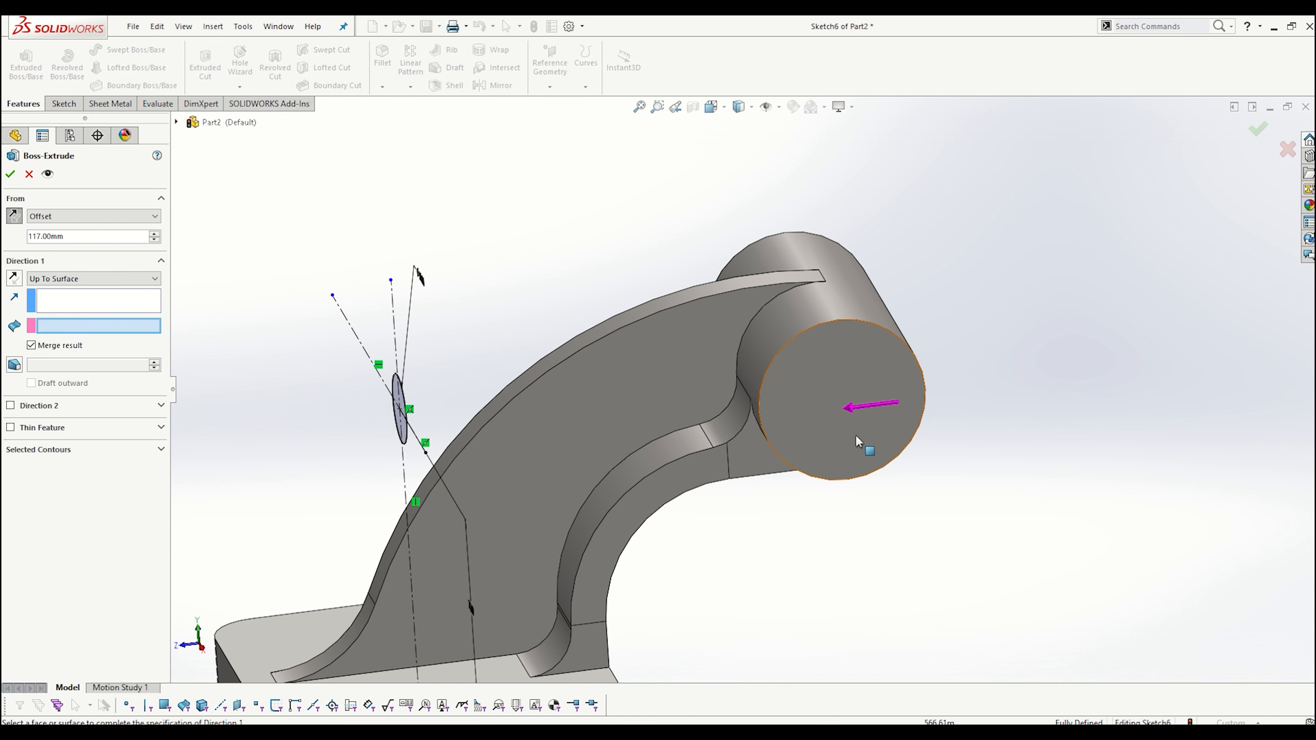
mouse_move(858, 449)
middle_down()
mouse_move(938, 334)
mouse_move(981, 388)
mouse_move(959, 394)
middle_up()
click(943, 355)
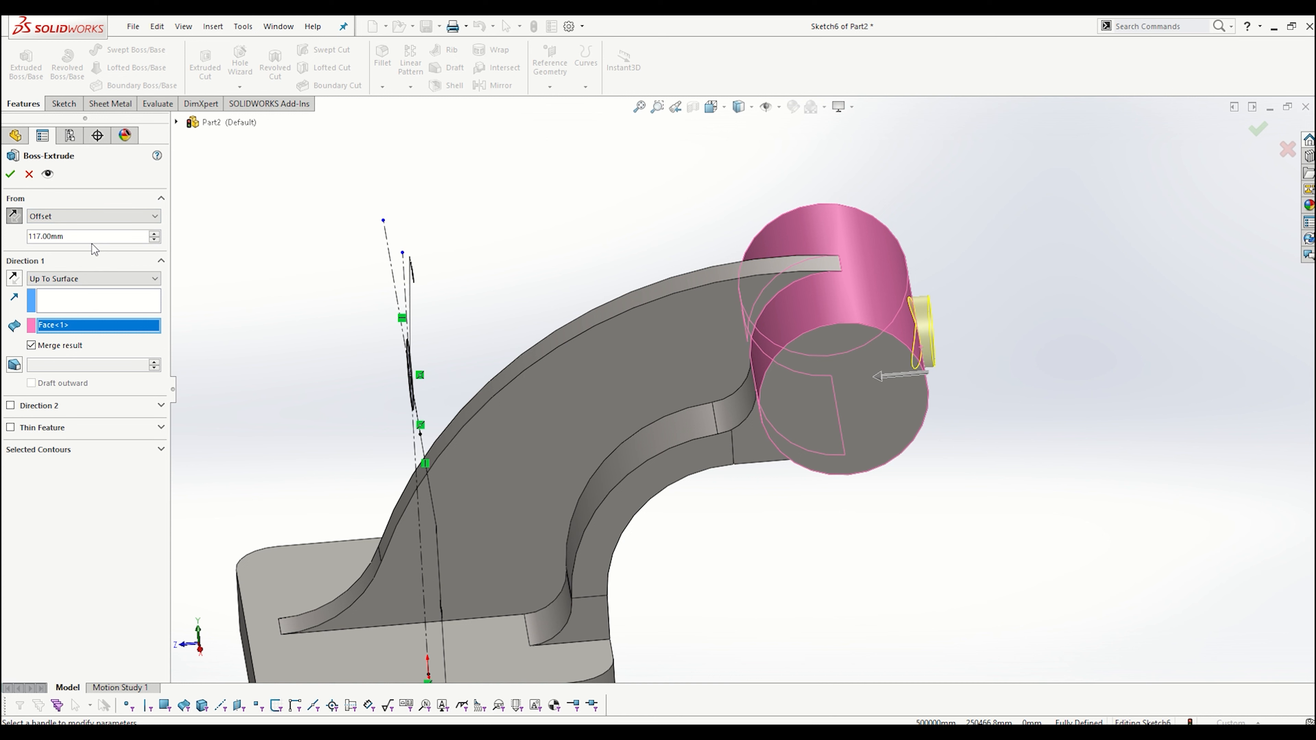
middle_drag(625, 394, 566, 396)
scroll(821, 388, down, 1)
scroll(820, 387, down, 1)
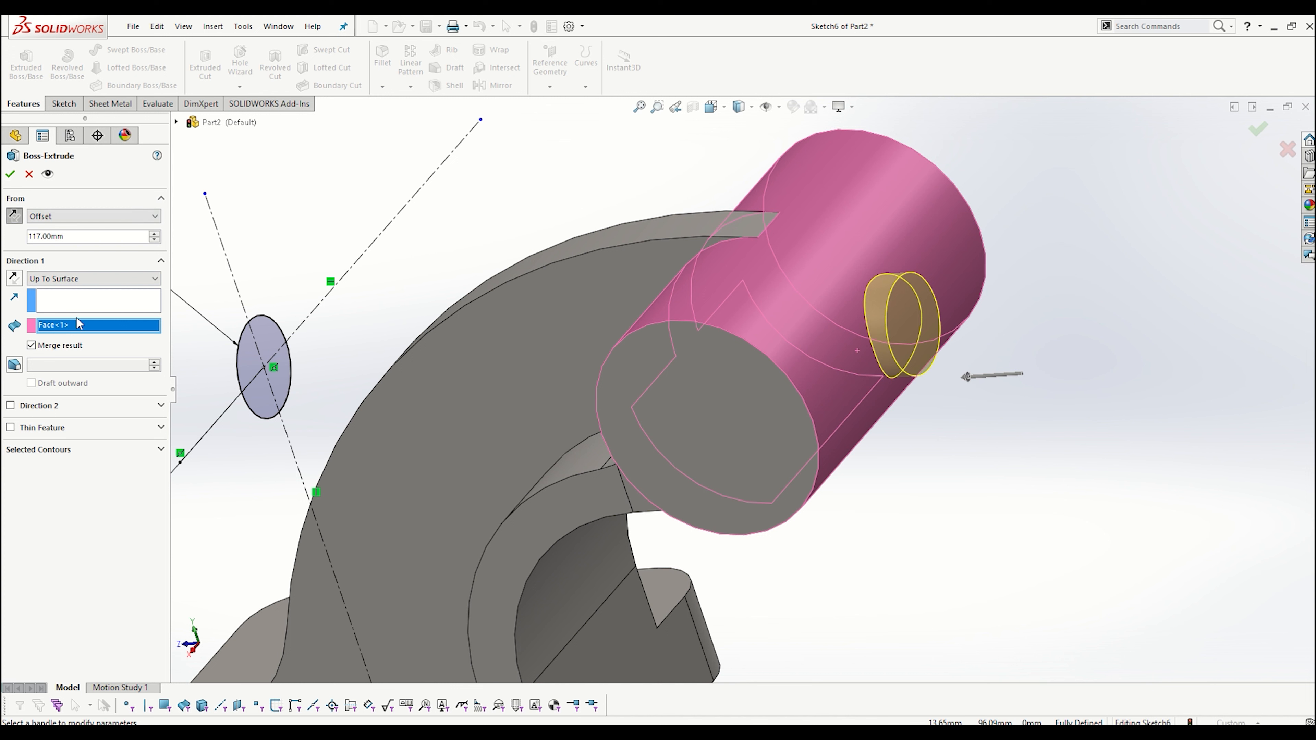
click(93, 216)
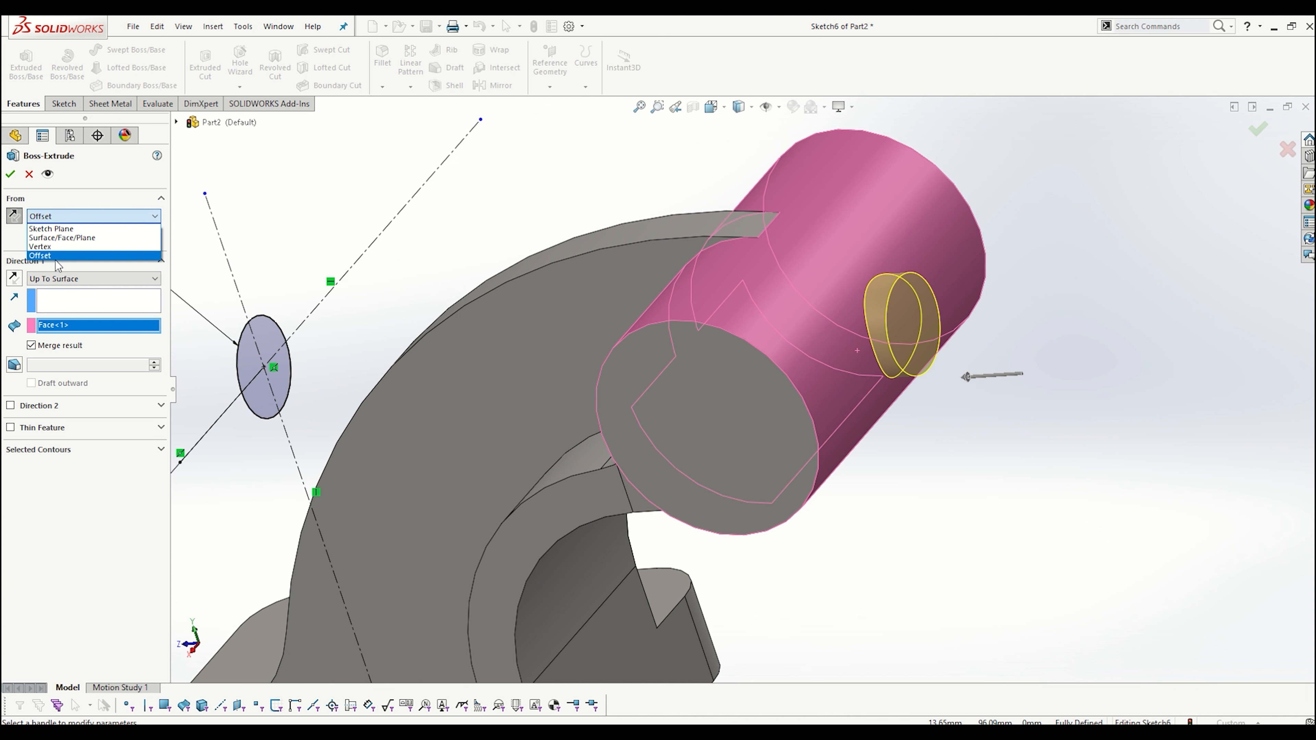
click(154, 218)
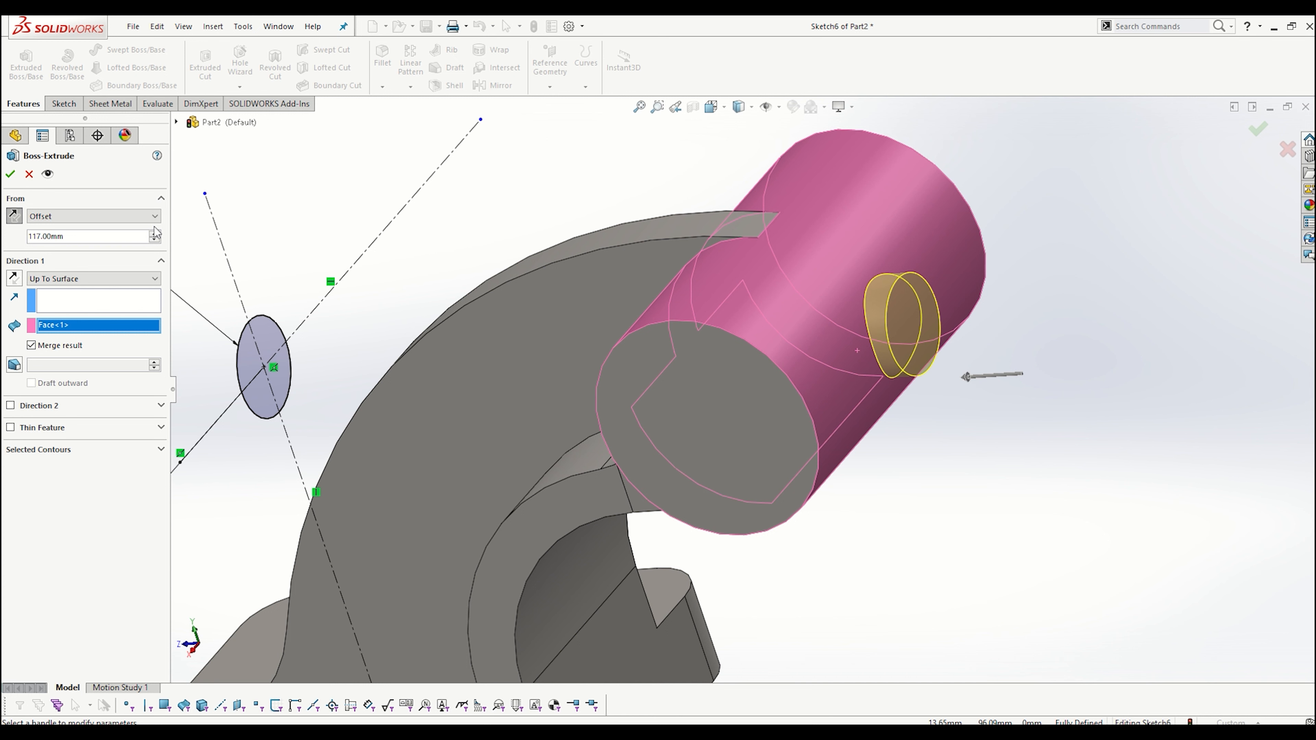
click(10, 175)
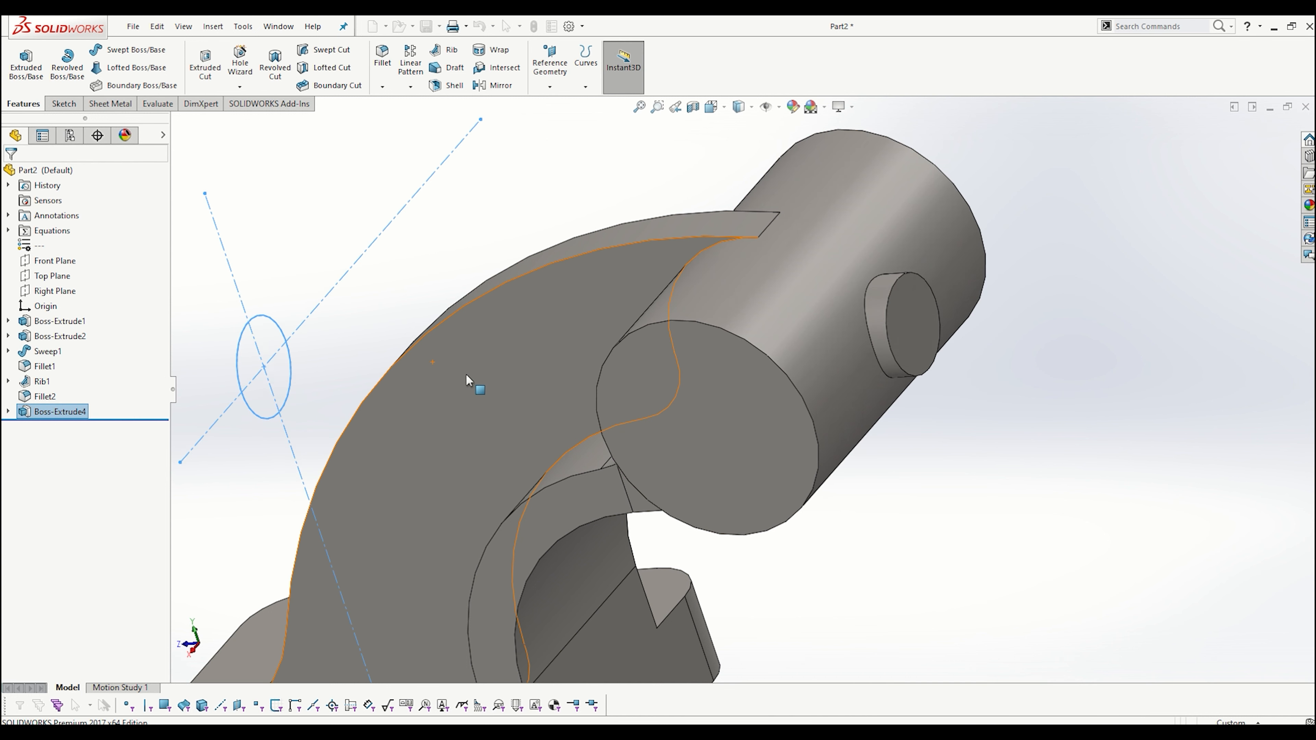
scroll(507, 404, up, 5)
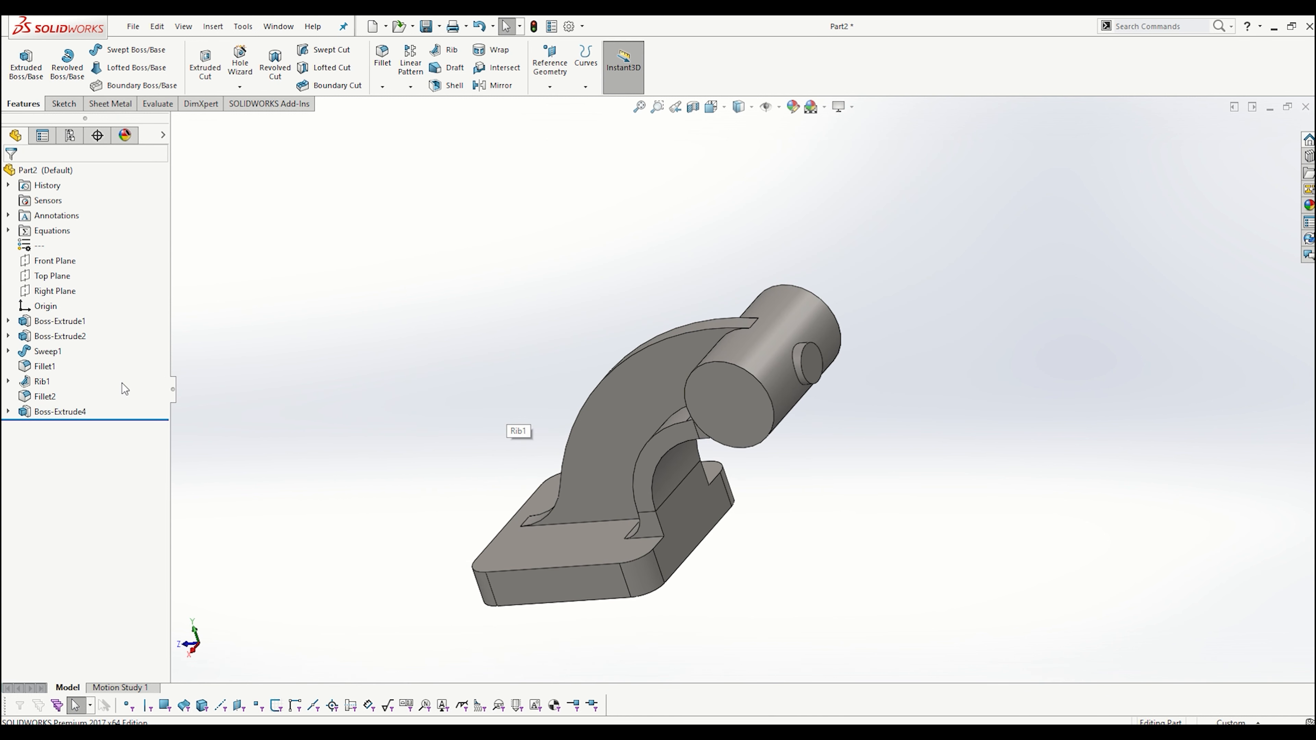
- Examine the extruded boss on the cylinder and its underlying sketch from several angles
click(70, 412)
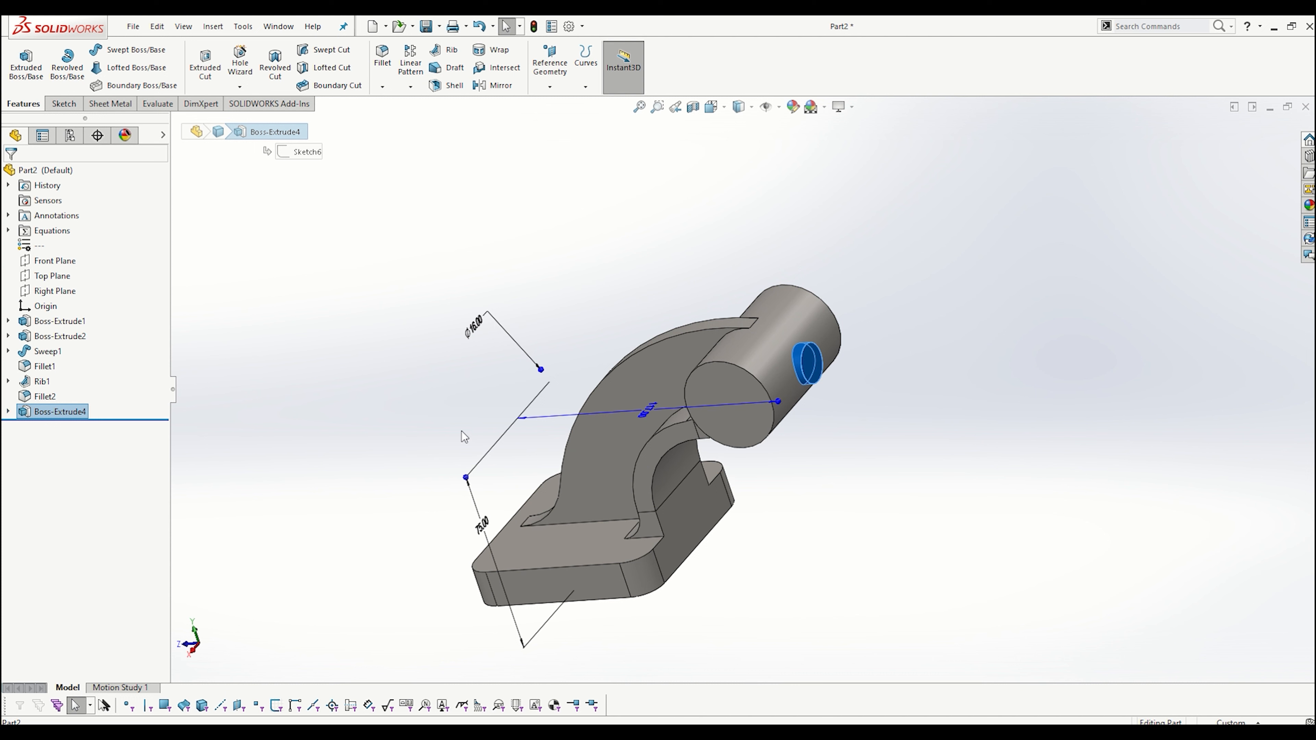
click(8, 412)
click(48, 426)
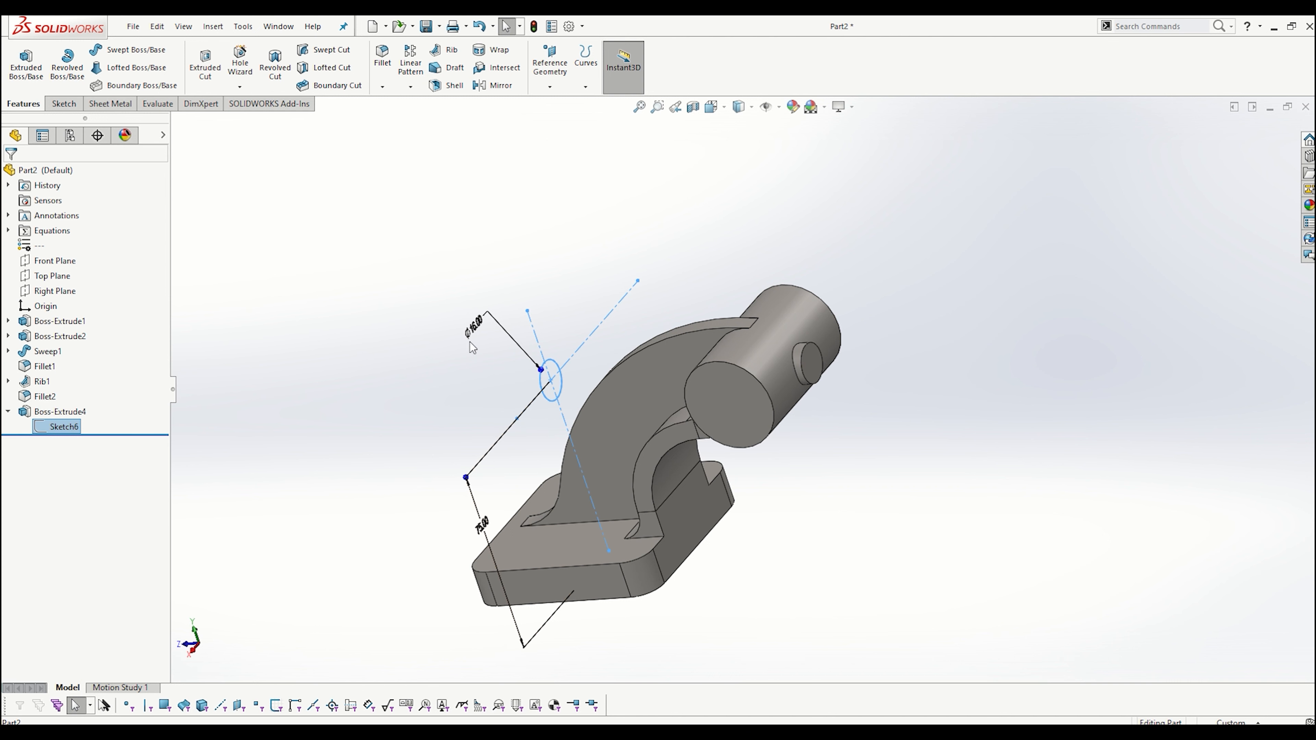
click(475, 356)
scroll(756, 411, down, 4)
middle_drag(756, 410, 782, 337)
scroll(784, 338, up, 5)
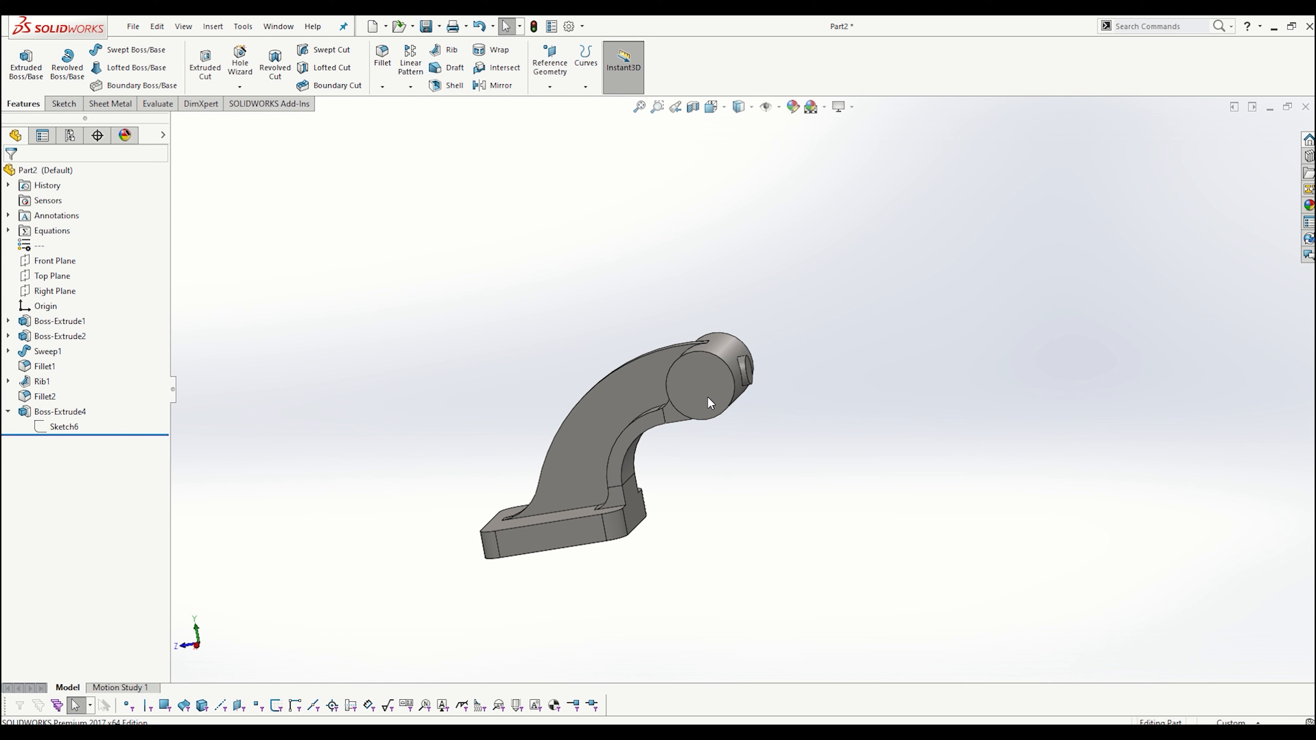
scroll(746, 371, down, 3)
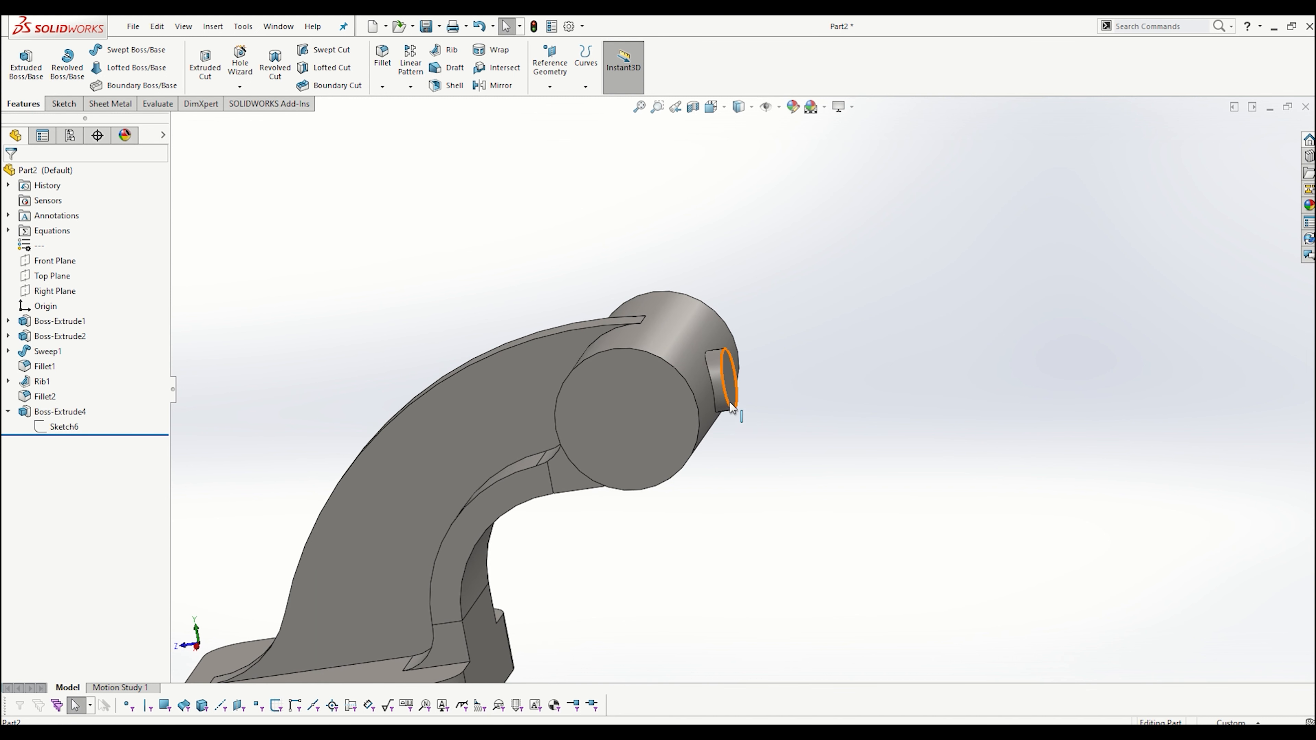
scroll(724, 384, down, 1)
middle_drag(724, 384, 730, 381)
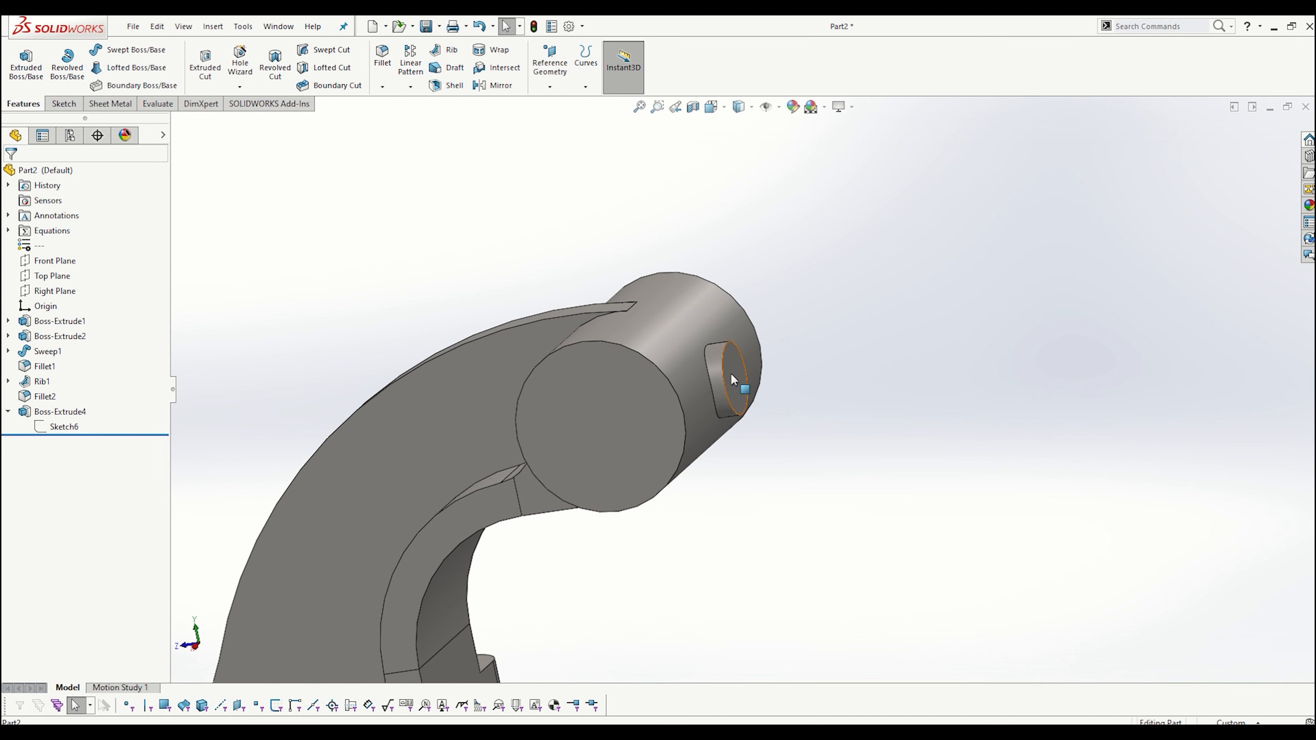
scroll(751, 404, up, 5)
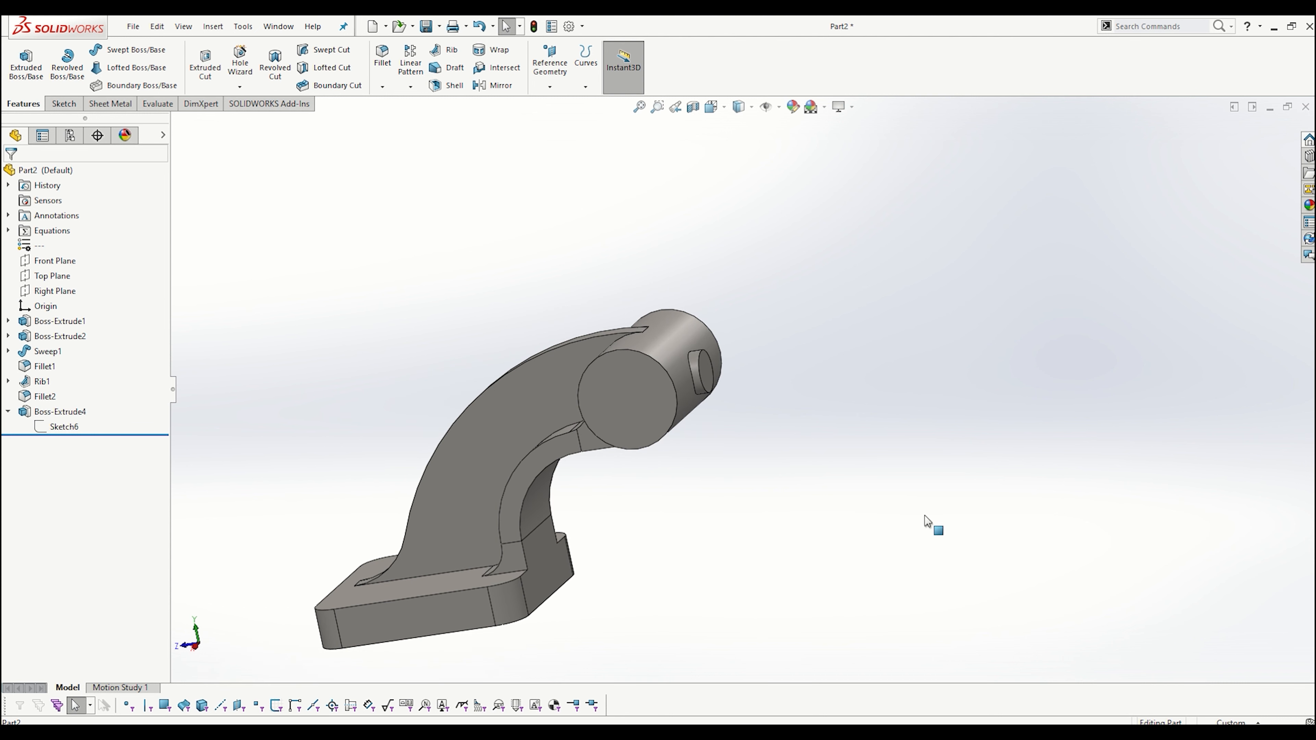
- Start a sketch on the cylinder's flat end face and draw a concentric circle with a radius of about 11.8 mm
click(668, 383)
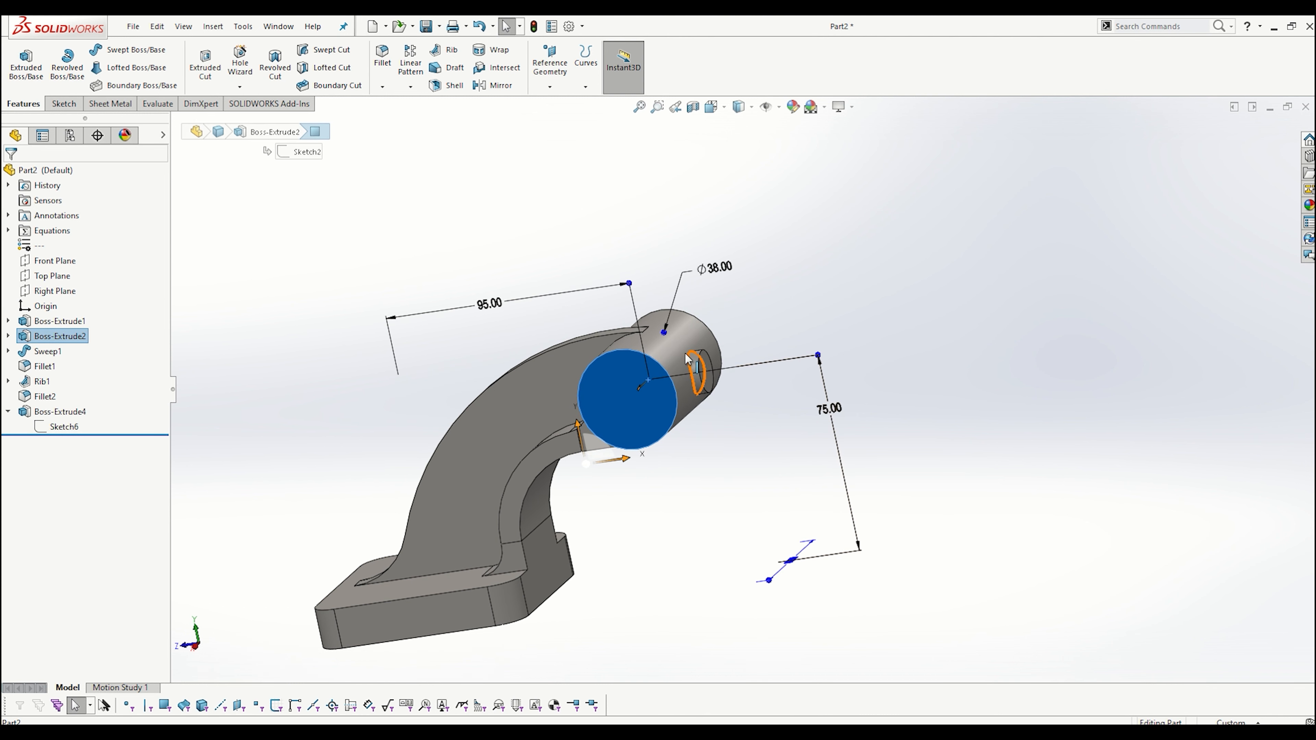
click(208, 64)
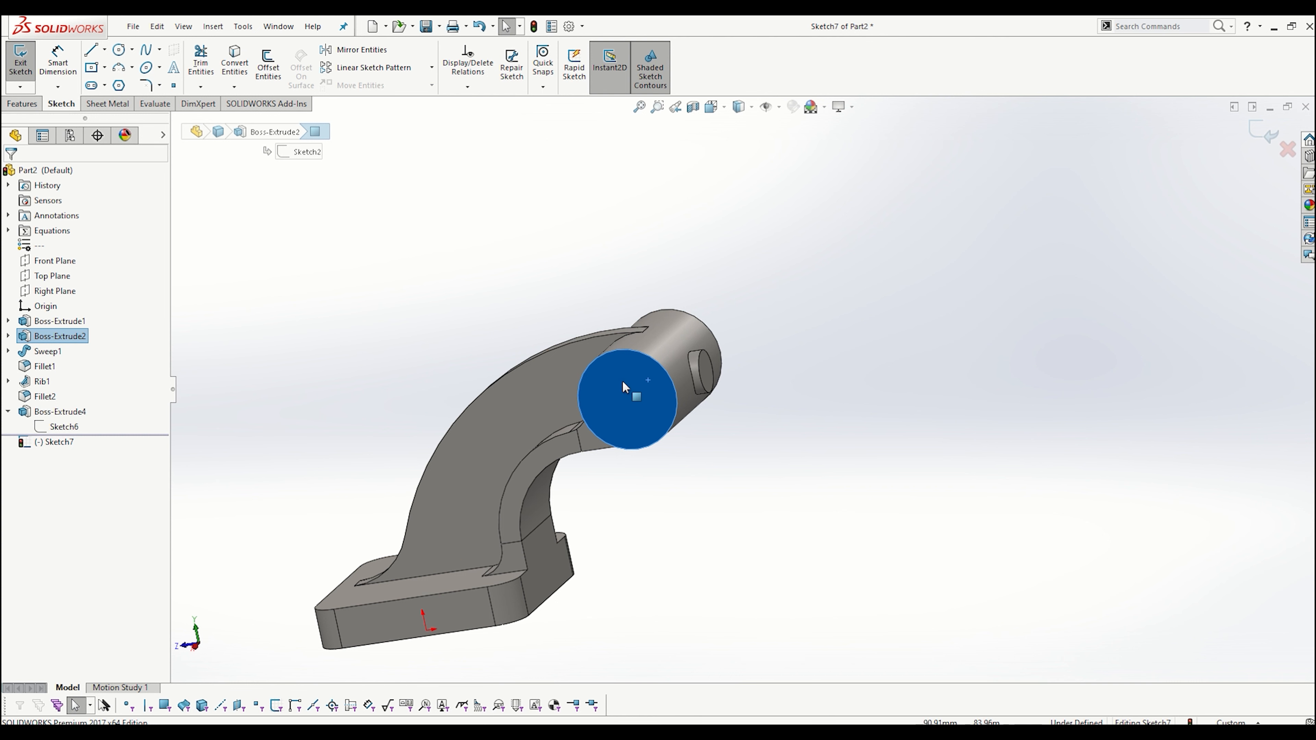
key(ctrl+8)
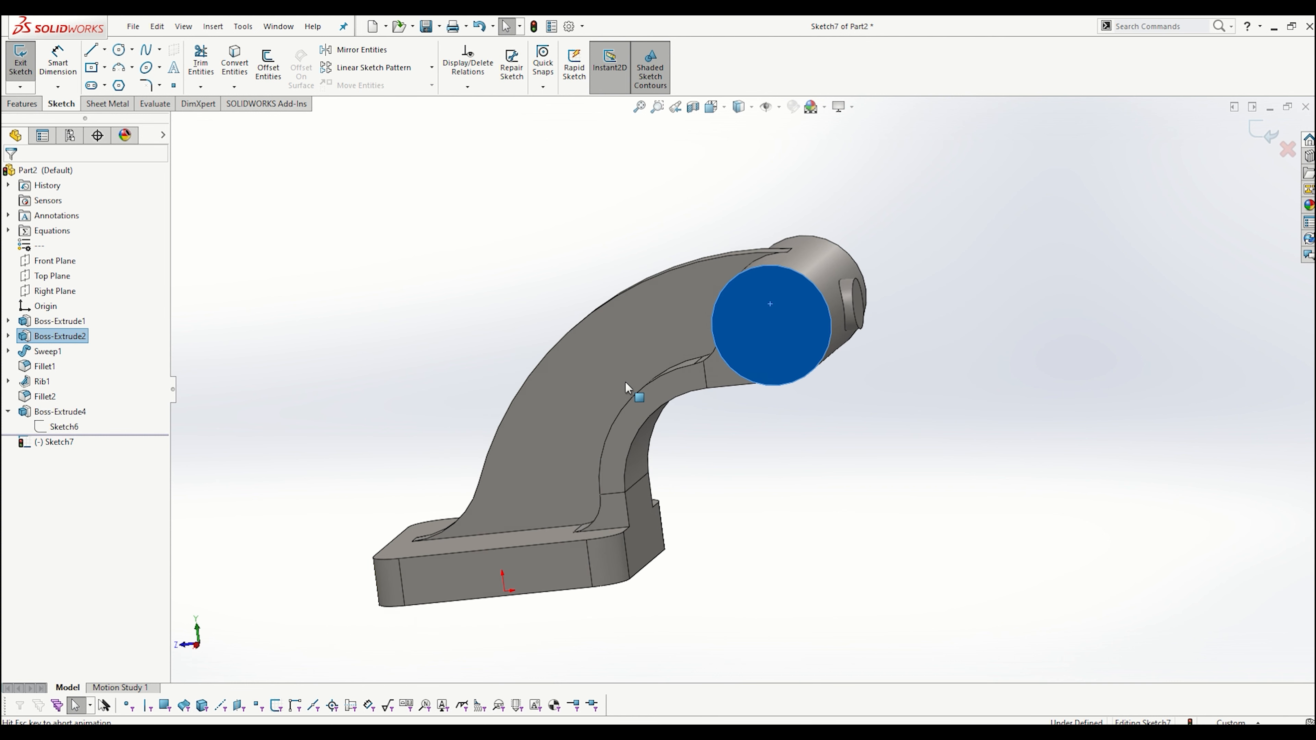
click(503, 382)
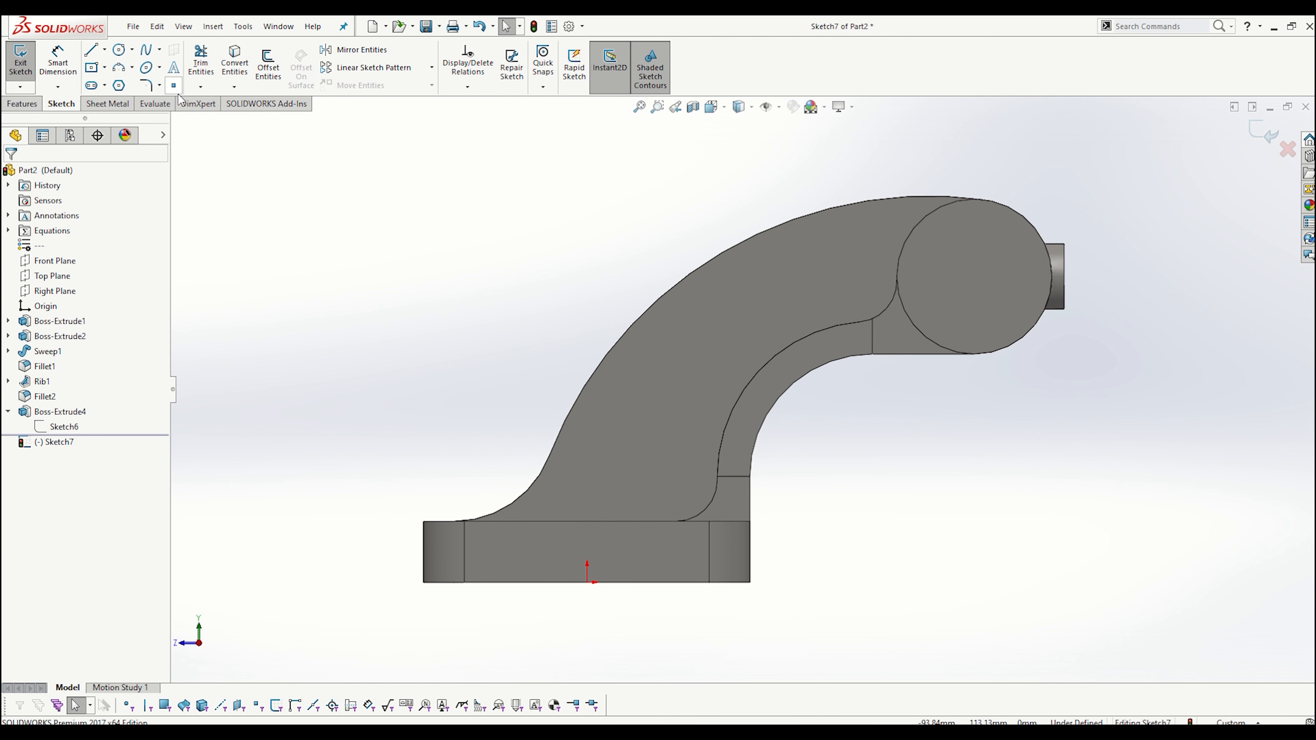
click(120, 50)
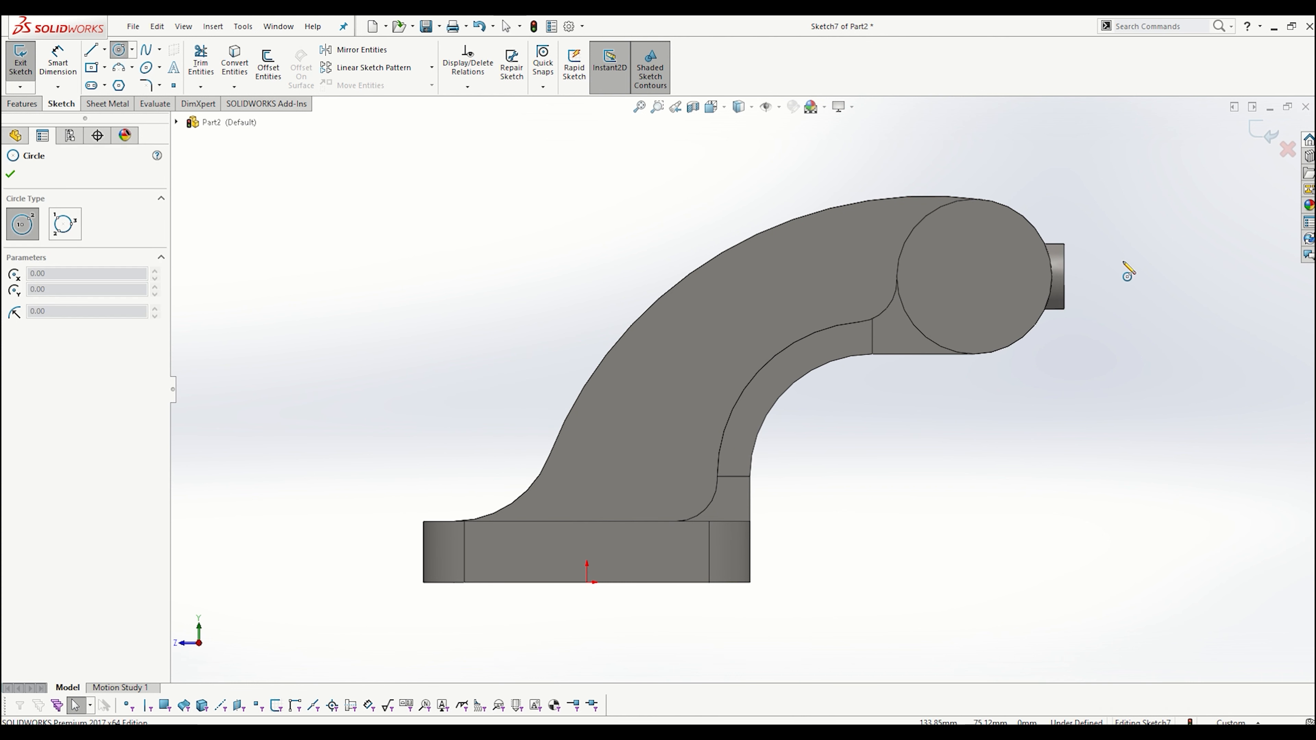
click(974, 276)
click(1001, 332)
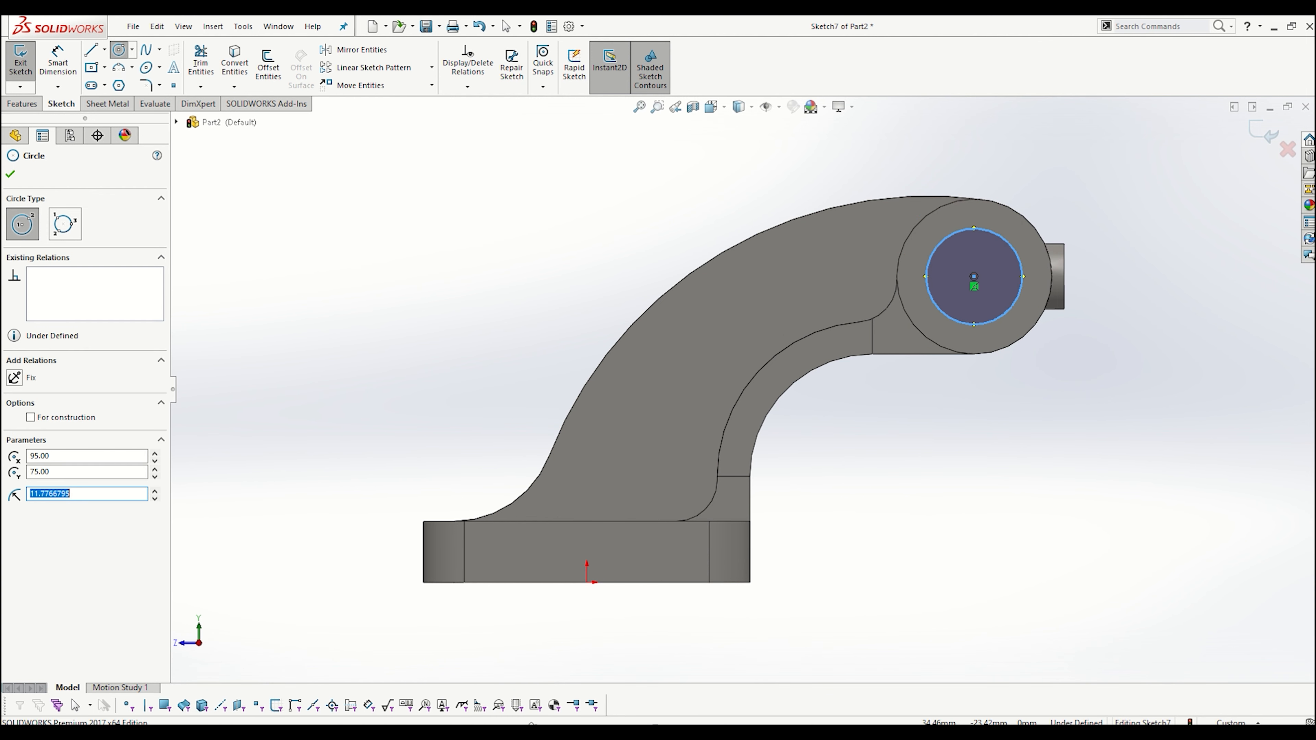
- Check the bore size in the exercise drawing and dimension the circle's diameter to 20 mm
key(alt+Tab)
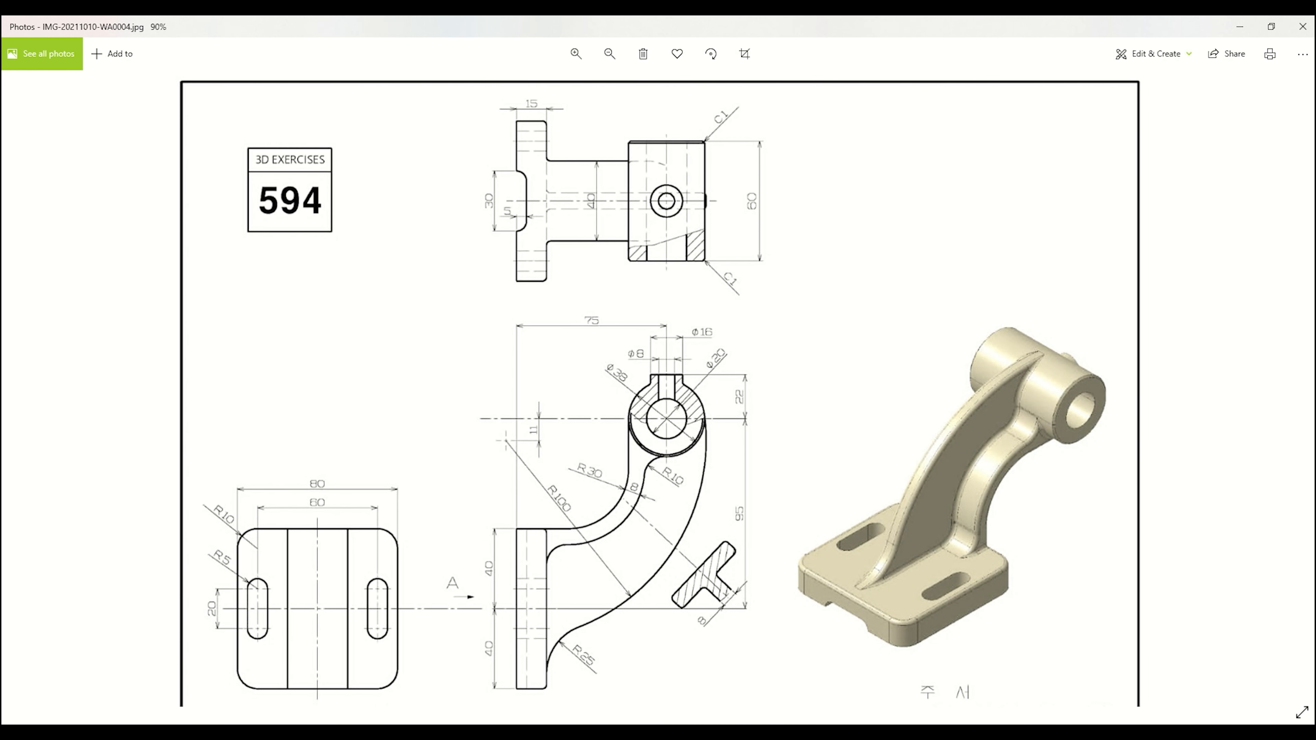
key(alt+Tab)
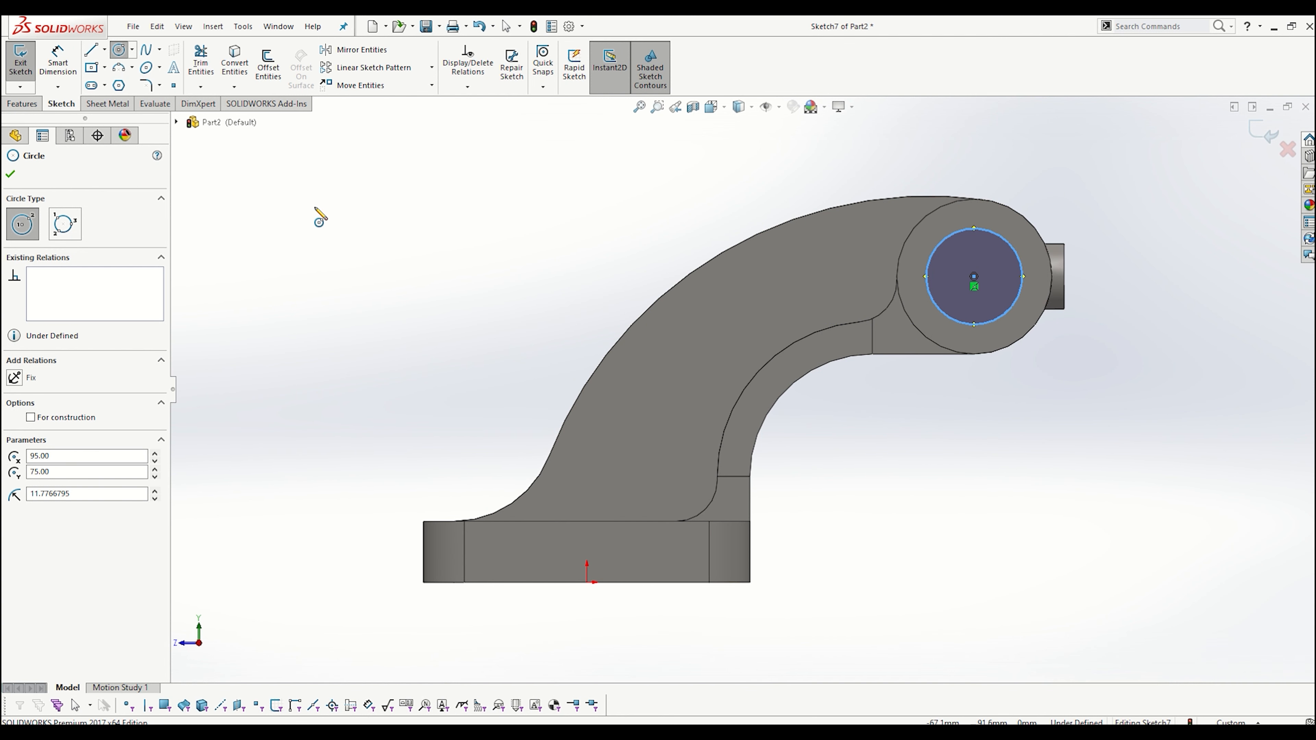
click(58, 61)
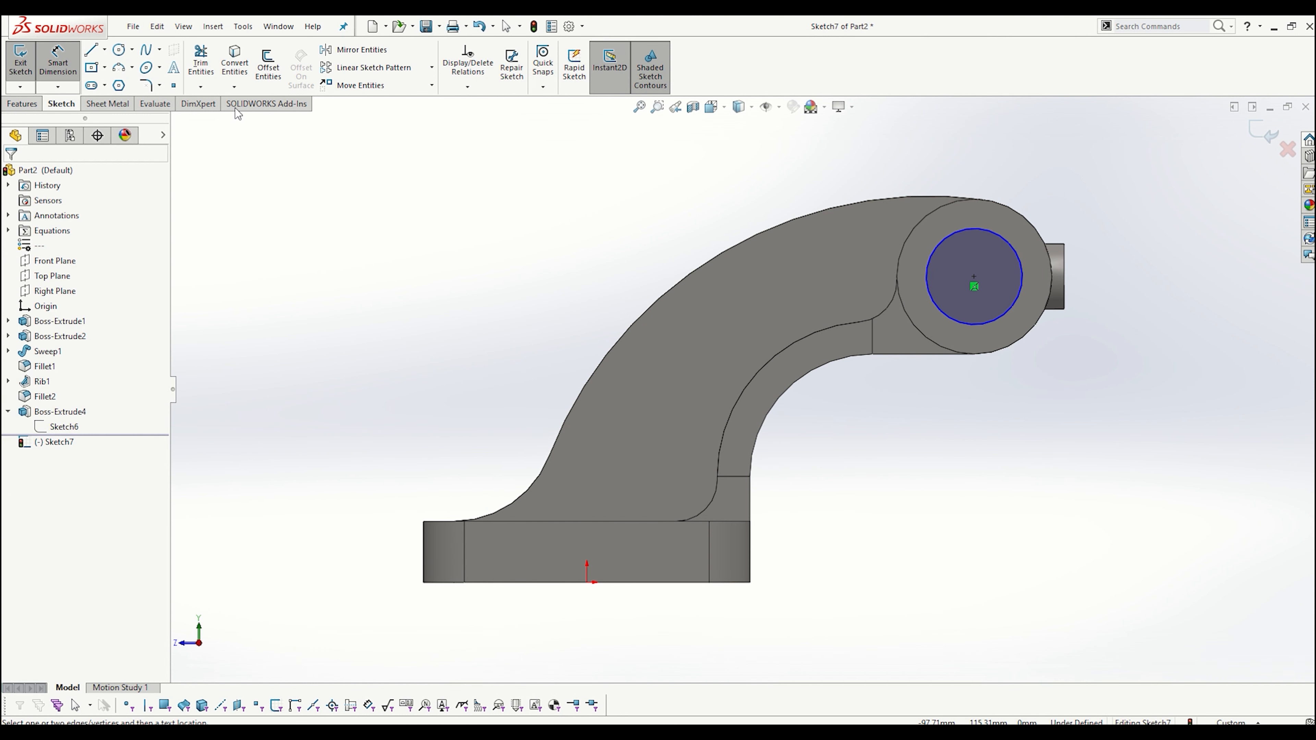
click(1013, 246)
click(1065, 159)
text(20)
key(Return)
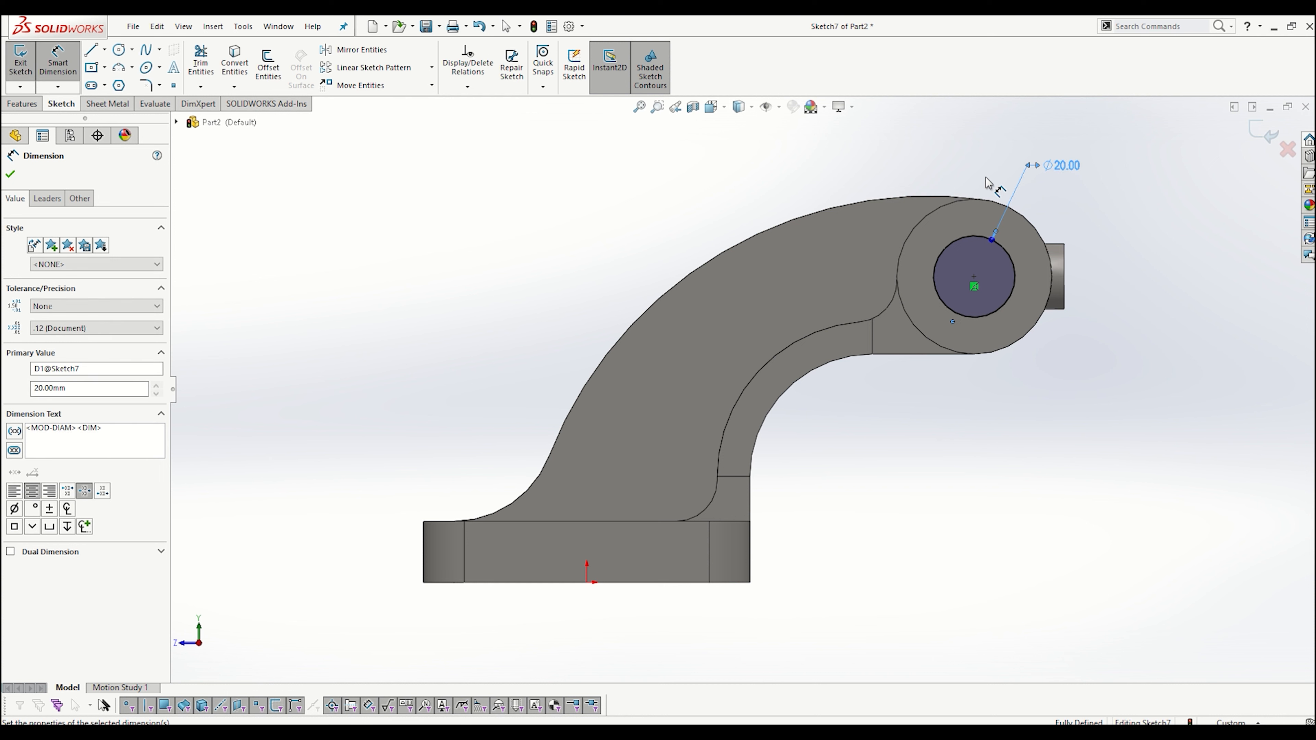
- Cut-extrude the 20 mm circle through the cylinder with the Up To Next end condition
click(22, 104)
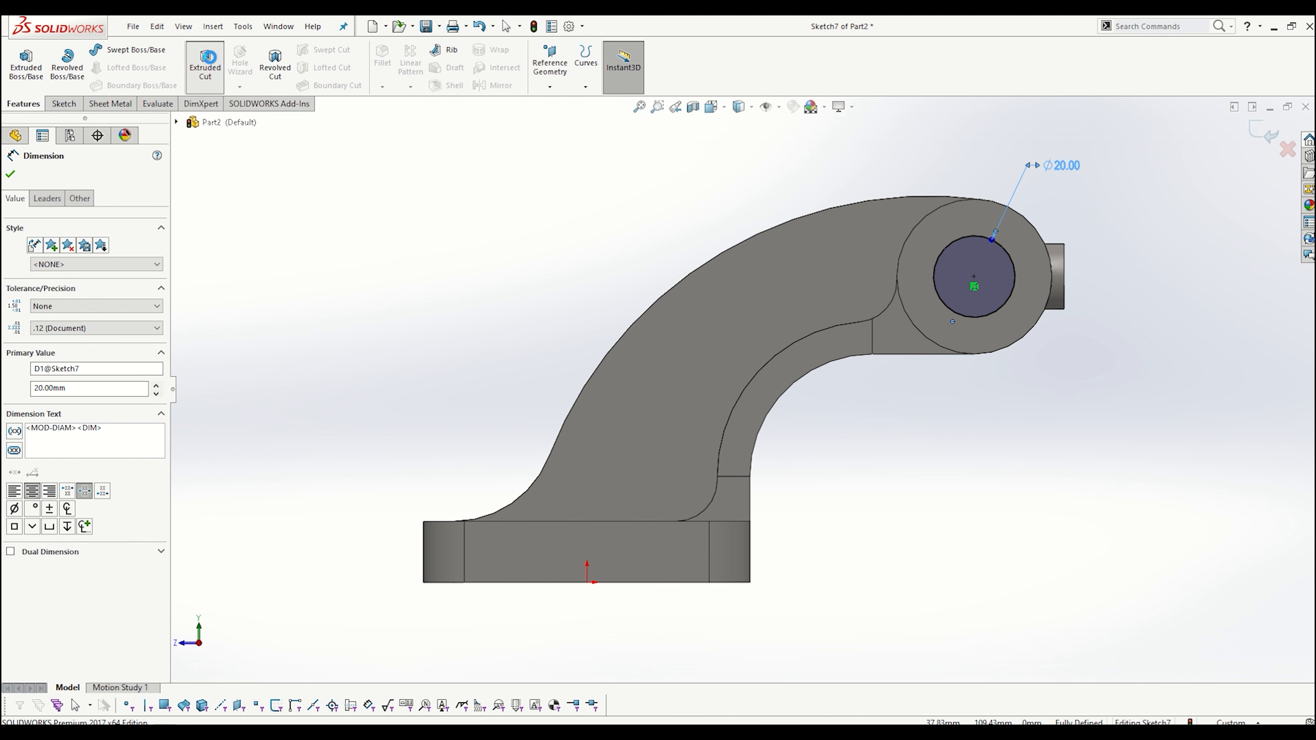
click(206, 63)
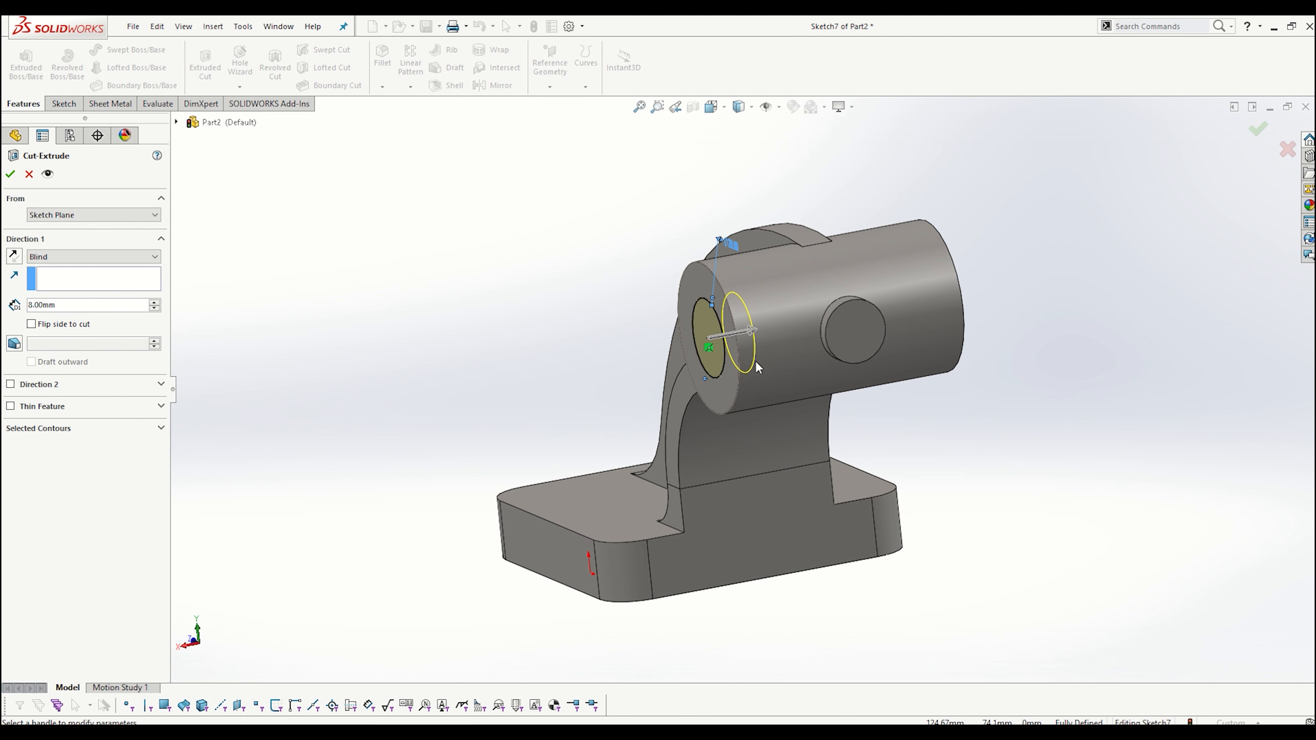
drag(753, 336, 946, 294)
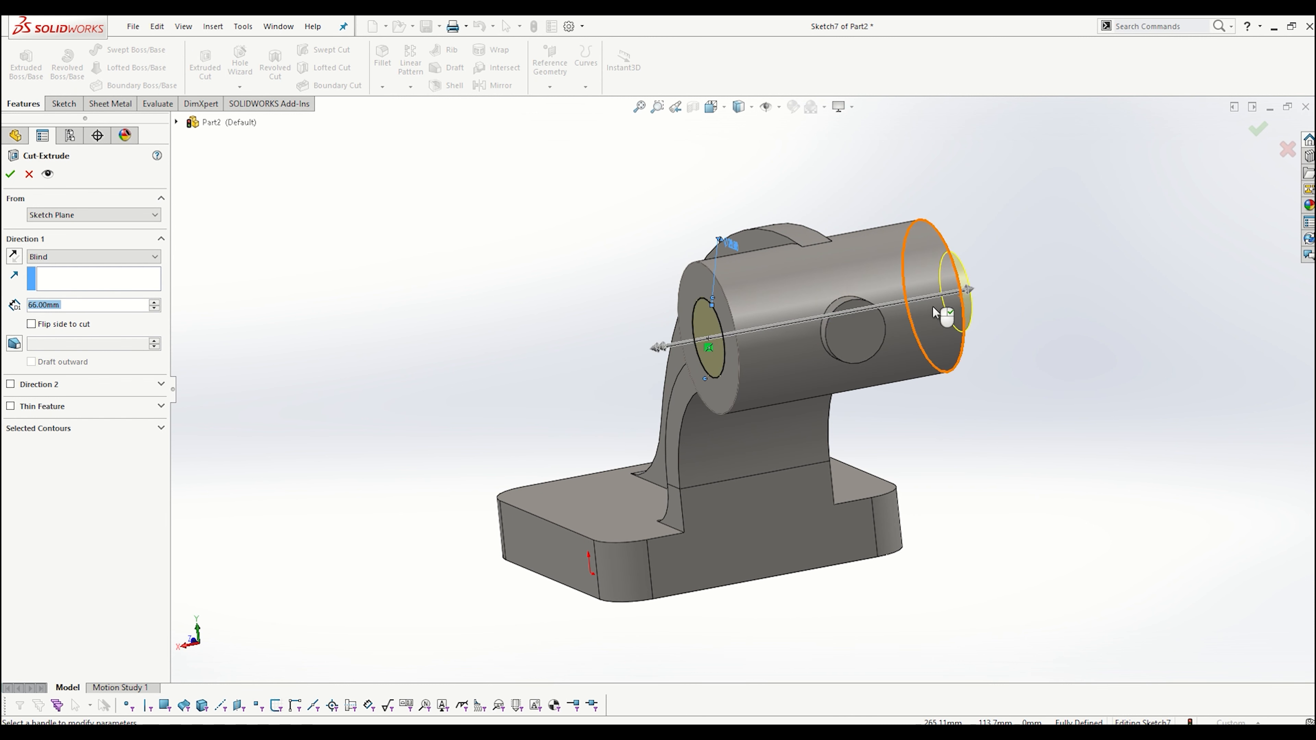
middle_drag(946, 294, 809, 358)
click(56, 257)
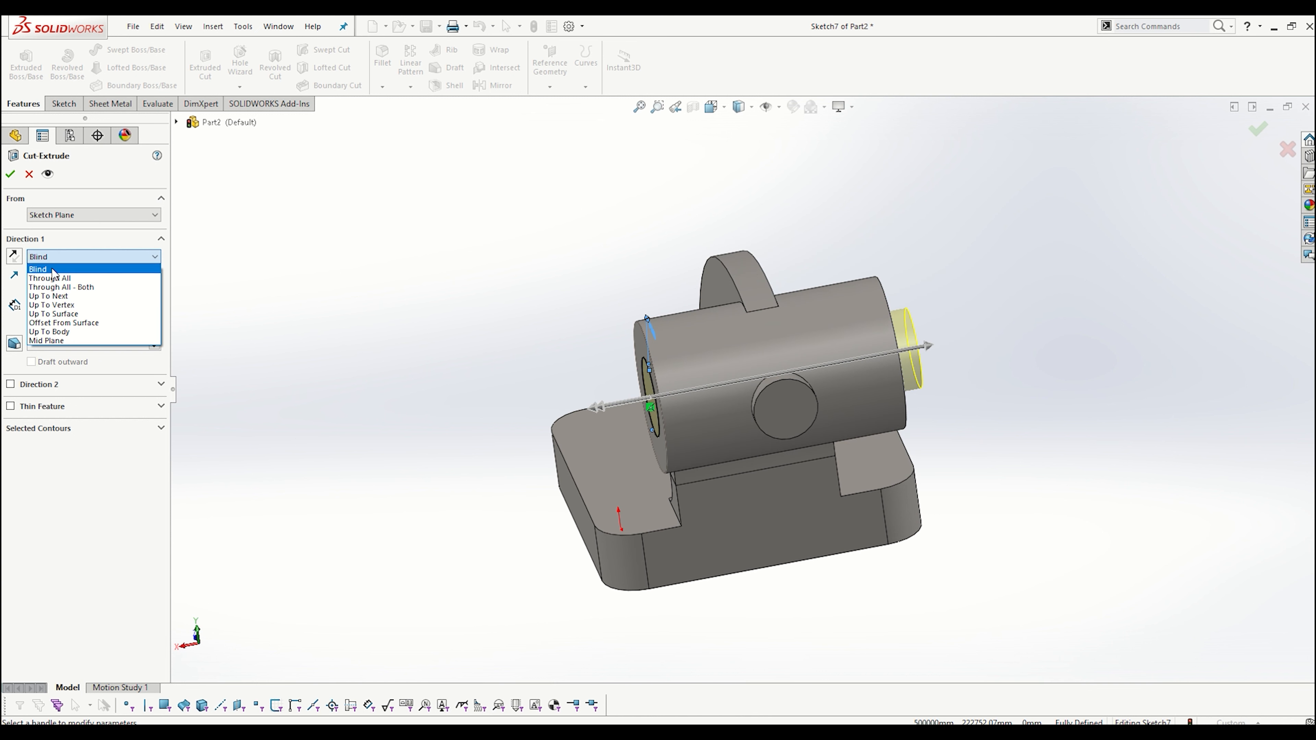
click(73, 296)
click(11, 175)
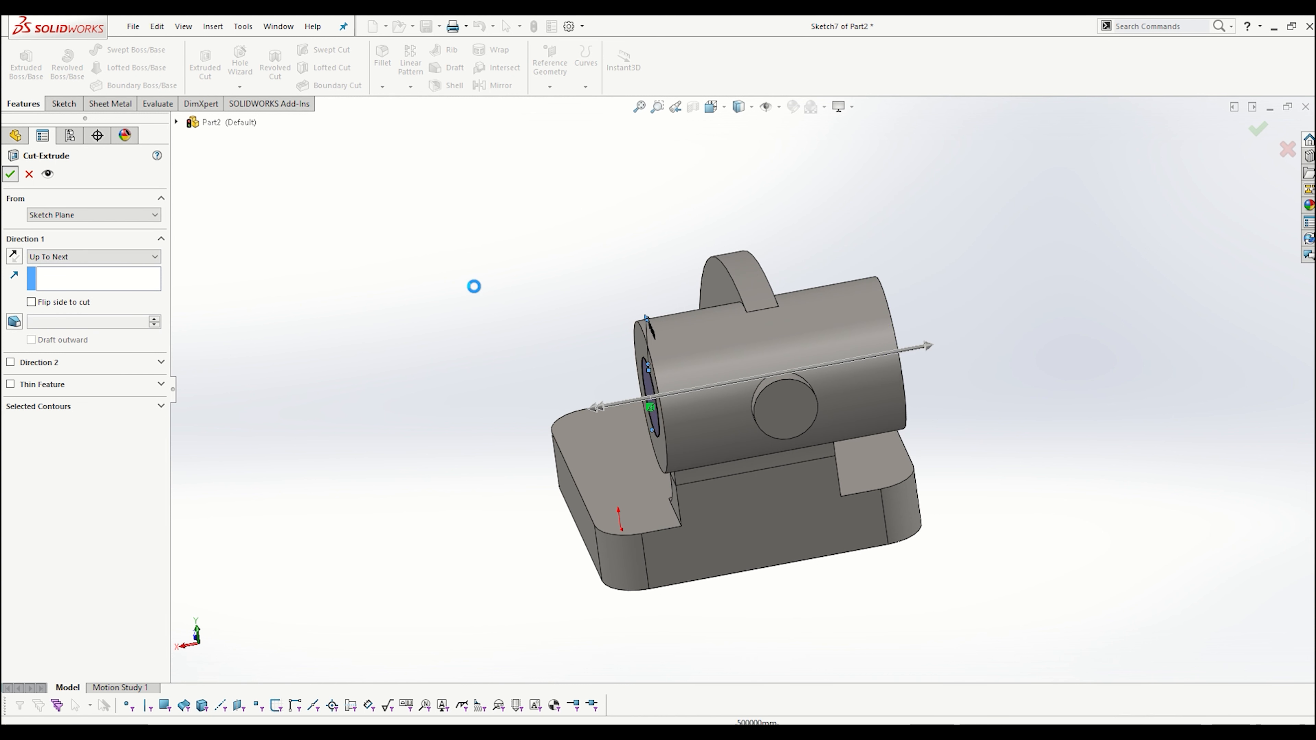
middle_drag(825, 334, 883, 296)
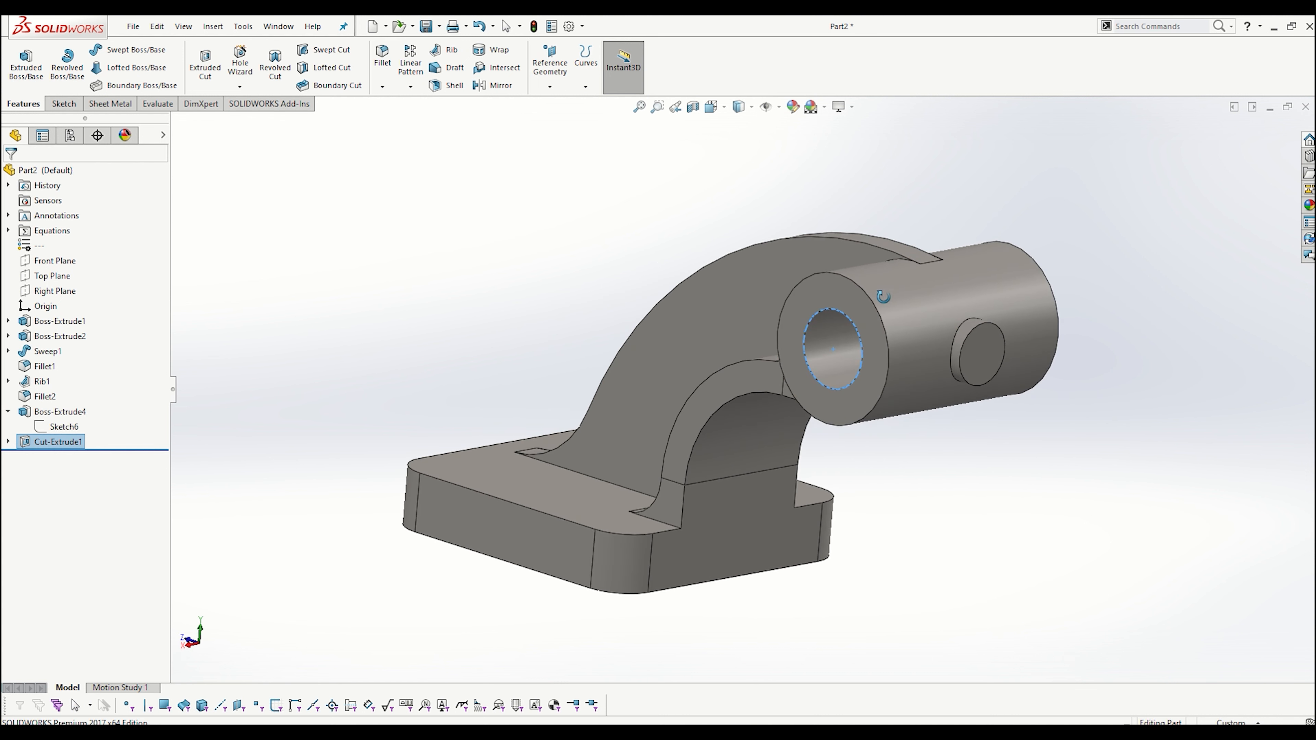
- Start a sketch on the small boss's end face and draw a concentric circle with a radius of about 4.4 mm
click(983, 360)
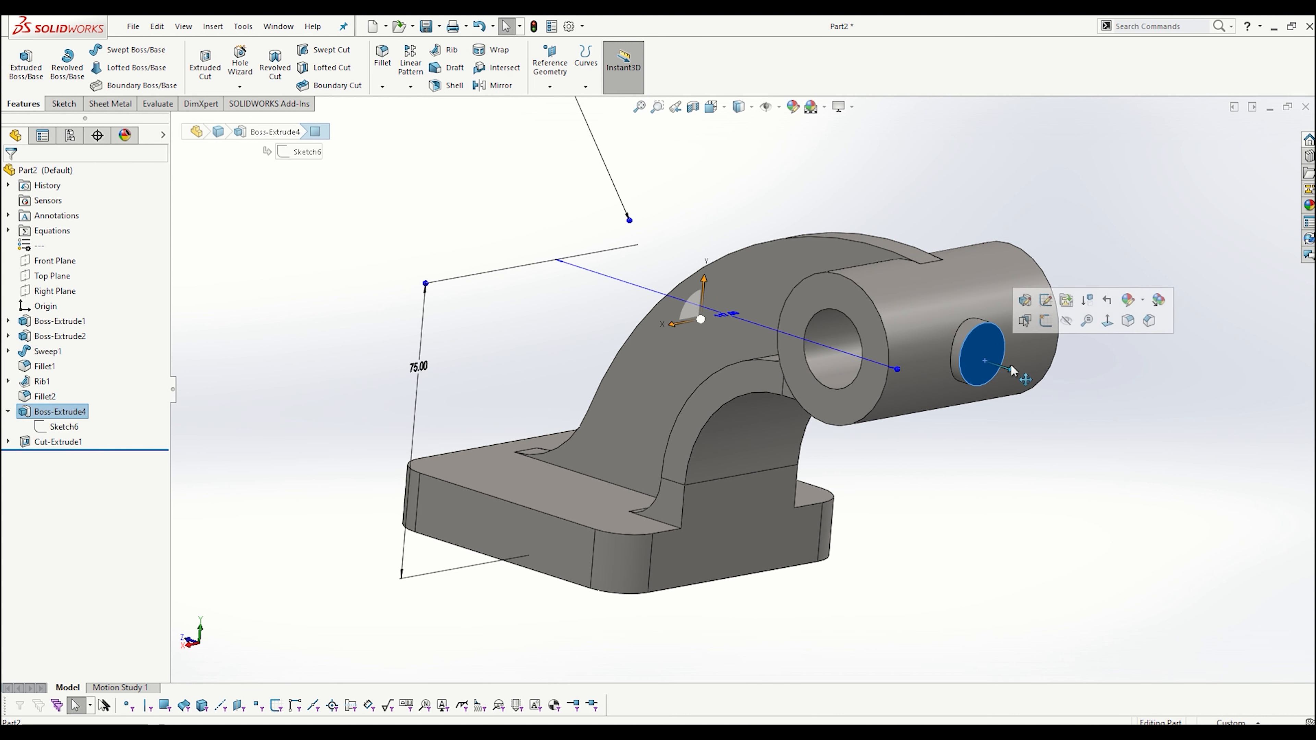
click(1045, 321)
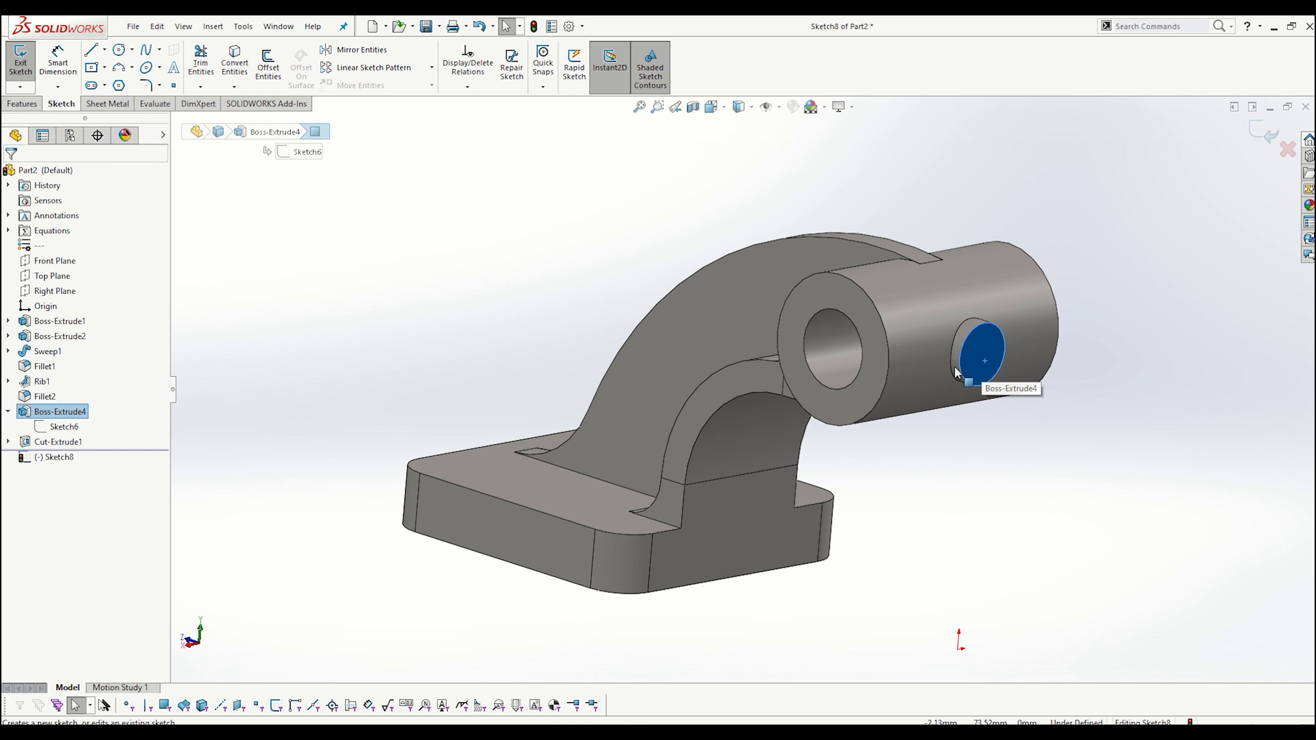
key(ctrl+8)
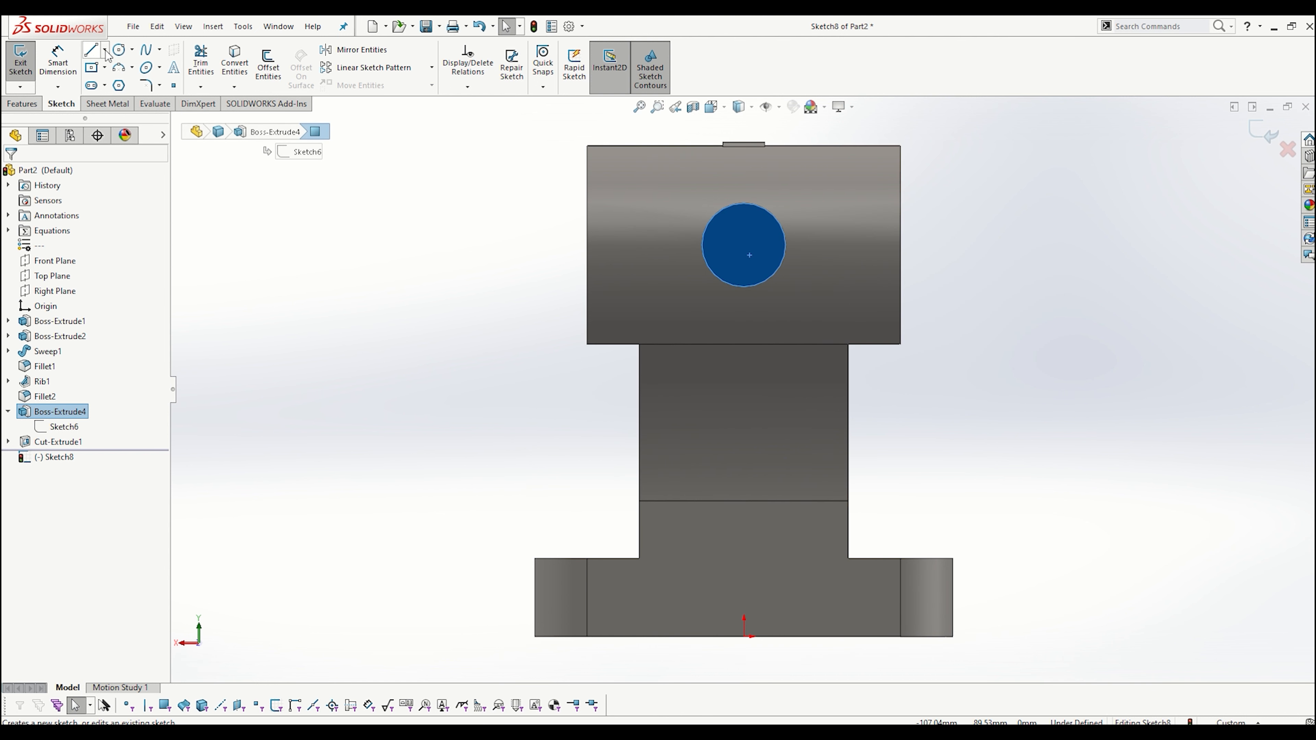
click(119, 49)
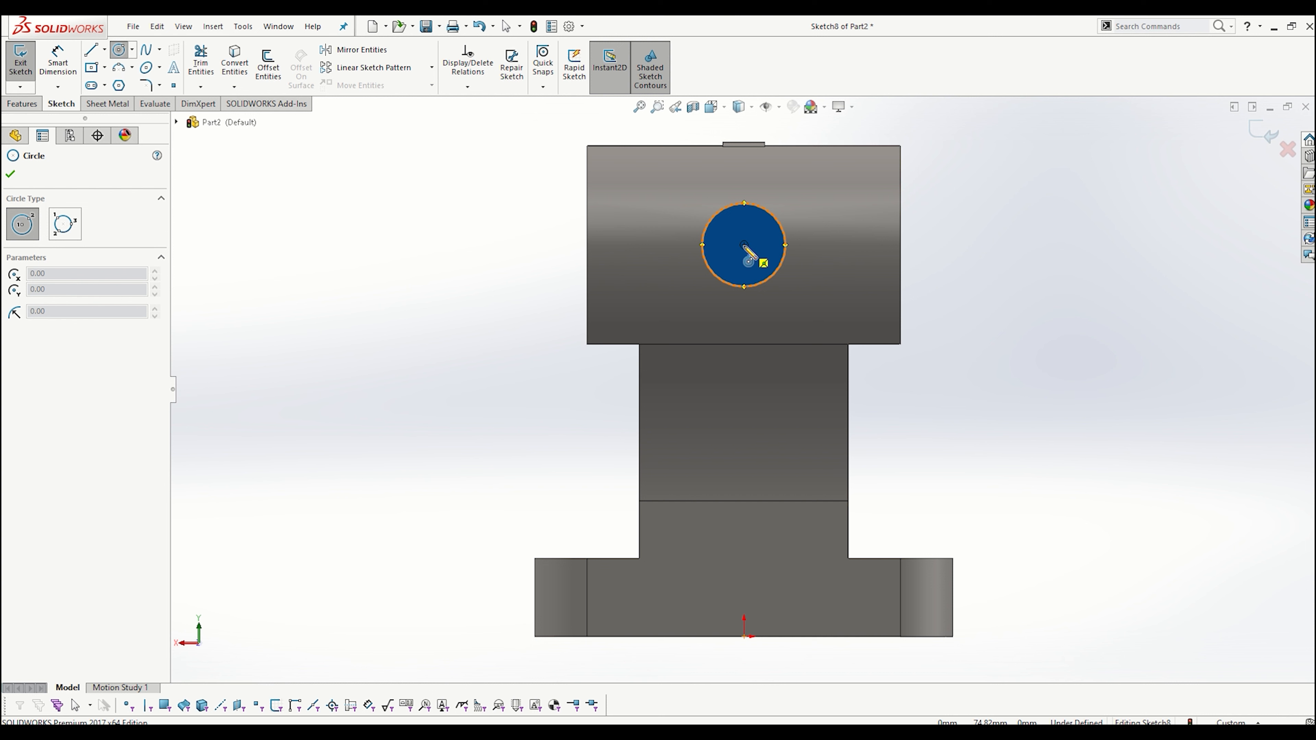
click(744, 245)
click(754, 224)
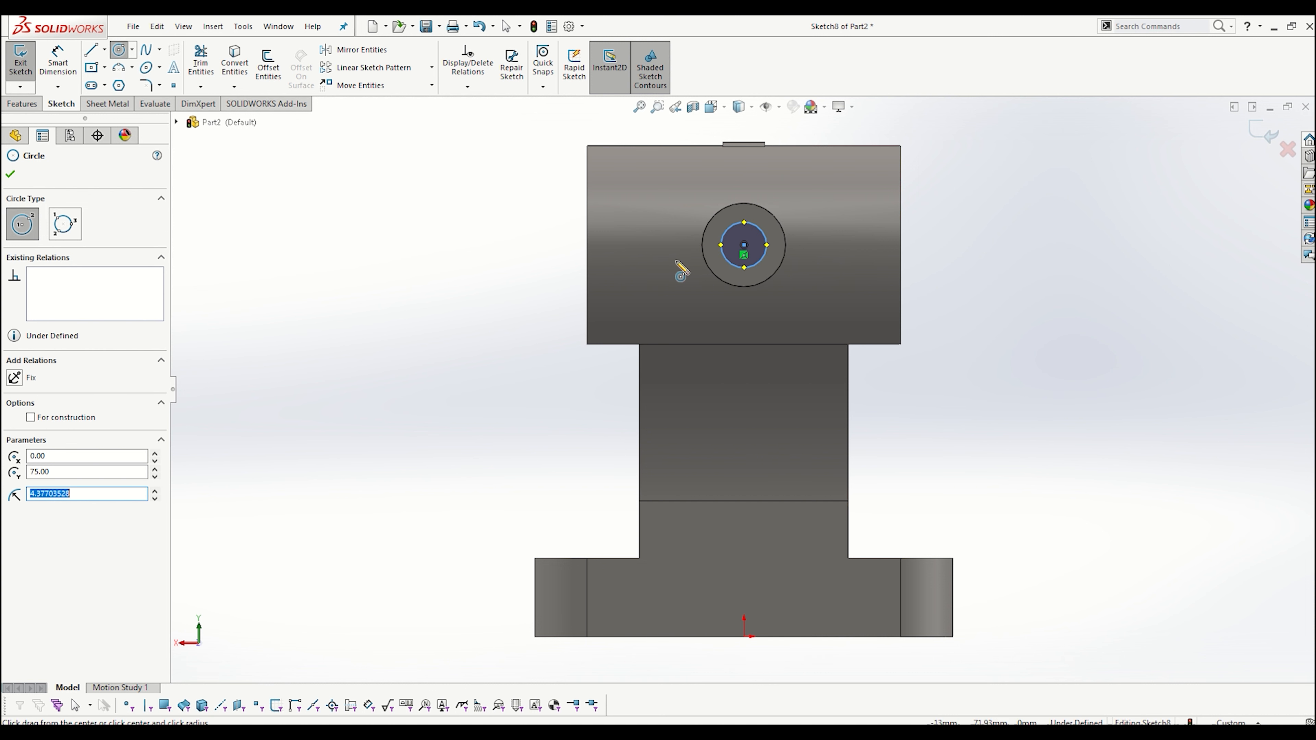
click(22, 103)
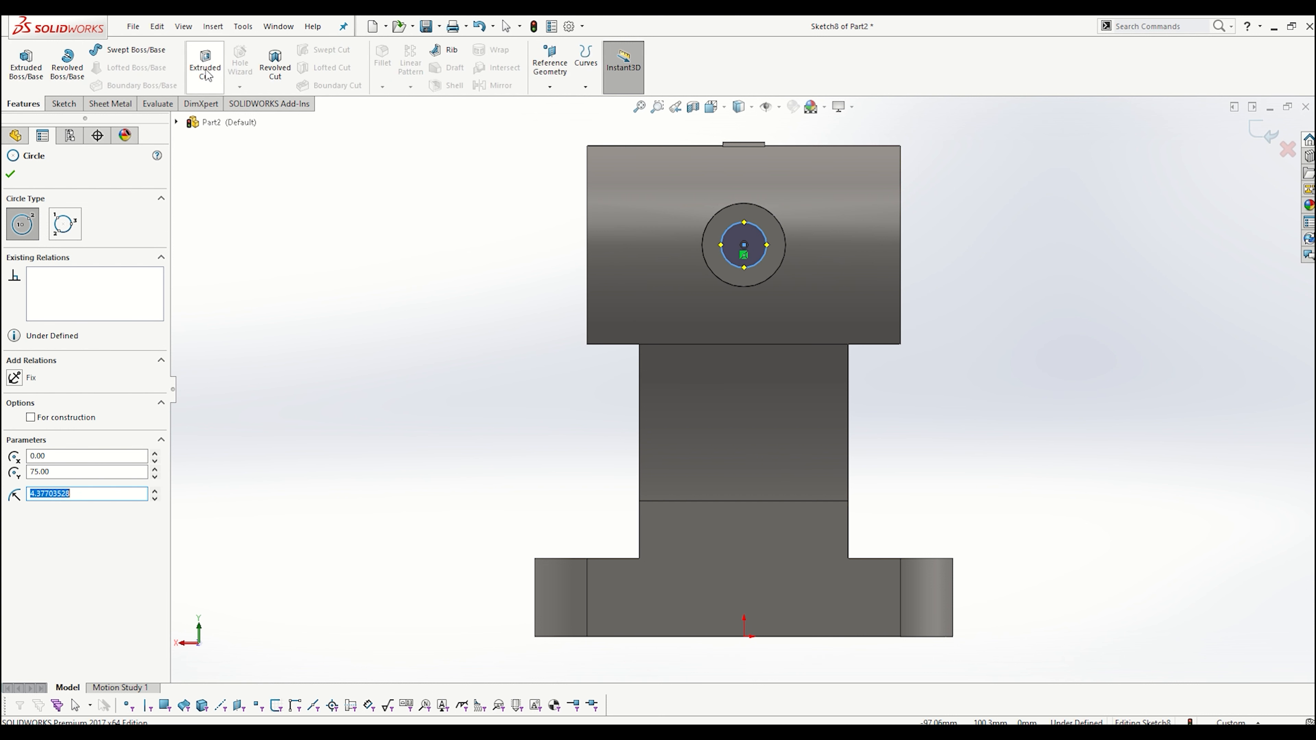
click(207, 75)
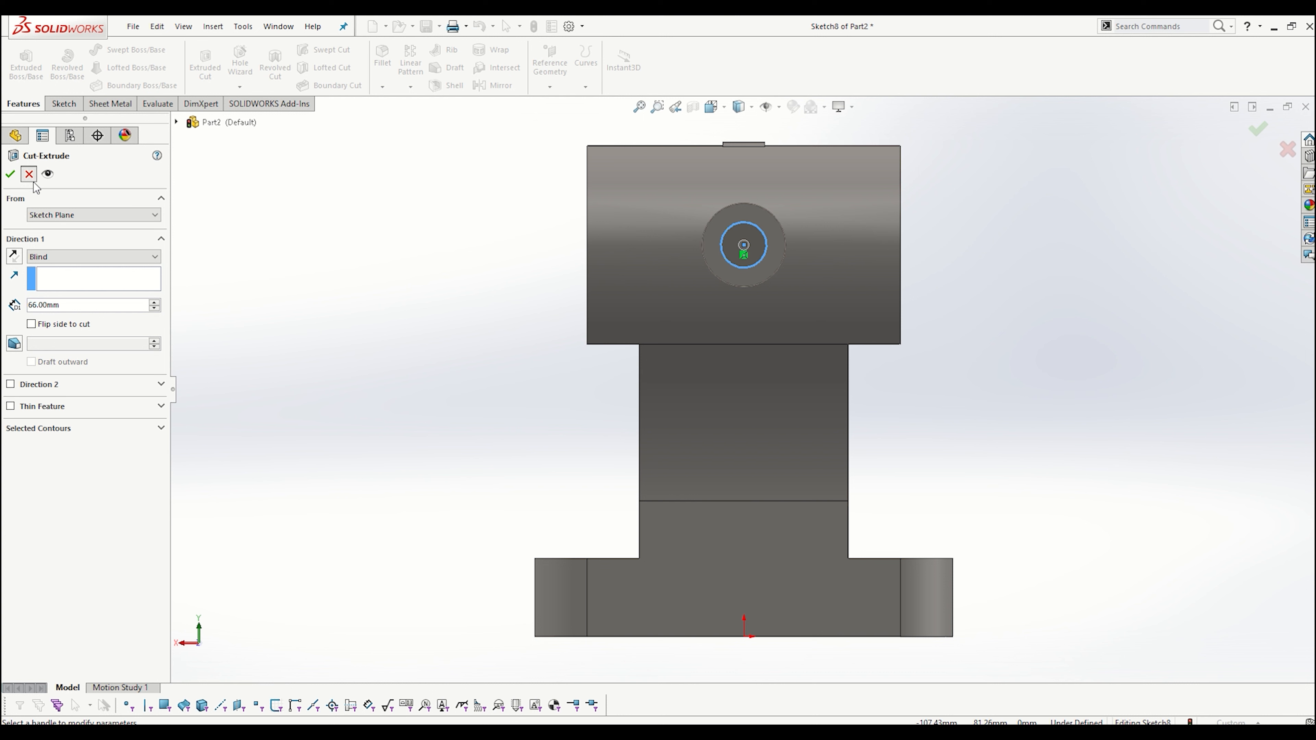
click(29, 173)
- Dimension the diameter of the circle on the small boss to 8 mm
click(62, 104)
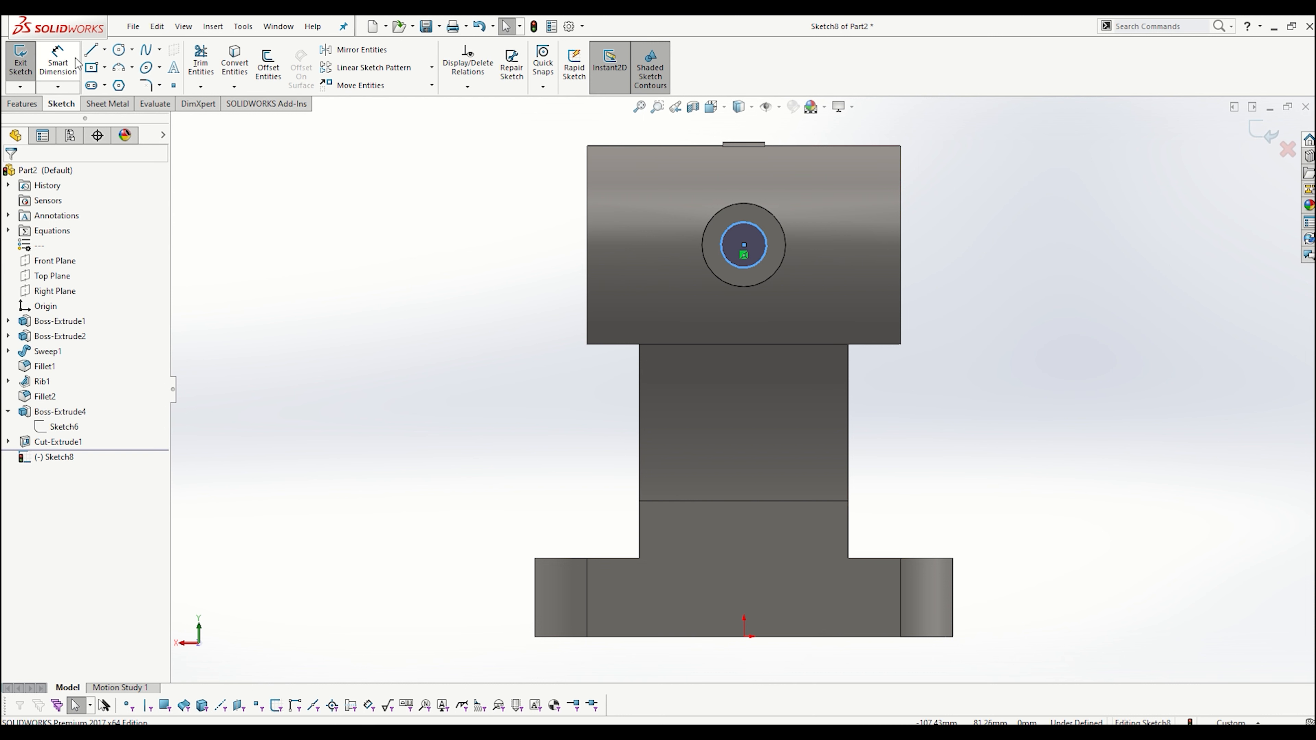
click(57, 59)
click(721, 239)
click(974, 245)
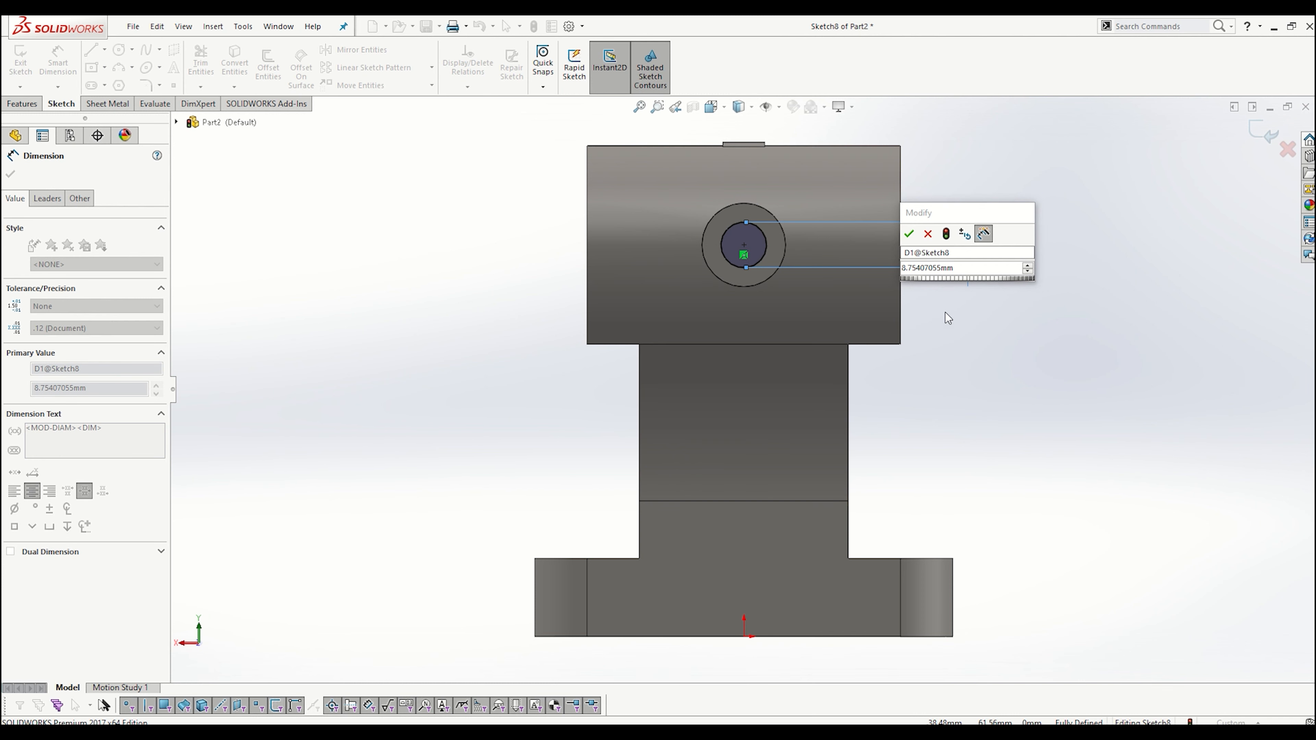
click(959, 269)
text(8)
key(Return)
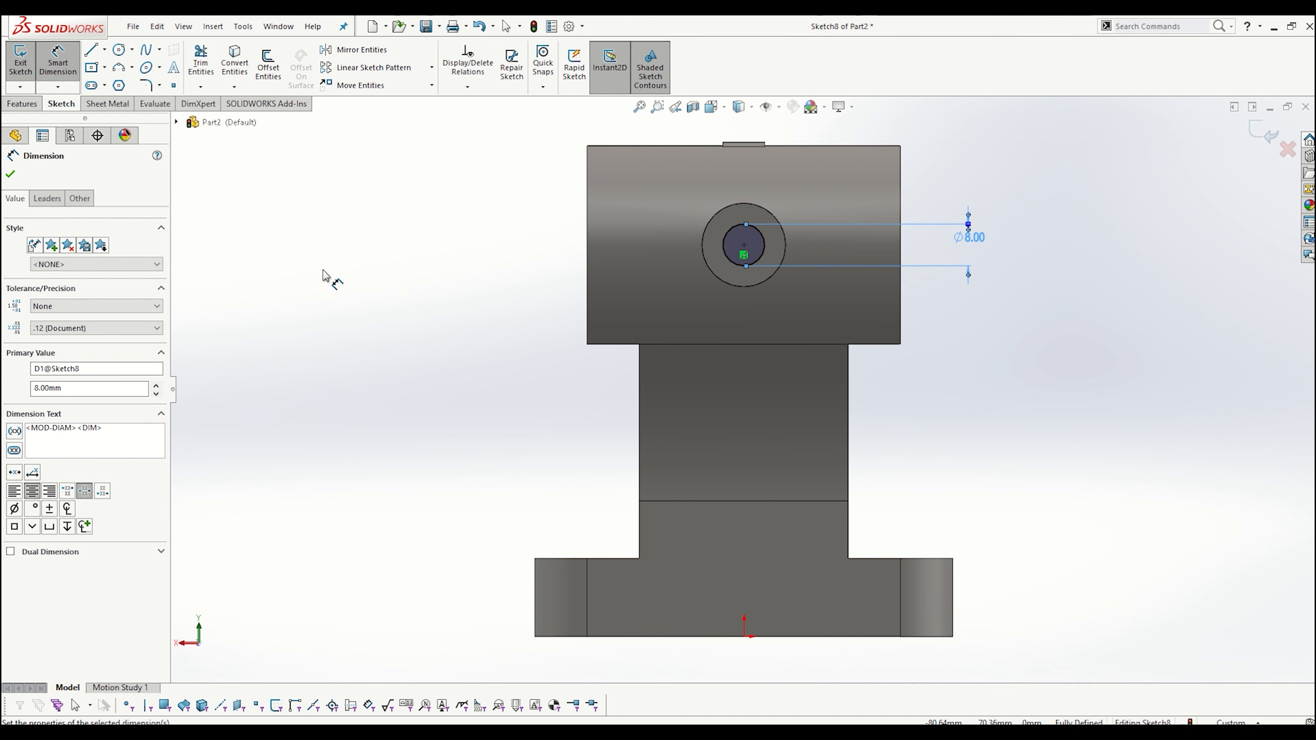
- Cut-extrude the 8 mm circle through the boss into the cylinder's bore with the Up To Next end condition
click(23, 103)
click(205, 63)
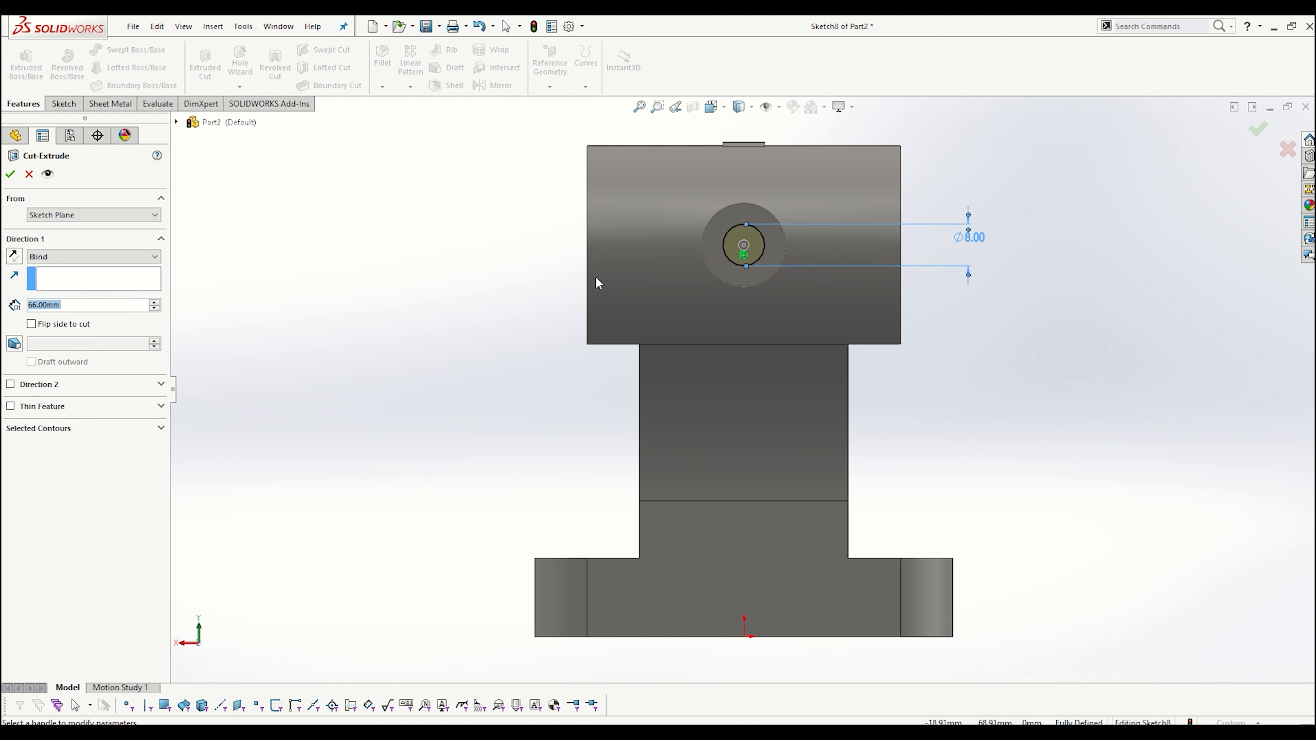
click(78, 256)
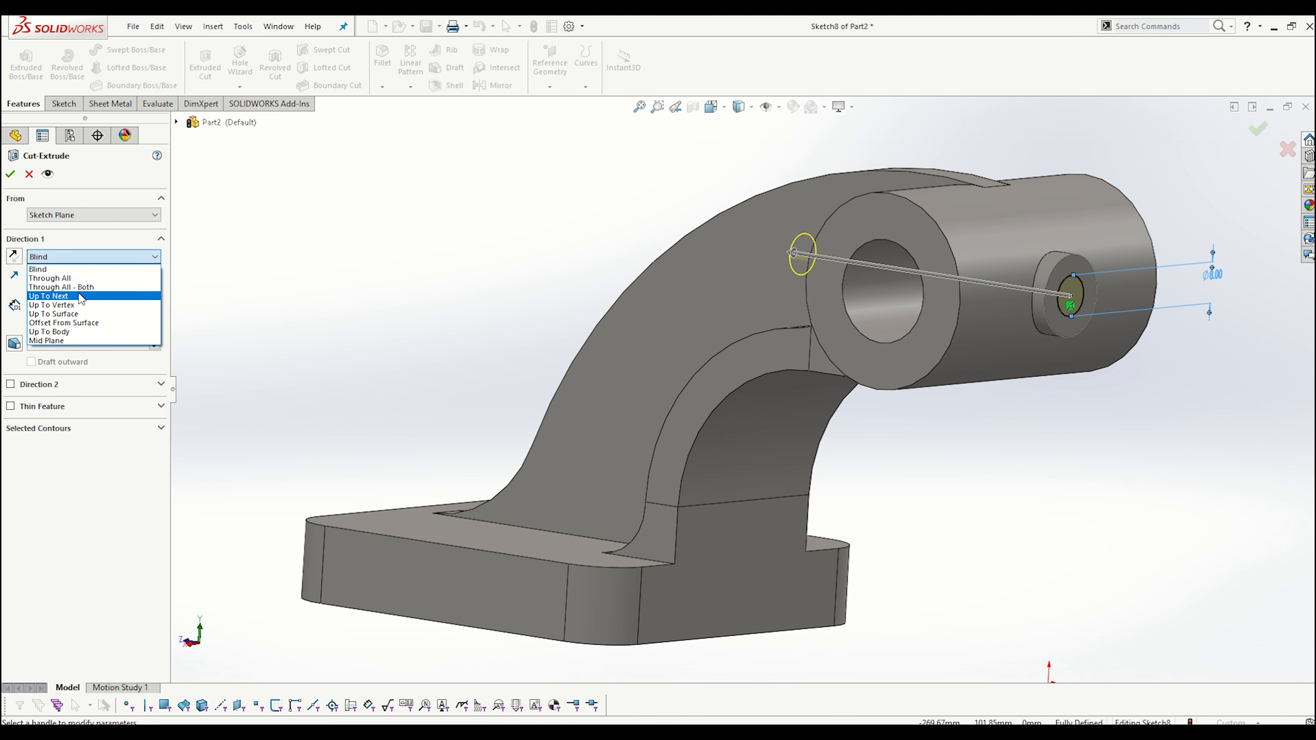
click(82, 296)
middle_drag(829, 407, 914, 412)
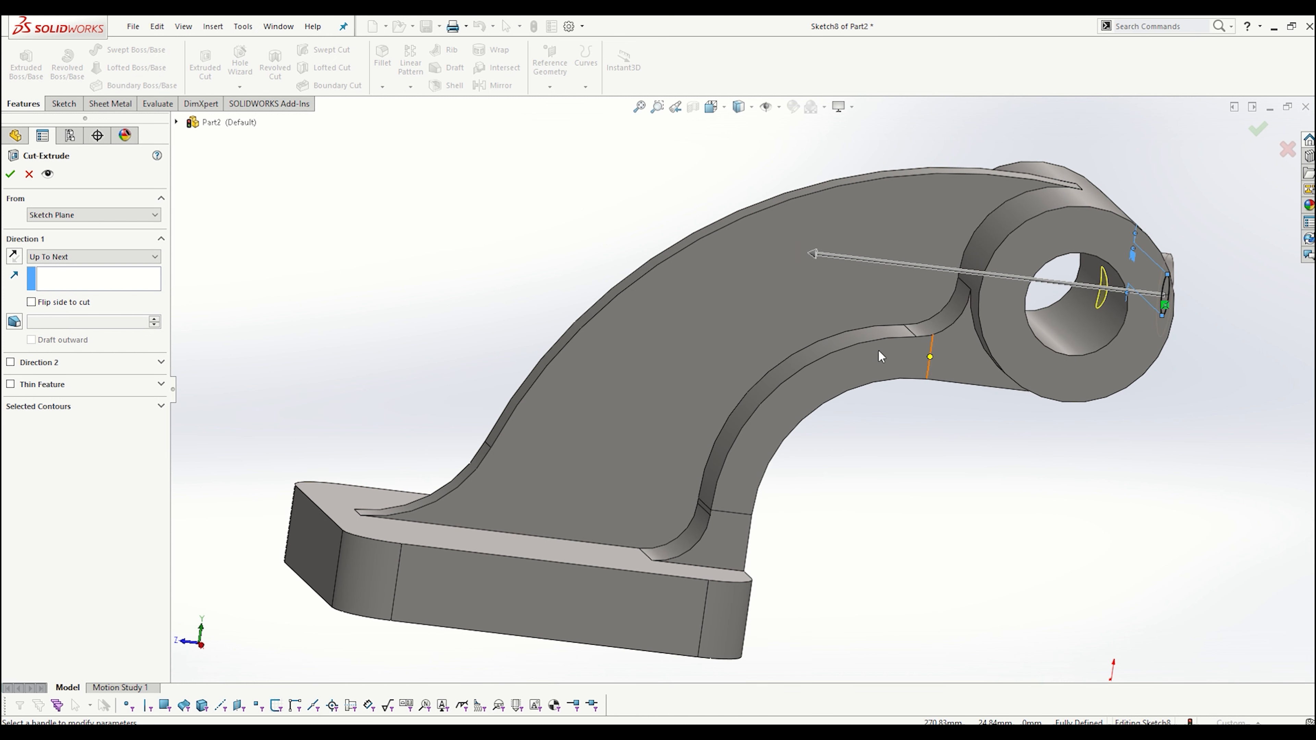
middle_drag(1004, 352, 1191, 340)
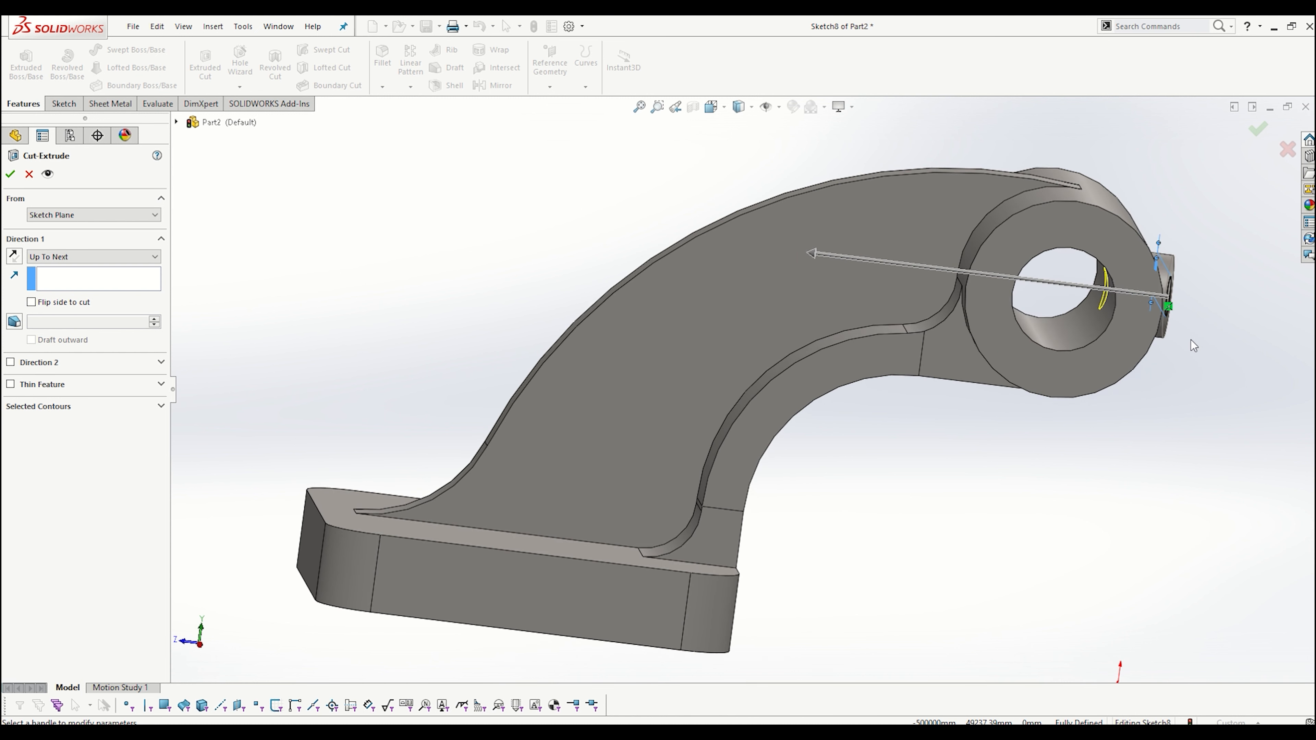
scroll(1062, 296, down, 3)
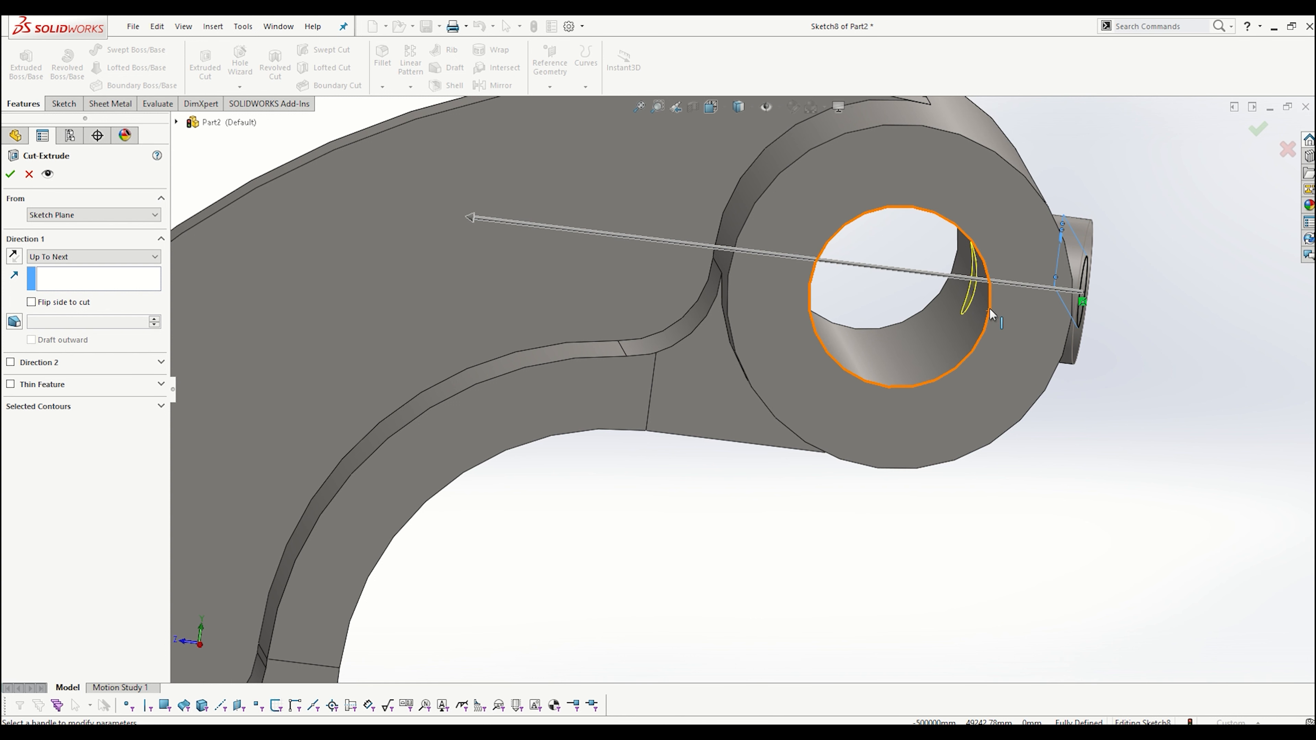
middle_drag(1001, 310, 935, 275)
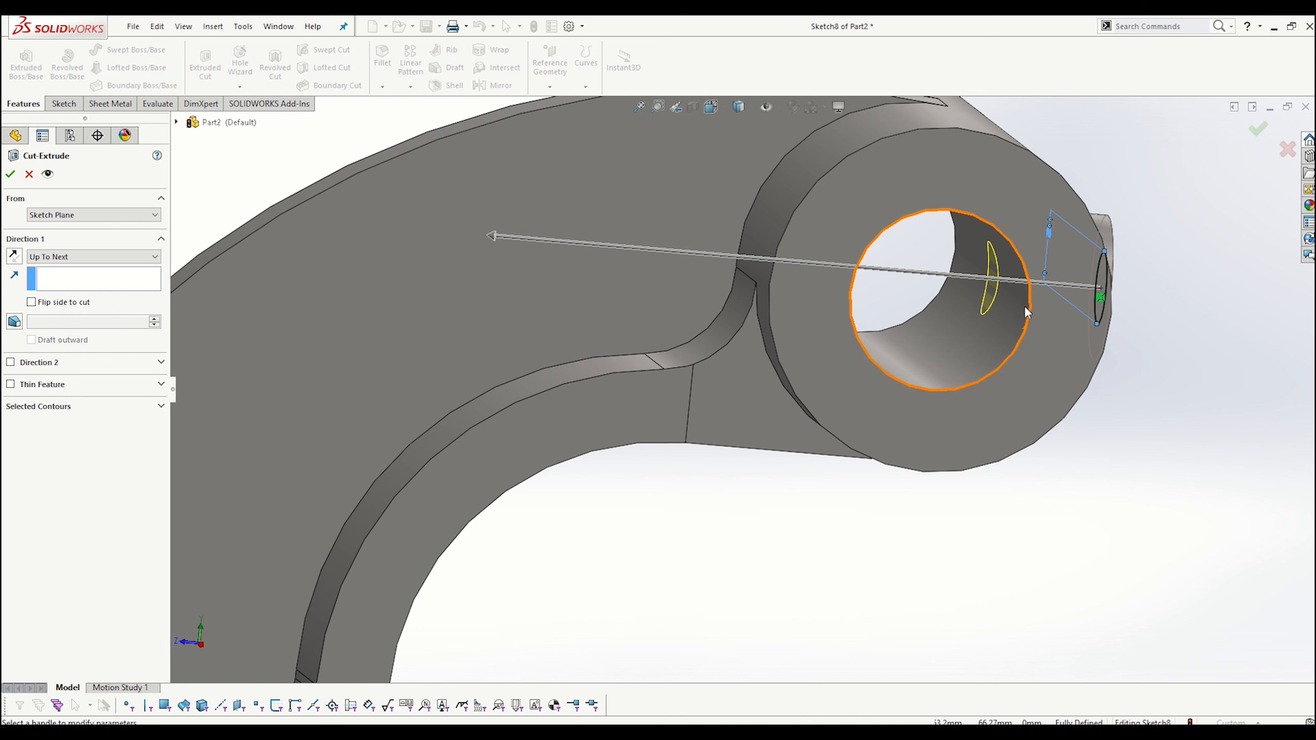
scroll(895, 347, down, 3)
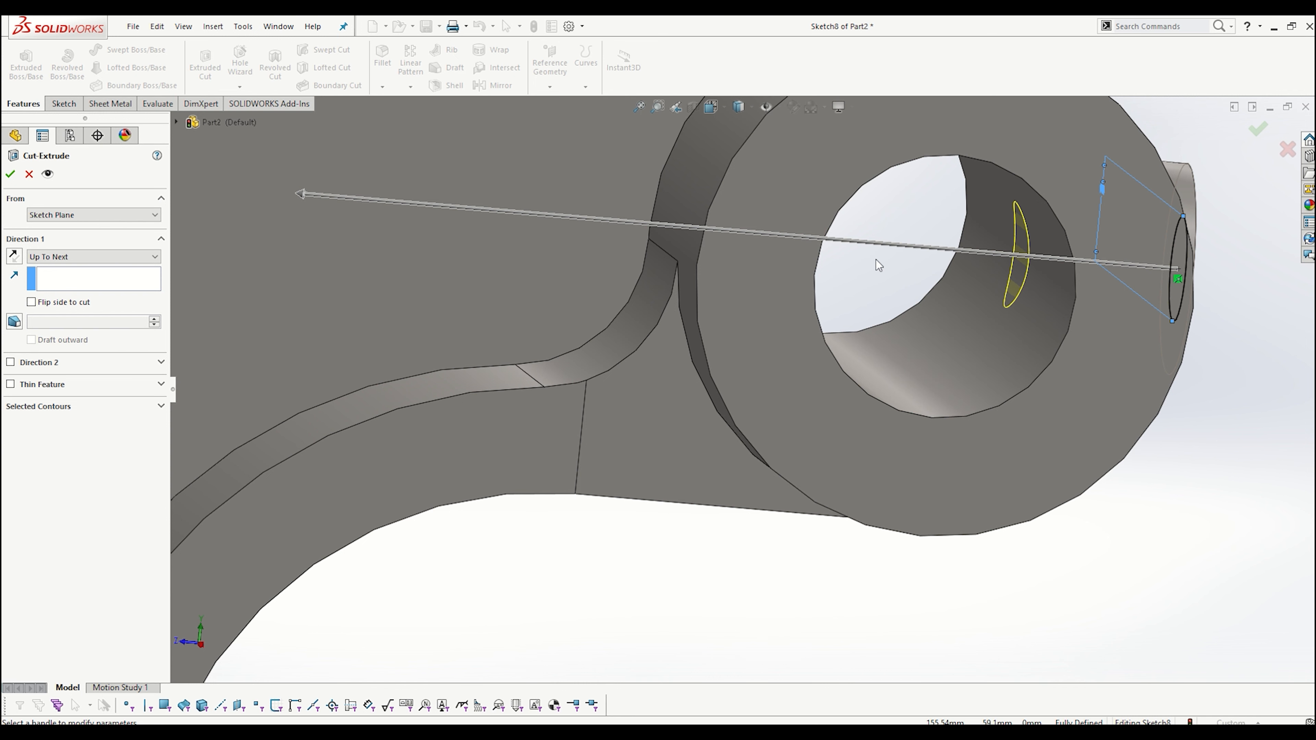
scroll(876, 259, down, 5)
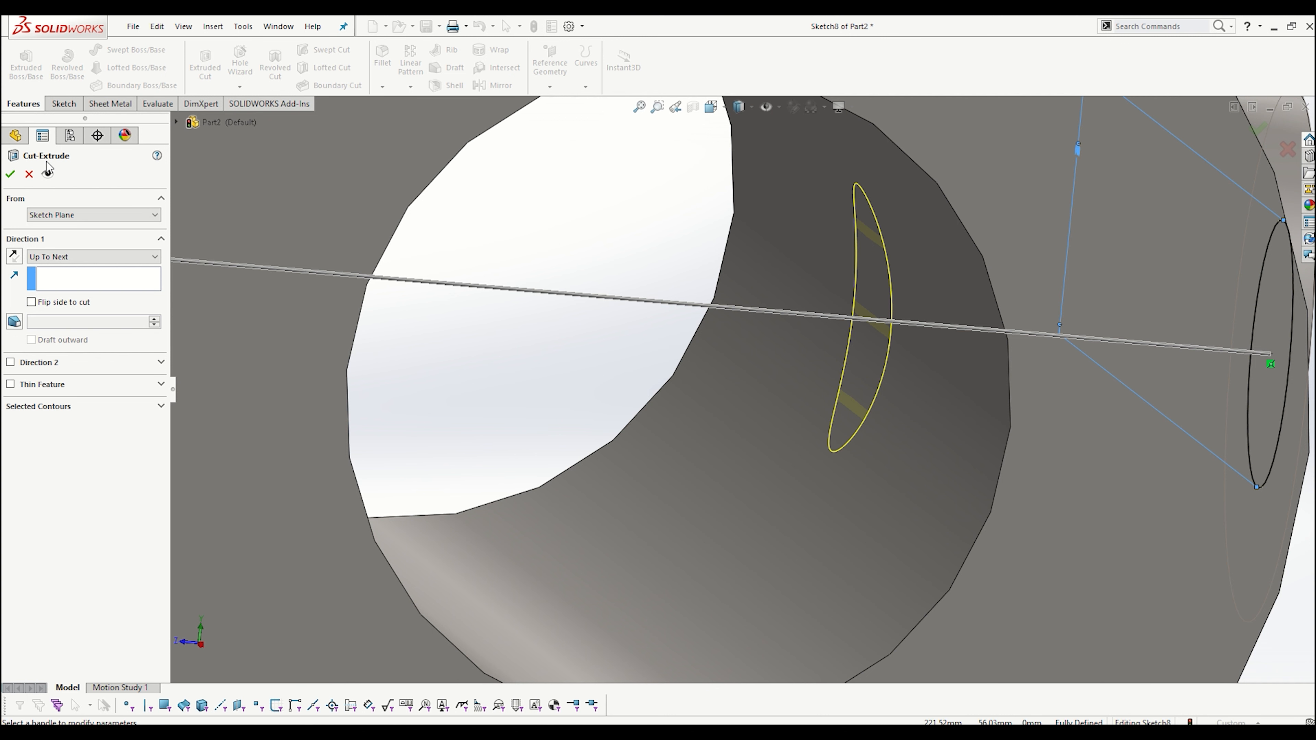
click(6, 177)
- Start a sketch on the upper face of the base plate, viewed normal to the sketch plane
scroll(766, 406, up, 4)
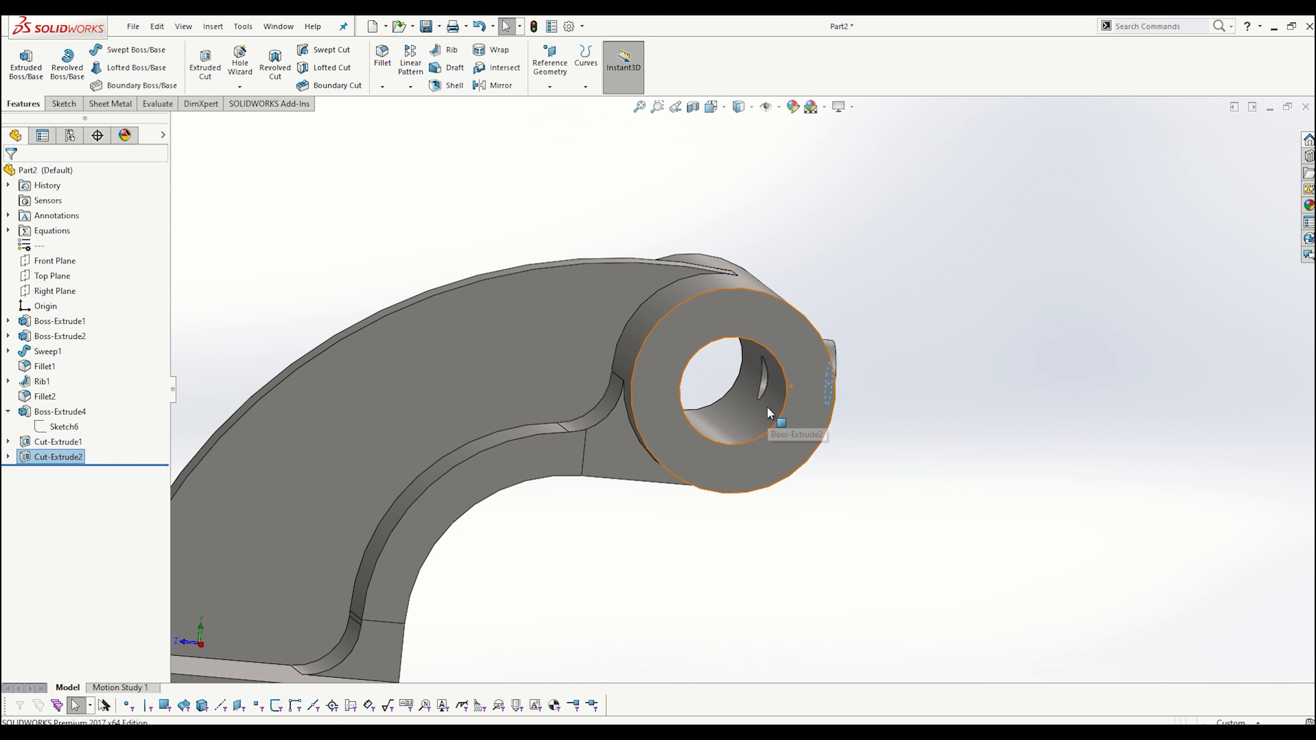
middle_drag(767, 407, 747, 436)
scroll(748, 430, up, 2)
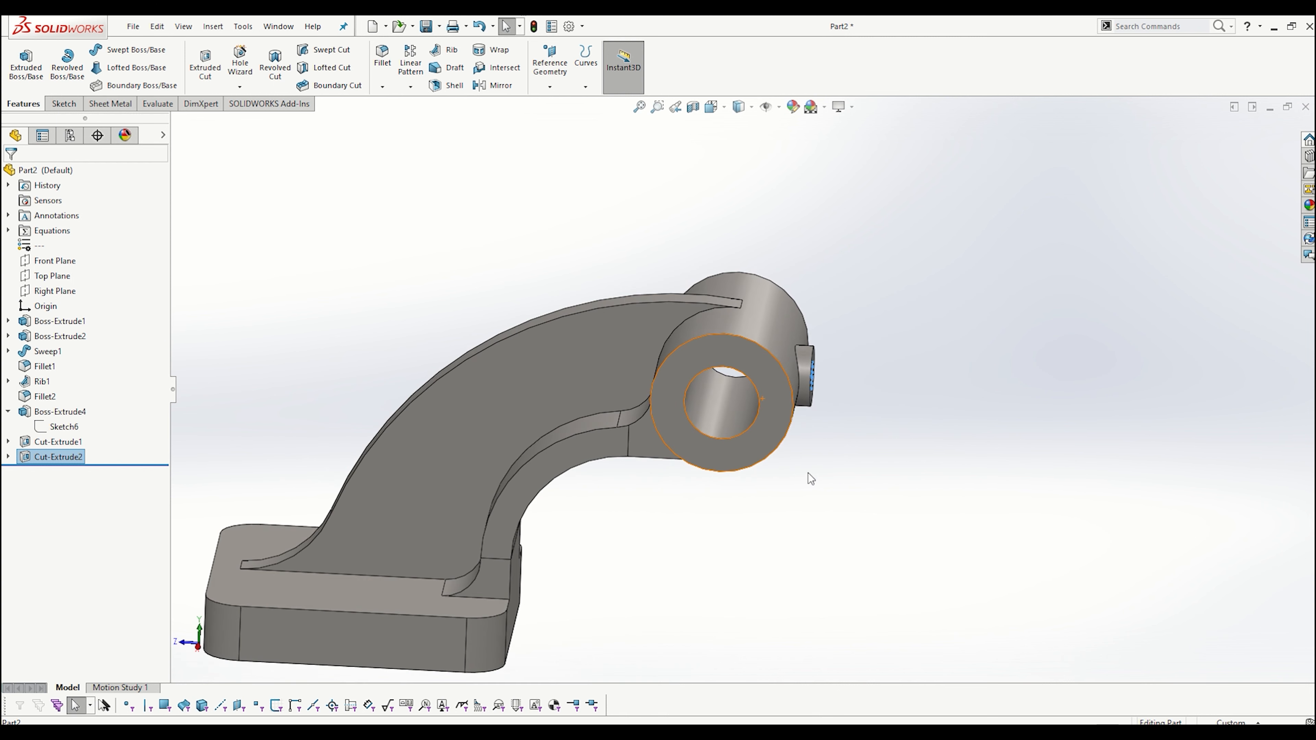
click(808, 474)
middle_drag(465, 610, 509, 667)
scroll(508, 667, up, 2)
scroll(587, 487, down, 1)
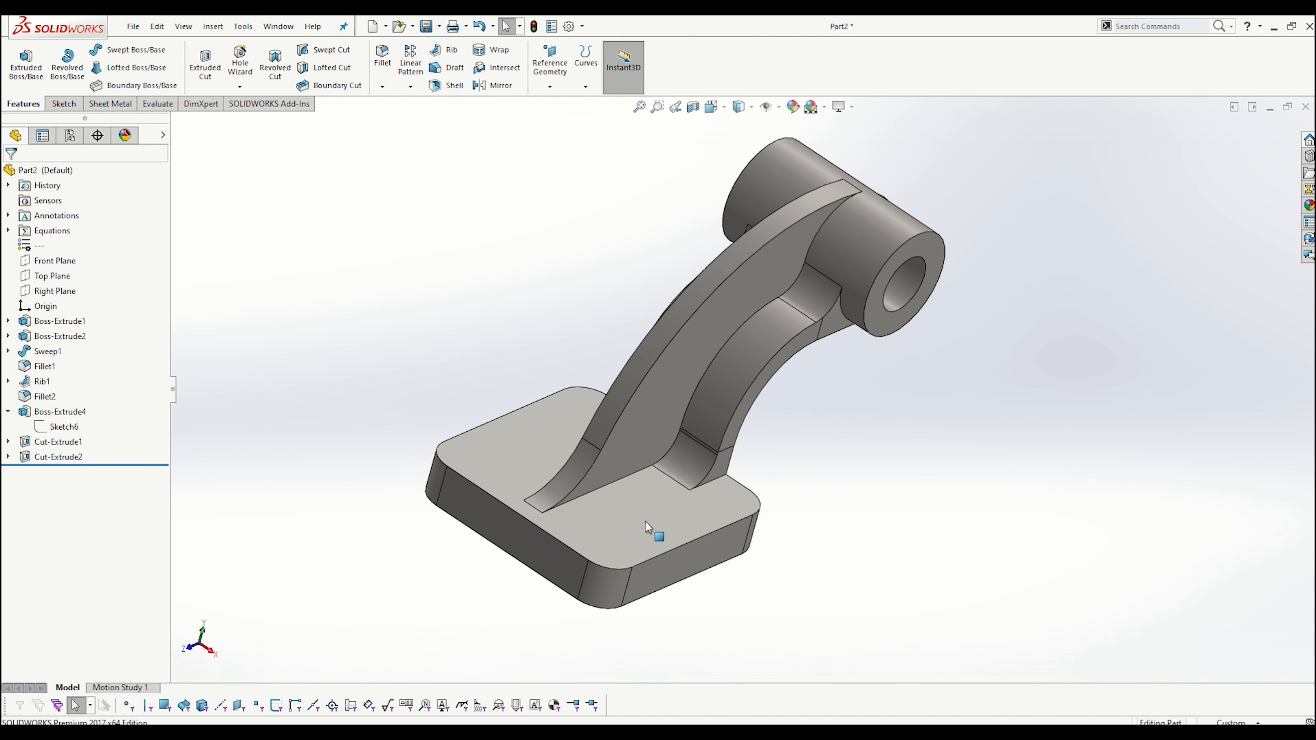
click(646, 520)
click(706, 480)
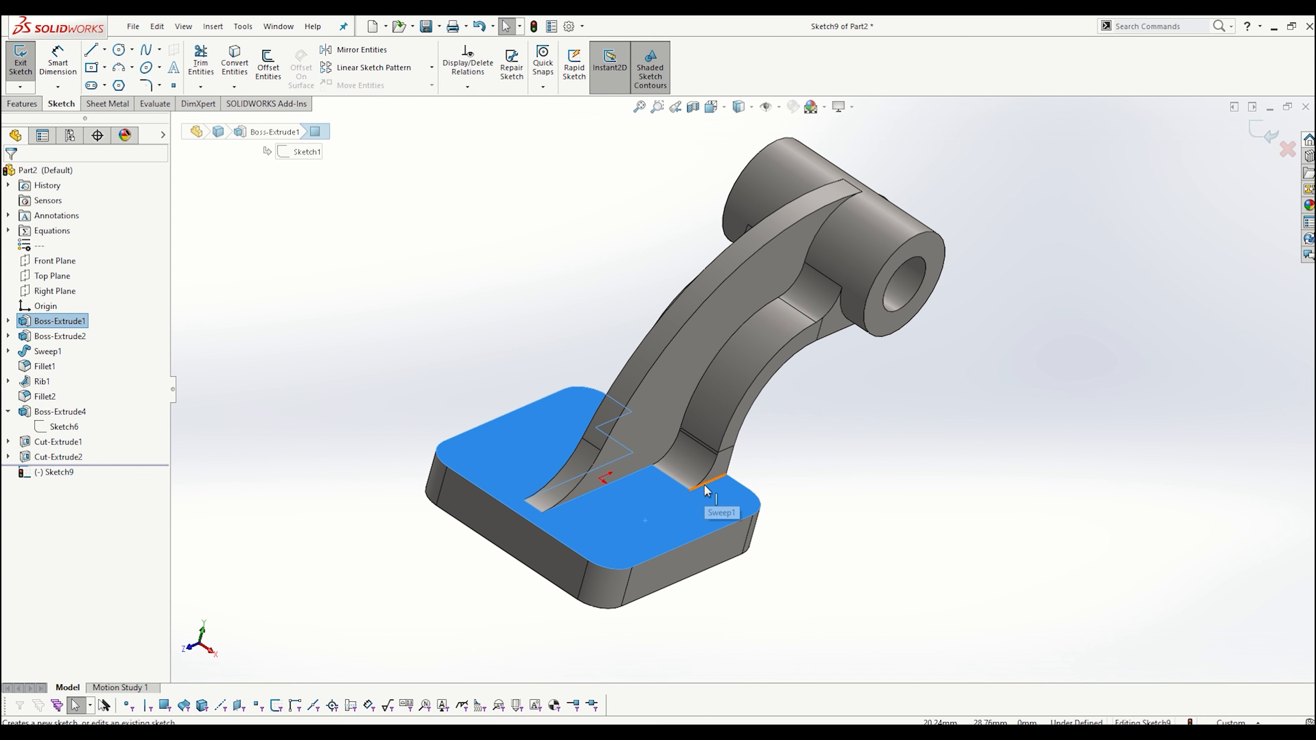
key(ctrl+8)
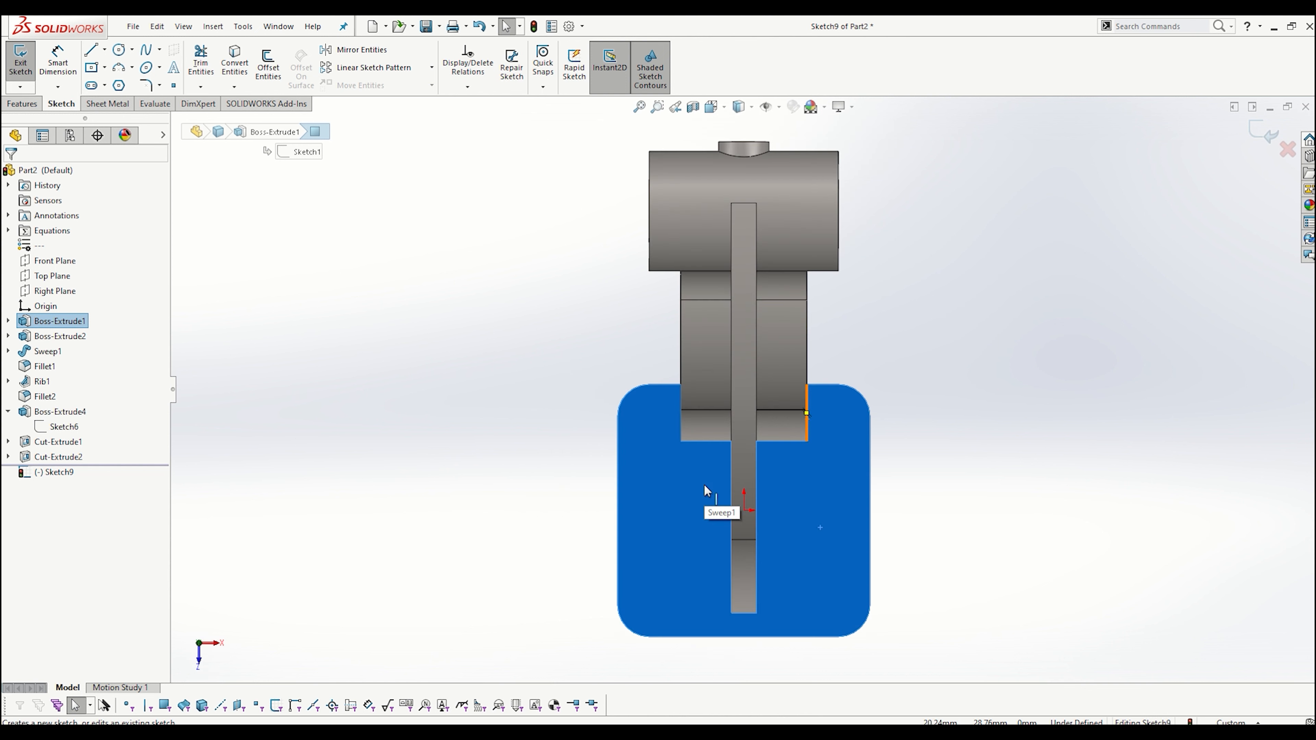
- Draw a horizontal and a vertical centerline from the origin, each ending just beyond the base plate's edge
click(105, 50)
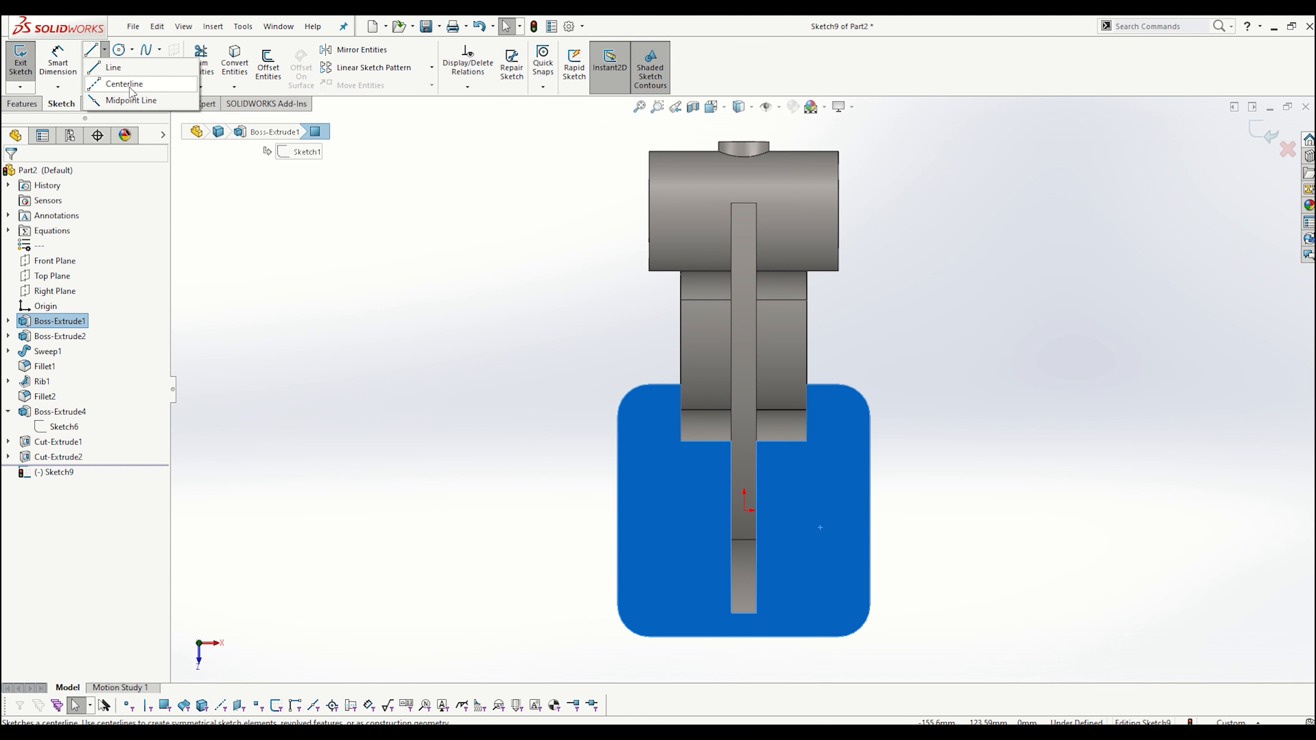
click(129, 81)
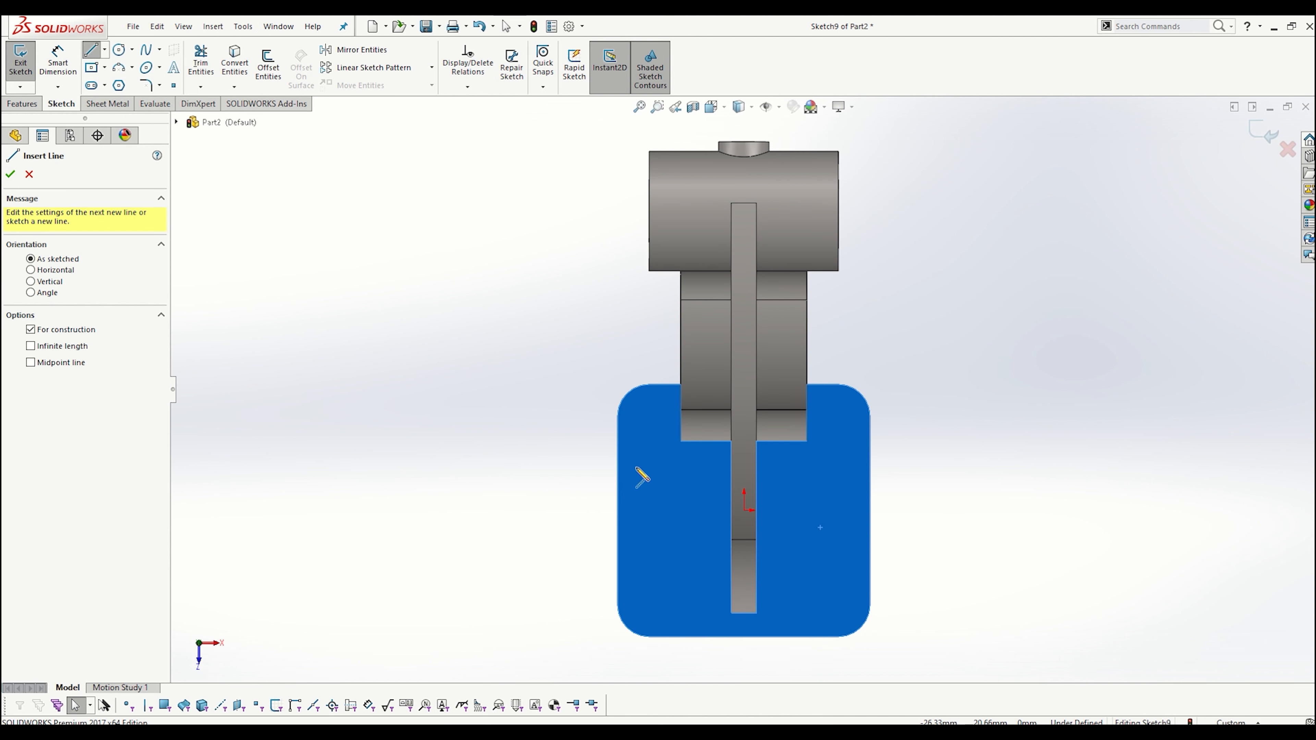
click(744, 510)
click(598, 510)
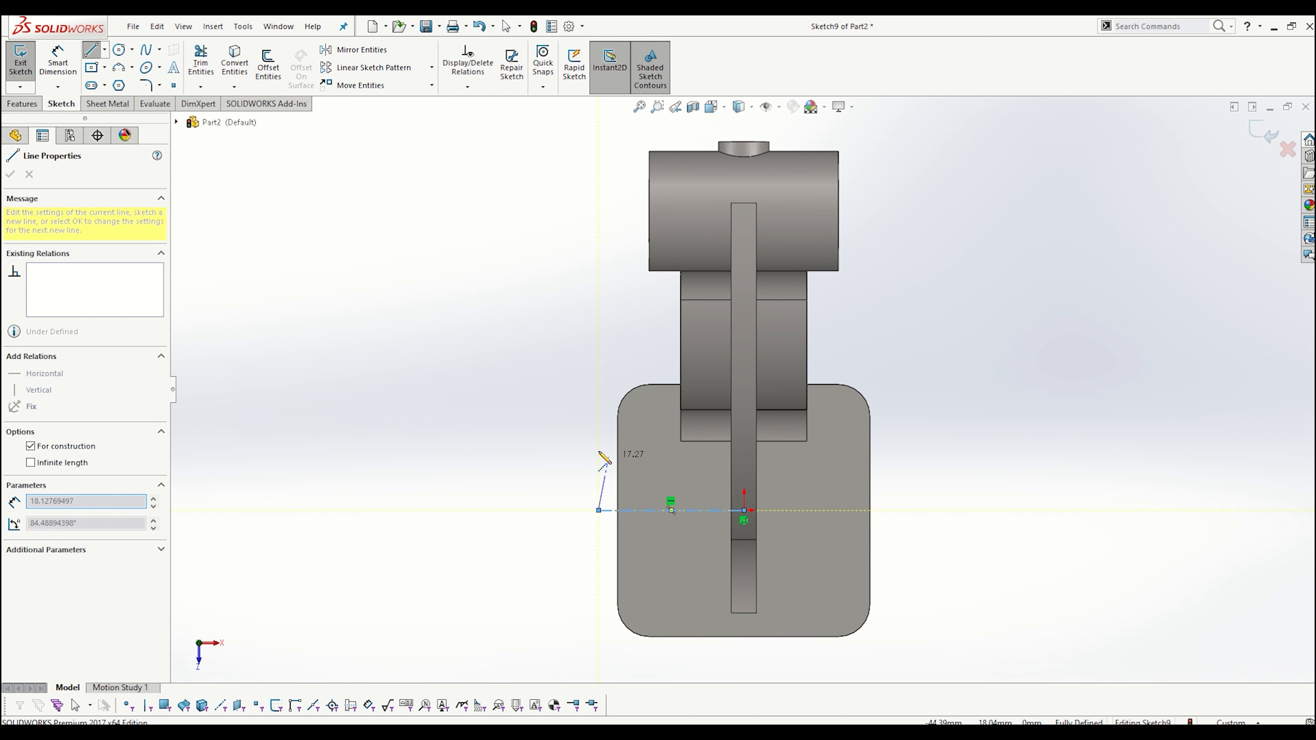
key(Escape)
click(744, 510)
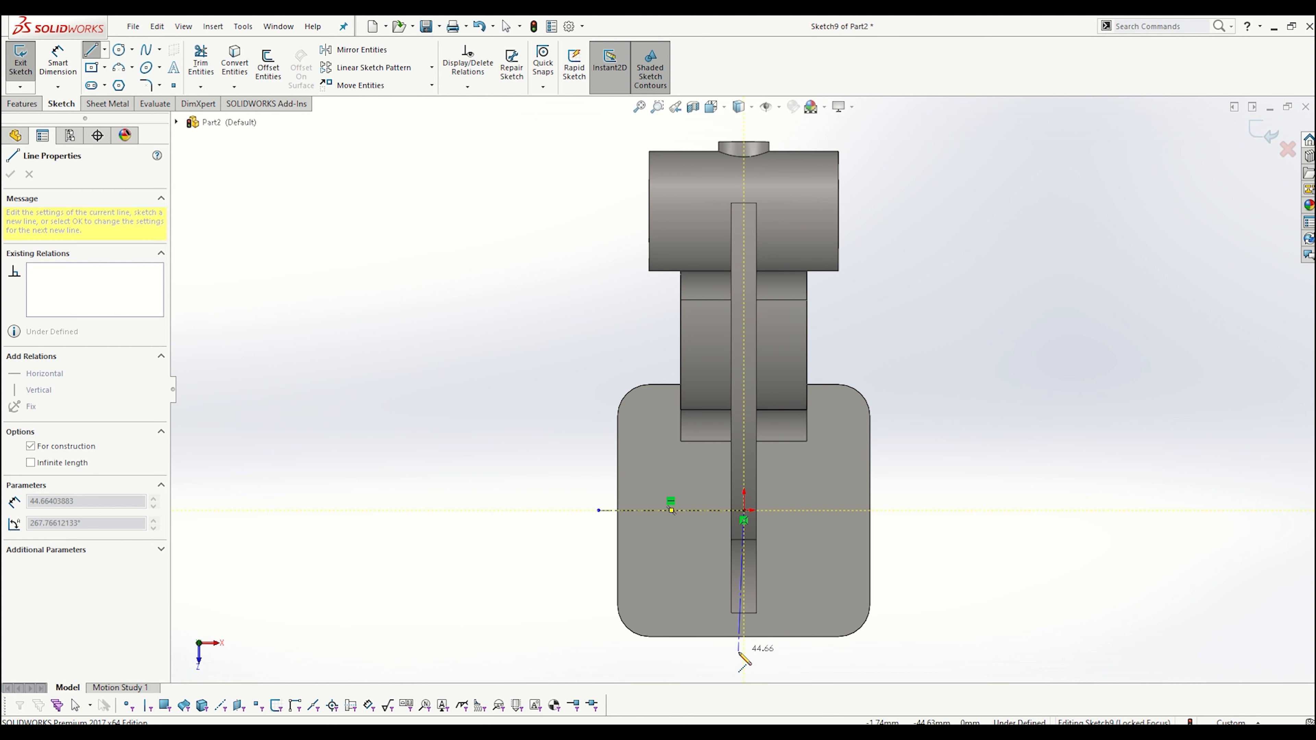
click(744, 668)
key(Escape)
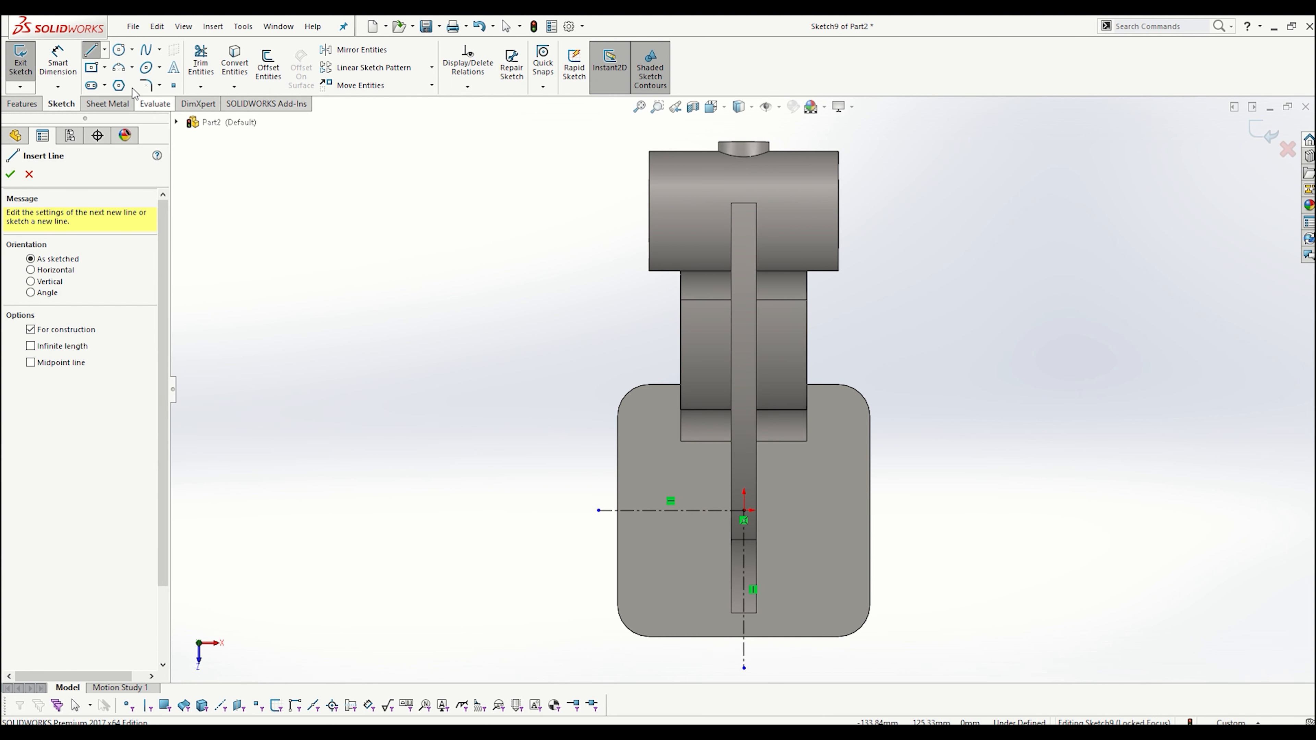
- Check the slot sizes in the exercise drawing and sketch a vertical centerpoint straight slot on the horizontal centerline, about 28.3 mm between arc centres and 14.8 mm wide
click(91, 85)
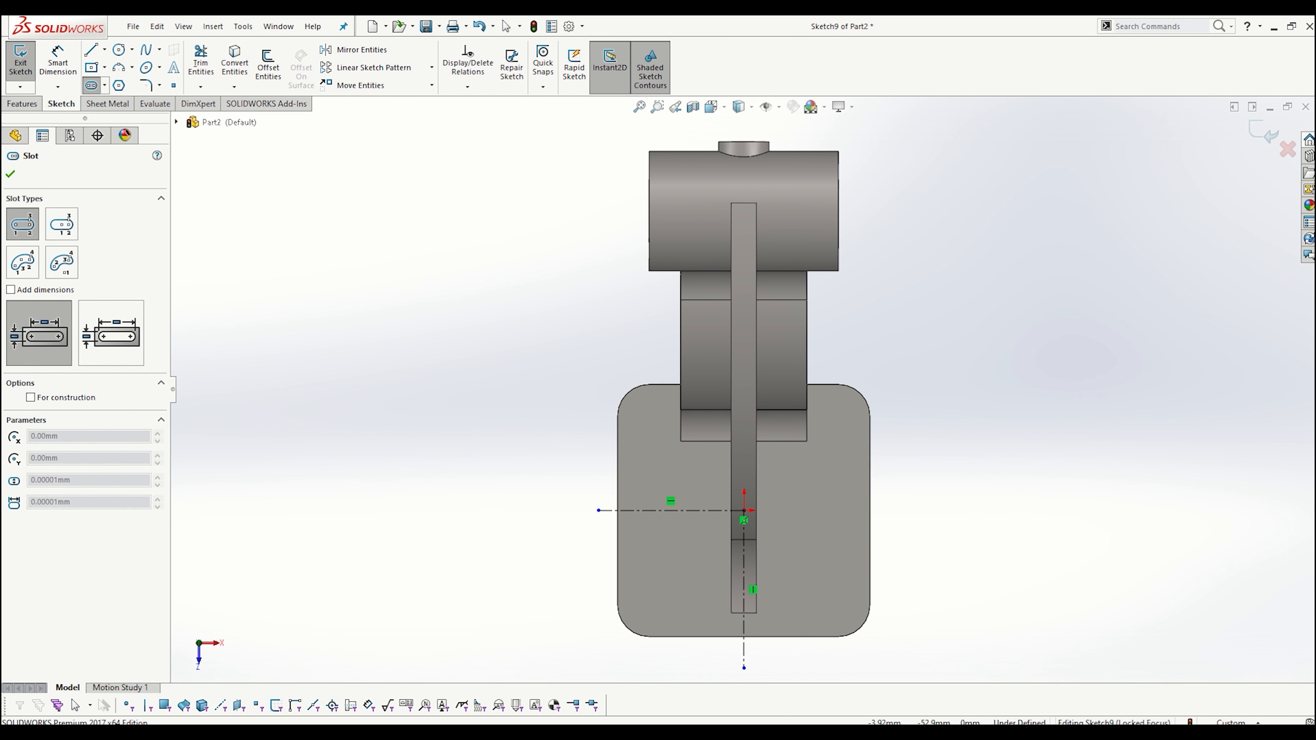
key(alt+Tab)
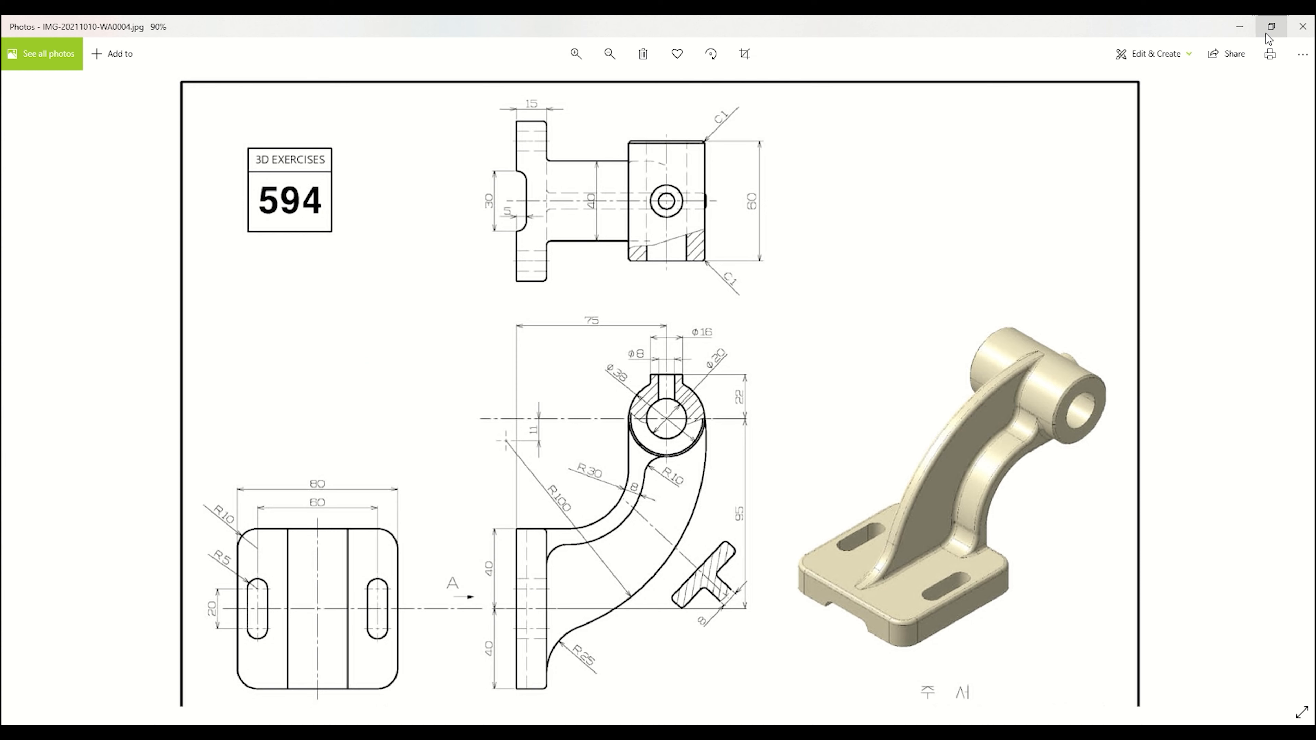
click(1239, 27)
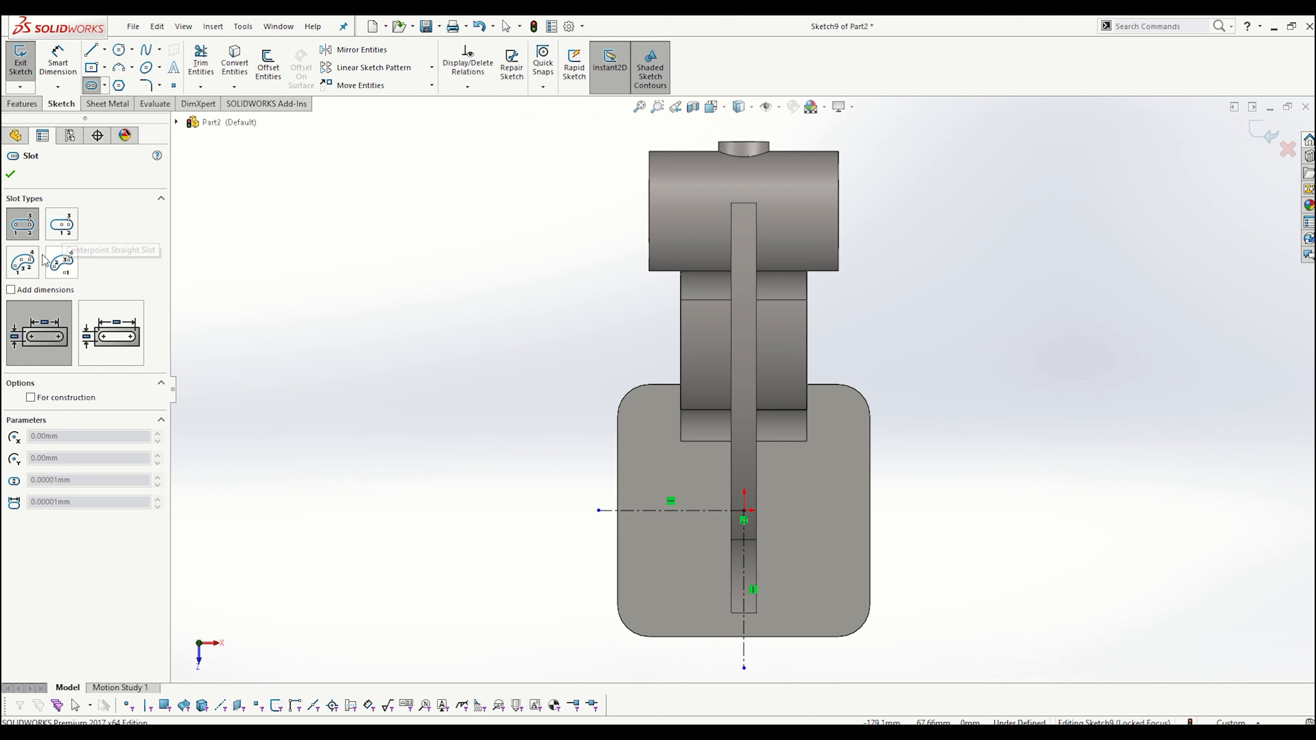
click(61, 230)
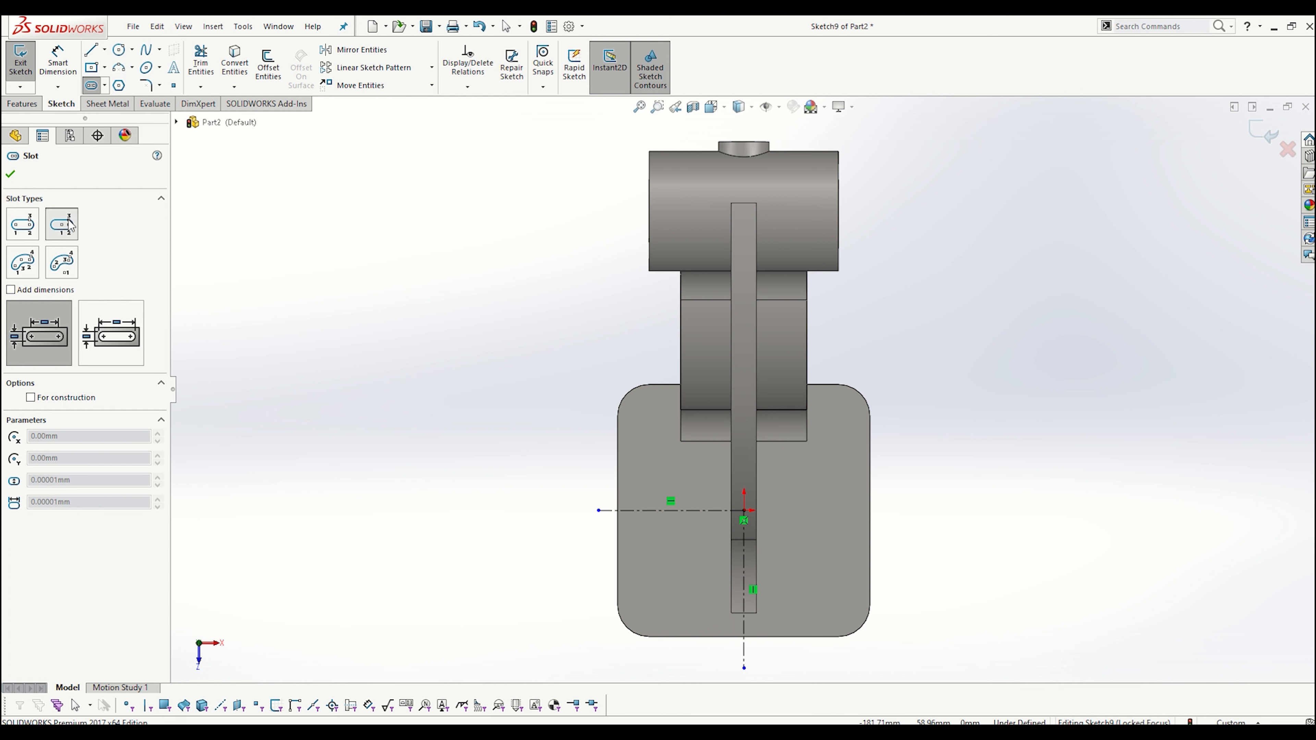
click(649, 510)
click(648, 466)
click(673, 466)
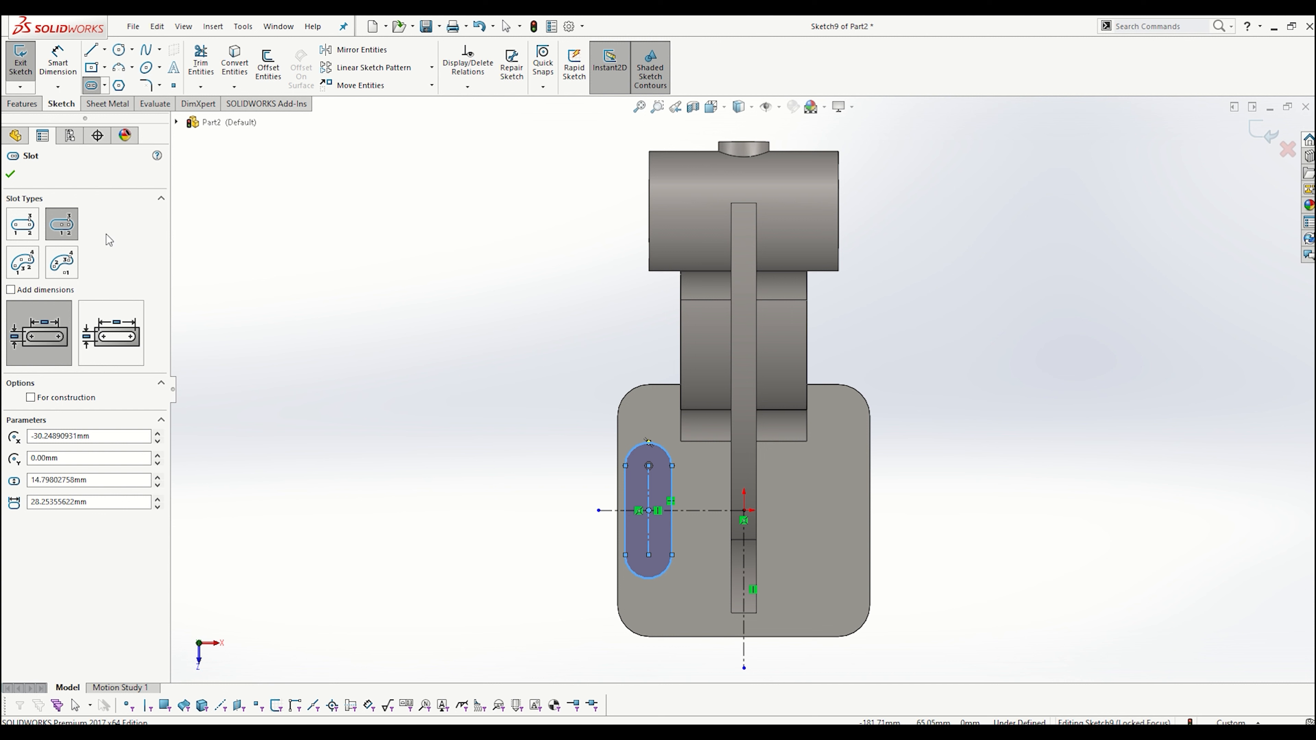
- Dimension the slot's length between its arc centres to 20 mm
click(58, 61)
click(625, 492)
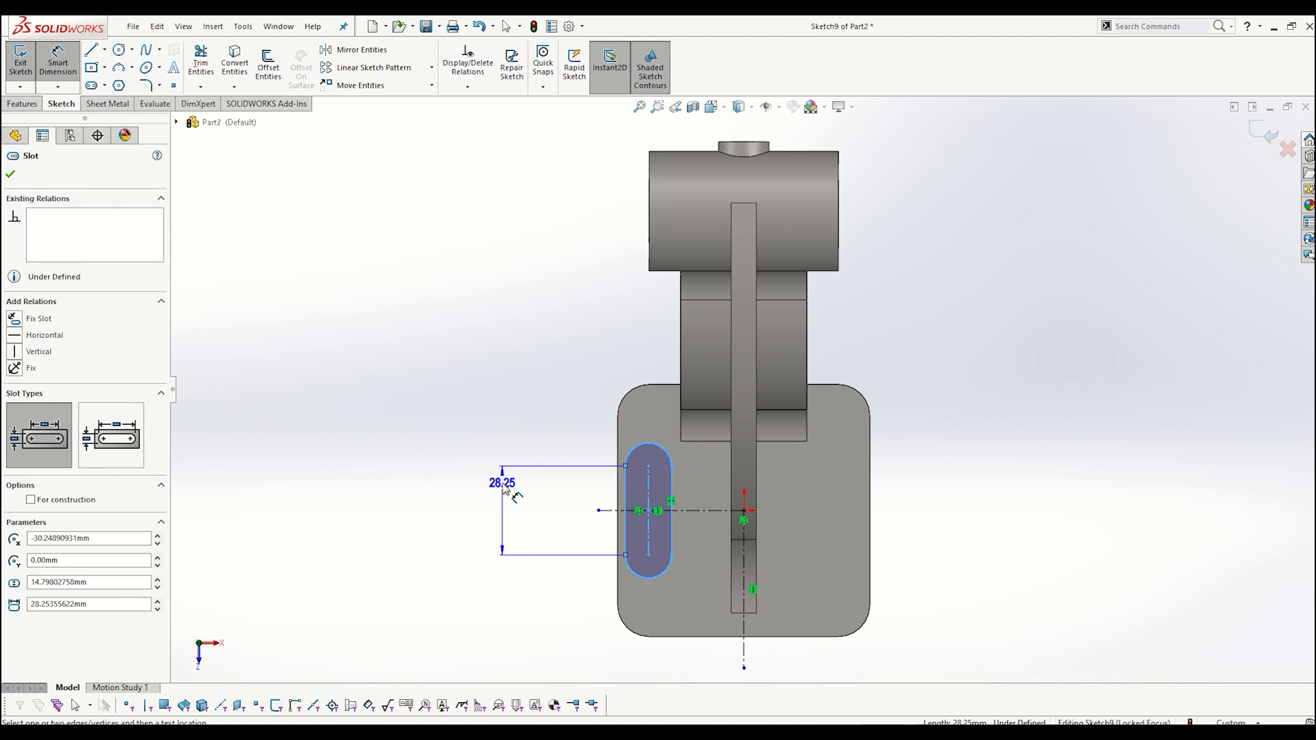
click(503, 484)
text(20)
key(Return)
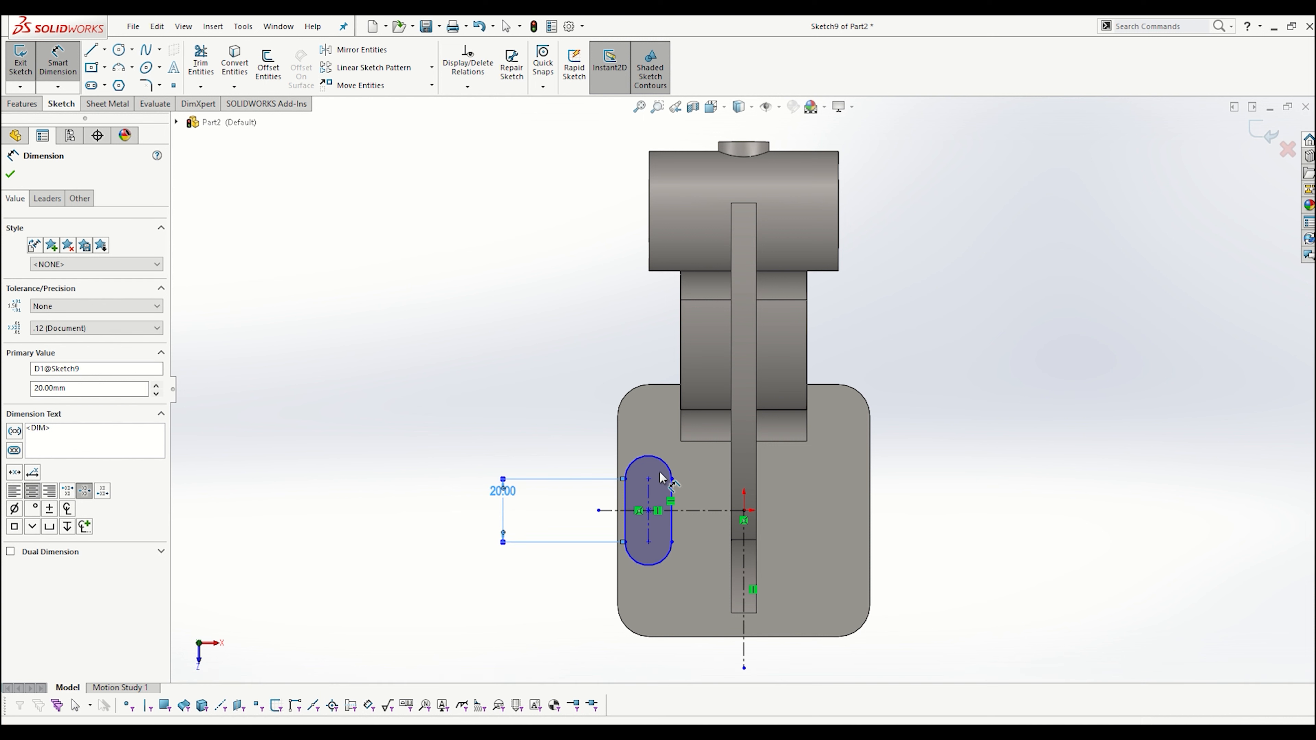
- Dimension the slot's end arc with a radius of 5 mm
click(644, 458)
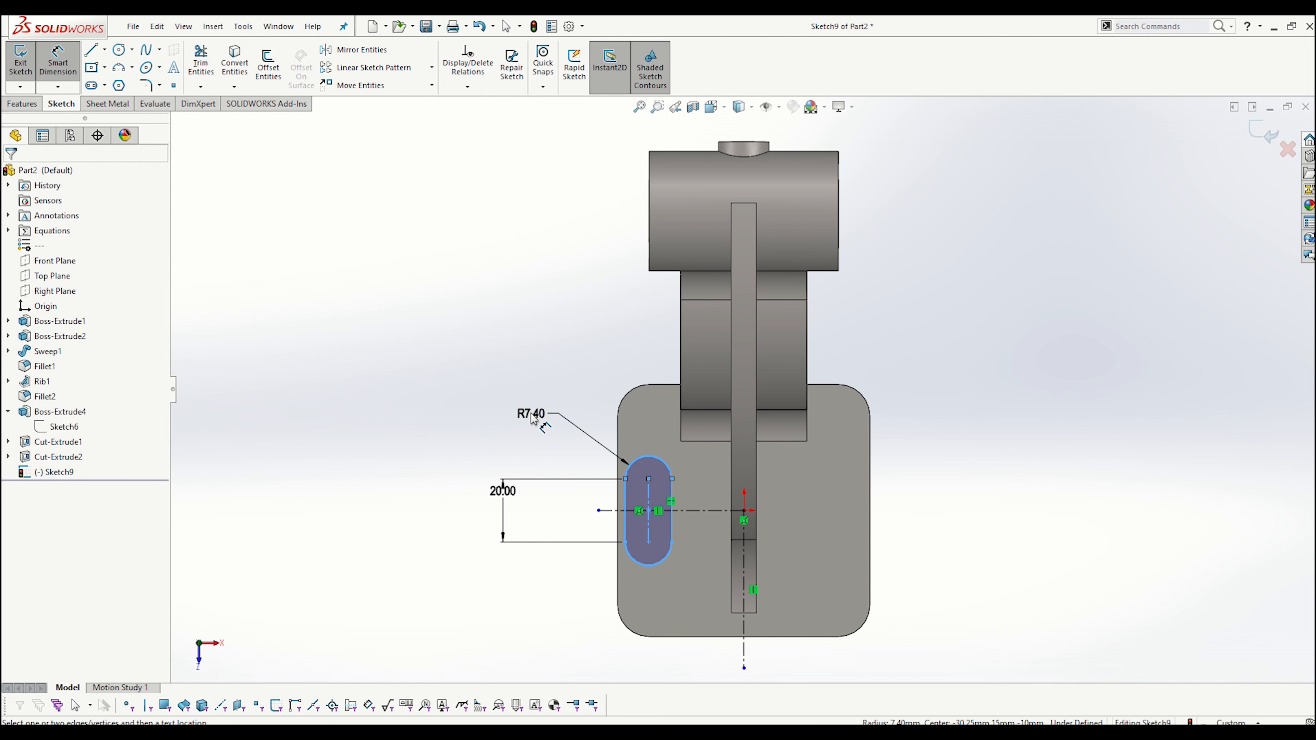
click(534, 418)
text(5)
key(Return)
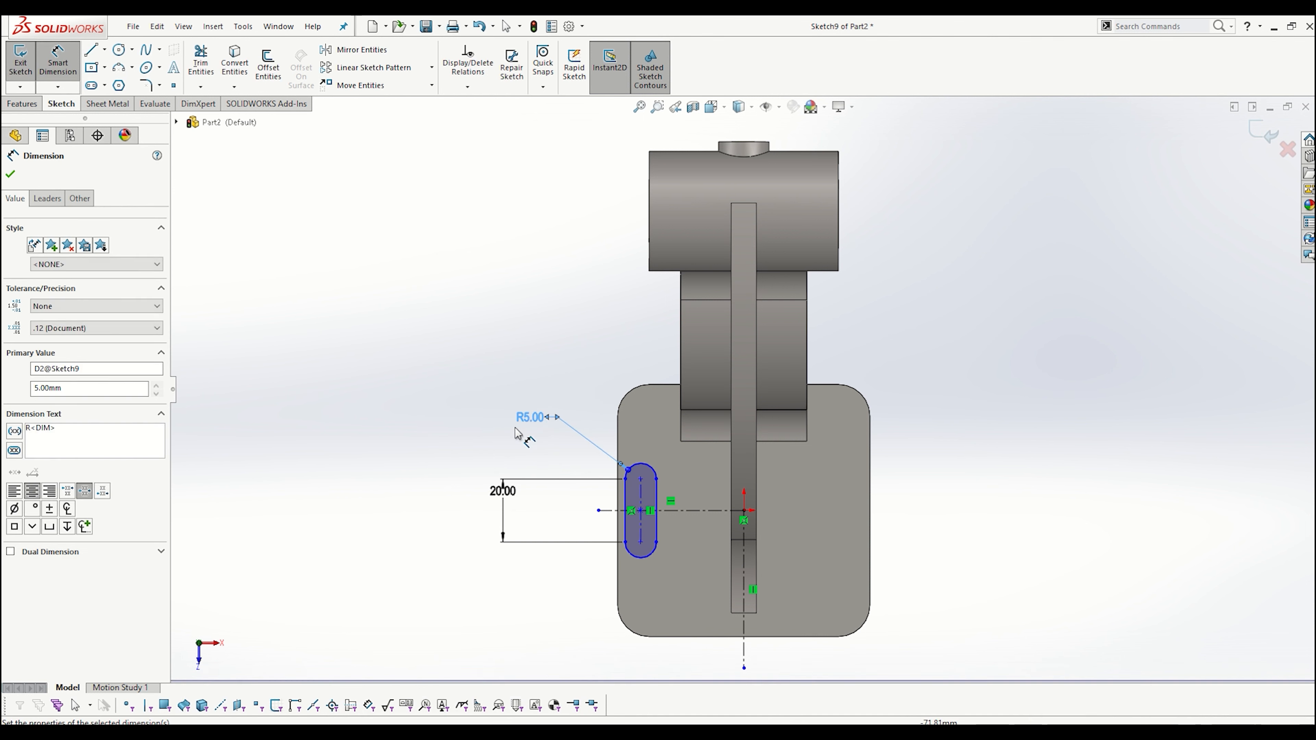
- Dimension the horizontal distance between the slot's arc centre and the vertical centerline to 30 mm
click(743, 574)
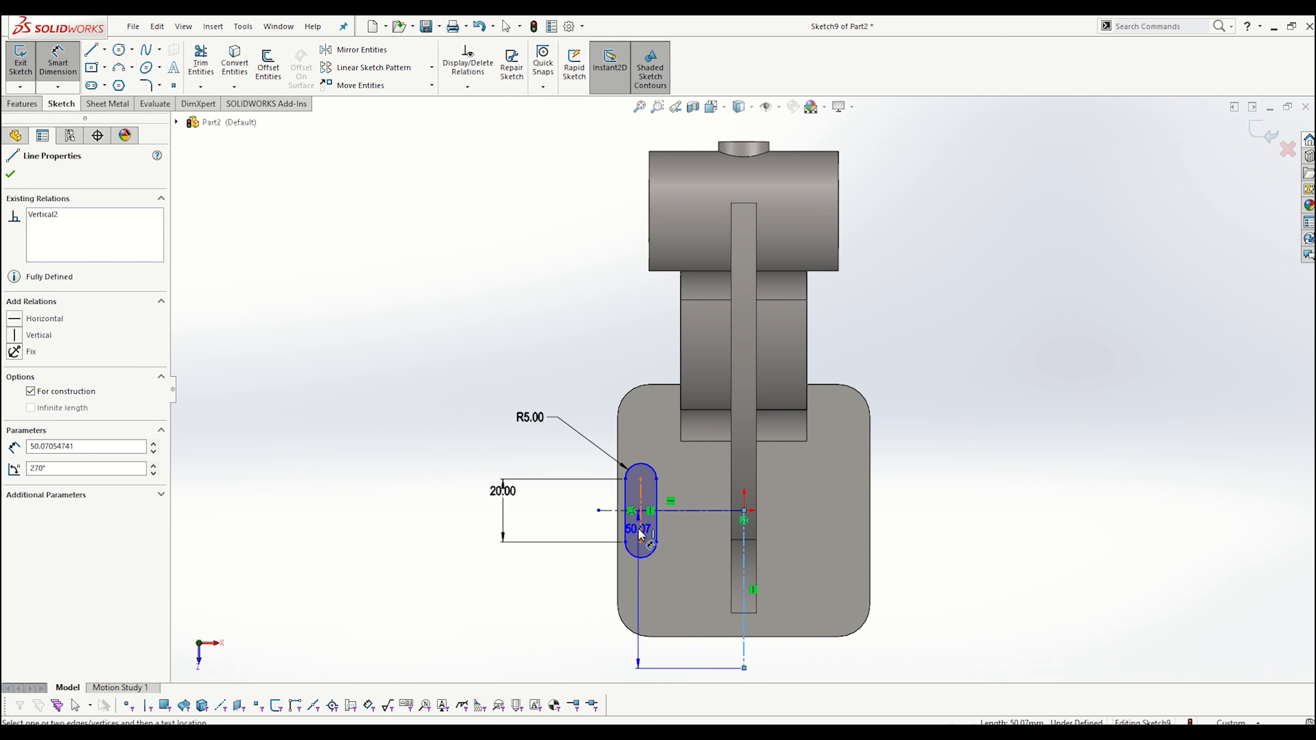
click(640, 530)
click(694, 680)
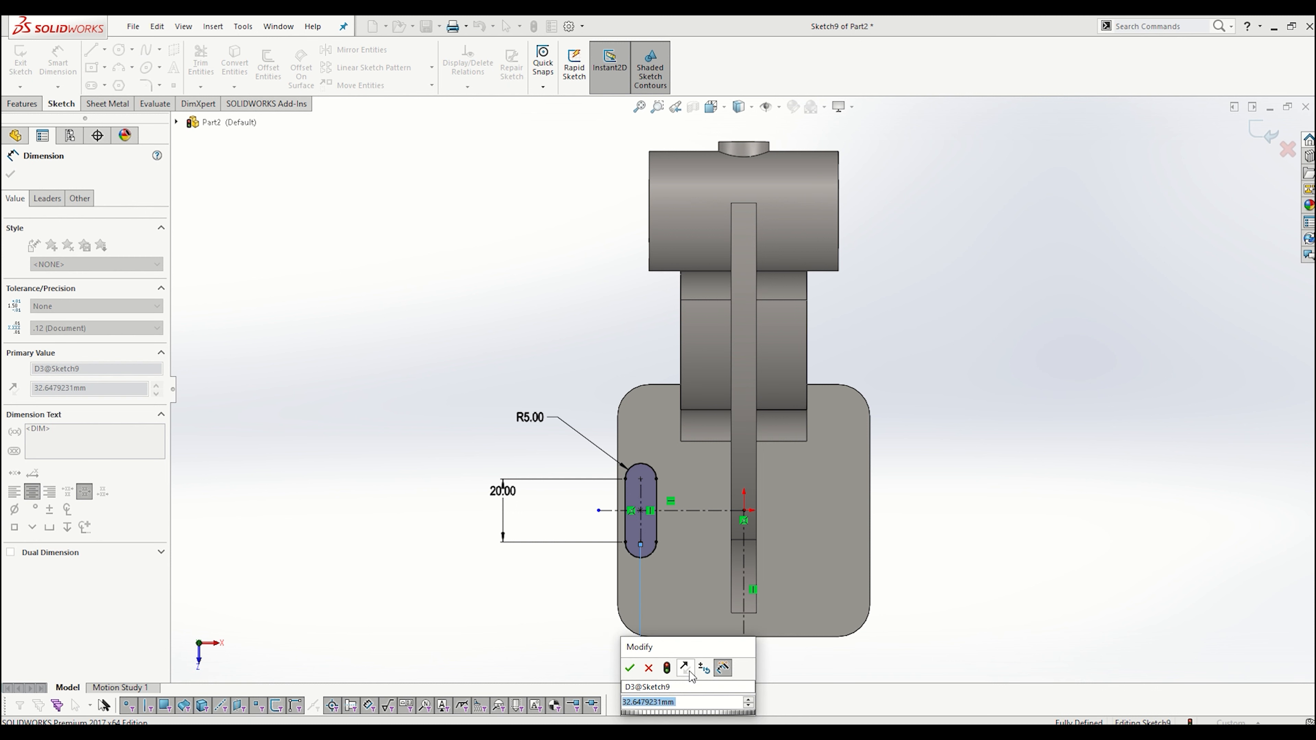
text(30)
key(Return)
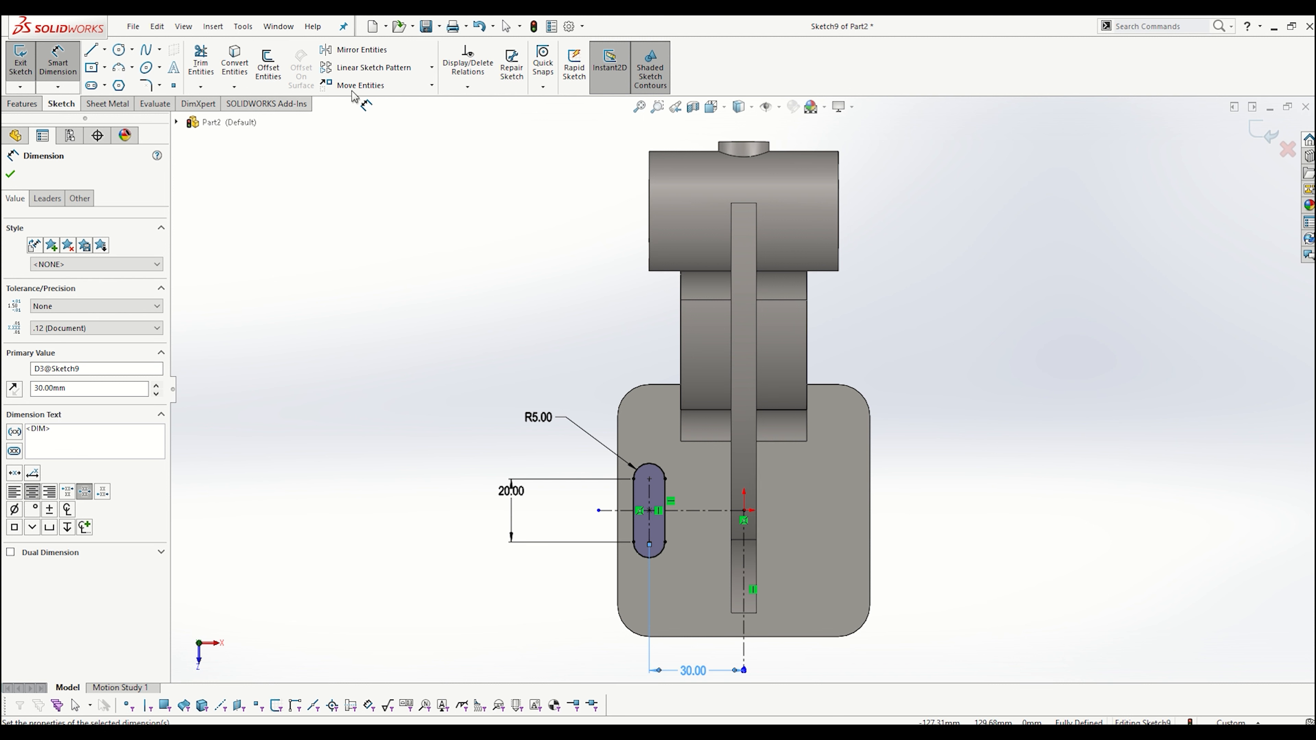
- Mirror the slot about the vertical centerline as a copy on the other side of the base plate
click(355, 49)
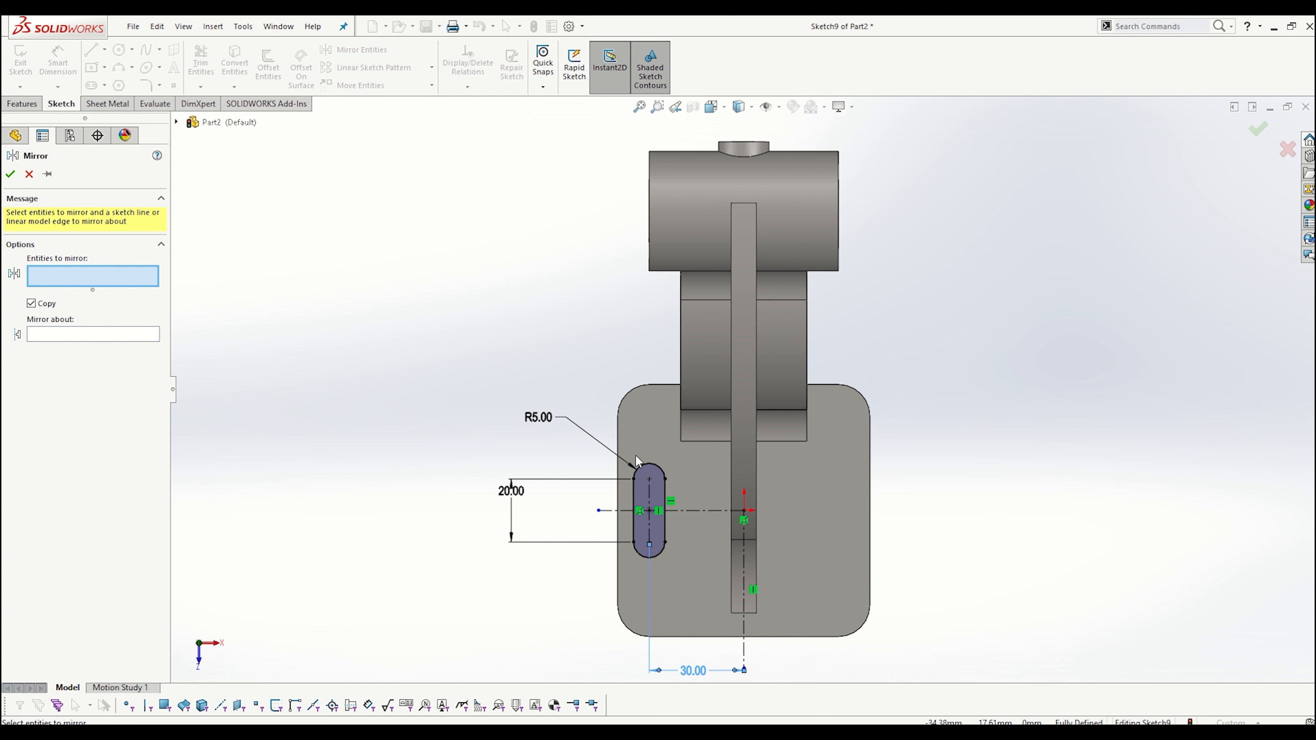
click(637, 468)
click(70, 337)
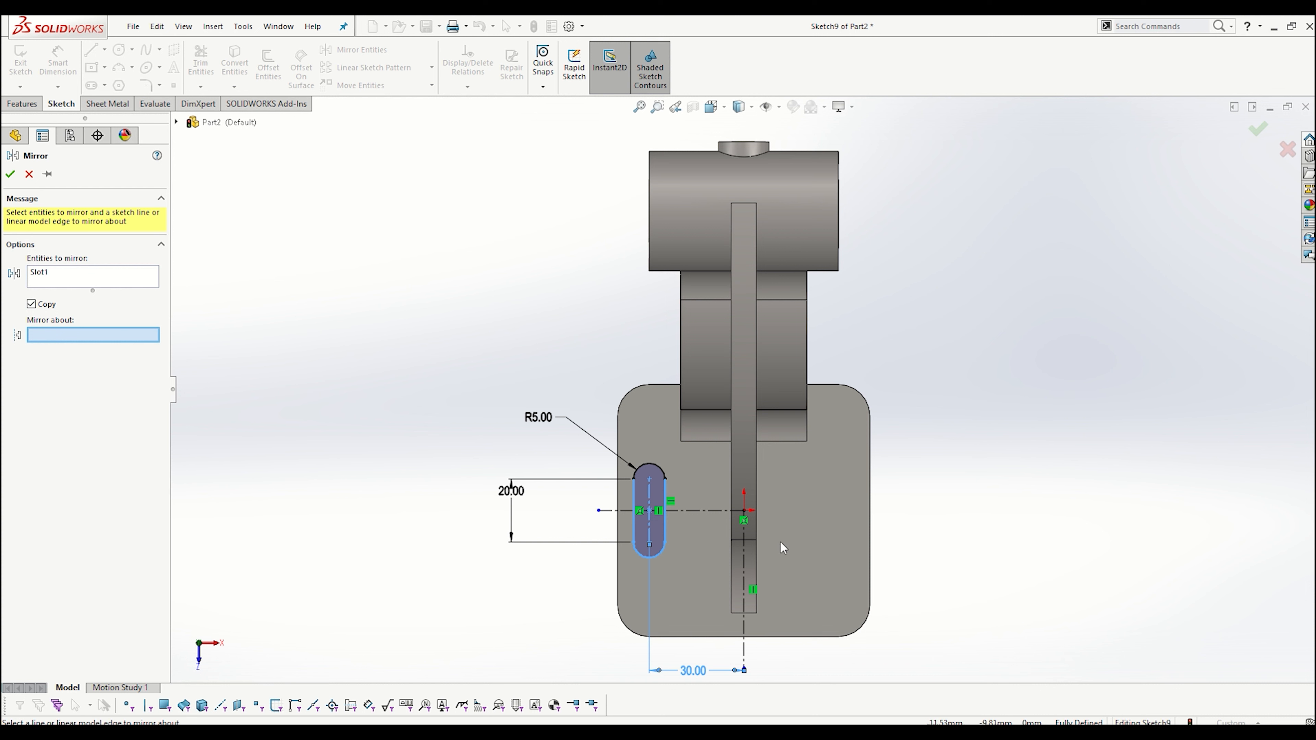
click(748, 576)
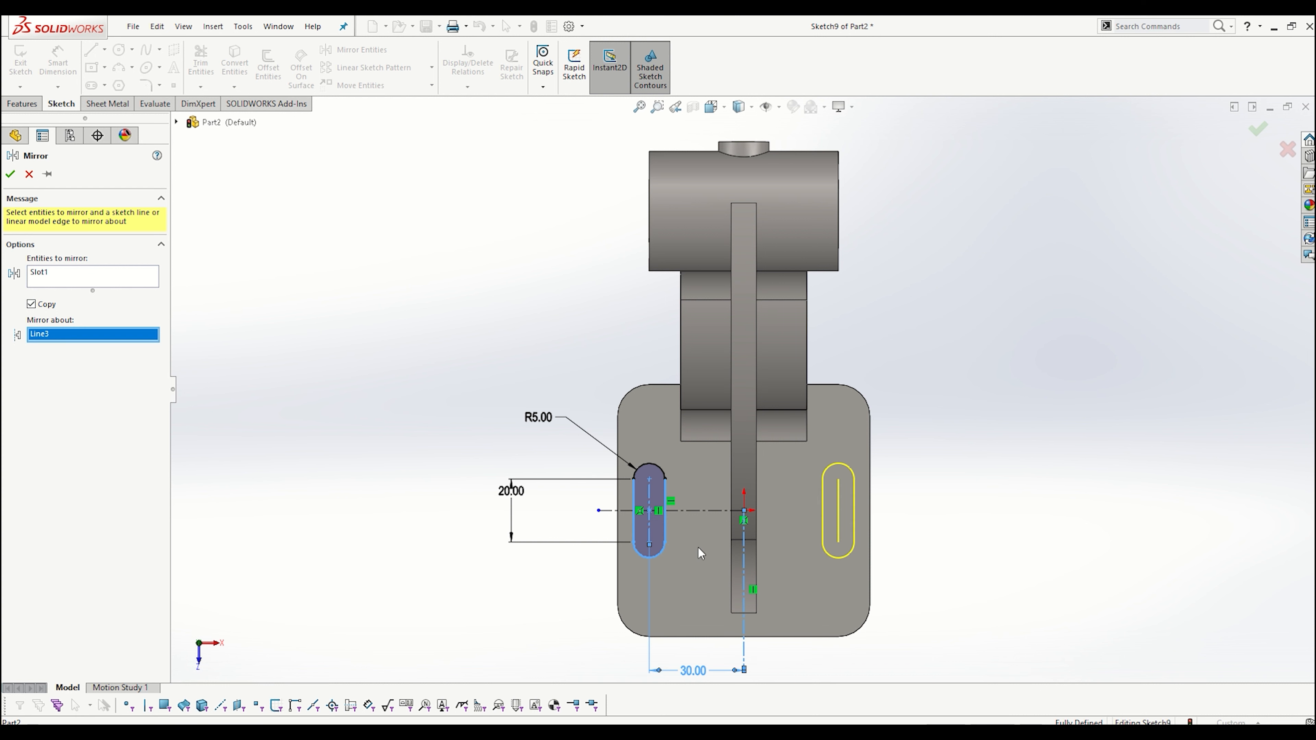
click(11, 174)
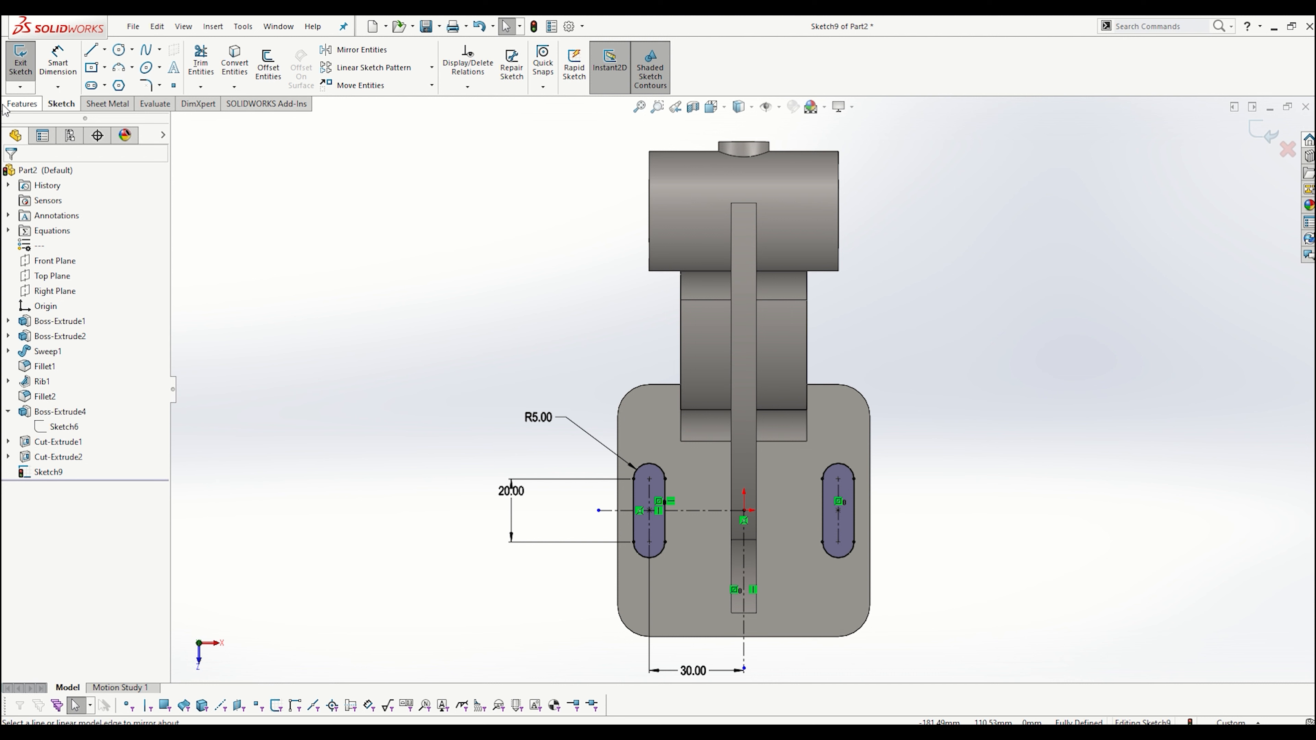
- Cut both slots through the base plate with an Extruded Cut using the Up To Next end condition
click(22, 103)
click(205, 64)
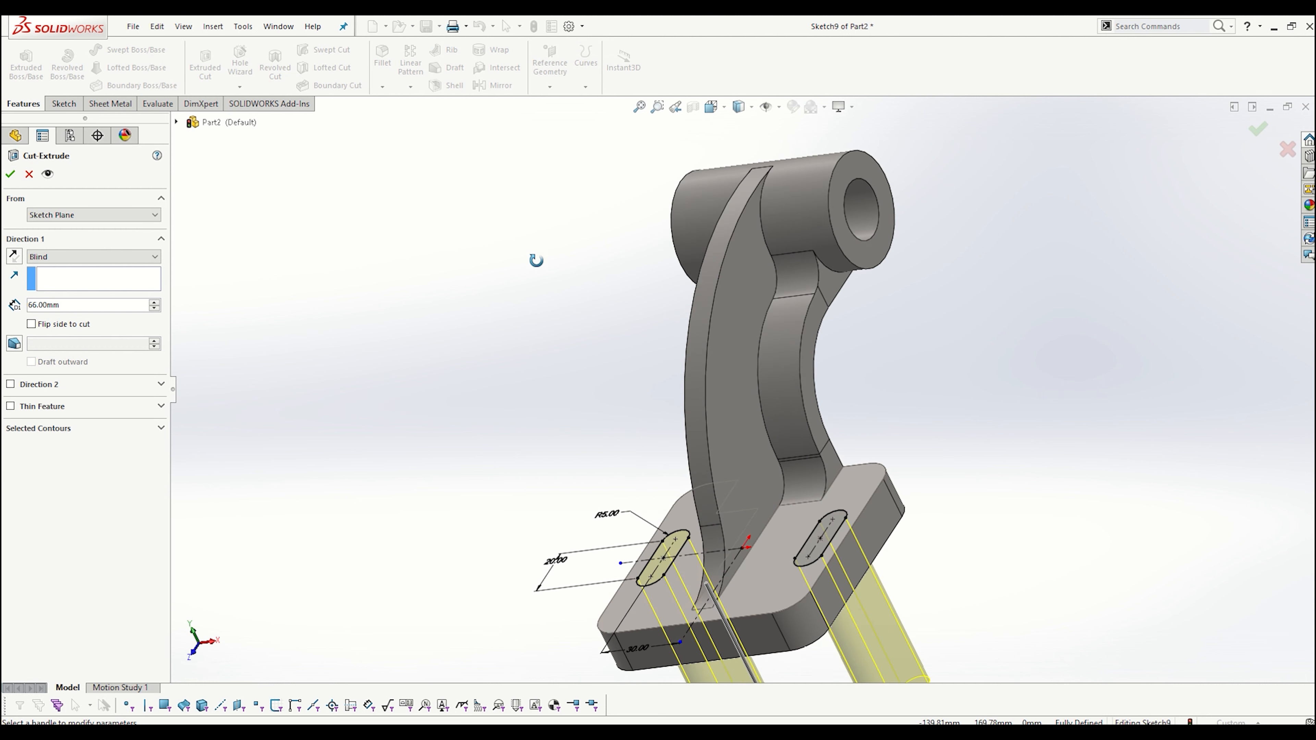
click(66, 257)
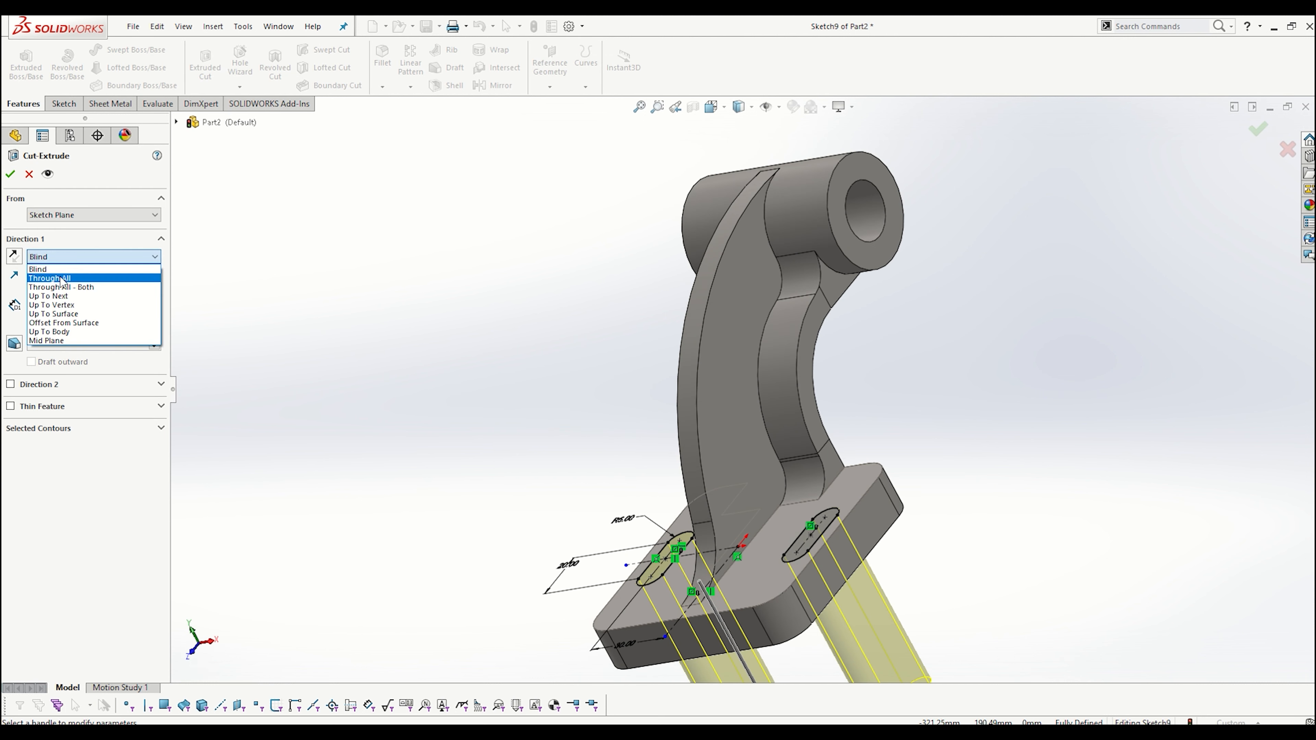
click(65, 298)
click(11, 175)
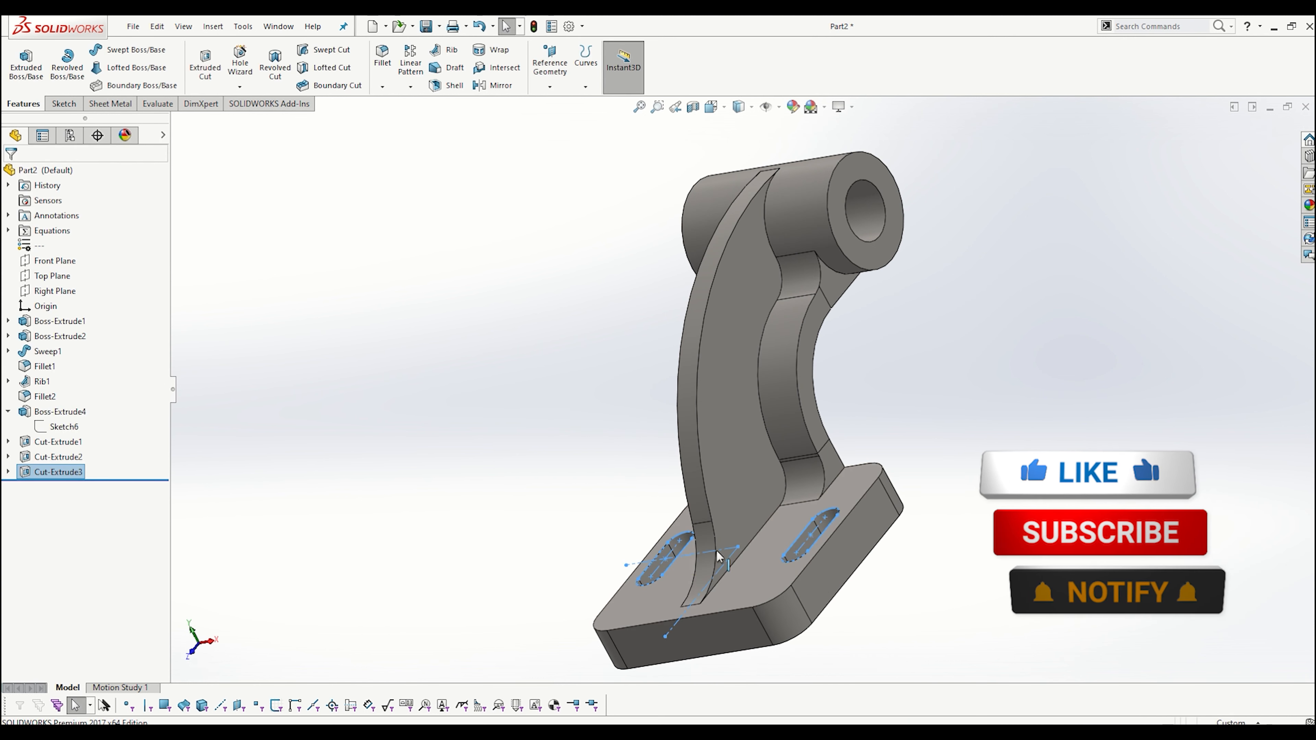
- Examine exercise drawing 594 for the width, depth and position of the groove under the base plate
click(978, 488)
mouse_move(978, 488)
middle_down()
mouse_move(849, 549)
mouse_move(934, 587)
mouse_move(983, 565)
mouse_move(993, 500)
mouse_move(990, 521)
middle_up()
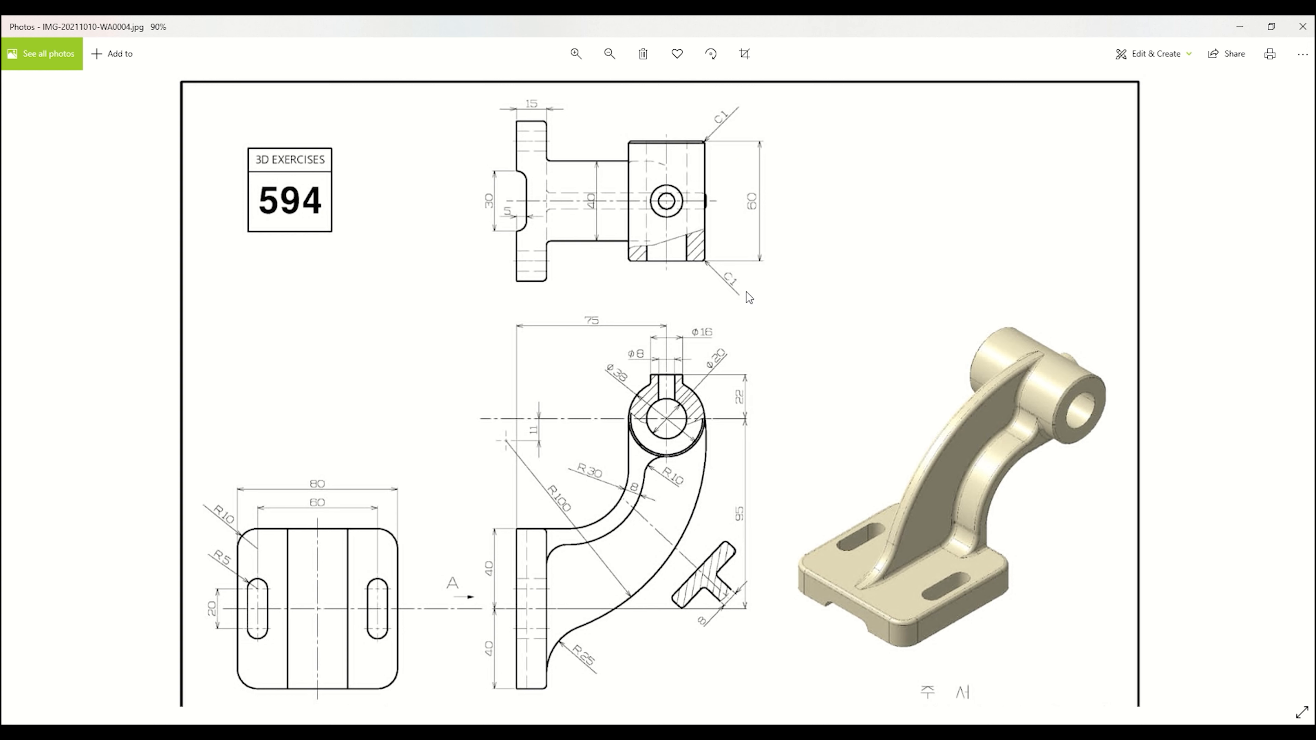
scroll(747, 291, down, 1)
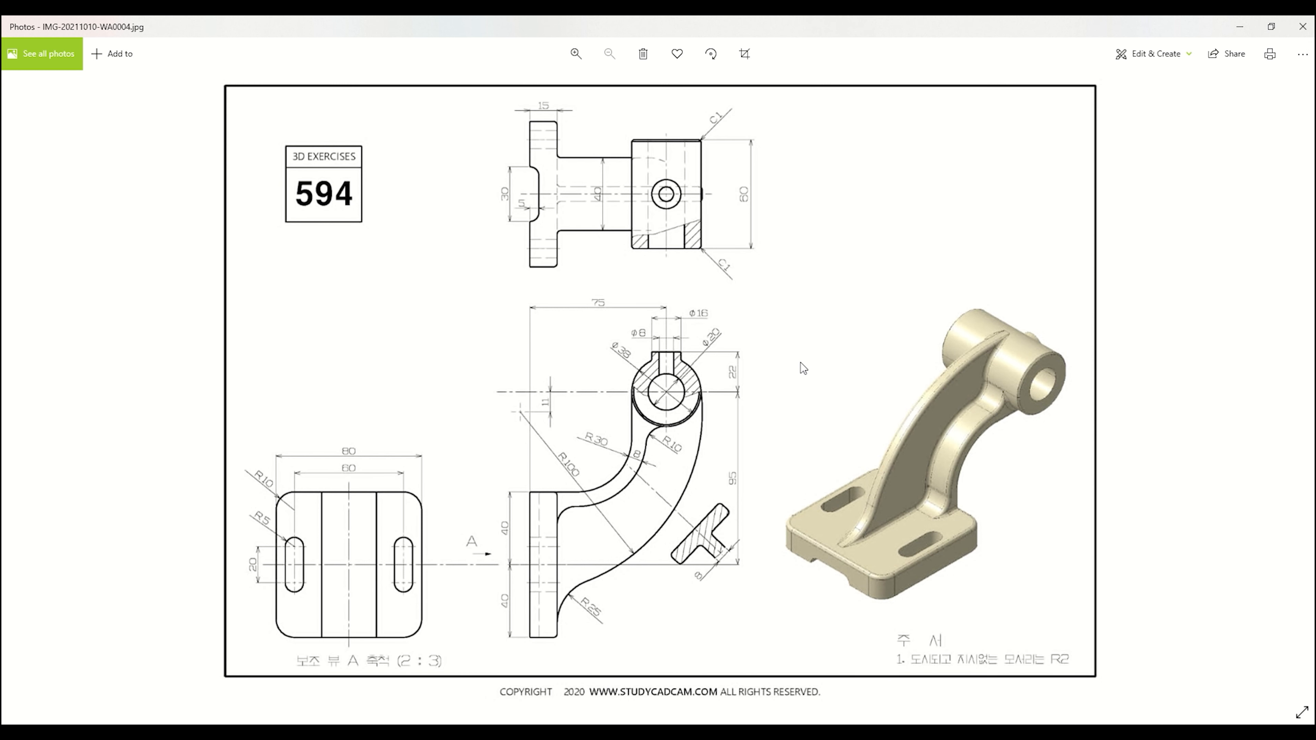
scroll(801, 362, up, 1)
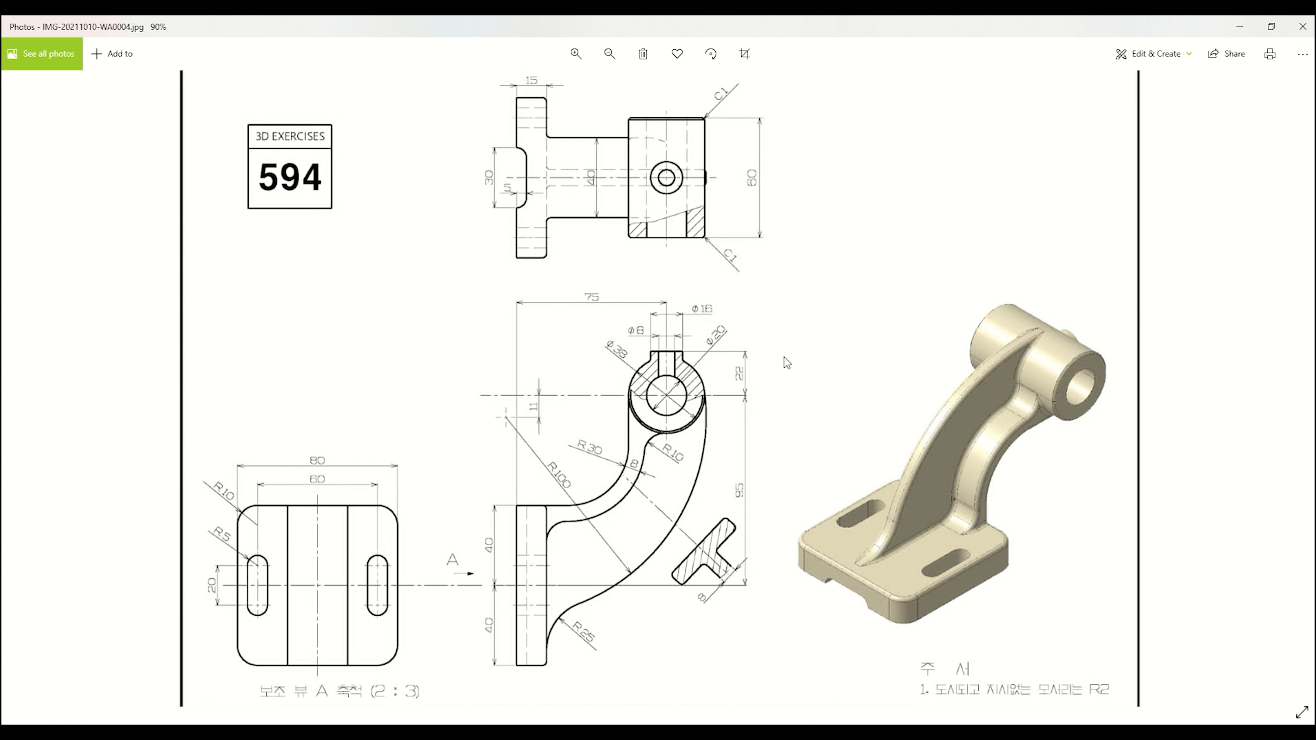
click(1238, 27)
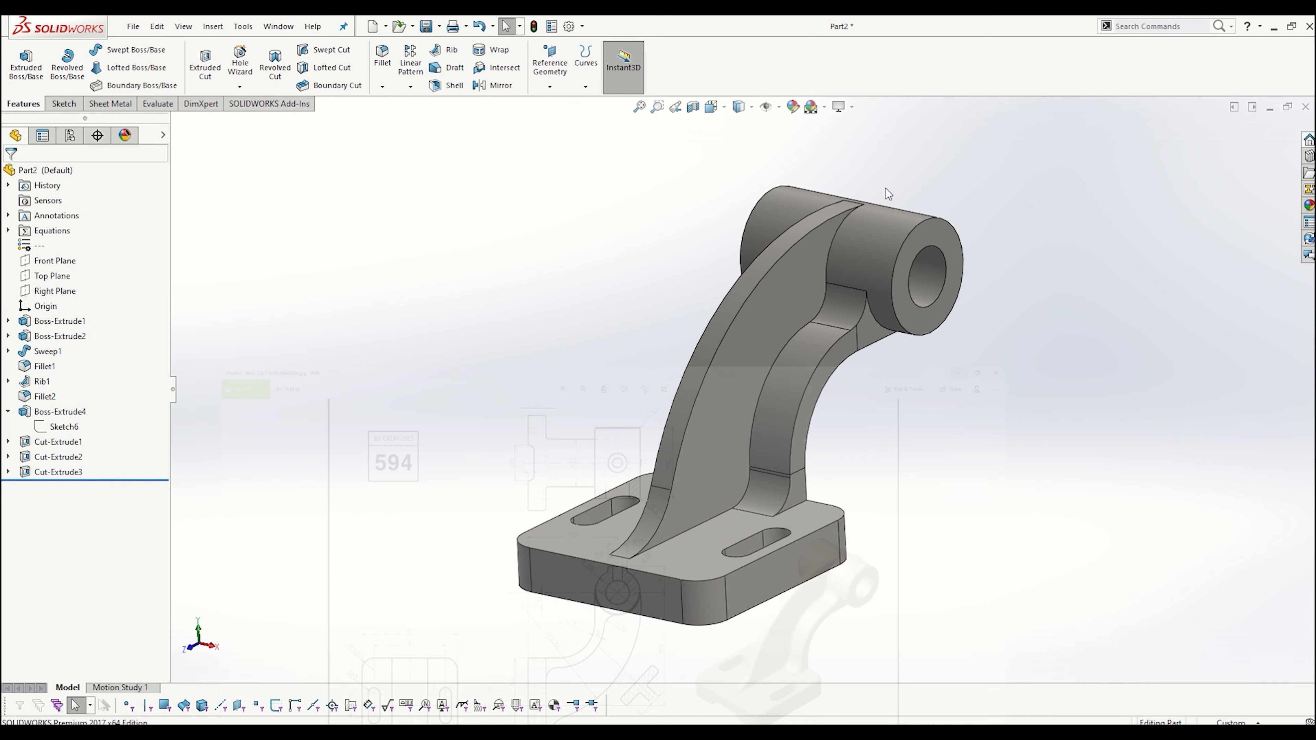
click(608, 595)
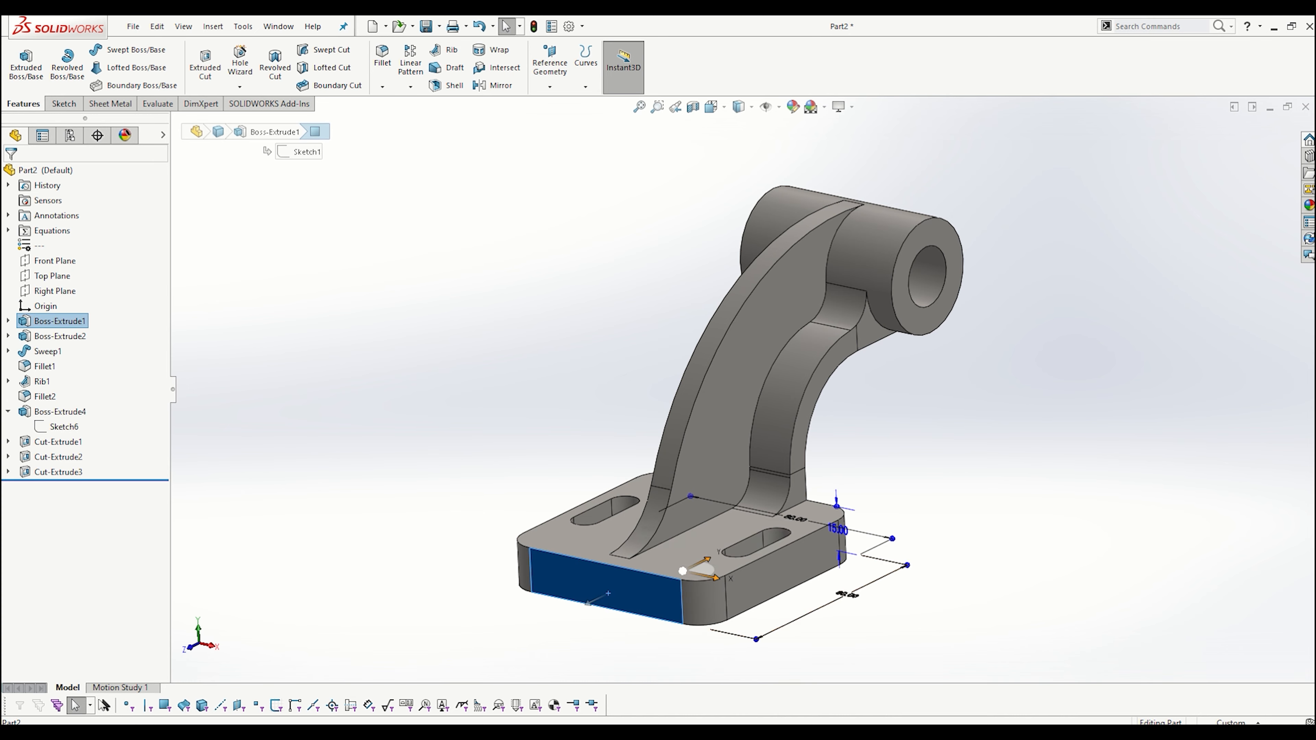
key(alt+Tab)
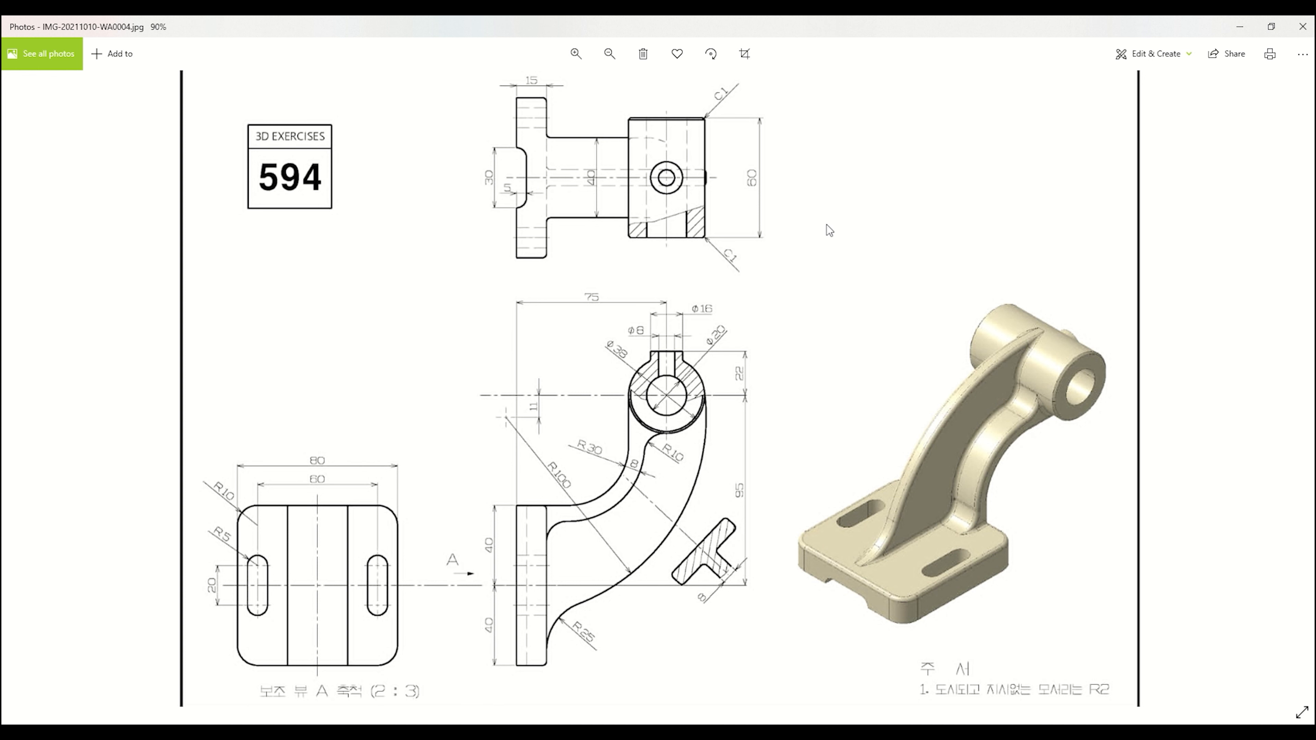
click(1237, 28)
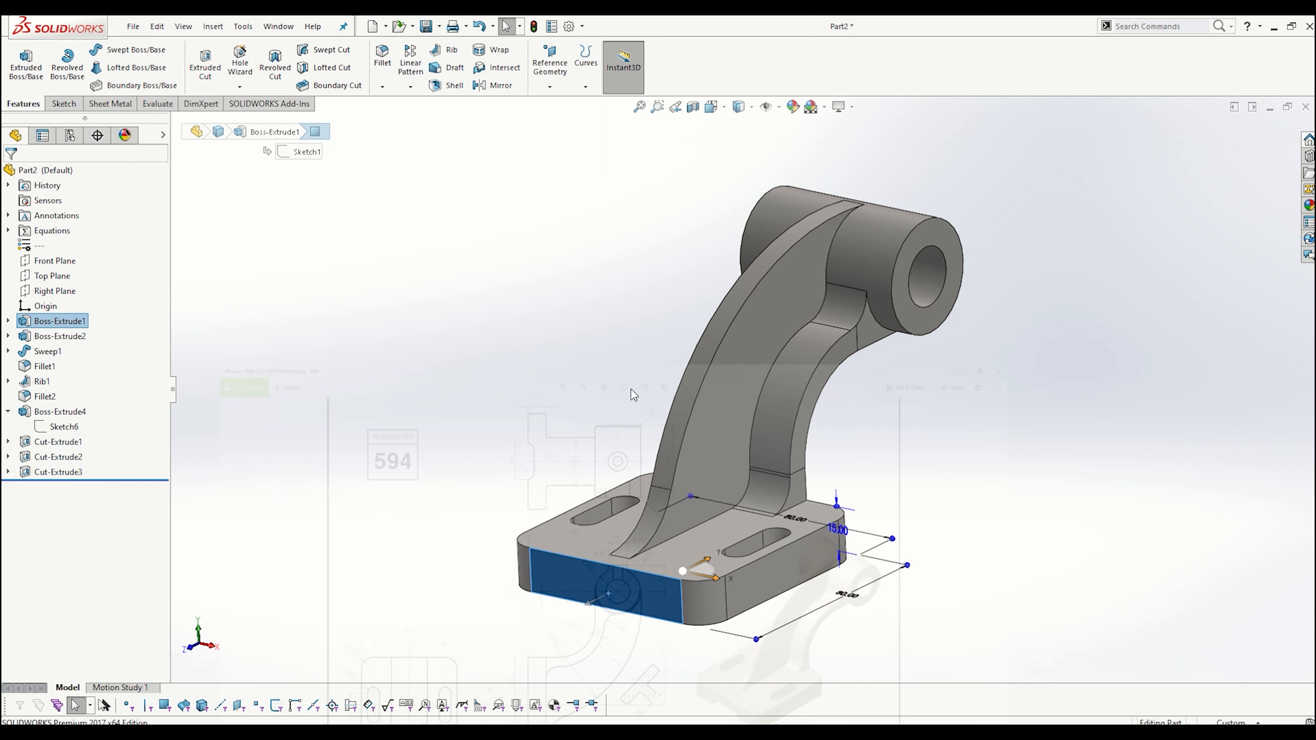
- Start a sketch on the base plate's front side face, viewed normal to the sketch plane
click(547, 609)
click(612, 586)
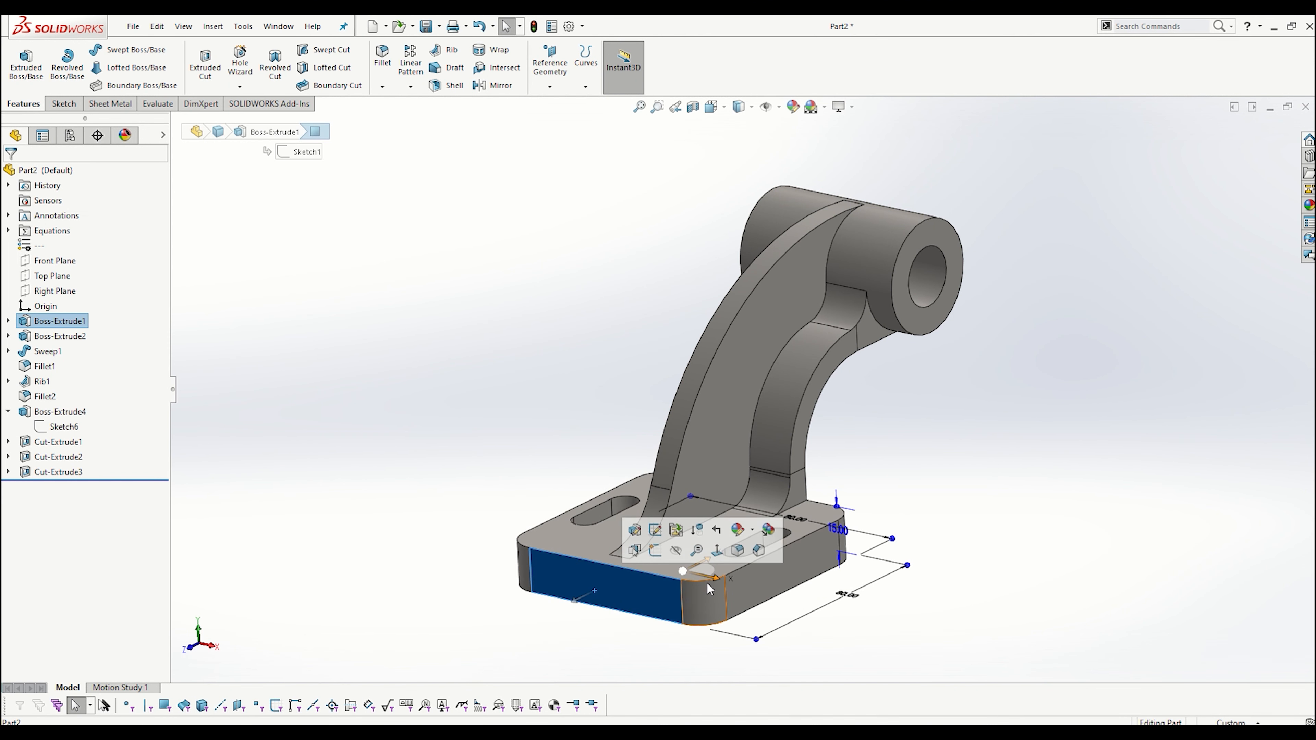
click(655, 550)
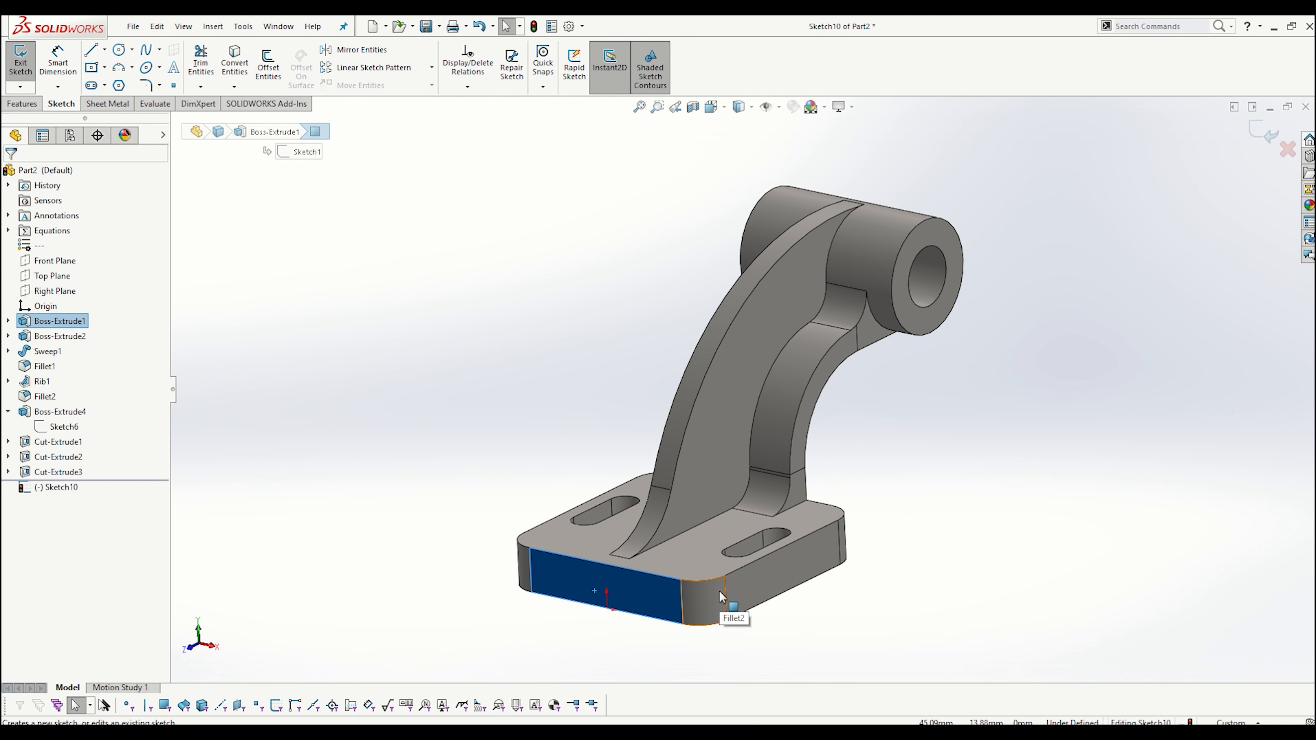
key(ctrl+8)
click(253, 400)
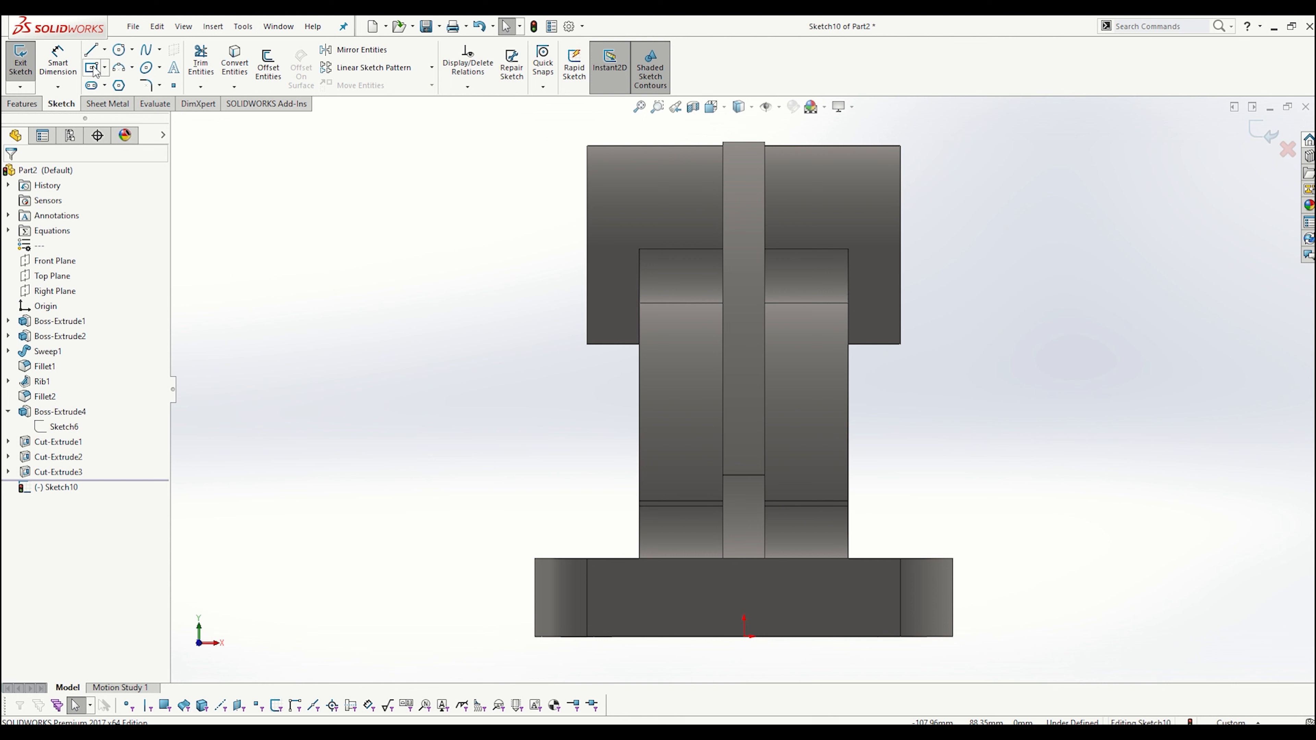
- Draw a vertical centerline upward from the origin, about 41.6 mm long
click(105, 69)
click(125, 86)
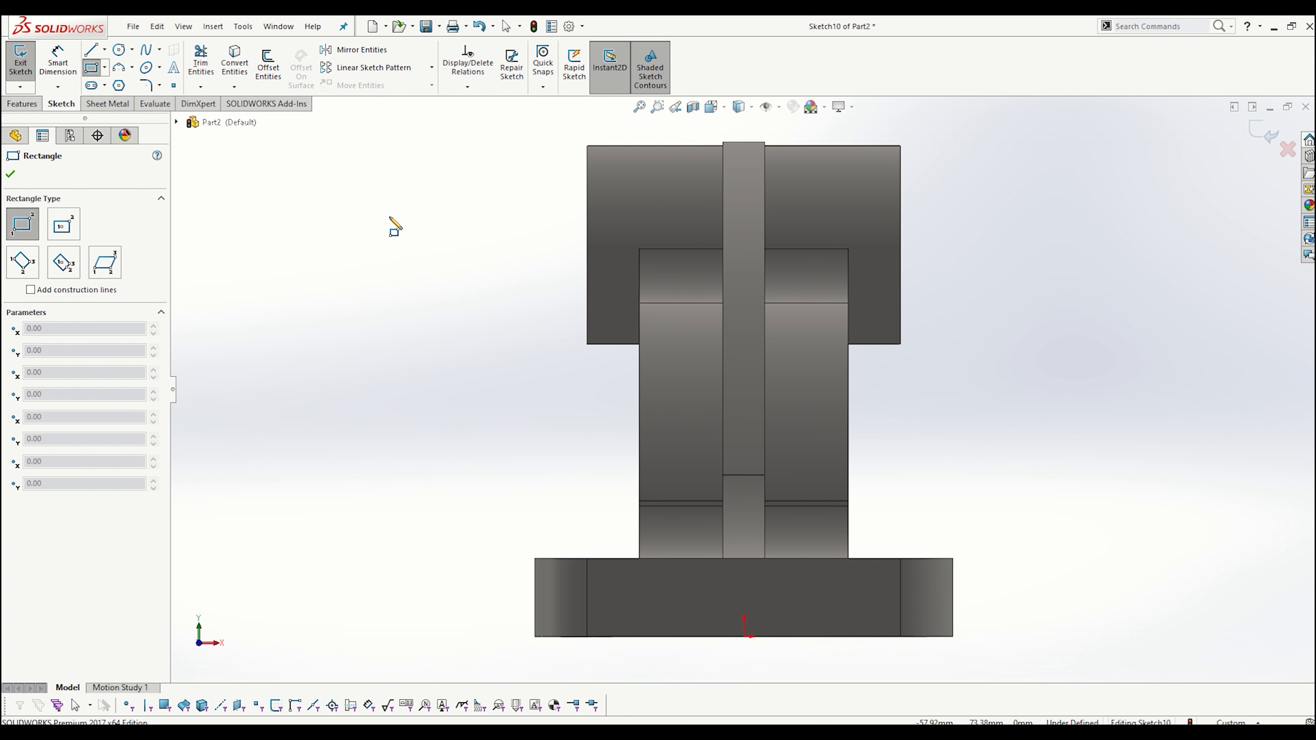
click(105, 50)
click(124, 85)
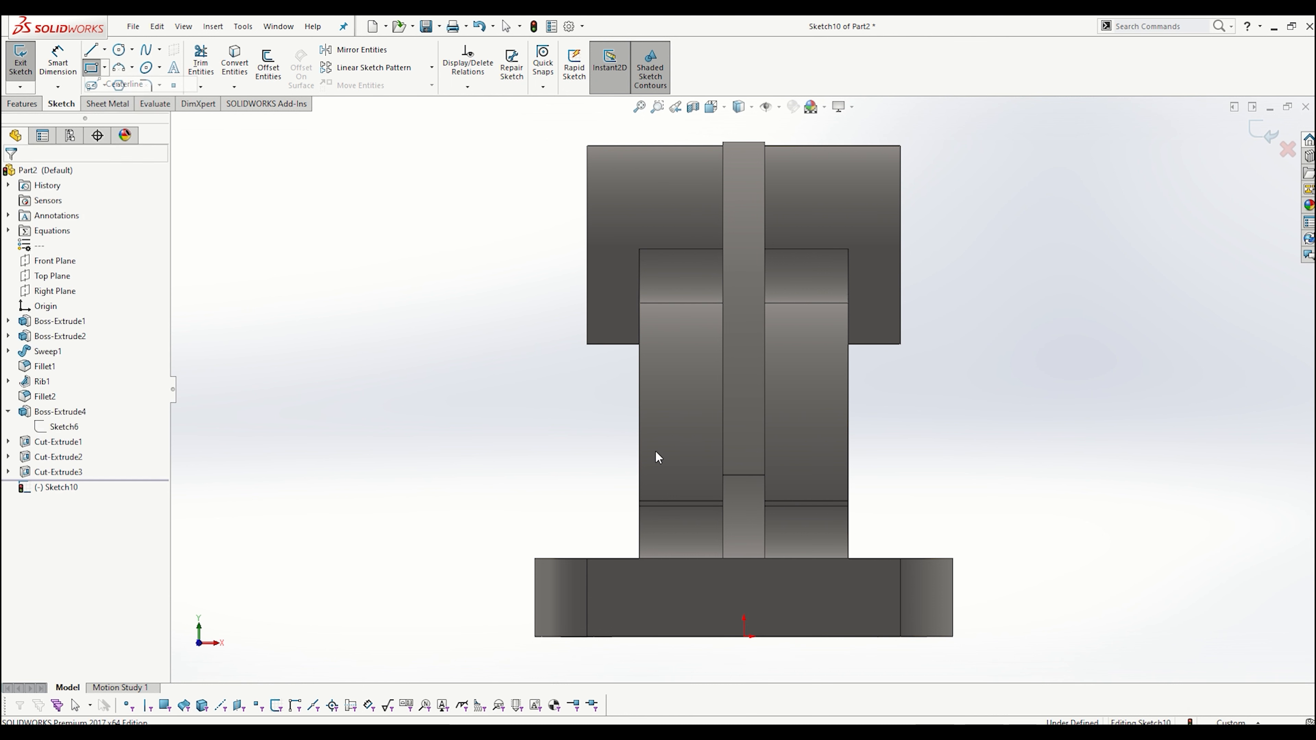
click(744, 636)
click(744, 419)
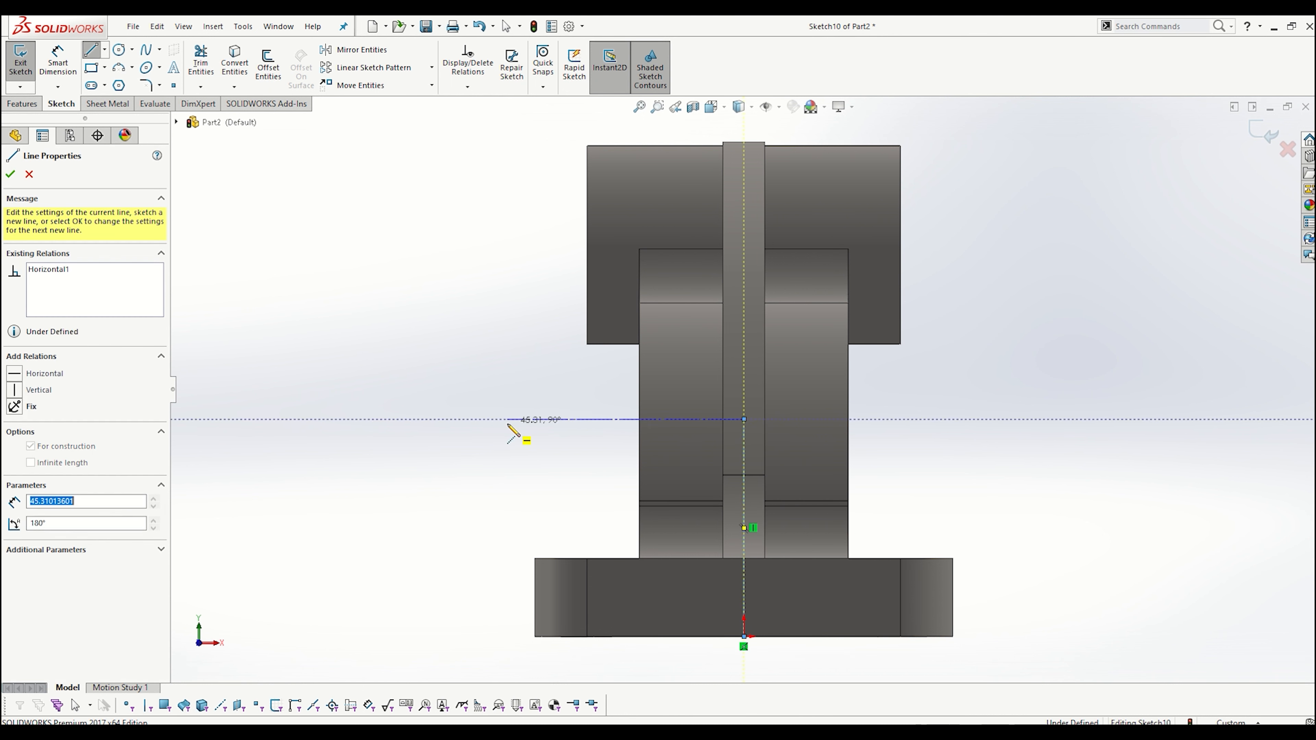
key(Escape)
- Sketch a corner rectangle rising from the base plate's lower edge across the centerline, about 39.3 mm wide and 5.3 mm high
click(91, 68)
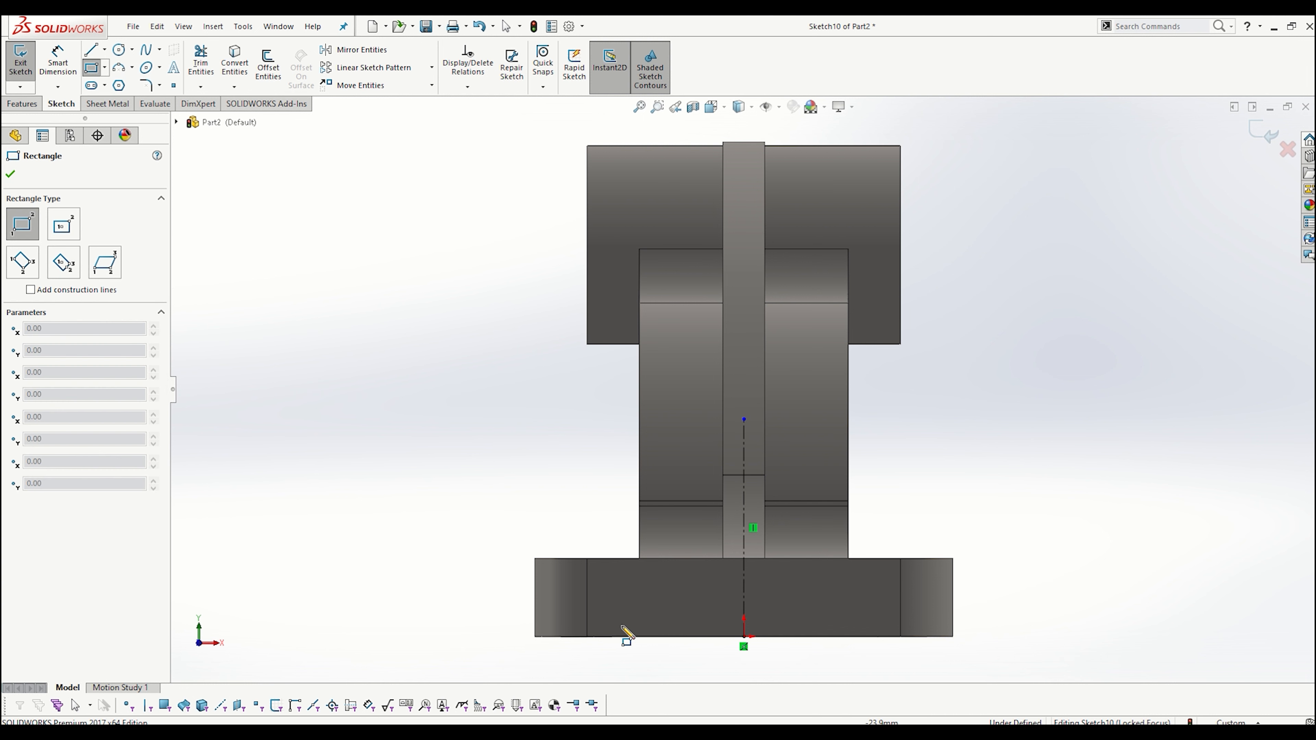
click(655, 637)
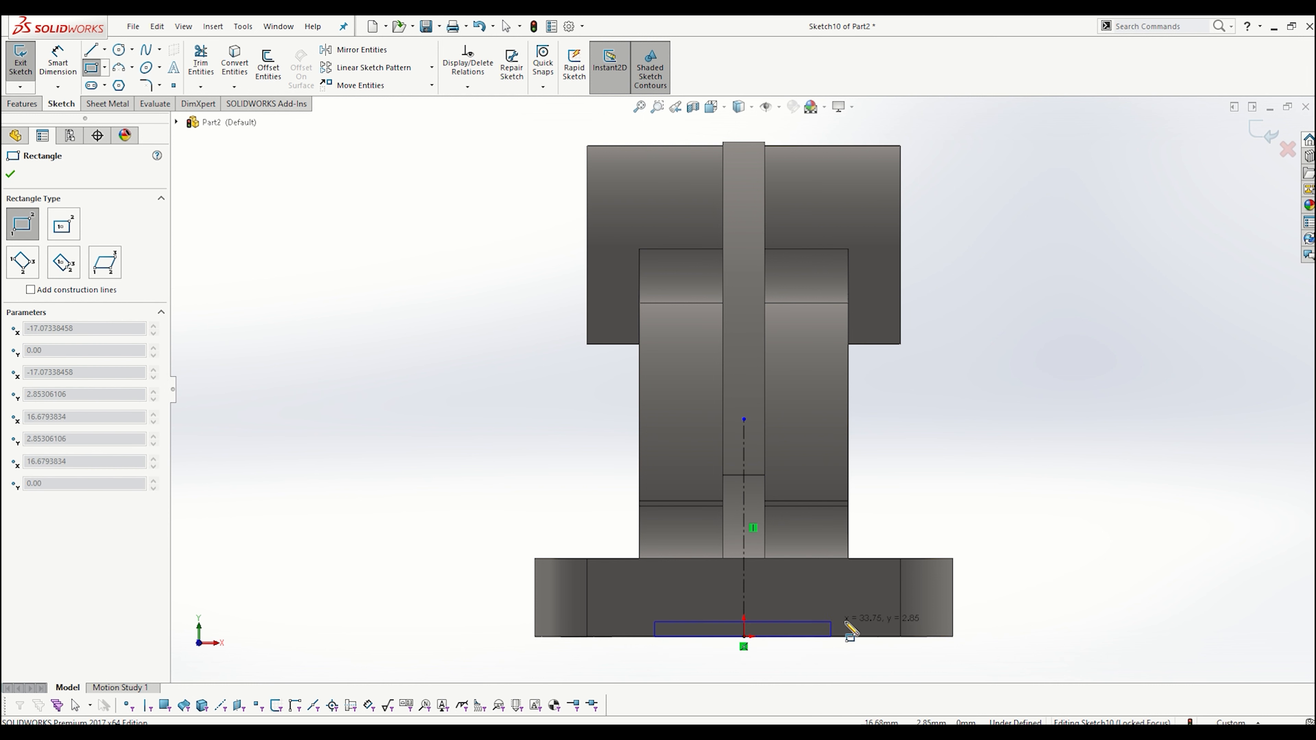
click(860, 609)
- Dimension the groove rectangle to 30 mm wide and 5 mm high
click(58, 60)
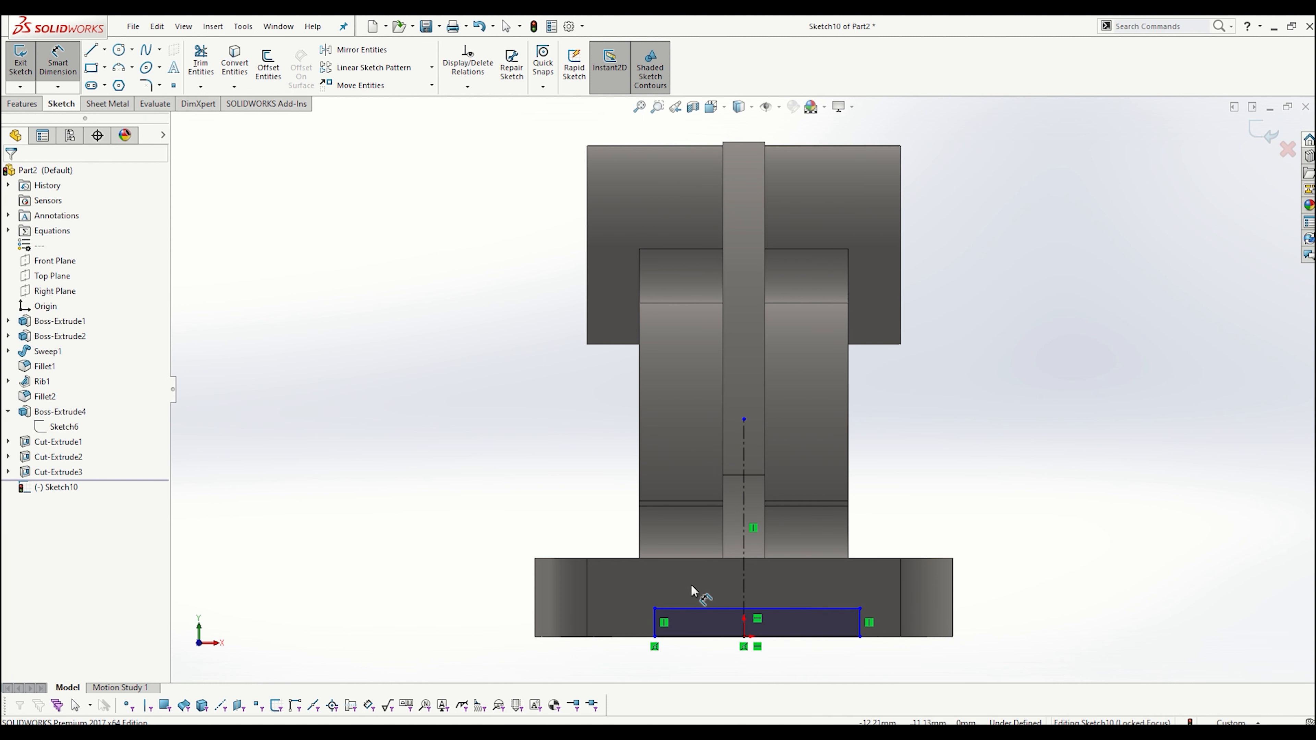
click(710, 609)
click(718, 674)
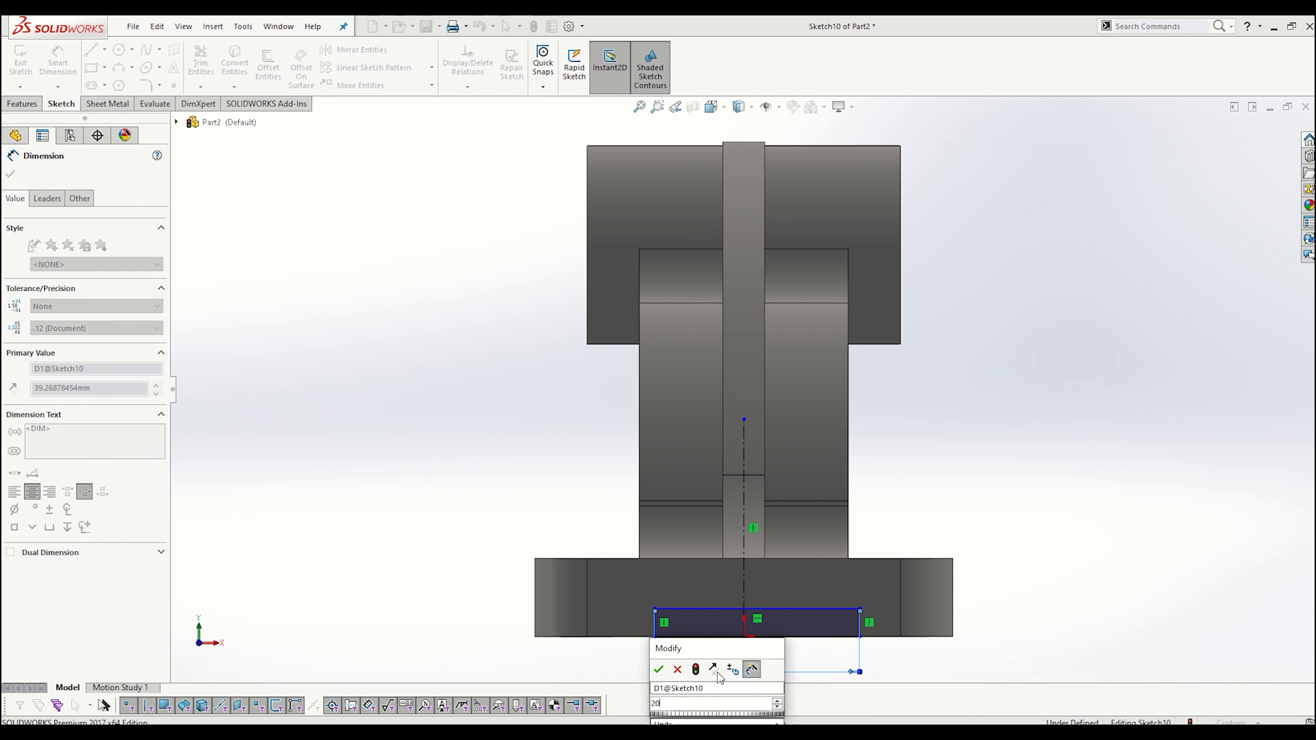
text(30)
key(Return)
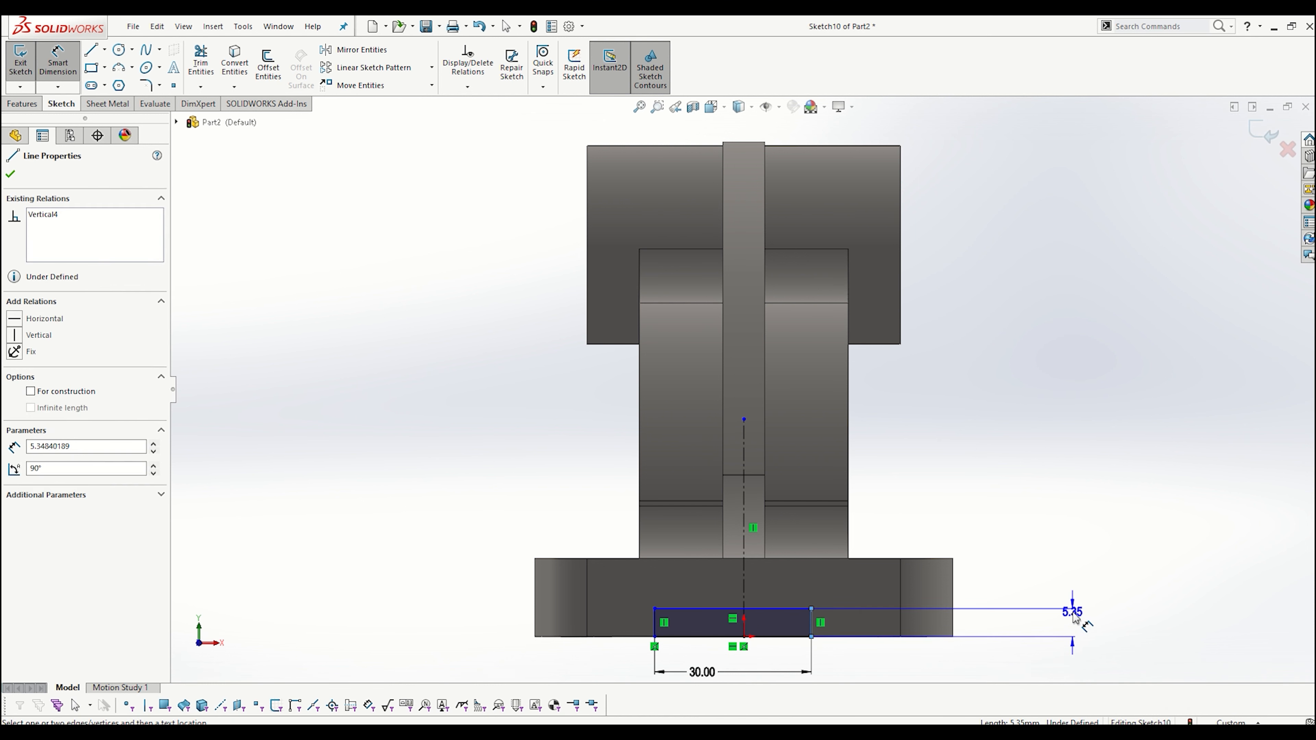
click(1073, 614)
text(5.00mm)
key(Return)
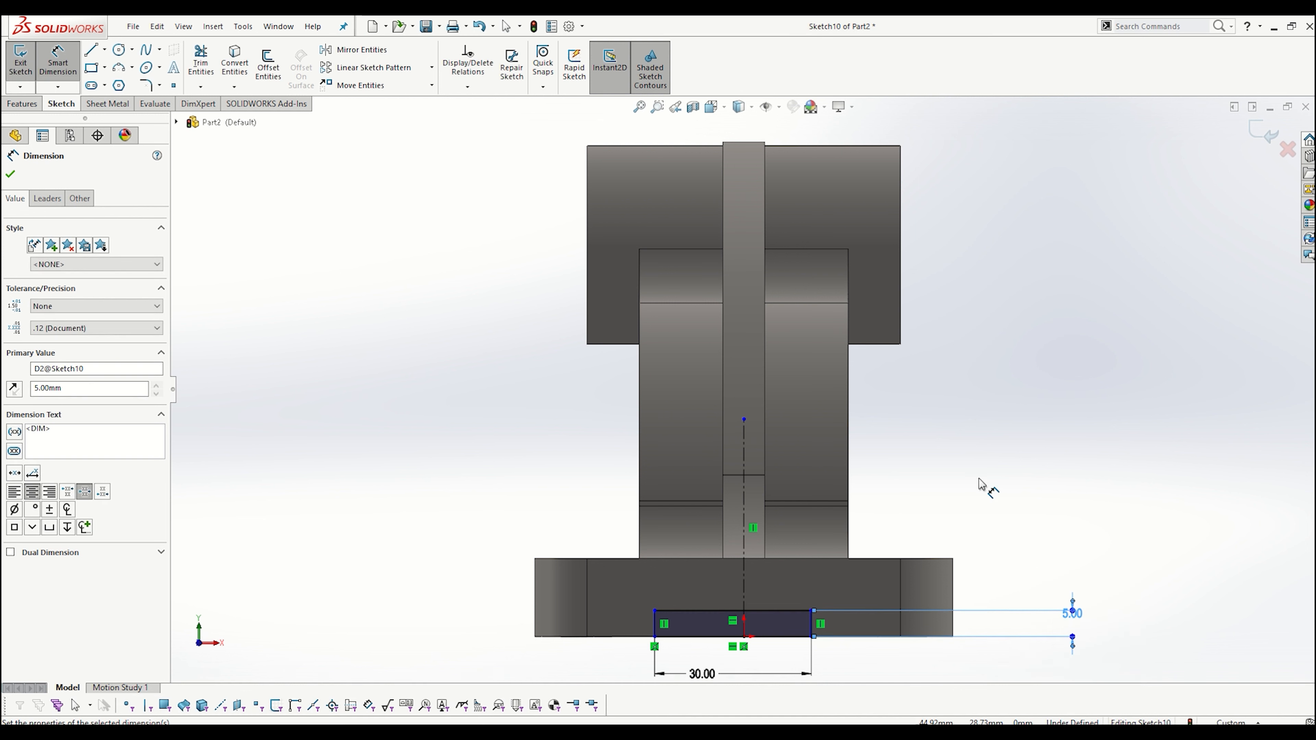
- Make the groove rectangle's two vertical sides symmetric about the vertical centerline
click(467, 87)
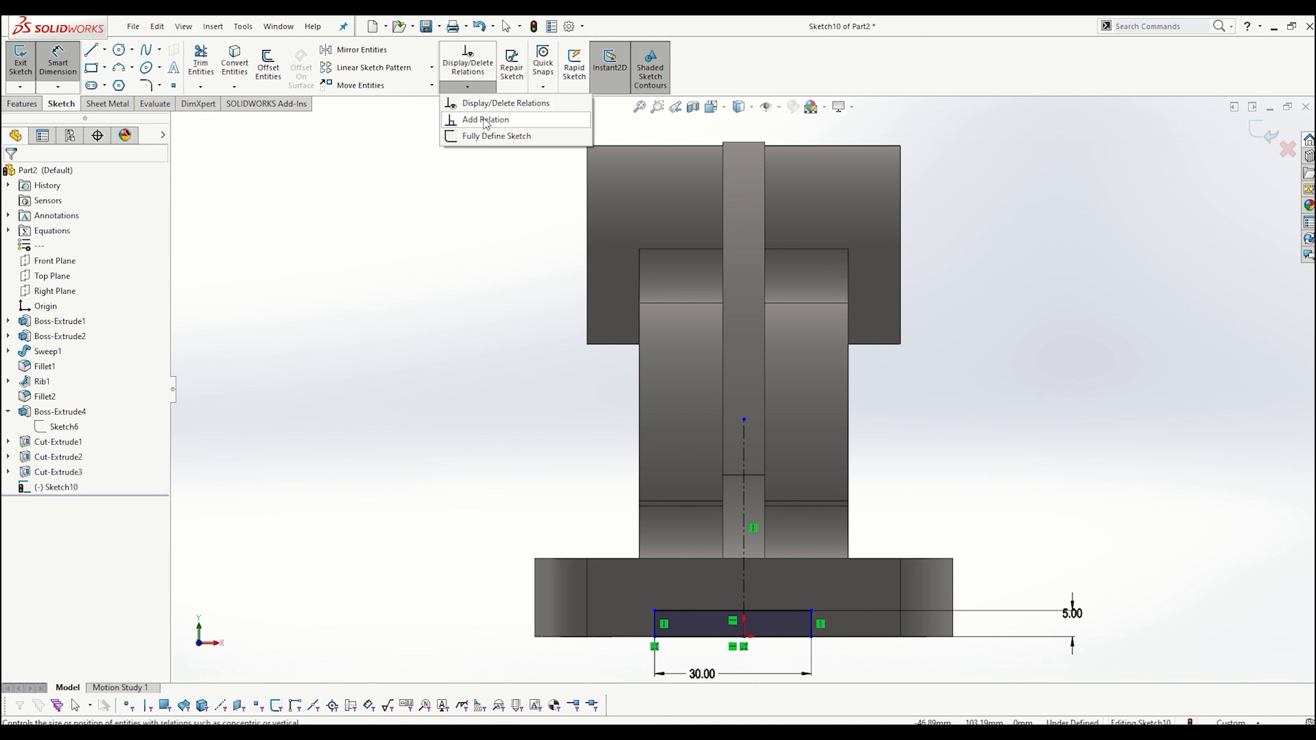
click(484, 120)
click(743, 589)
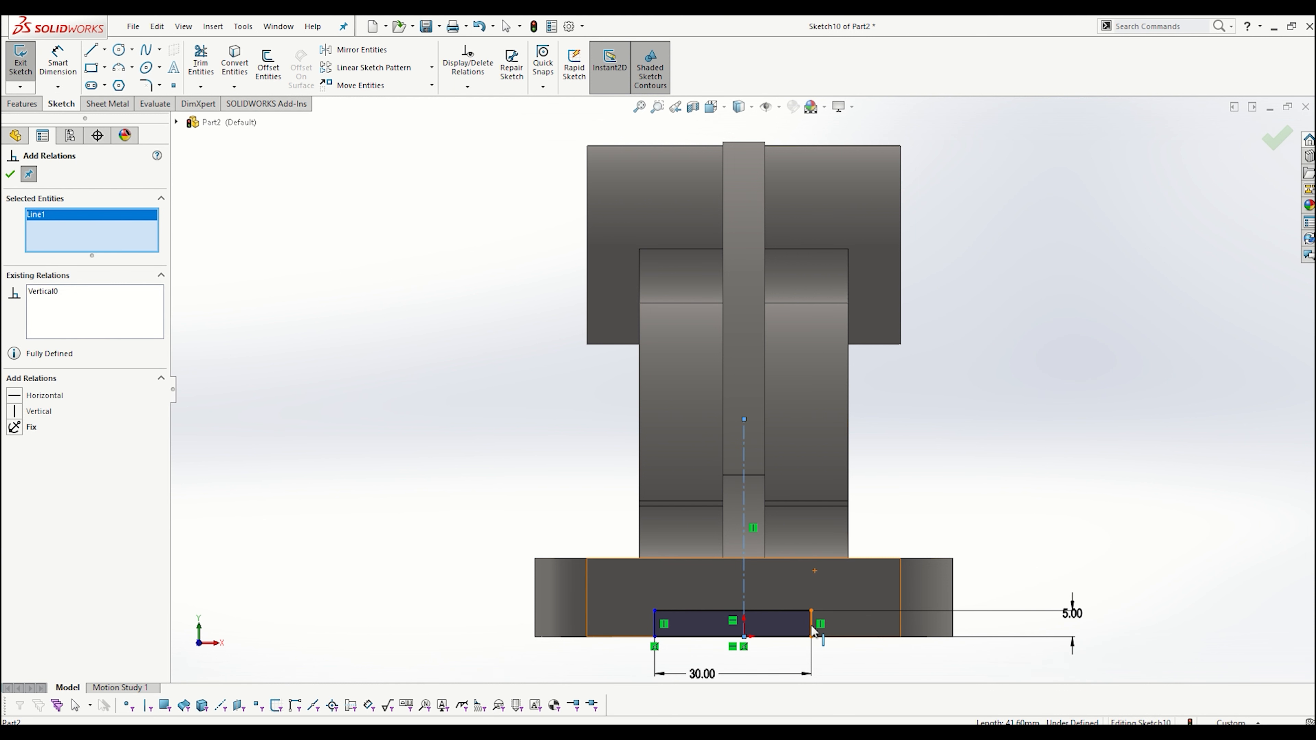
right_click(54, 217)
click(94, 225)
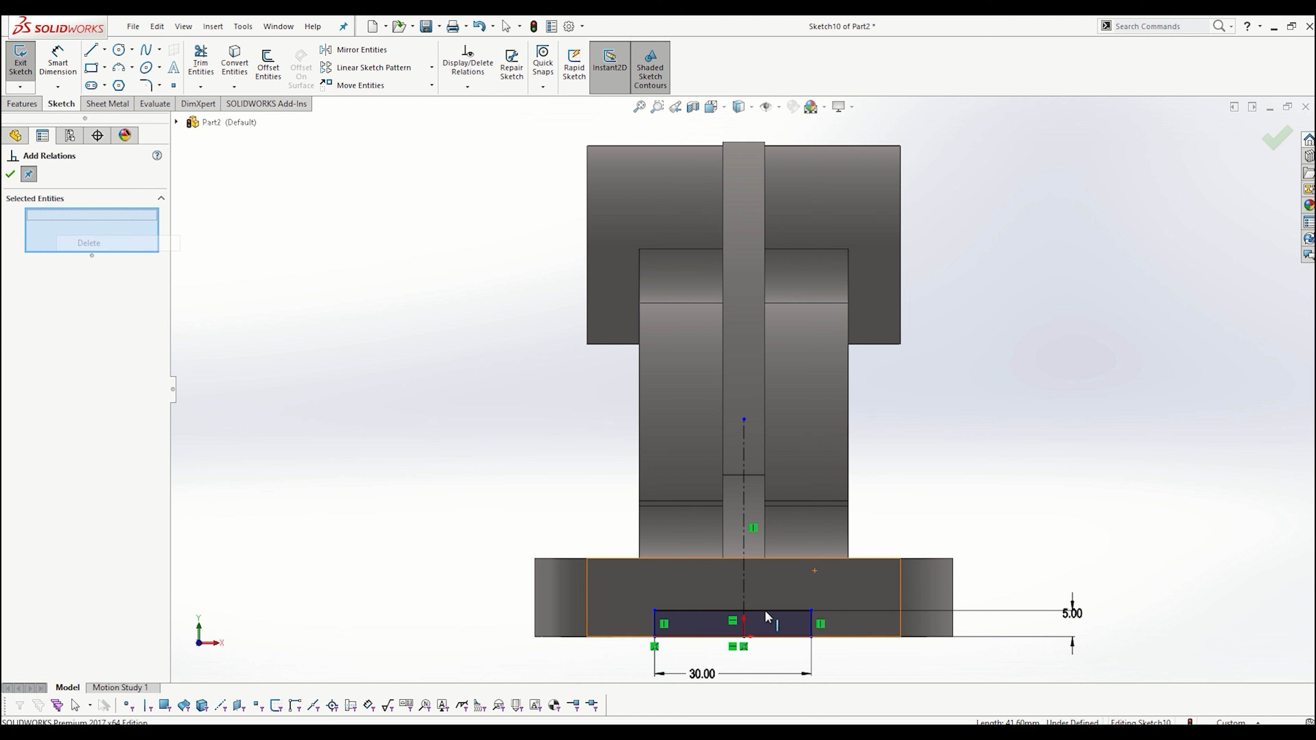
click(736, 630)
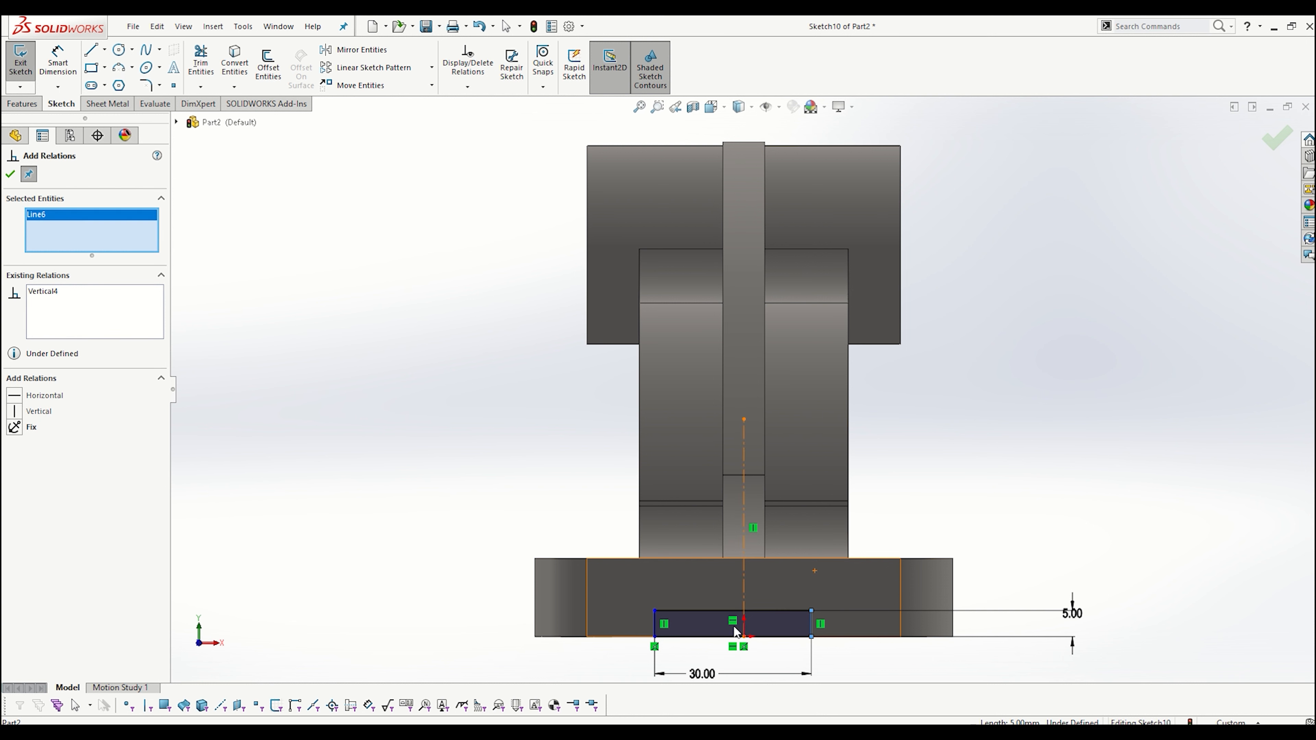
click(653, 625)
click(741, 568)
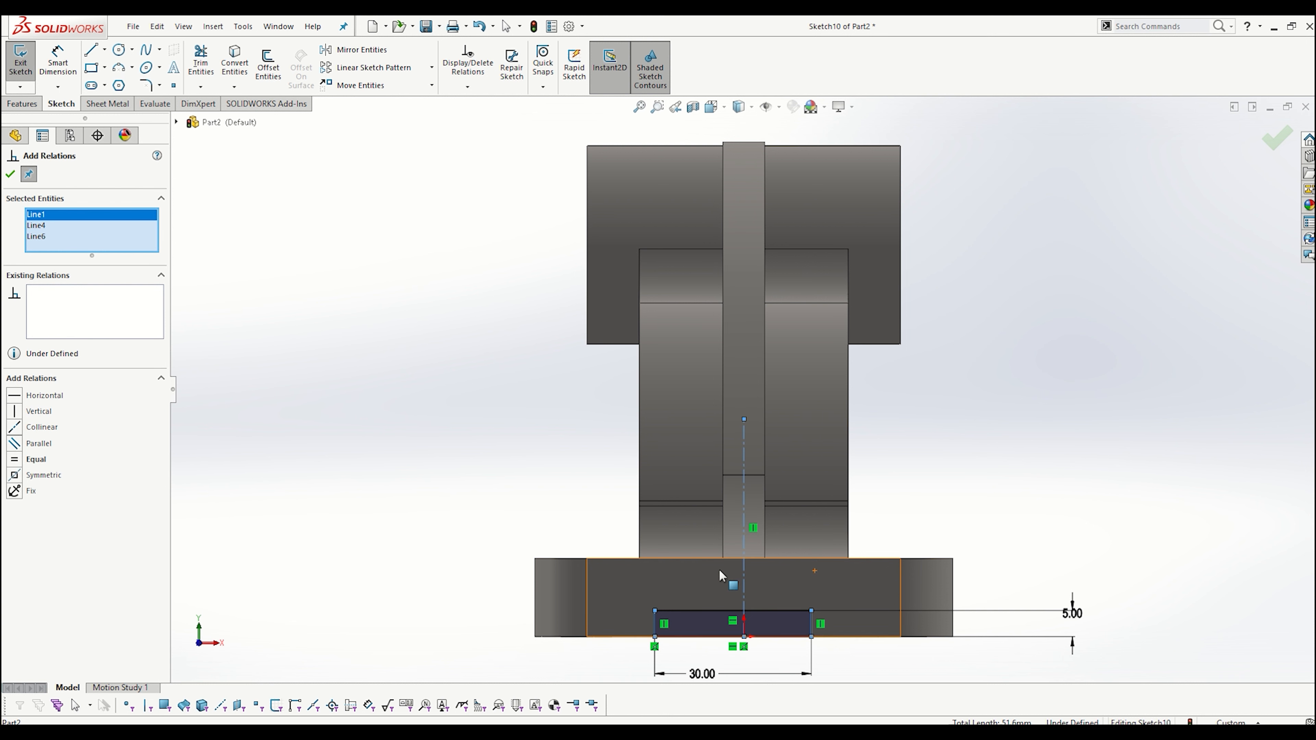
click(37, 474)
click(10, 175)
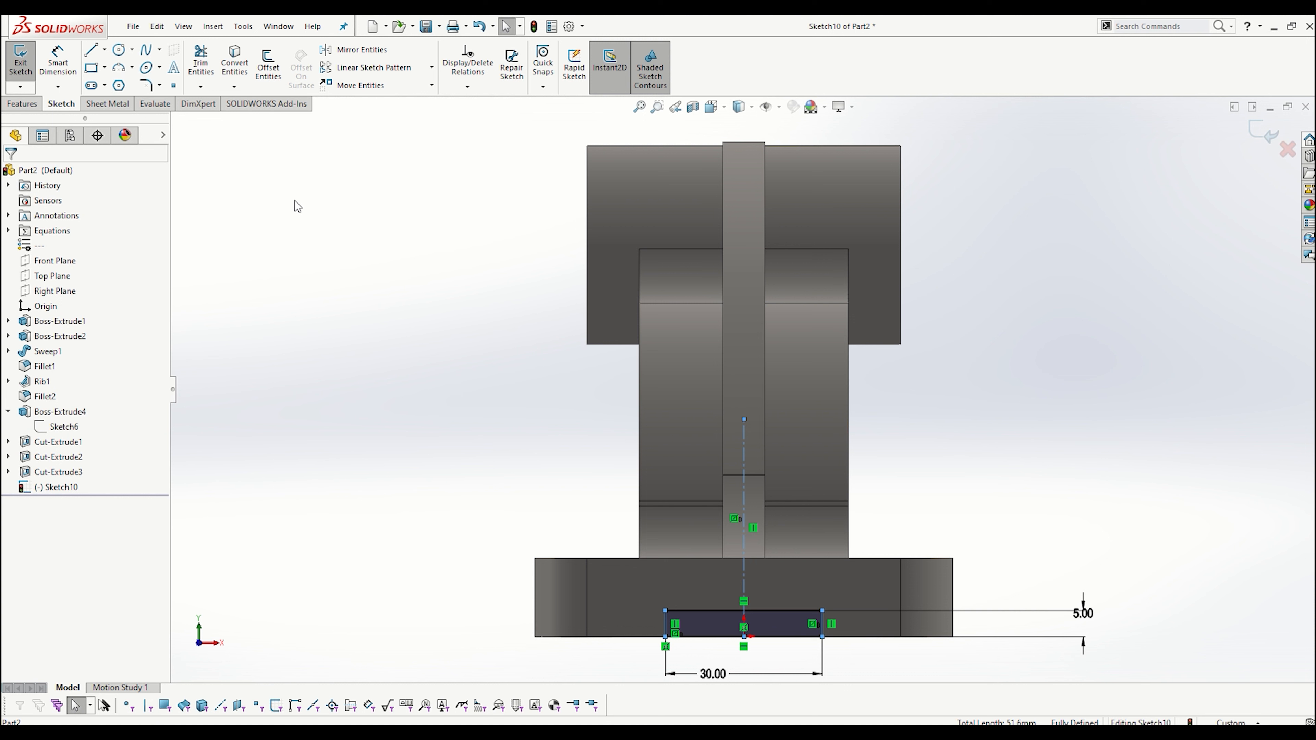
- Extrude-cut the groove profile through the base plate with the Up To Next end condition
click(22, 103)
click(221, 76)
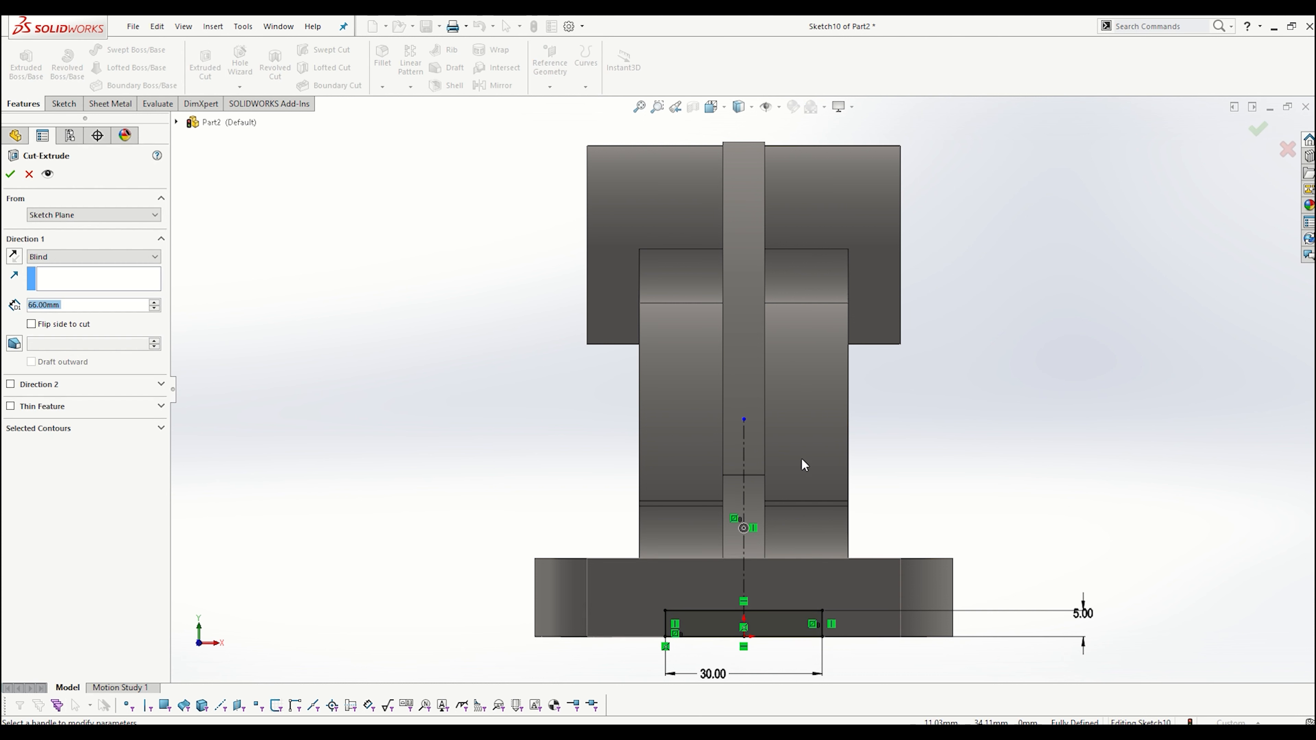
click(137, 258)
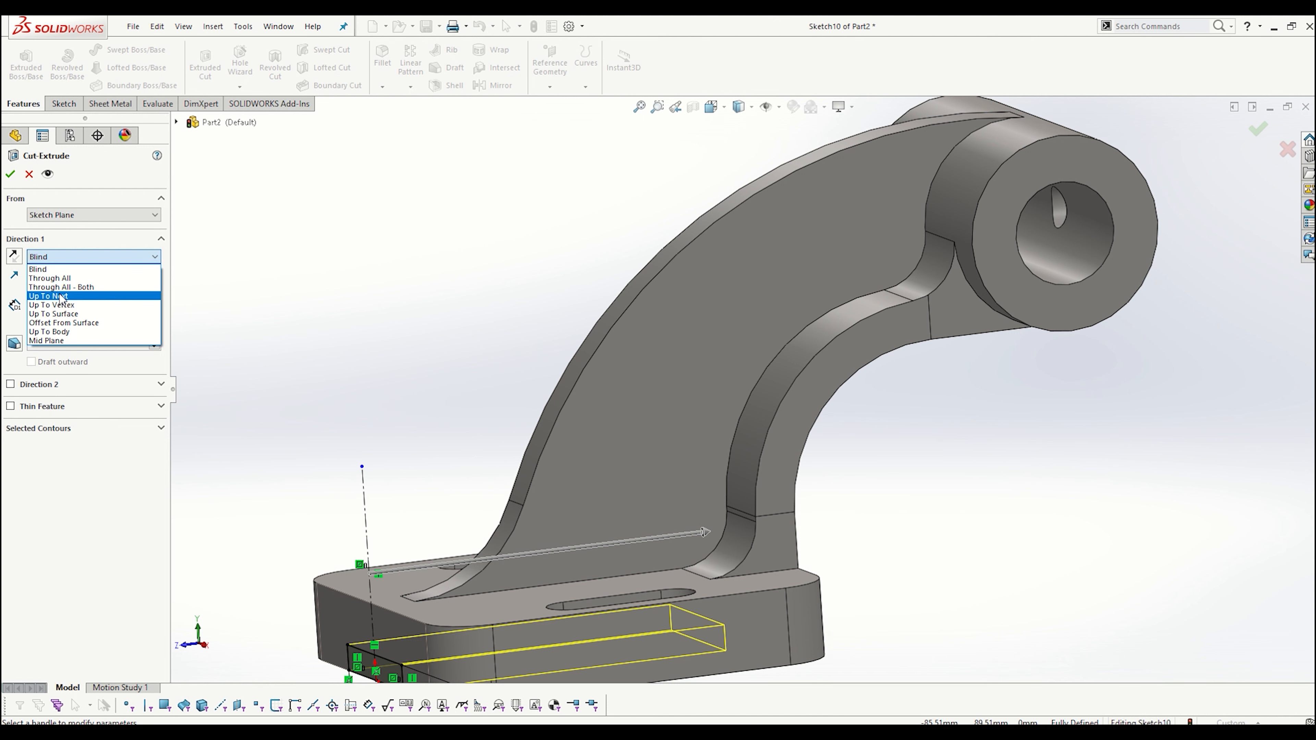
click(62, 296)
click(10, 175)
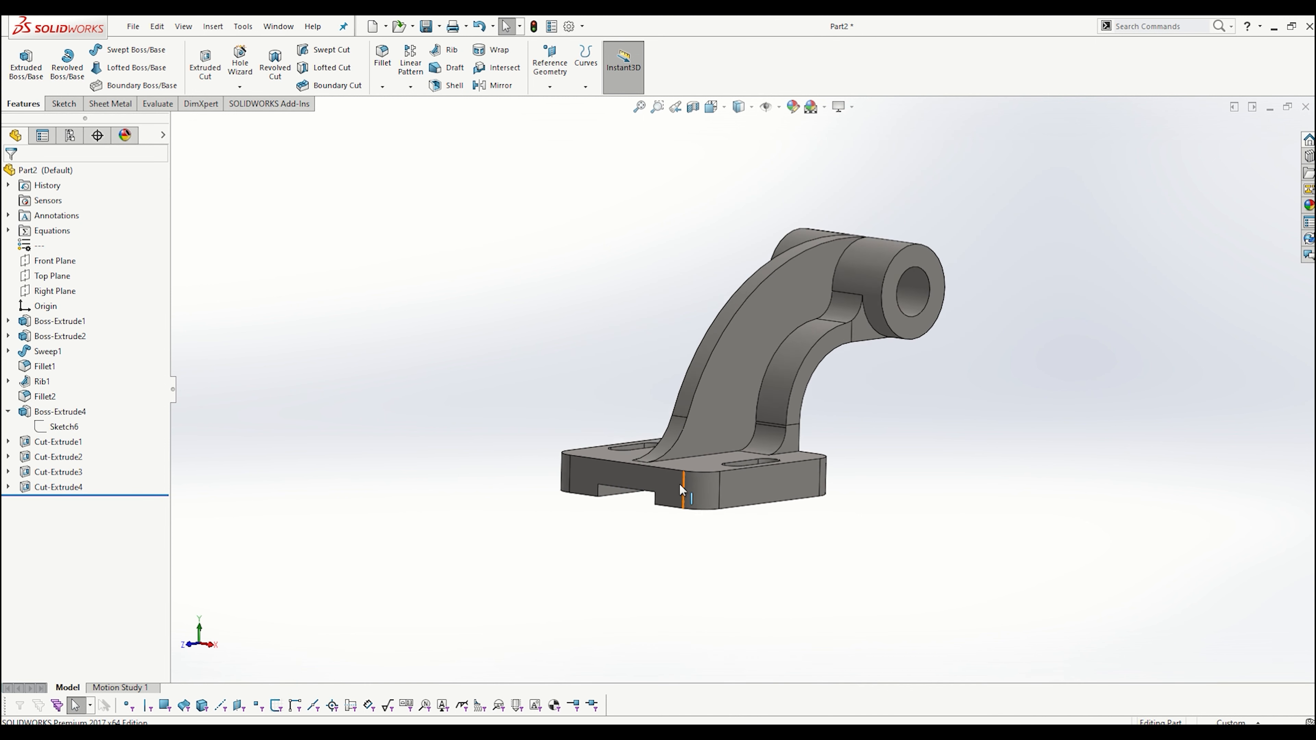
mouse_move(682, 476)
middle_down()
mouse_move(632, 426)
mouse_move(673, 500)
middle_up()
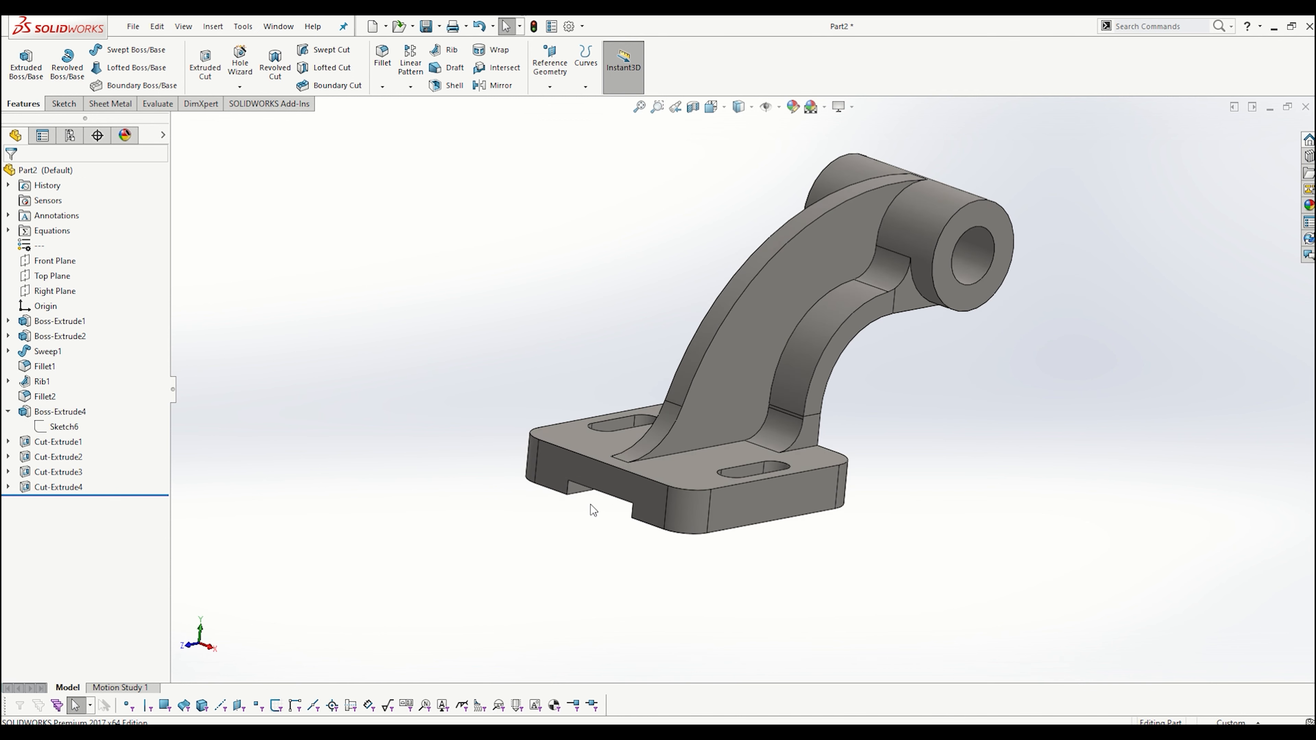
- Start a 5 mm fillet on the groove's two long inner edges, checking the reference drawing in Photos
scroll(590, 503, down, 6)
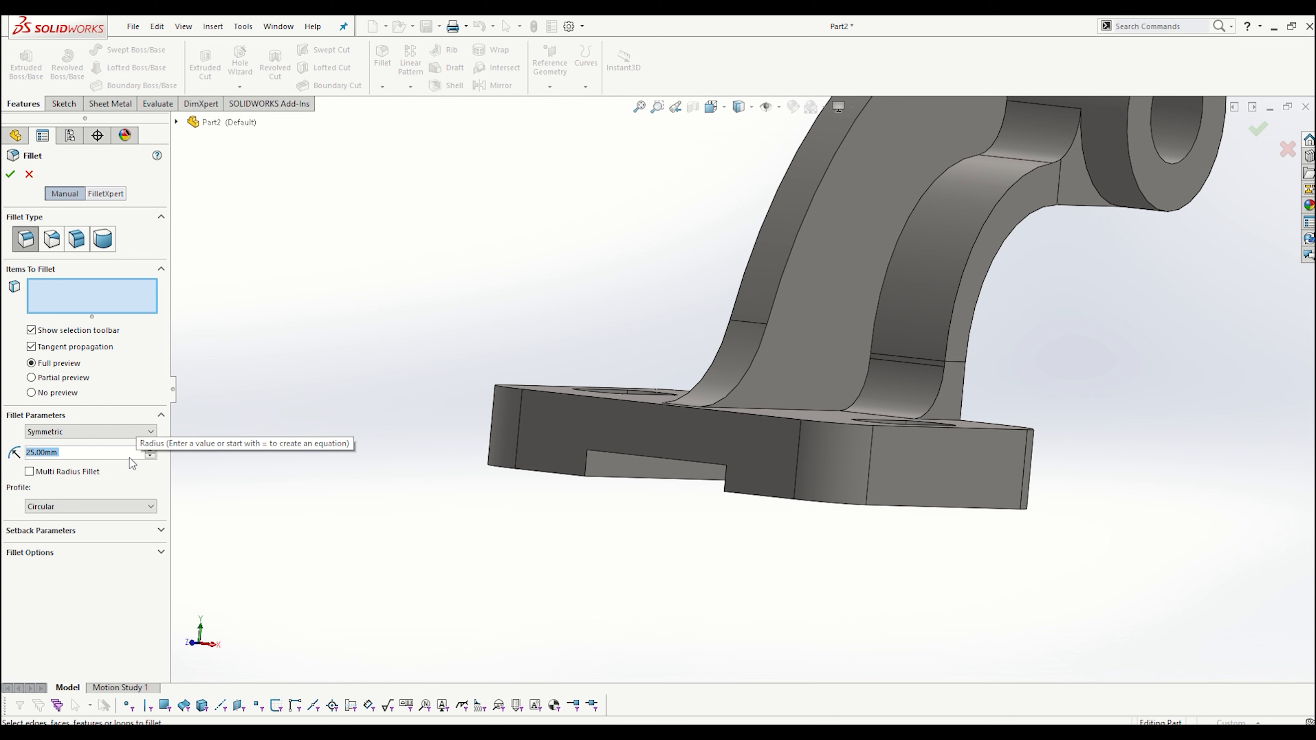
text(5)
key(Return)
middle_drag(560, 431, 601, 570)
click(630, 380)
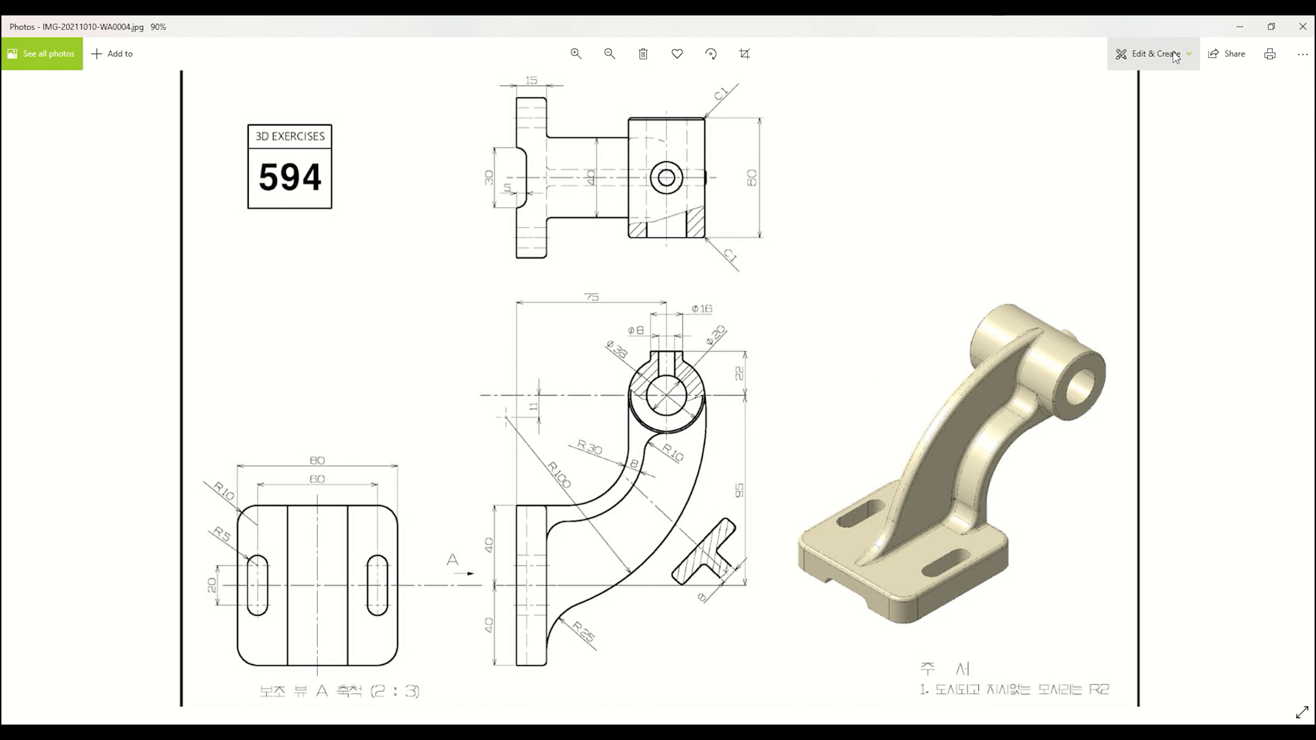
click(1239, 26)
middle_drag(881, 405, 934, 428)
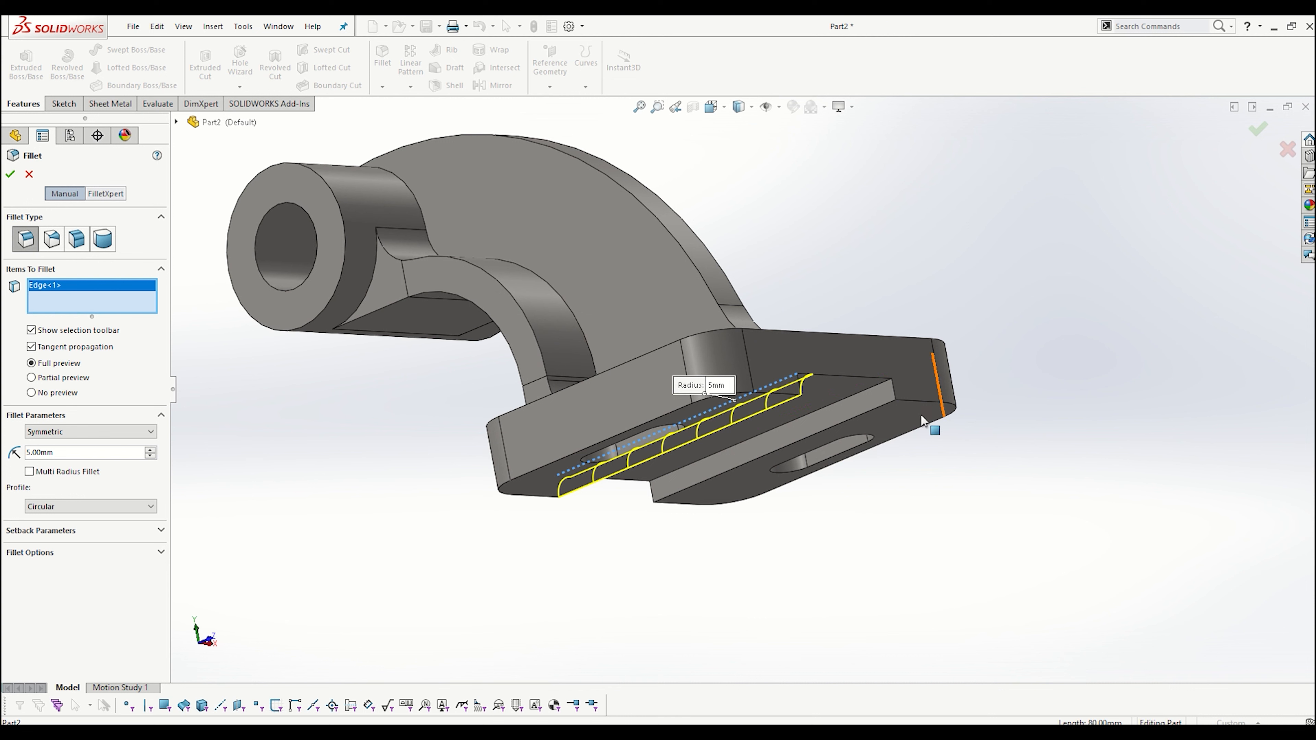
click(847, 400)
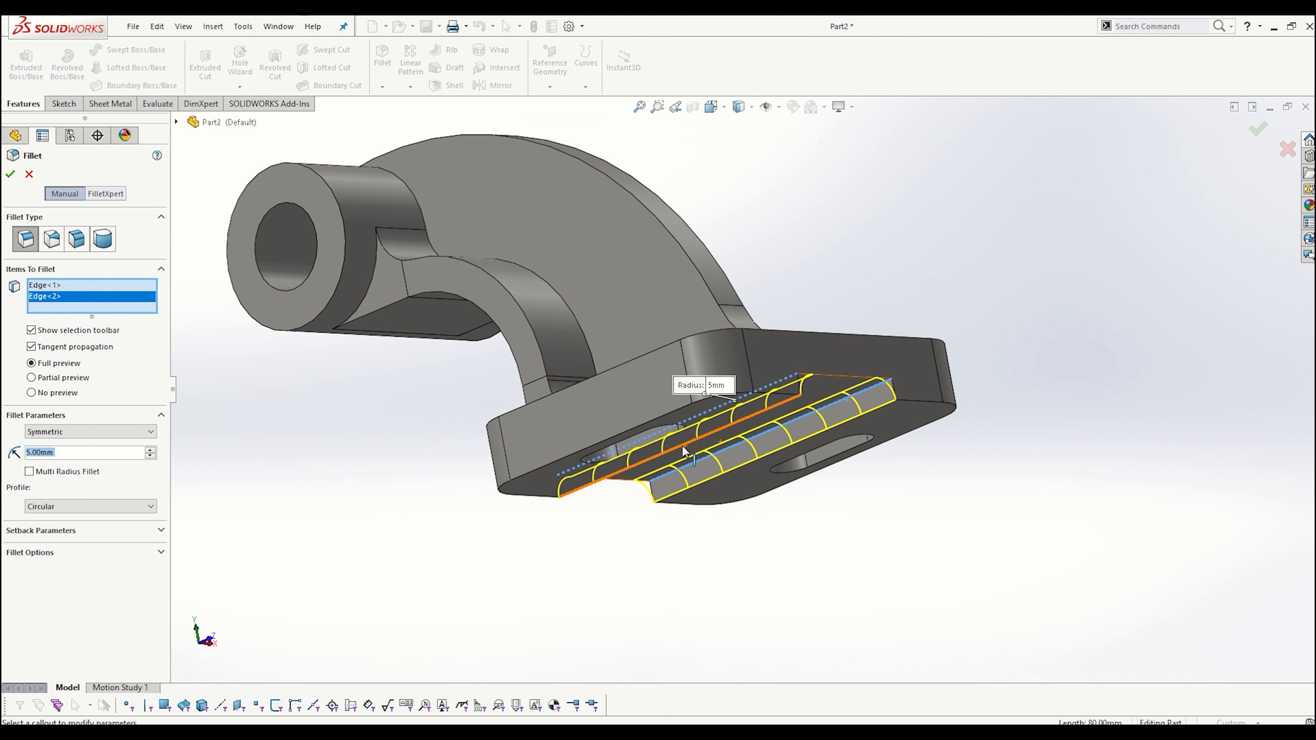
middle_drag(682, 444, 628, 481)
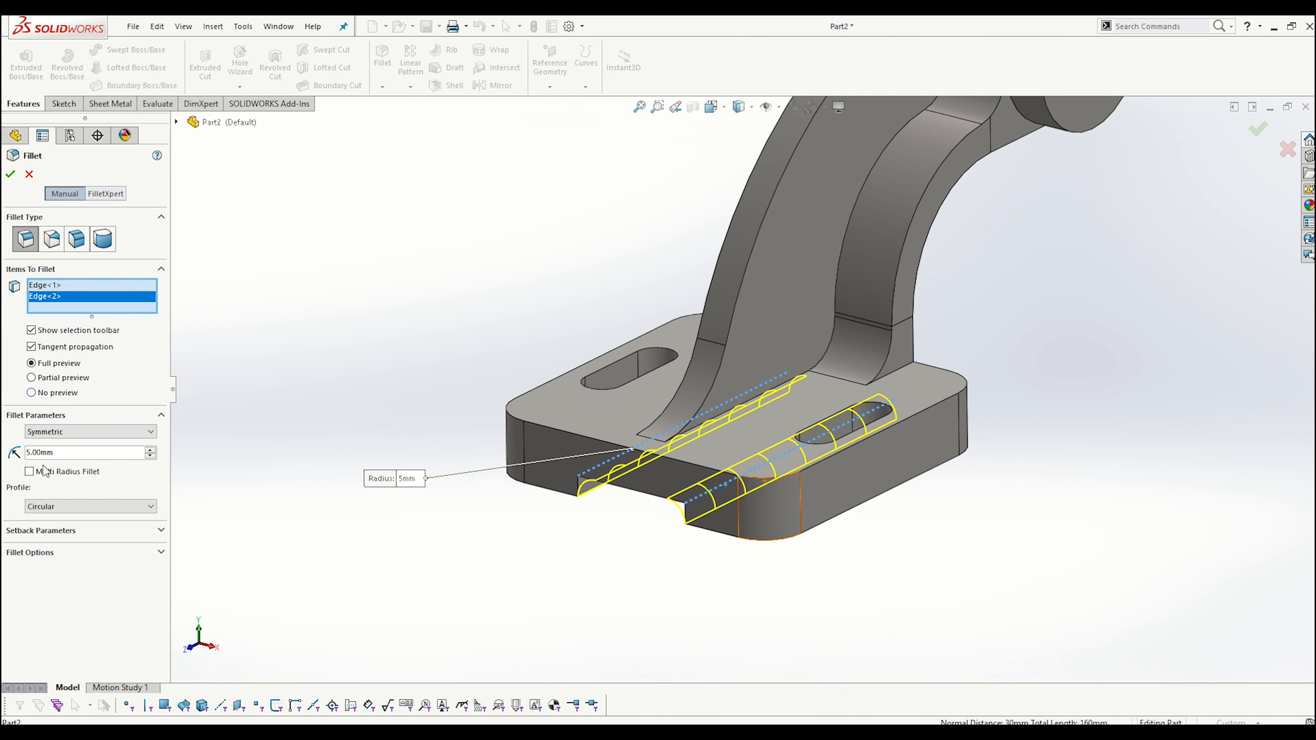
- Enable Multi Radius Fillet and add both curved outer rib edges and the outer circular edges at both ends of the cylindrical boss
click(54, 474)
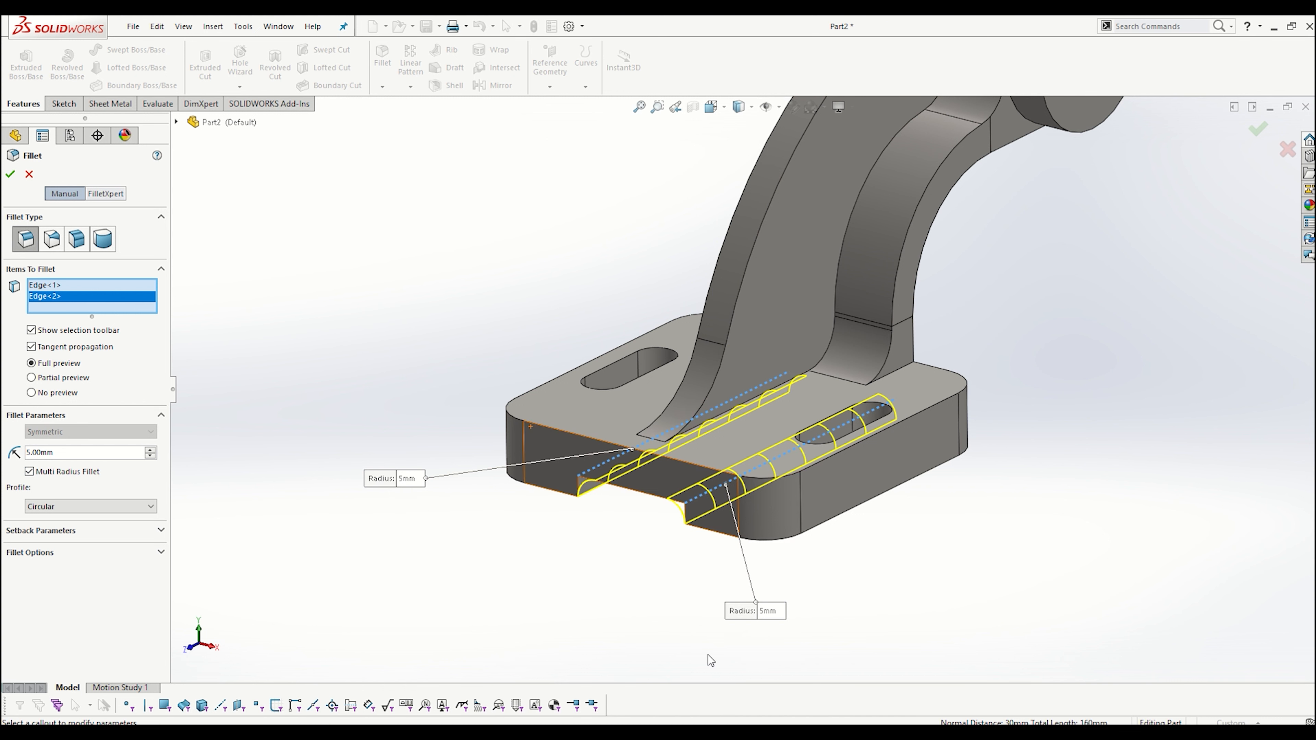
click(726, 363)
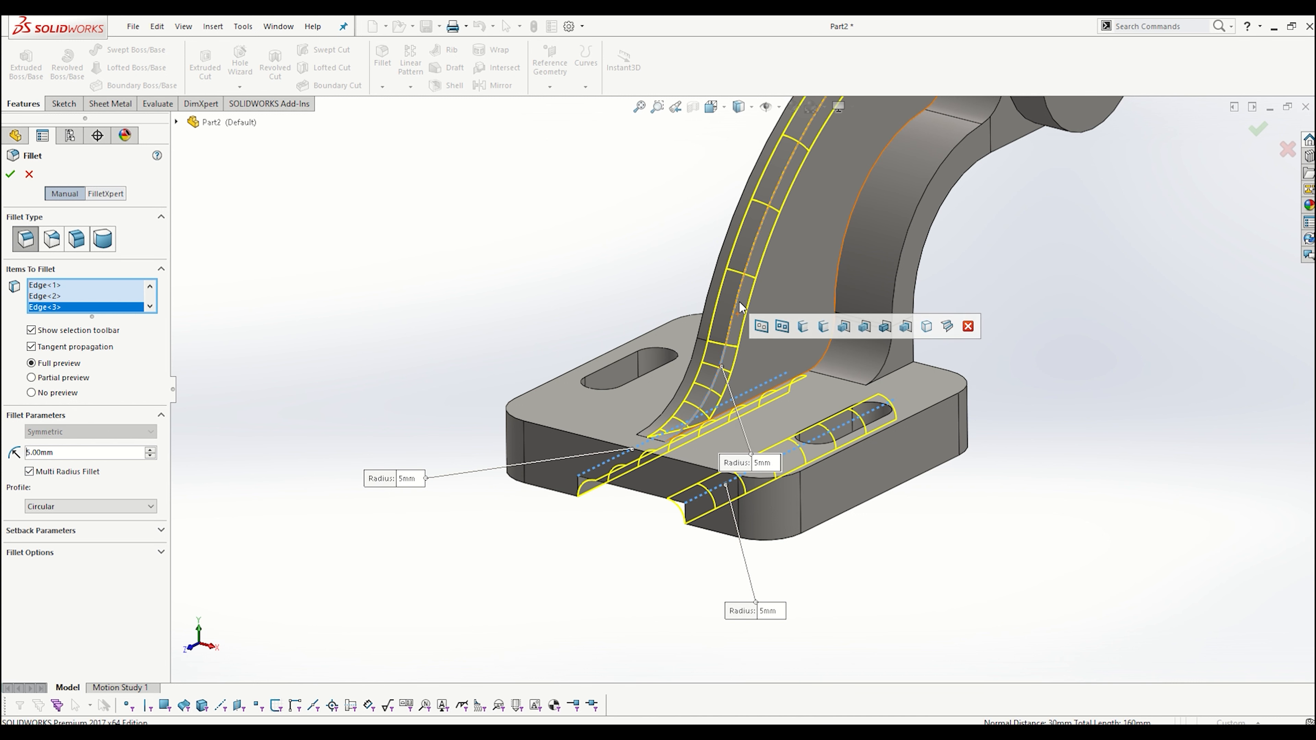
middle_drag(748, 288, 854, 164)
click(714, 270)
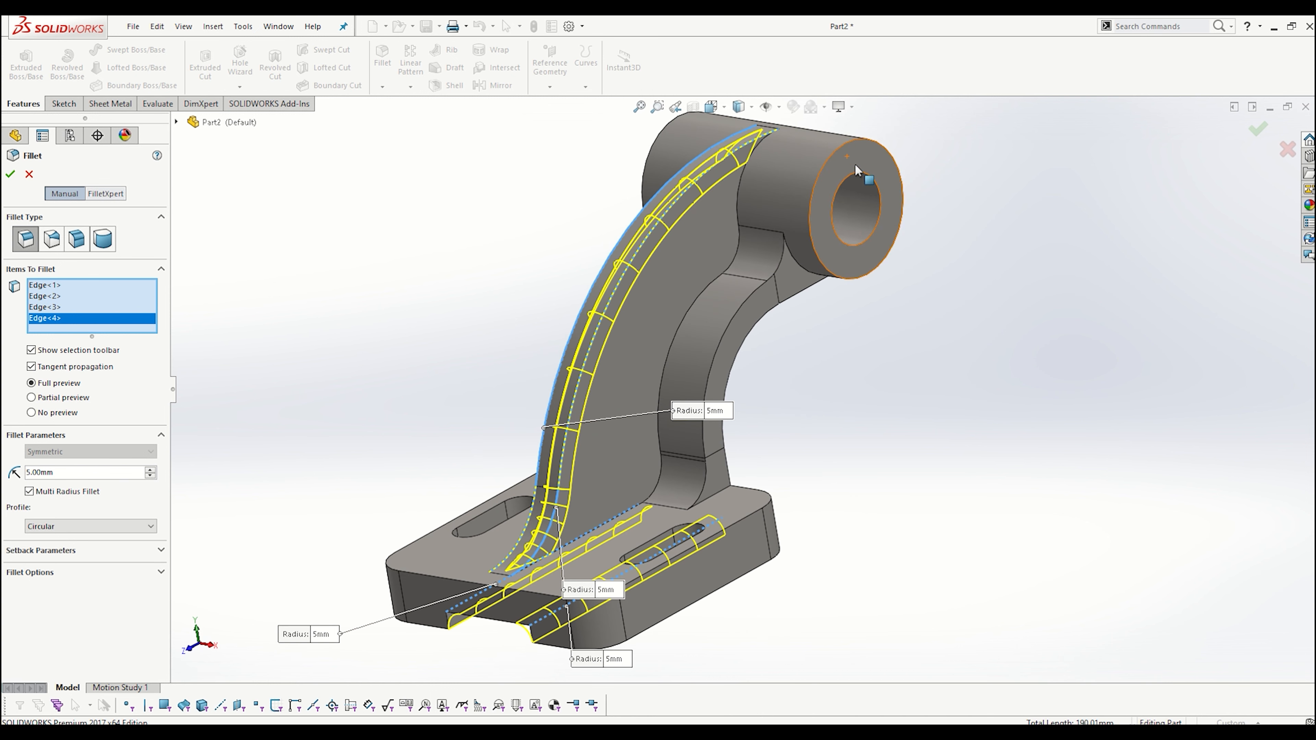
click(825, 174)
middle_drag(775, 195, 572, 158)
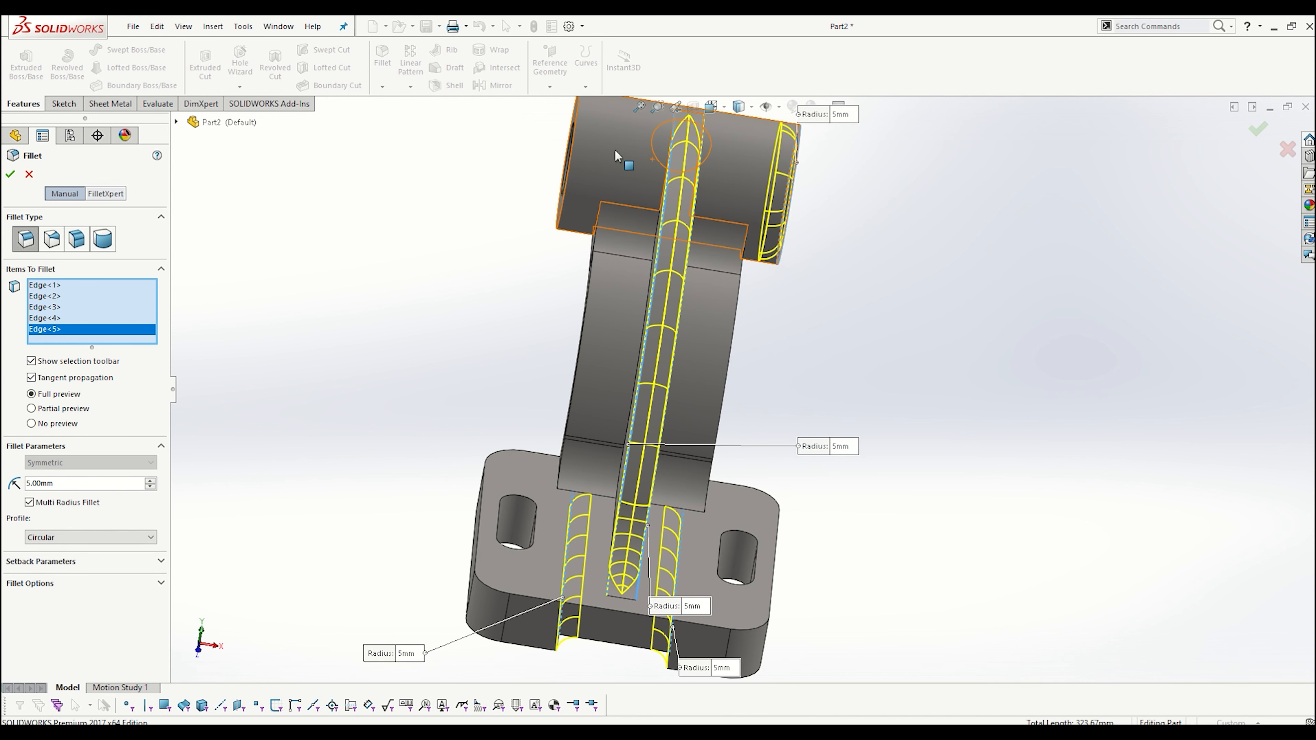
click(570, 159)
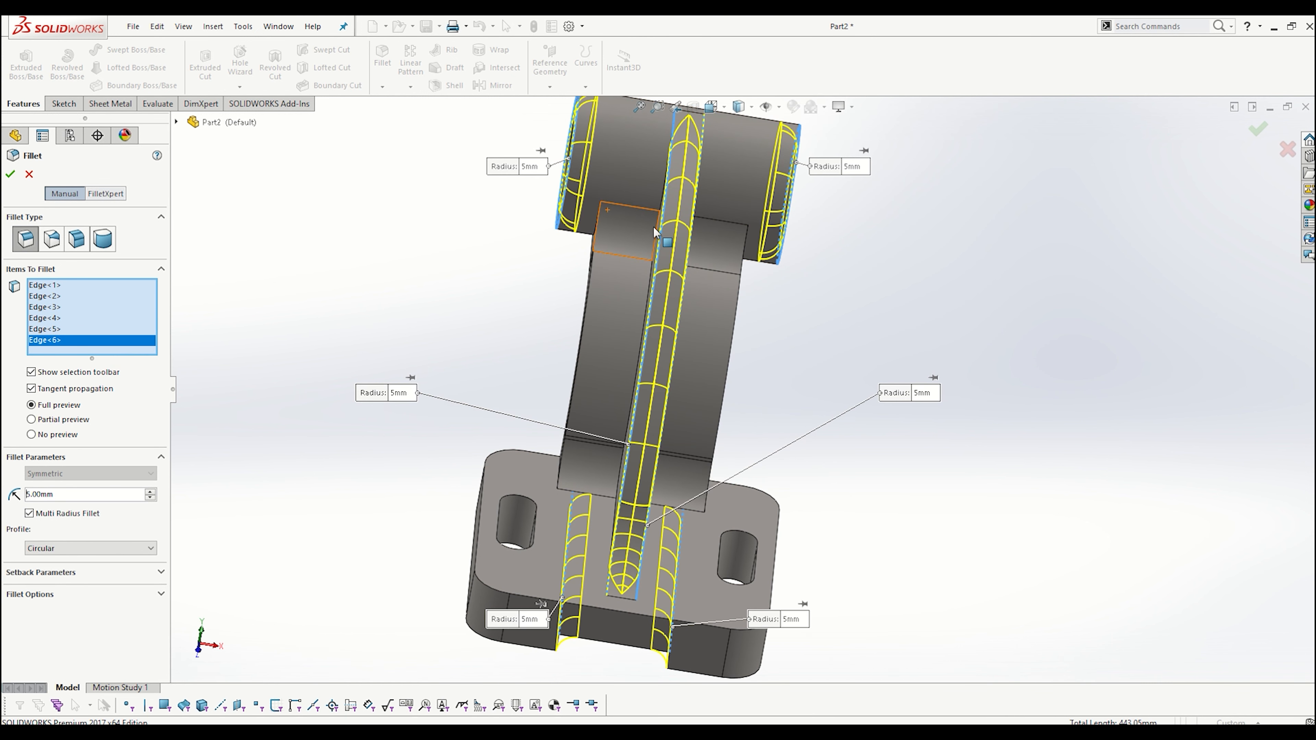
middle_drag(772, 249, 730, 238)
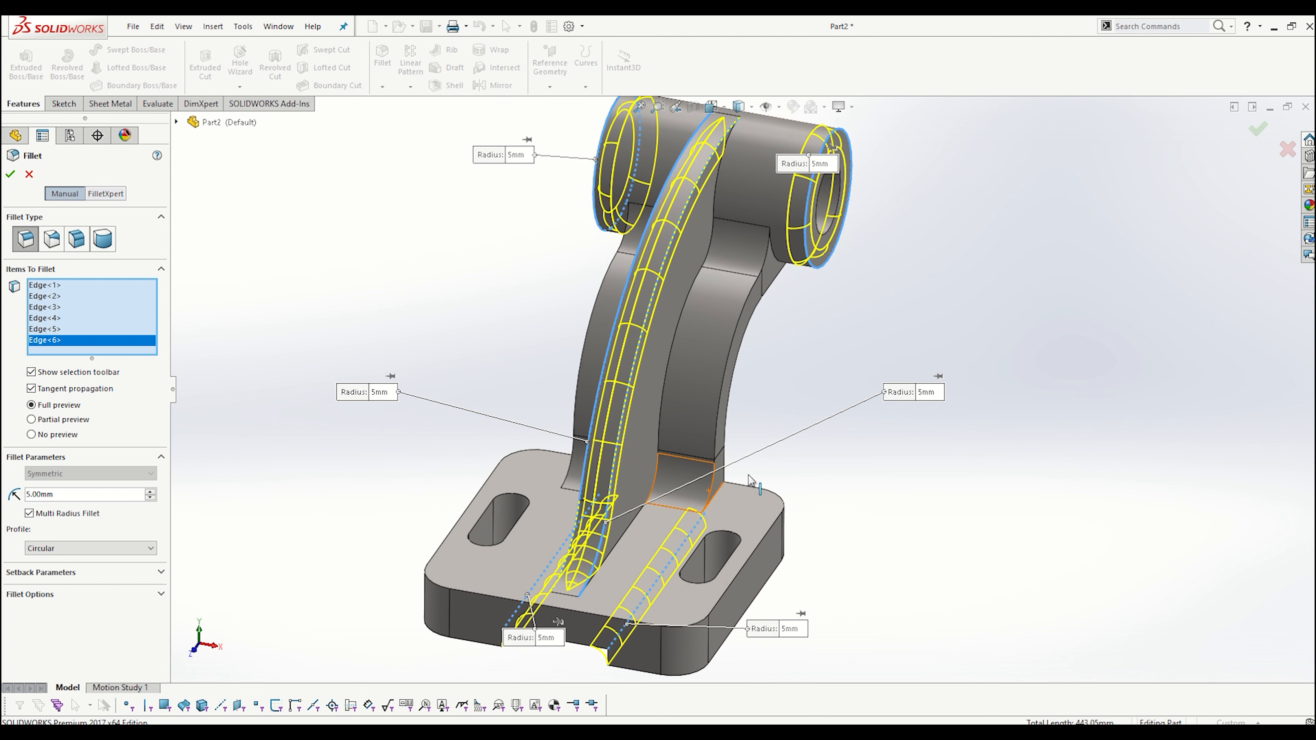
- Set the fillet radius of both outer rib edges to 3 mm
click(928, 392)
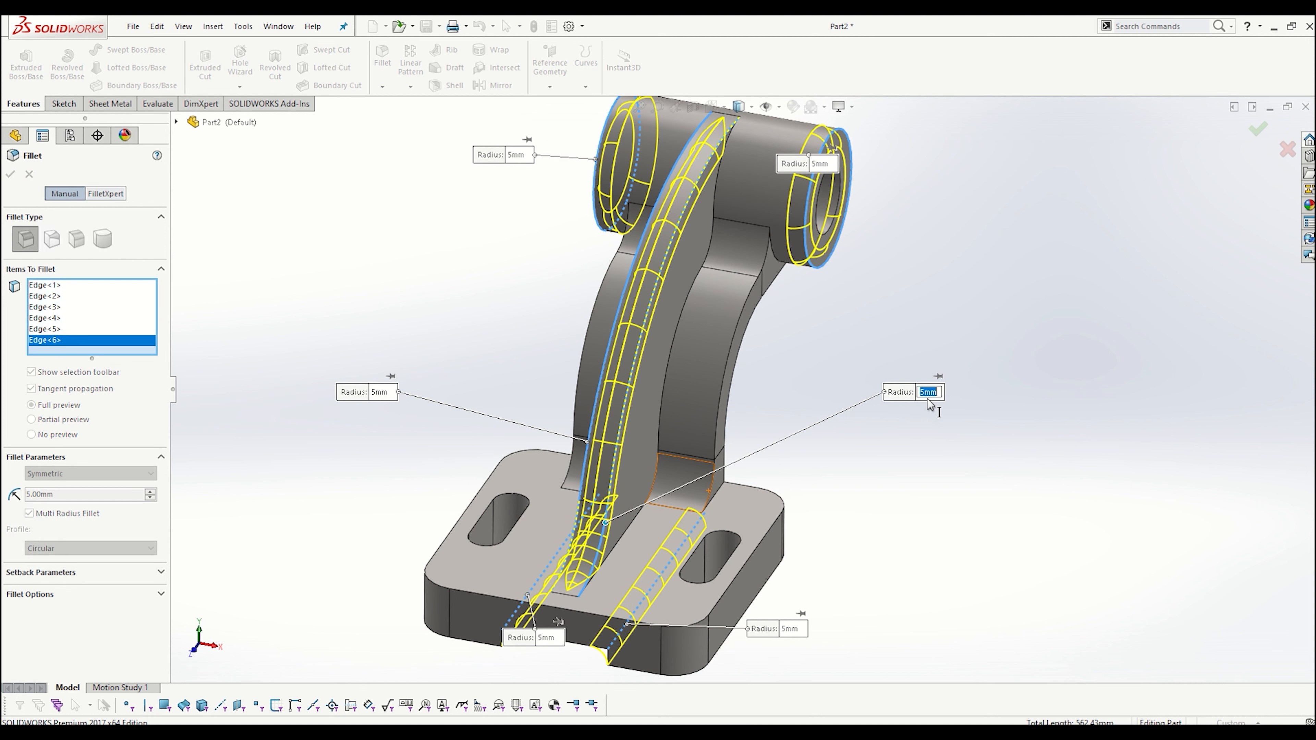
text(3)
click(382, 392)
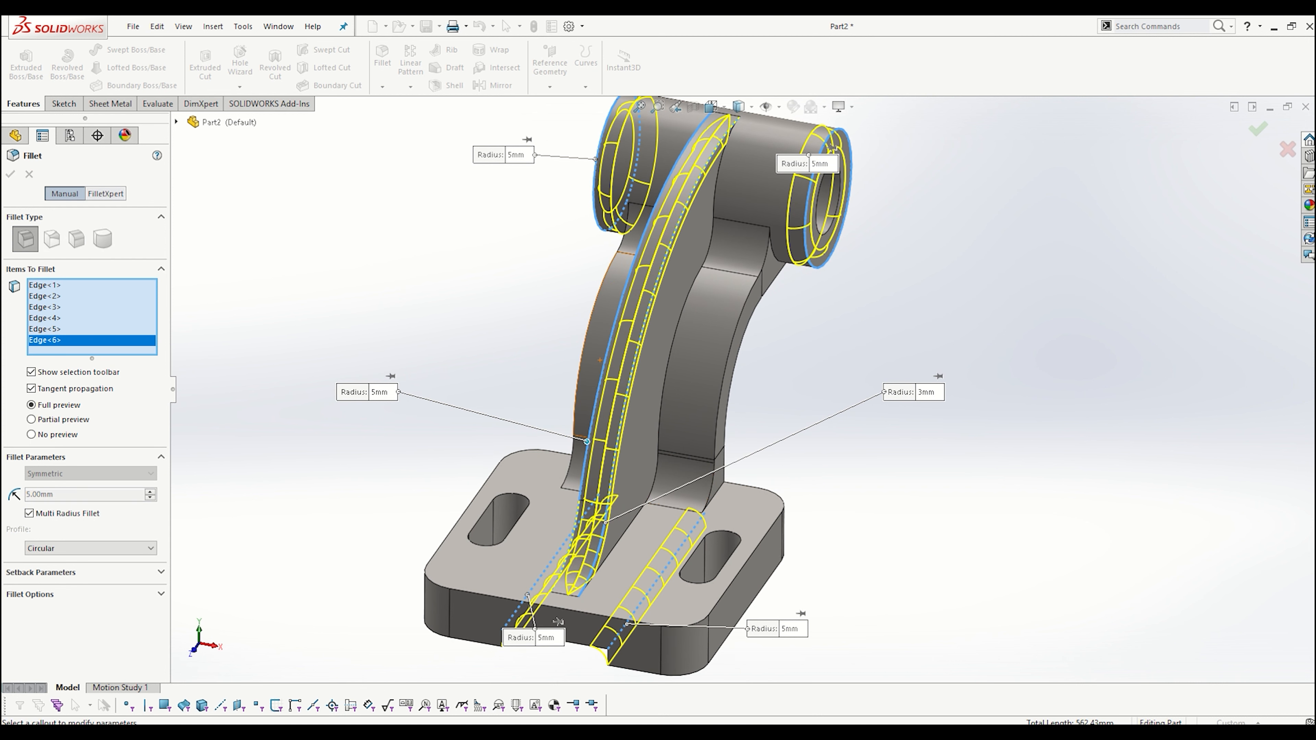
text(3)
key(Return)
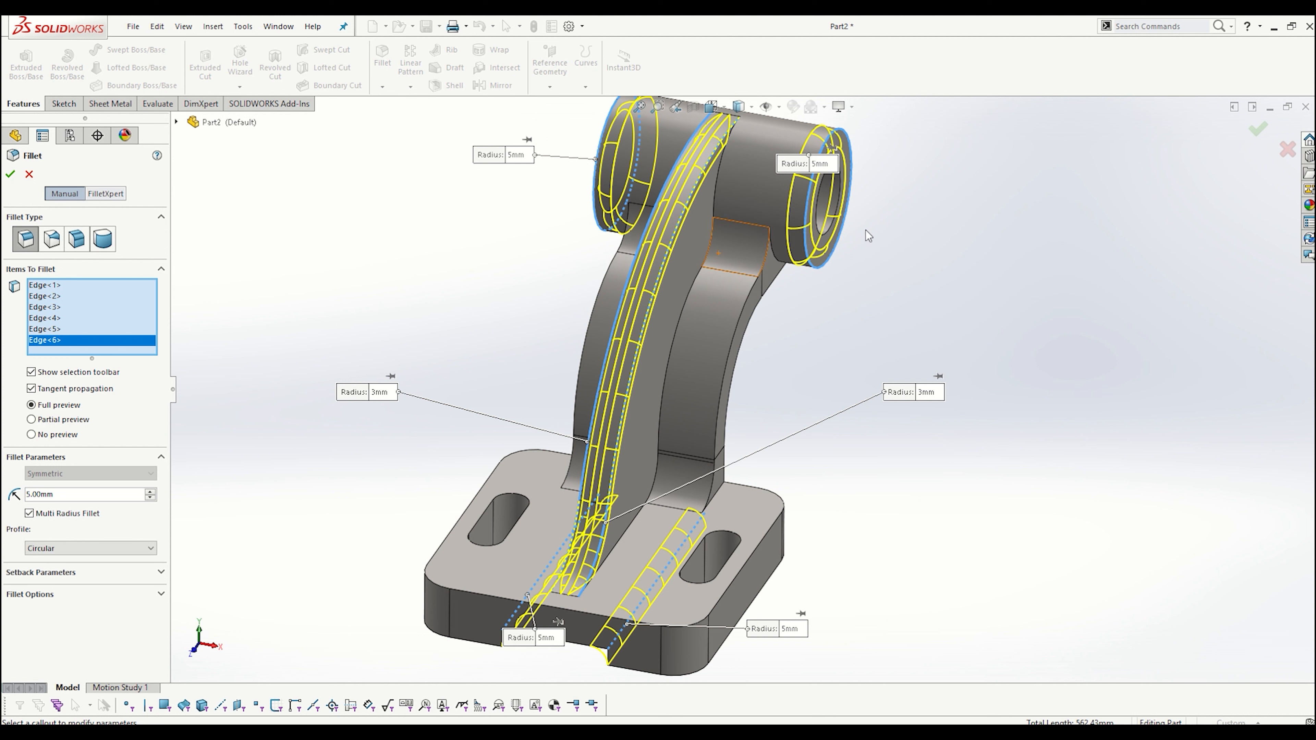
- Set the fillet radius of both outer rib edges to 2 mm
click(928, 393)
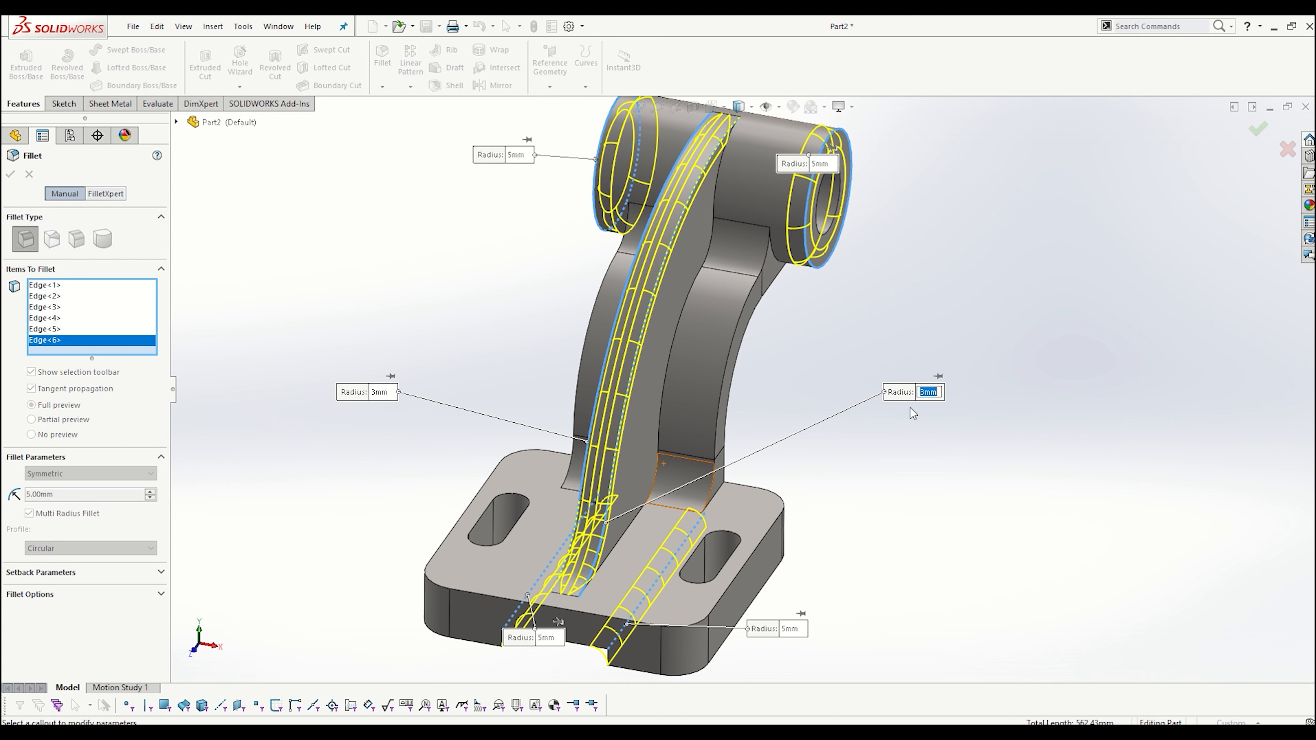
text(2)
click(381, 392)
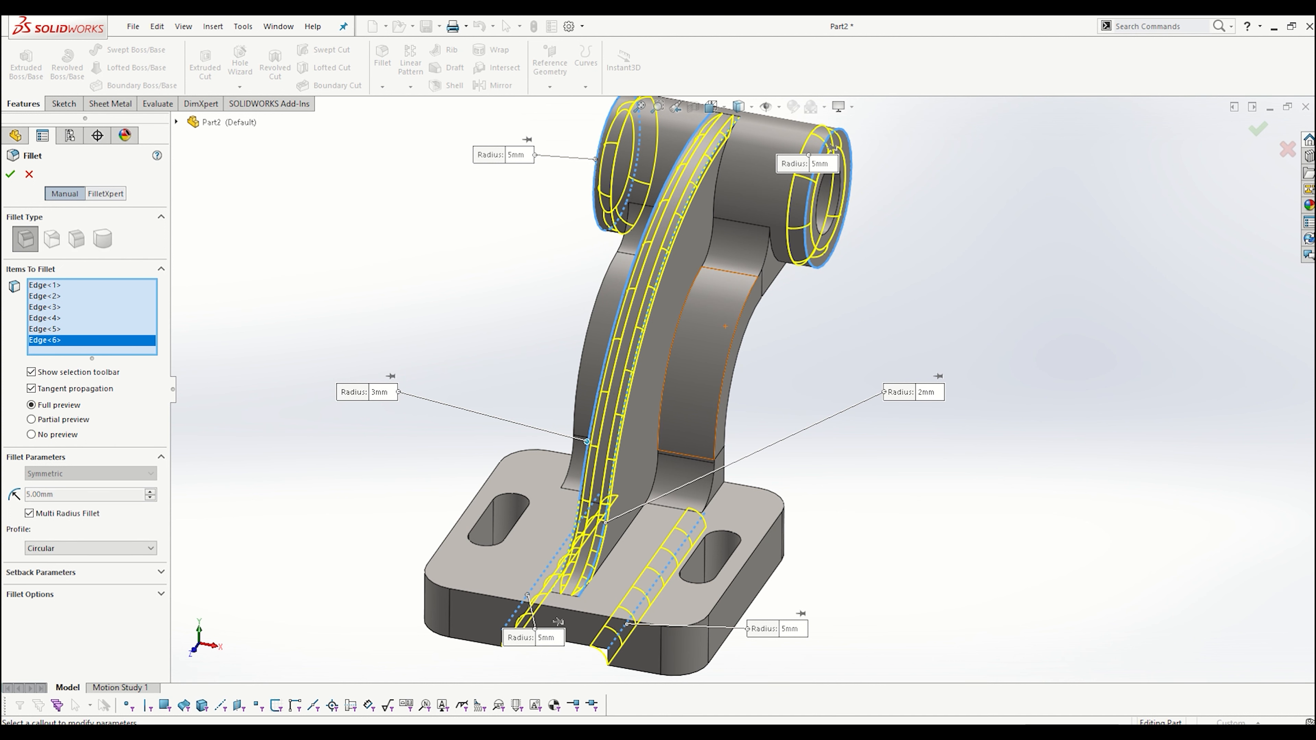
text(2)
key(Return)
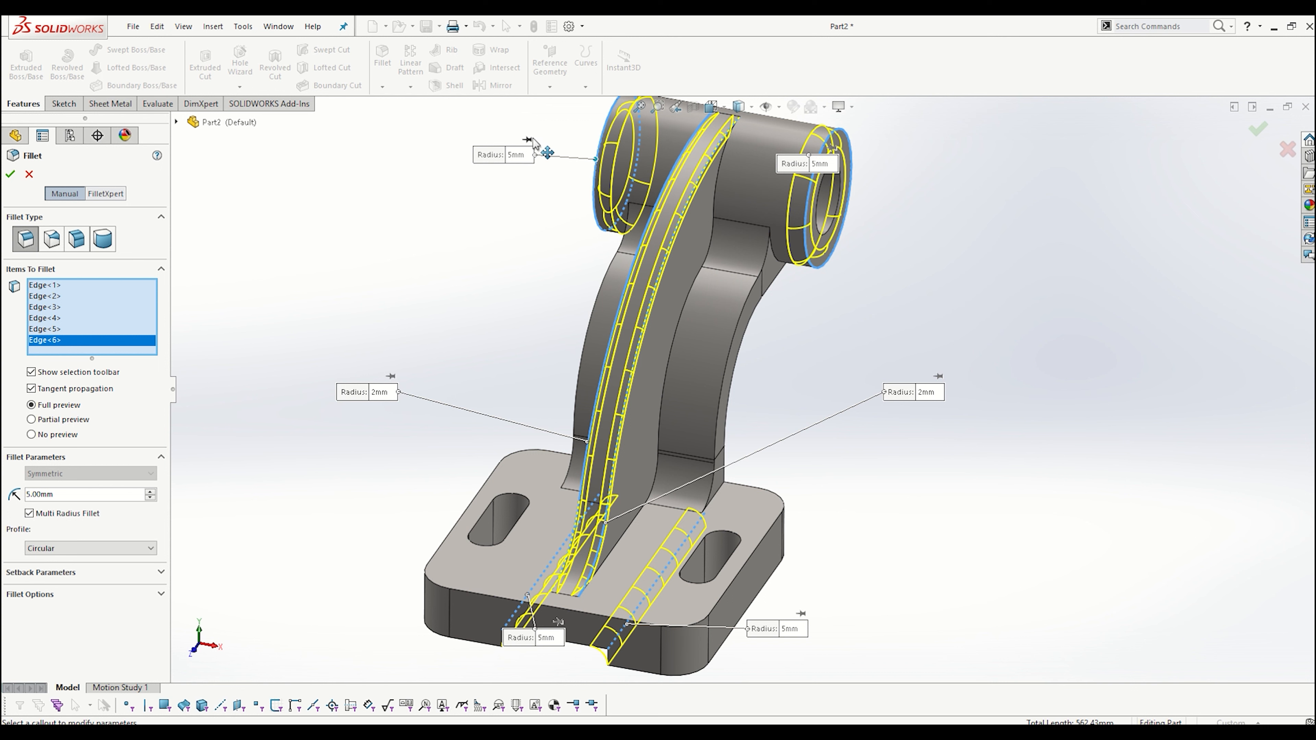
- Set the fillet radius of both boss end edges to 2 mm and apply the fillet
click(821, 164)
text(2)
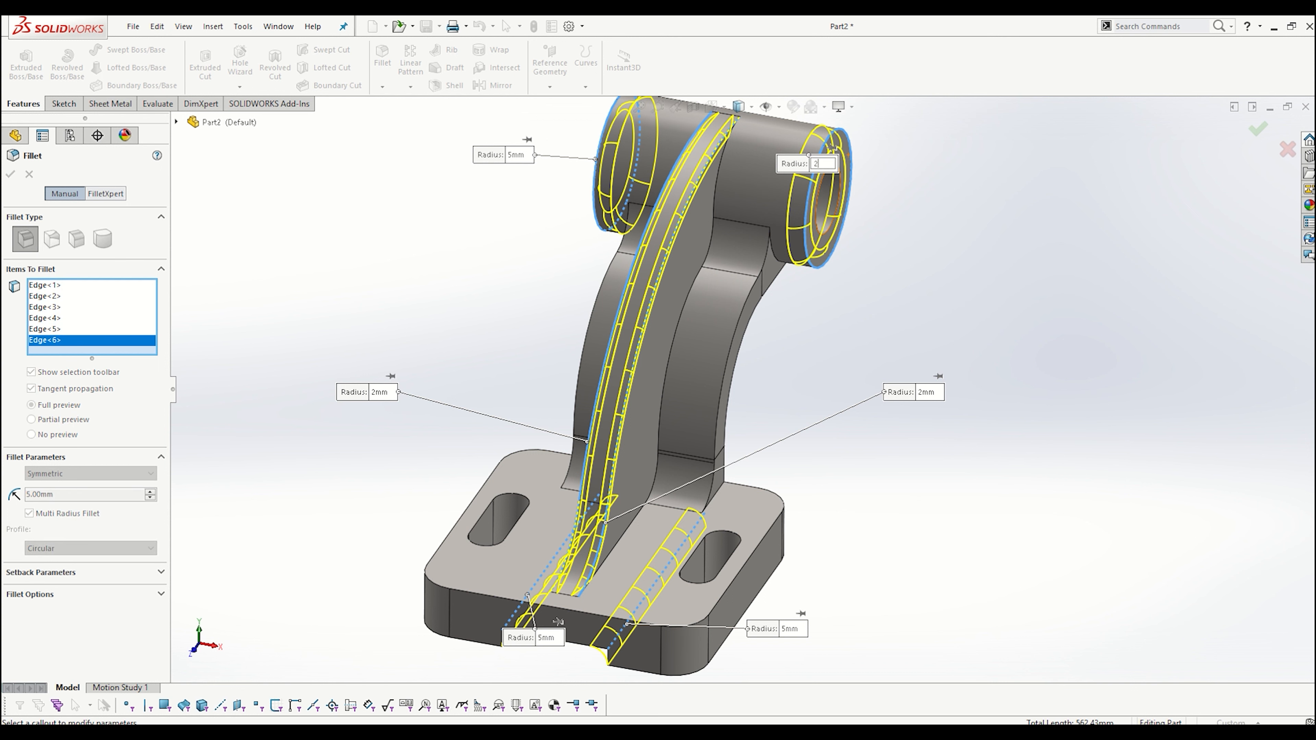
key(Return)
click(516, 155)
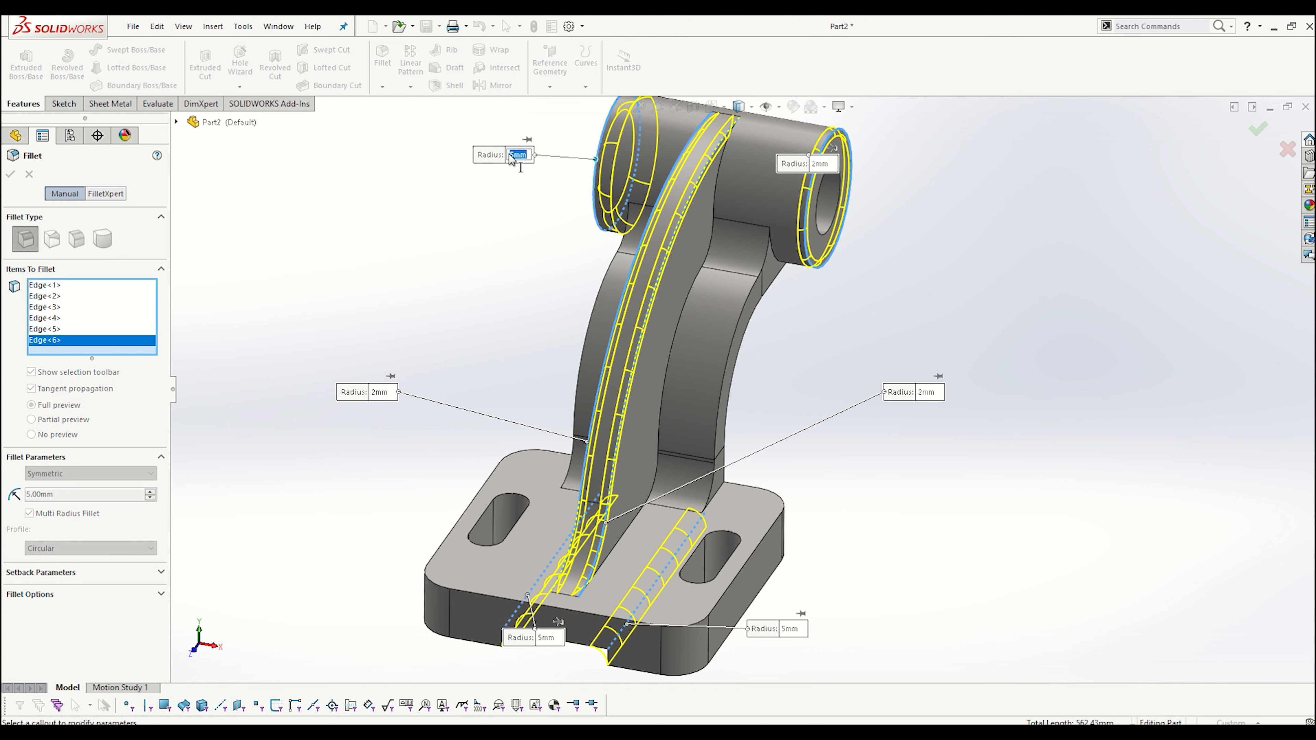
text(2)
key(Return)
middle_drag(675, 398, 673, 430)
middle_drag(694, 373, 493, 401)
click(10, 174)
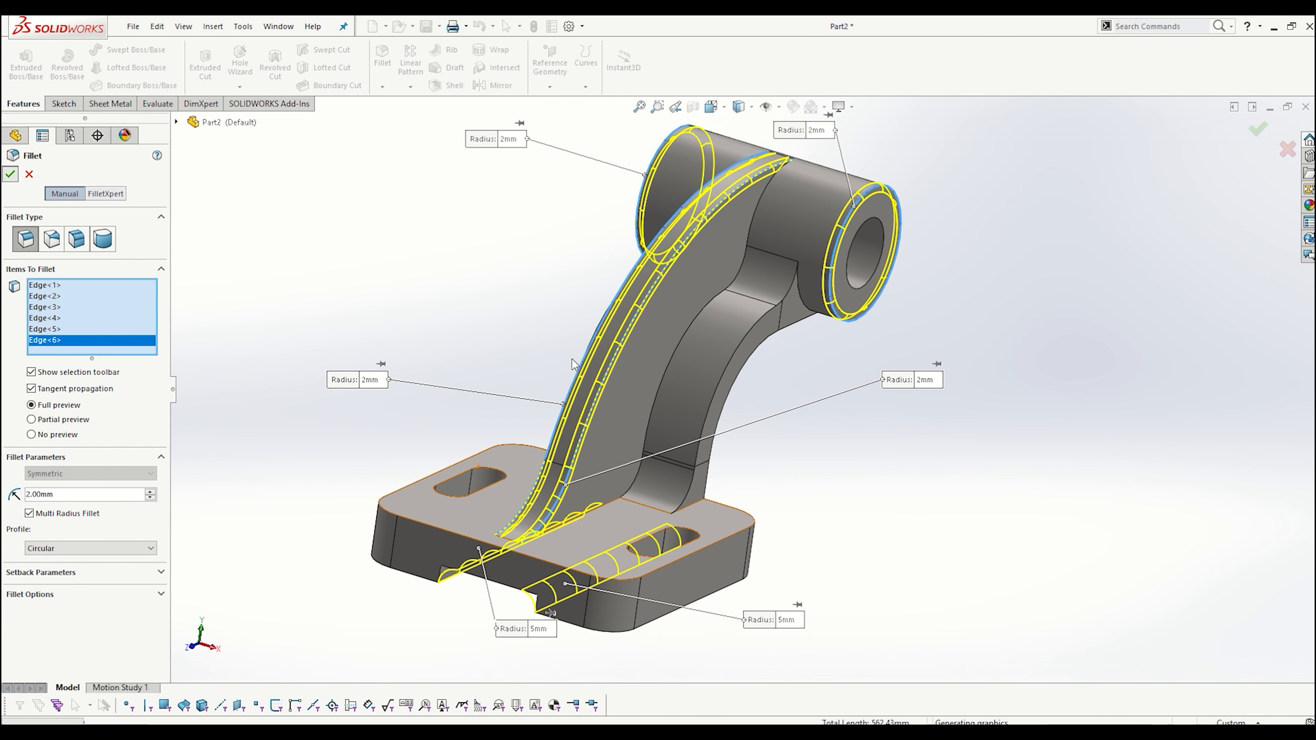
- Reopen the last fillet and add the arm's outer edge and the rib-to-arm junction edge on both sides of the rib
mouse_move(492, 313)
middle_down()
mouse_move(429, 291)
mouse_move(496, 273)
mouse_move(515, 318)
middle_up()
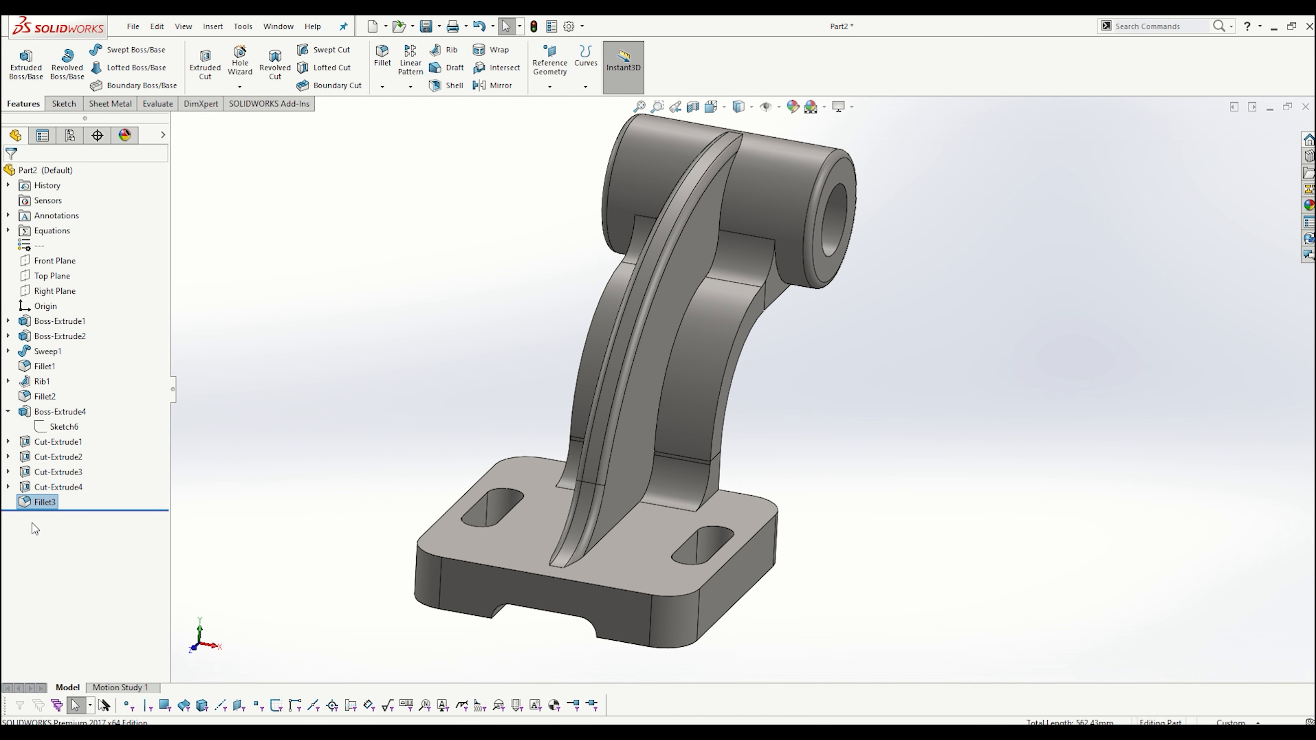
click(38, 501)
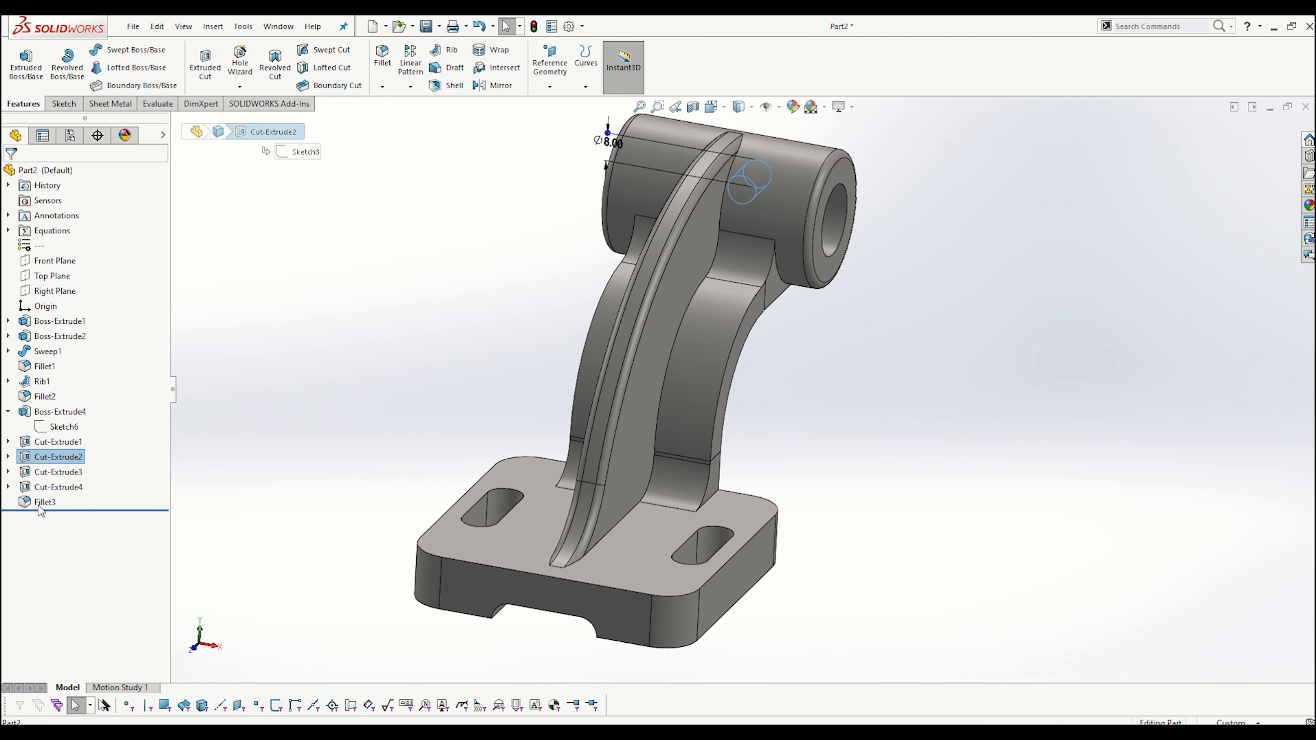
right_click(38, 503)
click(53, 411)
scroll(754, 306, down, 2)
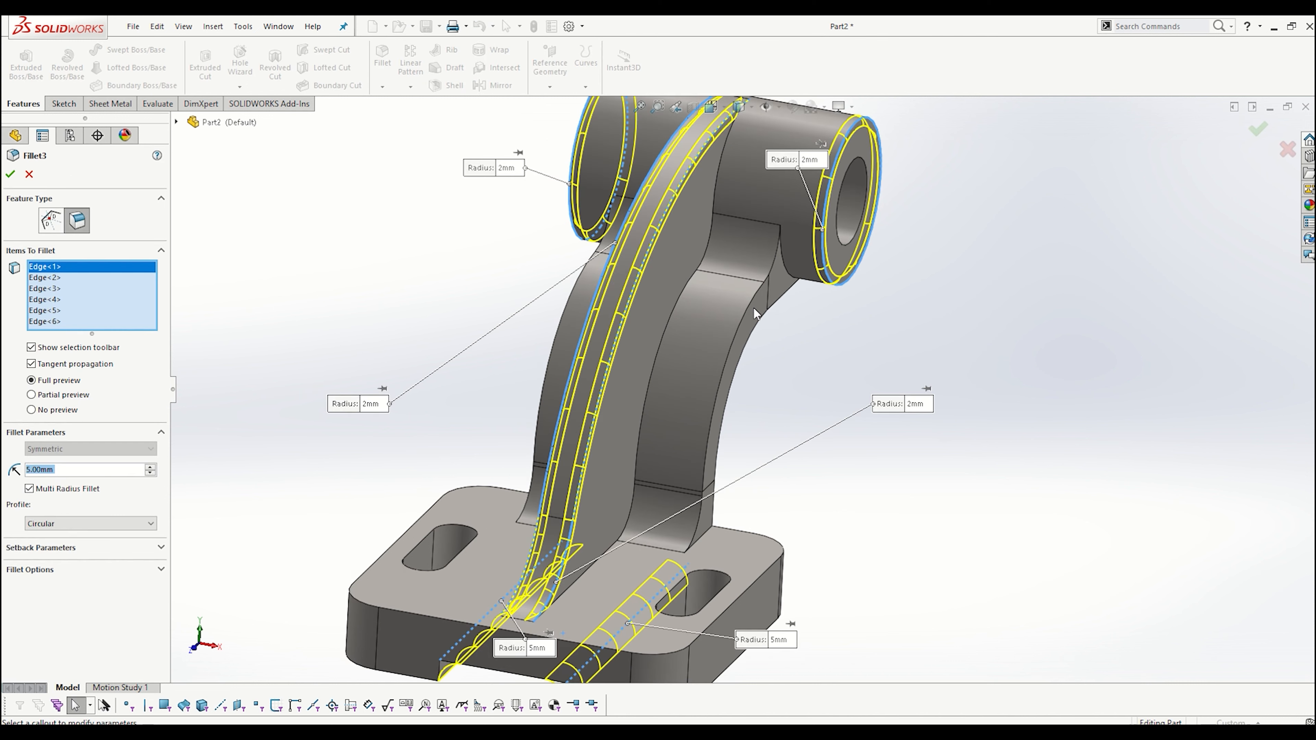
click(753, 306)
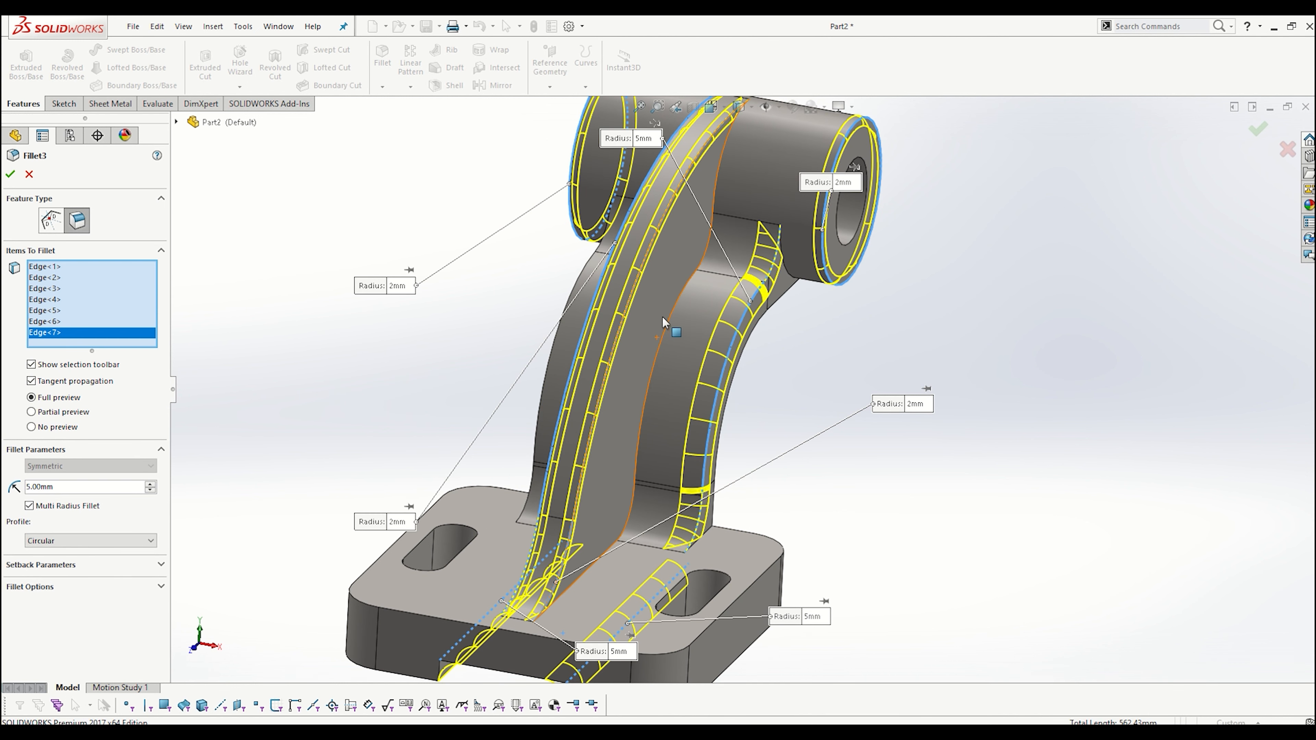
click(668, 332)
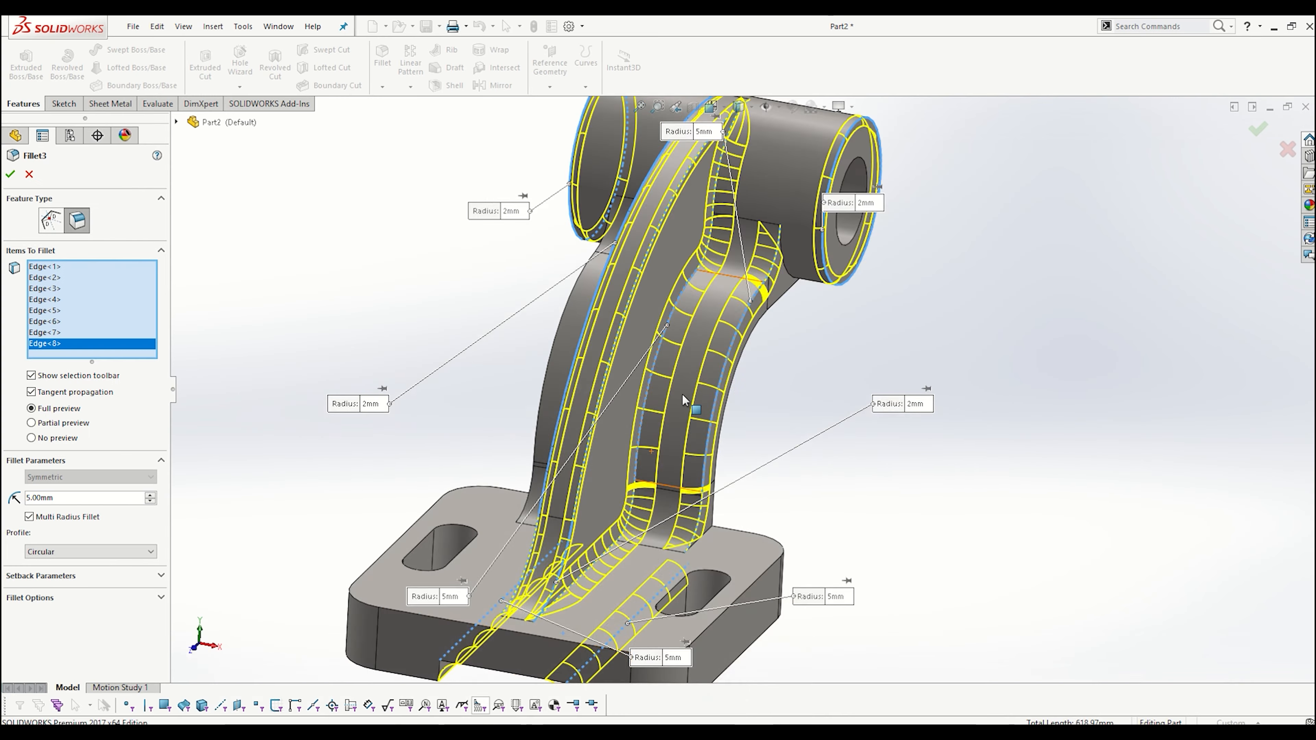
scroll(648, 397, down, 5)
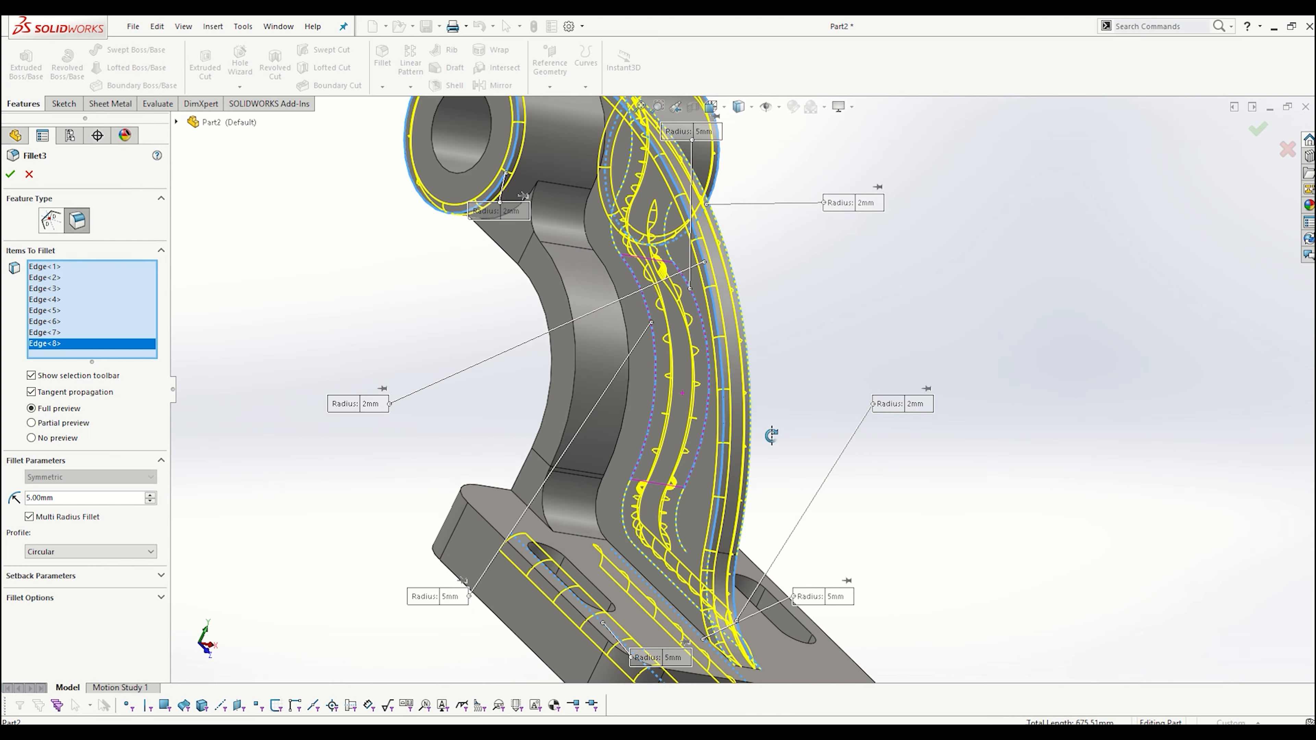
click(622, 404)
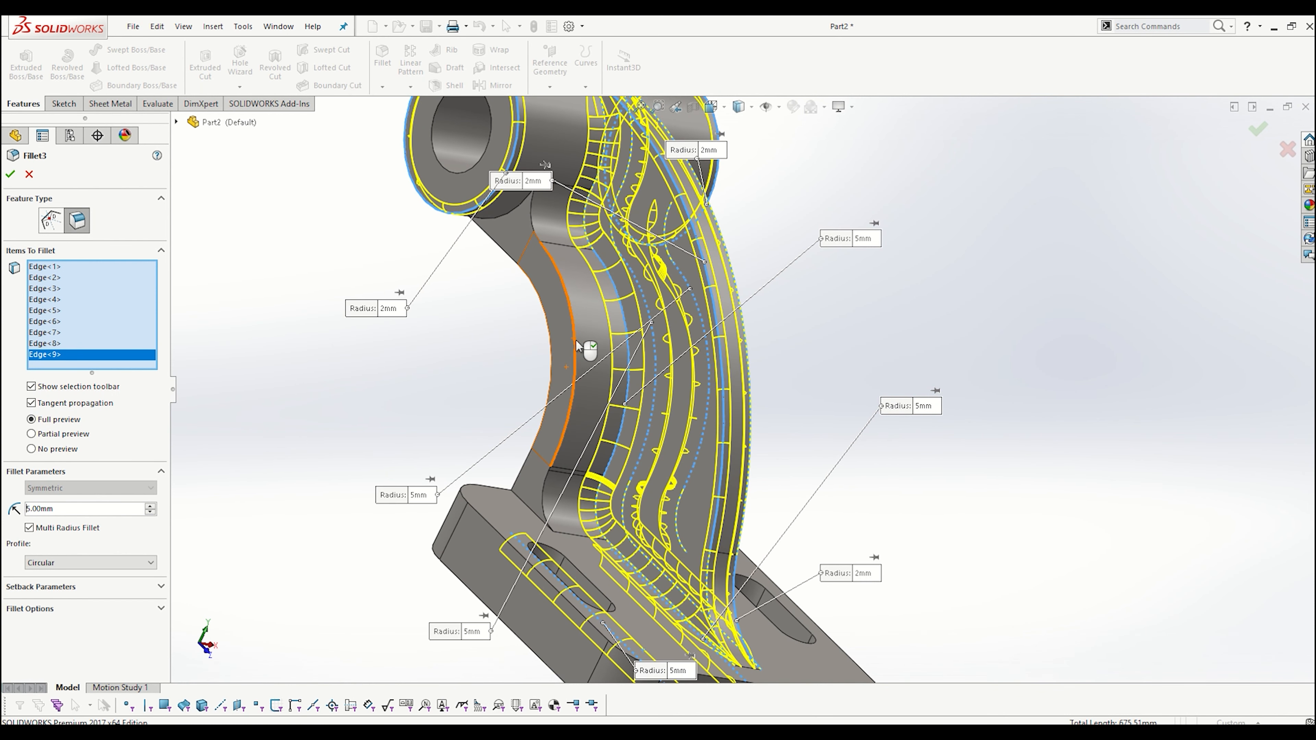
click(577, 345)
middle_drag(607, 409, 513, 381)
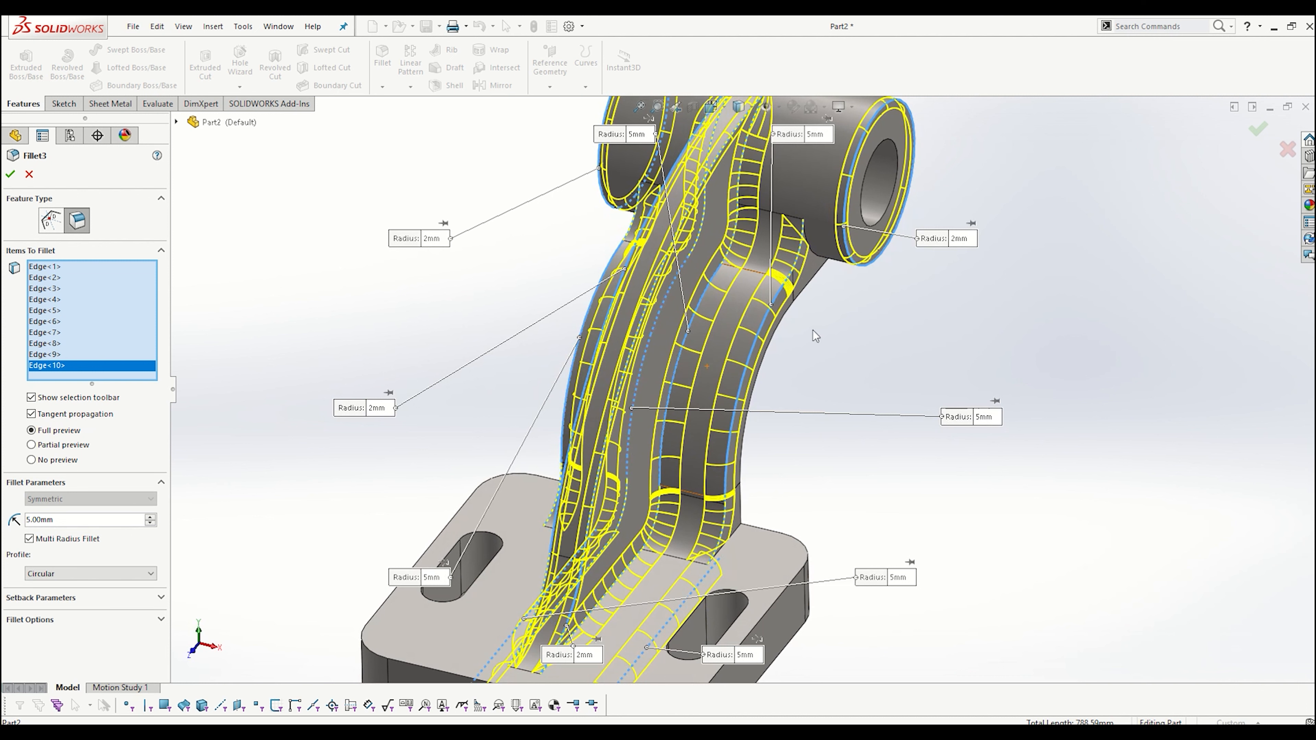
- Set the fillet radii of the arm's outer edge and the rib-to-arm junction edge on the rib's right side to 2 mm
scroll(813, 331, up, 3)
click(804, 241)
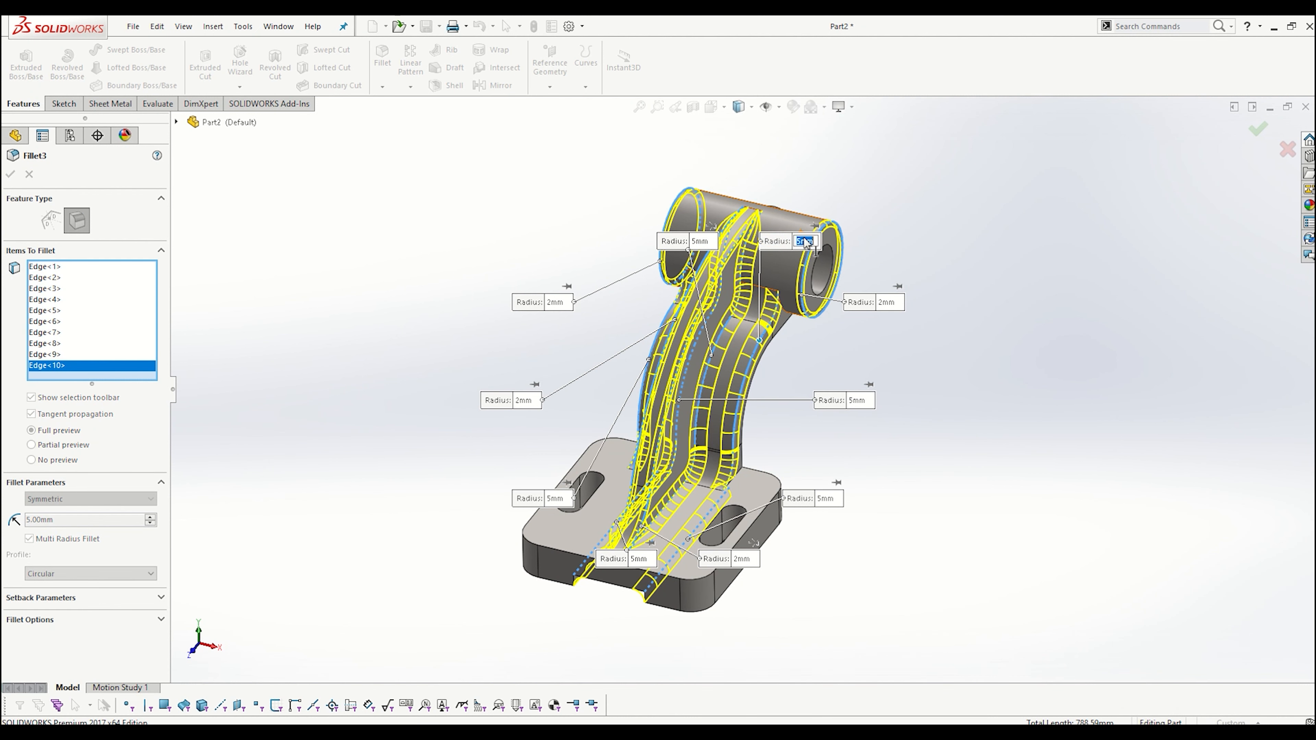
text(2)
key(Return)
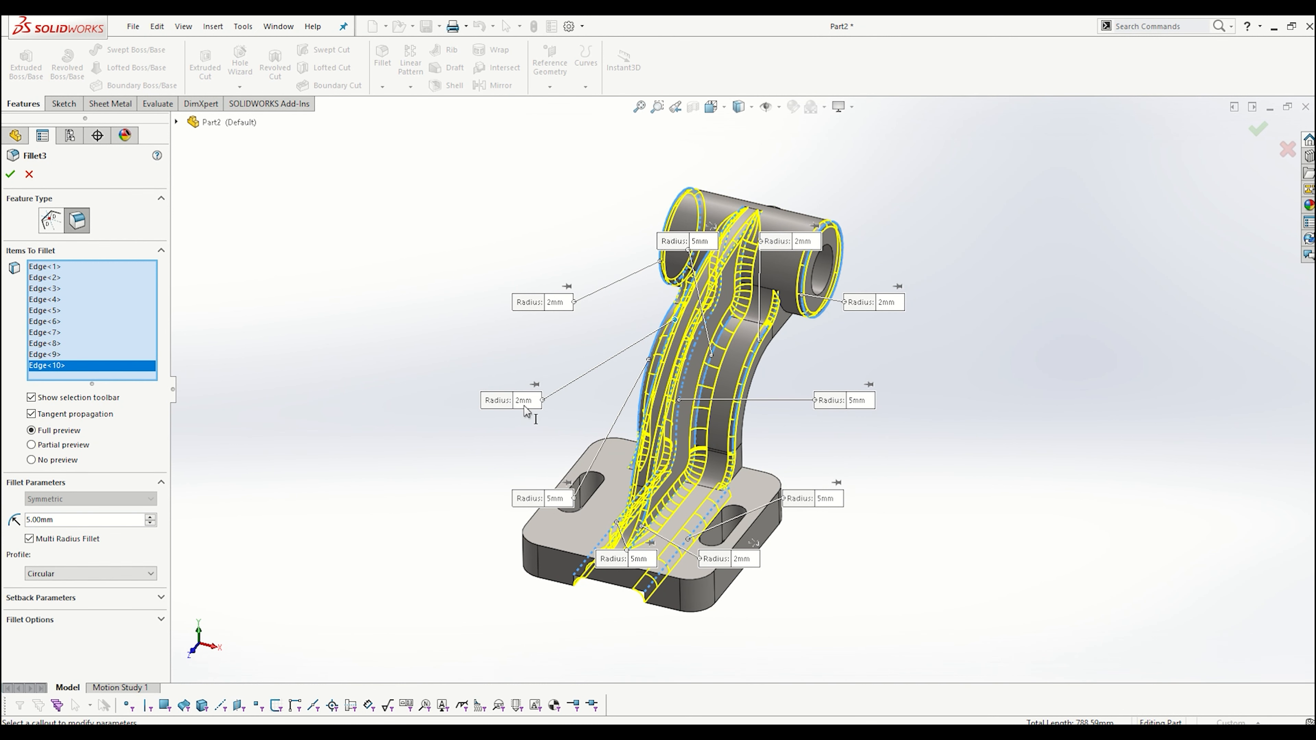
click(525, 403)
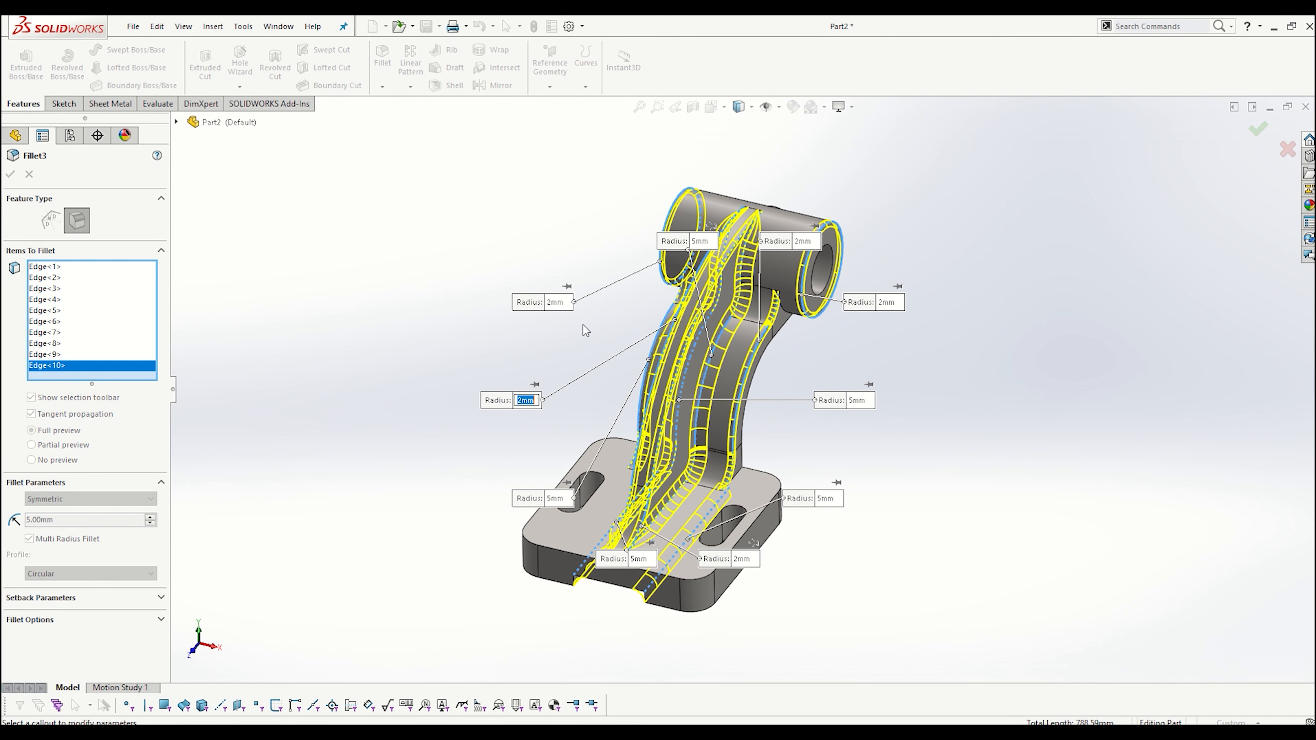
click(699, 242)
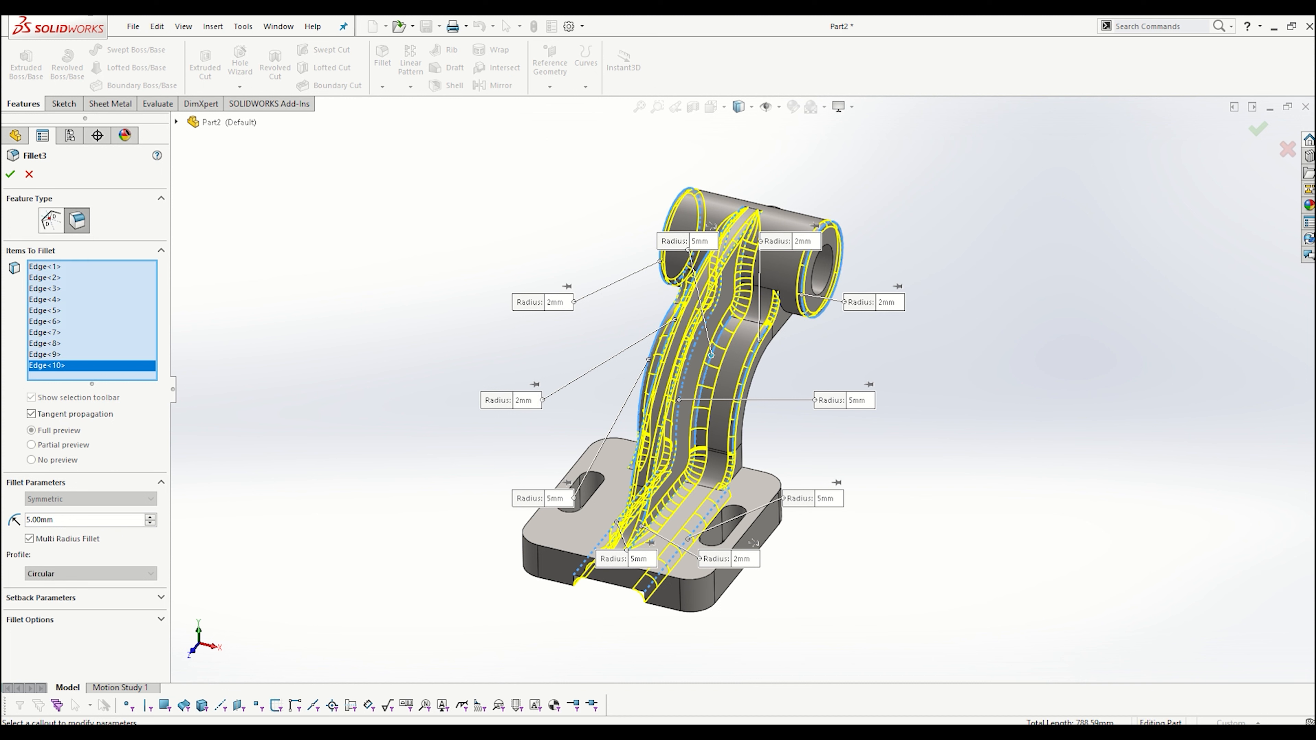
click(699, 242)
text(2)
key(Return)
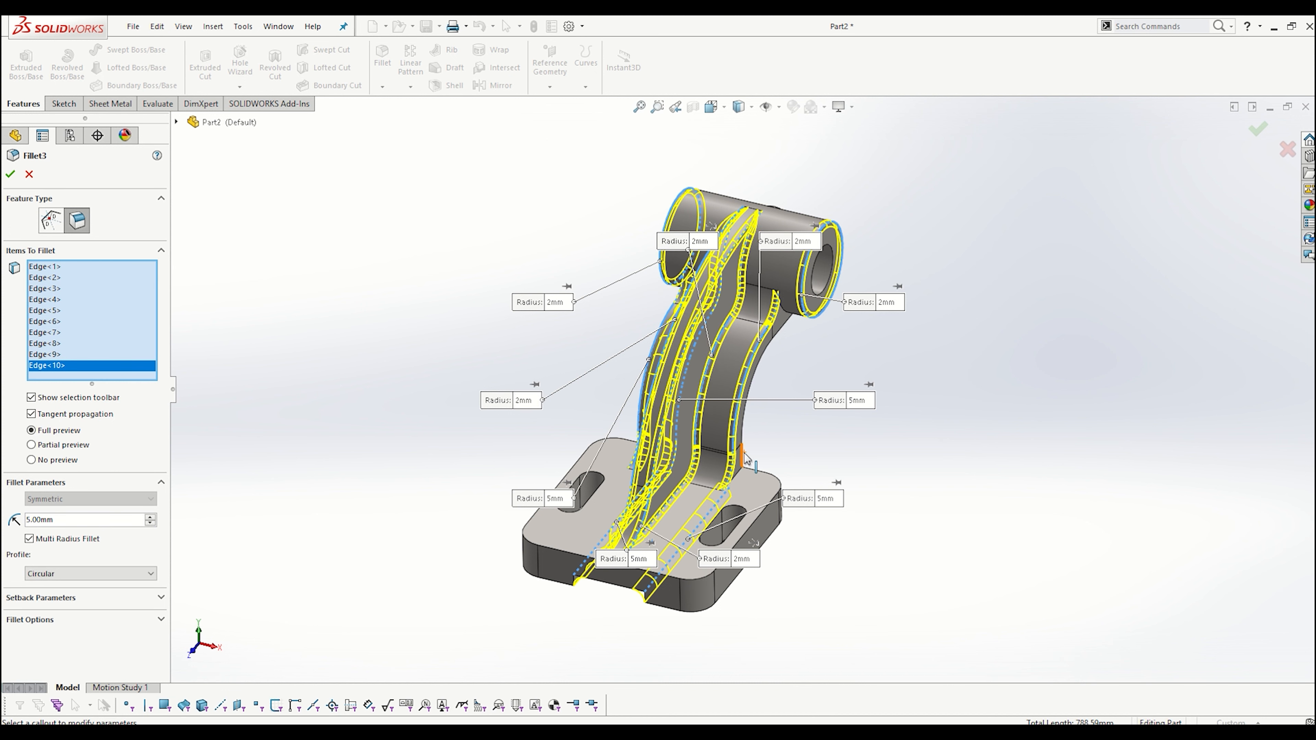
- Set the fillet radius of the rib-to-arm junction edge on the rib's left side to 2 mm
middle_drag(744, 450, 802, 473)
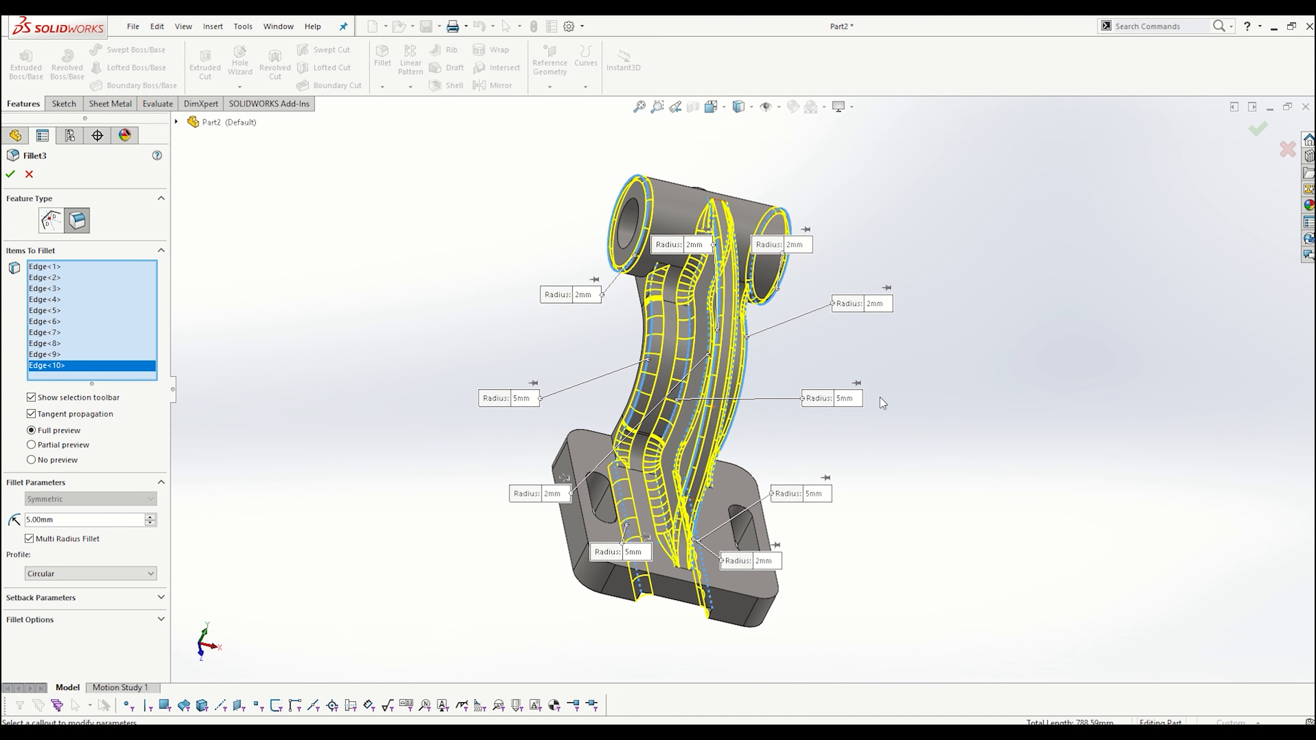
click(847, 399)
text(2)
key(Return)
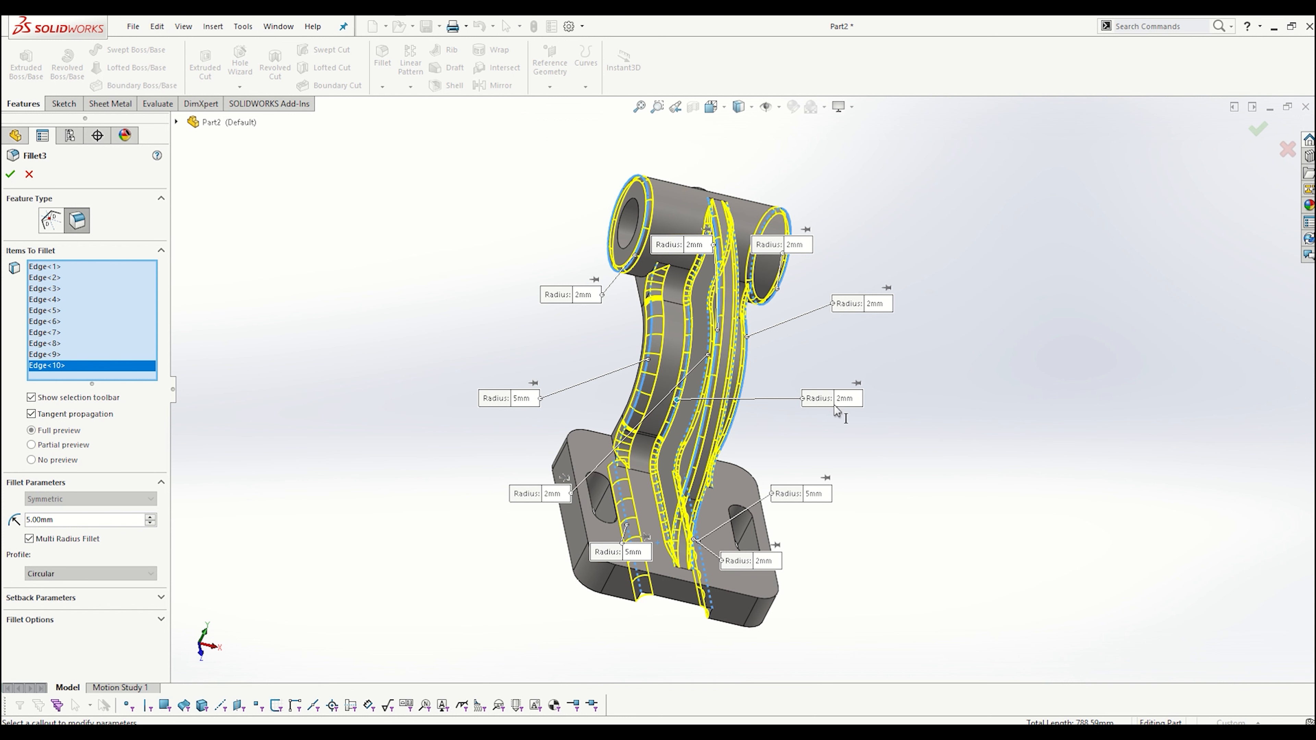
- Spread the overlapping radius callouts clear of the model to check each edge's radius and apply the edited fillet
middle_drag(836, 425, 726, 303)
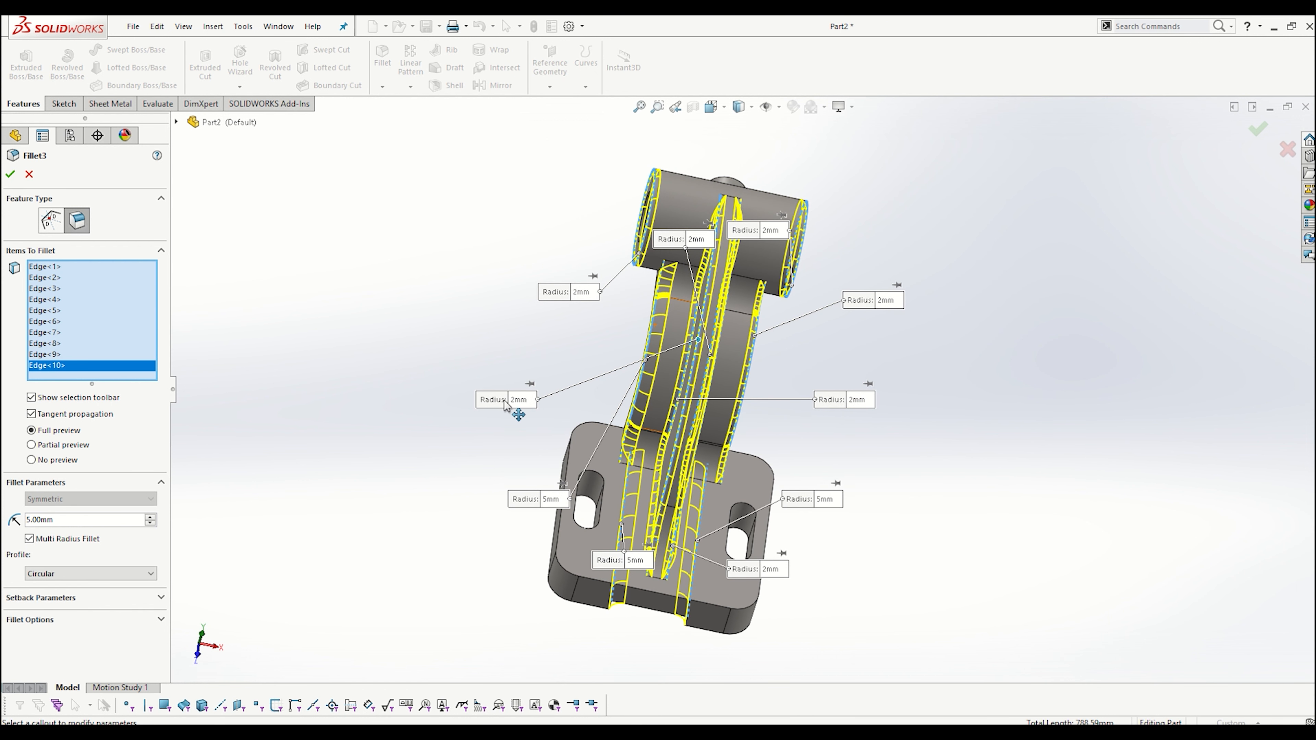
drag(507, 405, 584, 332)
drag(563, 504, 539, 383)
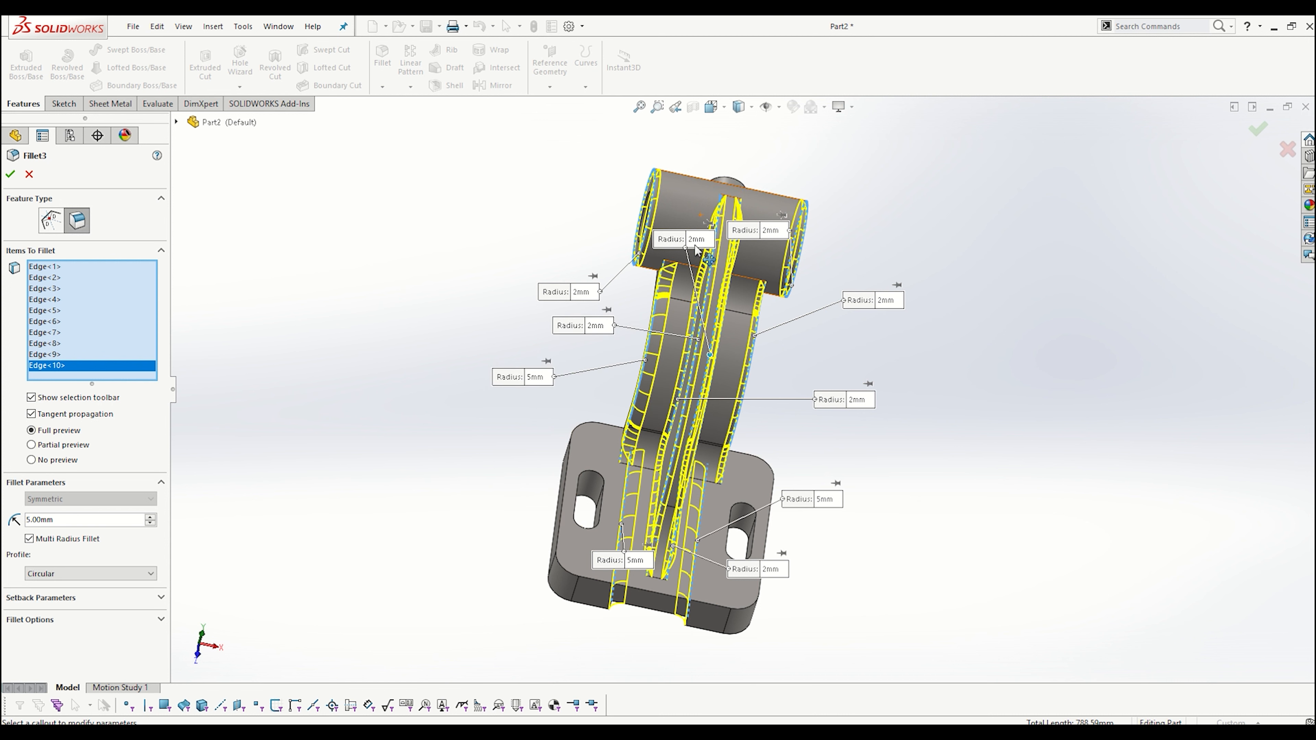
drag(687, 243, 834, 356)
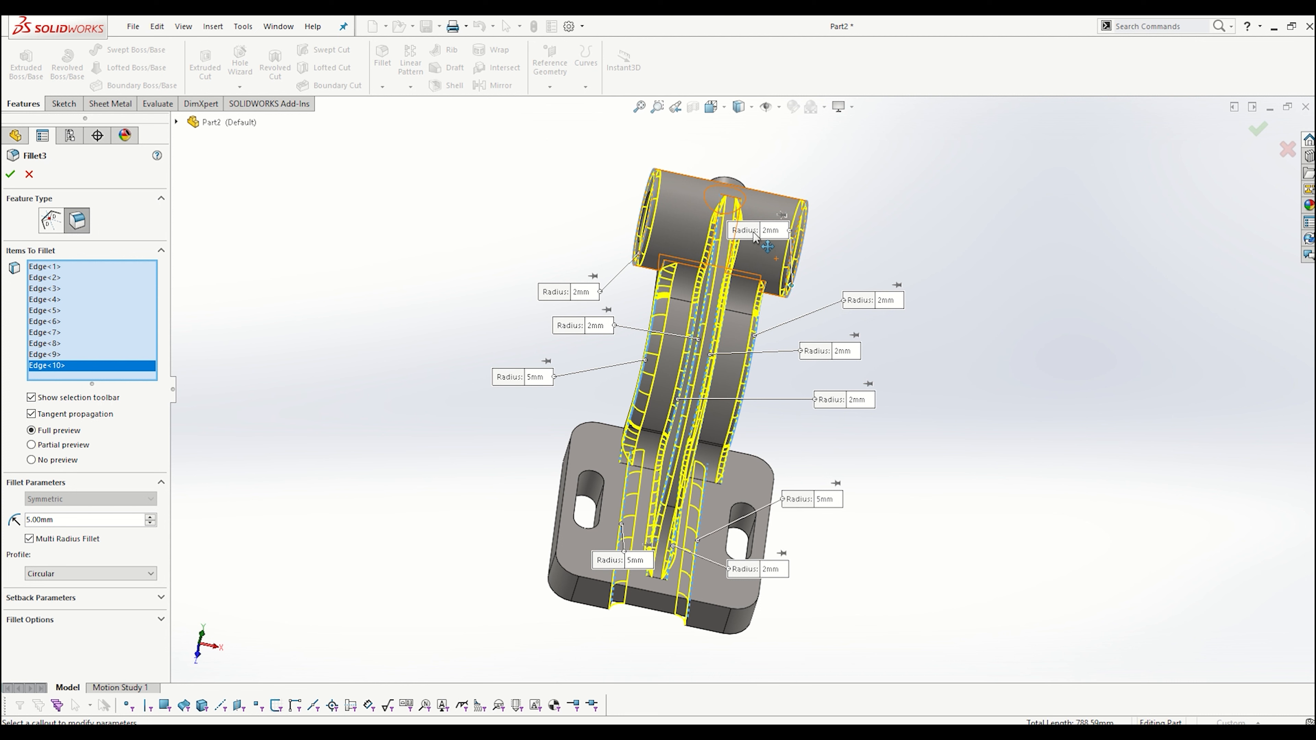
drag(752, 234, 891, 229)
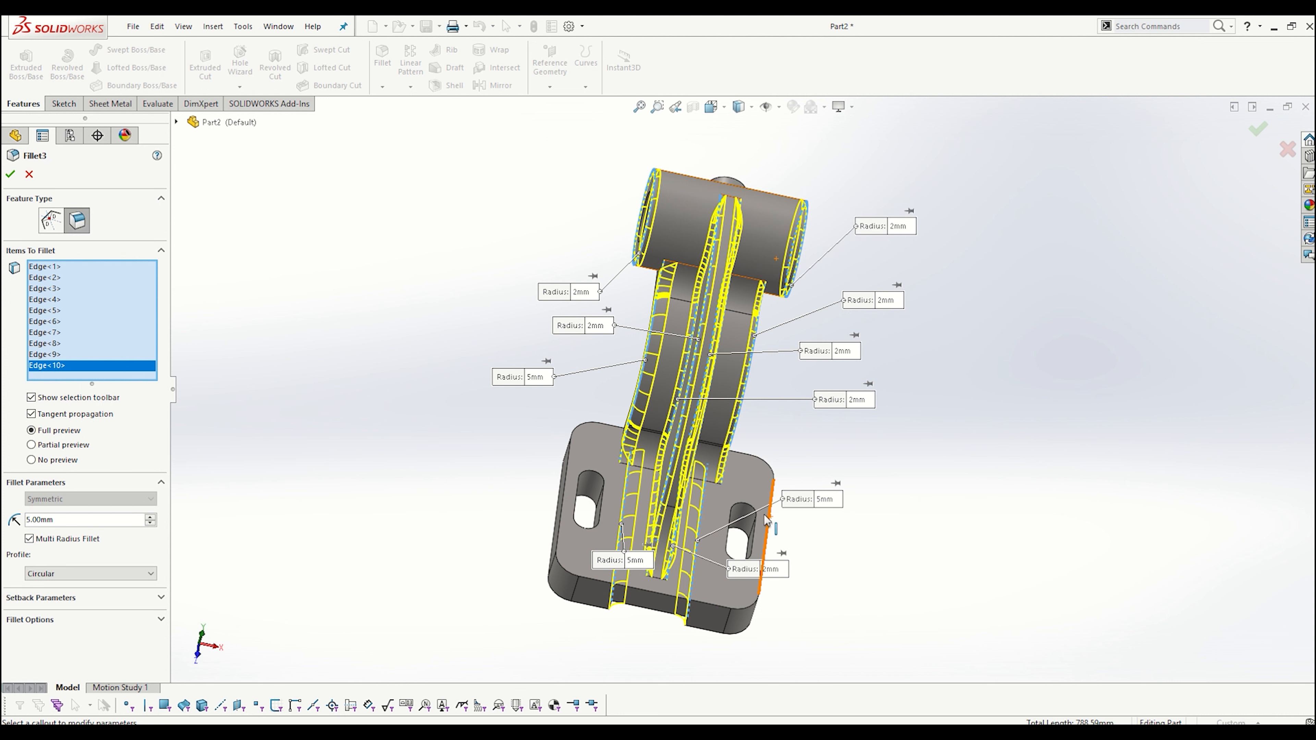
mouse_move(773, 526)
middle_down()
mouse_move(775, 475)
mouse_move(767, 506)
middle_up()
drag(622, 555, 533, 562)
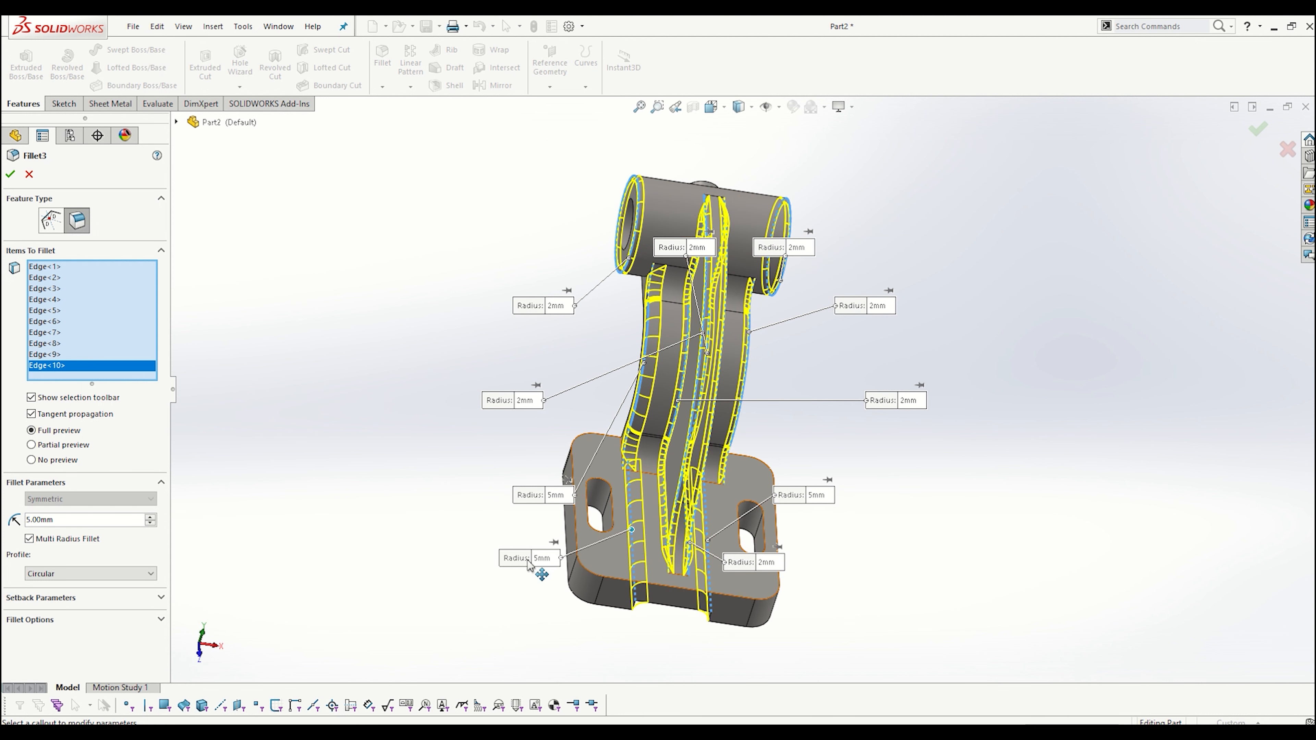
drag(750, 569, 855, 619)
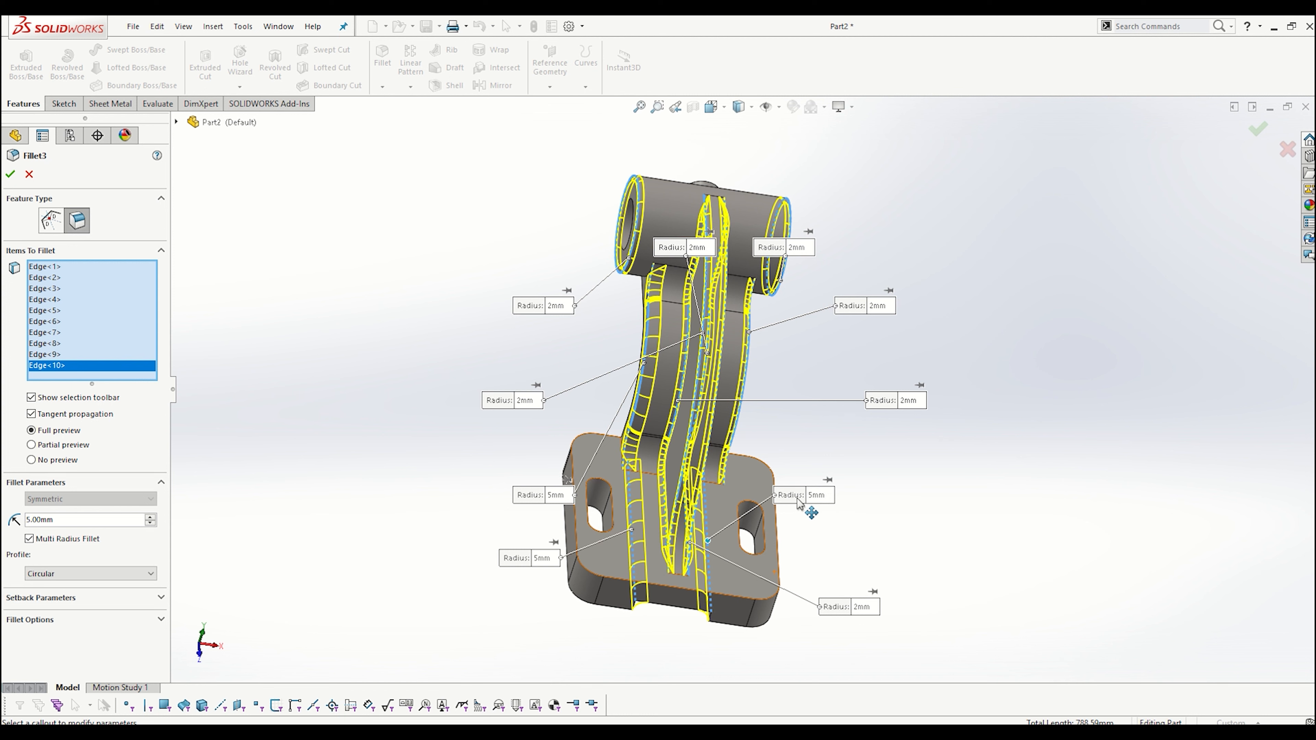
drag(811, 499, 832, 497)
middle_drag(730, 400, 668, 396)
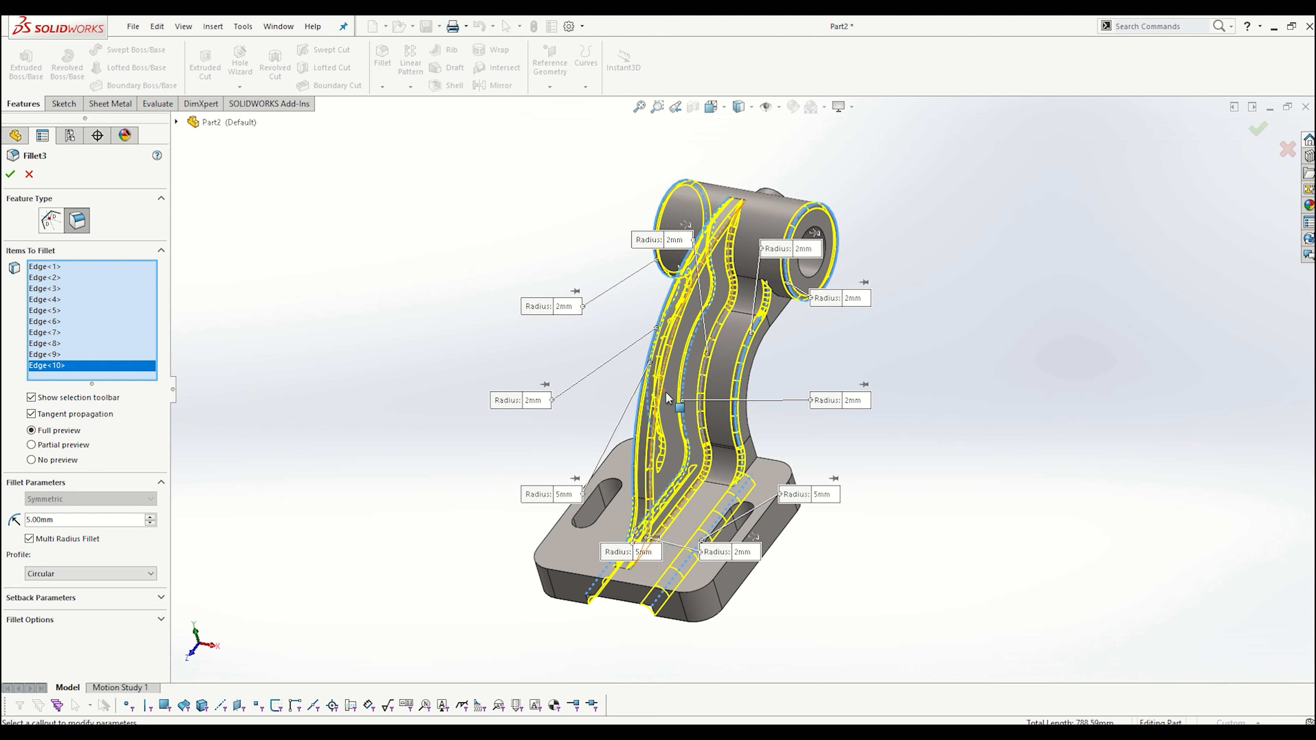
click(10, 173)
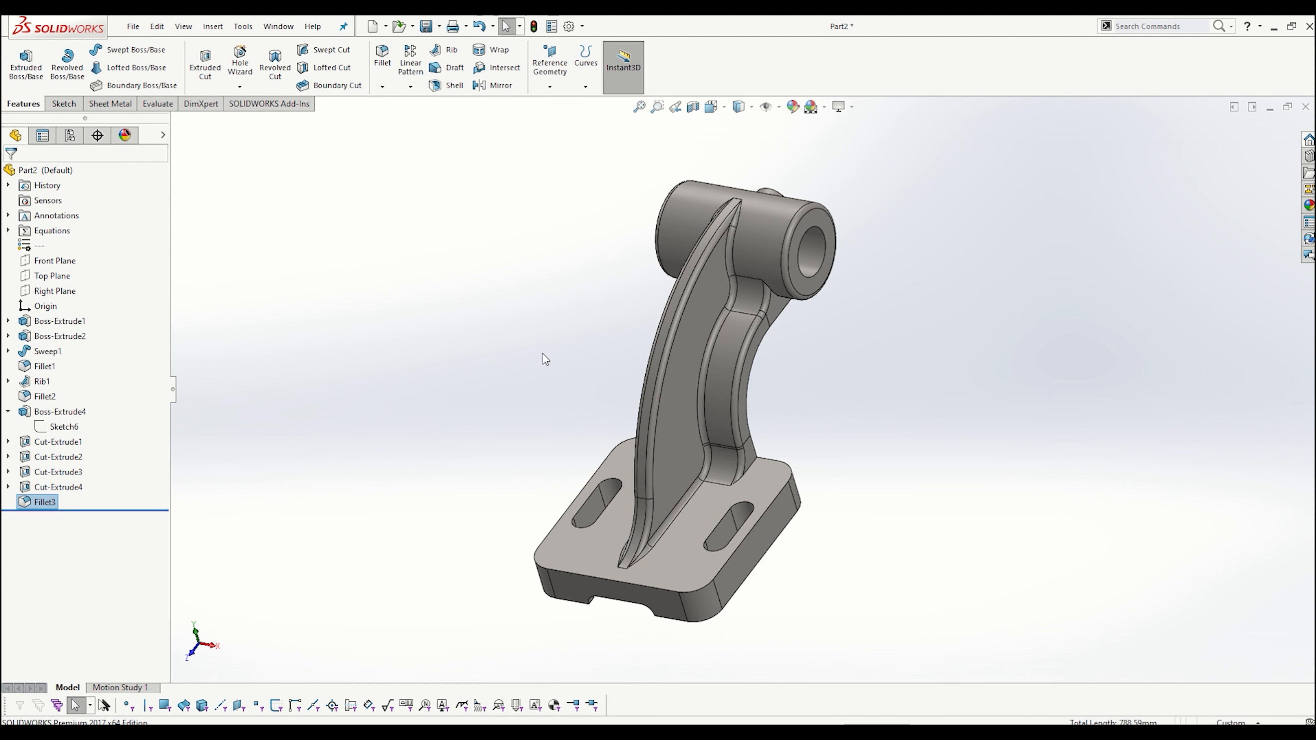
- Show the bracket in isometric view and switch to Photos to compare it with exercise drawing 594
middle_drag(827, 389, 781, 382)
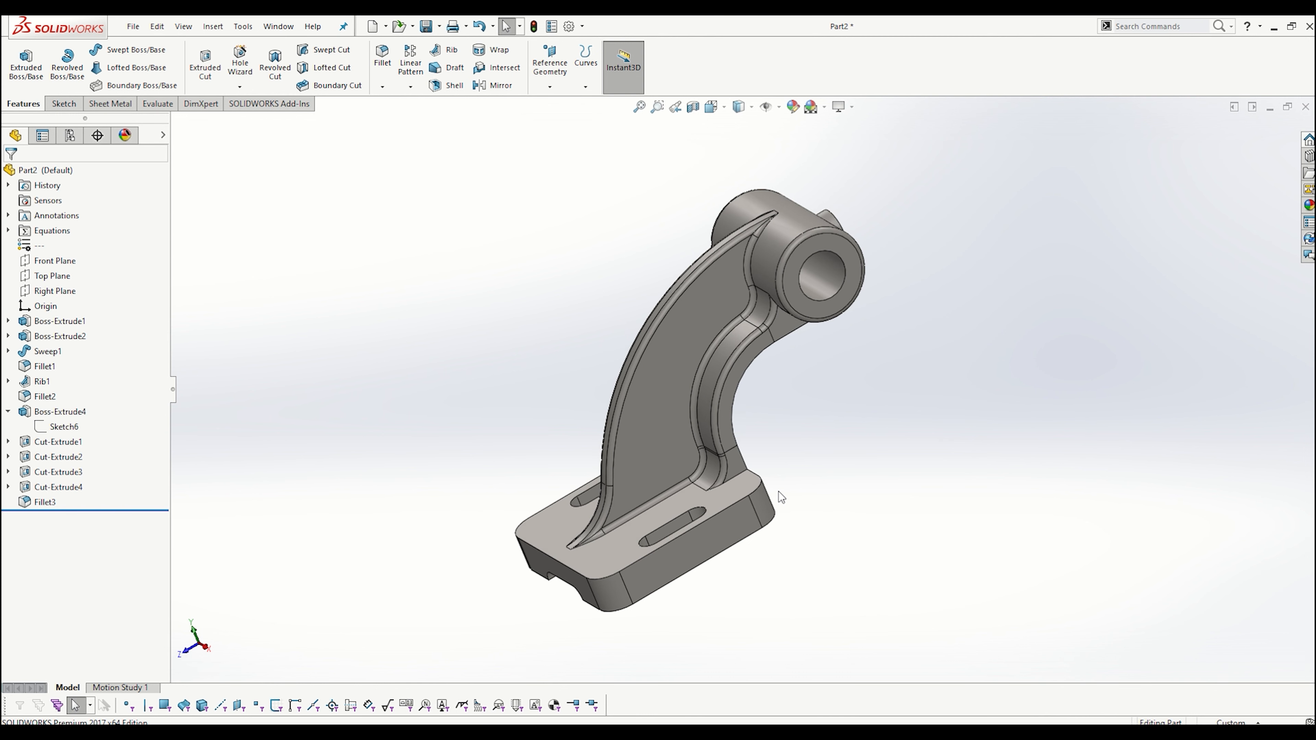
key(ctrl+7)
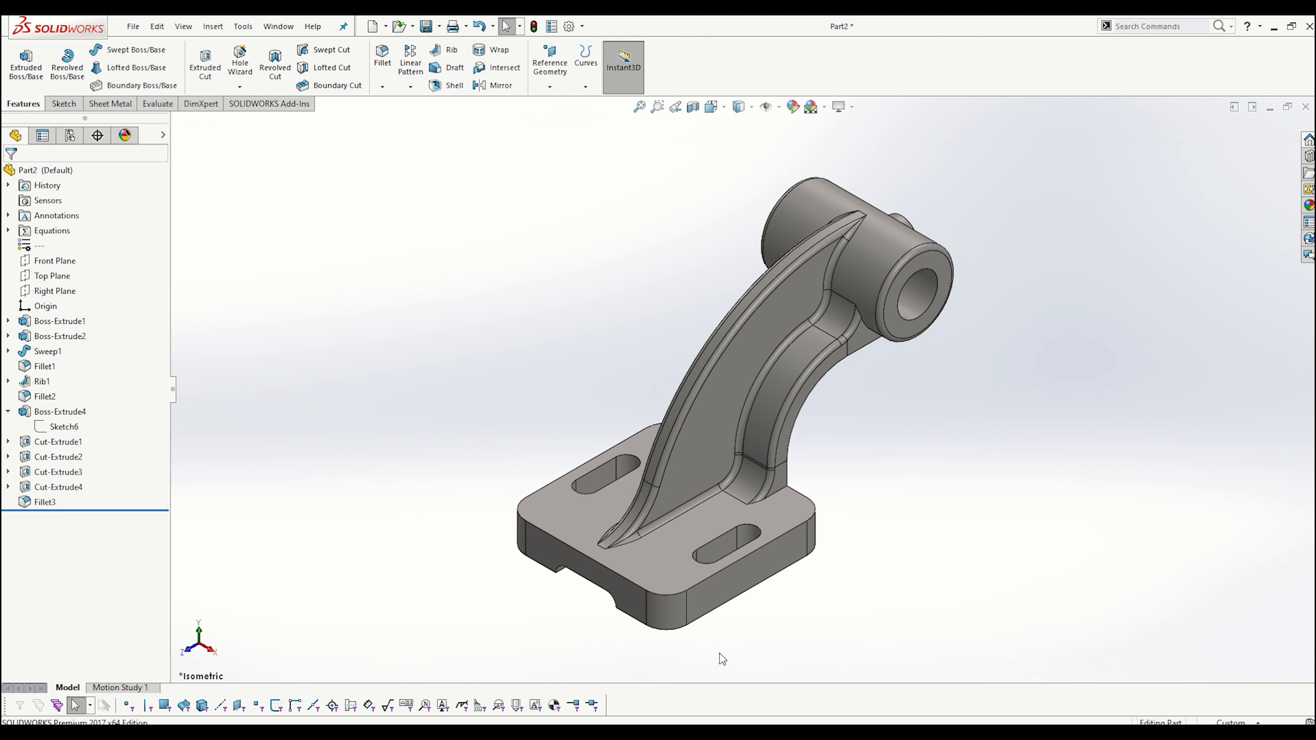
click(596, 731)
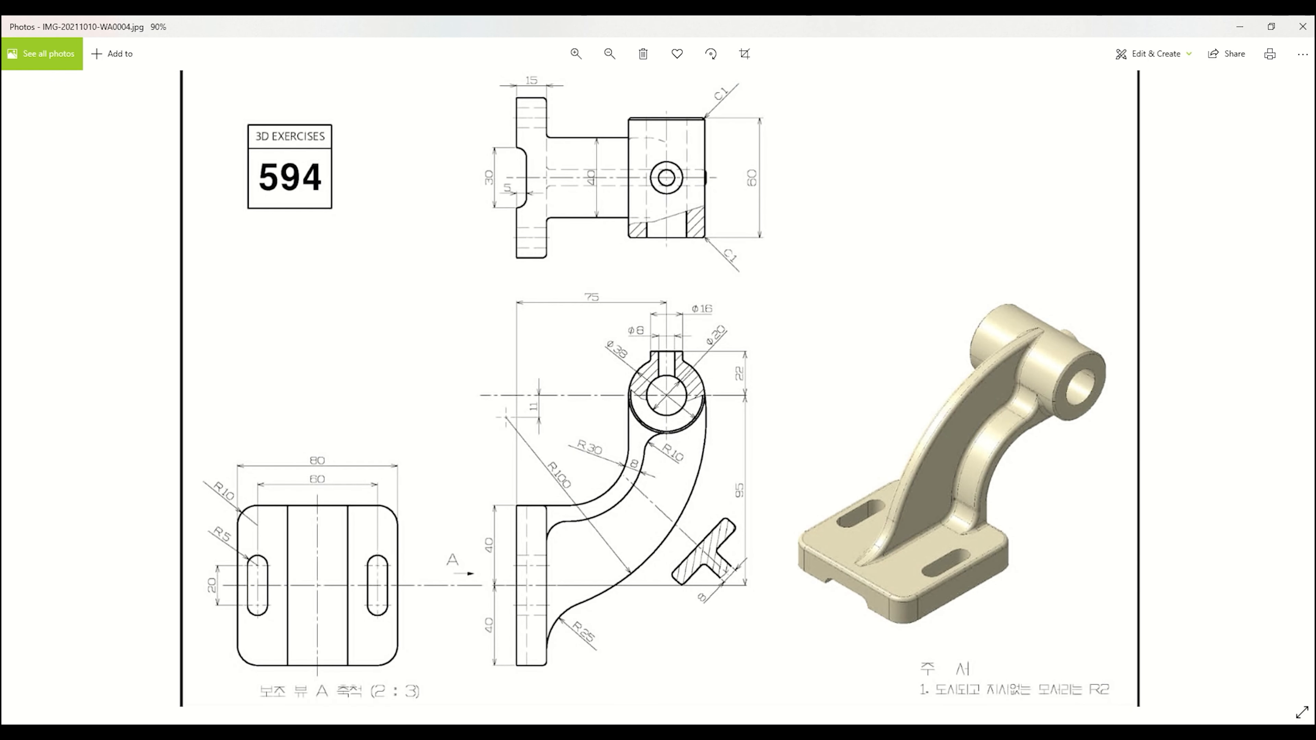
mouse_move(491, 732)
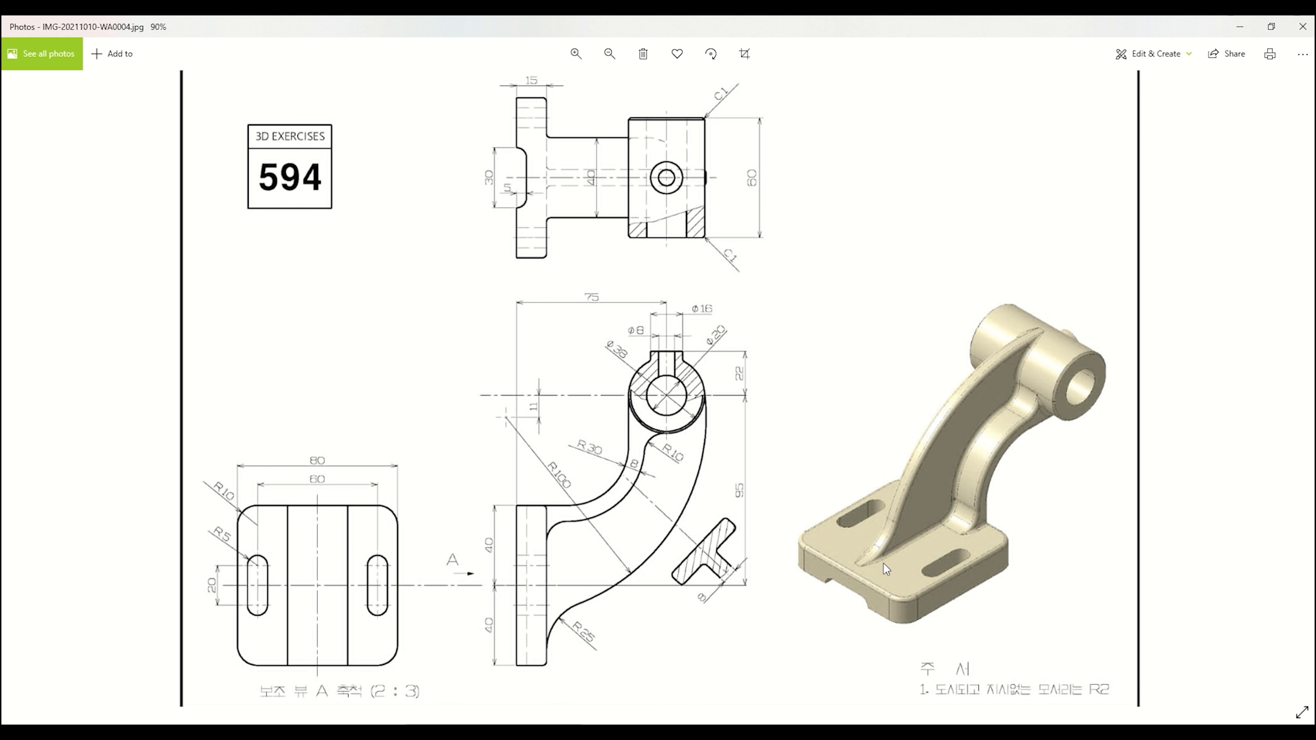